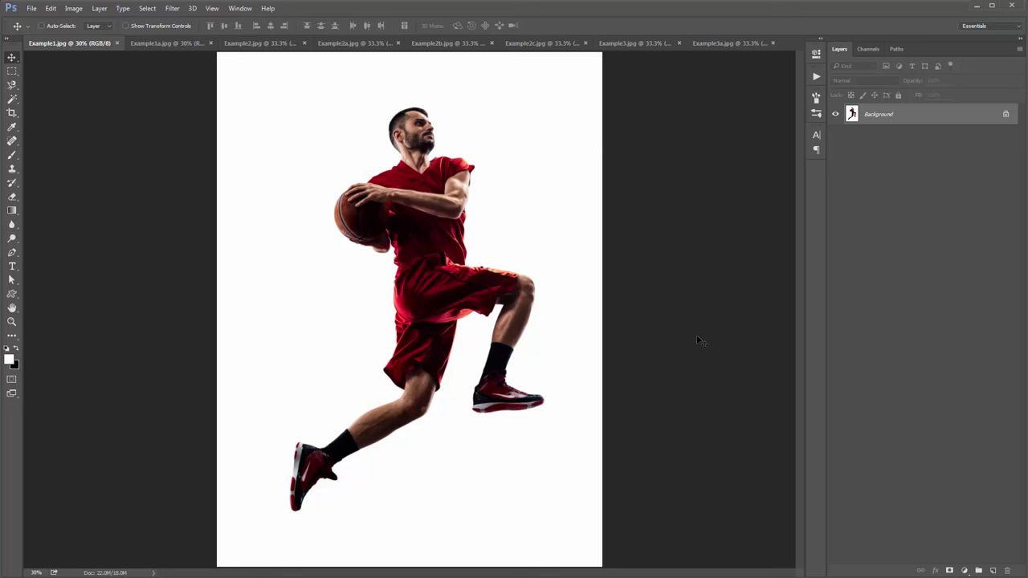
- Compare Example1a and the Example2, 2a, 2b and 2c versions, ending on the Example3 guitarist photo
click(152, 44)
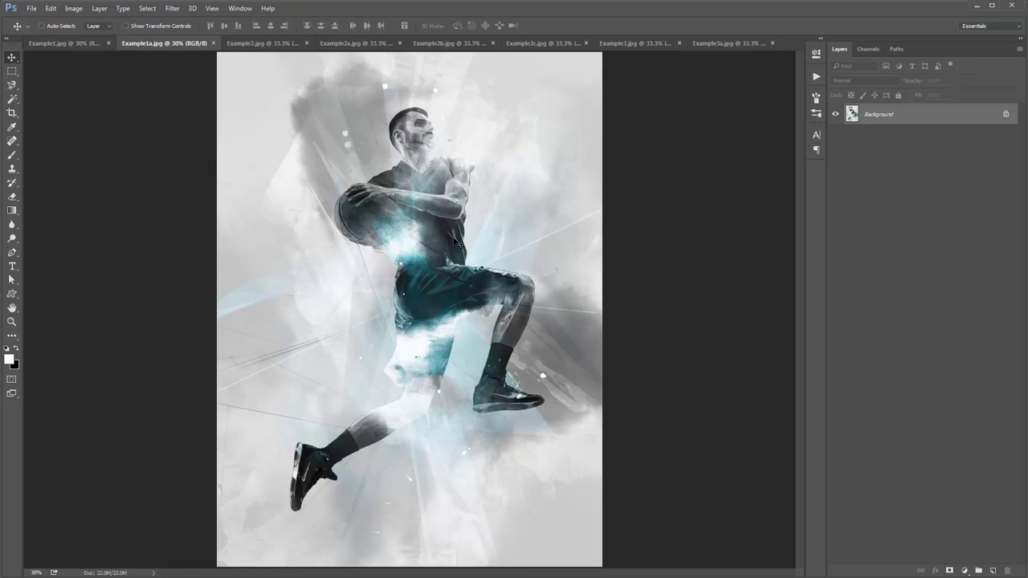
click(242, 44)
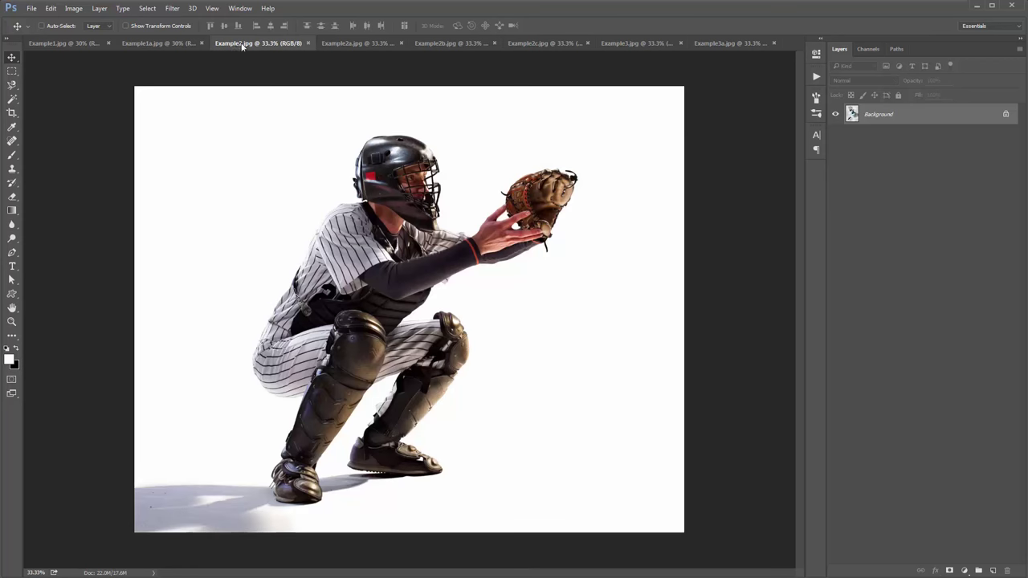
click(358, 47)
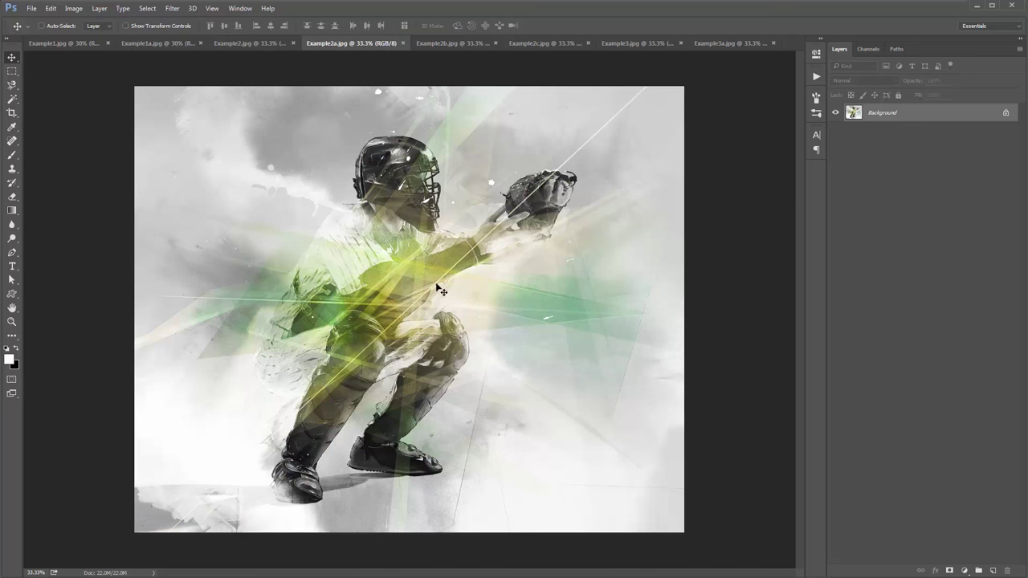
click(447, 45)
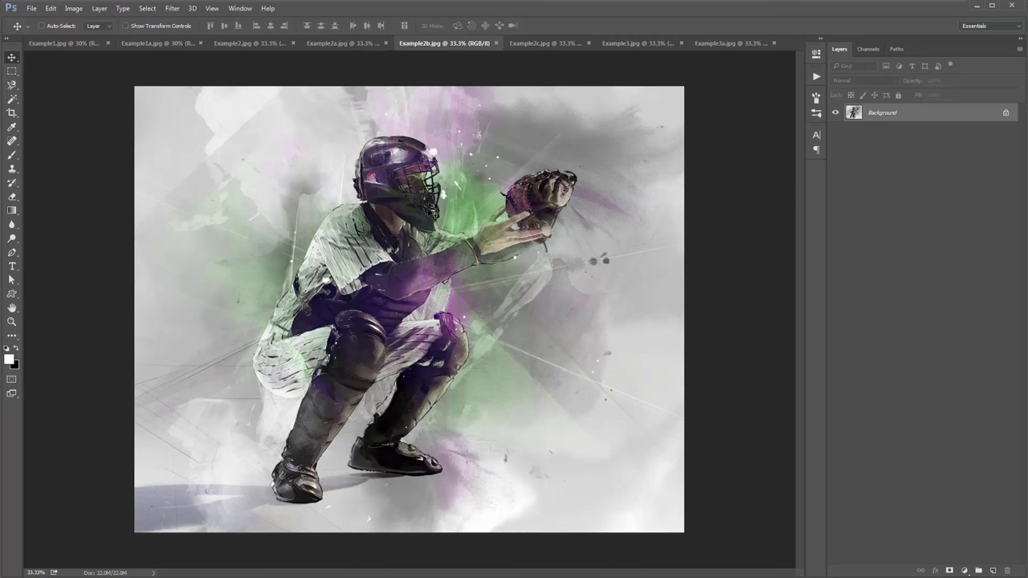
click(342, 45)
click(441, 44)
click(342, 43)
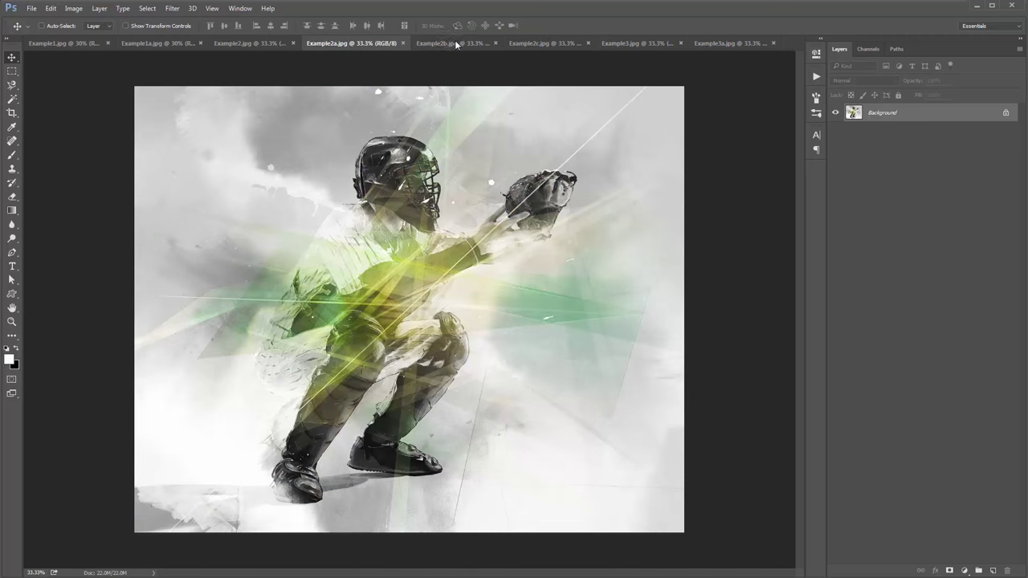
click(455, 43)
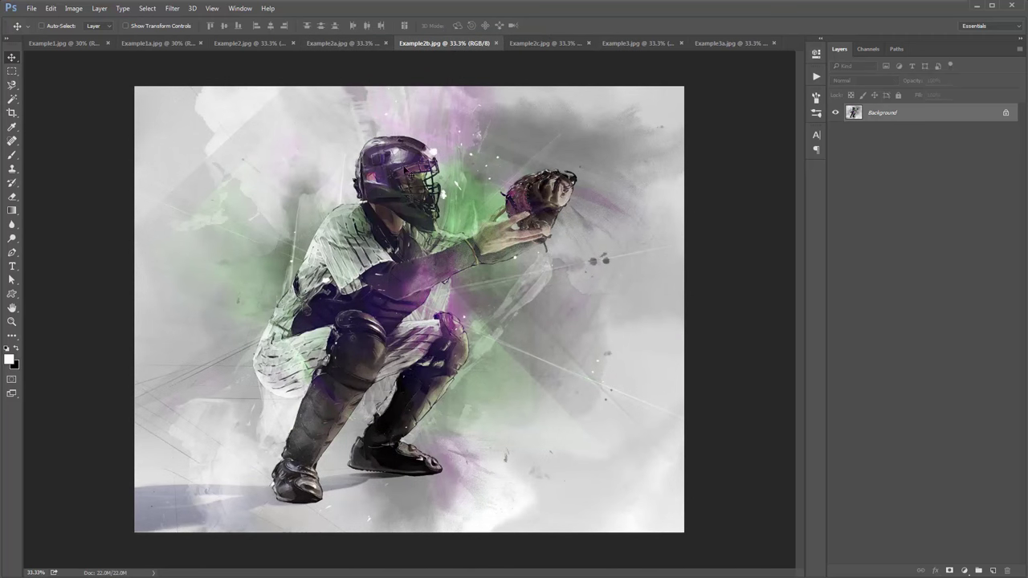
click(533, 46)
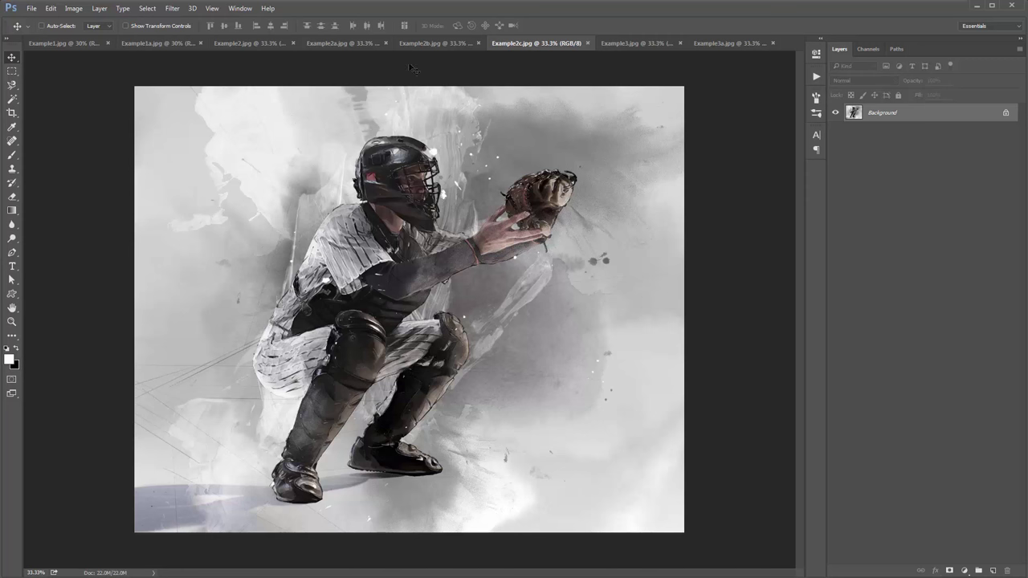
click(344, 43)
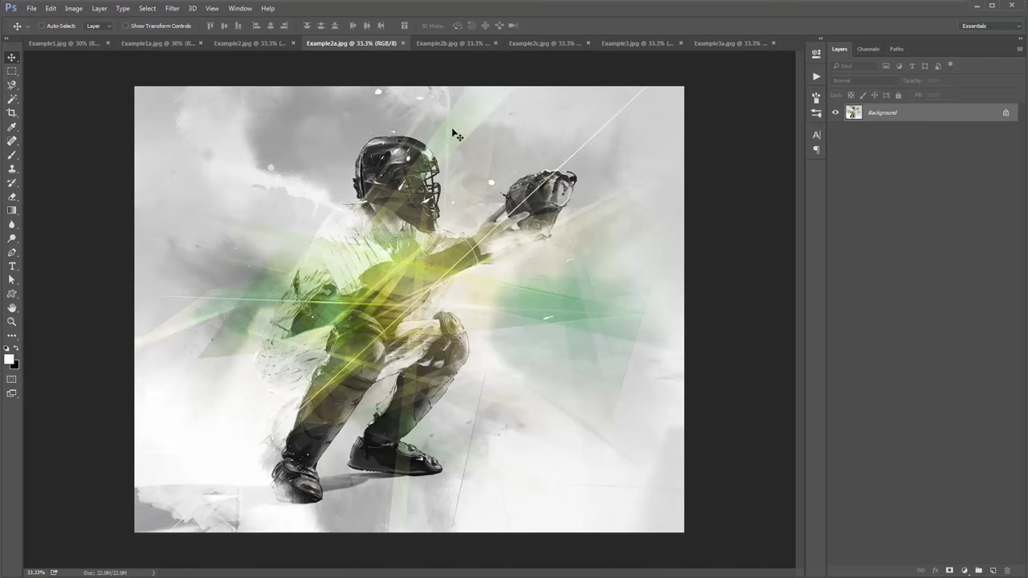
click(532, 45)
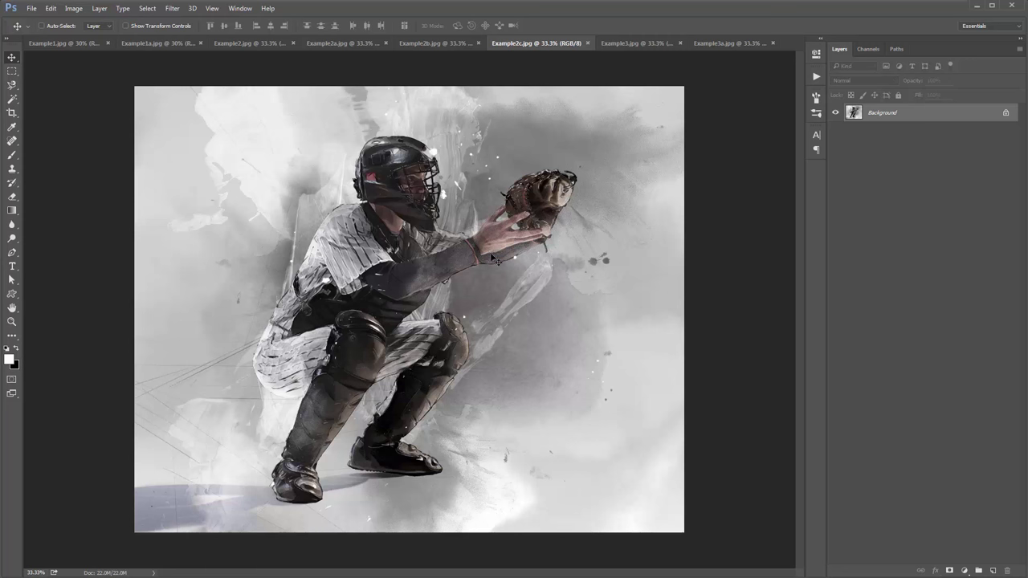
click(629, 44)
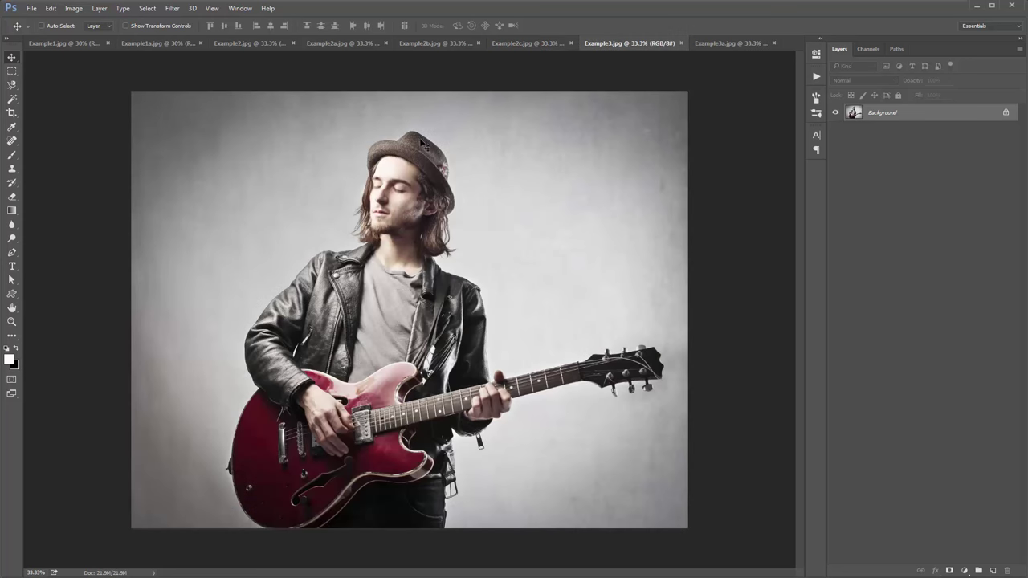
- View the stylized Example3a guitarist version
click(726, 42)
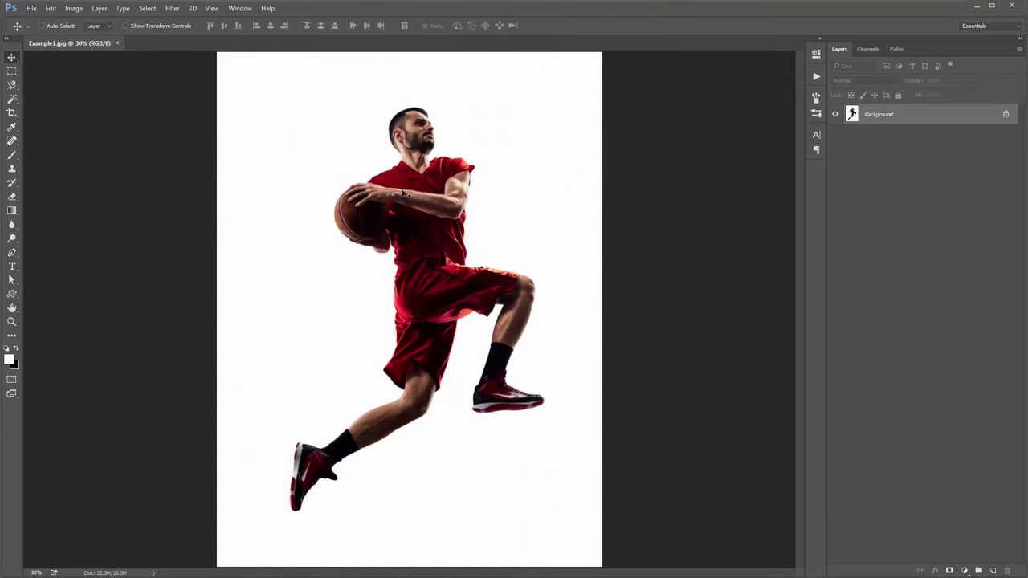
- Zoom the canvas to 33.3% and undo the trial nudges of the player
key(ctrl+plus)
scroll(412, 197, down, 2)
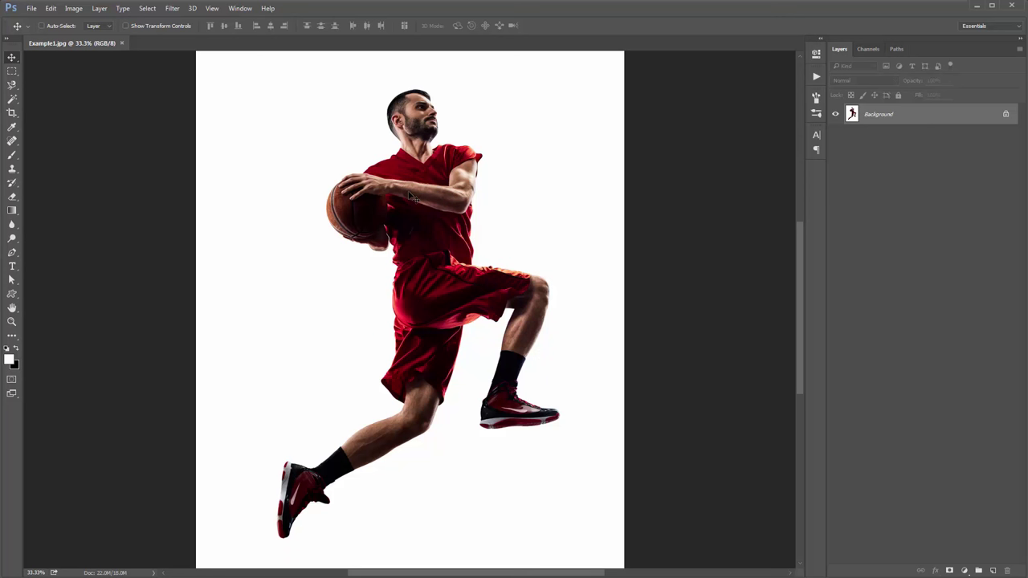
key(ctrl+z)
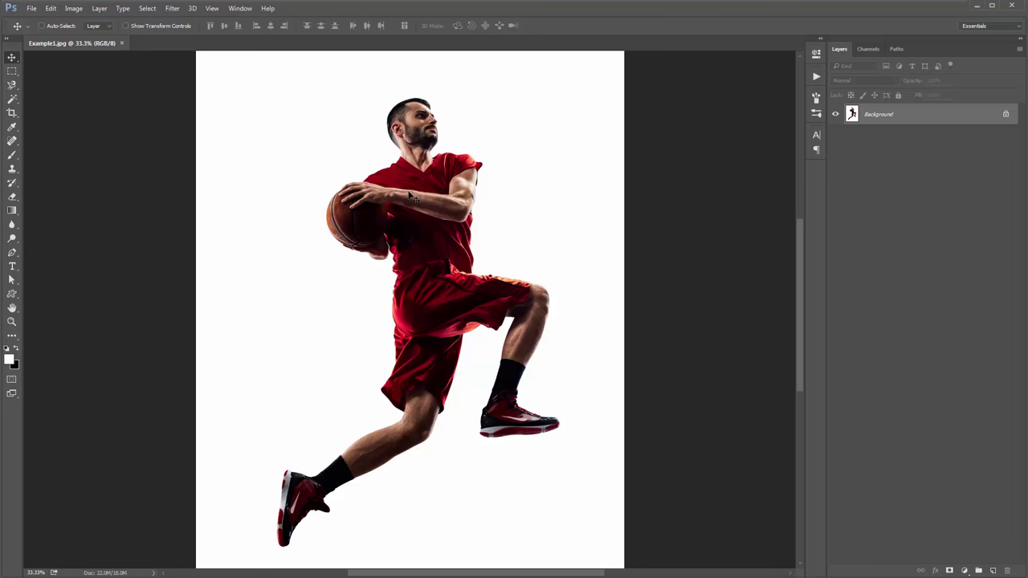
key(ctrl+z)
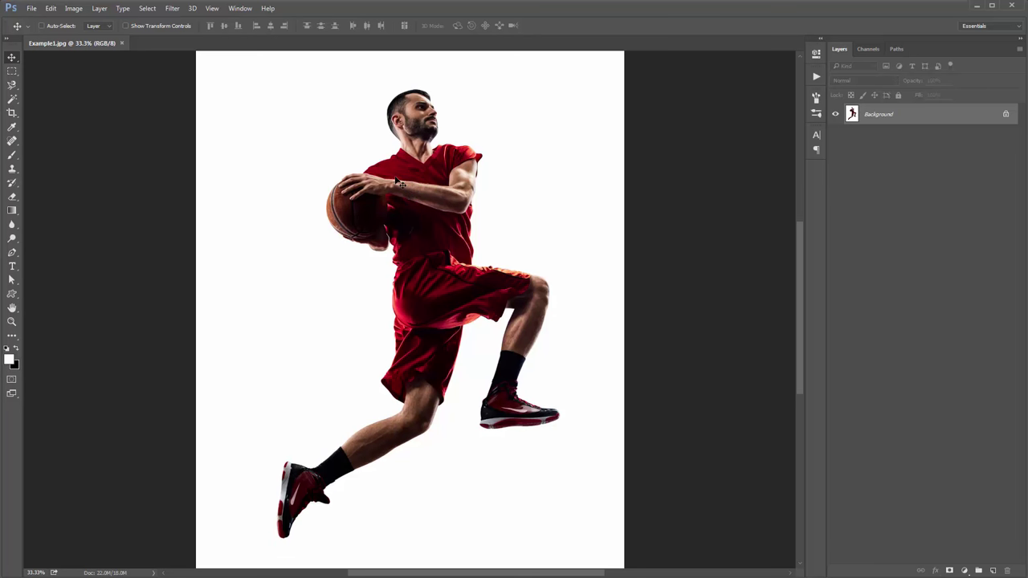
key(ctrl+z)
key(ctrl+z)
- Duplicate the photo into Layer 1 and delete the original Background layer
key(ctrl+j)
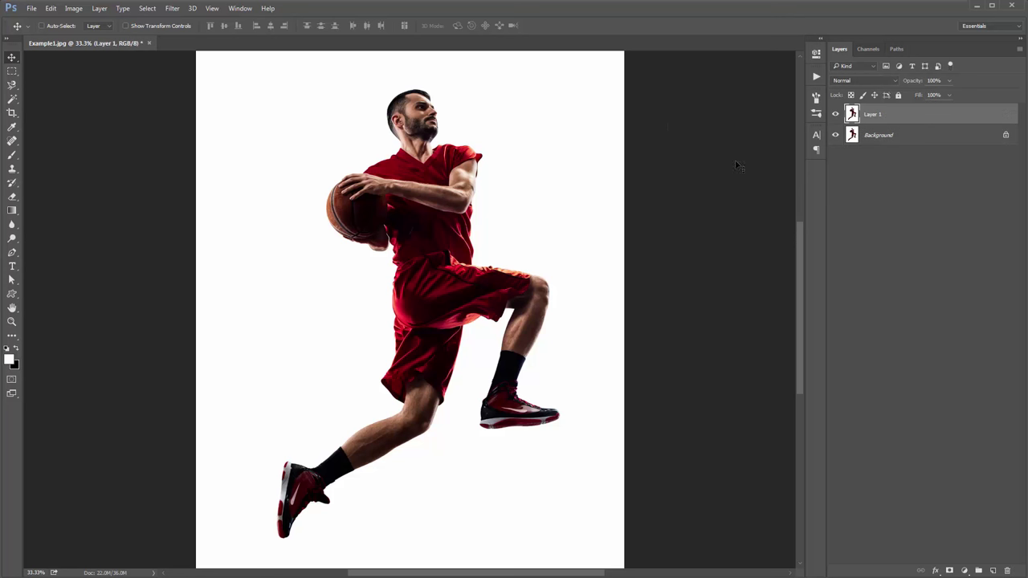
click(885, 135)
key(Delete)
- Convert Layer 1 into a locked Background layer with Background from Layer
click(94, 13)
mouse_move(101, 21)
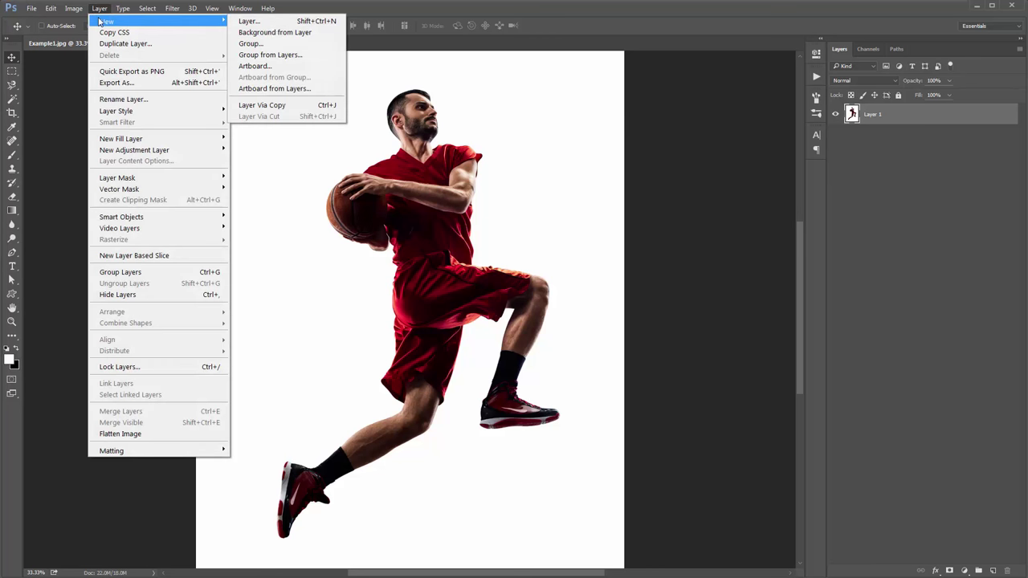
click(308, 34)
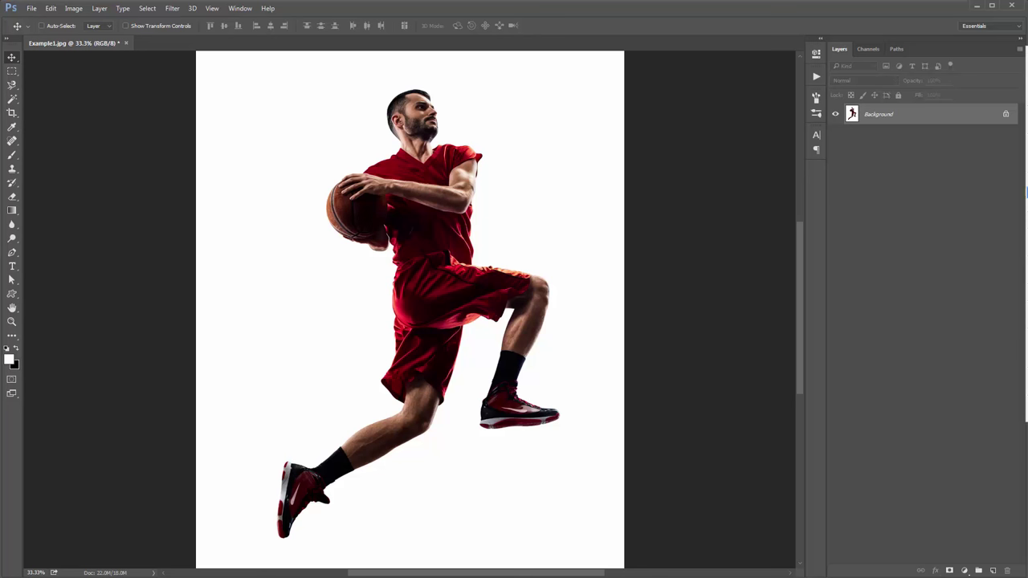
- Open the Layers Panel Options and accept them with OK
click(1026, 375)
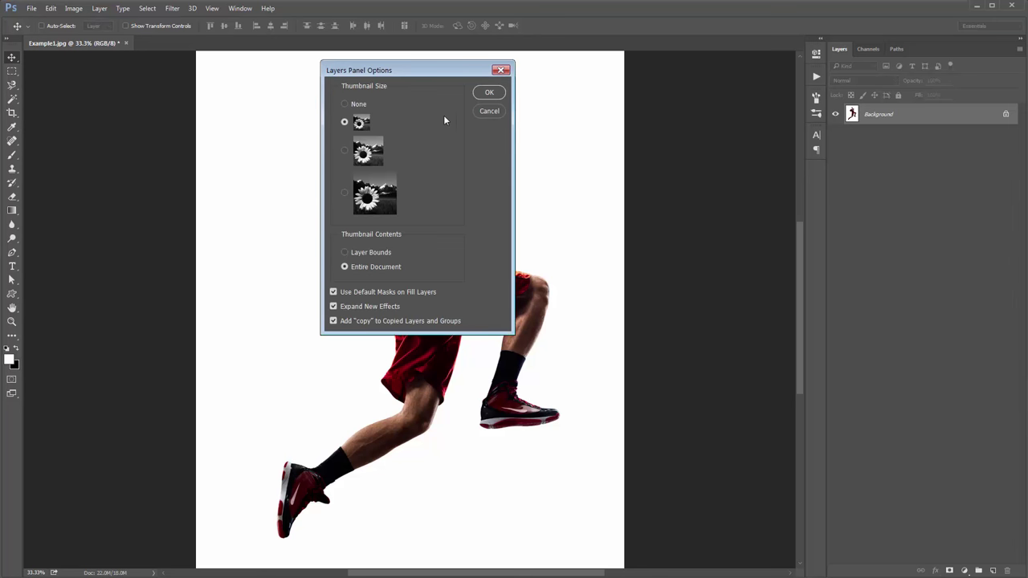
drag(424, 74, 532, 69)
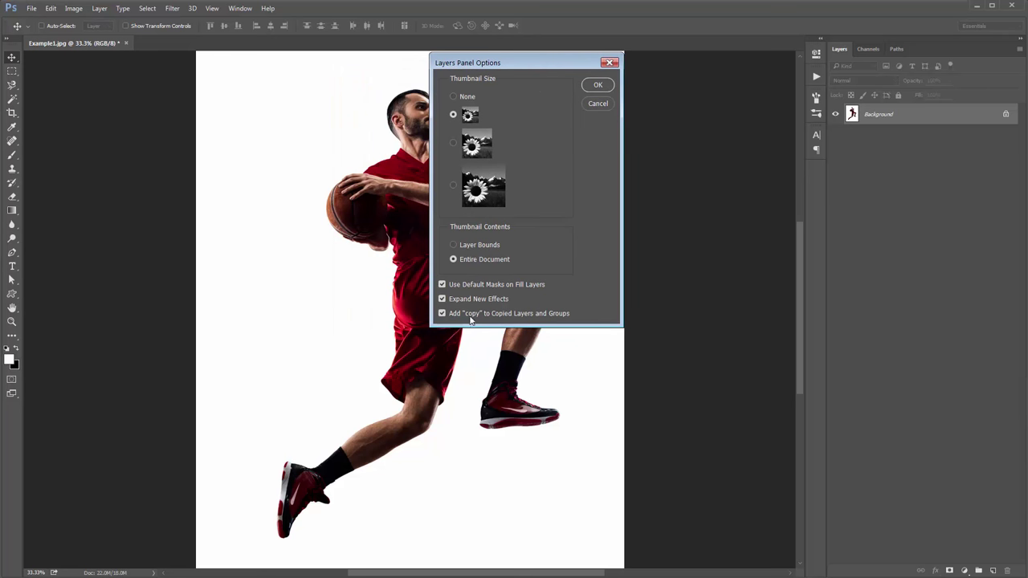
click(597, 85)
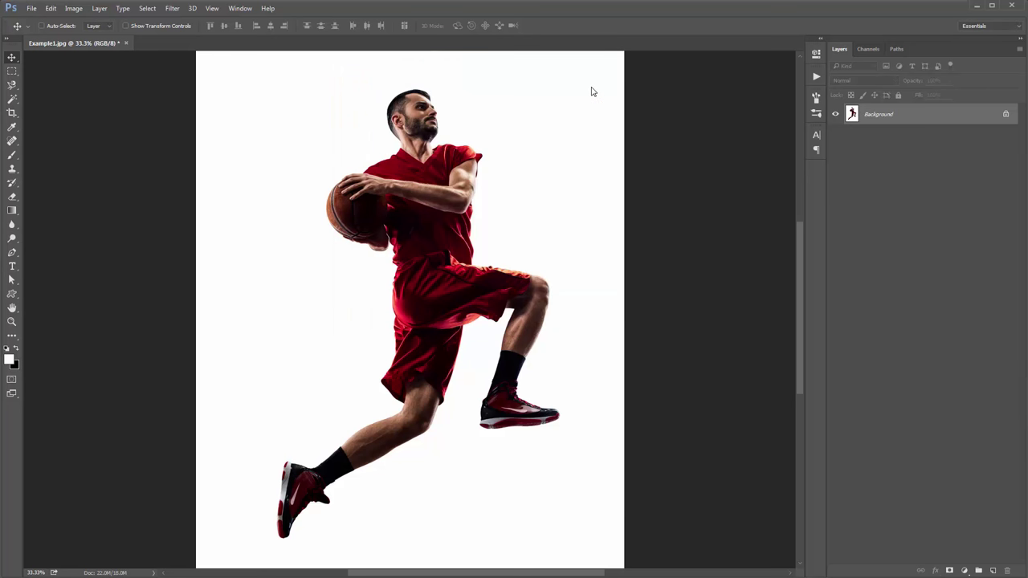
click(75, 9)
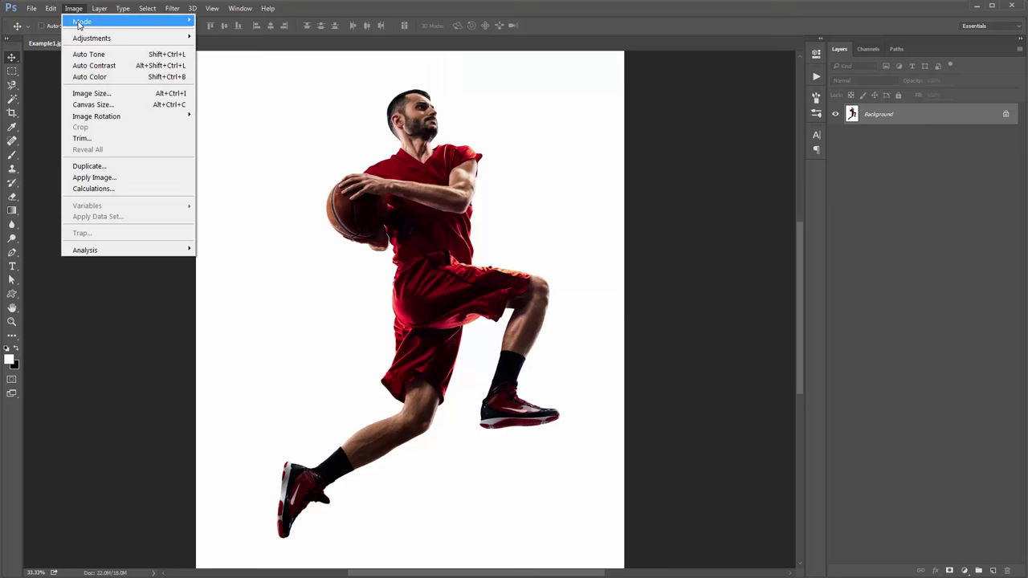
mouse_move(94, 22)
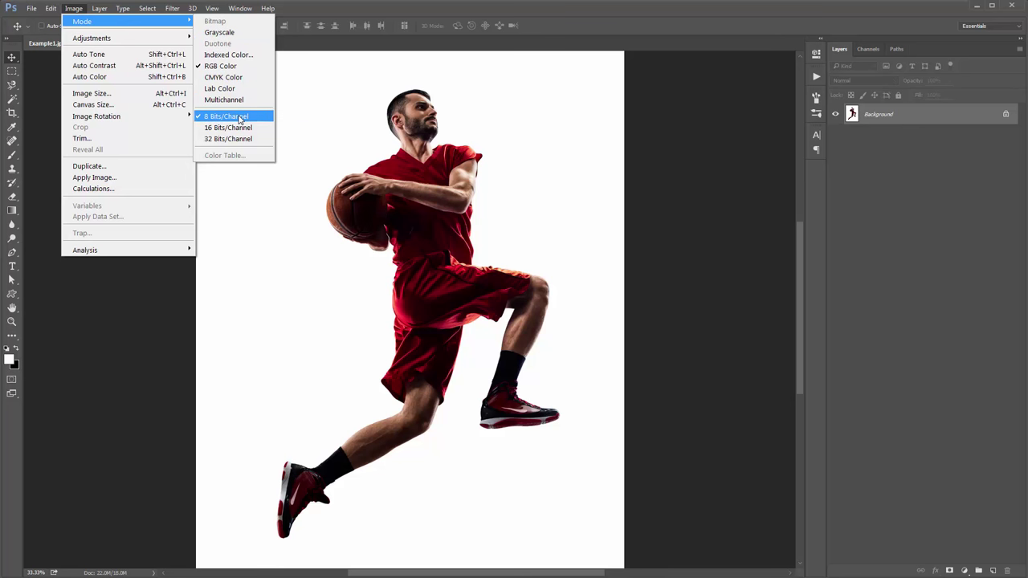
click(91, 93)
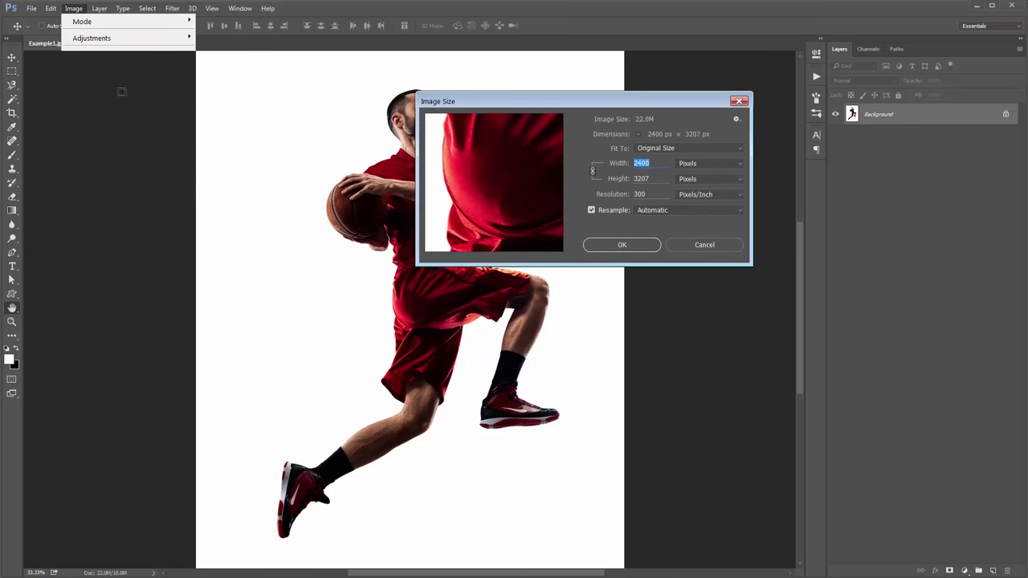
drag(547, 102, 480, 103)
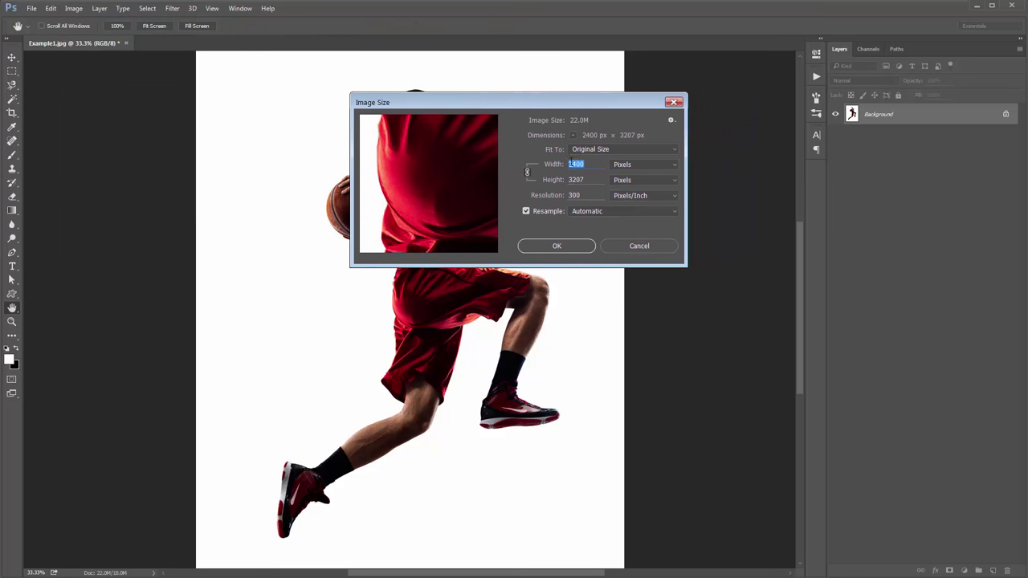
drag(568, 104, 680, 84)
key(Tab)
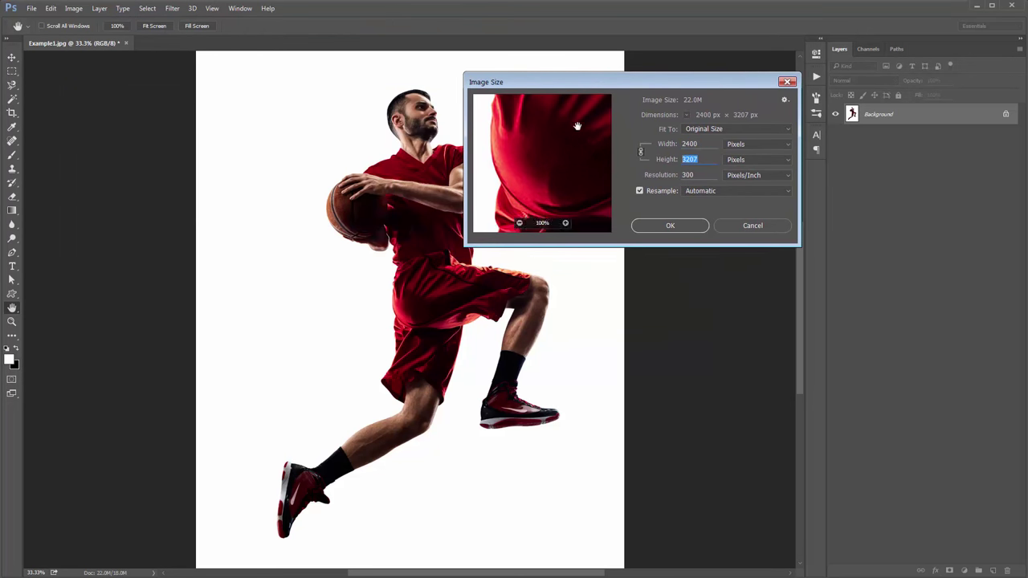
drag(573, 126, 492, 218)
drag(537, 166, 562, 184)
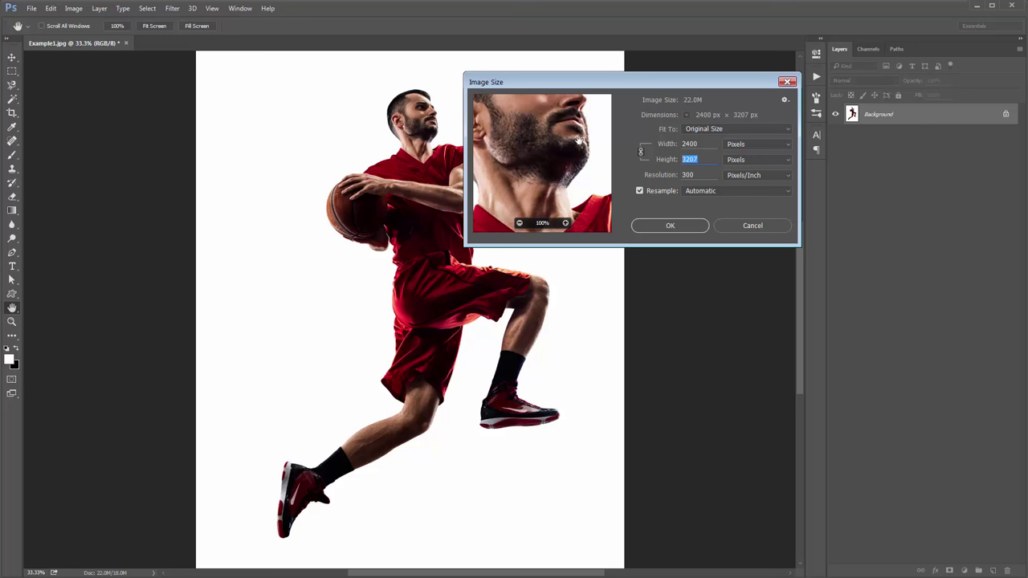
drag(579, 141, 582, 164)
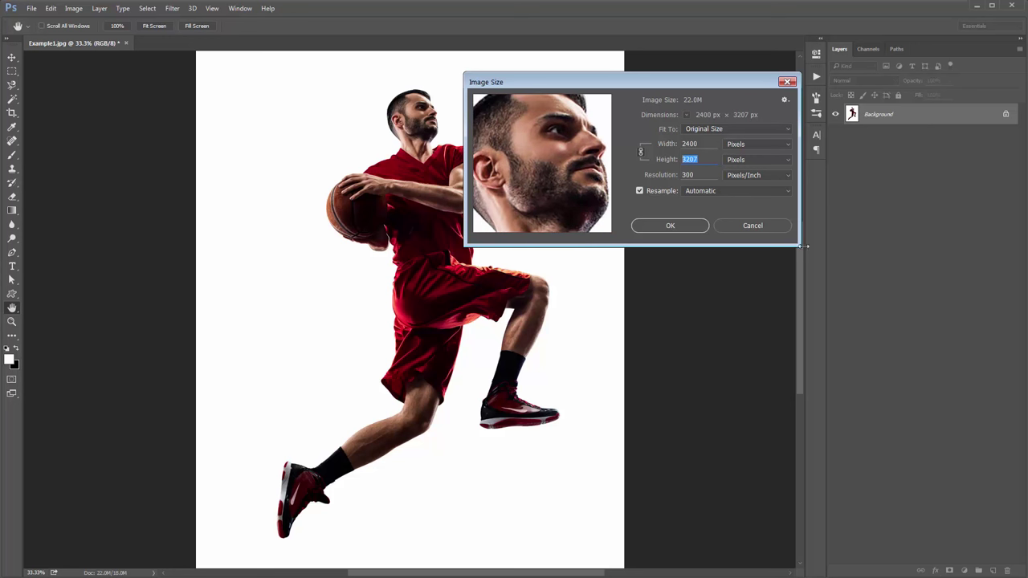
click(754, 225)
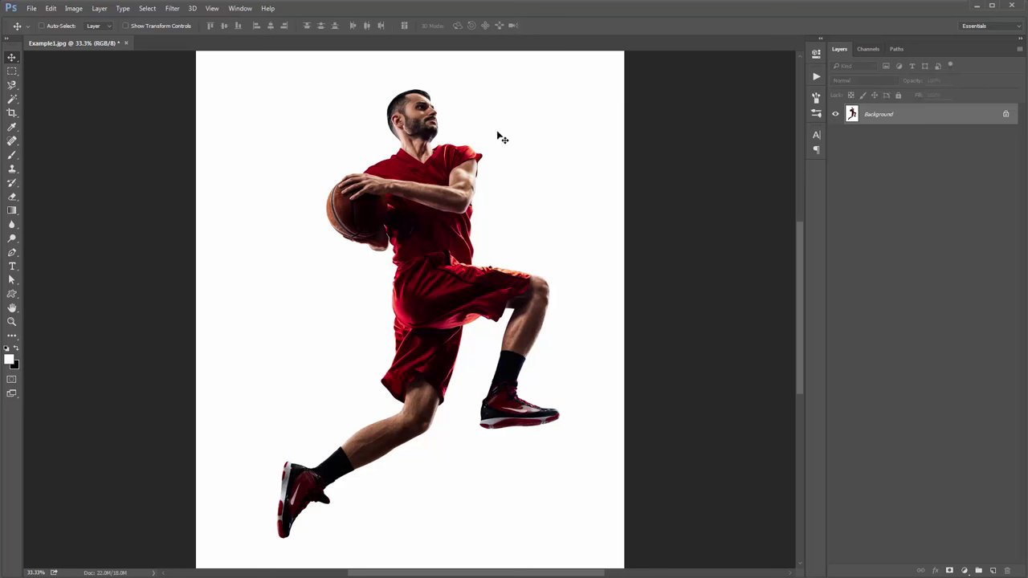
- Add a new empty layer named 'brush' through Layer > New > Layer
click(97, 11)
mouse_move(120, 22)
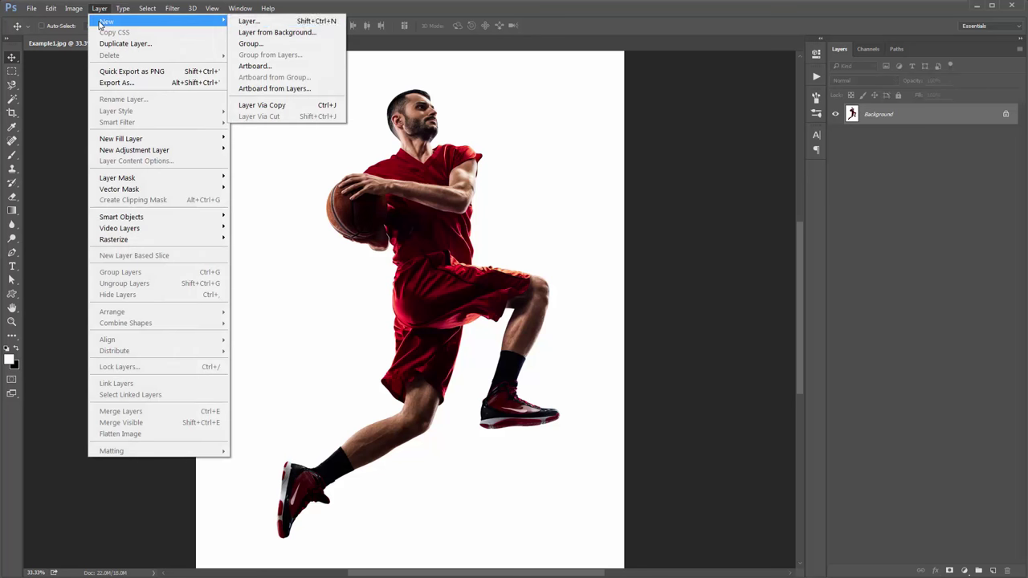
click(265, 23)
drag(526, 120, 569, 110)
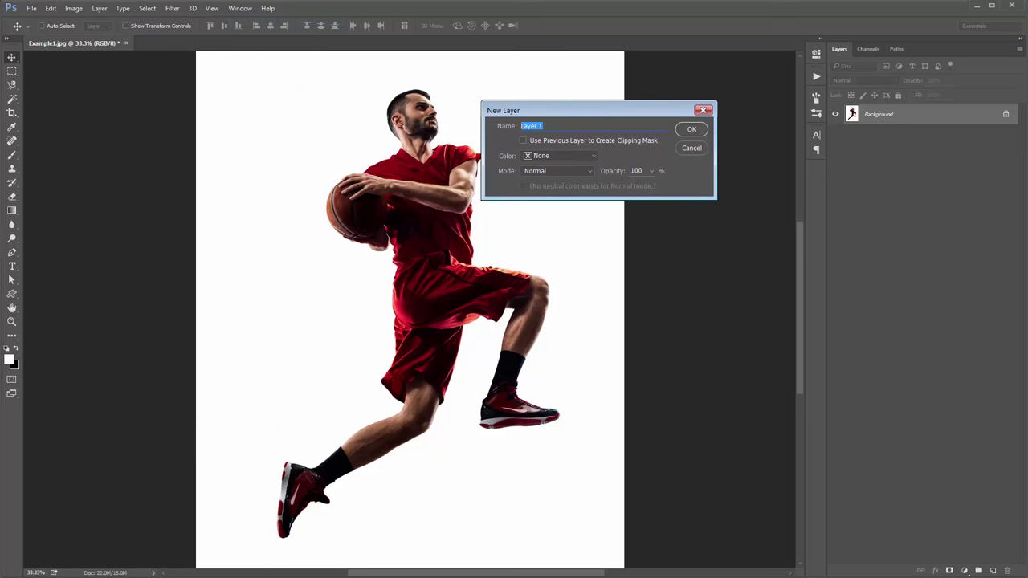
text(brush)
drag(572, 129, 467, 127)
click(521, 131)
click(692, 131)
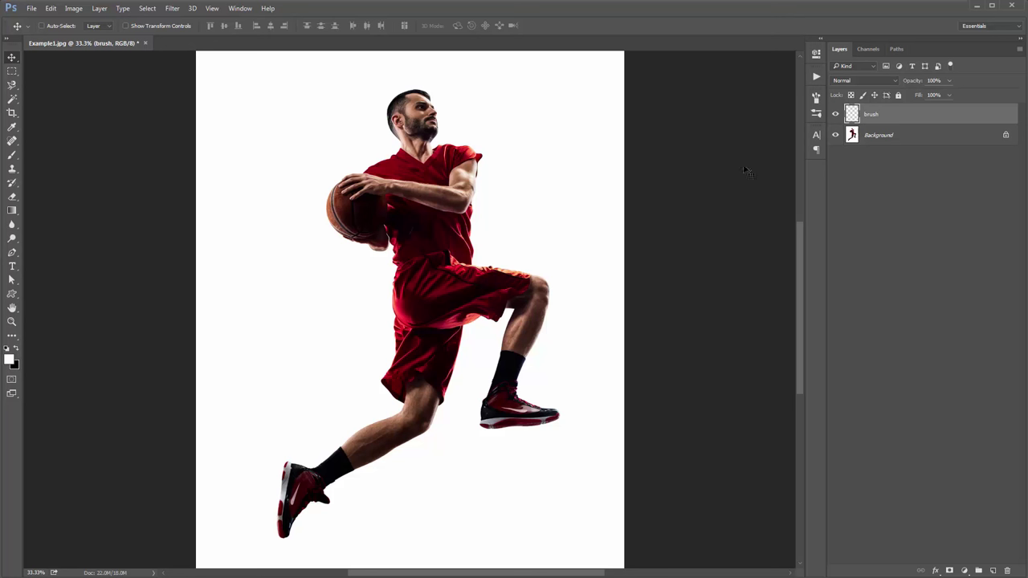
- On the Background layer, select the white backdrop with the Magic Wand Tool
click(893, 135)
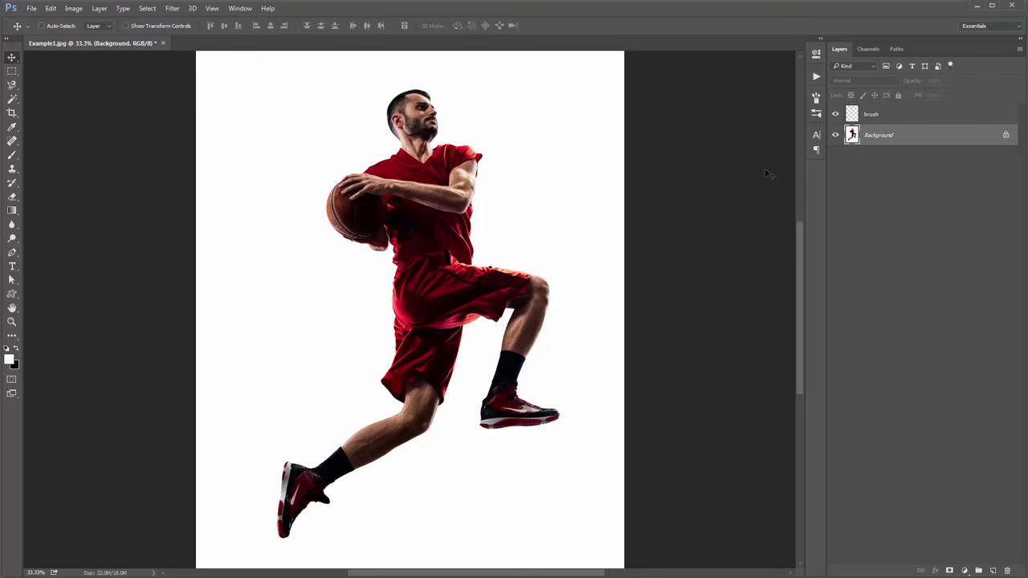
key(shift+w)
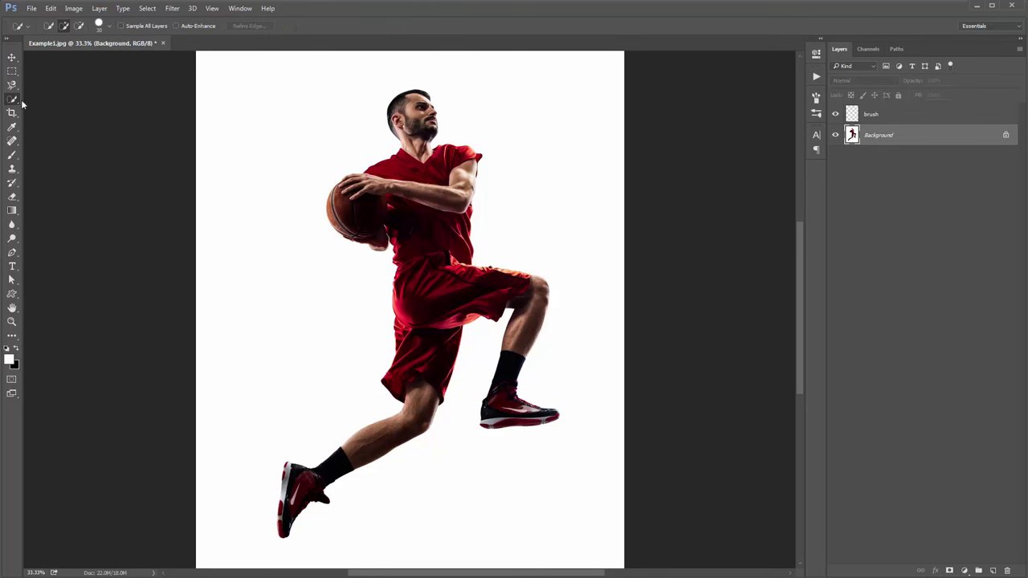
right_click(13, 98)
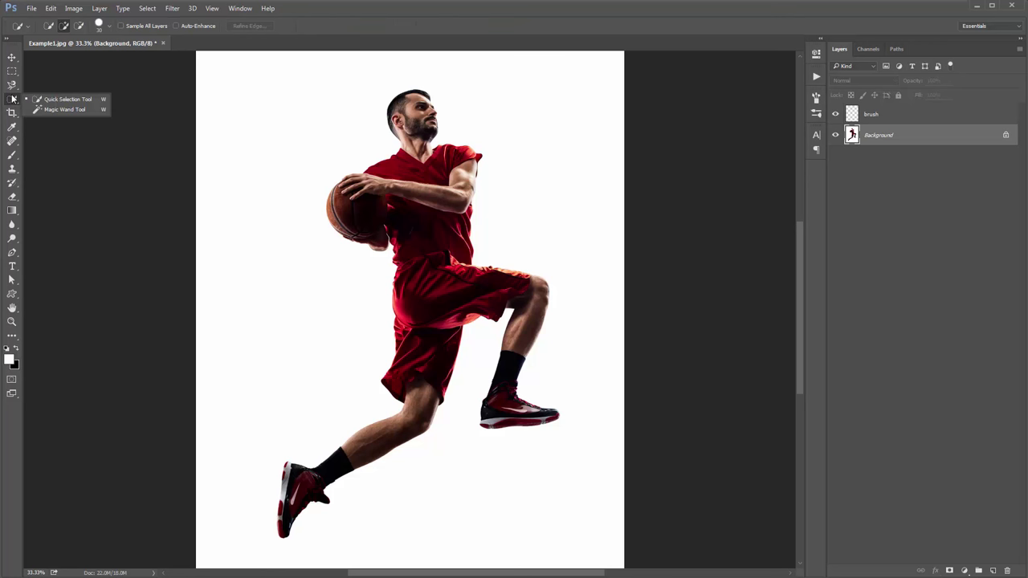
click(64, 109)
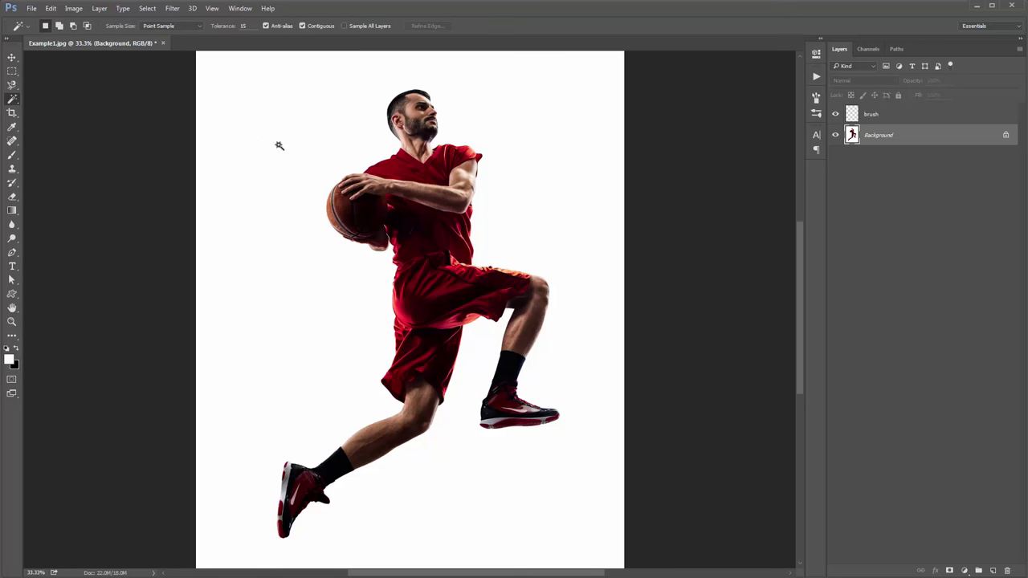
click(506, 130)
- Make the brush layer active and switch to the Move tool
scroll(498, 153, up, 2)
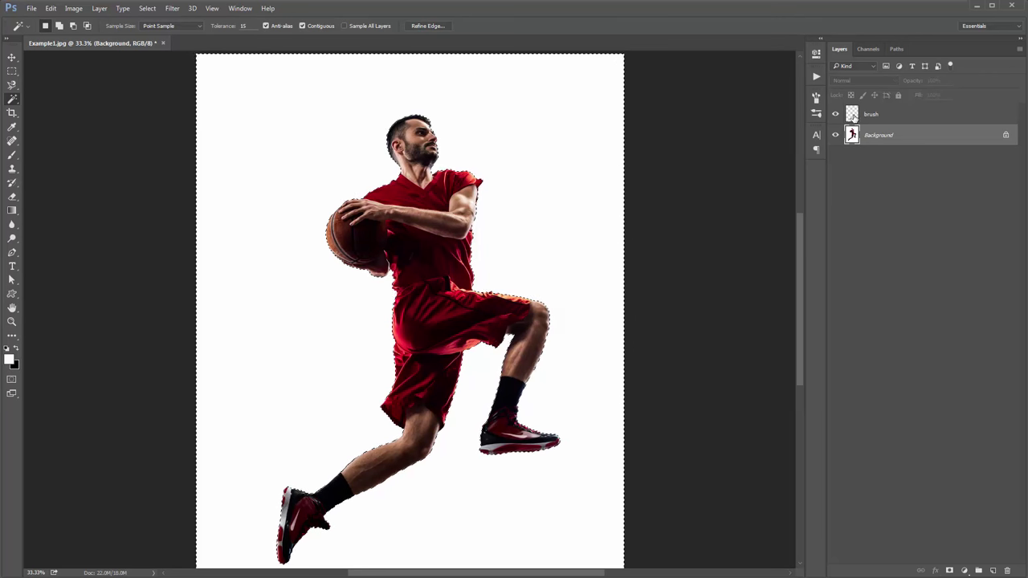
click(882, 120)
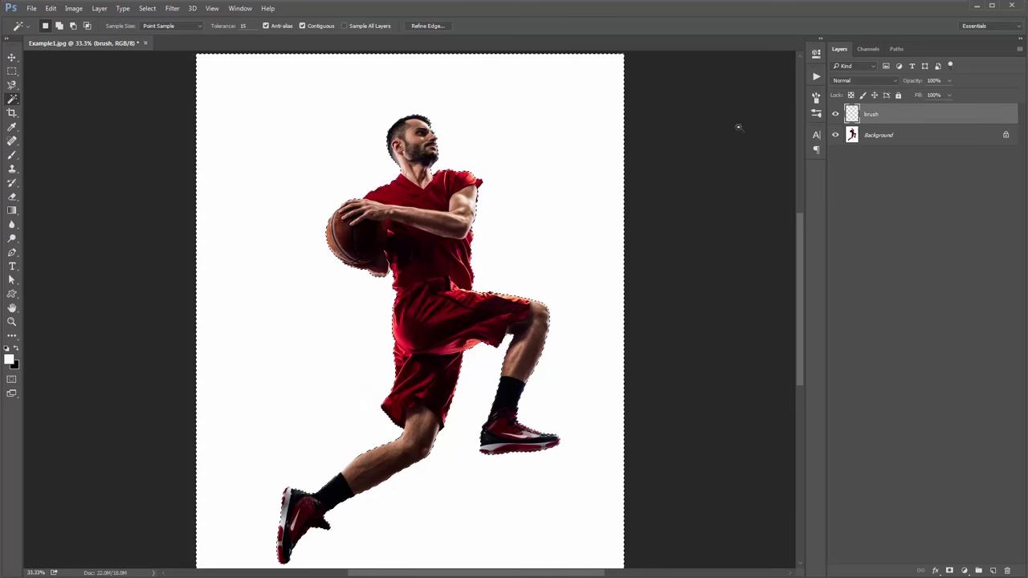
key(v)
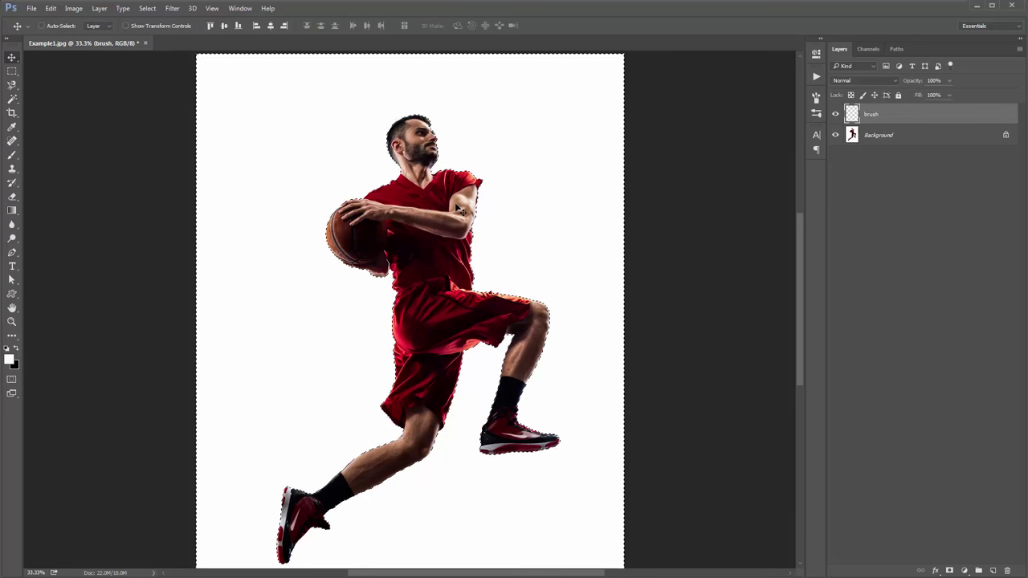
- Set the foreground colour to pure red in the Color Picker
click(10, 358)
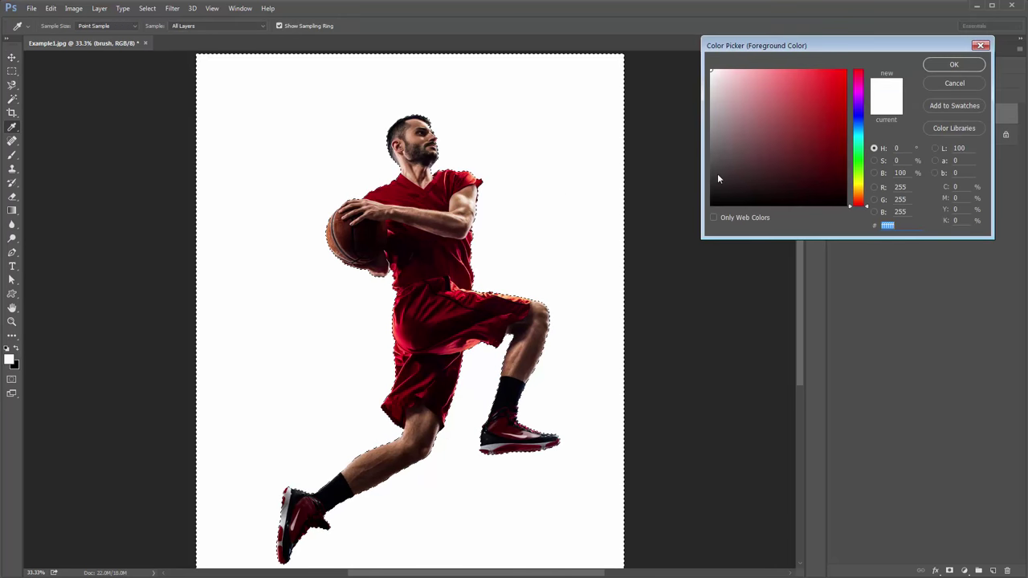
drag(718, 174, 848, 69)
click(971, 66)
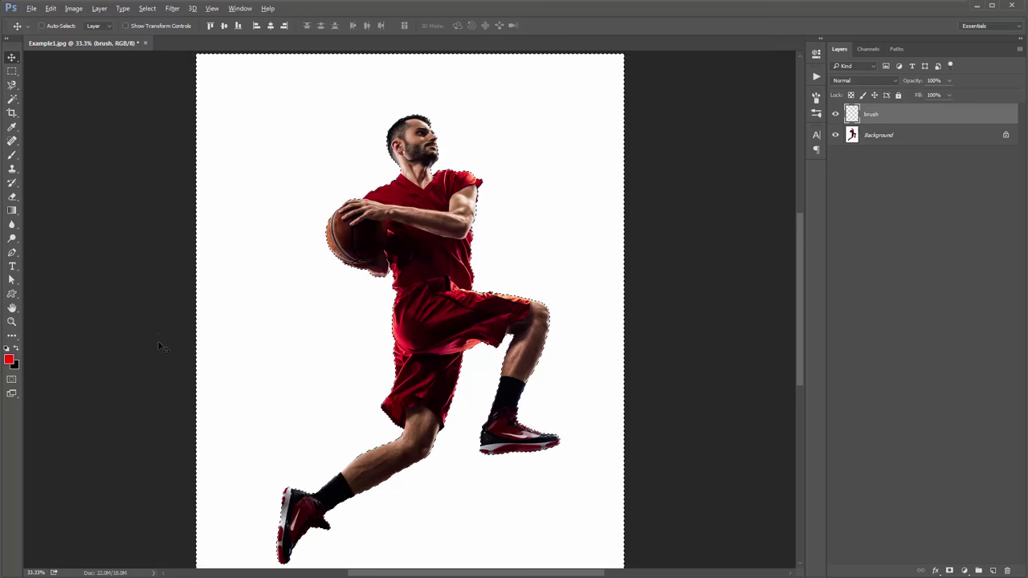
- Undo a background fill, fill the inverted player selection with red, then deselect
key(alt+BackSpace)
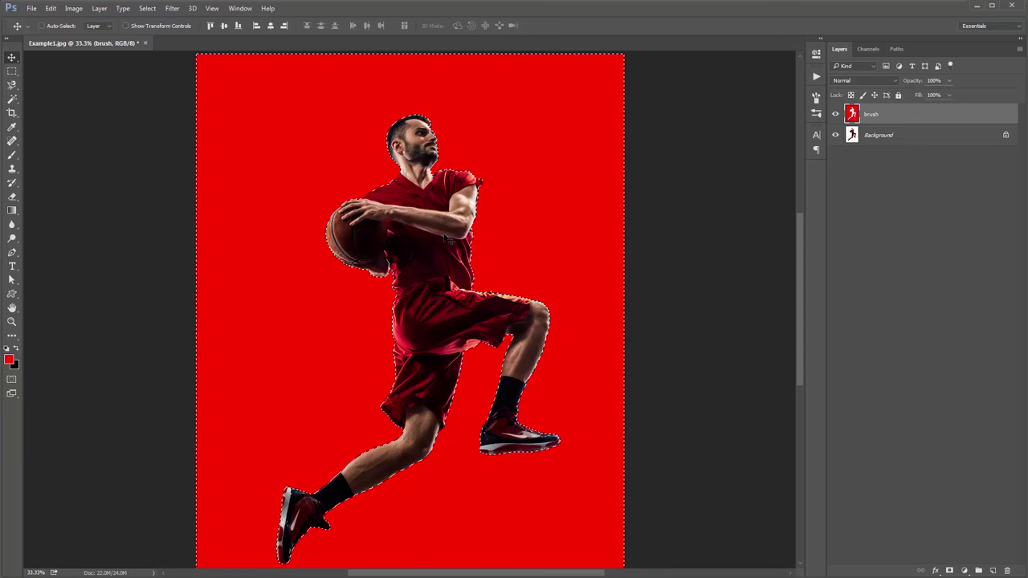
key(Delete)
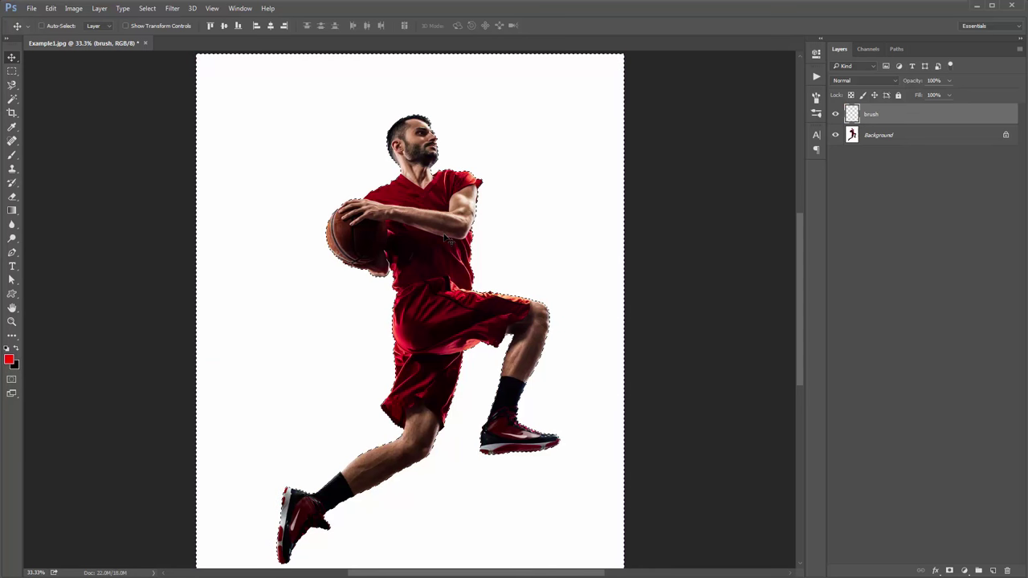
key(ctrl)
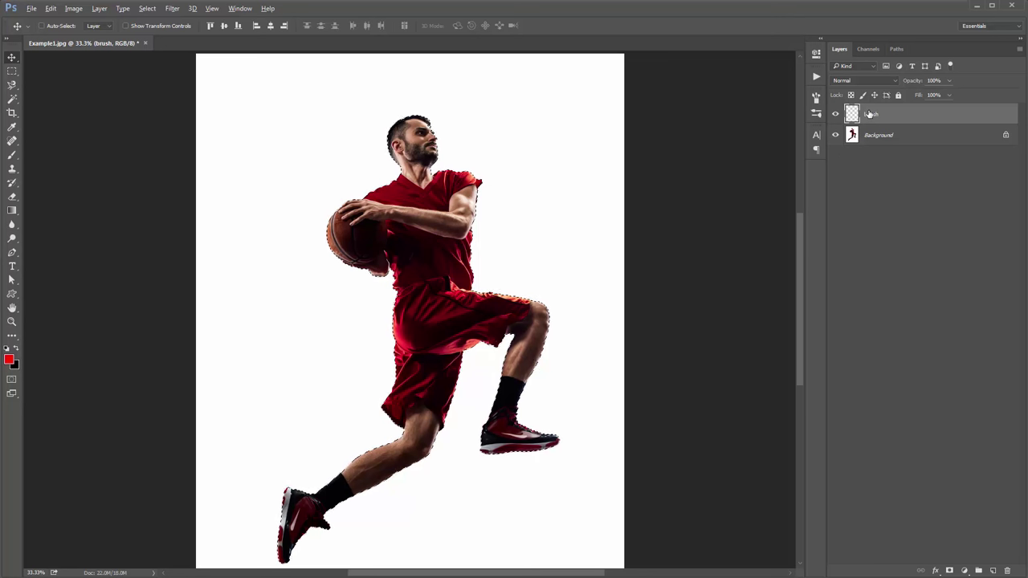
key(alt+BackSpace)
scroll(431, 283, down, 2)
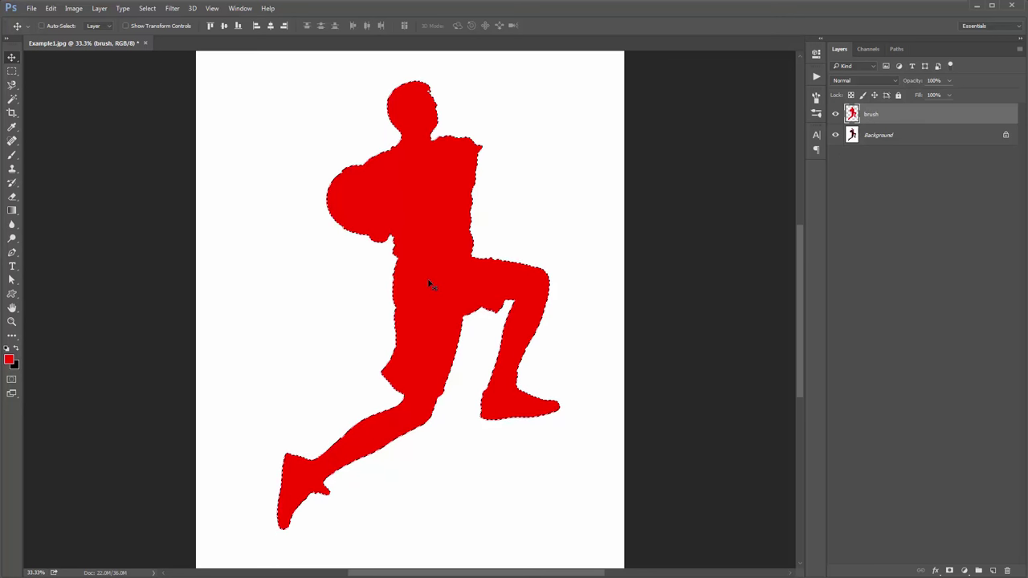
key(ctrl+d)
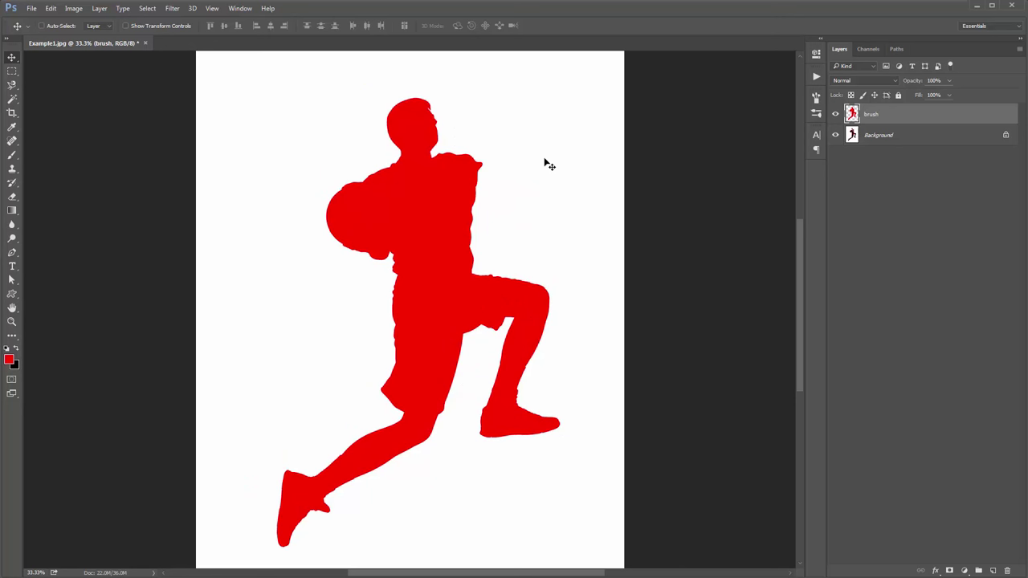
- Load Spectrum.atn into the Actions panel and expand the Spectrum set
click(241, 8)
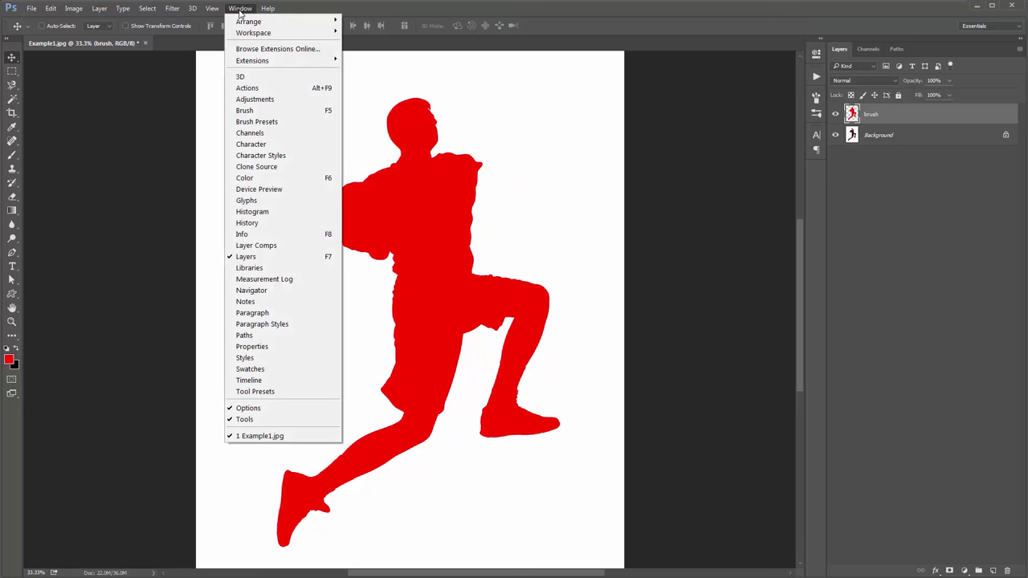
click(249, 88)
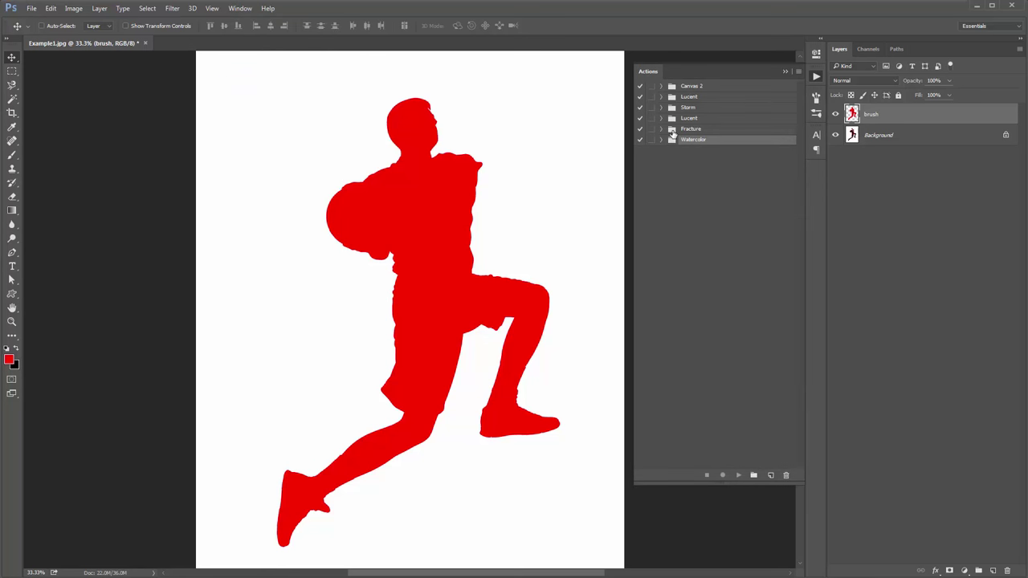
click(799, 71)
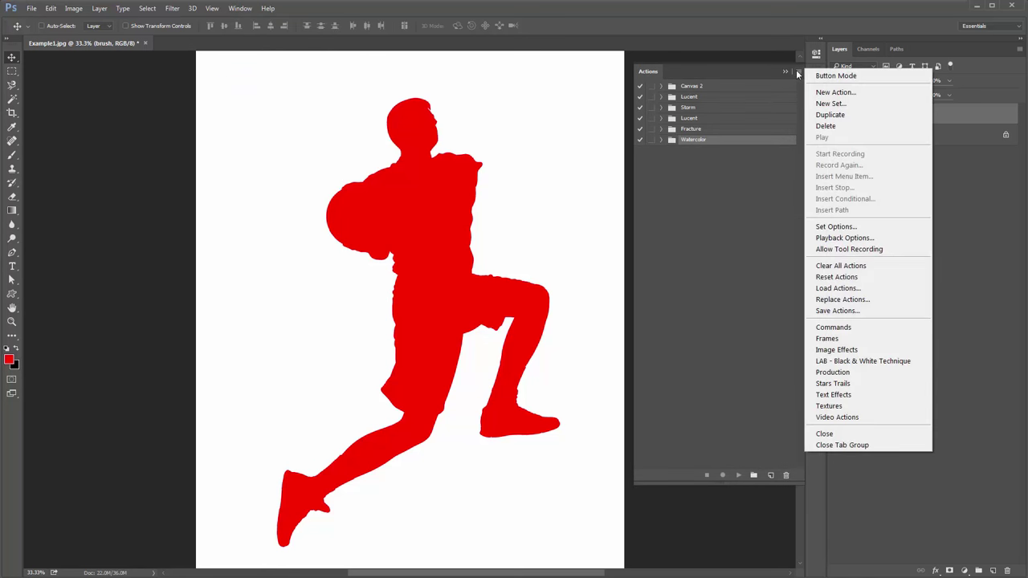
click(879, 290)
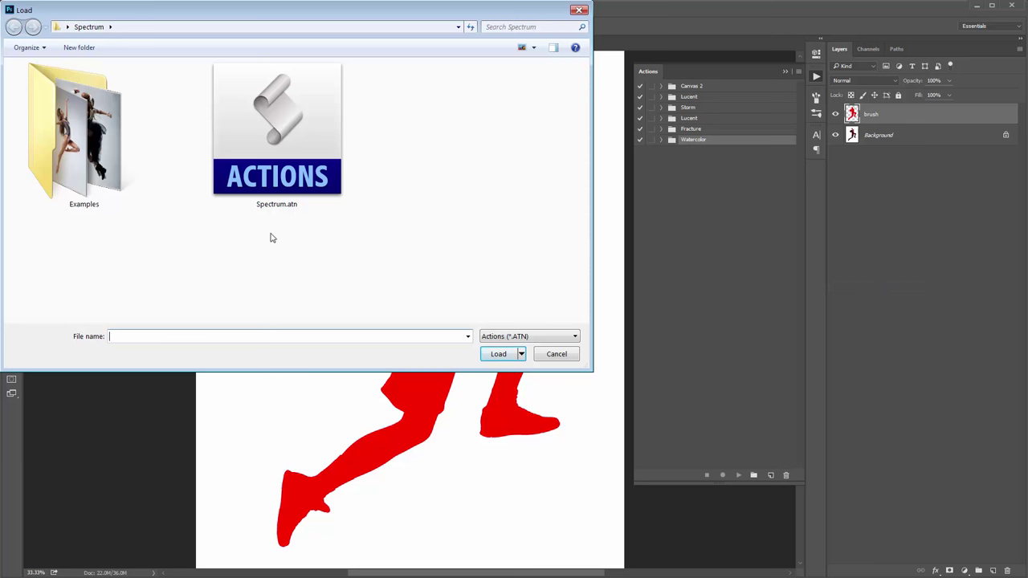
double_click(289, 153)
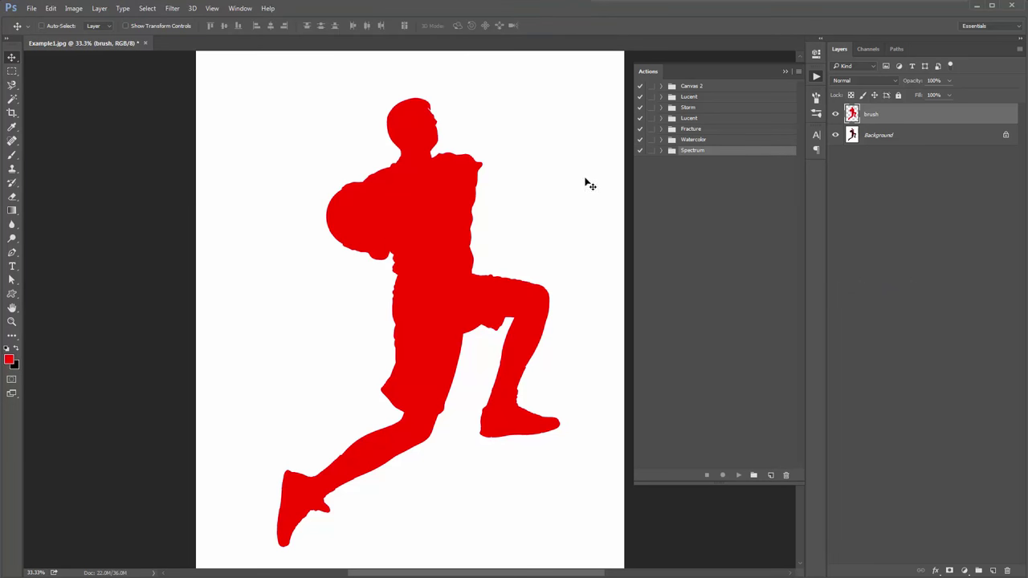
click(662, 151)
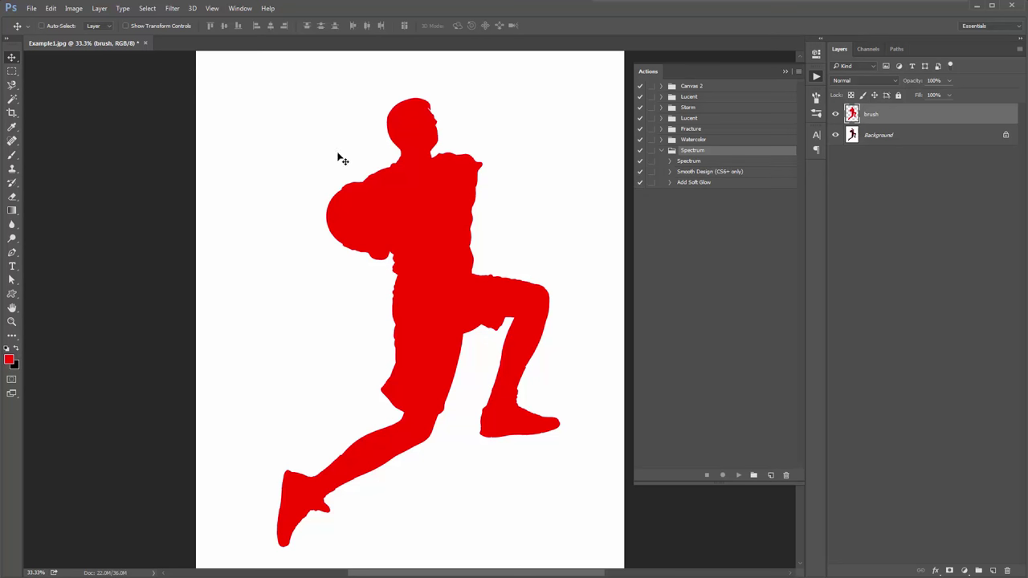
click(783, 71)
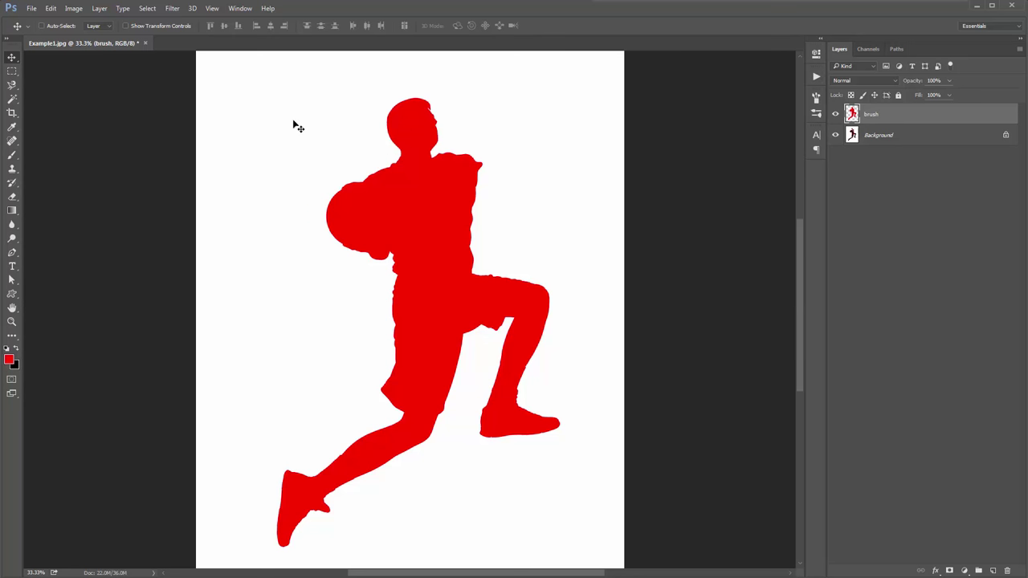
- With the Brush tool, replace the brush presets with the Spectrum Brushes.abr set
key(b)
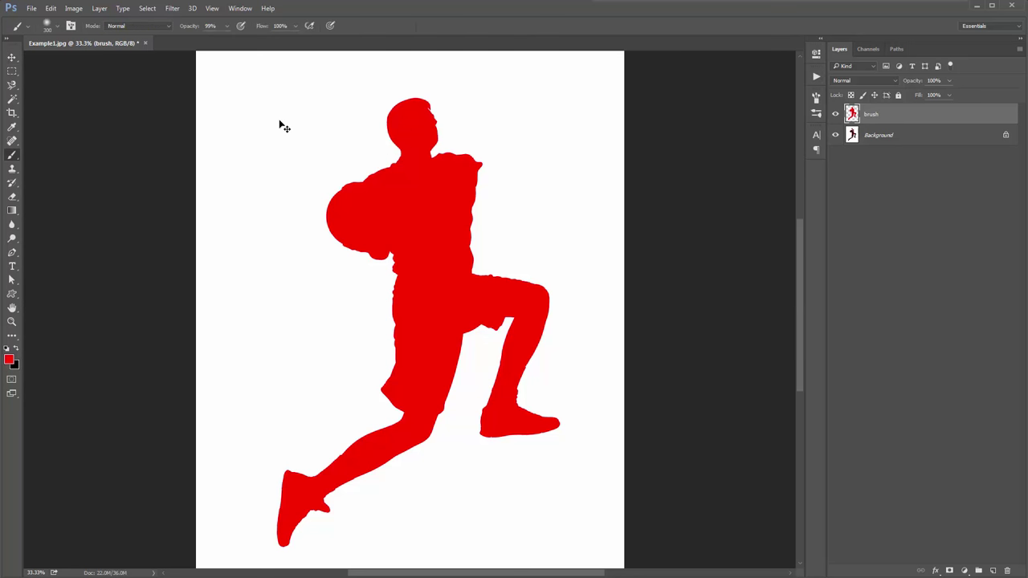
right_click(241, 94)
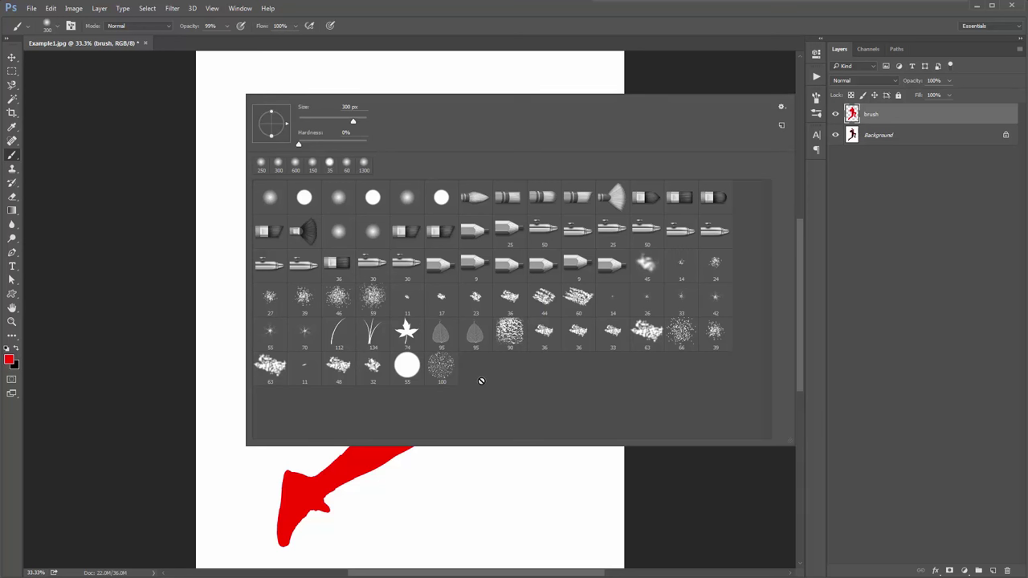
click(781, 108)
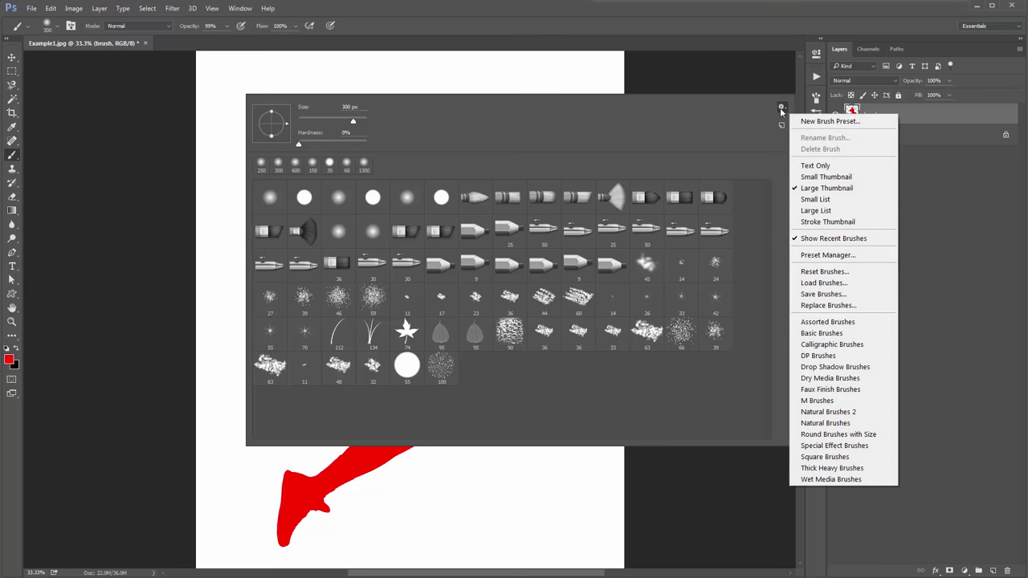
click(820, 307)
drag(509, 115, 384, 88)
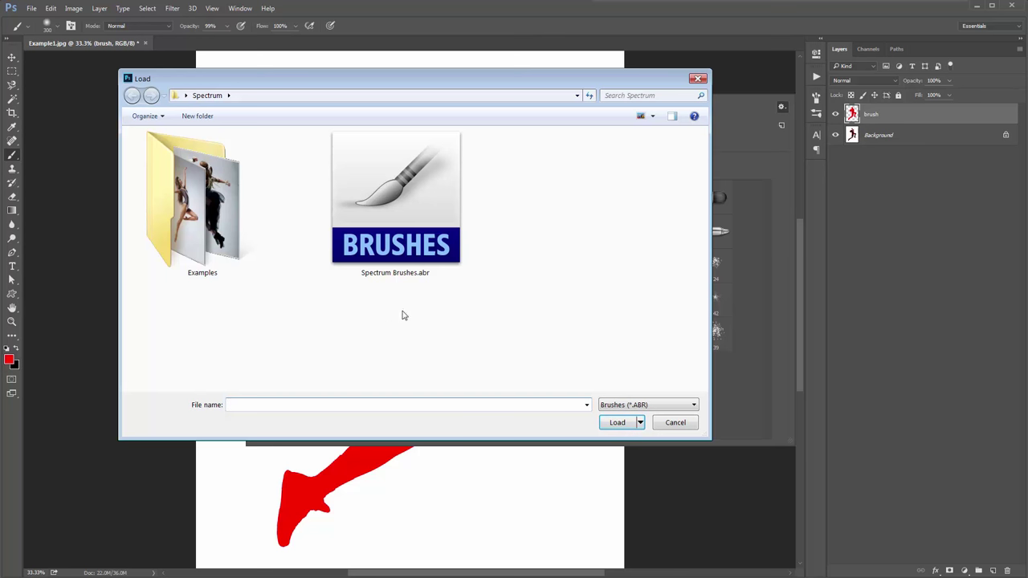
double_click(410, 232)
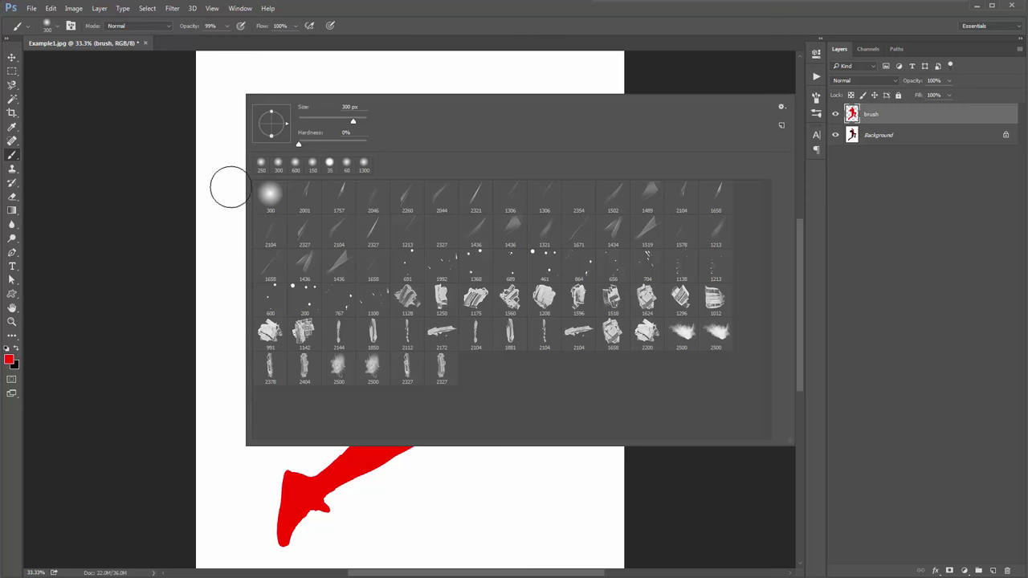
key(Escape)
key(ctrl)
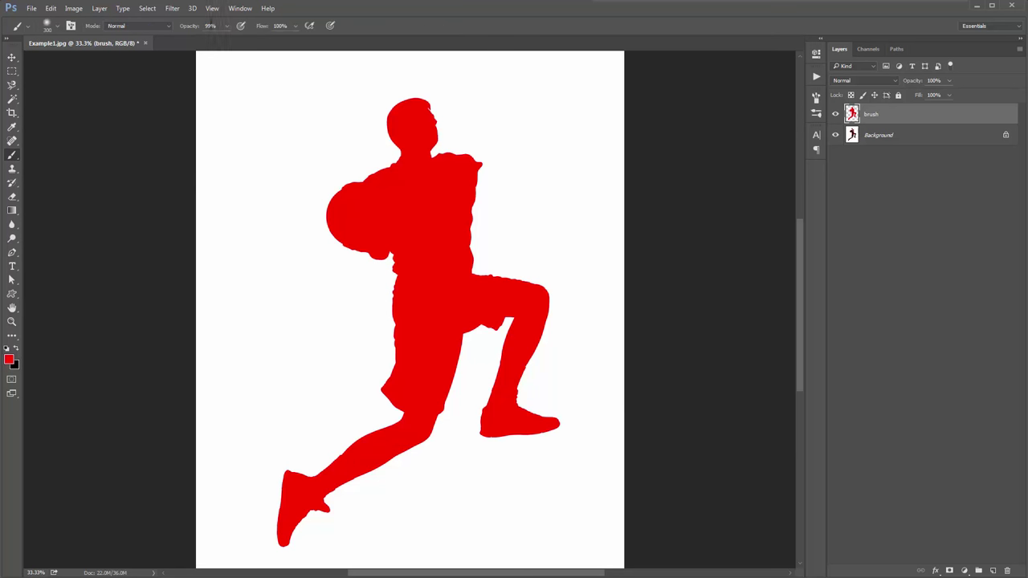
- Set the Brush tool opacity to 100%
key(v)
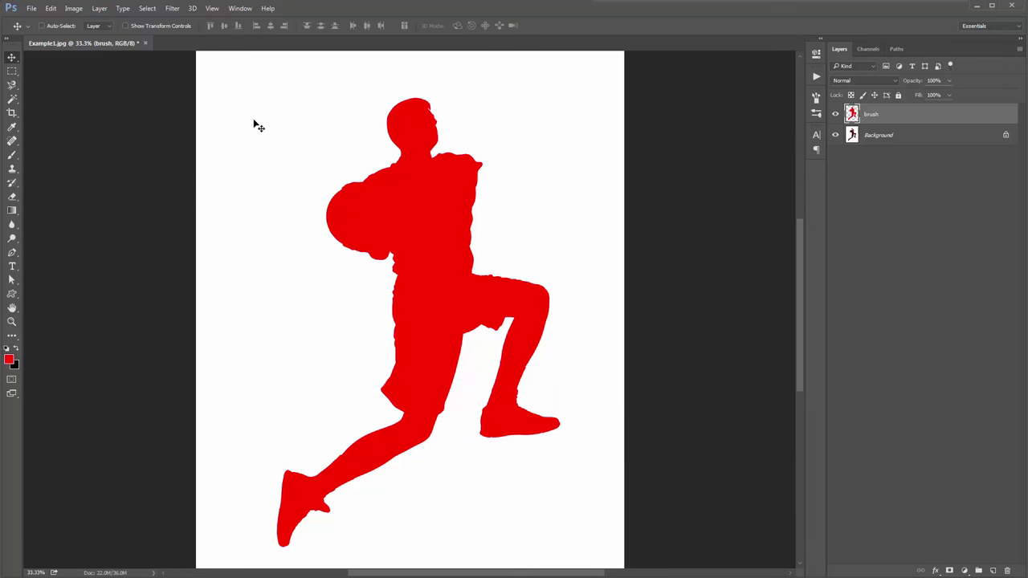
key(b)
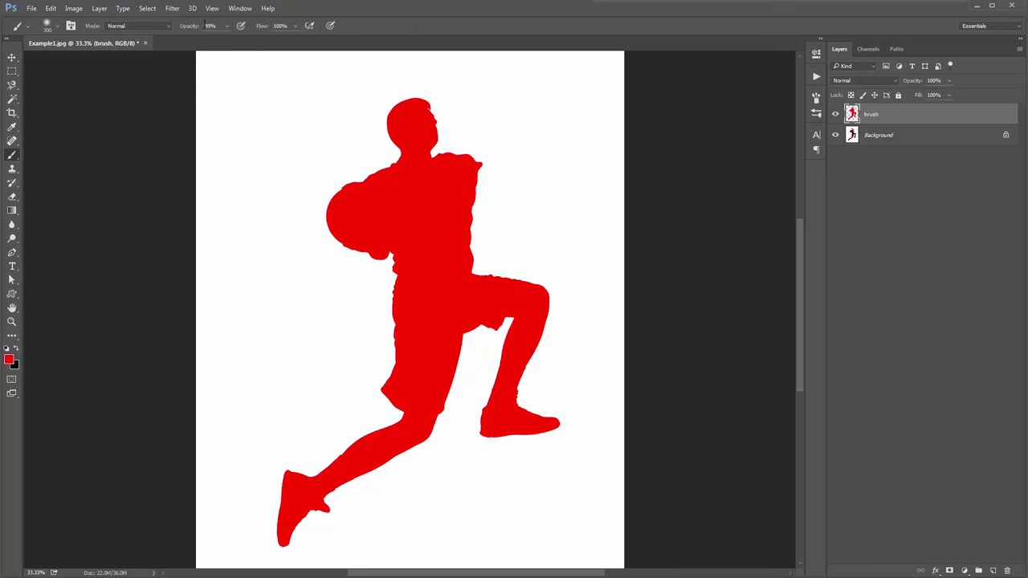
mouse_move(185, 31)
mouse_down()
mouse_move(203, 29)
mouse_move(164, 30)
mouse_up()
key(0)
- Purge all cached data with Edit > Purge > All and reset colours to black and white
key(v)
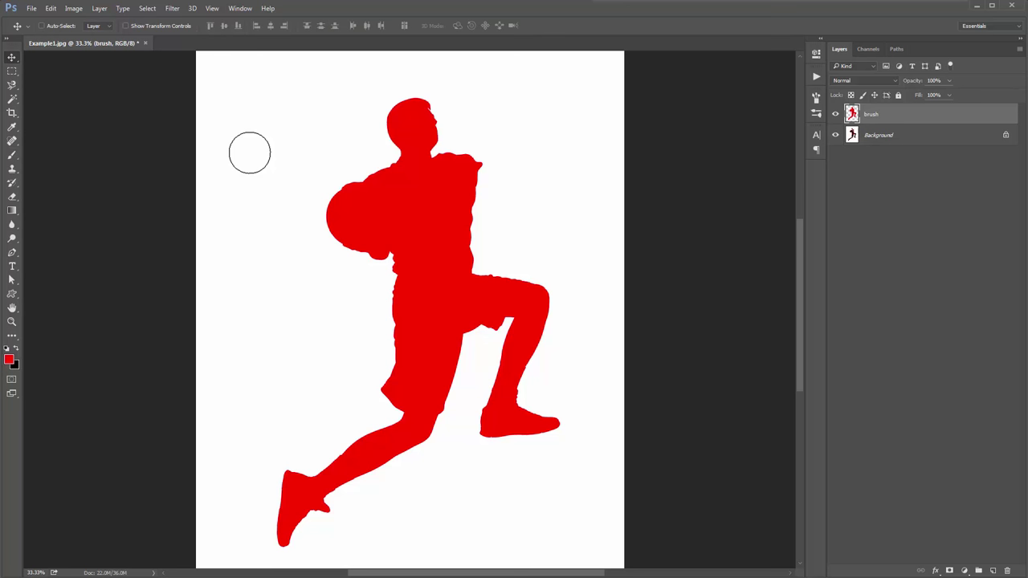
click(50, 8)
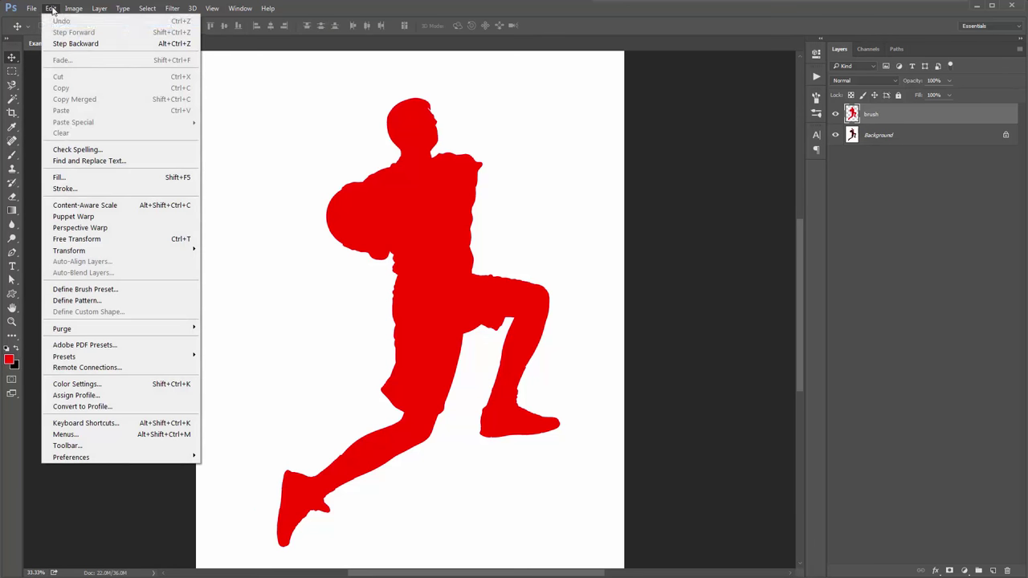
mouse_move(70, 328)
click(236, 361)
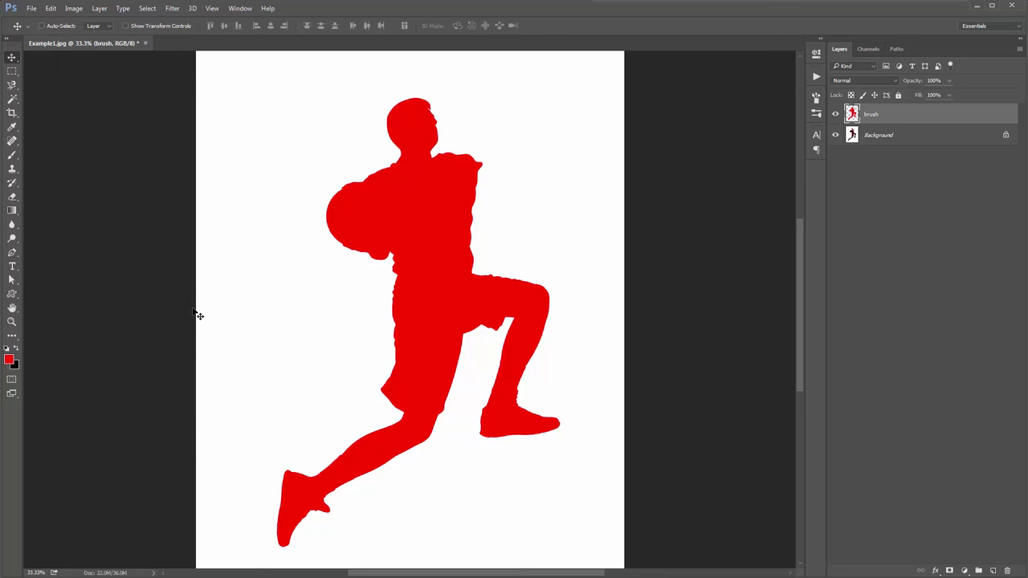
key(d)
- Browse the recorded actions list and select the Spectrum action
click(817, 77)
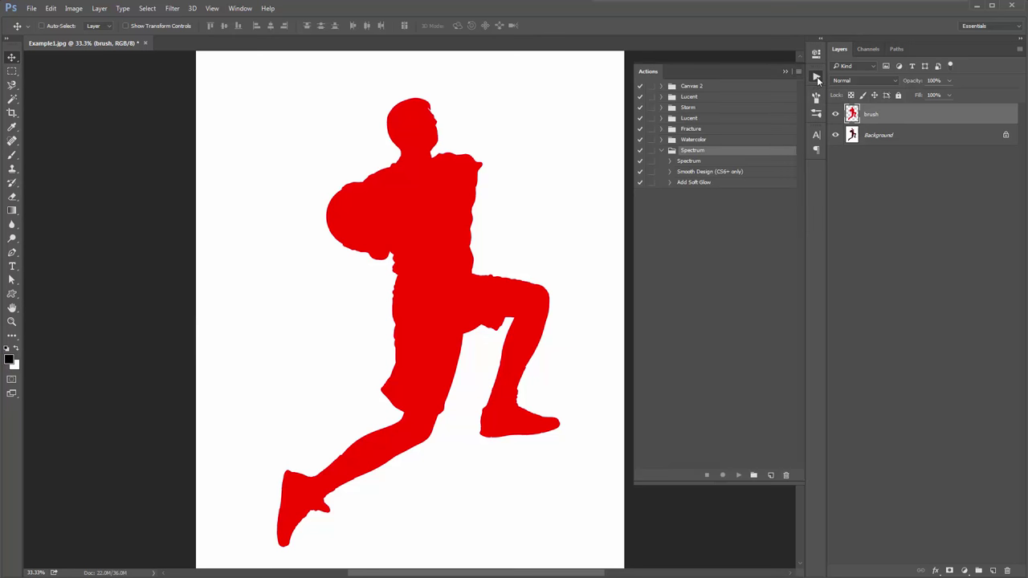
click(699, 161)
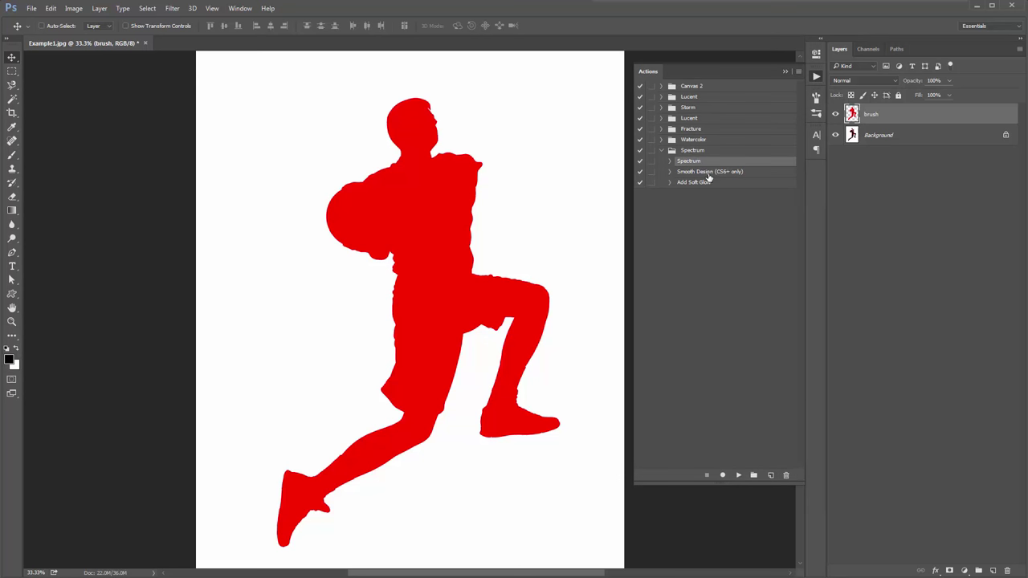
click(704, 173)
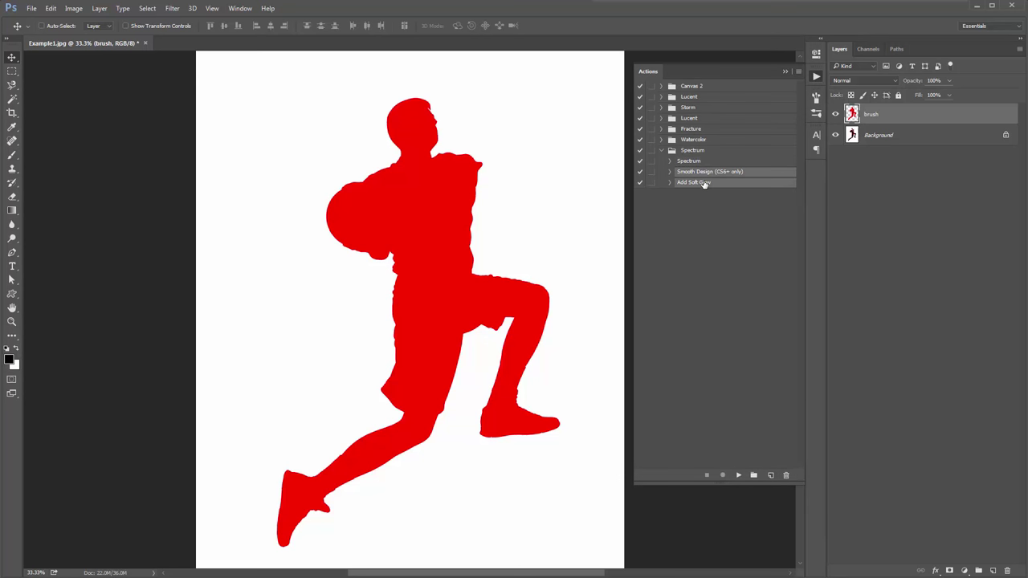
click(704, 184)
click(704, 173)
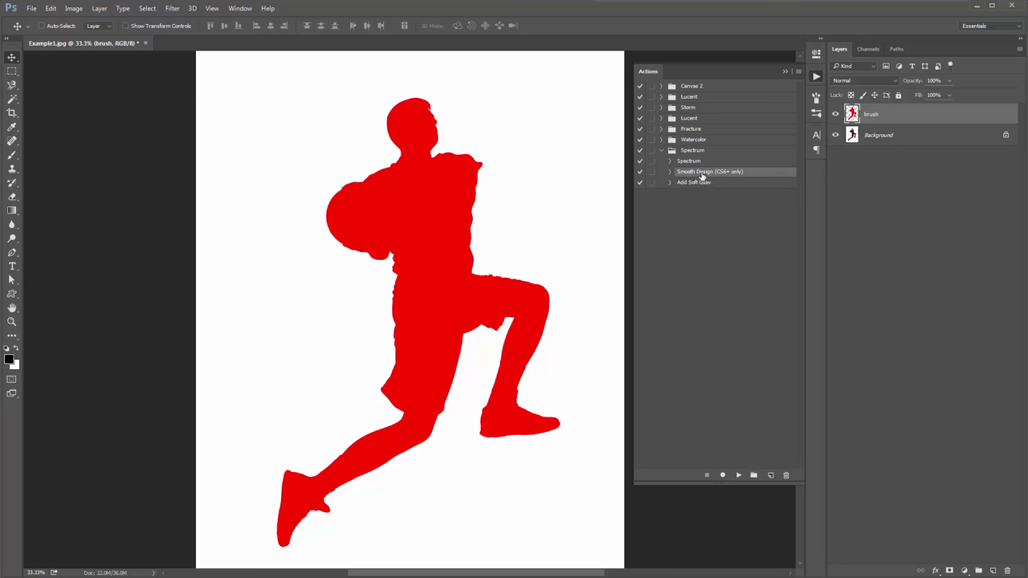
click(704, 182)
click(704, 173)
click(704, 164)
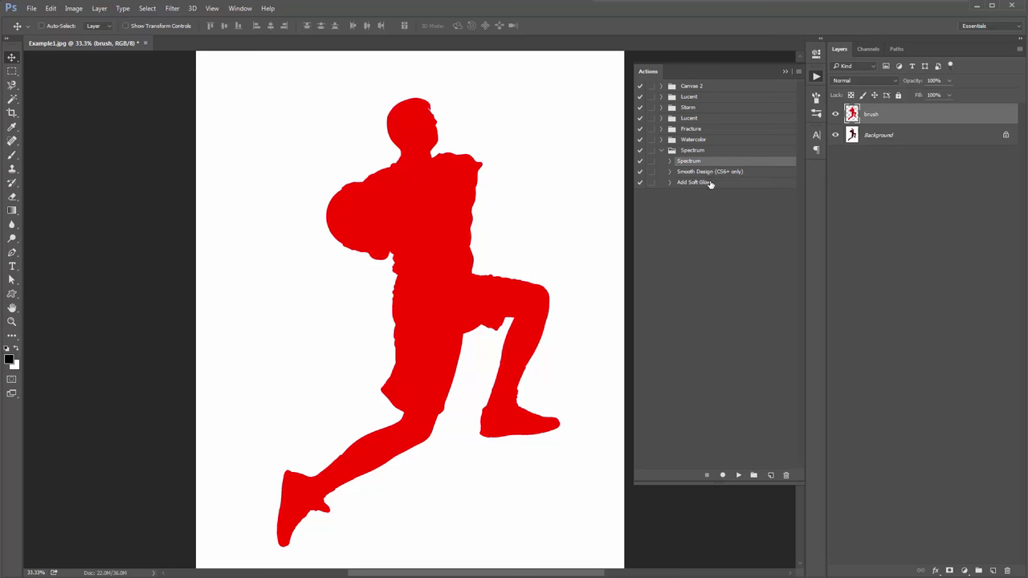
click(710, 172)
click(711, 163)
- Expand the Spectrum action's steps and select its Purge step as the starting point
key(b)
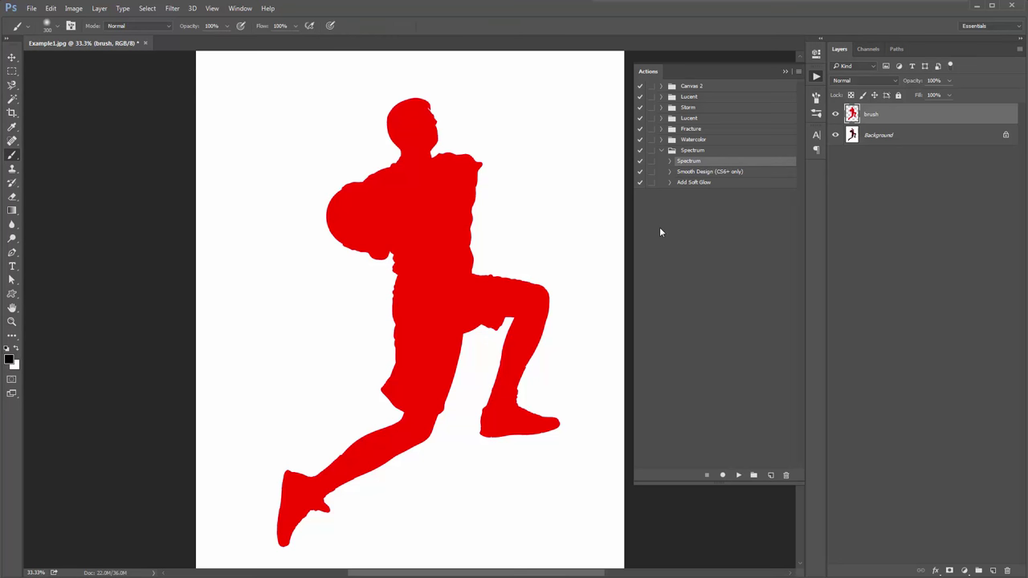
click(671, 164)
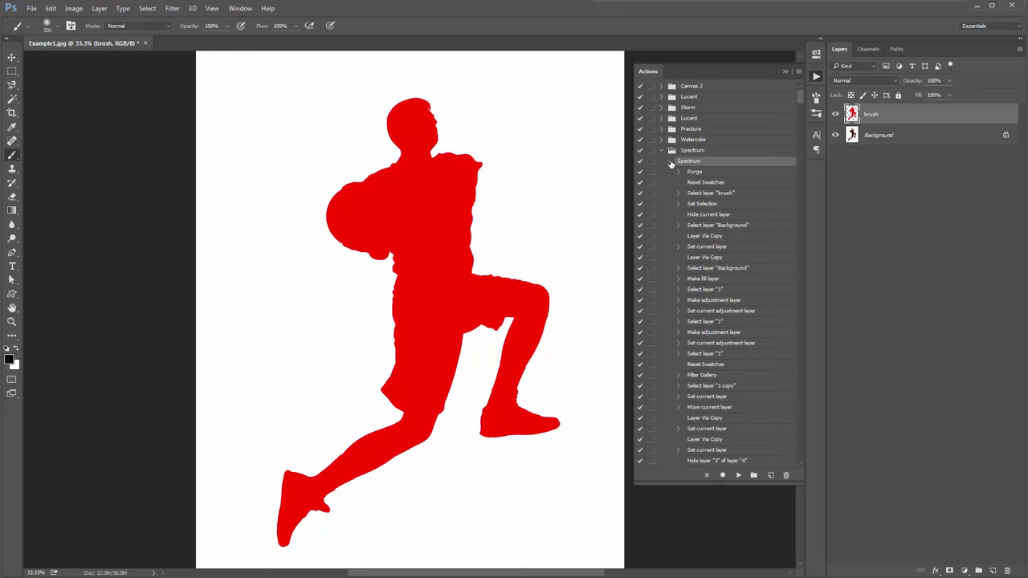
mouse_move(800, 89)
mouse_down()
mouse_move(814, 341)
mouse_move(802, 92)
mouse_up()
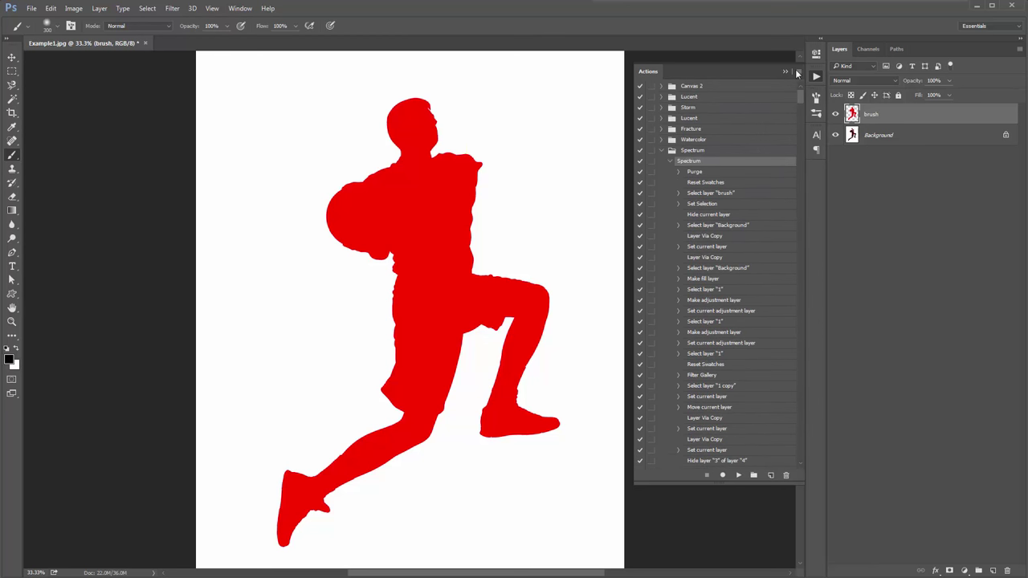
click(712, 172)
- Play the Spectrum action to build the Spectrum layer group, then close the Actions panel
click(737, 477)
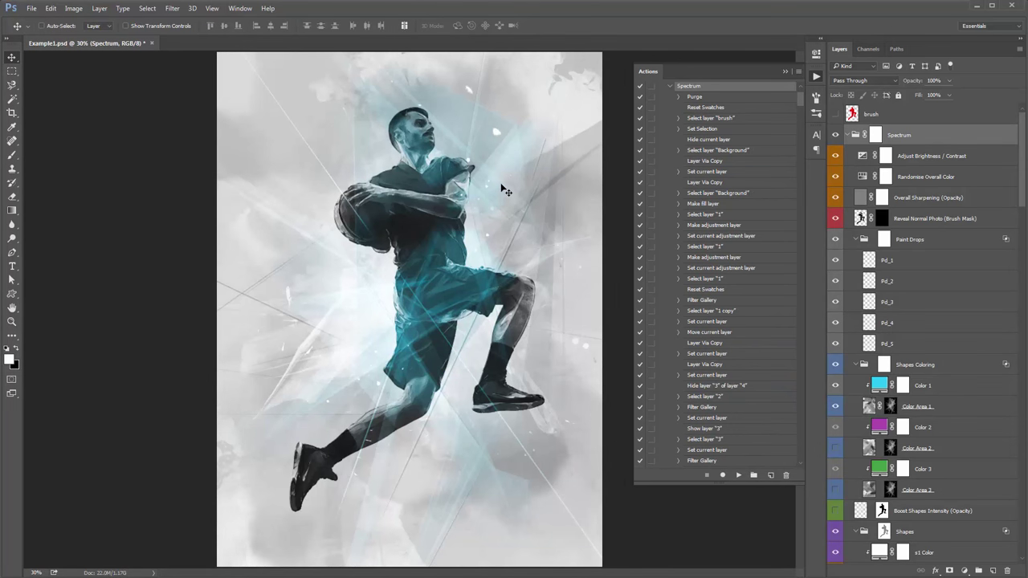
click(785, 71)
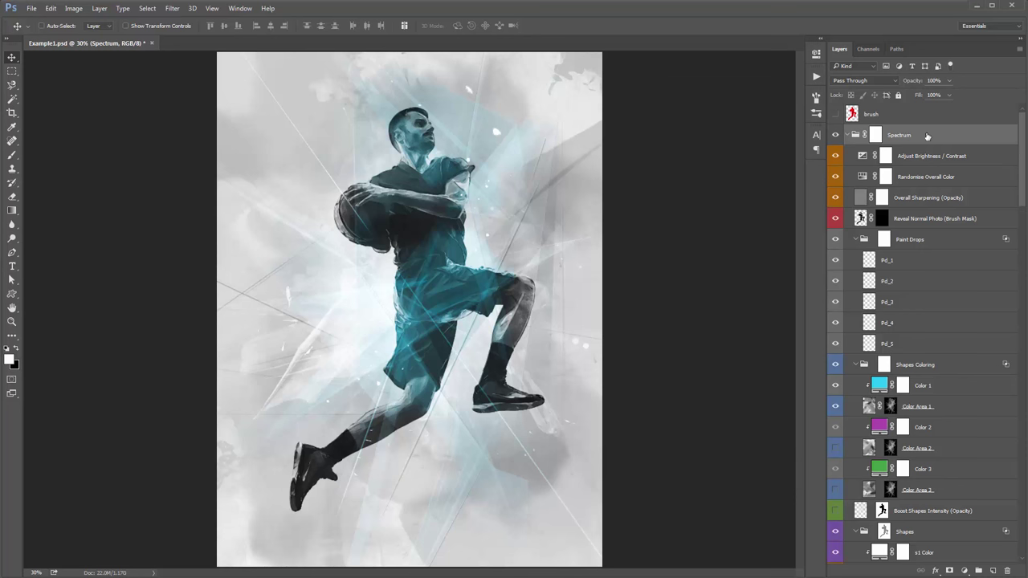
mouse_move(1025, 130)
mouse_down()
mouse_move(1019, 427)
mouse_move(1014, 110)
mouse_up()
- Compare the Spectrum effect with the original photo by toggling the group's visibility
click(848, 135)
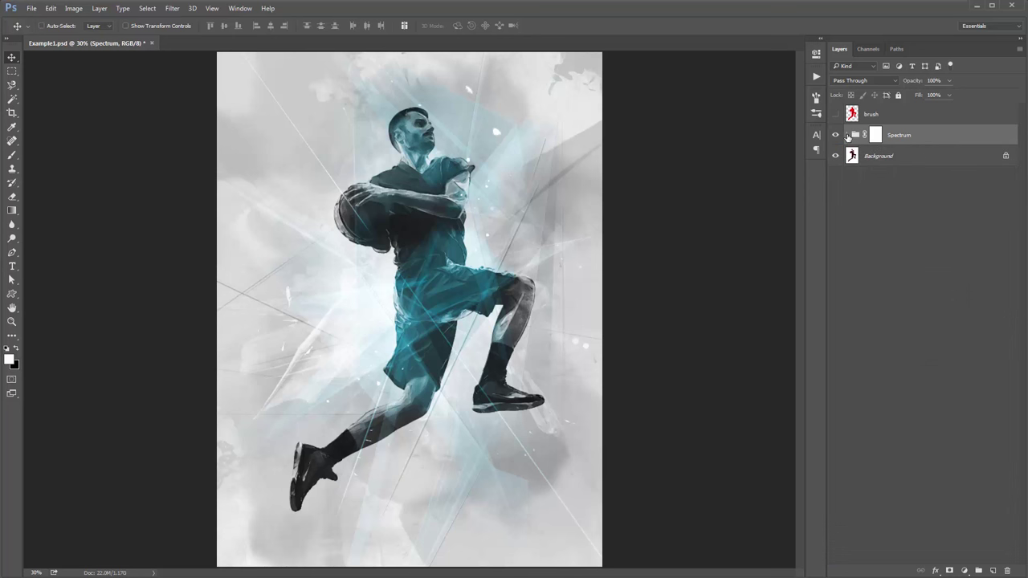
click(848, 135)
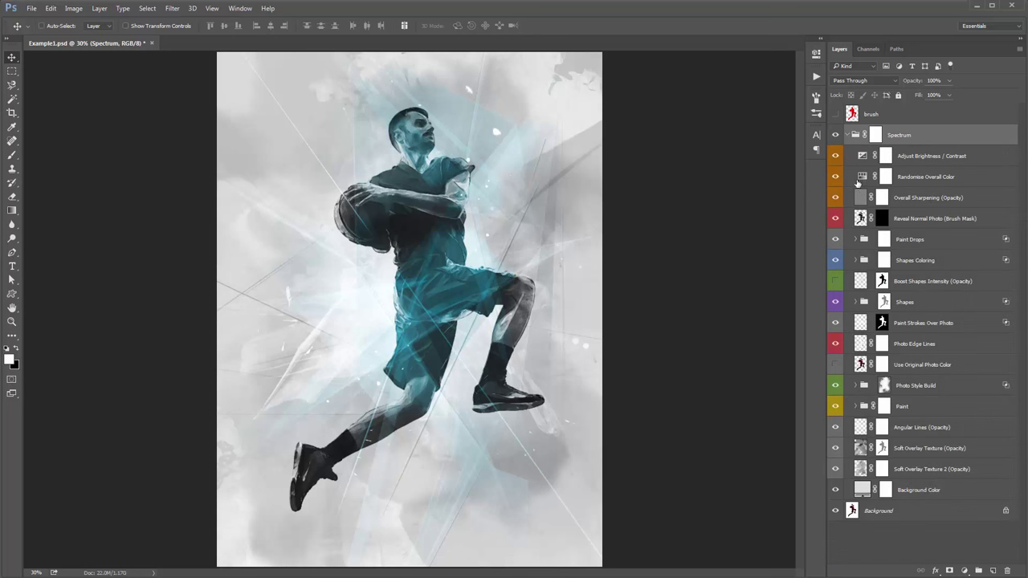
click(849, 135)
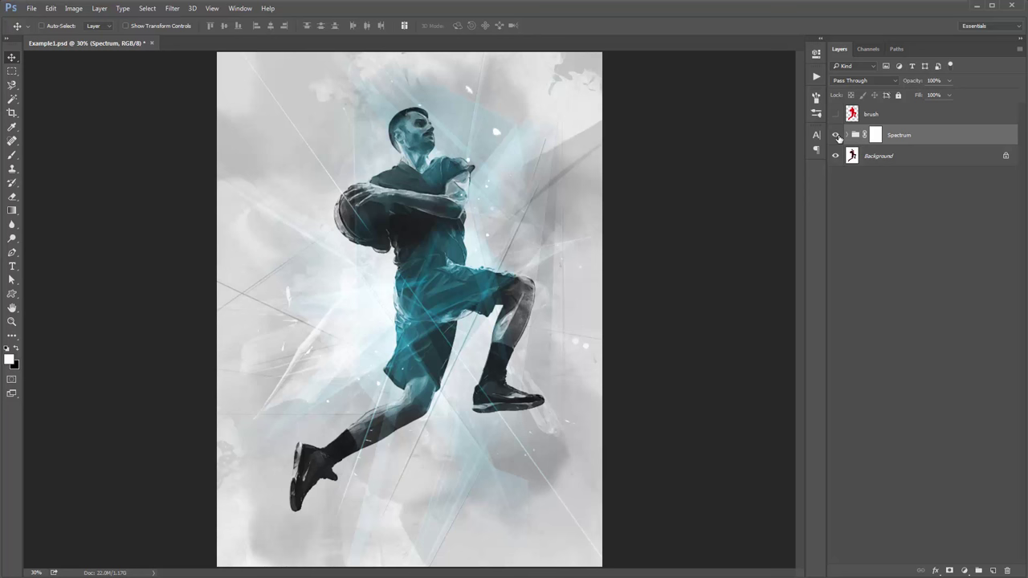
key(ctrl+plus)
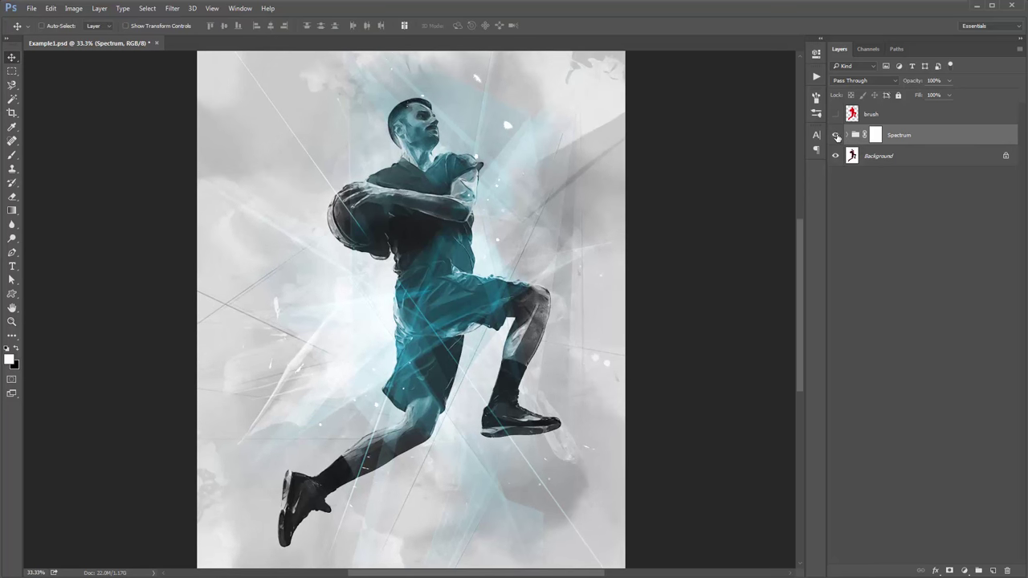
click(836, 137)
click(836, 136)
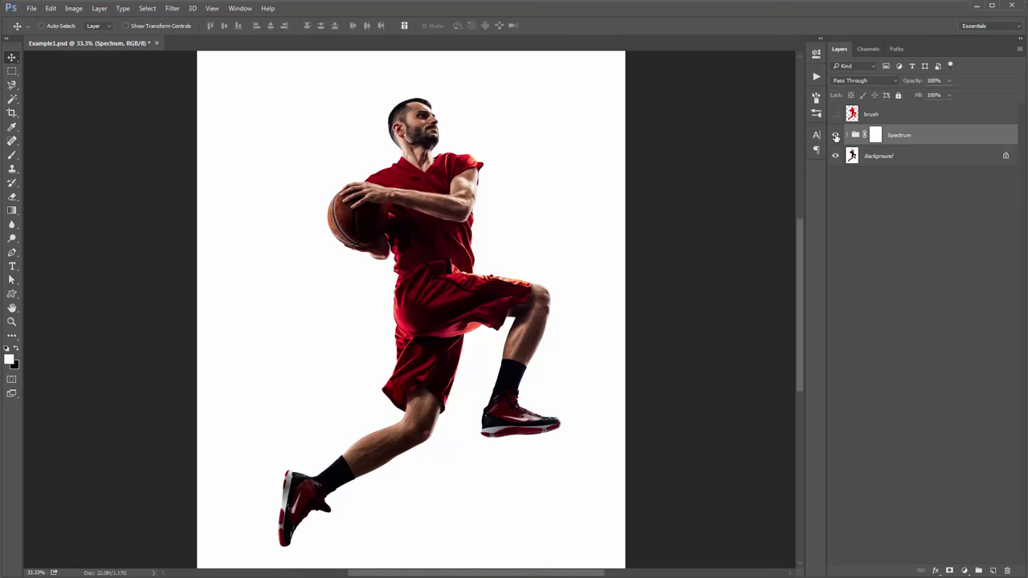
click(837, 136)
click(836, 137)
click(837, 137)
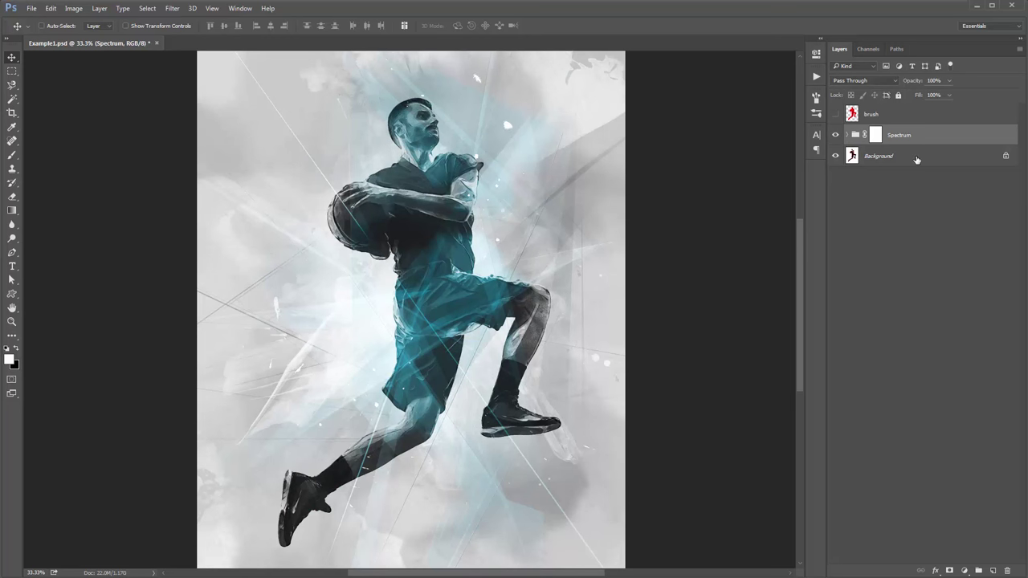
- Check the red silhouette brush layer, nudge the Spectrum artwork down, and expand the group's layers
click(917, 157)
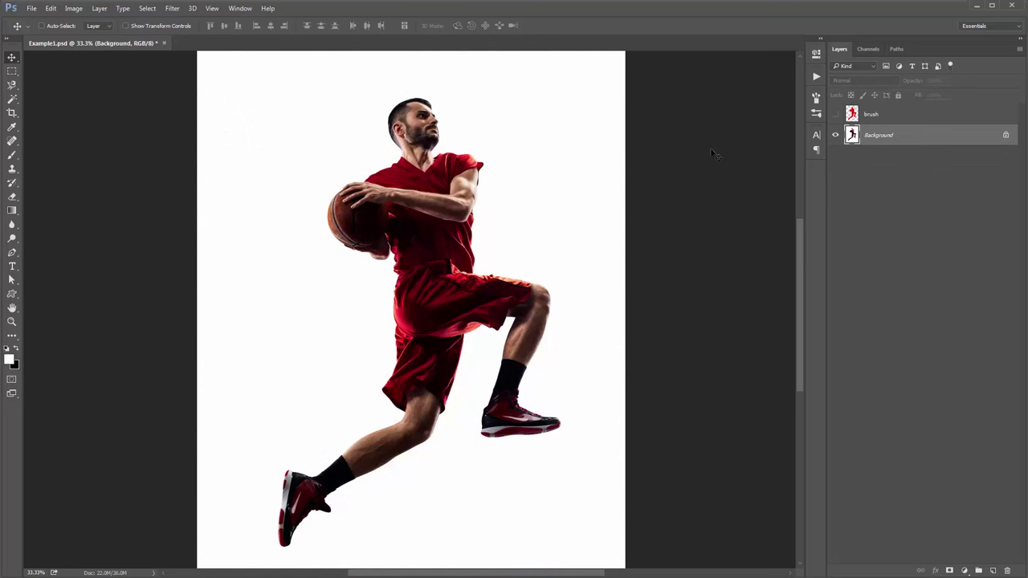
click(835, 114)
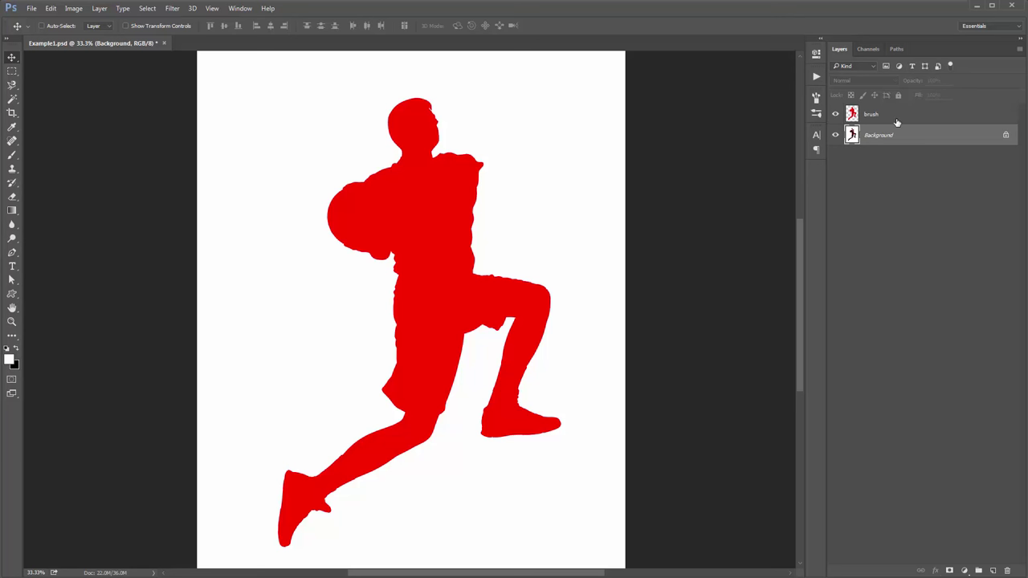
click(898, 121)
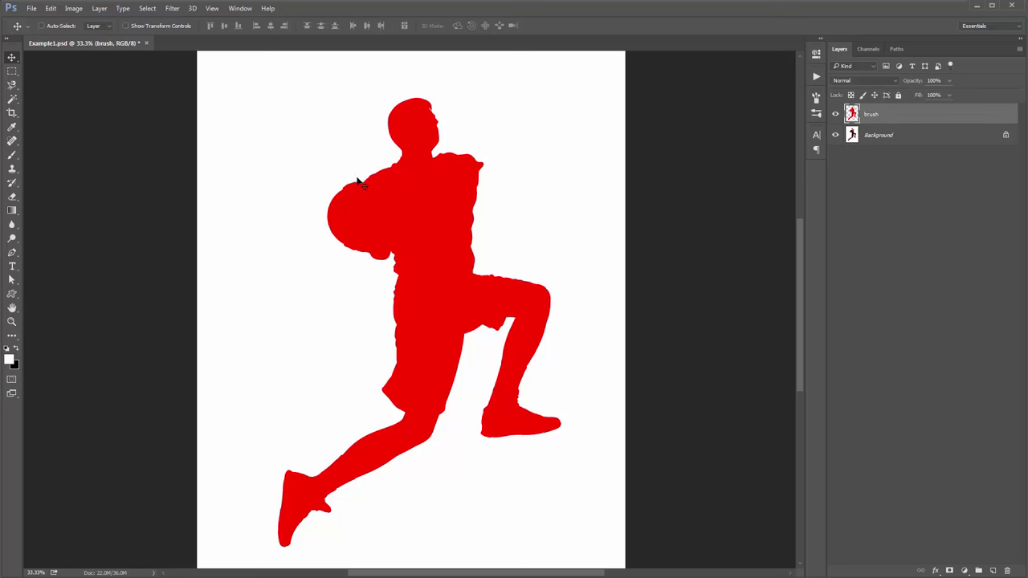
click(836, 114)
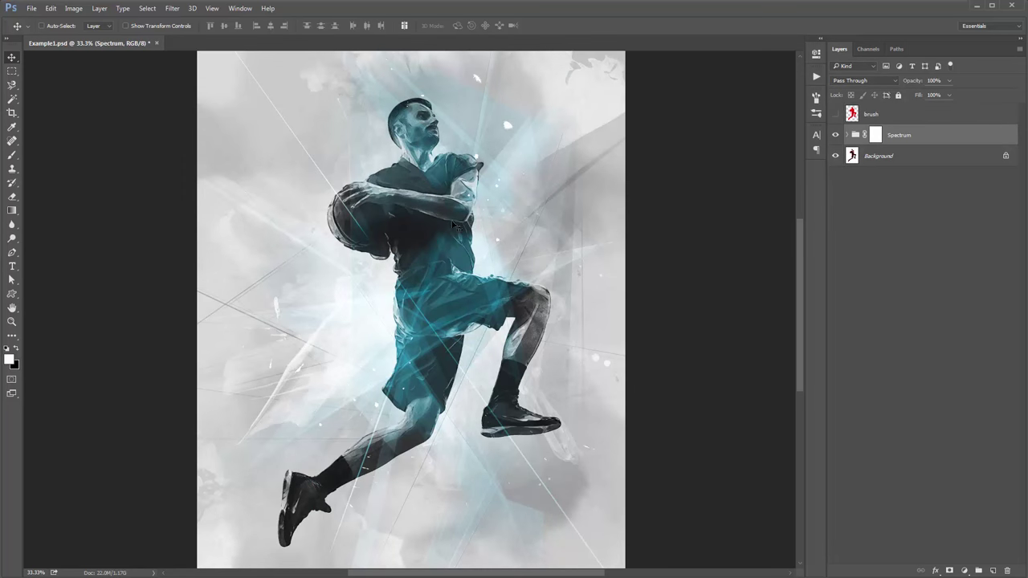
key(shift+Down)
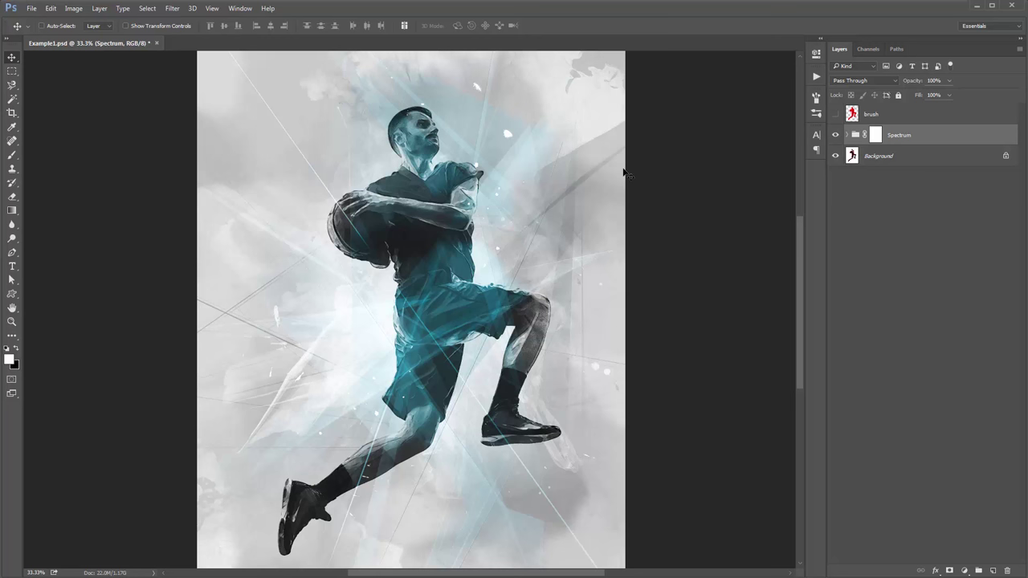
click(850, 135)
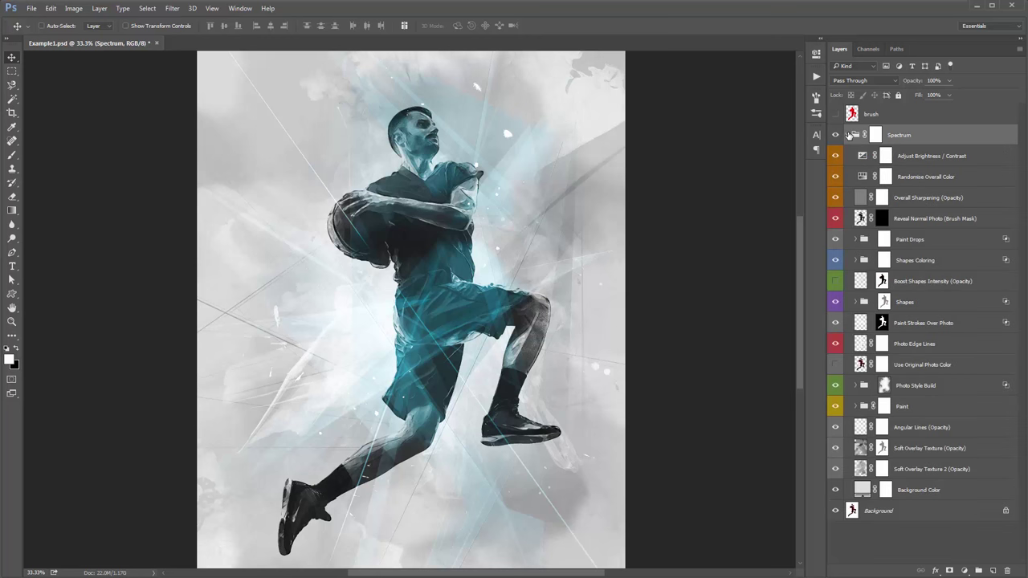
click(920, 158)
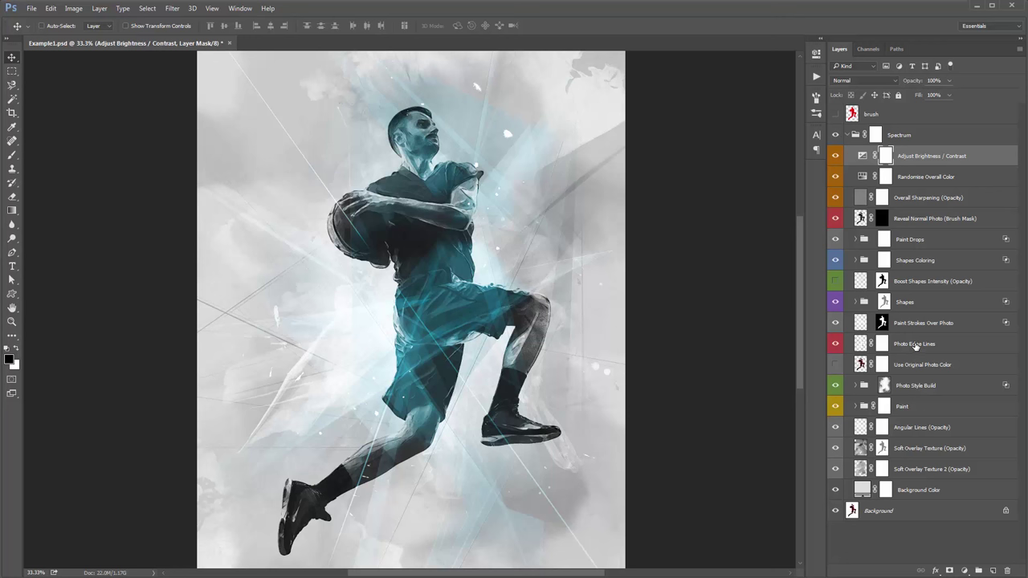
- Compare Photo Edge Lines on and off, zoom to the face, and target its layer mask
click(916, 346)
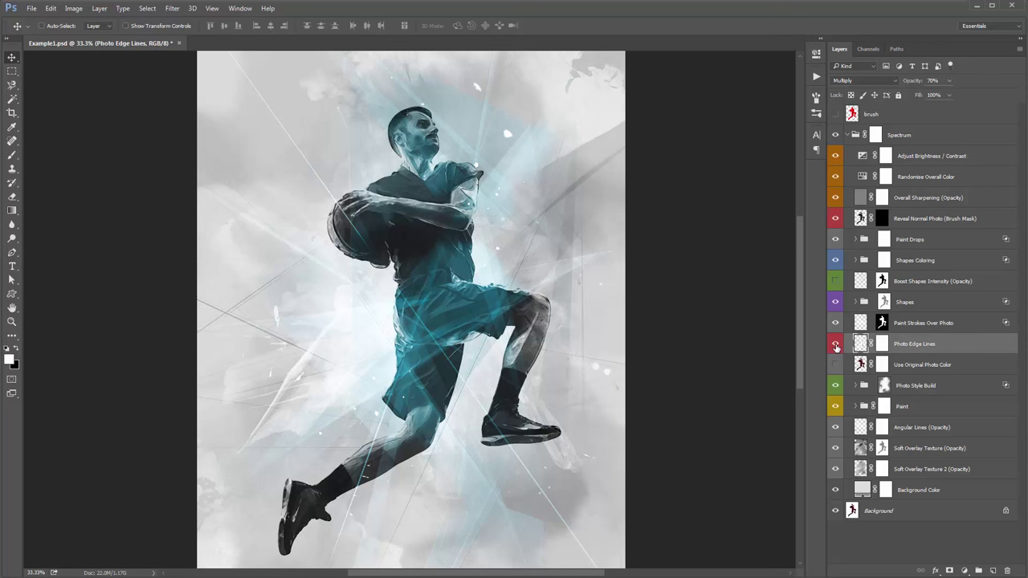
click(836, 346)
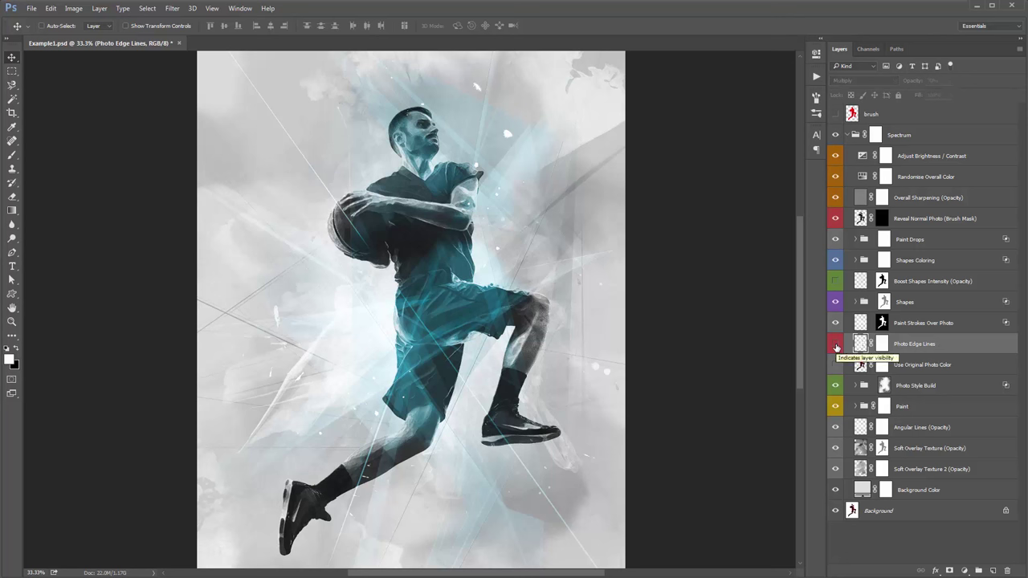
click(837, 346)
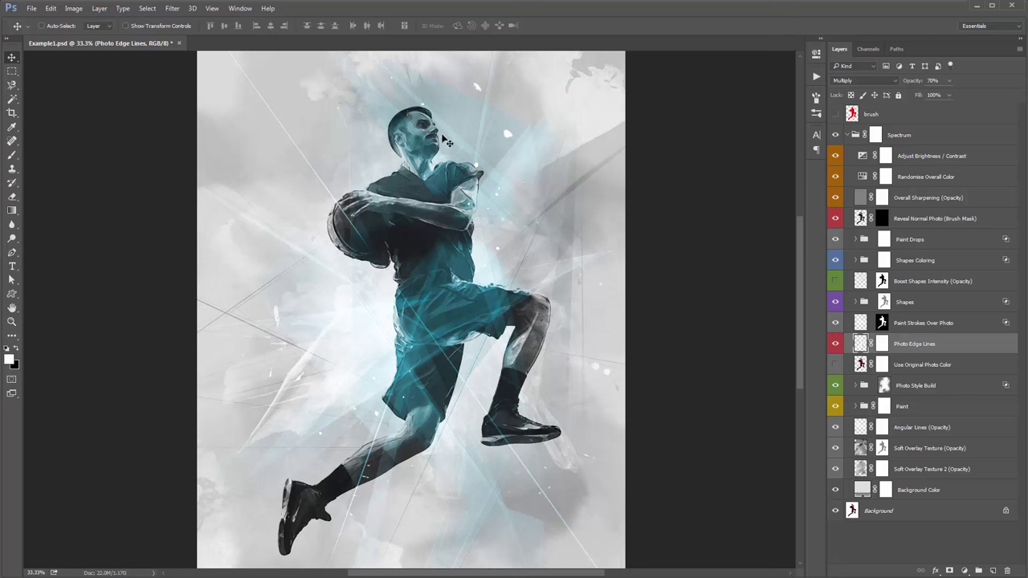
ctrl+click(429, 135)
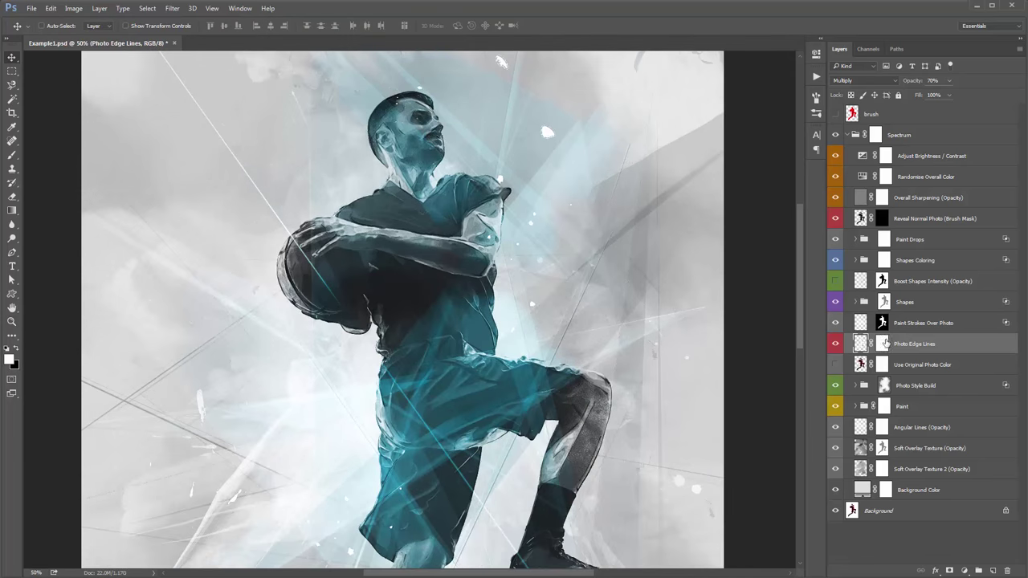
click(884, 346)
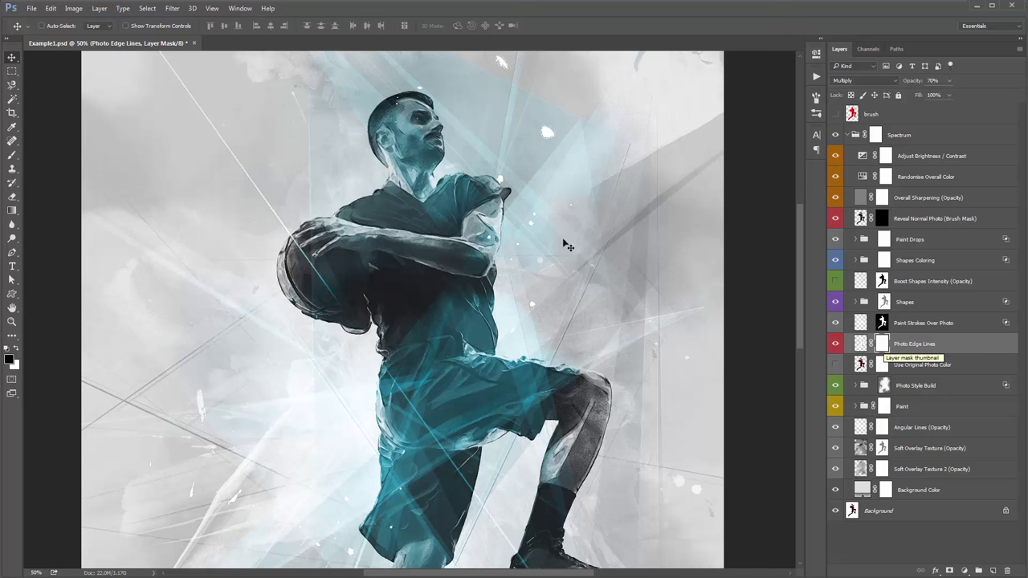
- Mask the edge lines off the player's face using a 200 px soft round brush
key(b)
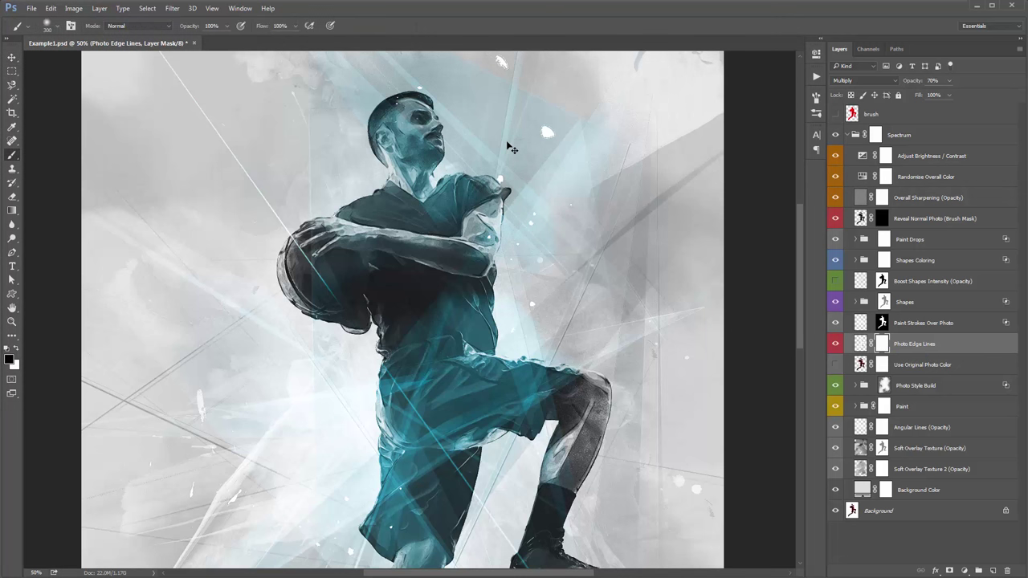
right_click(208, 119)
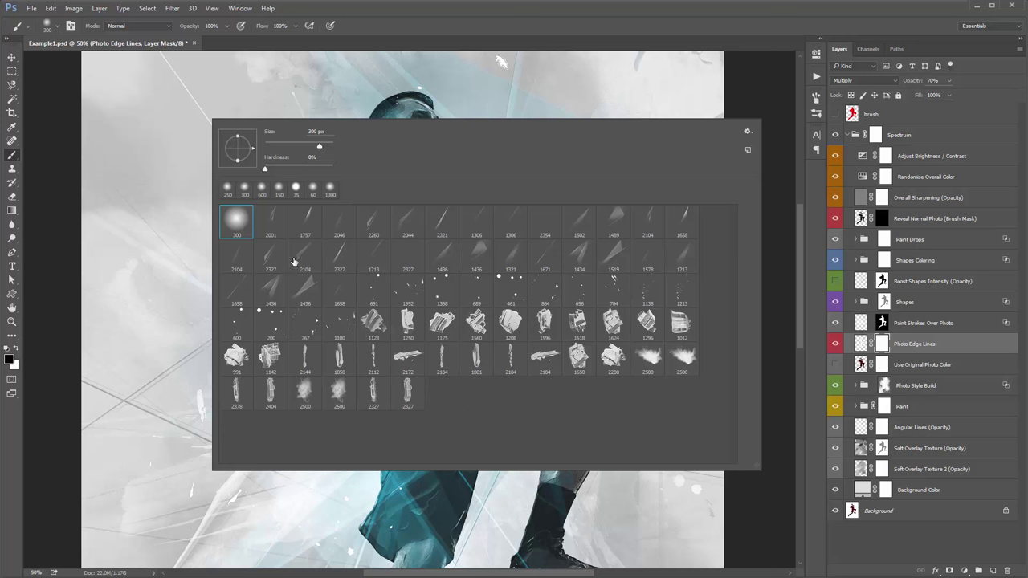
click(234, 225)
key(Return)
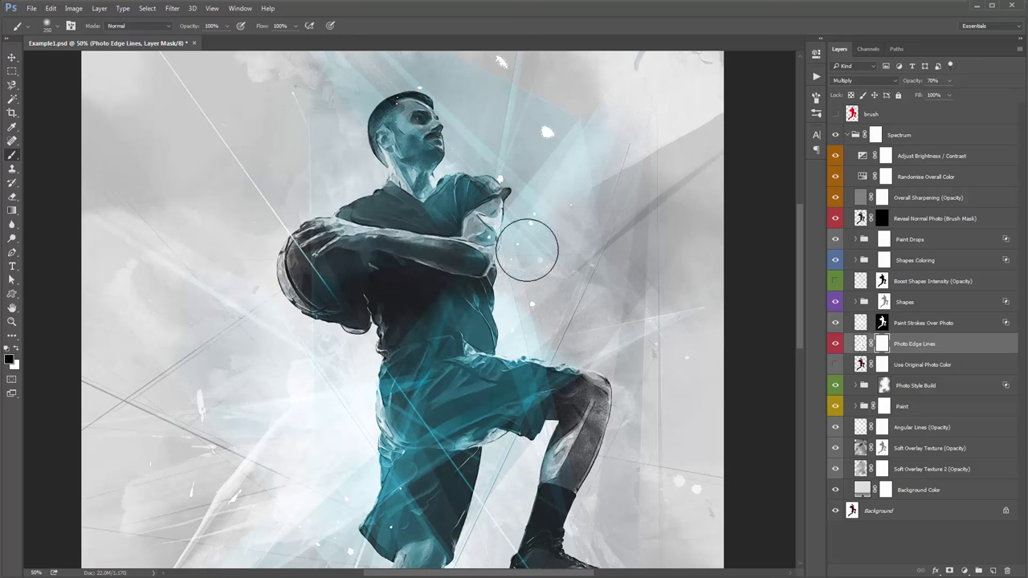
key(bracketright)
key(bracketright)
key(bracketright)
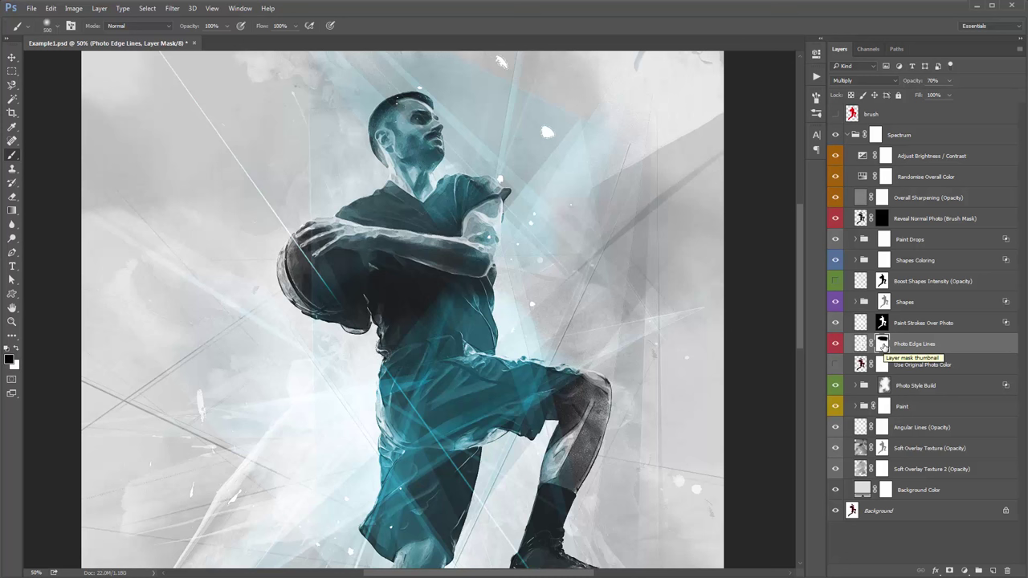
key(ctrl+i)
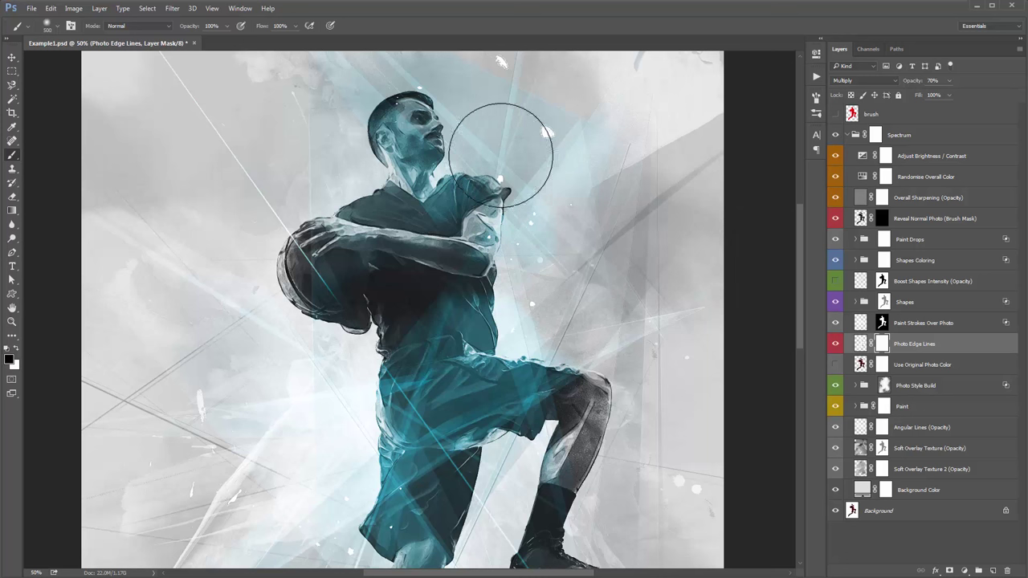
key(bracketleft)
key(bracketleft)
key(bracketleft)
key(bracketleft)
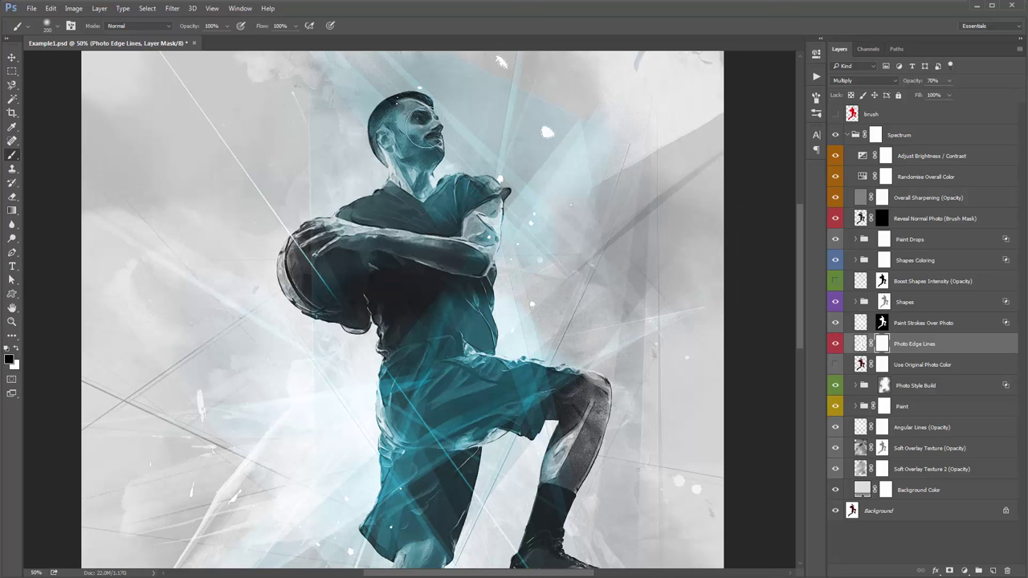
key(bracketleft)
mouse_move(409, 133)
mouse_down()
mouse_move(439, 146)
mouse_move(461, 122)
mouse_up()
- Zoom and pan the view up to the player's head and upper body
key(v)
scroll(514, 302, down, 5)
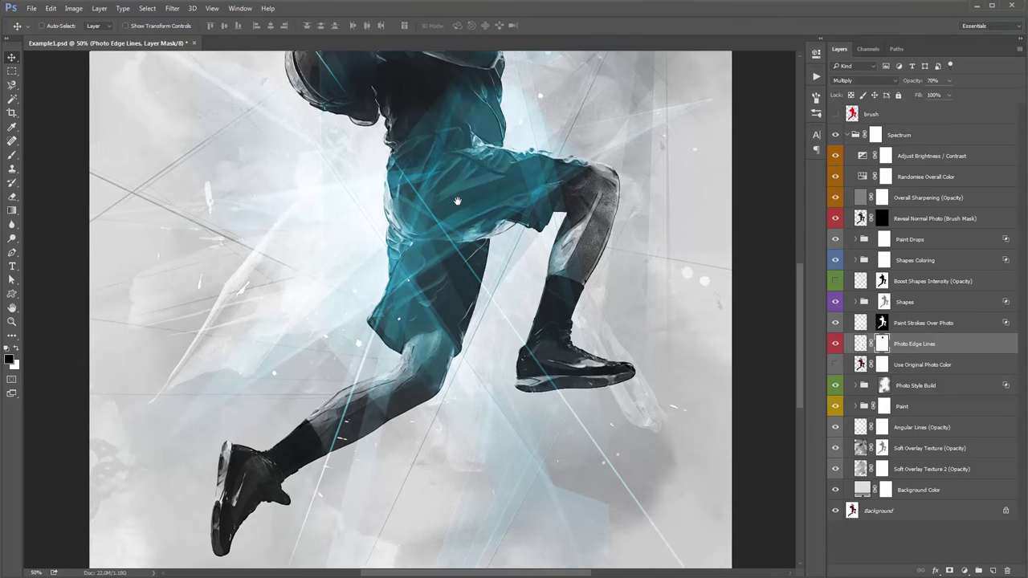
scroll(361, 381, down, 2)
drag(526, 196, 509, 311)
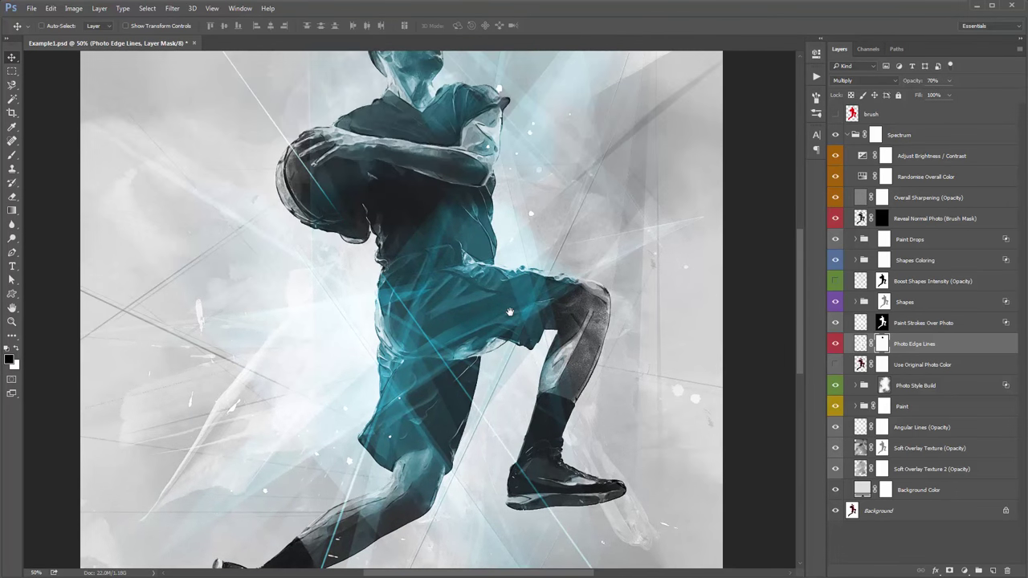
drag(366, 148, 339, 202)
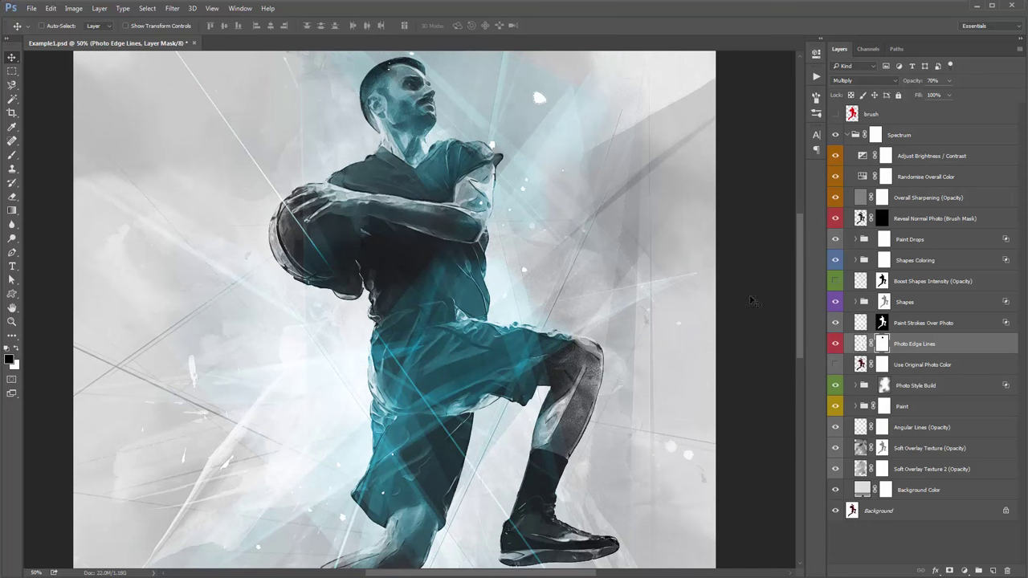
scroll(568, 291, up, 1)
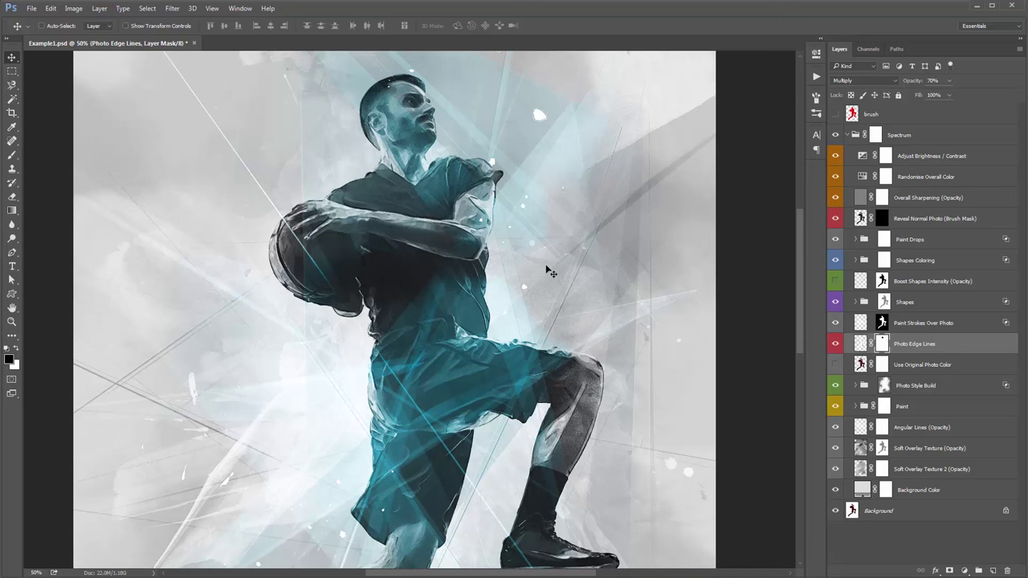
- Compare Reveal Normal Photo (Brush Mask) on and off, then disable and re-enable its mask
click(896, 224)
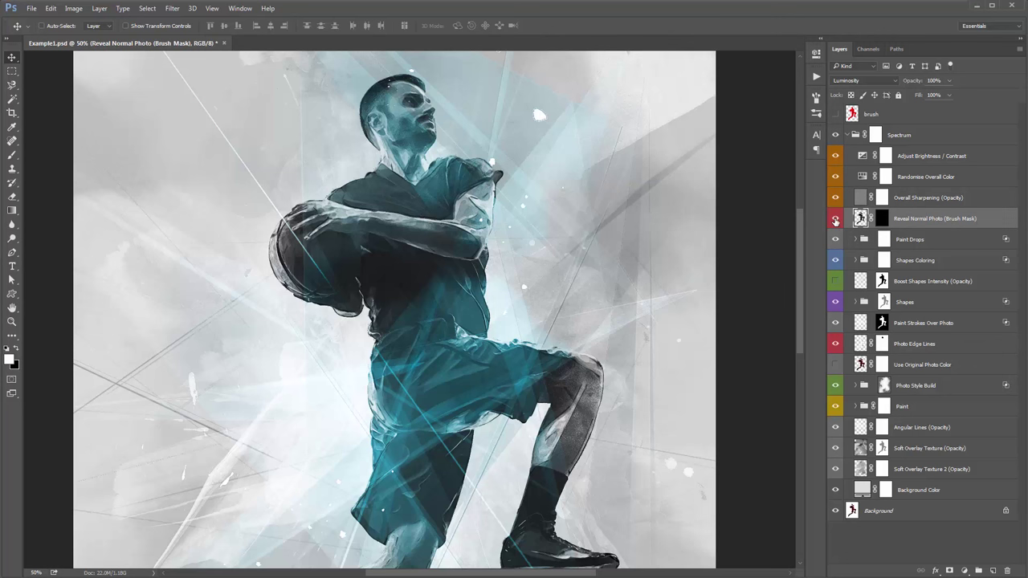
click(836, 220)
click(837, 220)
click(837, 221)
click(836, 221)
click(882, 218)
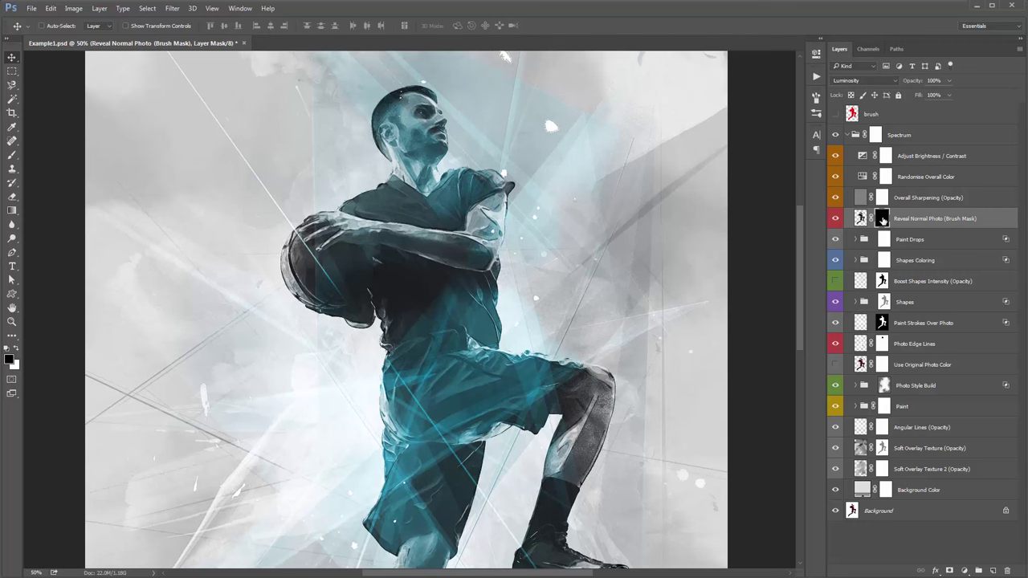
shift+click(883, 218)
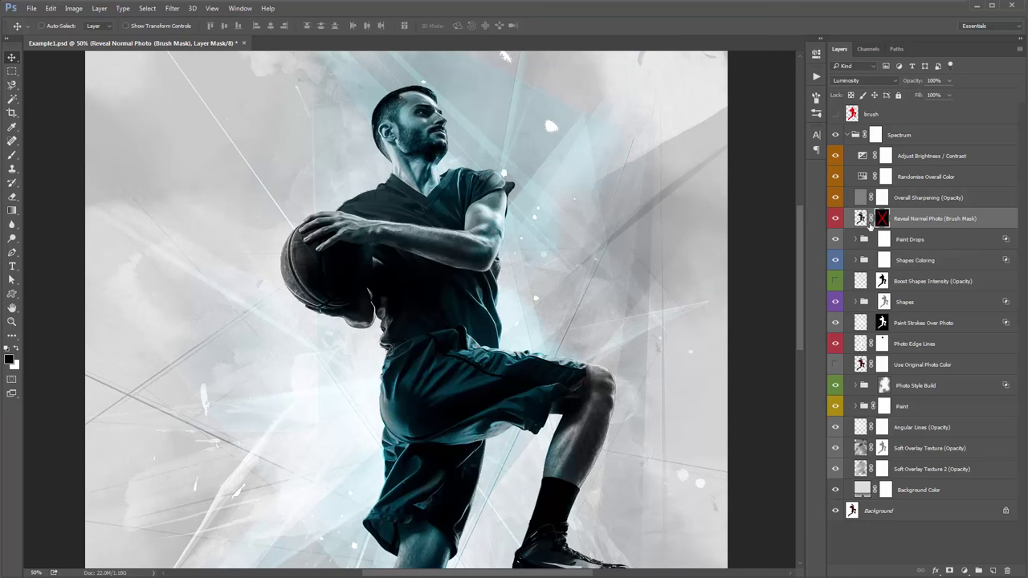
drag(618, 190, 634, 187)
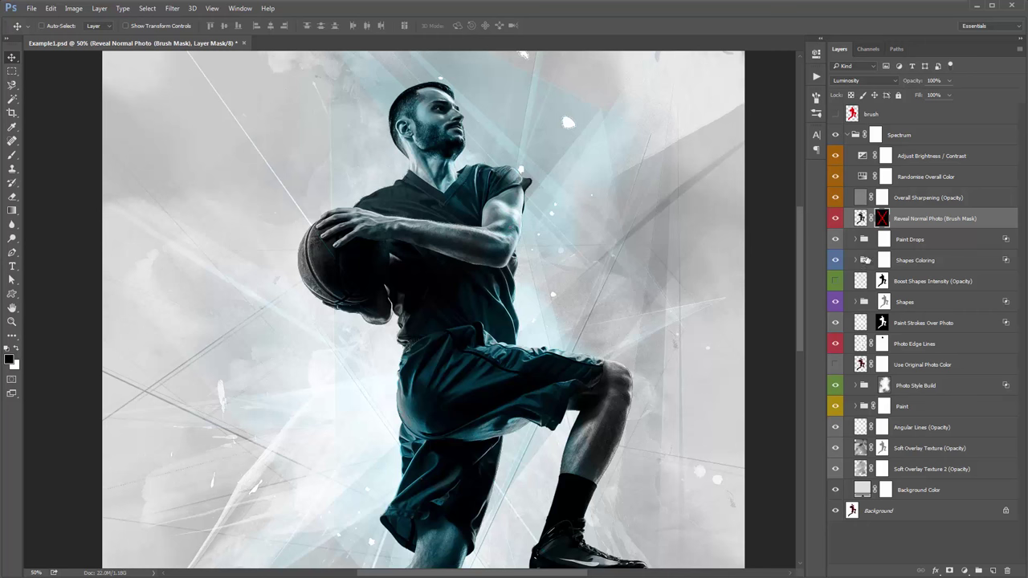
shift+click(882, 218)
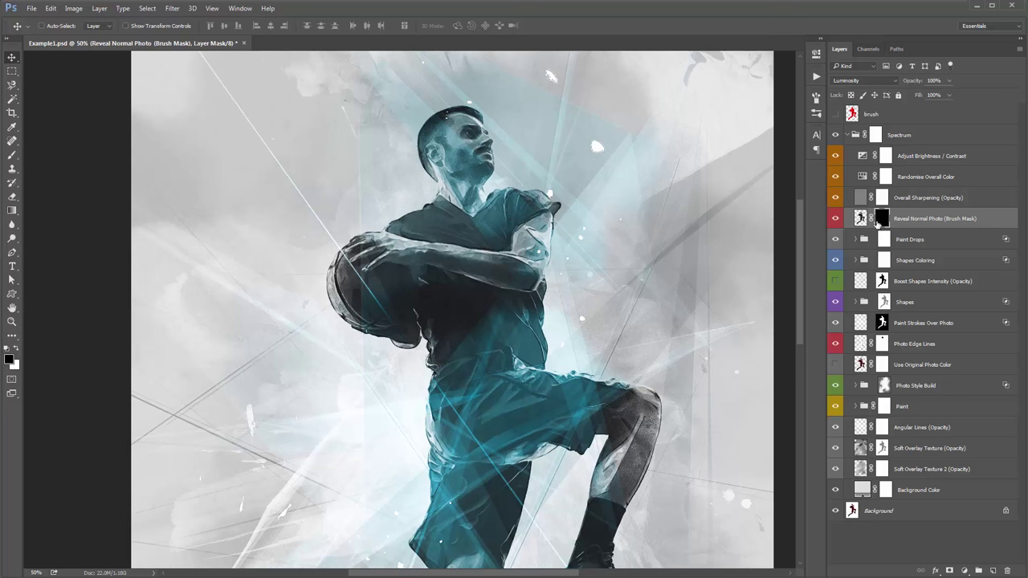
- Dab white with a 700 px brush on the Reveal Normal Photo mask over the face
key(b)
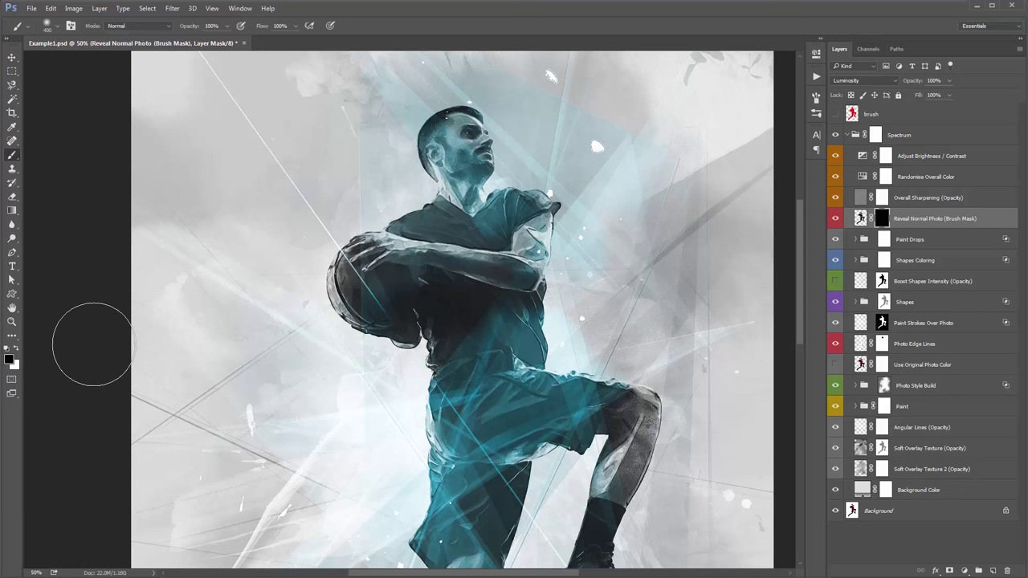
key(x)
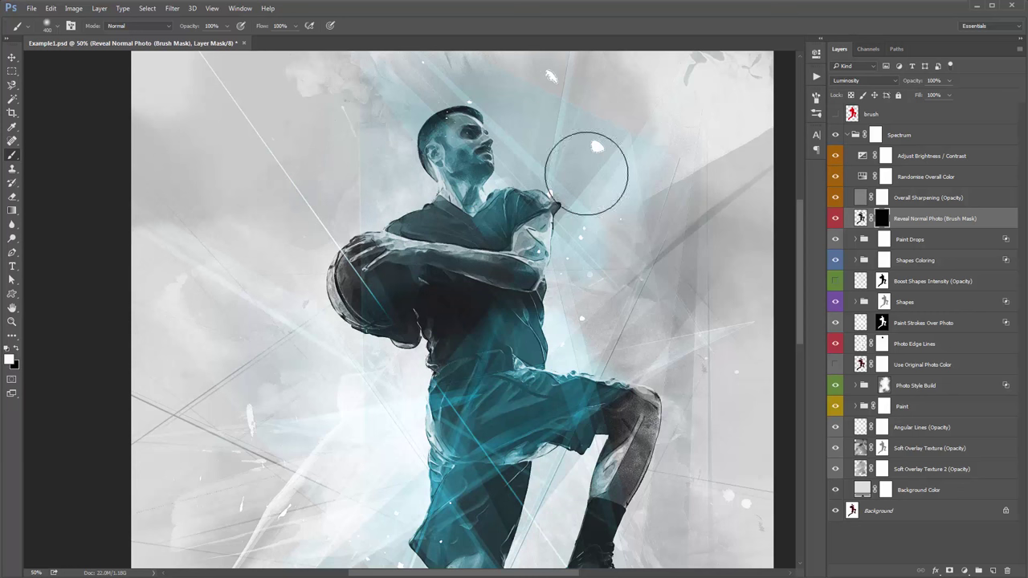
drag(465, 149, 450, 152)
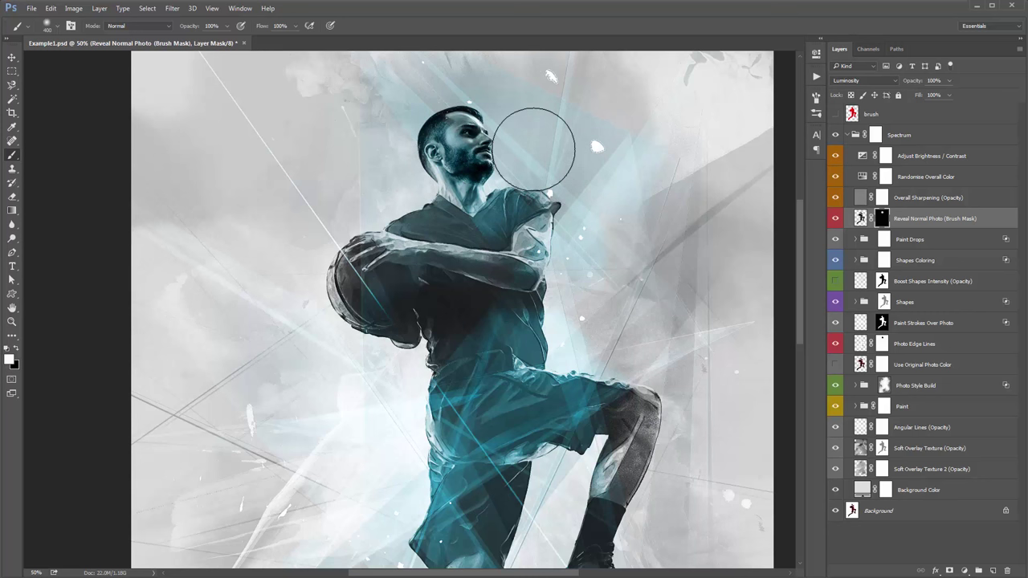
key(ctrl+z)
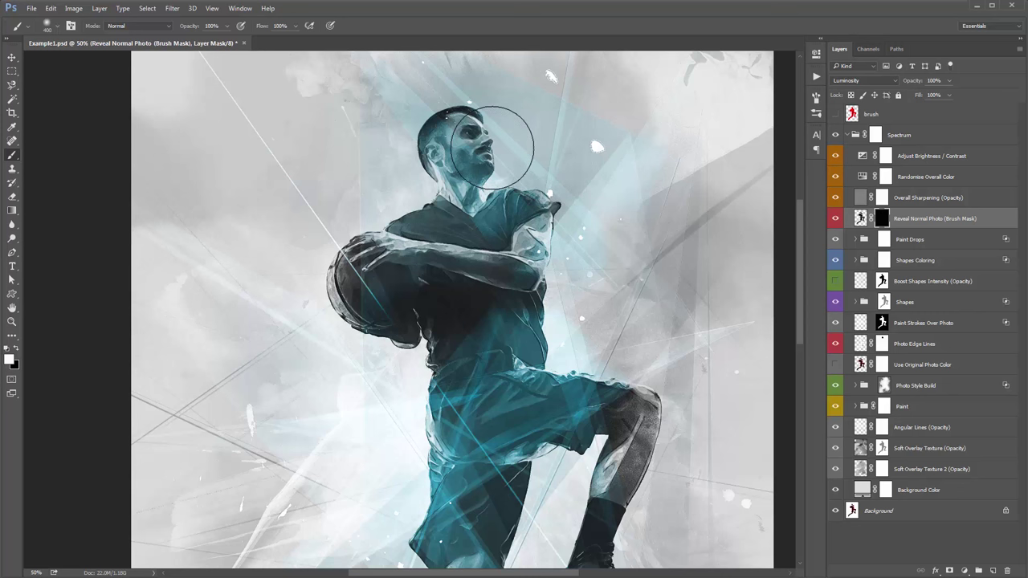
key(v)
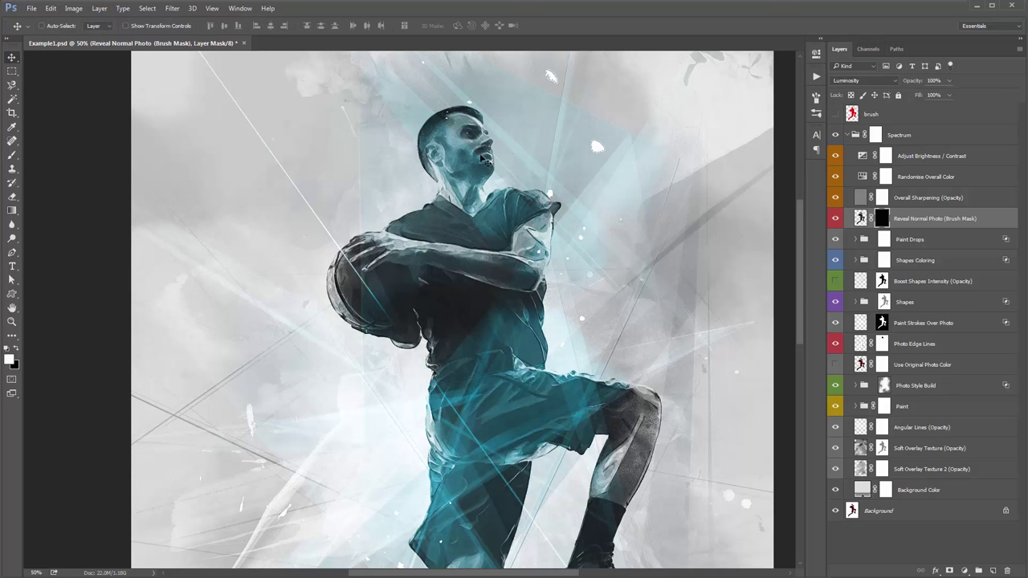
key(b)
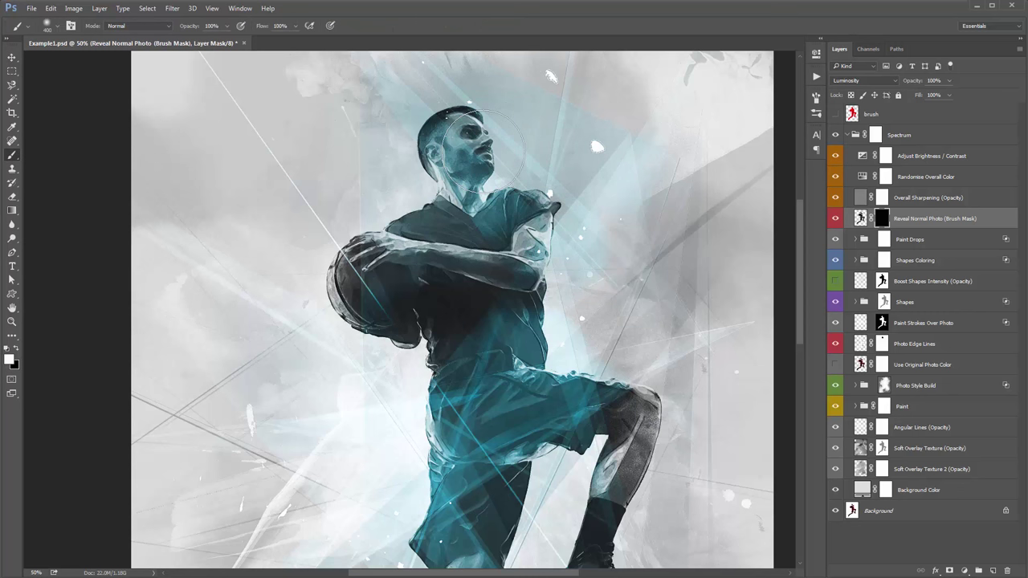
key(bracketright)
key(bracketright)
key(bracketright)
click(488, 146)
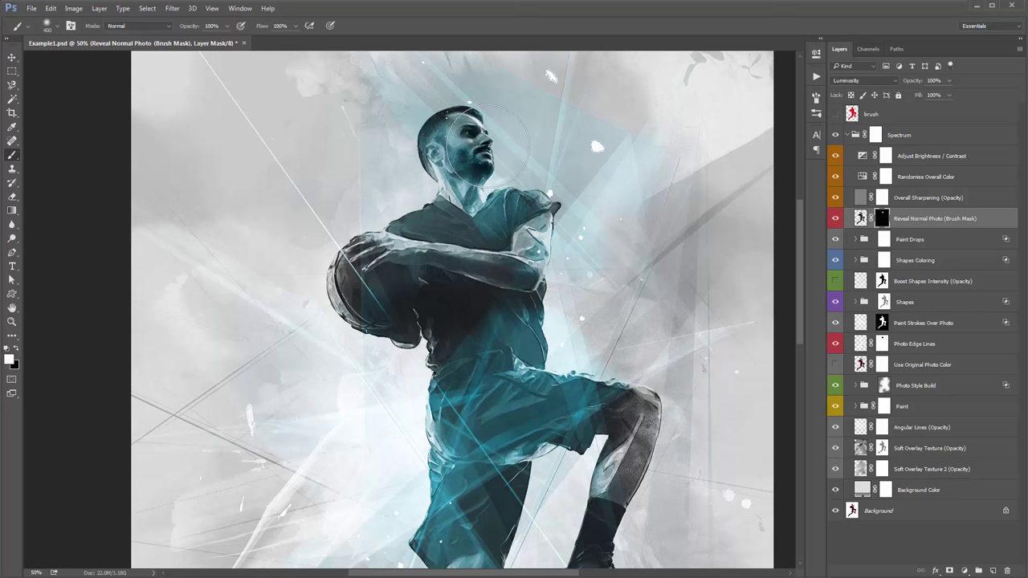
key(v)
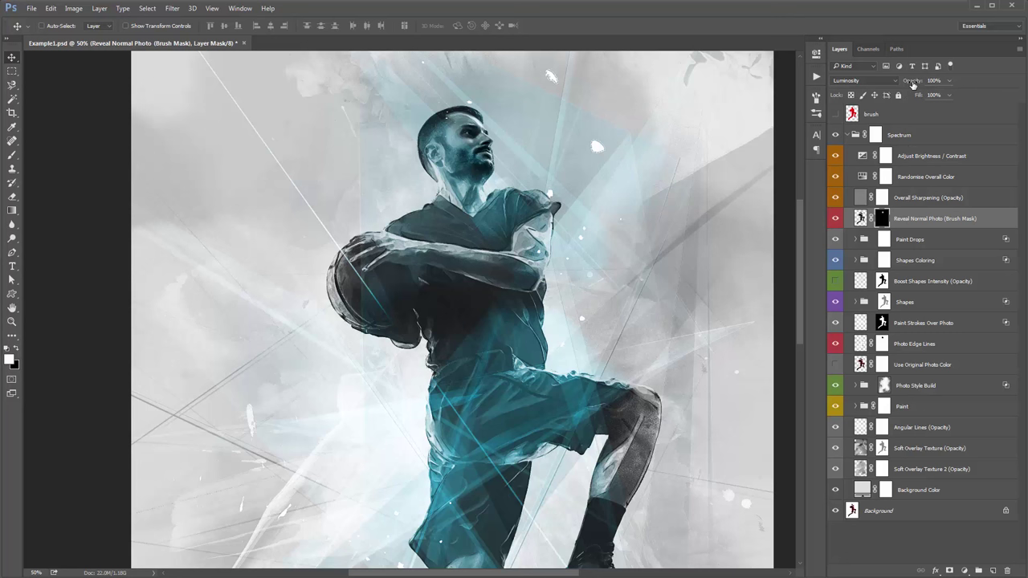
drag(912, 84, 739, 98)
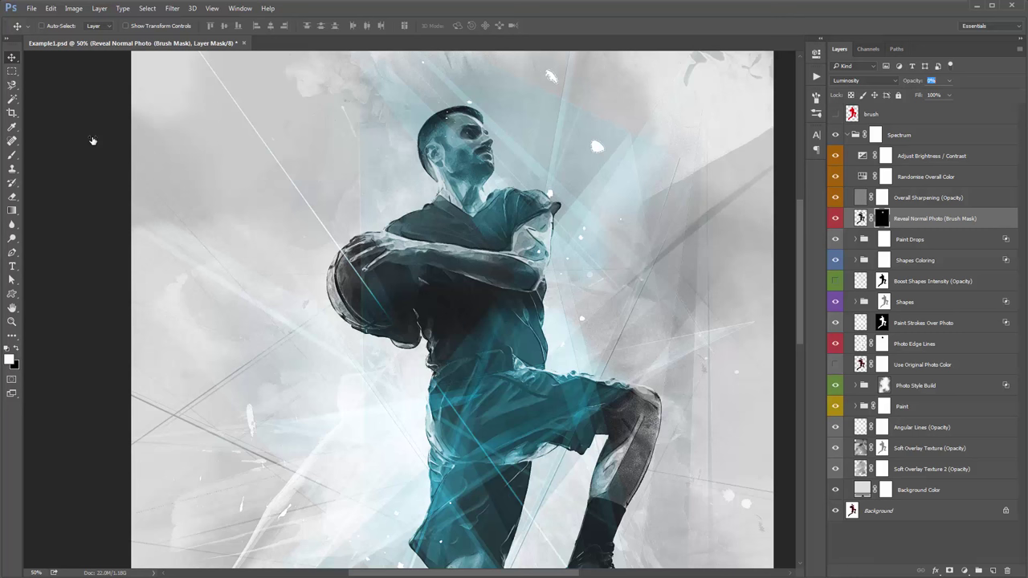
- Set the Reveal Normal Photo (Brush Mask) layer to 40% opacity after trying 36%
key(Return)
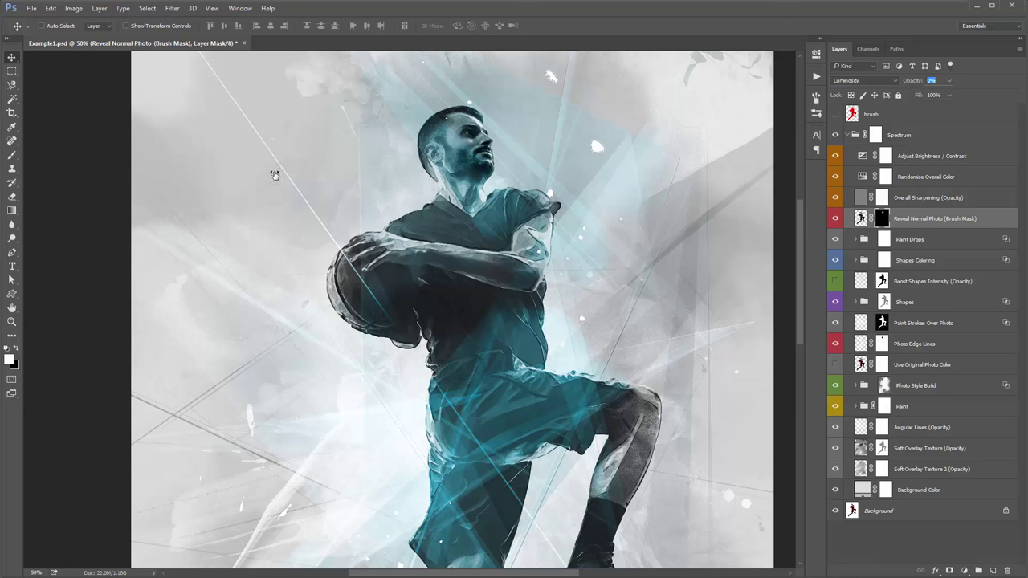
click(929, 81)
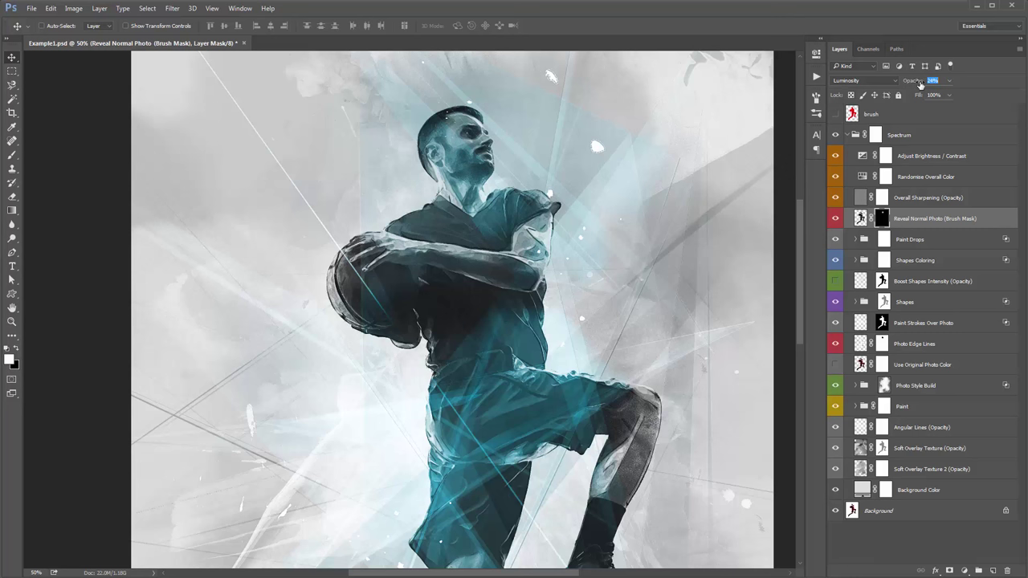
text(36)
key(Return)
drag(911, 80, 559, 98)
key(Return)
mouse_move(914, 81)
mouse_down()
mouse_move(901, 83)
mouse_move(916, 82)
mouse_up()
click(940, 220)
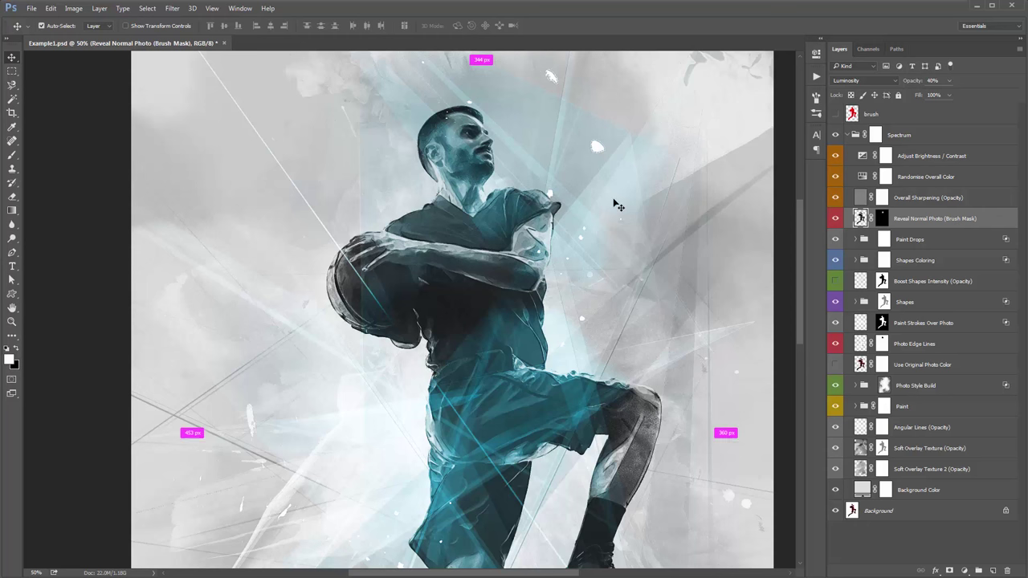
key(ctrl+minus)
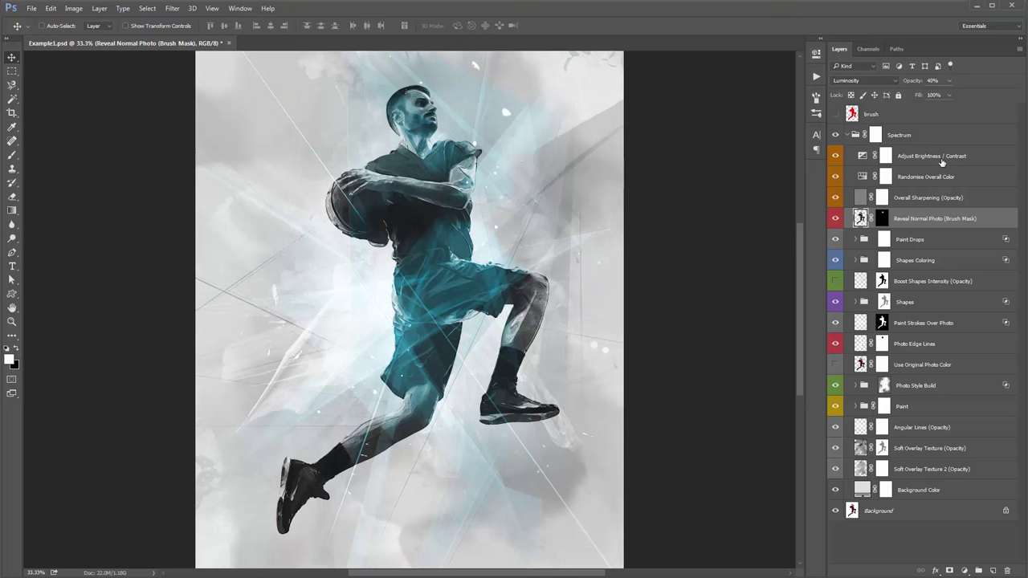
click(940, 160)
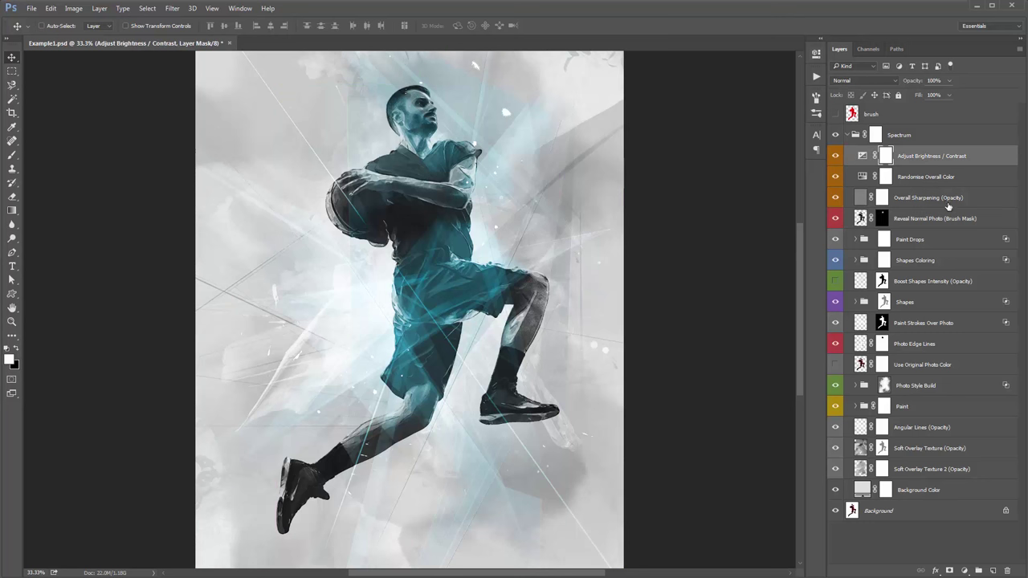
shift+click(936, 199)
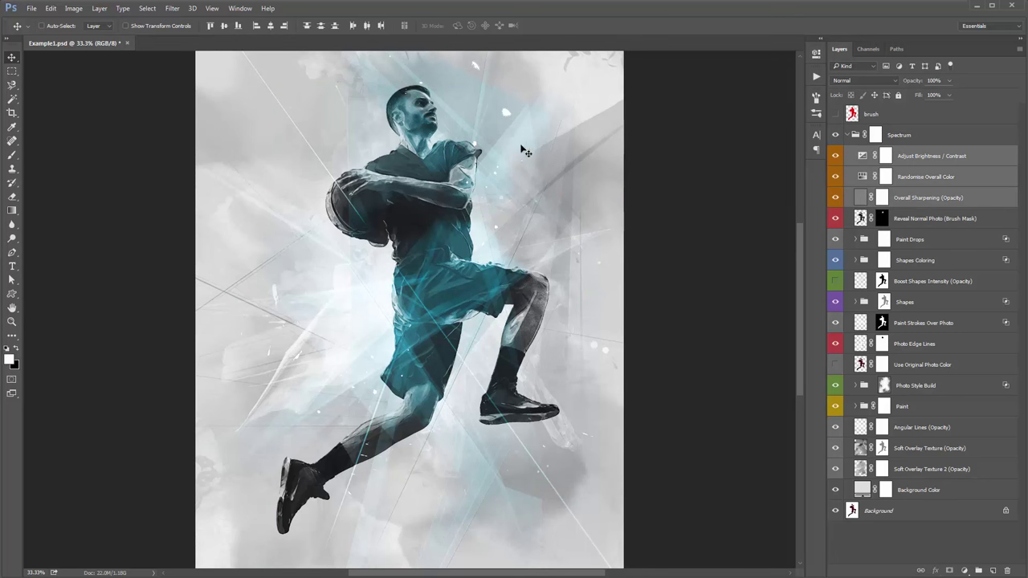
drag(545, 148, 344, 127)
scroll(345, 127, down, 2)
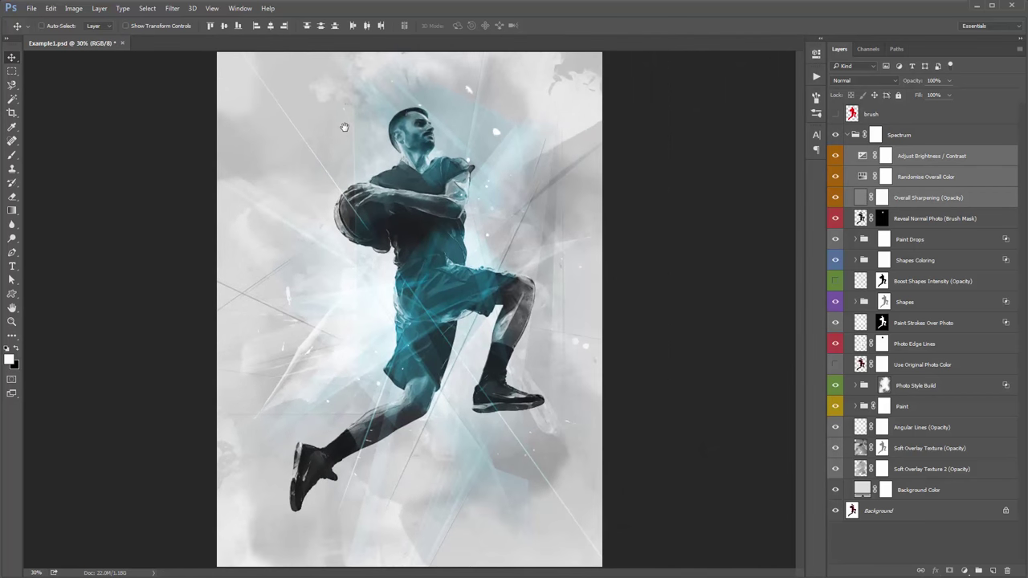
scroll(344, 127, up, 1)
click(944, 162)
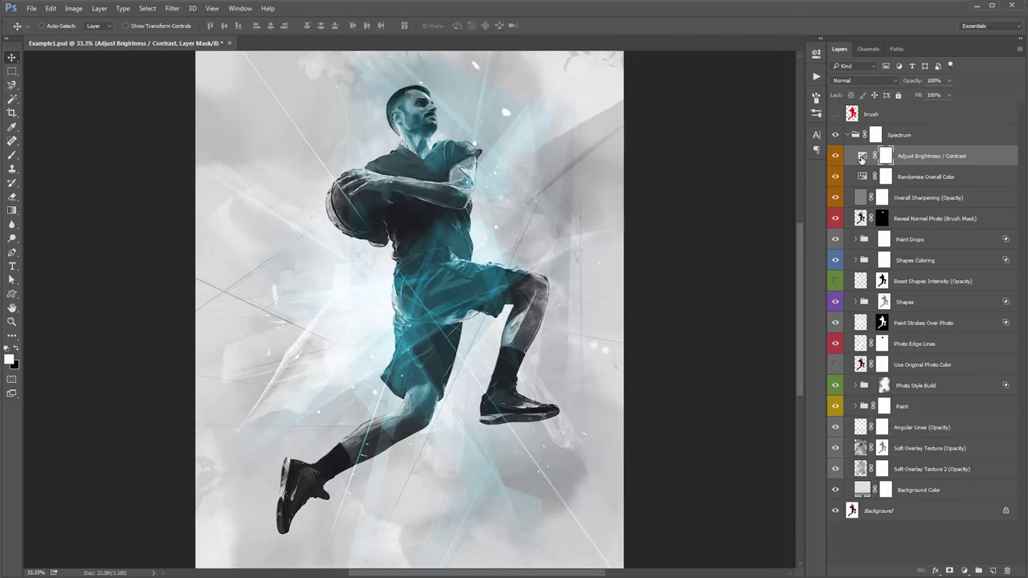
double_click(862, 157)
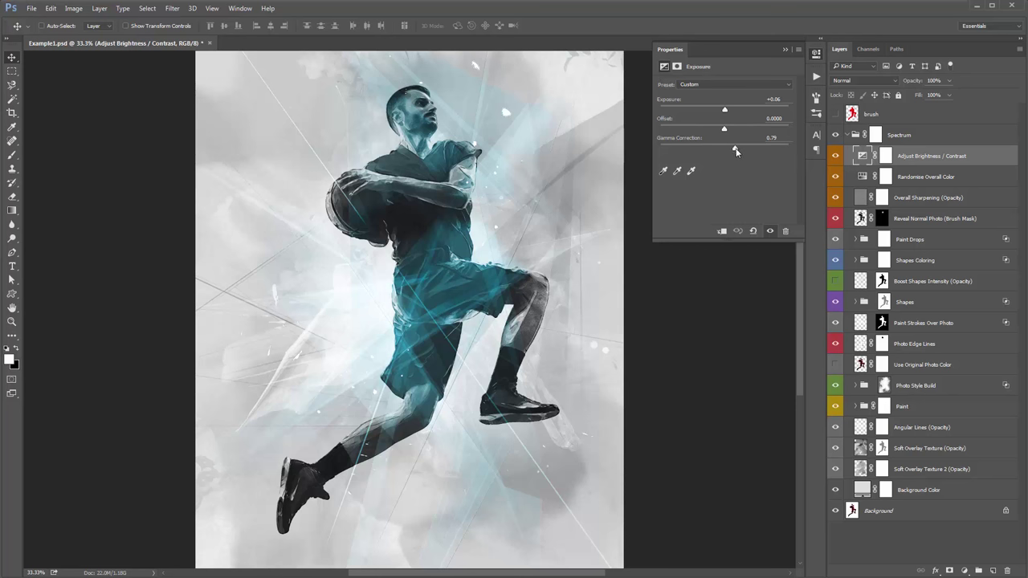
mouse_move(736, 151)
mouse_down()
mouse_move(749, 153)
mouse_move(720, 151)
mouse_move(734, 153)
mouse_up()
drag(725, 129, 712, 131)
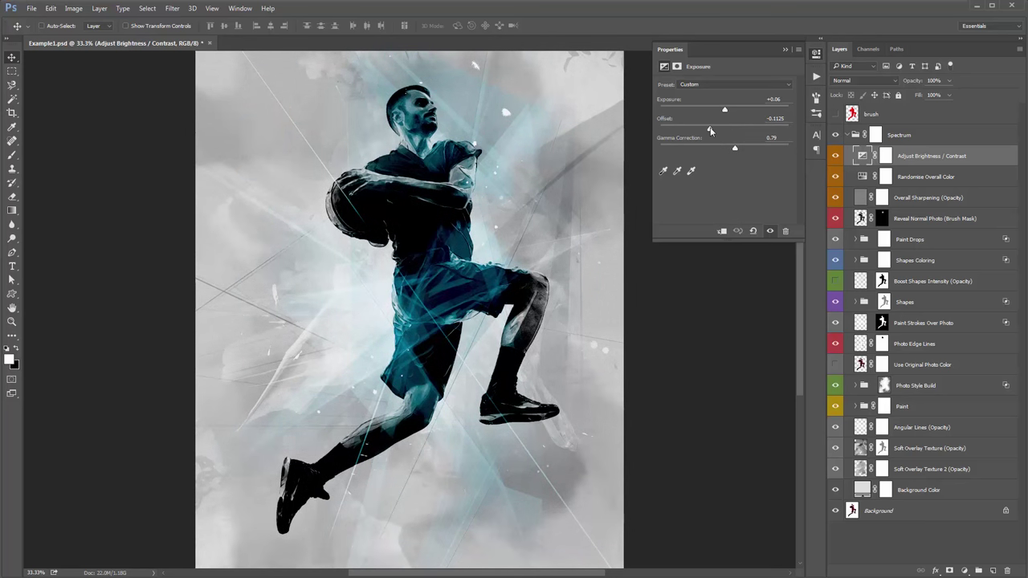
click(724, 129)
drag(725, 111, 725, 112)
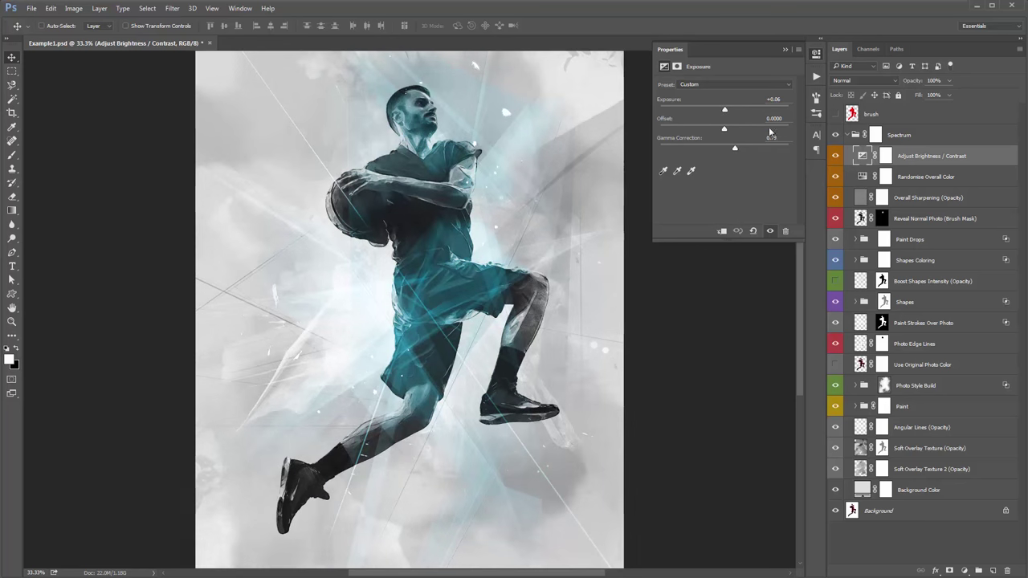
click(784, 50)
click(924, 197)
click(924, 177)
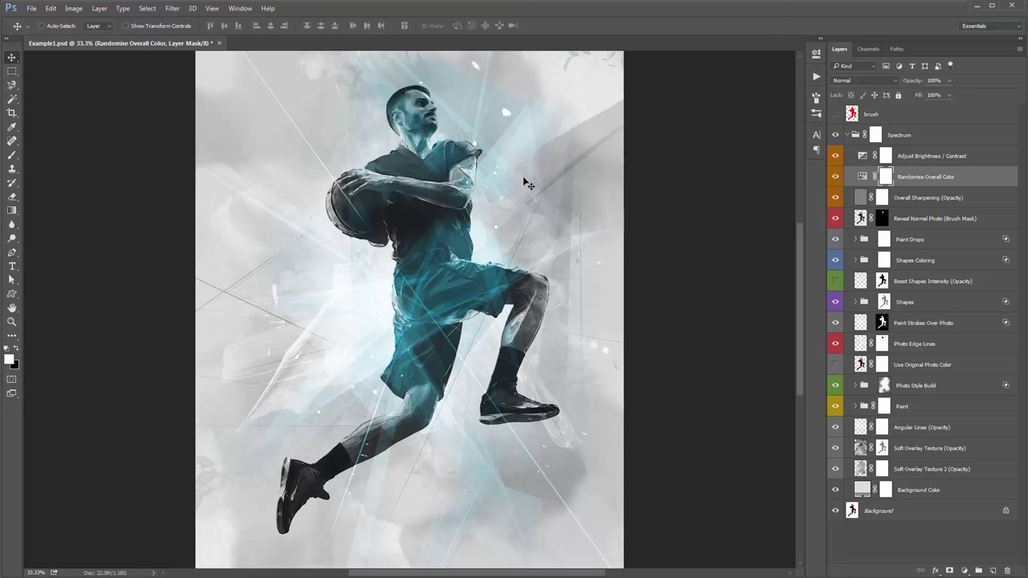
double_click(861, 178)
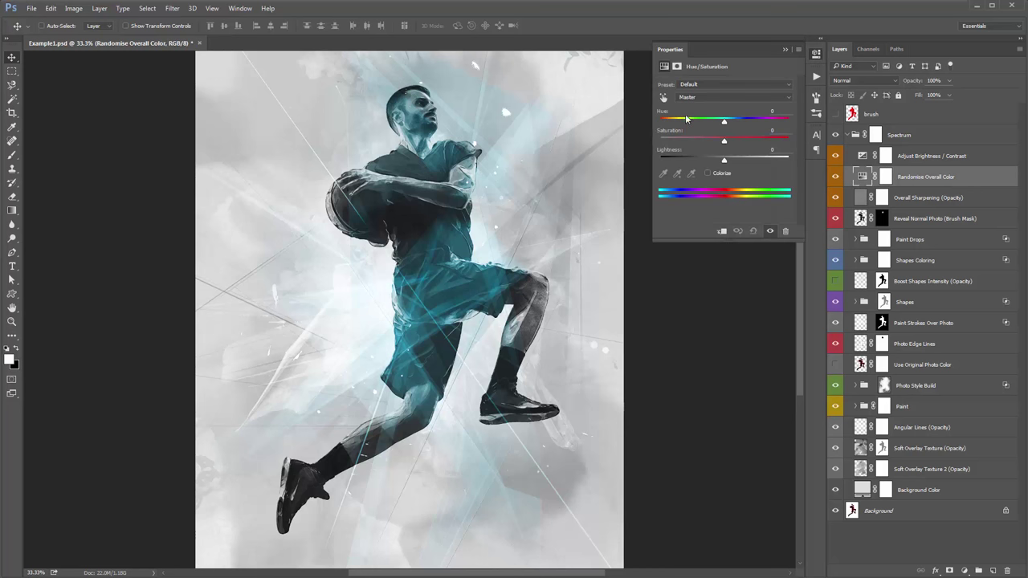
drag(726, 122, 651, 120)
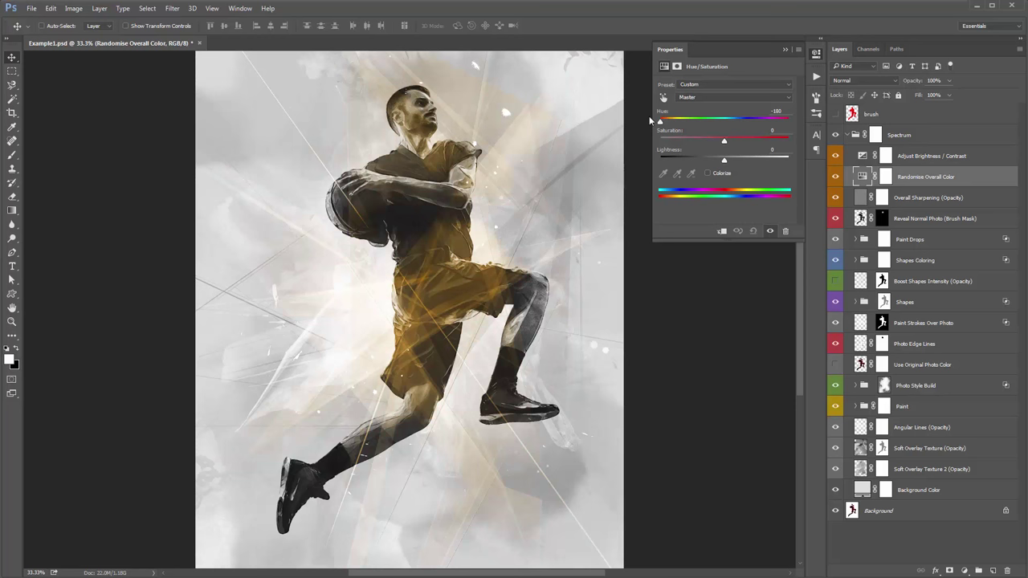
key(ctrl+z)
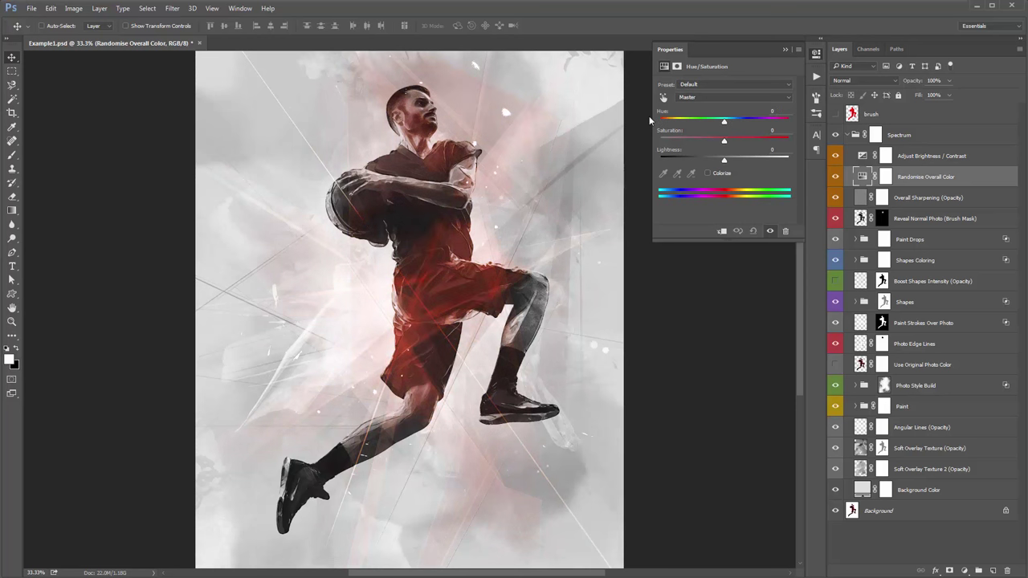
click(785, 50)
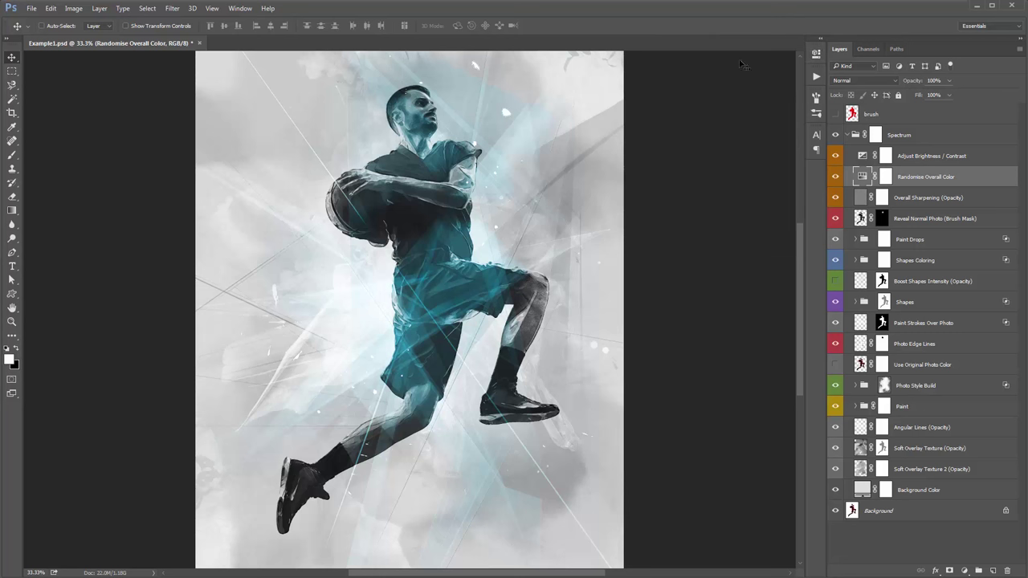
- Raise the Overall Sharpening (Opacity) layer's opacity from 50% to 100%
click(922, 198)
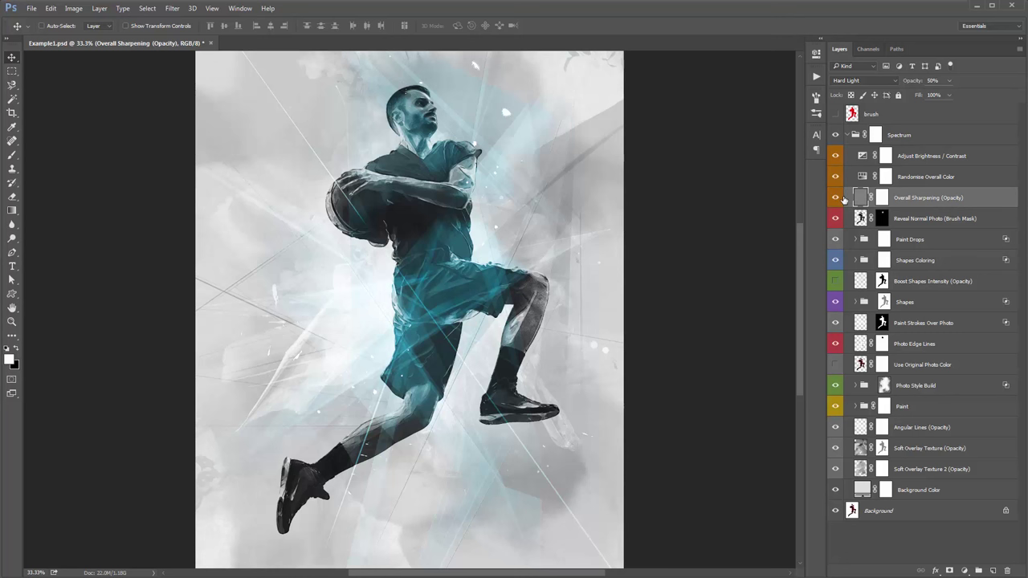
drag(910, 83, 952, 83)
click(975, 223)
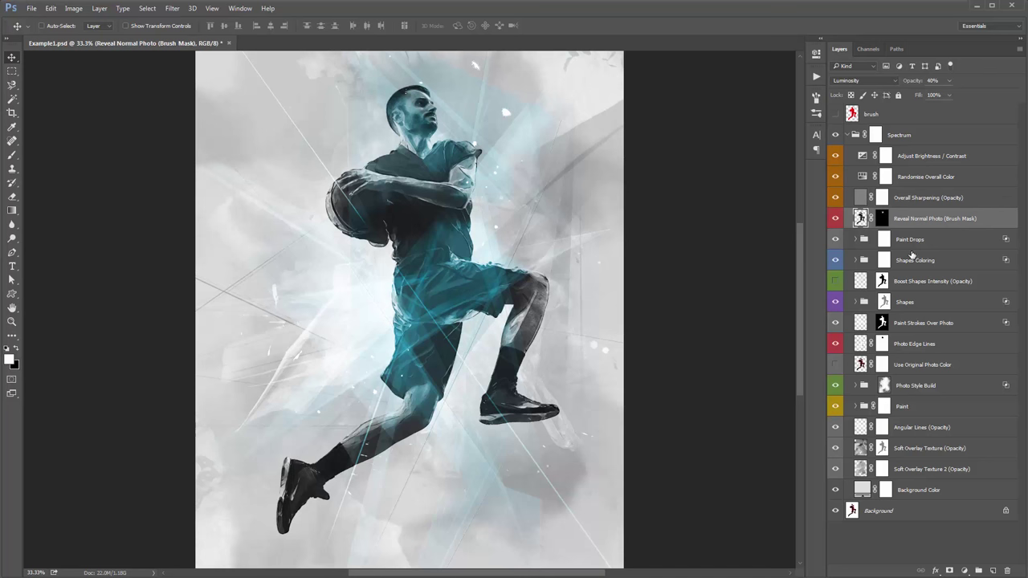
- Select the Paint Drops group and compare the poster with the drops hidden and shown
click(898, 239)
drag(465, 177, 488, 184)
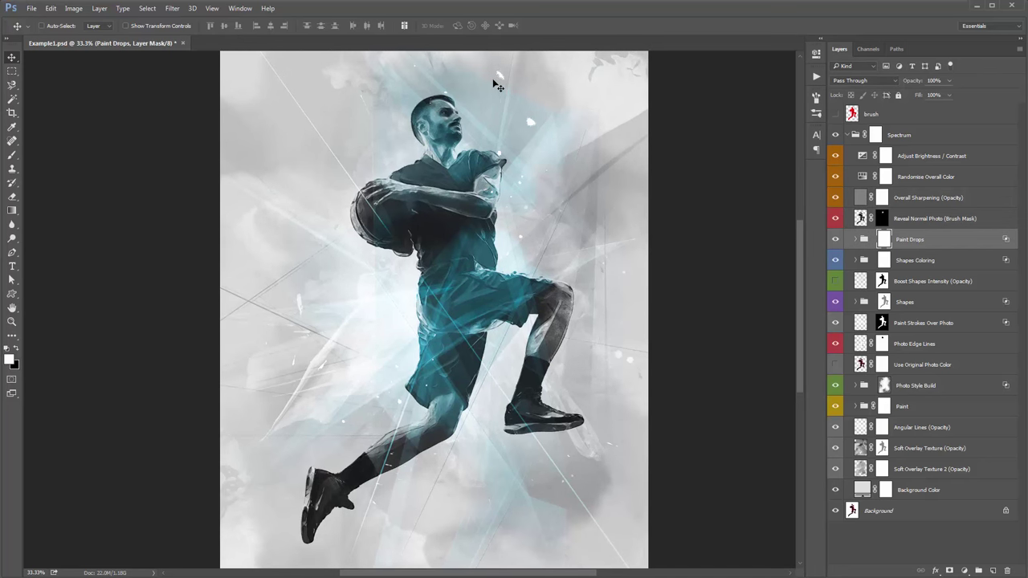
click(836, 239)
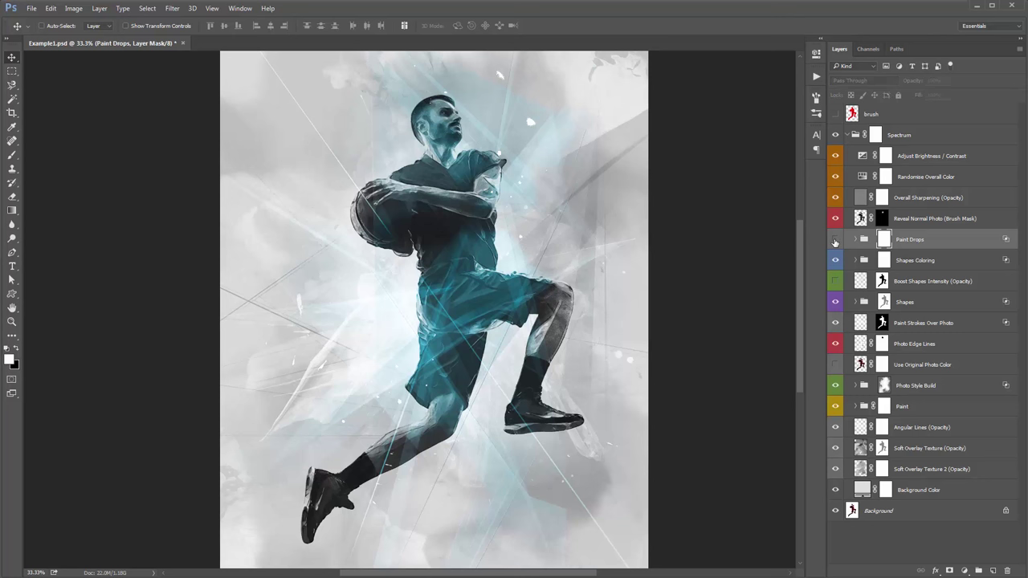
click(836, 240)
click(864, 240)
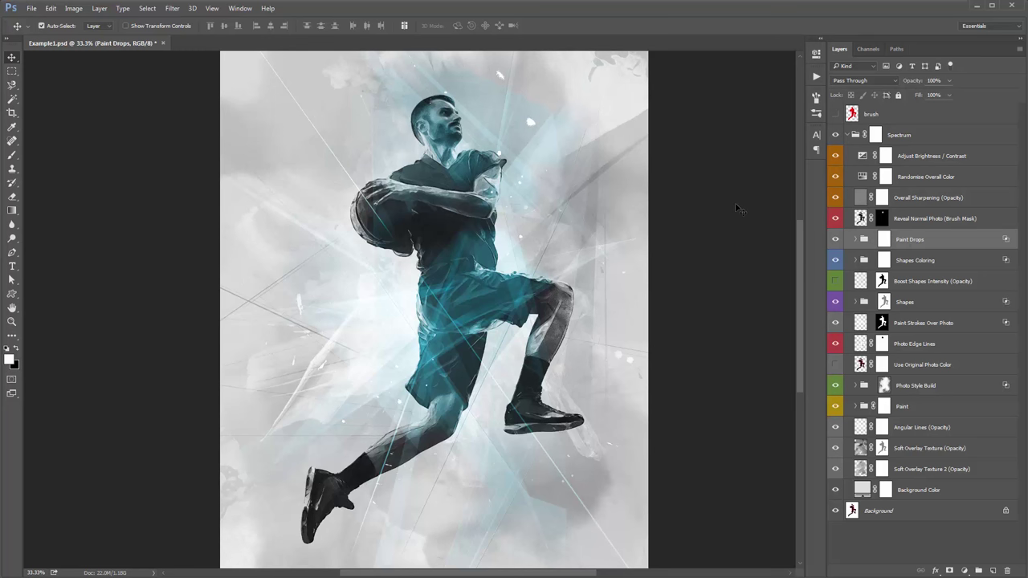
key(ctrl+minus)
- Rotate the Paint Drops group with Free Transform and expand it to list Pd_1–Pd_5
key(ctrl+t)
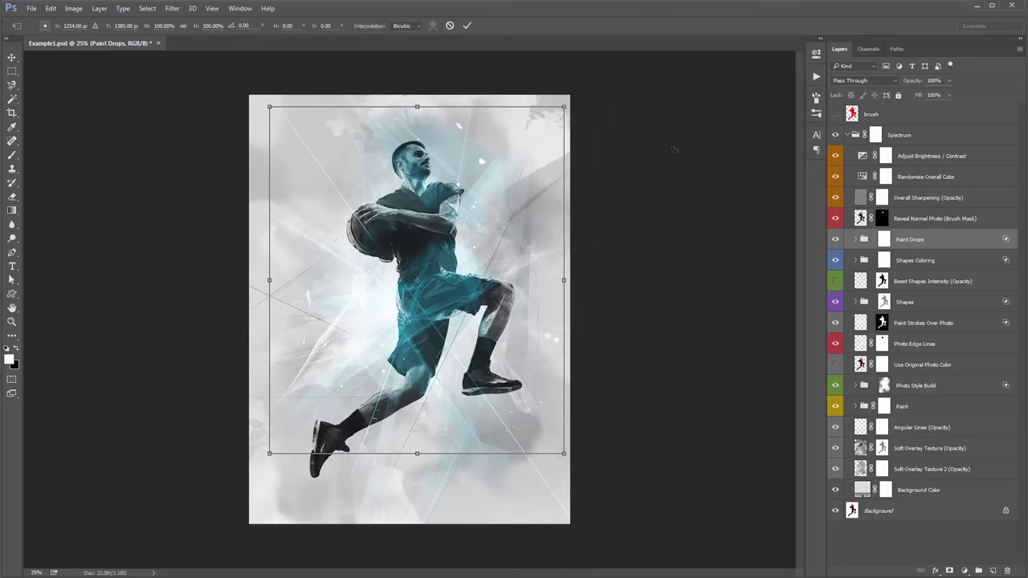
mouse_move(736, 210)
mouse_down()
mouse_move(715, 241)
mouse_move(486, 104)
mouse_up()
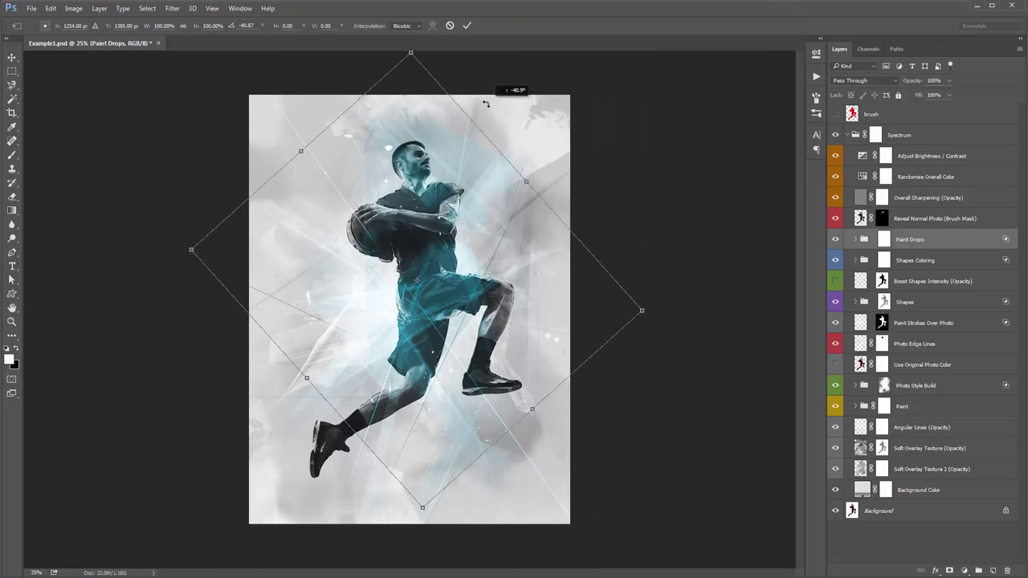
key(Return)
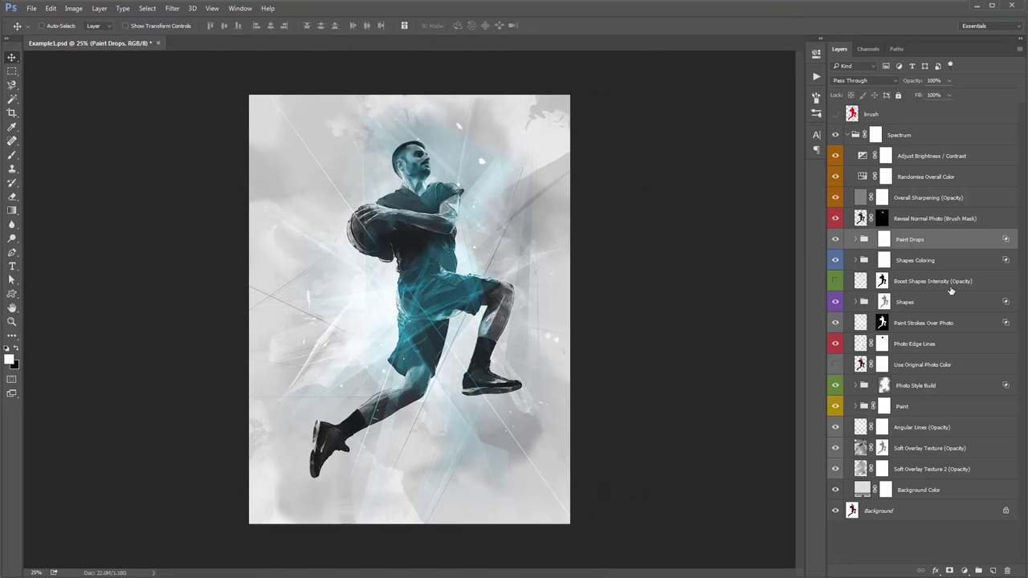
click(856, 239)
- Move the Pd_3 and Pd_2 paint drops up and to the left
scroll(474, 256, up, 1)
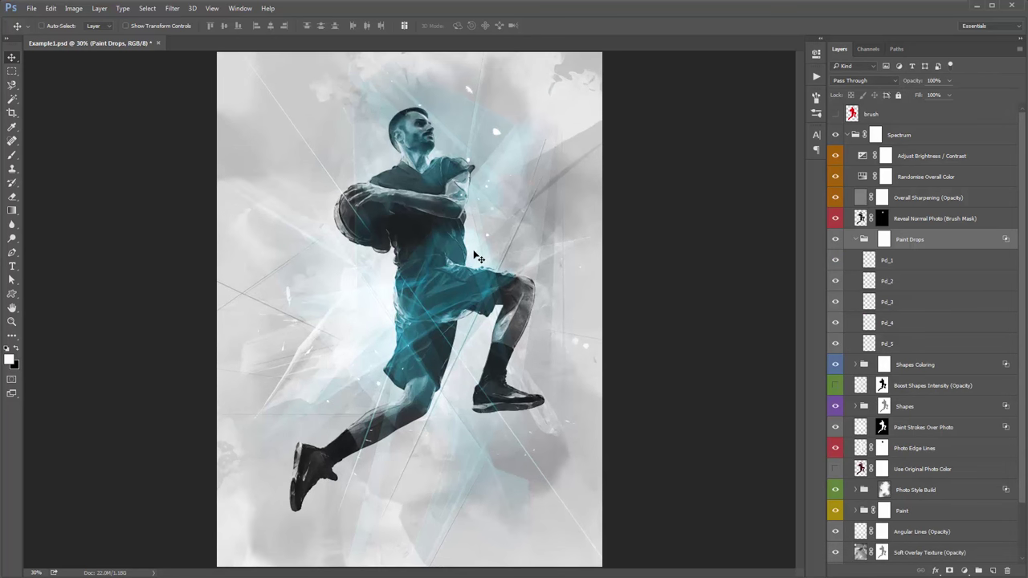
click(921, 269)
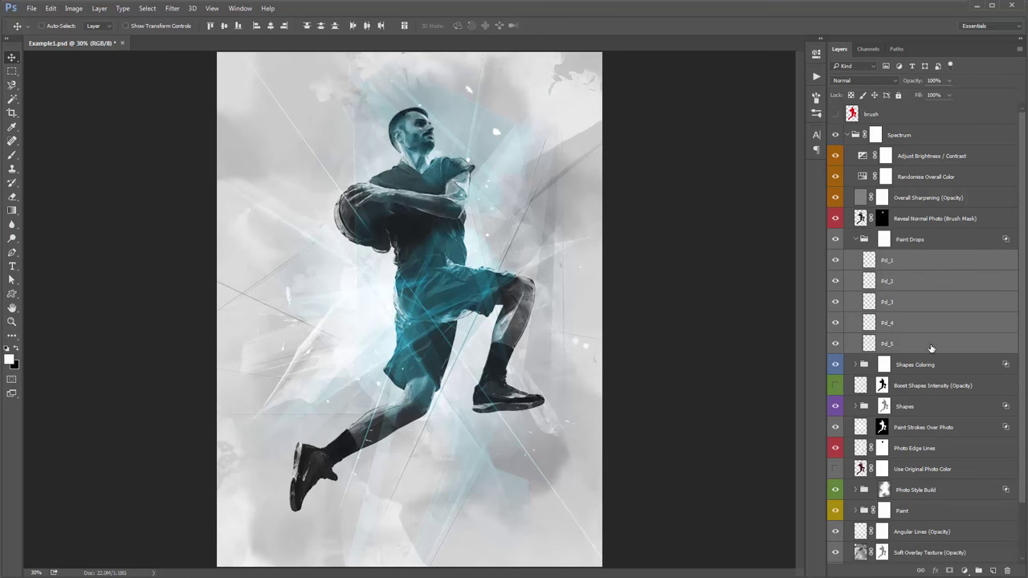
click(906, 306)
mouse_move(580, 210)
mouse_down()
mouse_move(538, 178)
mouse_move(557, 167)
mouse_move(583, 235)
mouse_move(604, 194)
mouse_move(572, 177)
mouse_up()
key(alt+])
drag(575, 219, 546, 184)
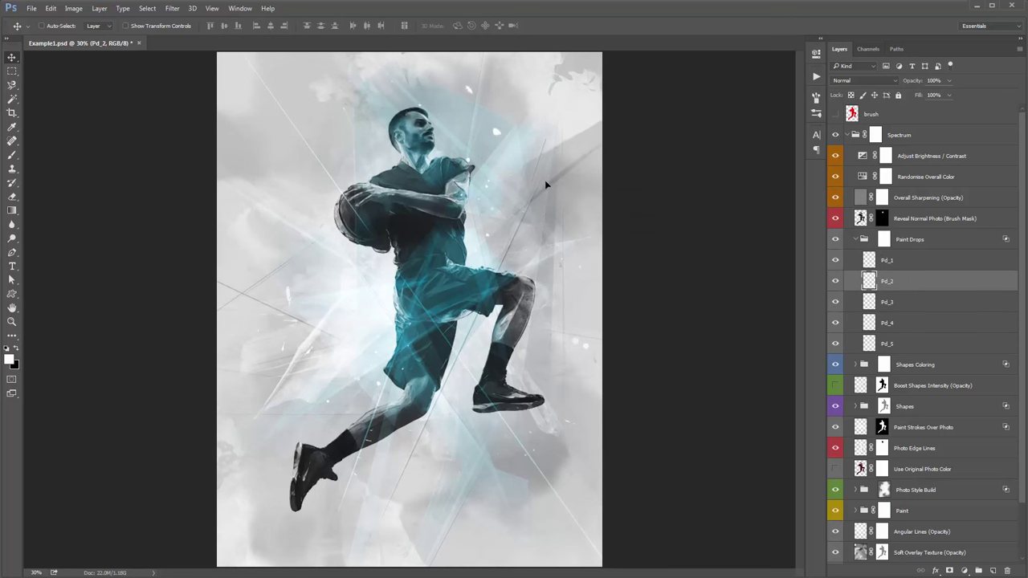
- Duplicate and discard a copy of the Pd_4 paint drop, then open Pd_4's layer style
click(932, 320)
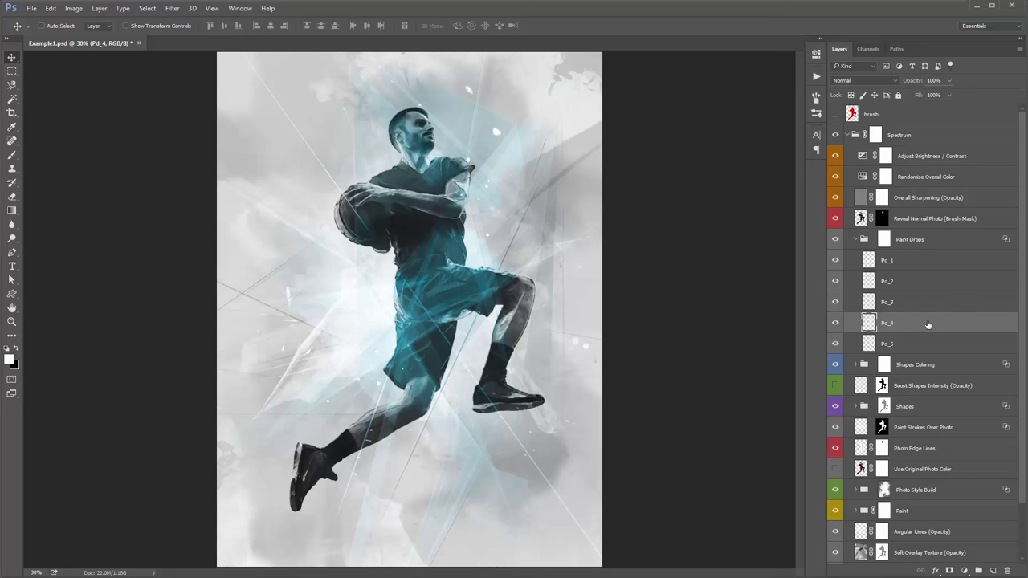
key(ctrl+j)
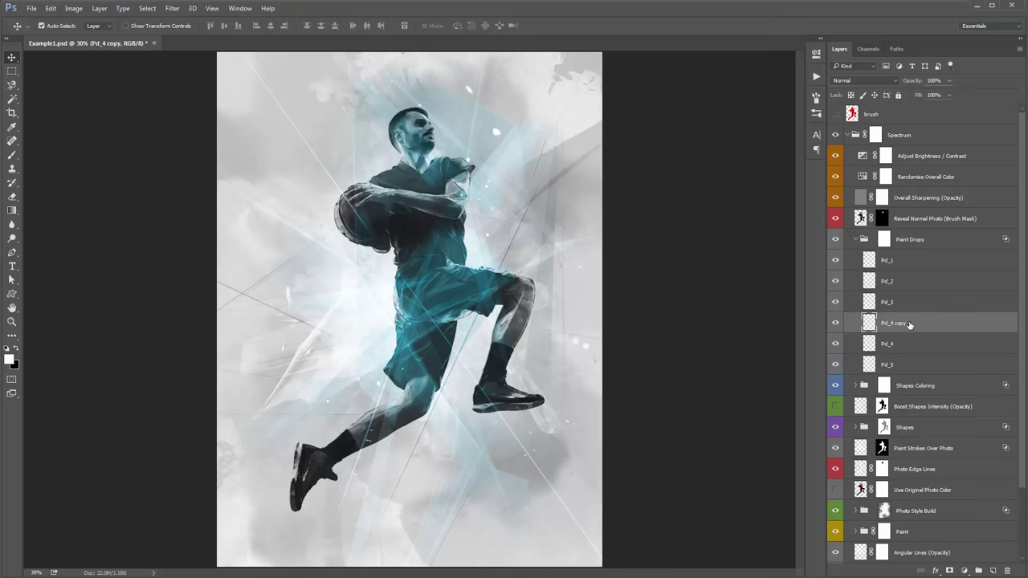
mouse_move(601, 263)
mouse_down()
mouse_move(533, 218)
mouse_move(450, 206)
mouse_up()
key(Delete)
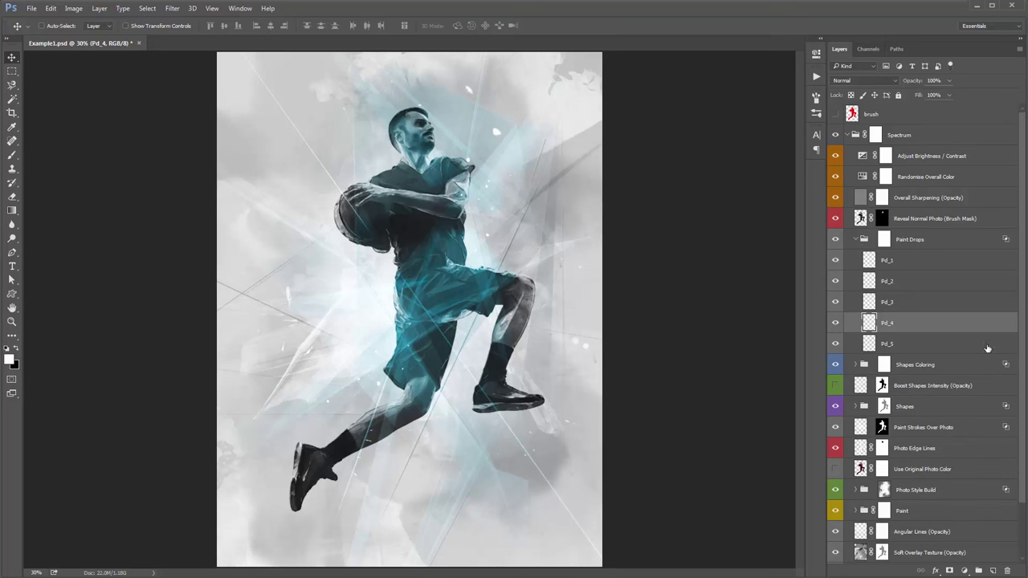
double_click(917, 324)
- Test a black Color Overlay on Pd_4, then cancel the layer style
drag(530, 91, 798, 61)
click(609, 211)
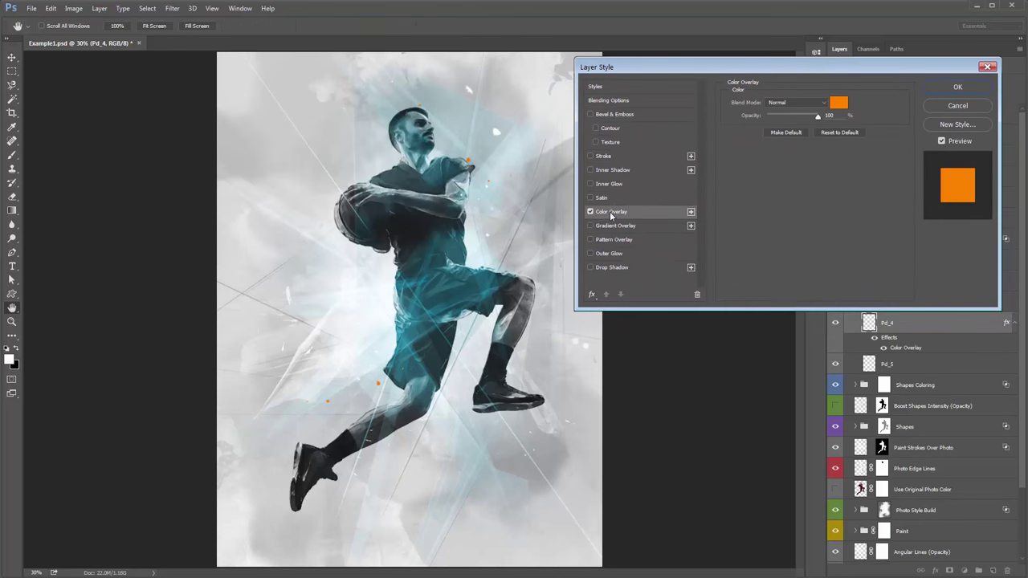
click(838, 102)
click(712, 204)
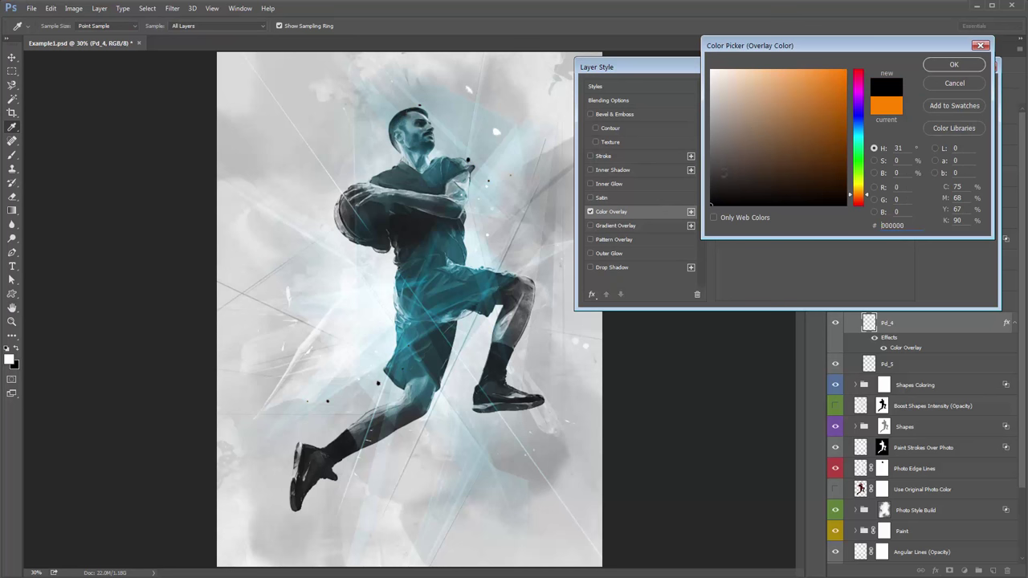
click(956, 84)
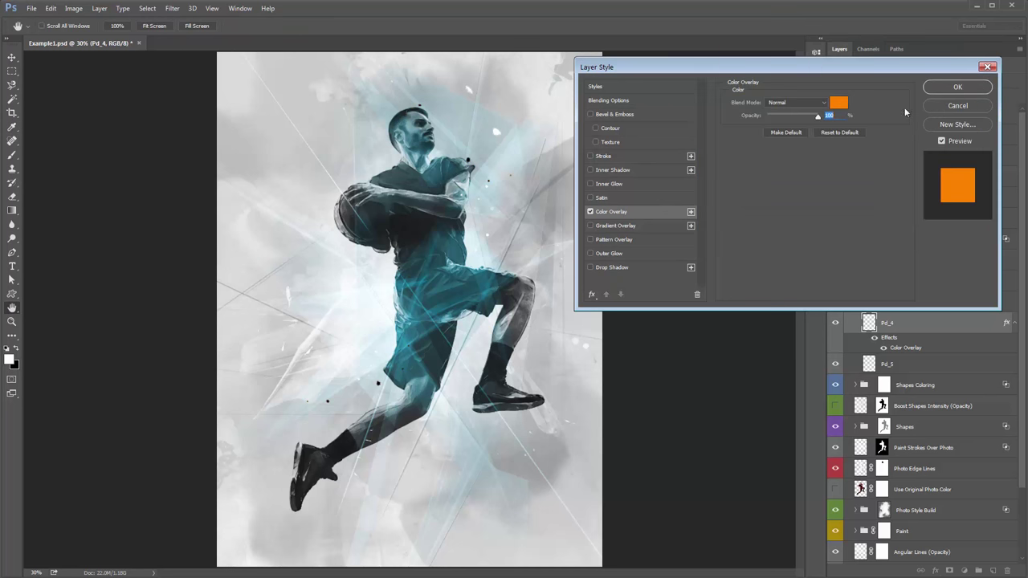
click(955, 109)
- Collapse the Paint Drops group, merge it with Ctrl+E, and shift the drops up-left
click(857, 240)
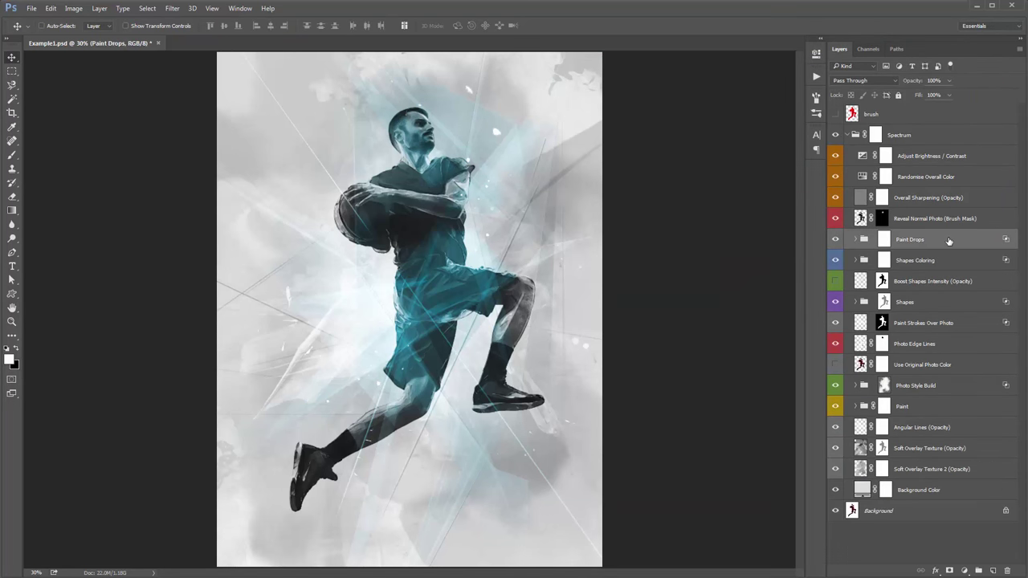
click(928, 260)
click(927, 241)
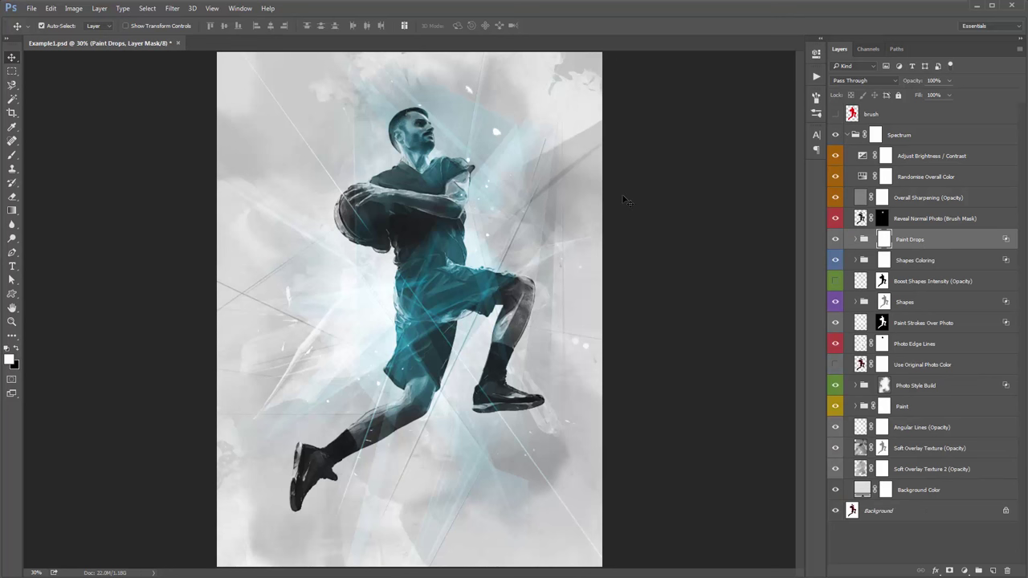
key(ctrl+e)
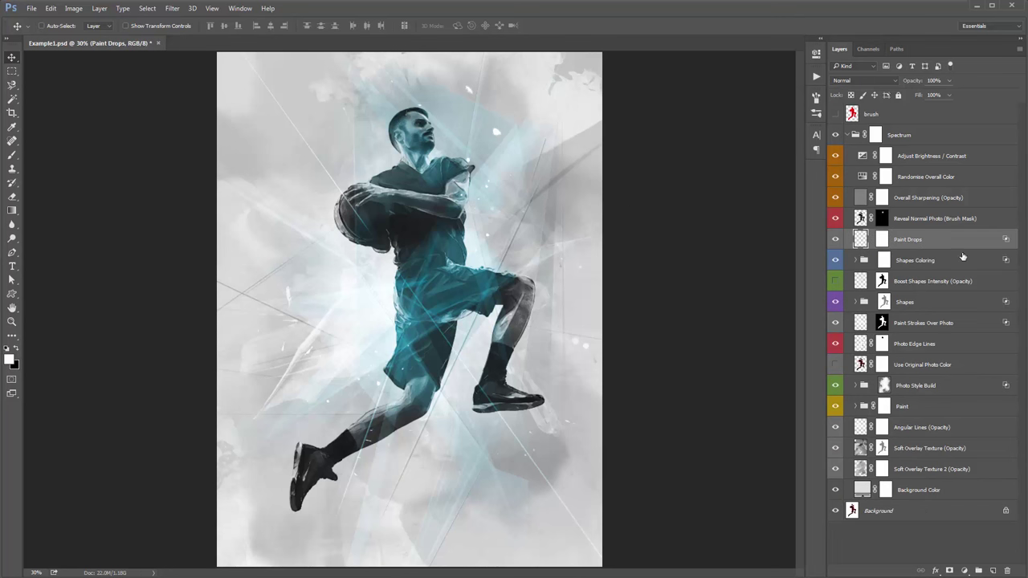
drag(600, 215, 580, 194)
click(966, 570)
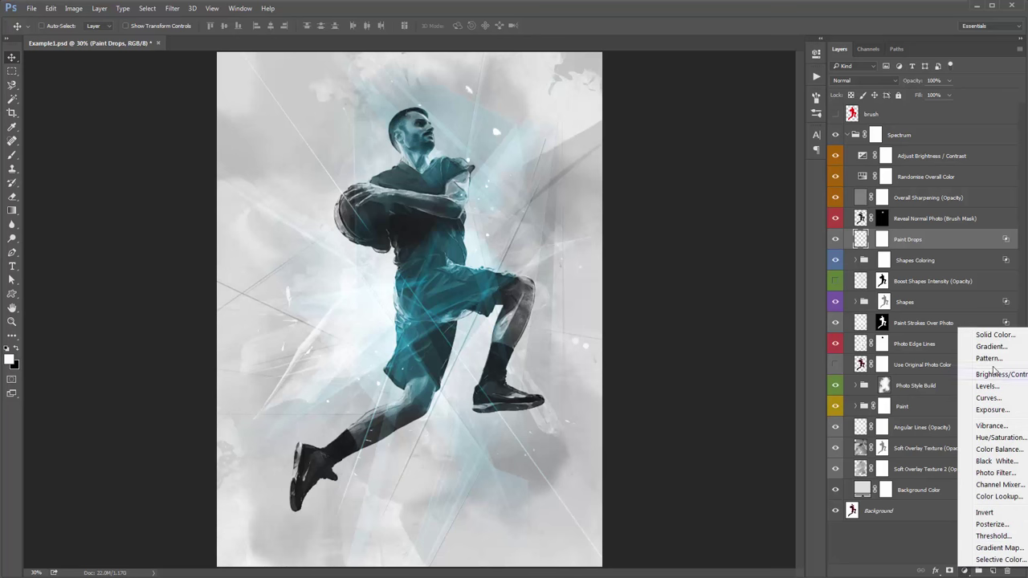
click(996, 335)
drag(835, 48, 590, 46)
text(ff0000)
click(708, 61)
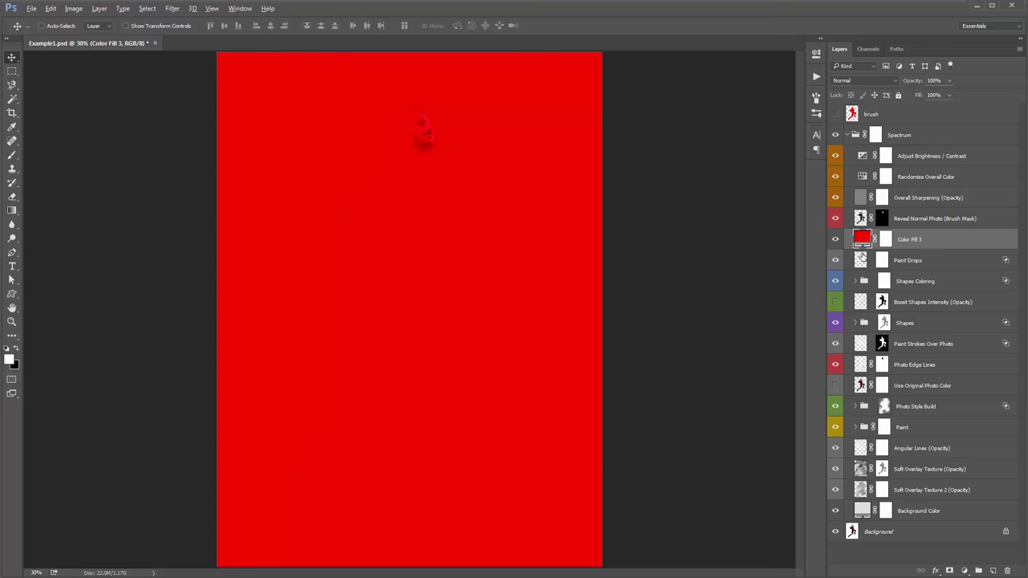
alt+click(861, 251)
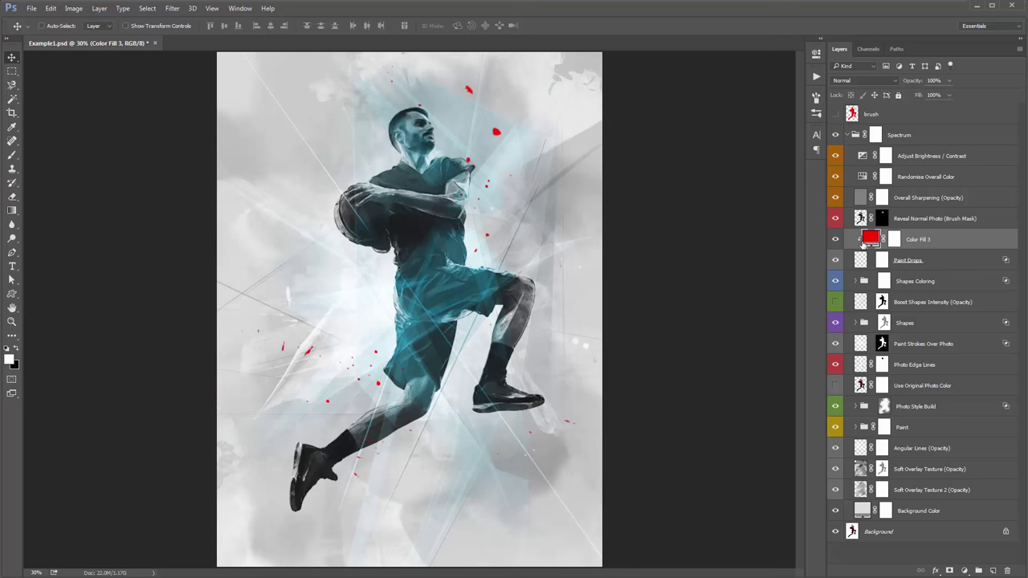
click(865, 262)
click(930, 249)
click(927, 265)
double_click(871, 239)
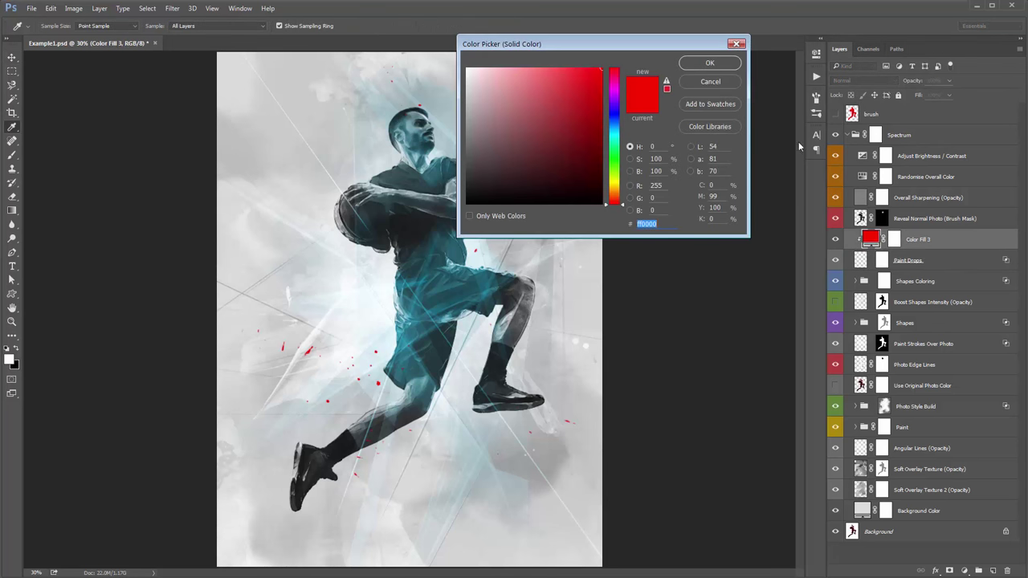
click(615, 120)
drag(545, 50, 727, 72)
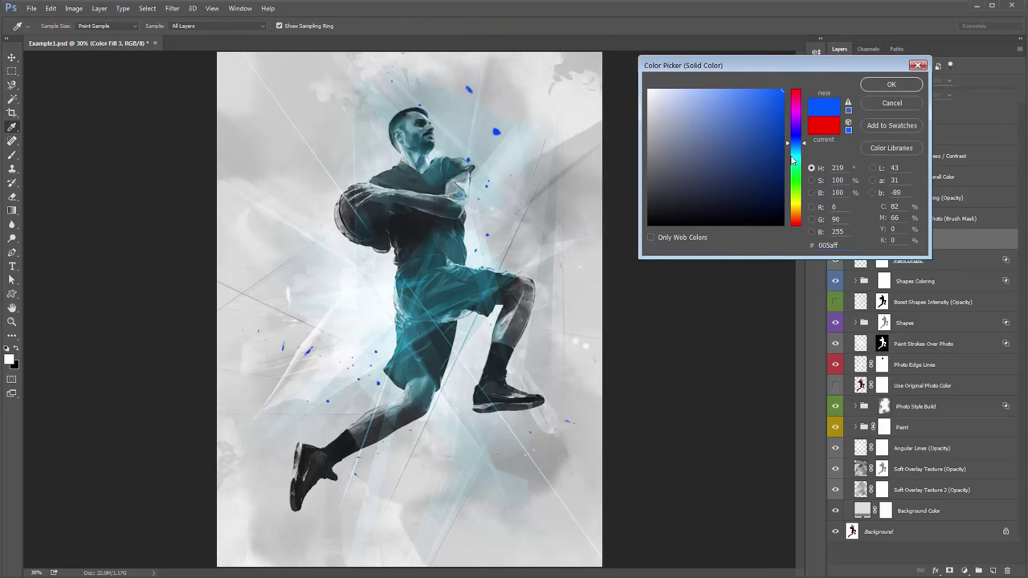
drag(794, 160, 797, 220)
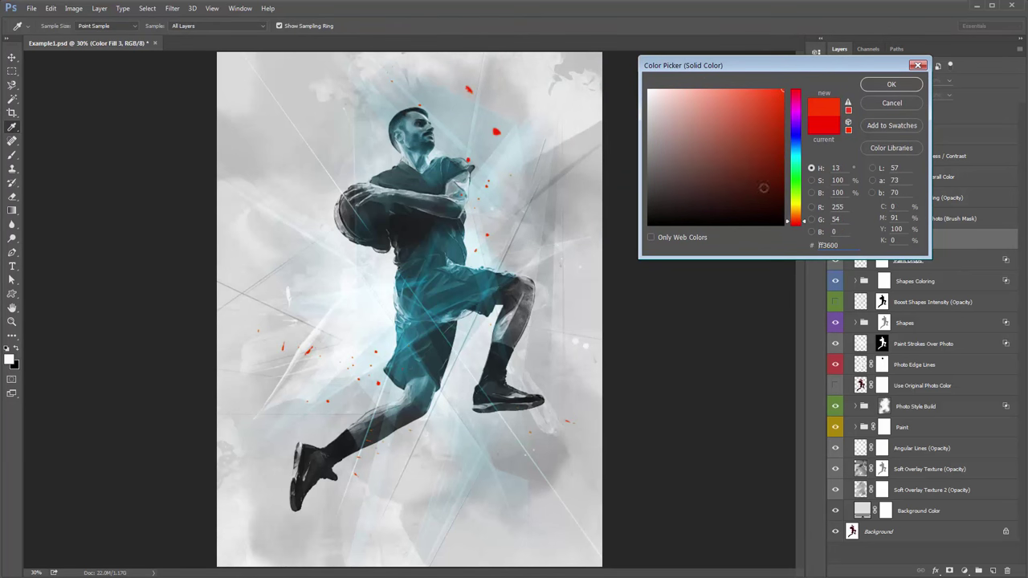
click(892, 102)
key(v)
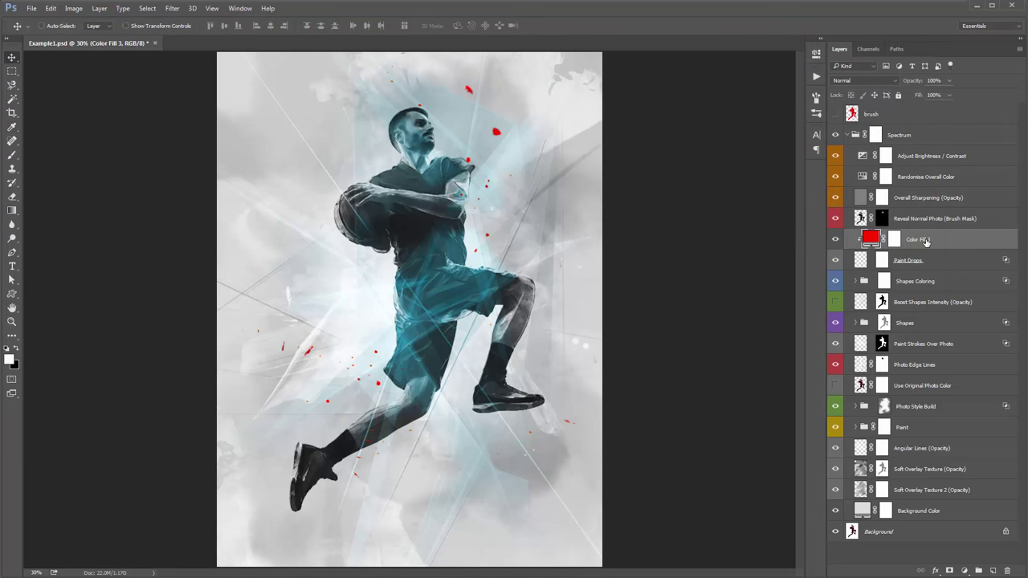
key(Delete)
click(923, 262)
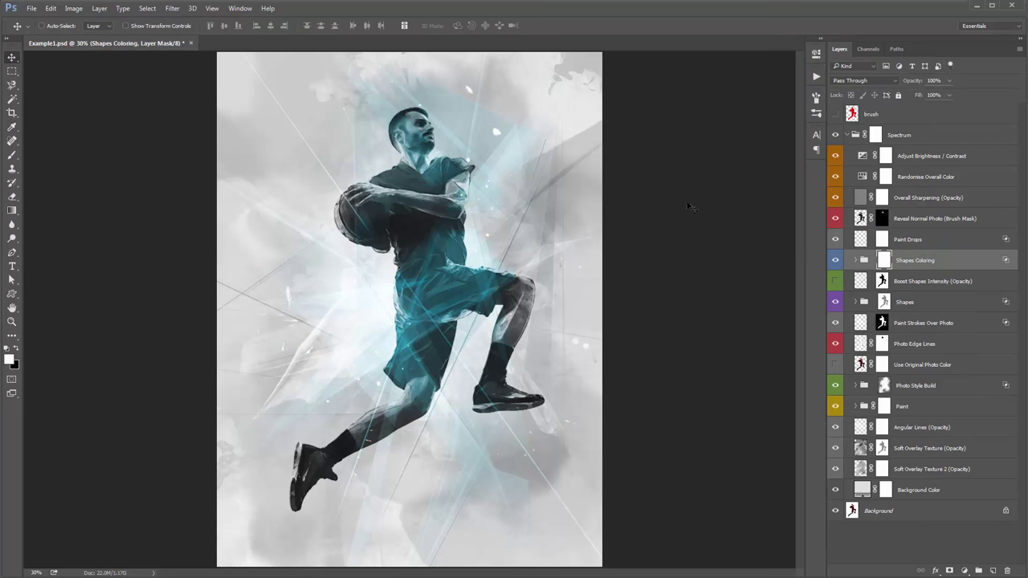
- Expand the Shapes Coloring group and select the Color Area 1 layer
click(856, 262)
scroll(948, 265, down, 3)
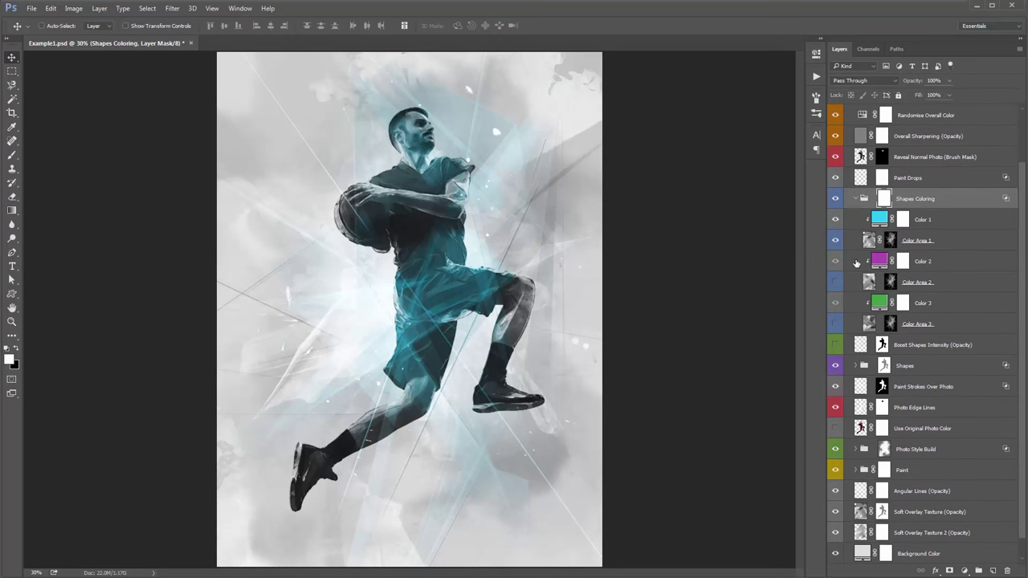
scroll(948, 265, up, 1)
click(948, 264)
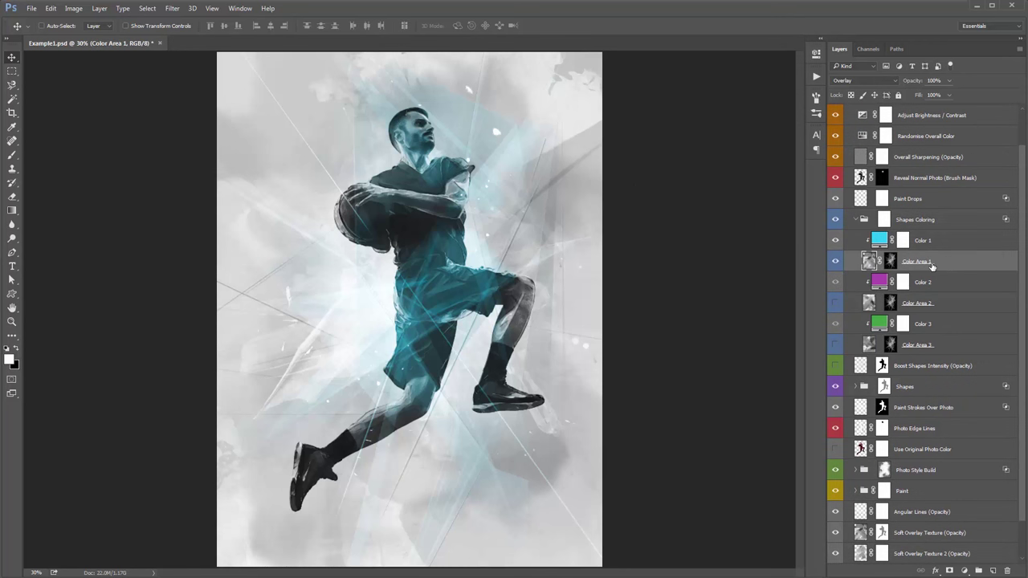
ctrl+click(935, 304)
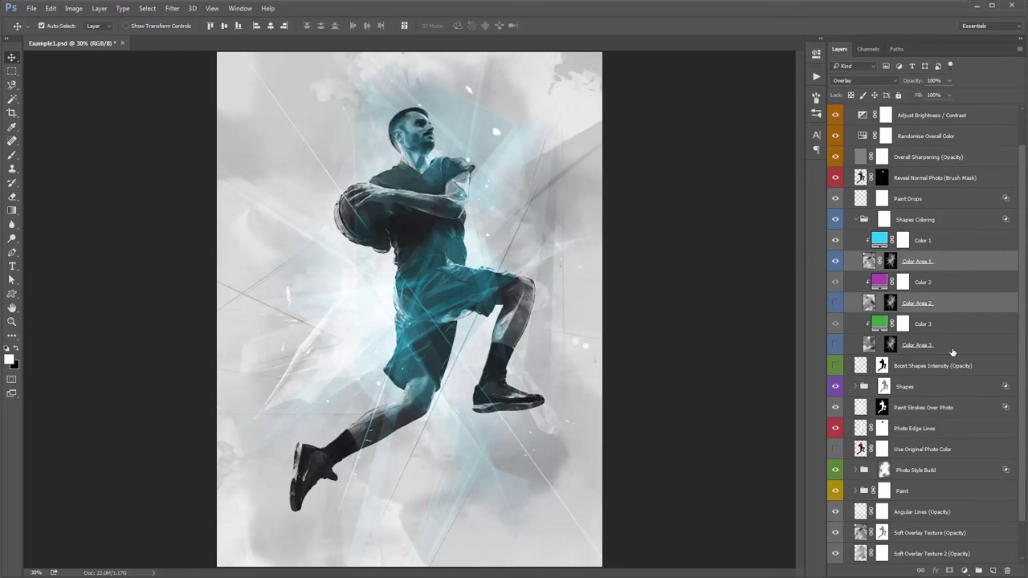
ctrl+click(952, 352)
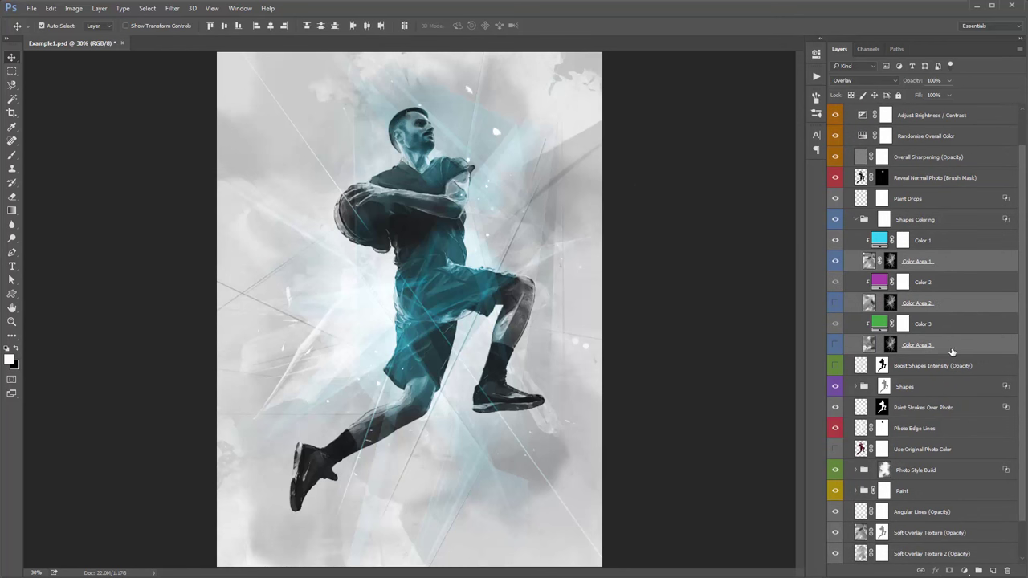
click(938, 270)
scroll(914, 230, up, 1)
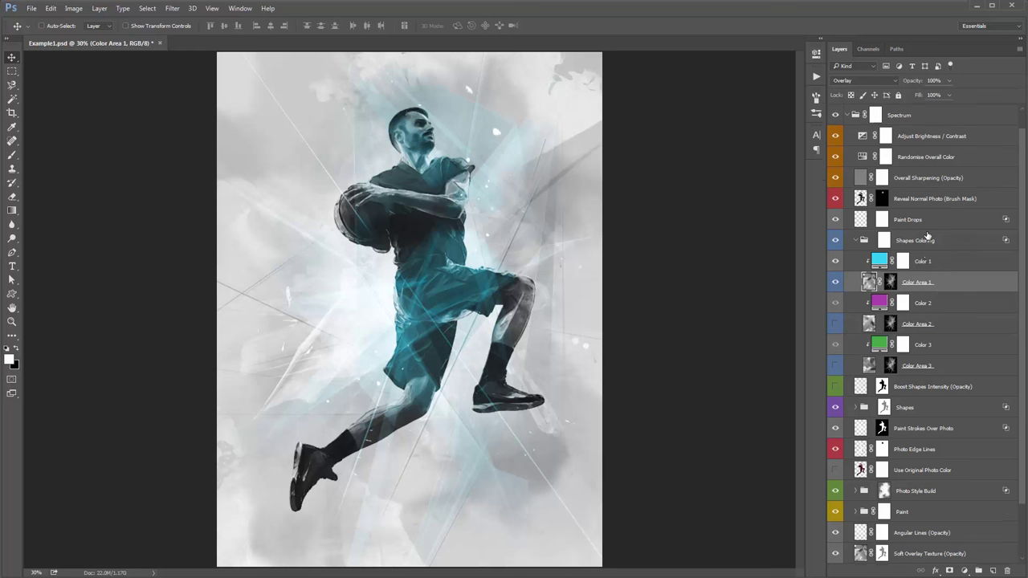
scroll(936, 209, down, 1)
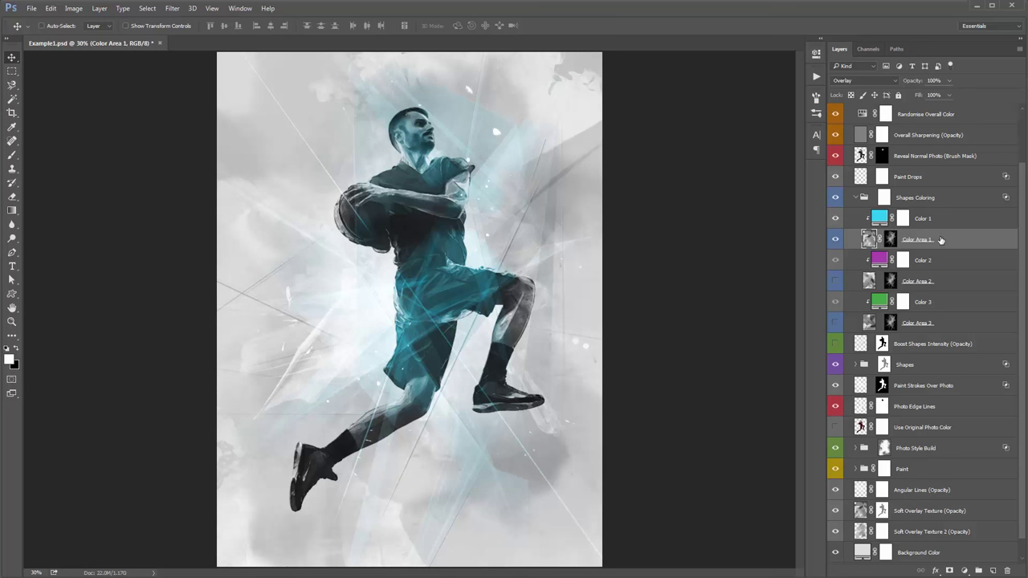
- Preview red and green for the Color 1 fill, keeping it cyan
double_click(881, 221)
drag(788, 148, 803, 77)
drag(794, 165, 792, 195)
click(890, 104)
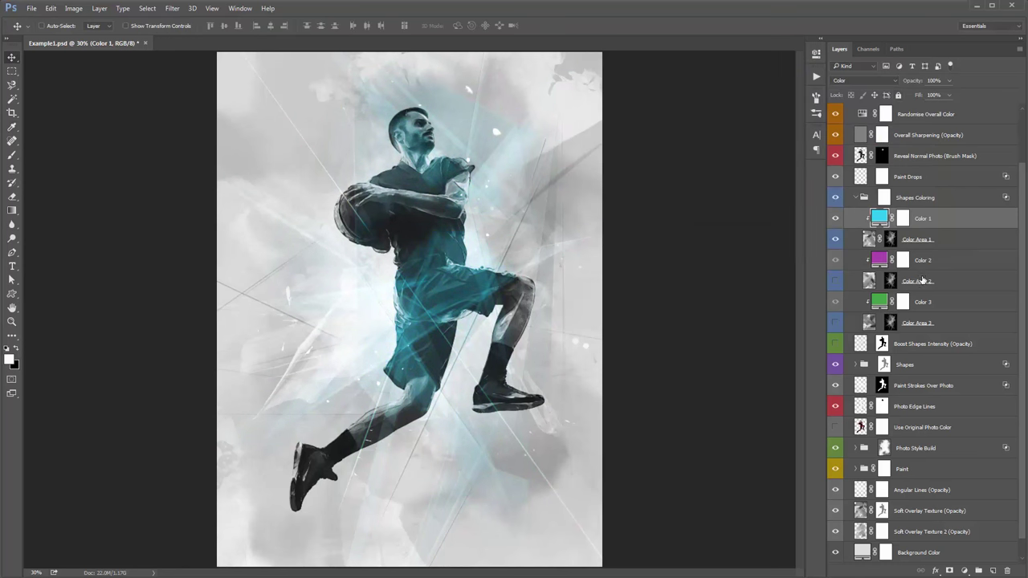
- Select Color Area 2 and make the Color Area 2 and 3 tints visible
click(923, 281)
click(936, 323)
ctrl+click(936, 289)
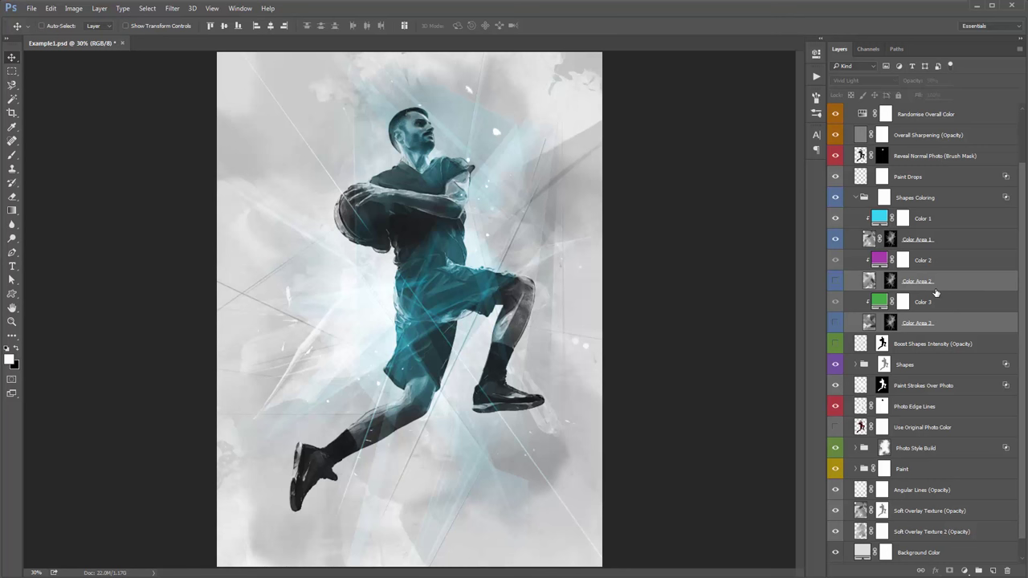
click(964, 283)
click(835, 281)
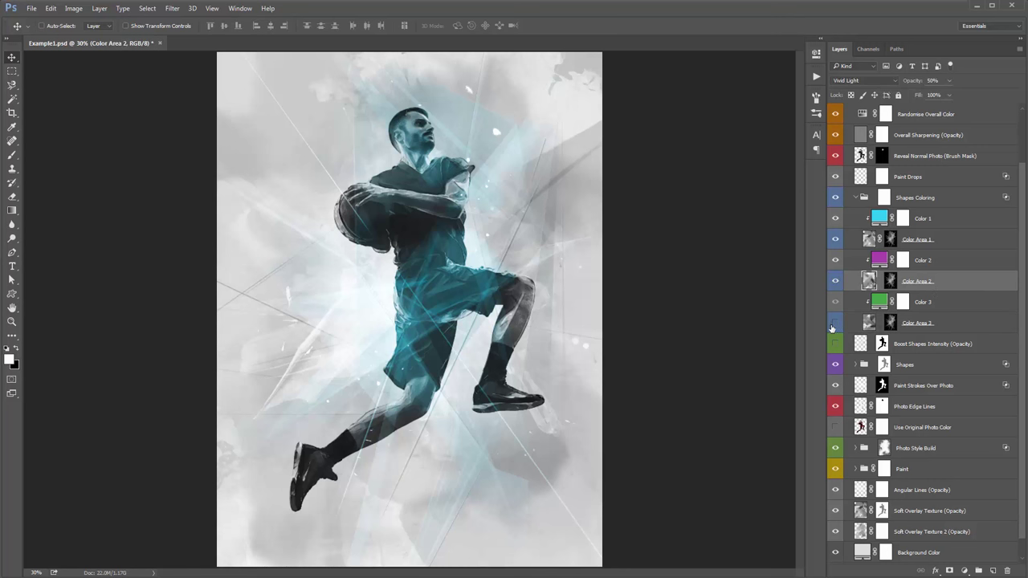
click(835, 323)
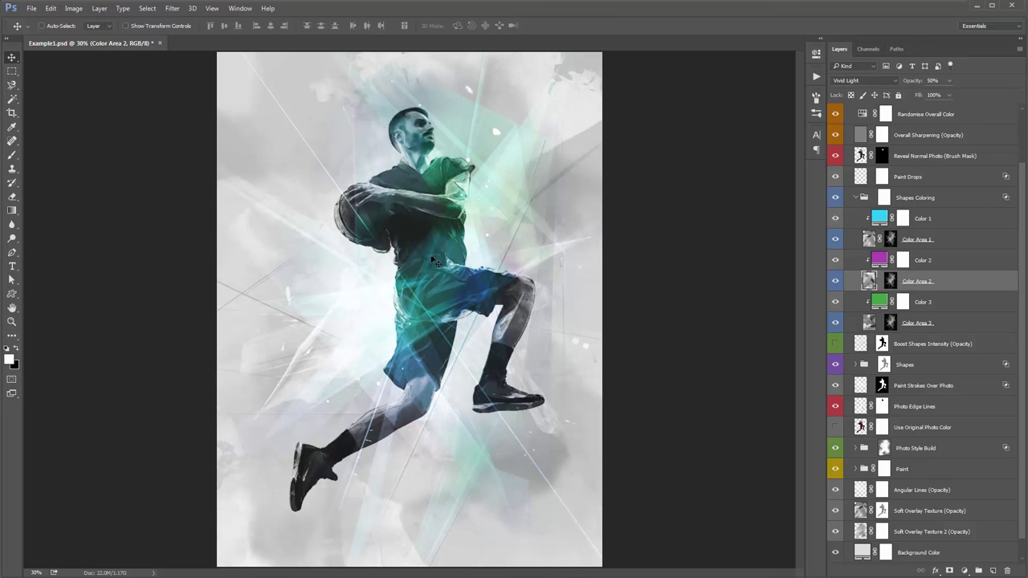
key(ctrl+plus)
drag(498, 245, 523, 248)
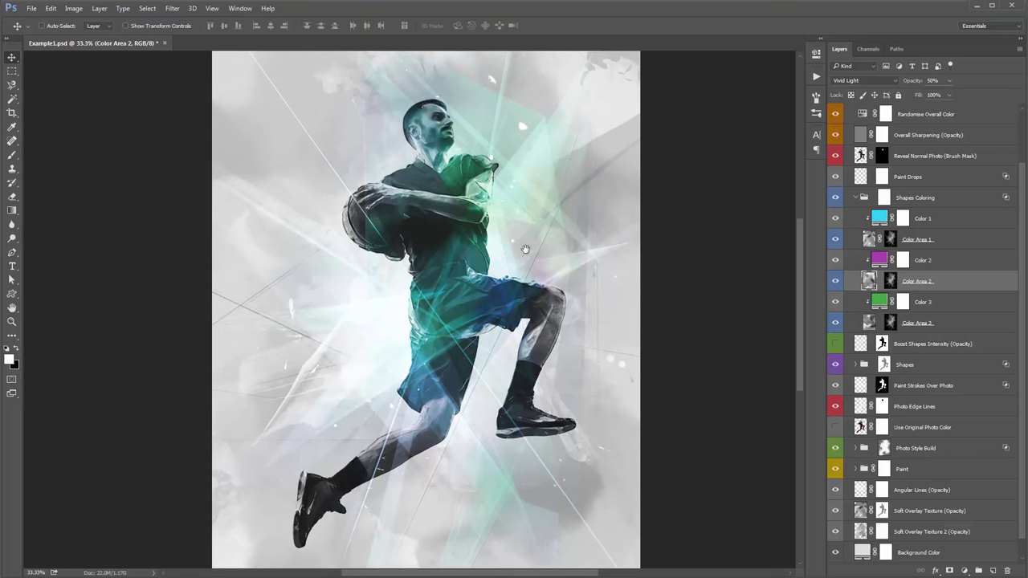
- Preview red, cyan and blue for the Color 2 fill, keeping it purple
double_click(877, 265)
drag(793, 118, 799, 89)
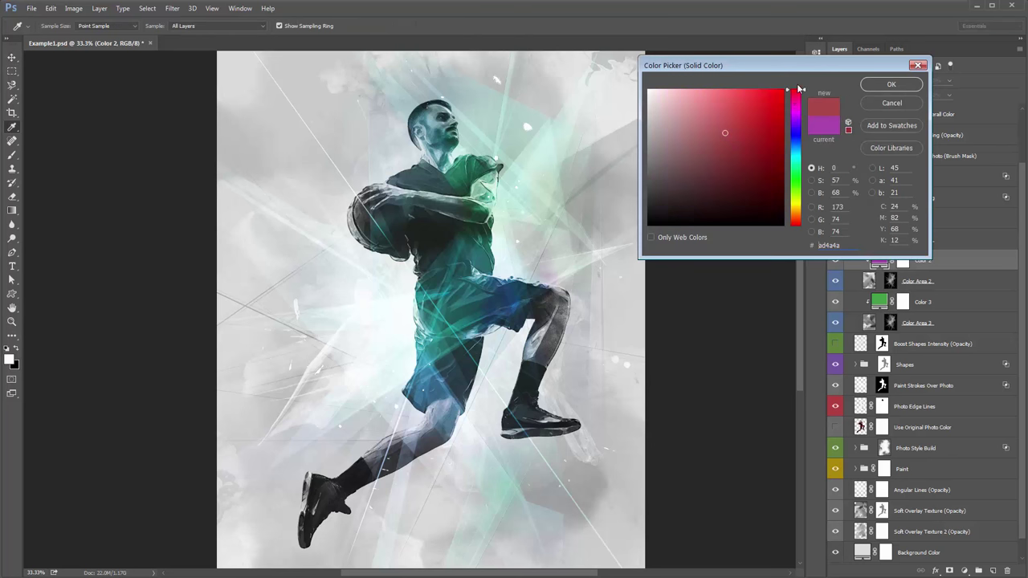
click(798, 156)
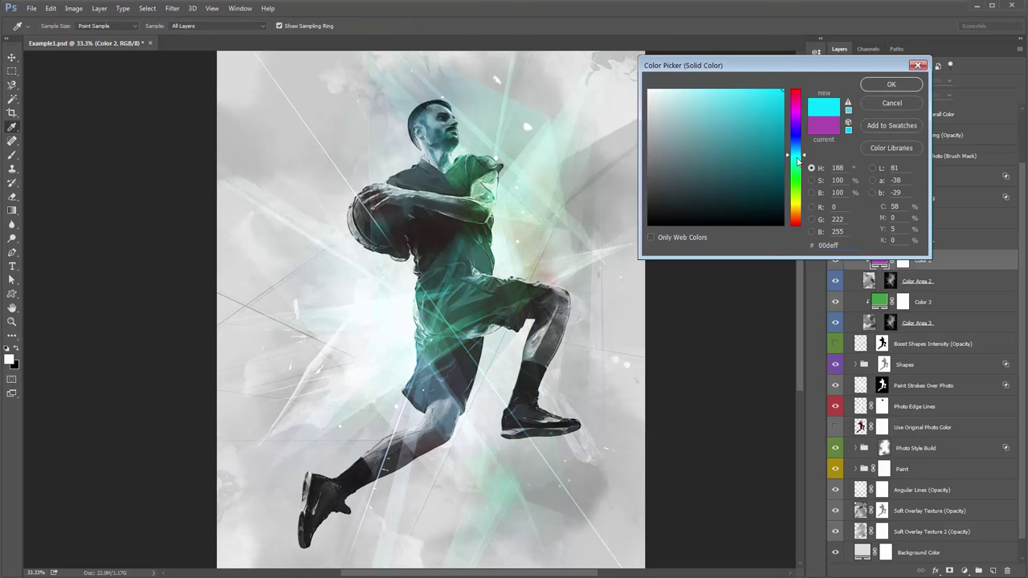
drag(798, 156, 802, 134)
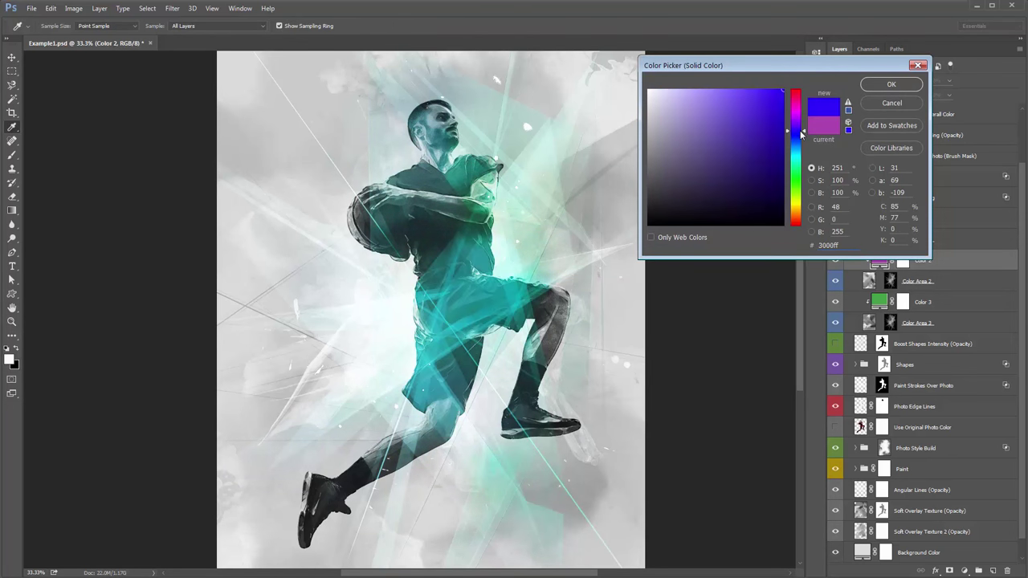
click(892, 103)
- Hide the Color Area 2 and 3 tints and collapse the Shapes Coloring group
drag(835, 285, 835, 325)
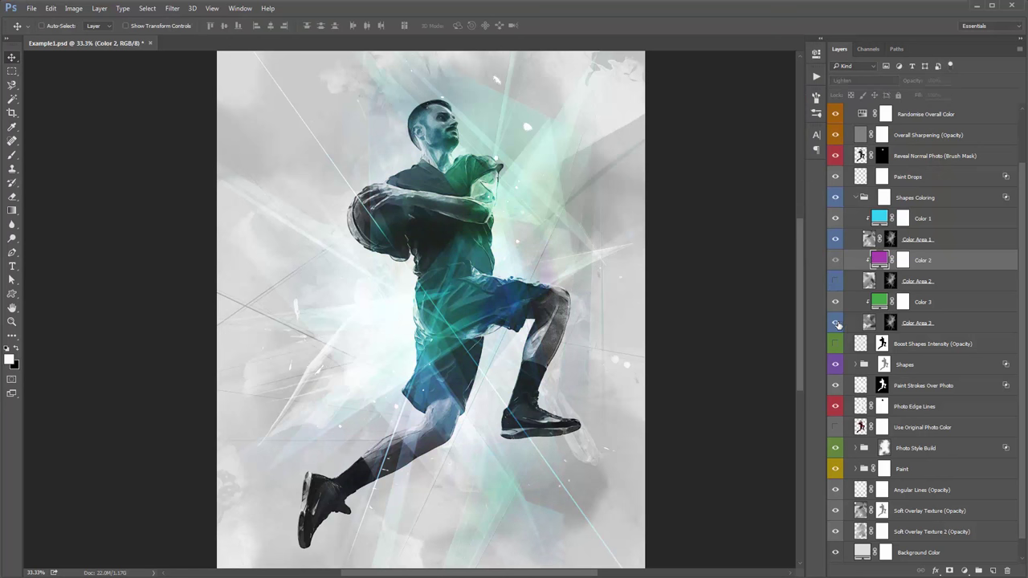
click(923, 283)
click(938, 324)
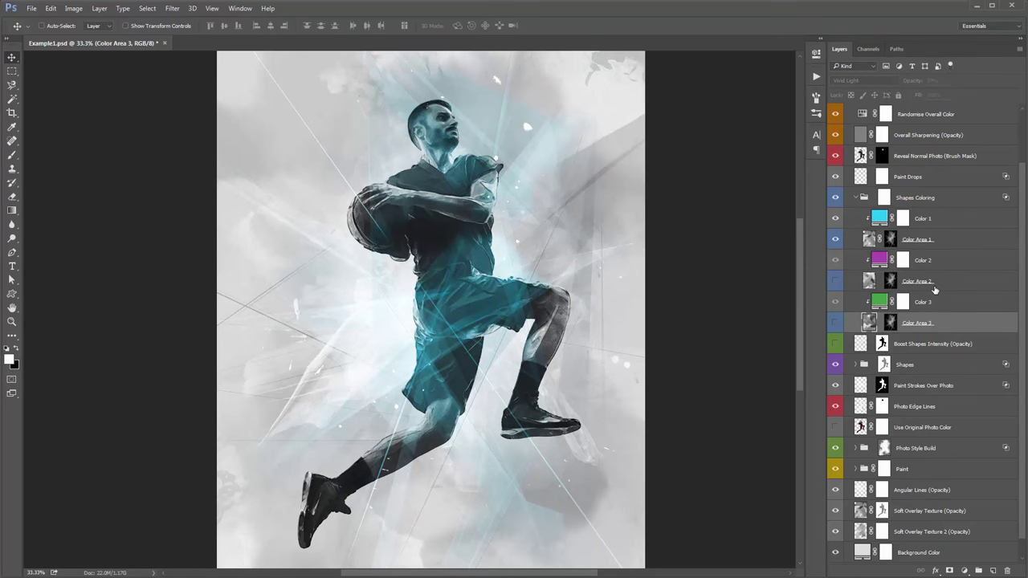
click(934, 289)
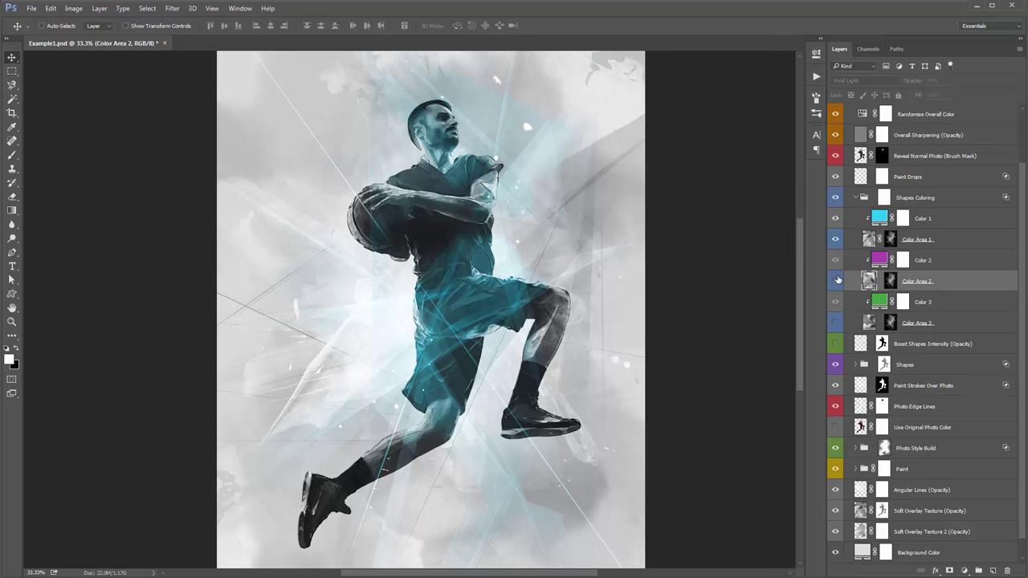
click(855, 201)
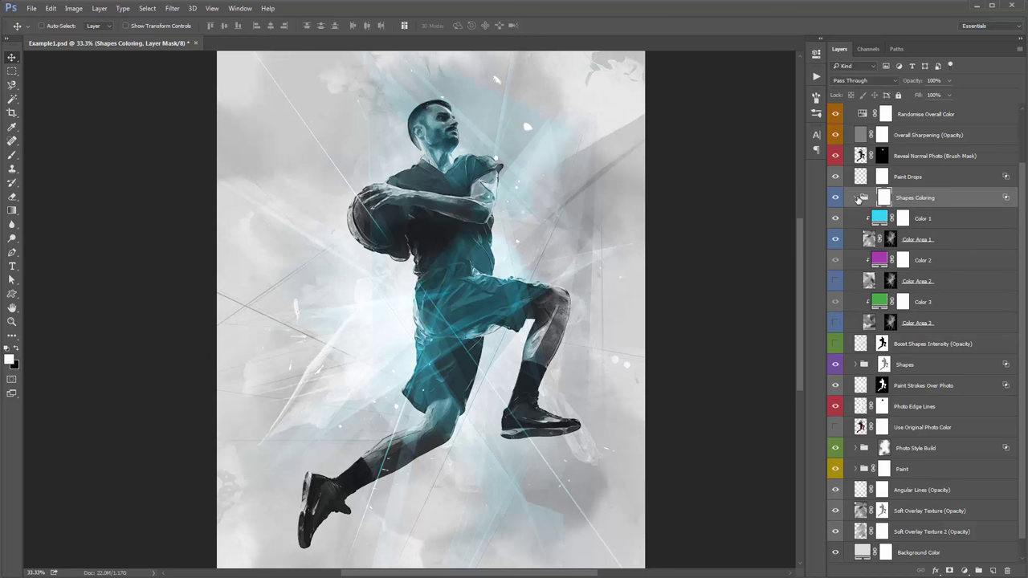
click(857, 197)
- Turn on Boost Shapes Intensity, toggling it to compare, and nudge the layer slightly
click(915, 282)
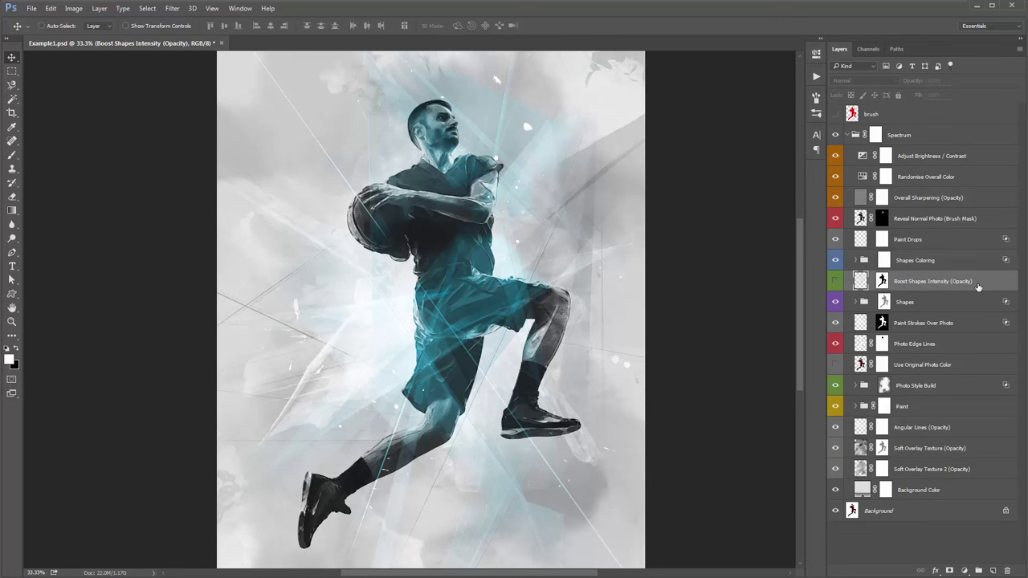
click(835, 282)
click(834, 282)
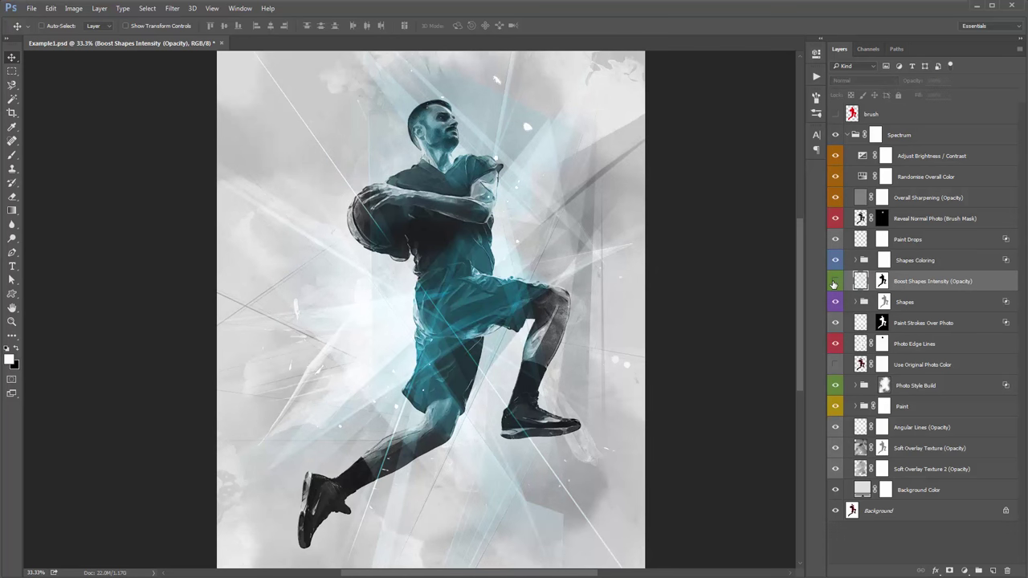
click(835, 282)
click(835, 281)
click(835, 282)
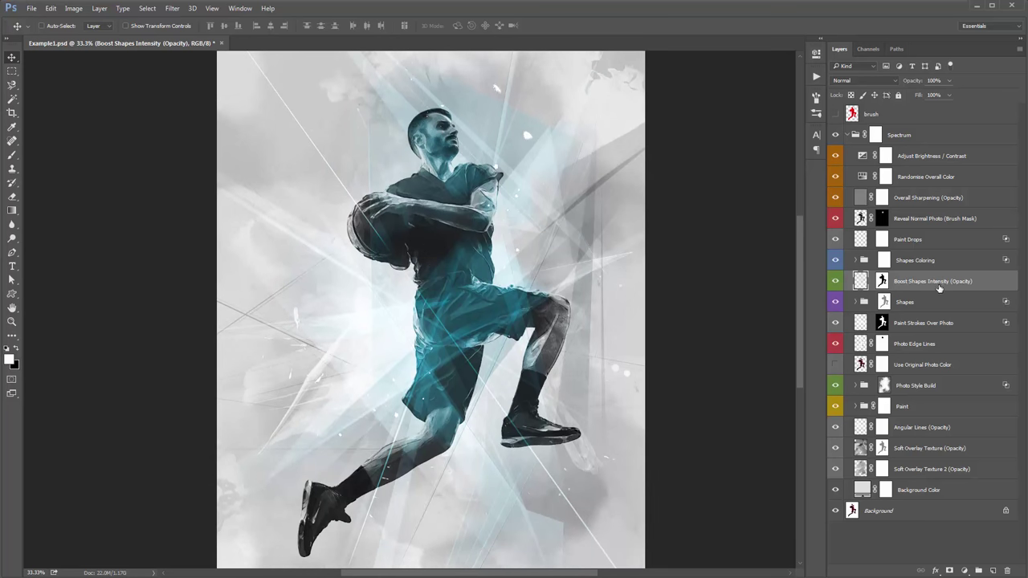
drag(515, 244, 430, 231)
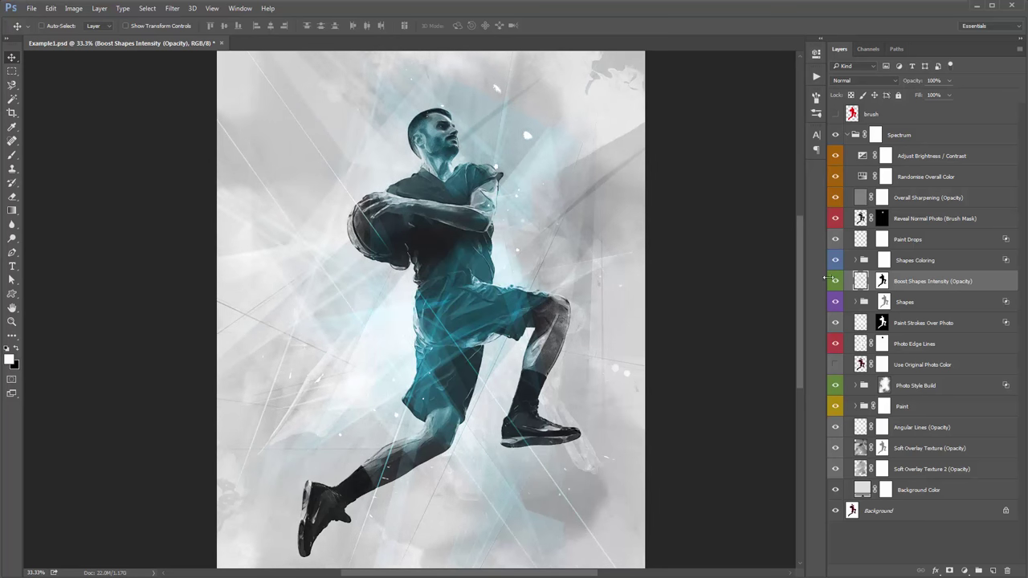
- Hide Boost Shapes Intensity and toggle the Shapes group's light-ray shapes to compare
click(837, 281)
click(887, 303)
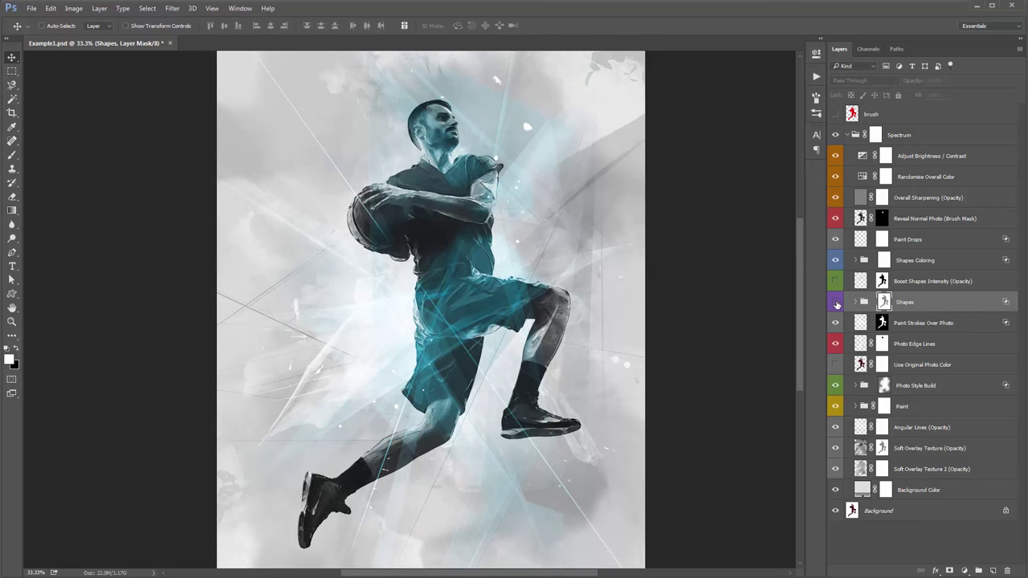
click(836, 303)
click(837, 303)
click(837, 302)
- Turn Boost Shapes Intensity back on, compare it again, and leave it visible
click(937, 283)
click(836, 281)
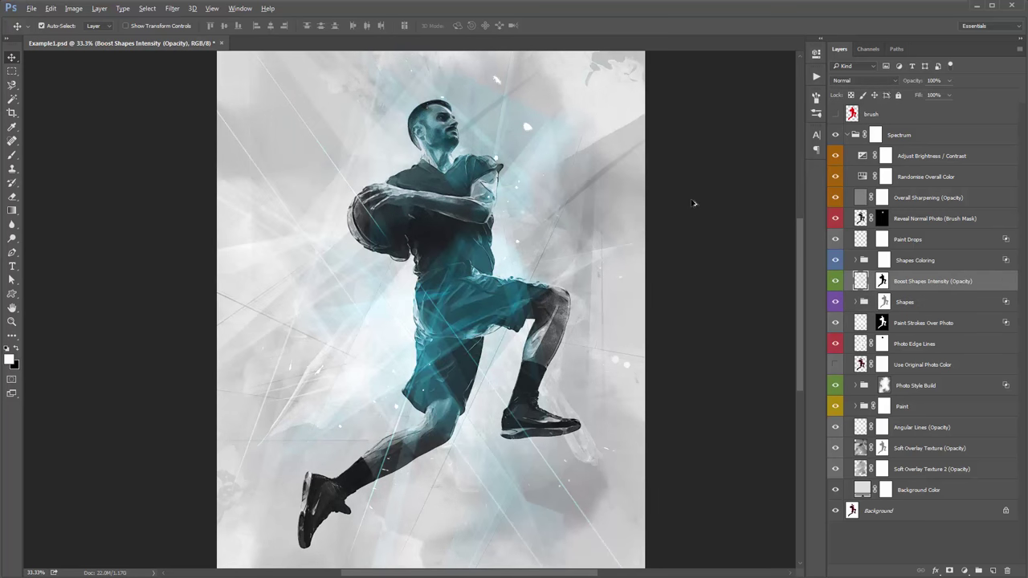
click(836, 281)
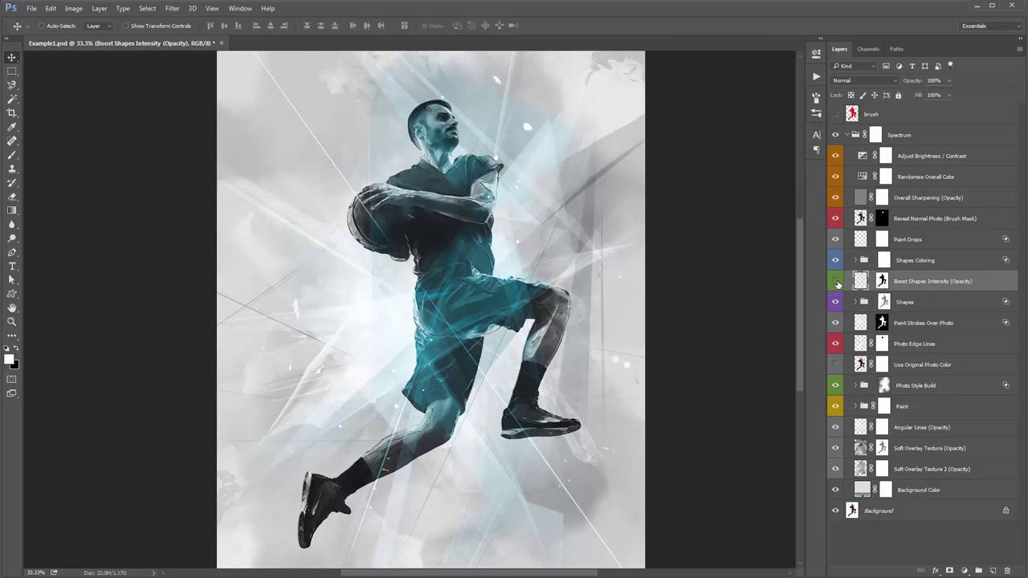
click(835, 280)
click(838, 280)
click(836, 281)
click(884, 302)
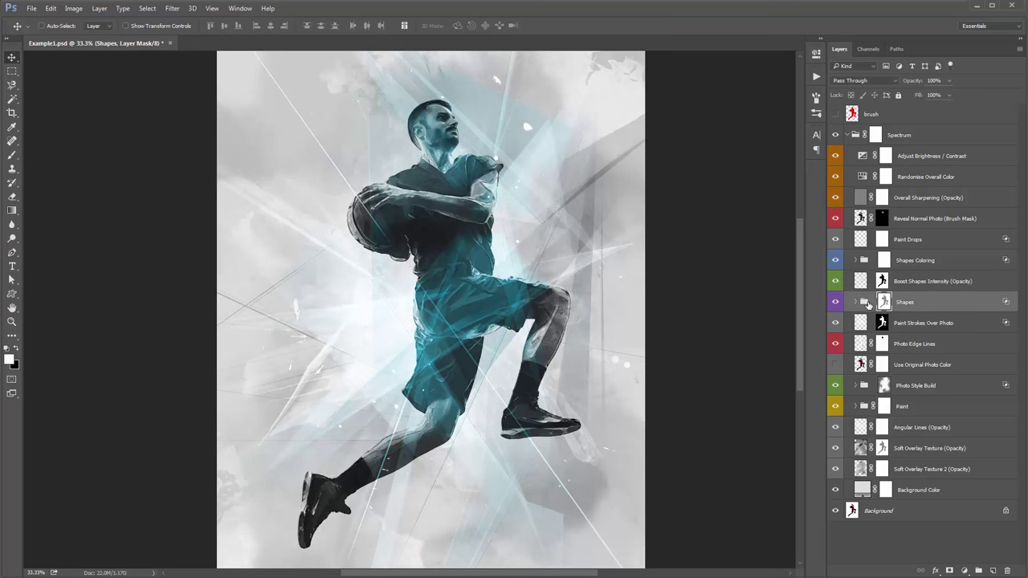
- Expand the Shapes group, select s2, and test-move its shape before undoing with Ctrl+Z
click(856, 302)
drag(596, 232, 640, 245)
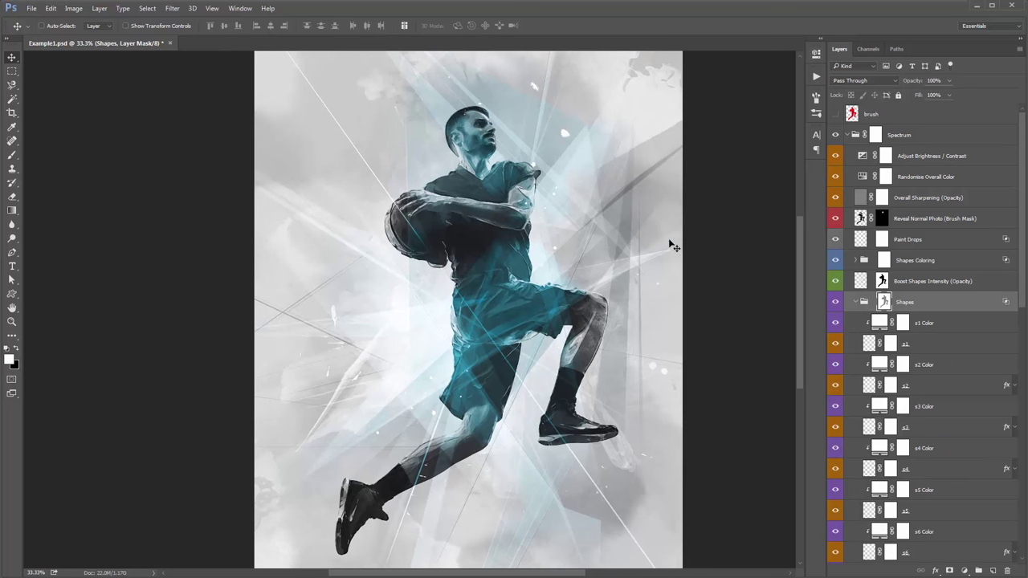
scroll(920, 297, down, 5)
scroll(920, 297, up, 5)
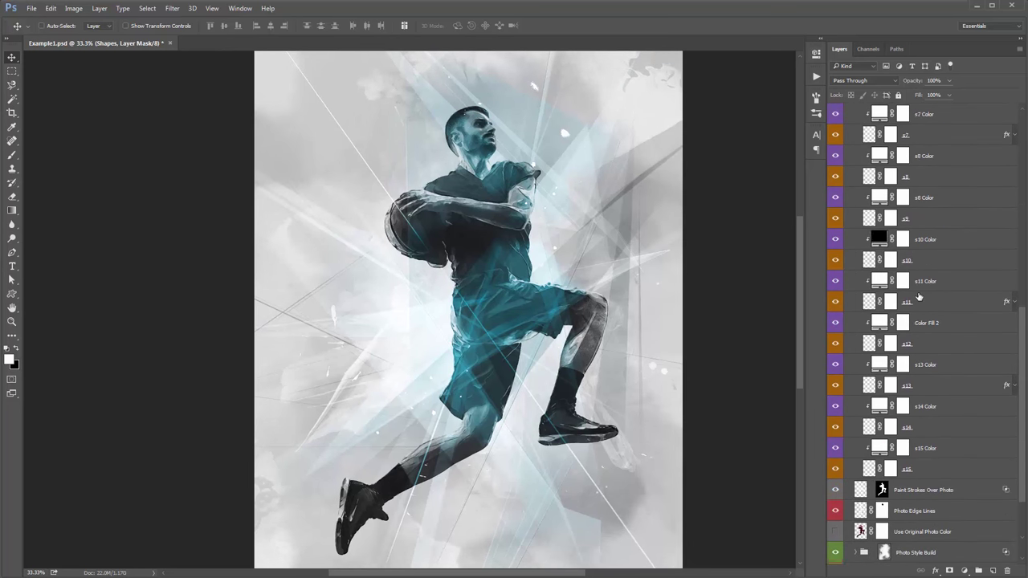
scroll(920, 297, up, 2)
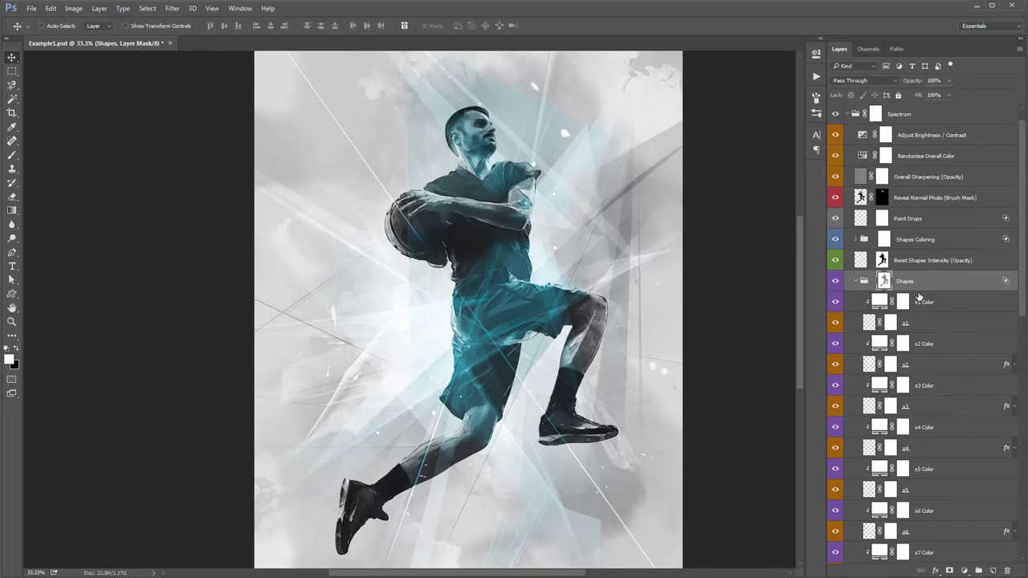
click(925, 322)
scroll(920, 293, down, 3)
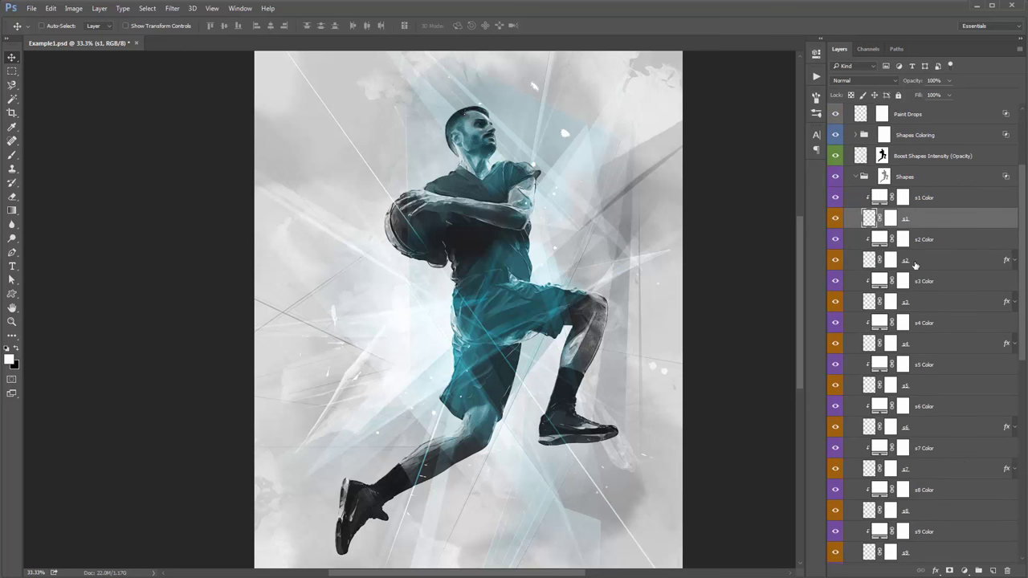
click(912, 262)
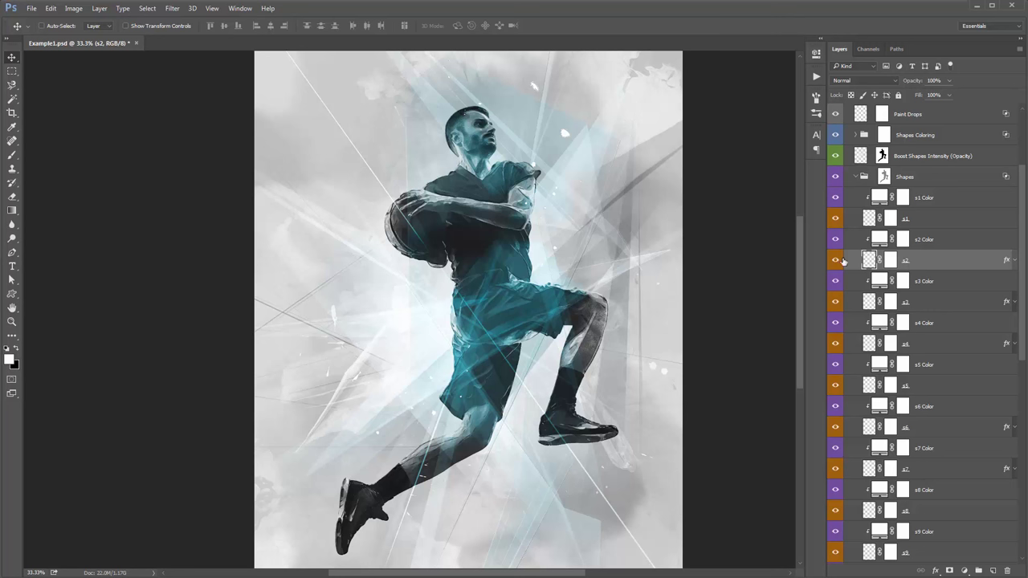
drag(550, 208, 539, 163)
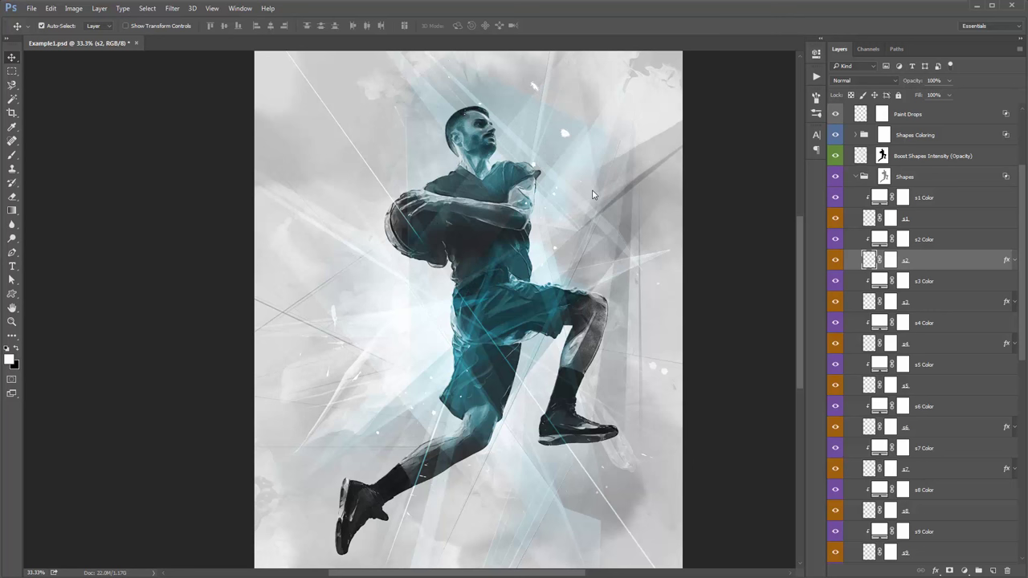
key(ctrl+z)
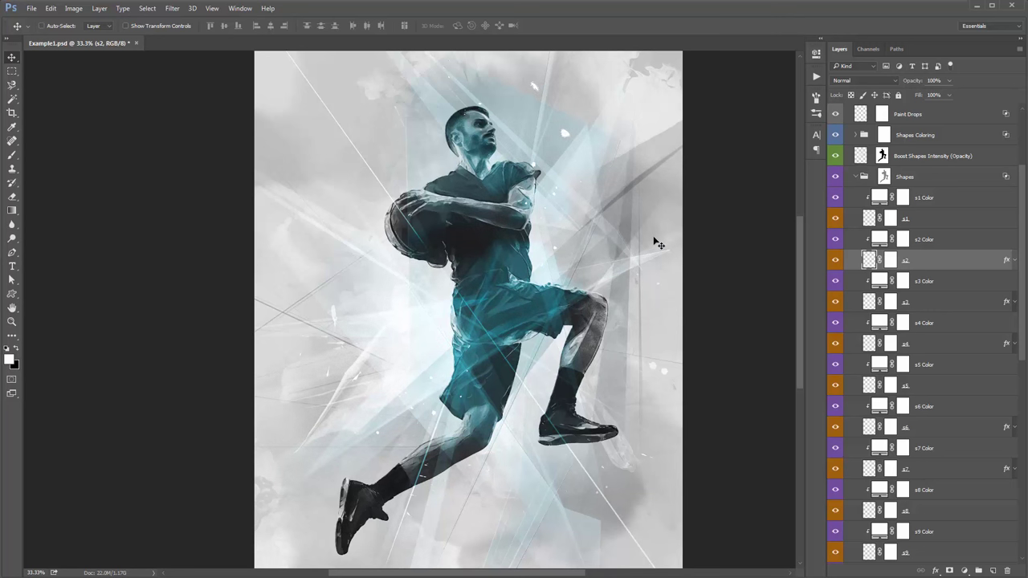
- Try red, blue, green and black for the s2 Color fill, leaving it unchanged
double_click(883, 240)
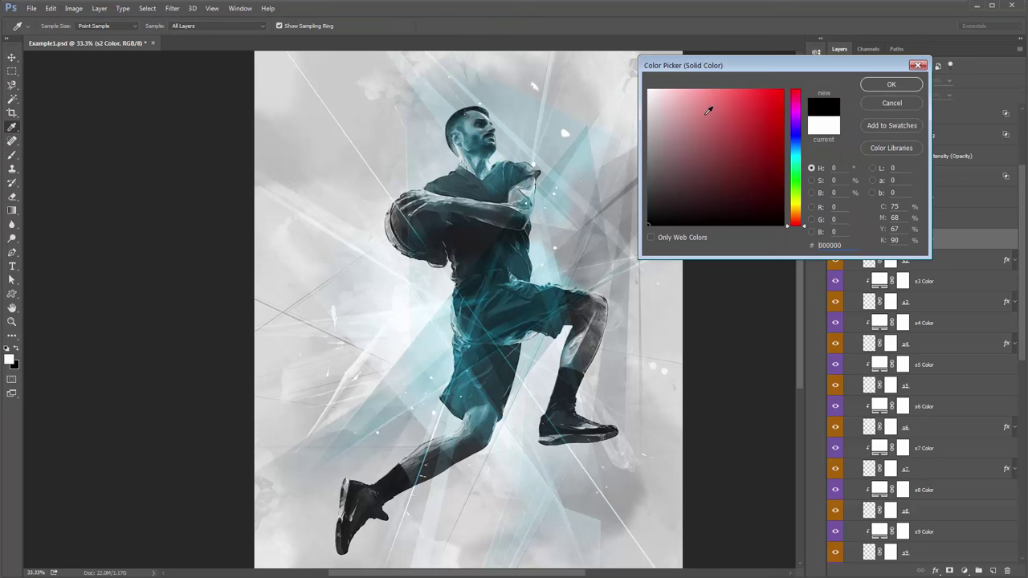
drag(699, 63, 797, 56)
drag(764, 206, 918, 59)
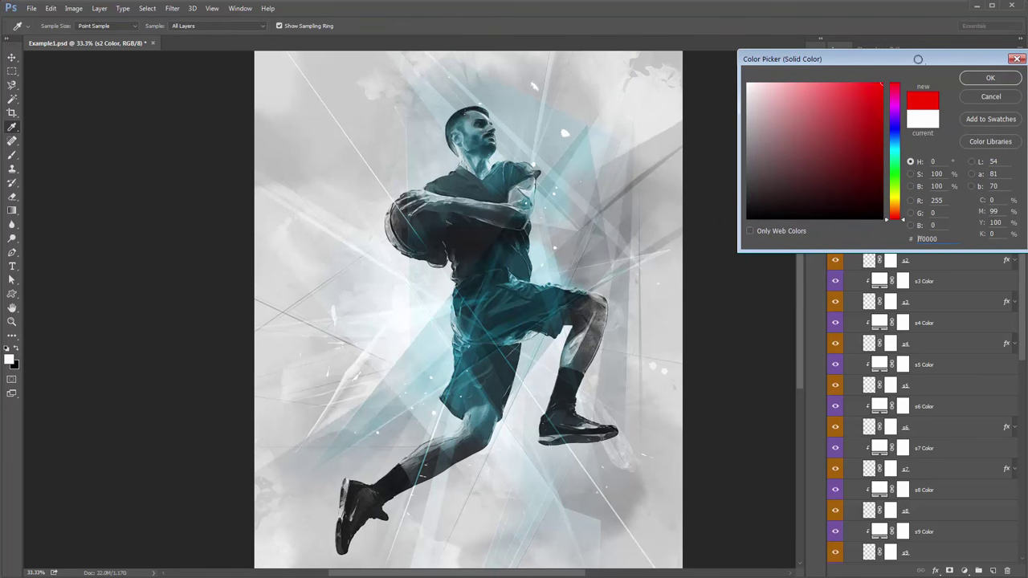
drag(895, 135, 884, 185)
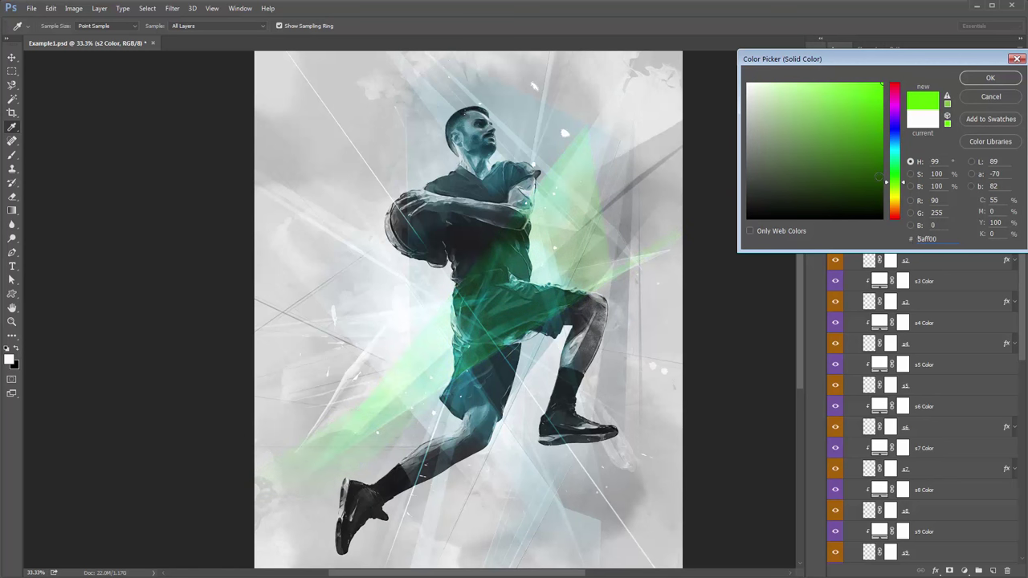
click(977, 97)
scroll(901, 230, down, 2)
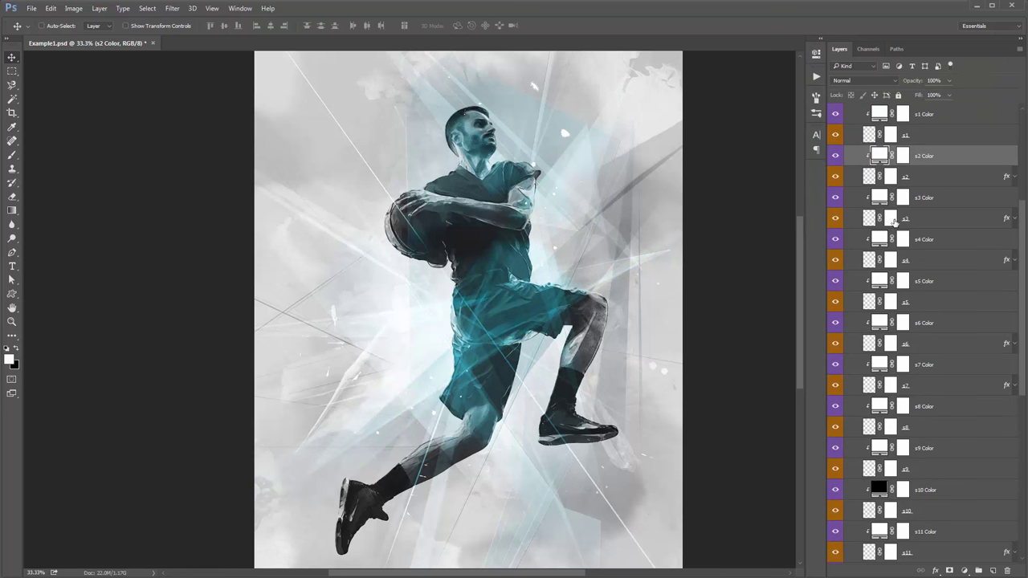
double_click(880, 156)
click(721, 237)
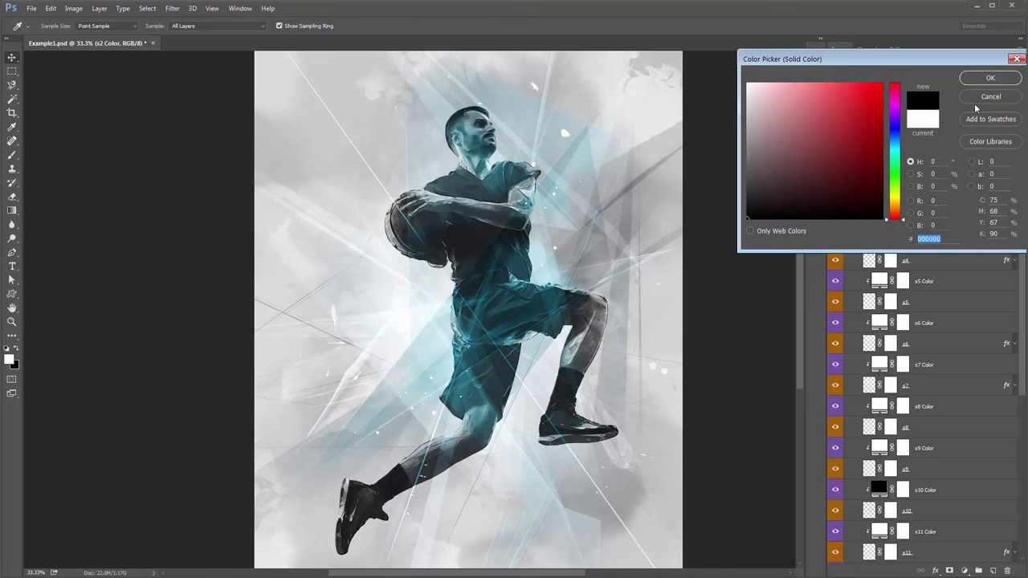
click(990, 77)
- Set the s3 Color fill to dark grey 5a5a5a
double_click(880, 197)
text(000000)
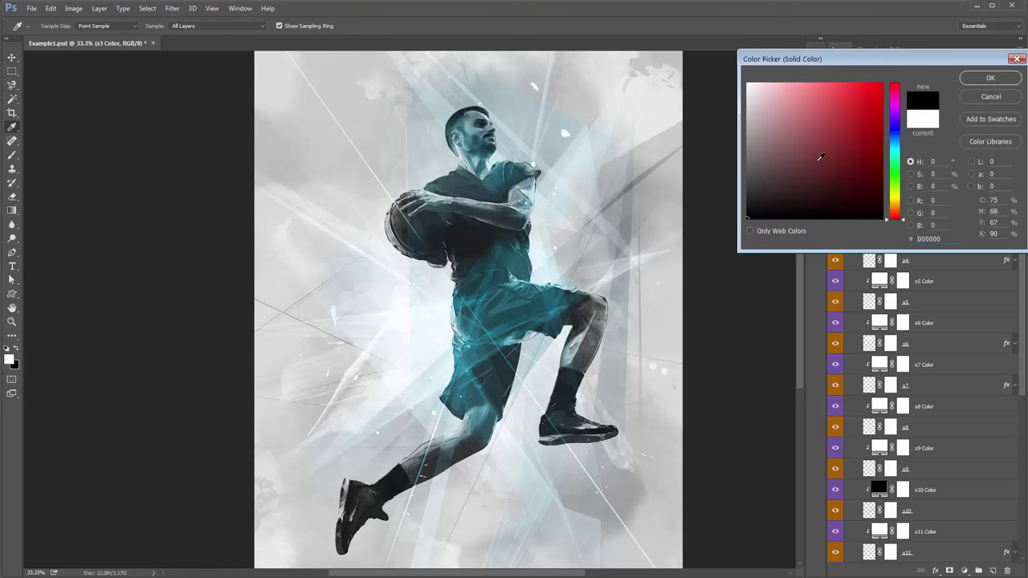
click(747, 157)
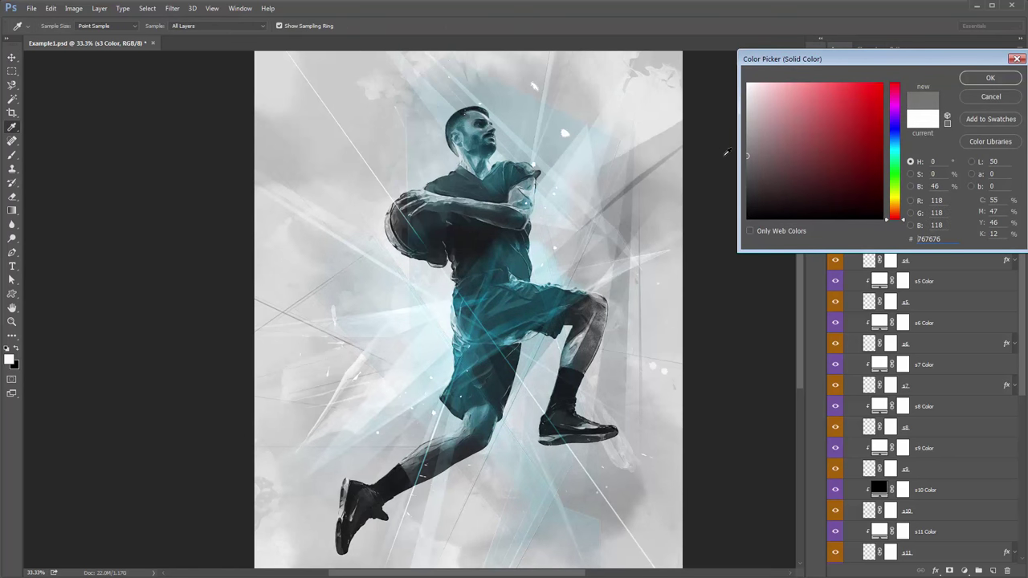
drag(766, 167, 714, 170)
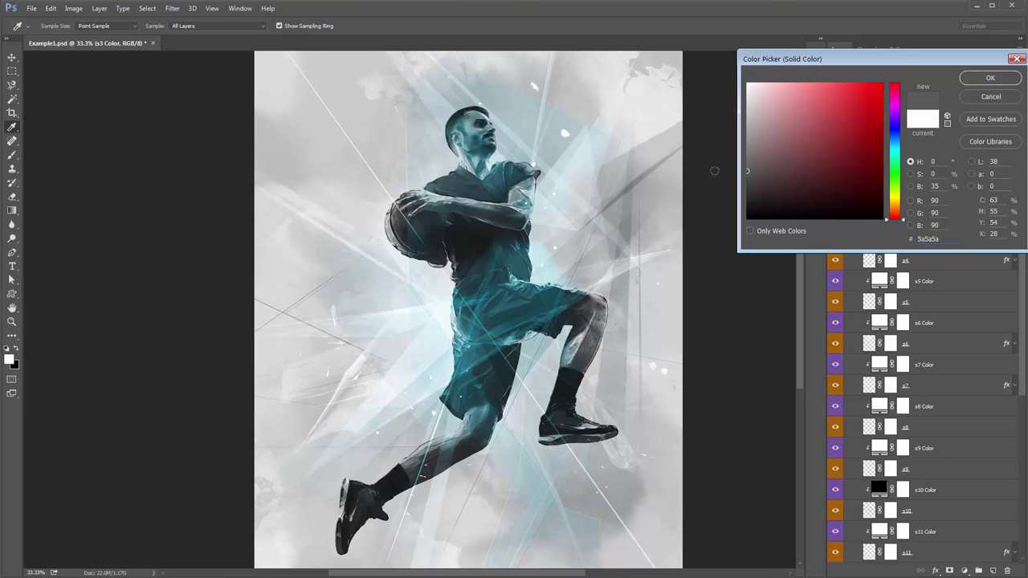
click(991, 78)
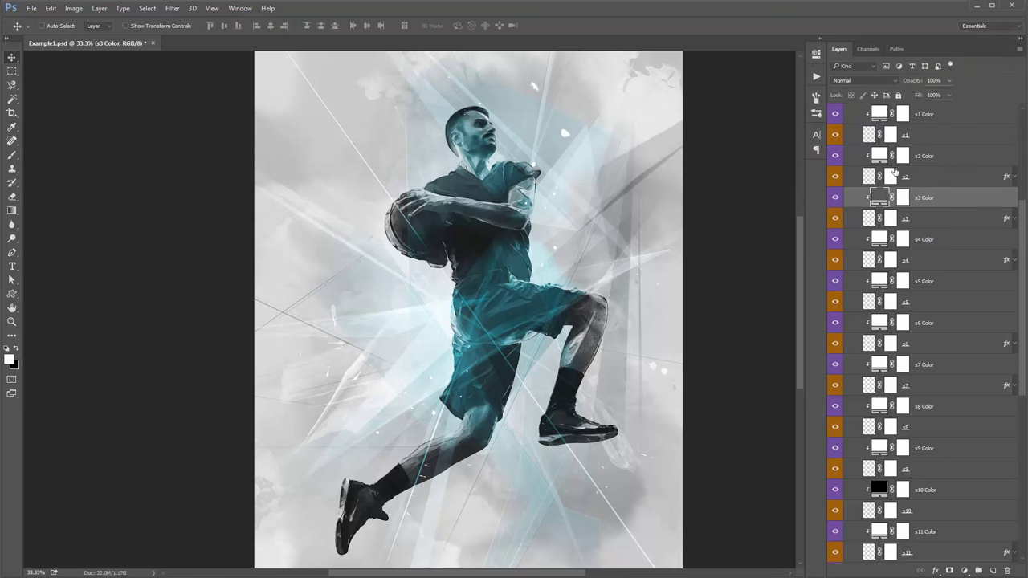
- Try a mid grey on the s2 Color fill, then discard the change
double_click(879, 158)
text(000000)
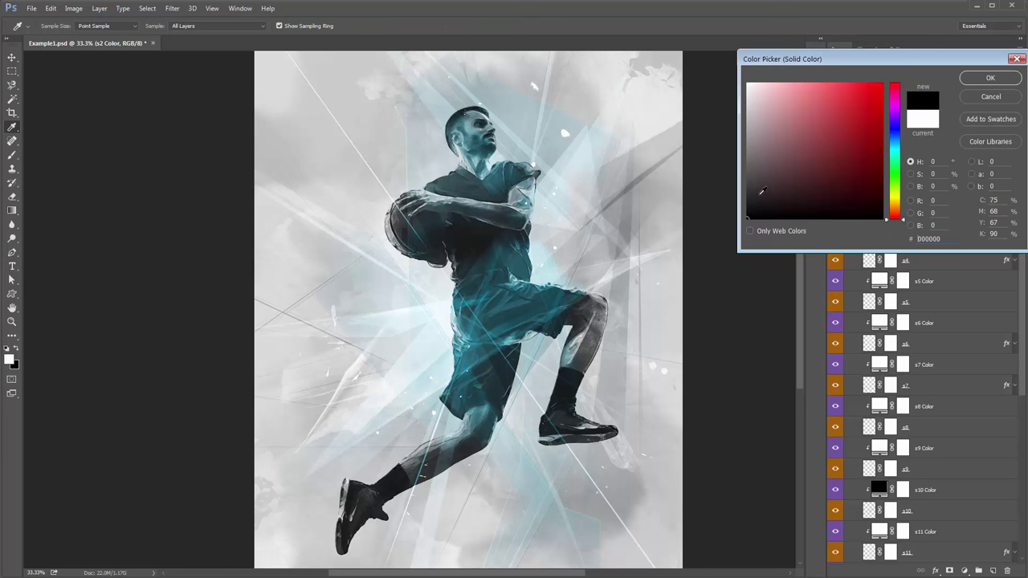
mouse_move(762, 191)
mouse_down()
mouse_move(719, 162)
mouse_move(687, 31)
mouse_up()
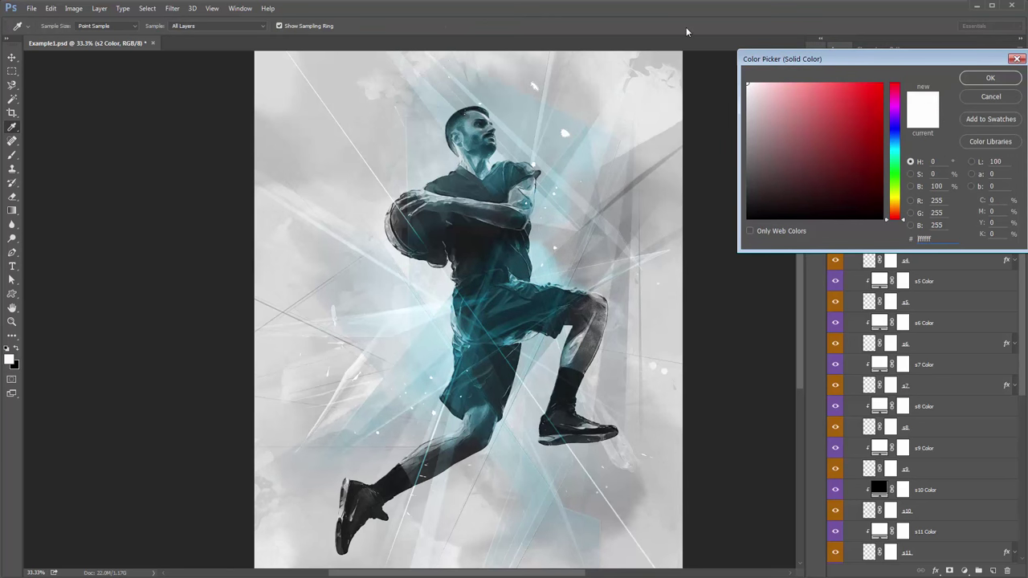
click(989, 97)
scroll(884, 184, down, 3)
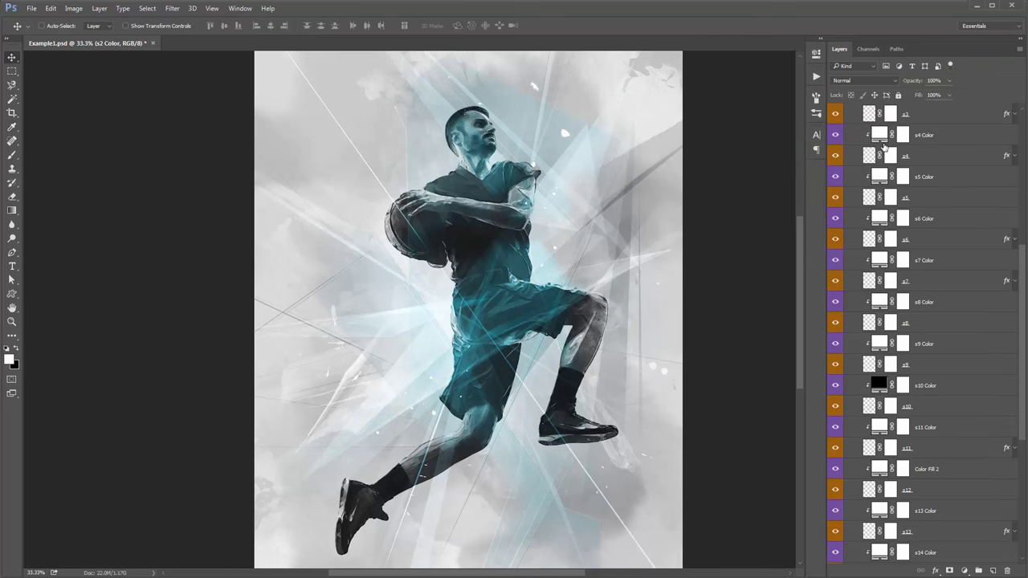
scroll(884, 148, up, 1)
- Preview new colours for the s4 and s5 Color fills, leaving both white
double_click(880, 156)
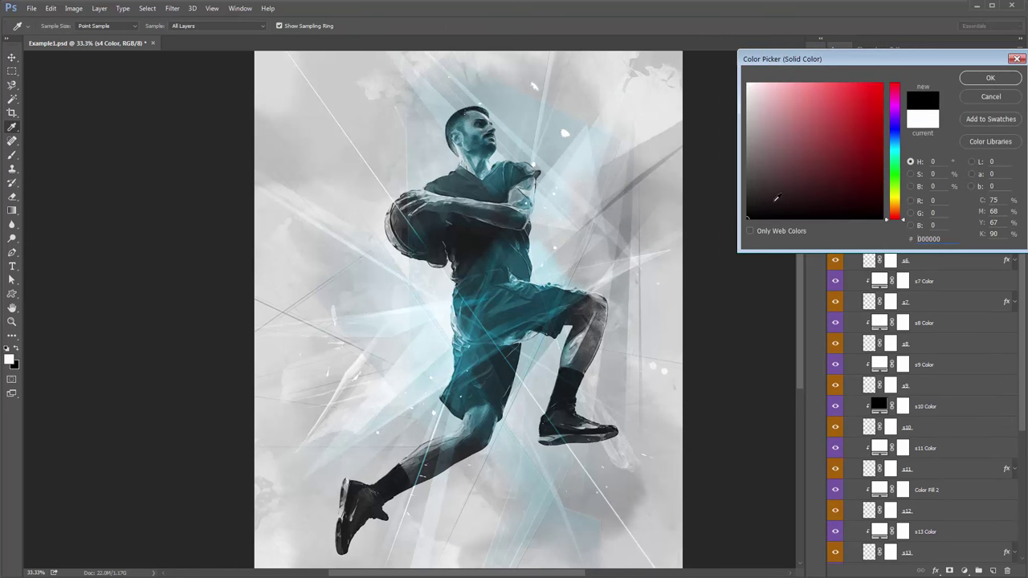
drag(777, 197, 708, 2)
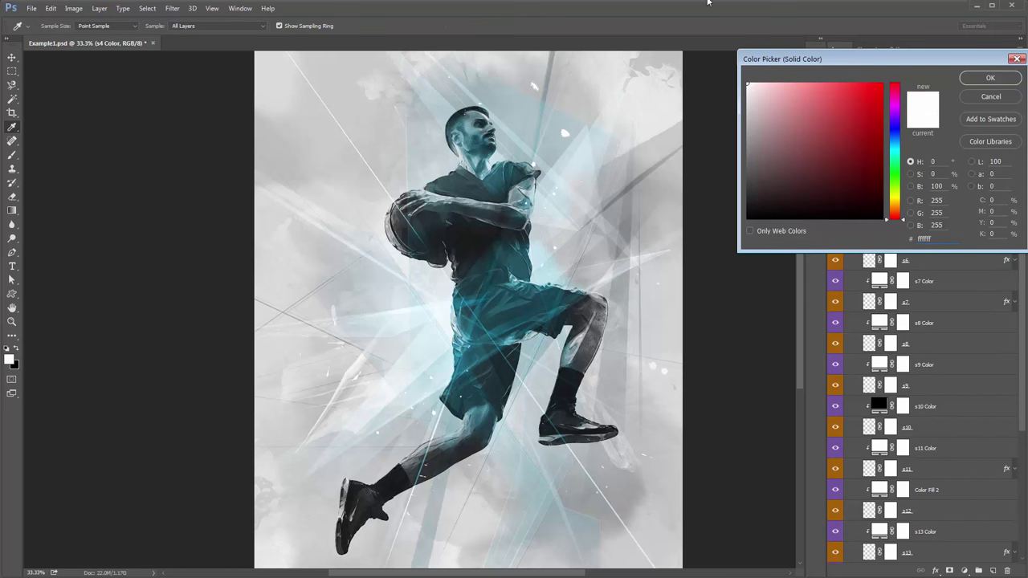
click(990, 96)
double_click(881, 197)
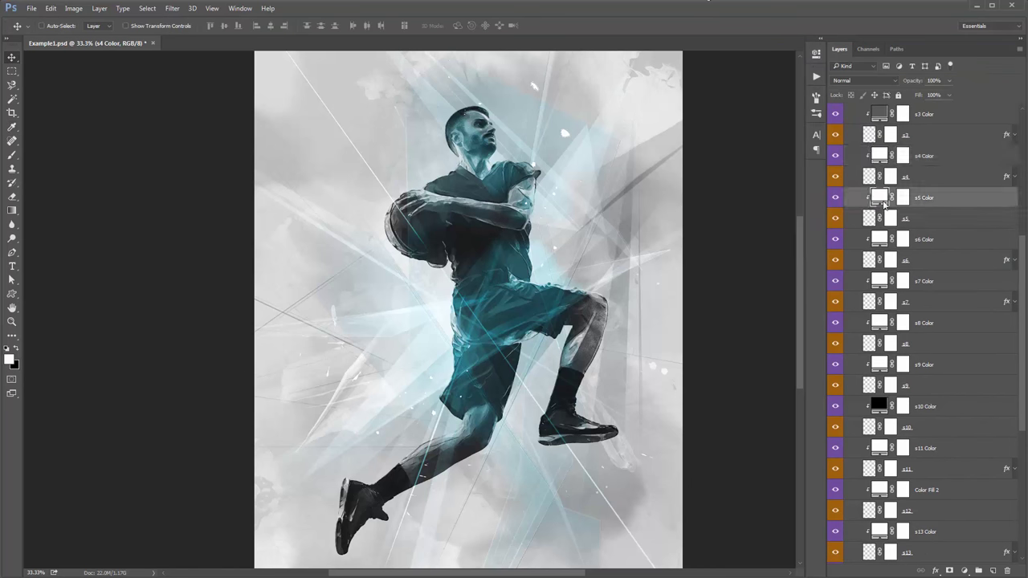
click(748, 217)
drag(748, 197, 748, 84)
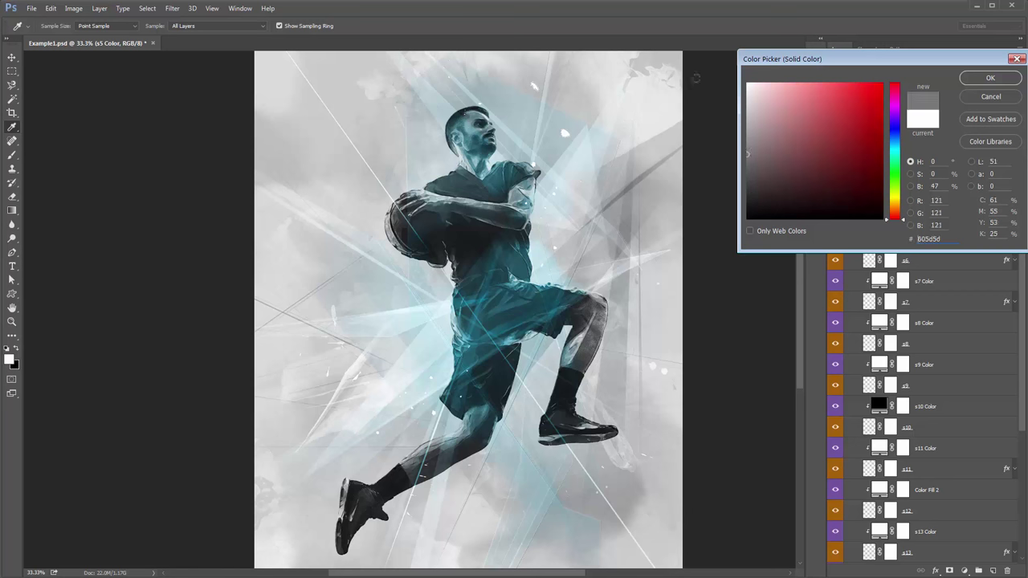
click(974, 101)
- Set the s6 Color fill to mid grey 979797
double_click(881, 235)
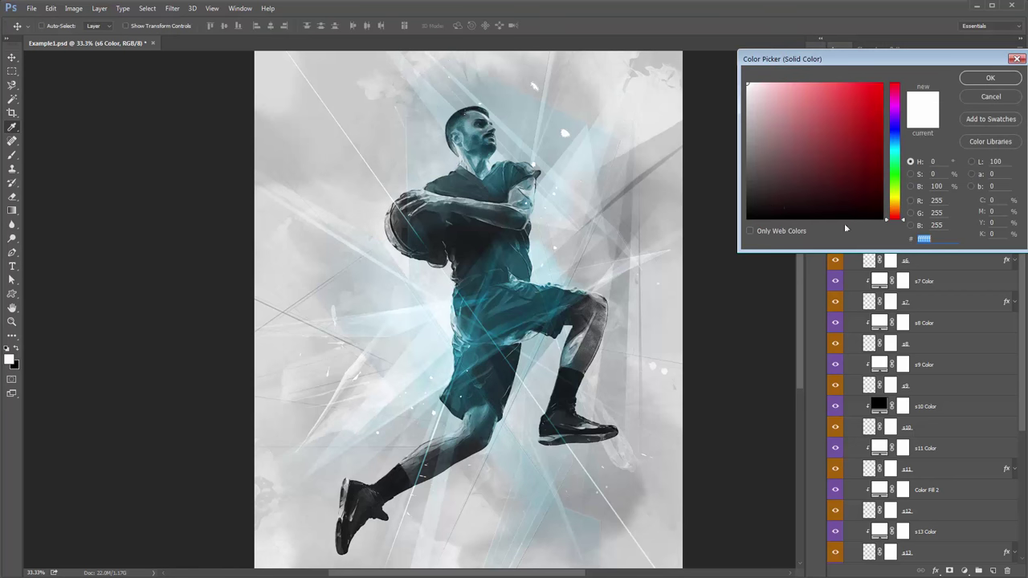
text(000000)
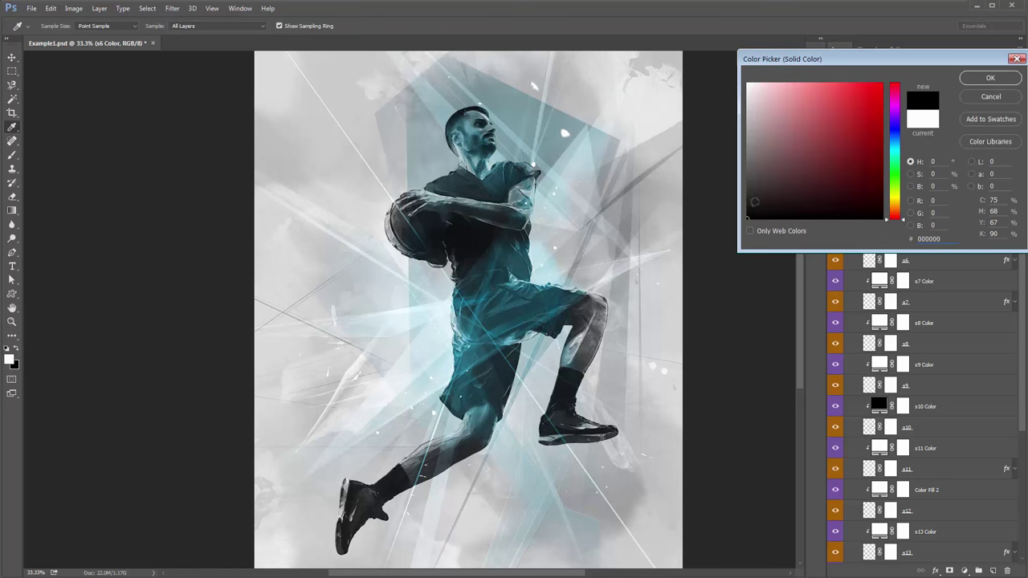
drag(763, 193, 729, 148)
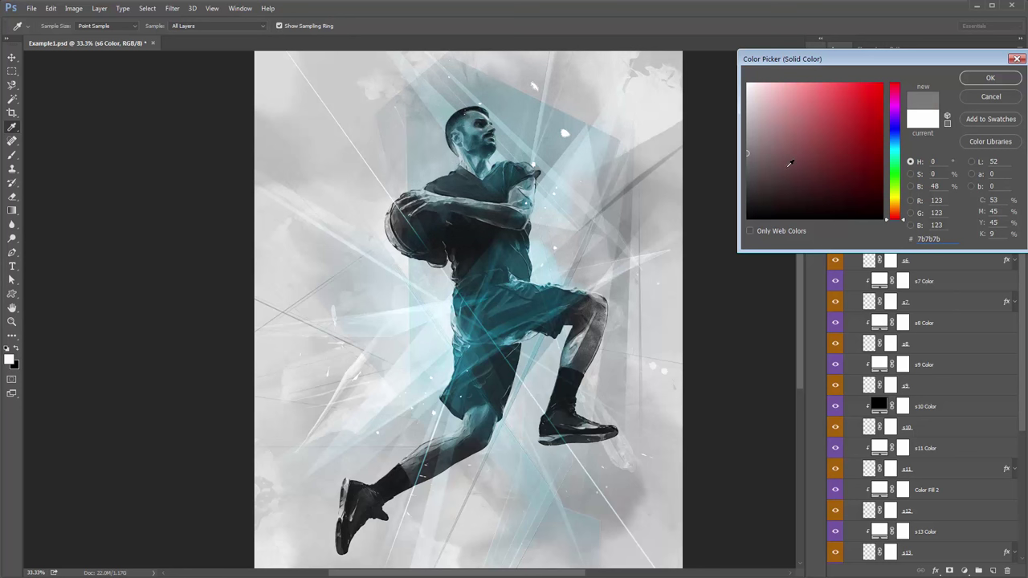
drag(790, 163, 739, 52)
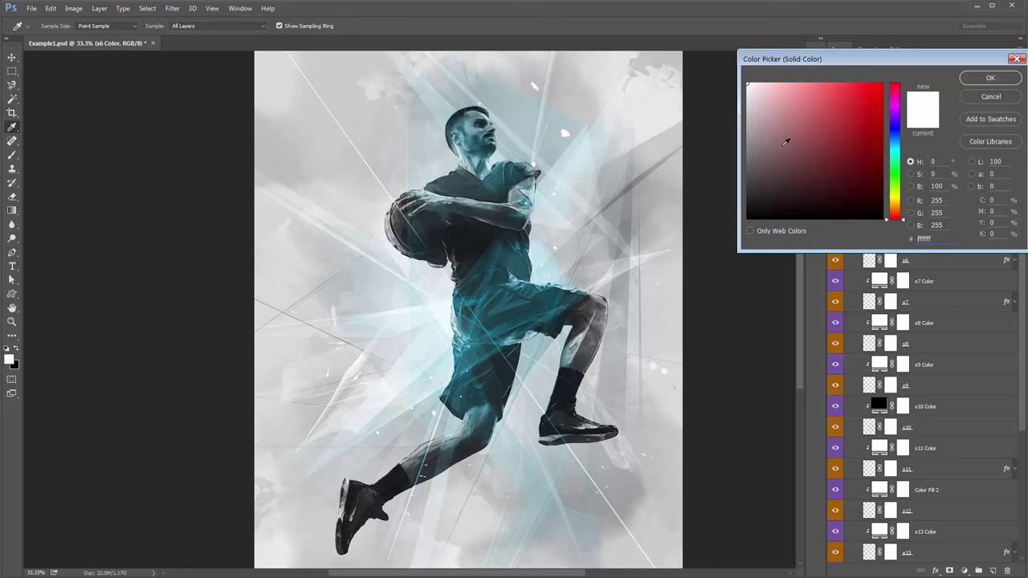
mouse_move(785, 141)
mouse_down()
mouse_move(741, 147)
mouse_move(706, 134)
mouse_up()
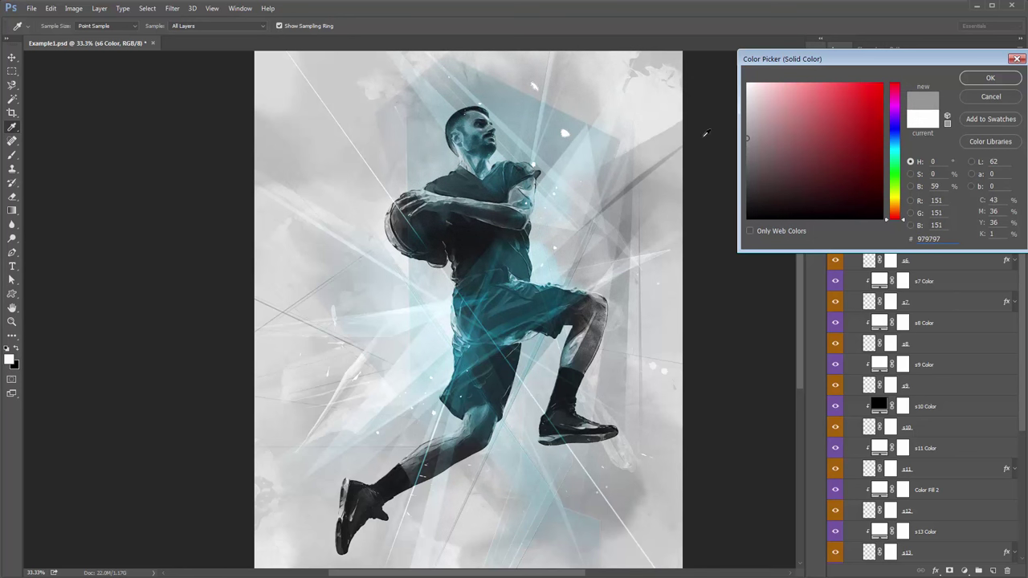
click(986, 80)
scroll(906, 279, down, 5)
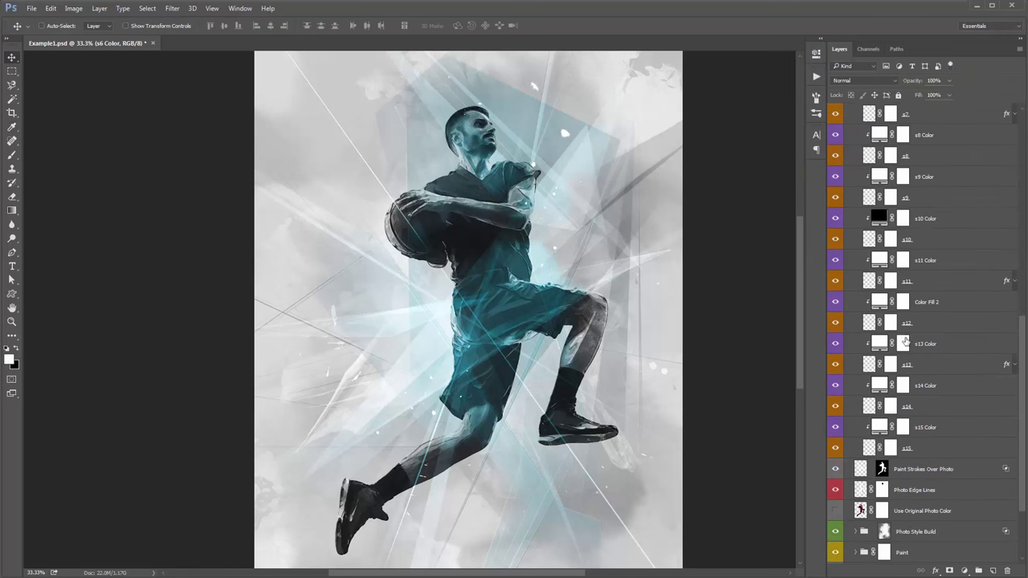
scroll(906, 339, up, 8)
scroll(906, 339, up, 5)
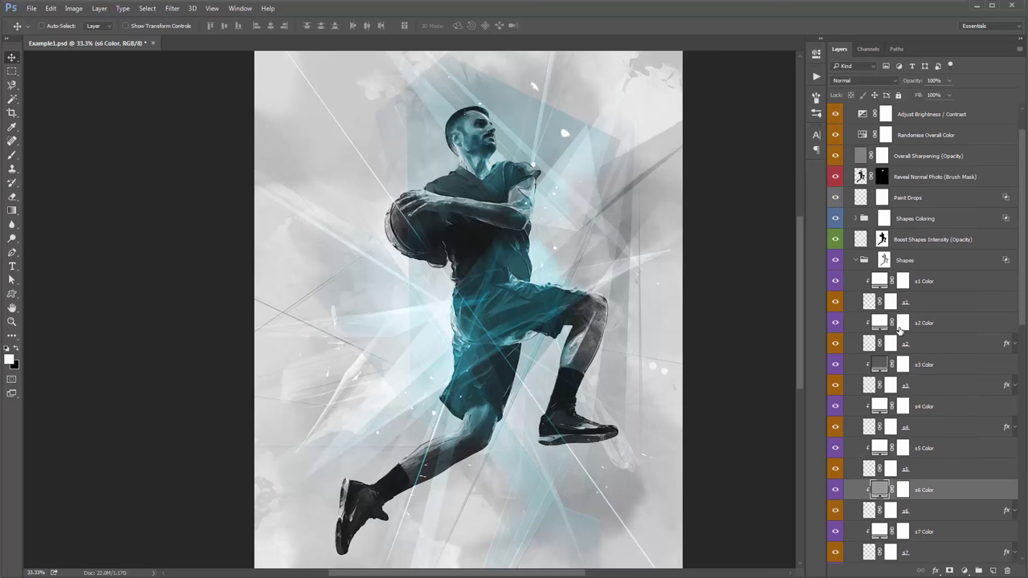
- Collapse Shapes, then select Shapes Coloring, Boost Shapes Intensity and Shapes together
click(856, 262)
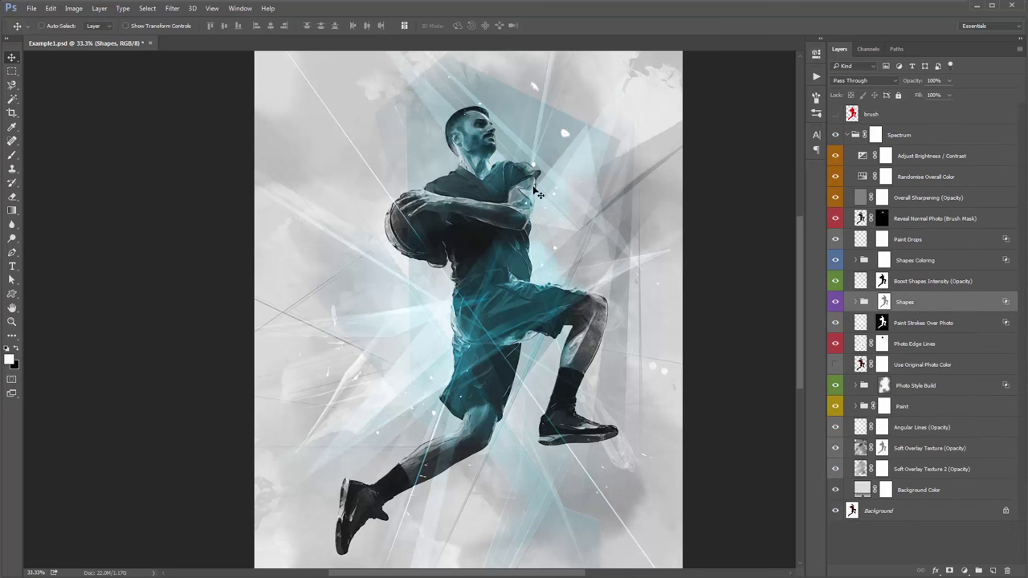
click(898, 259)
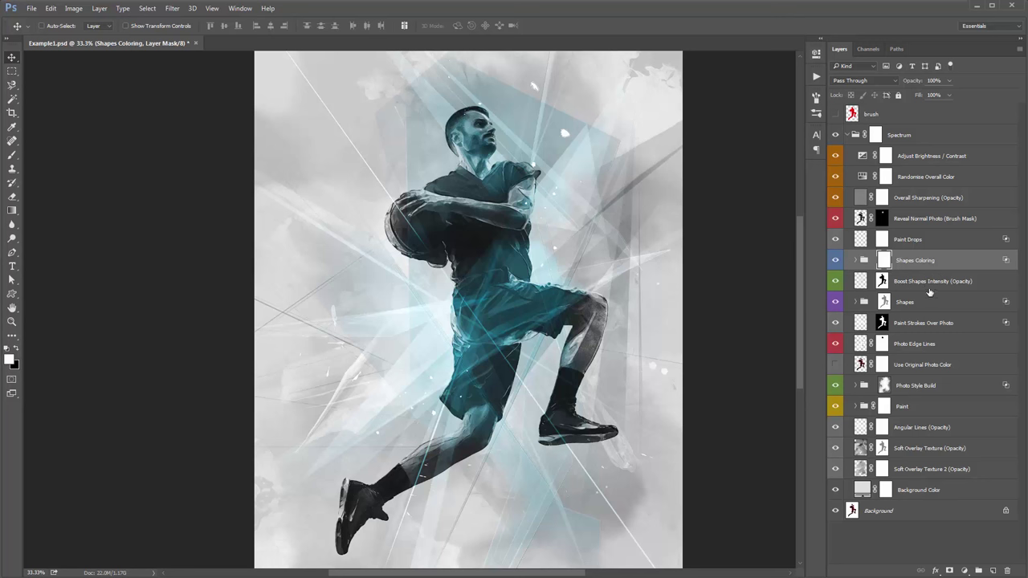
shift+click(931, 286)
shift+click(931, 302)
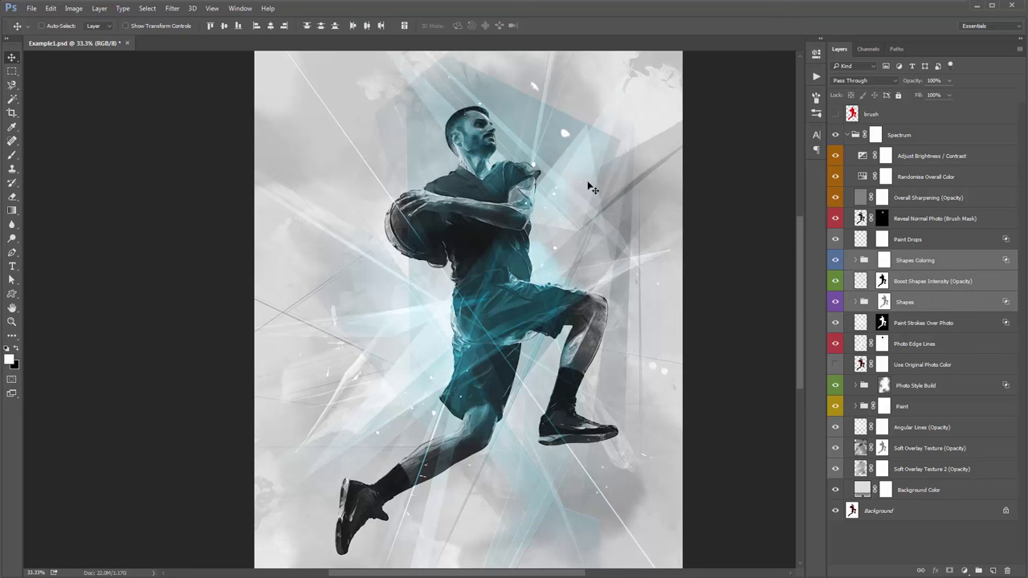
key(ctrl+minus)
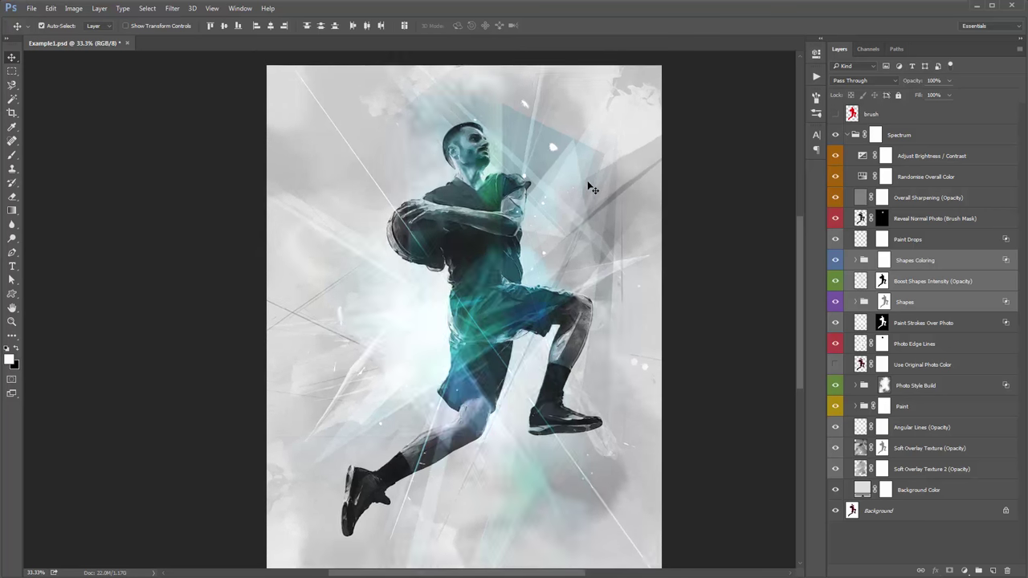
key(ctrl+minus)
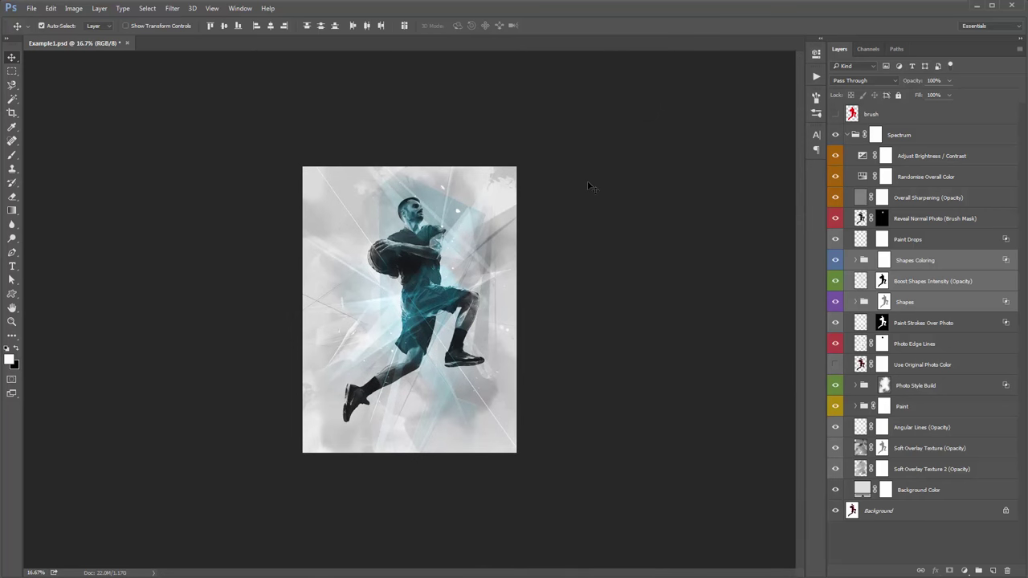
- Free-transform the selected shape layers, rotating them clockwise and shifting them up-right
key(ctrl+t)
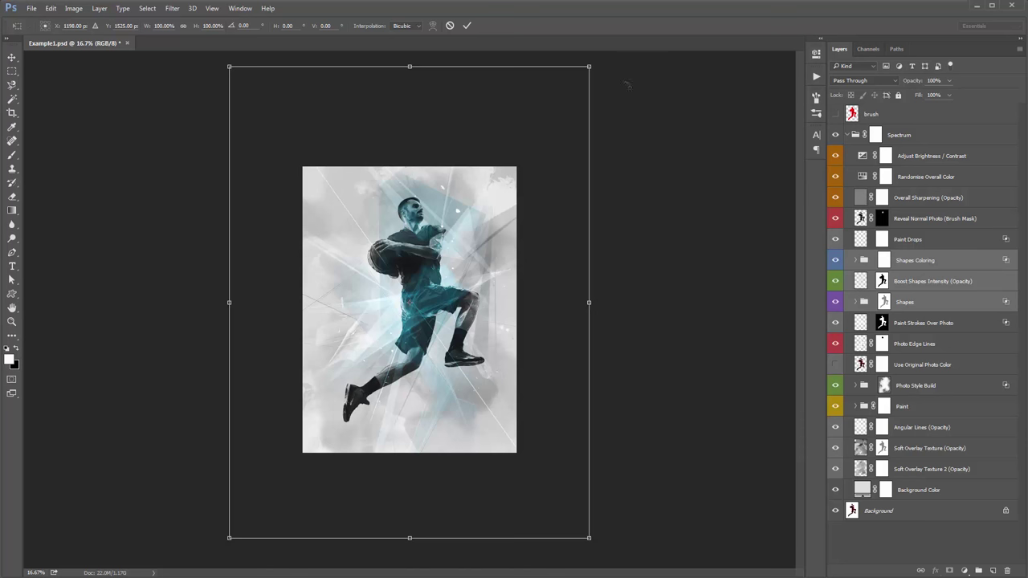
drag(638, 165, 487, 371)
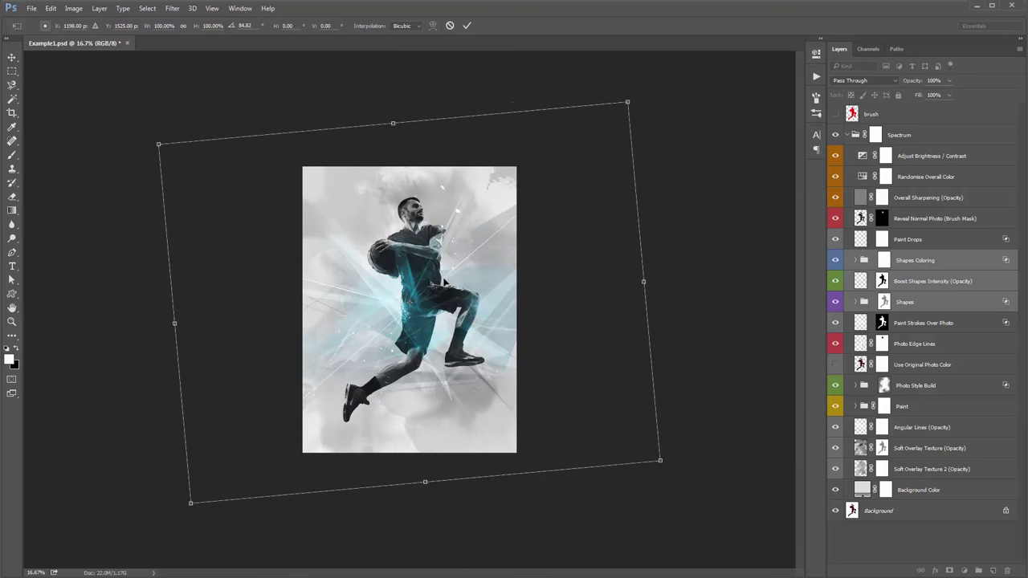
drag(444, 281, 452, 255)
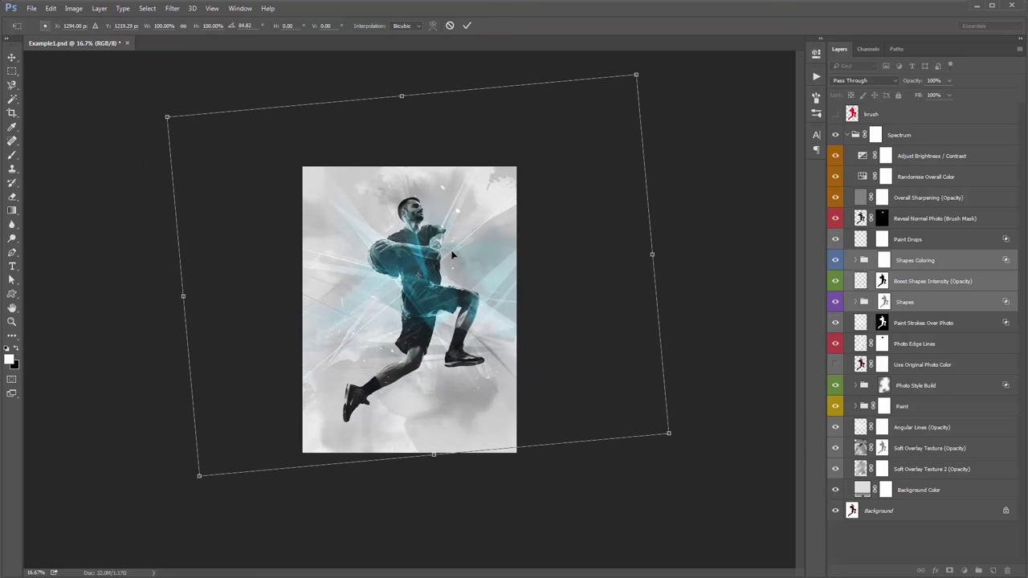
drag(636, 315, 424, 337)
key(Return)
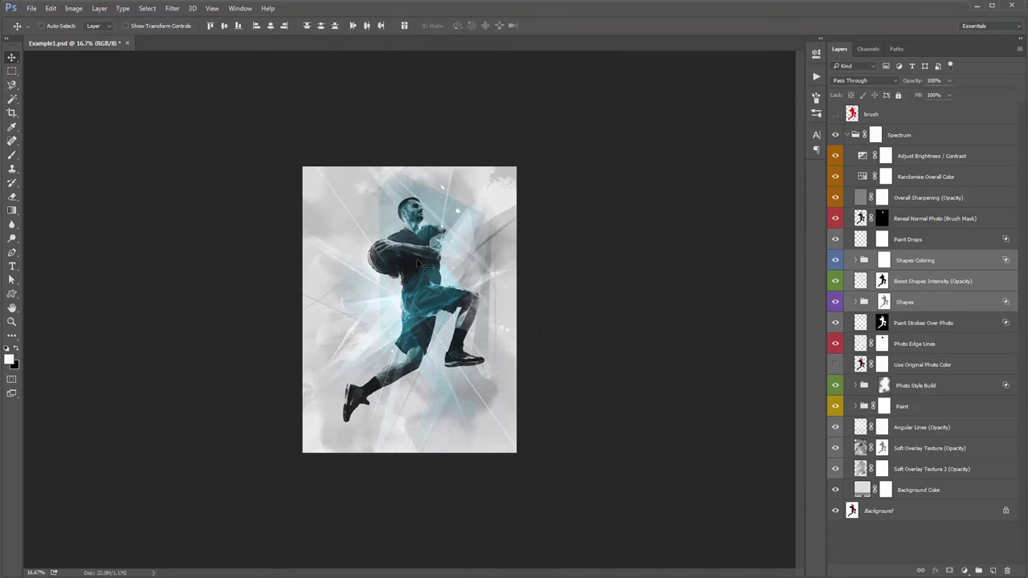
- Rotate the shape layers strongly counter-clockwise, apply, and zoom in on the poster
key(ctrl+t)
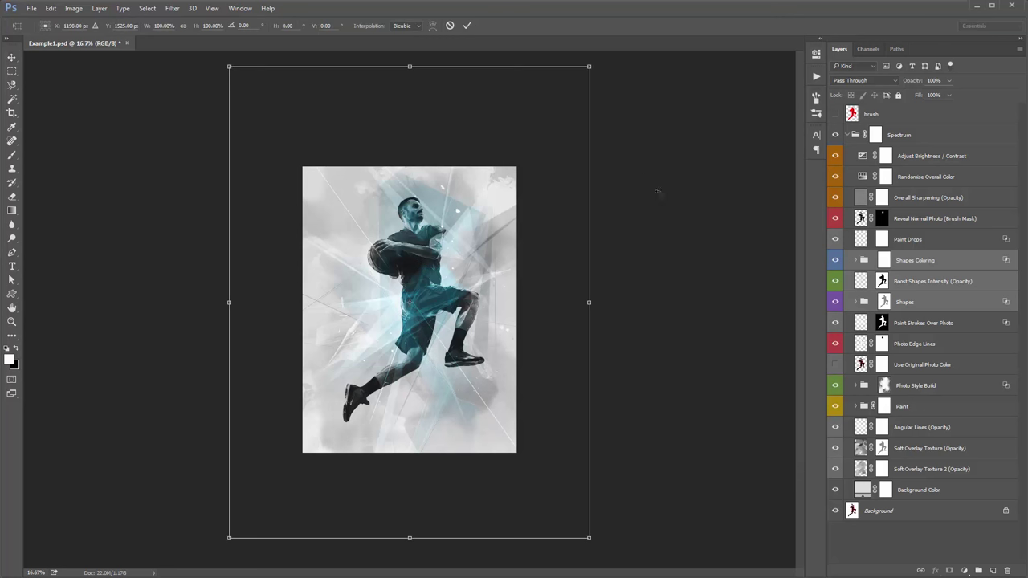
drag(646, 187, 176, 269)
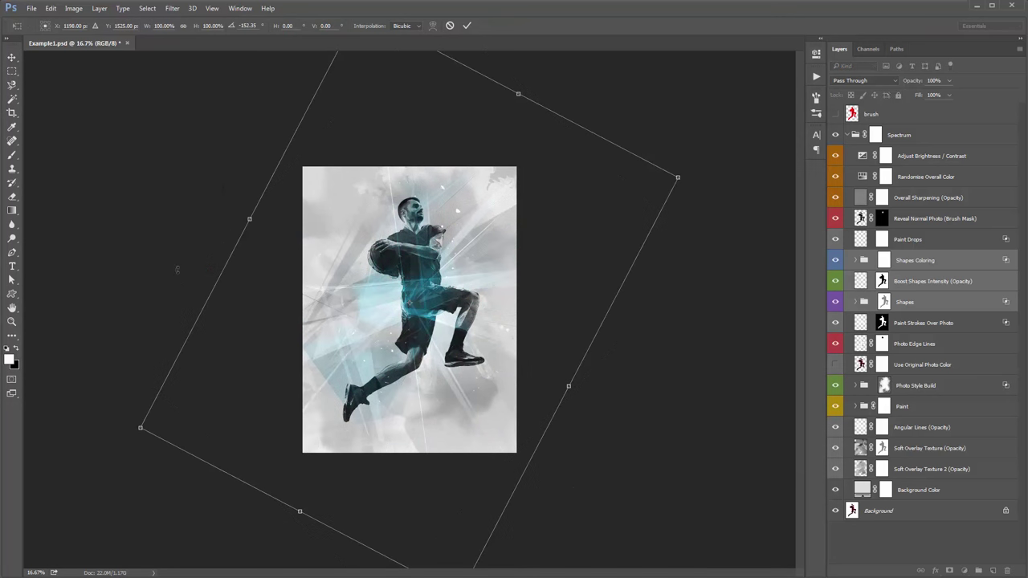
key(Return)
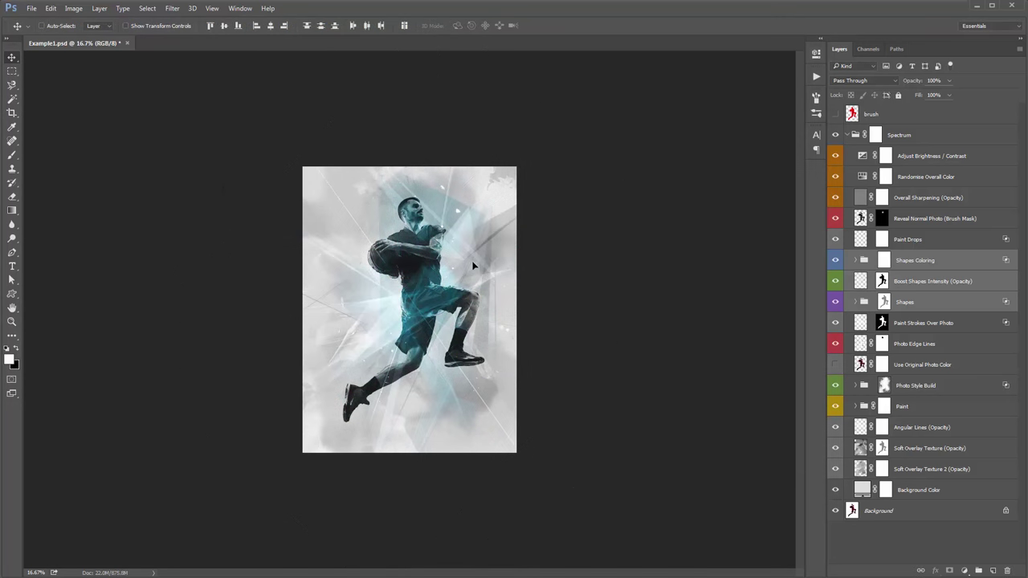
key(z)
click(475, 281)
- With the Move tool, select the Shapes group in the Layers panel
click(476, 281)
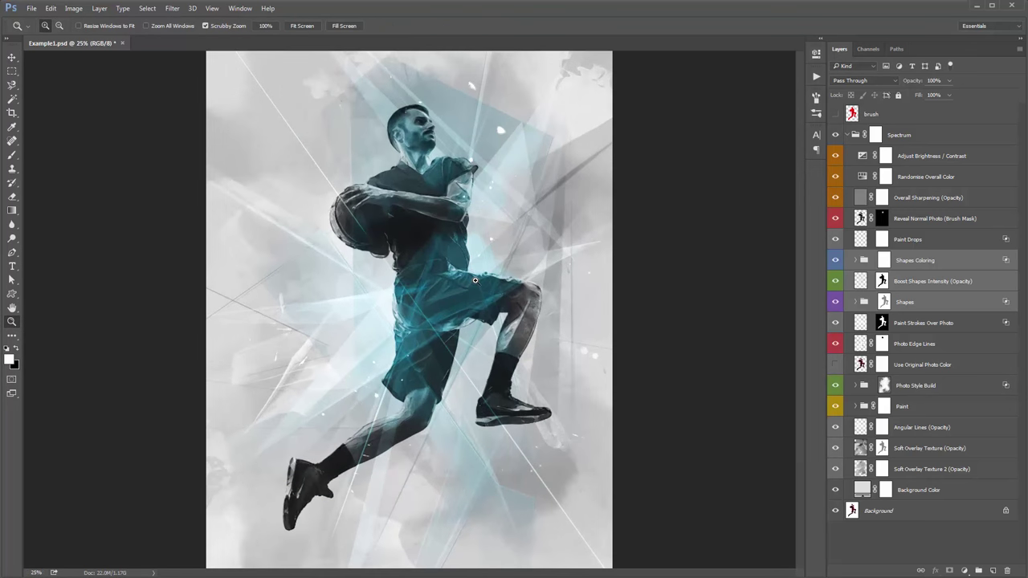
key(v)
click(922, 284)
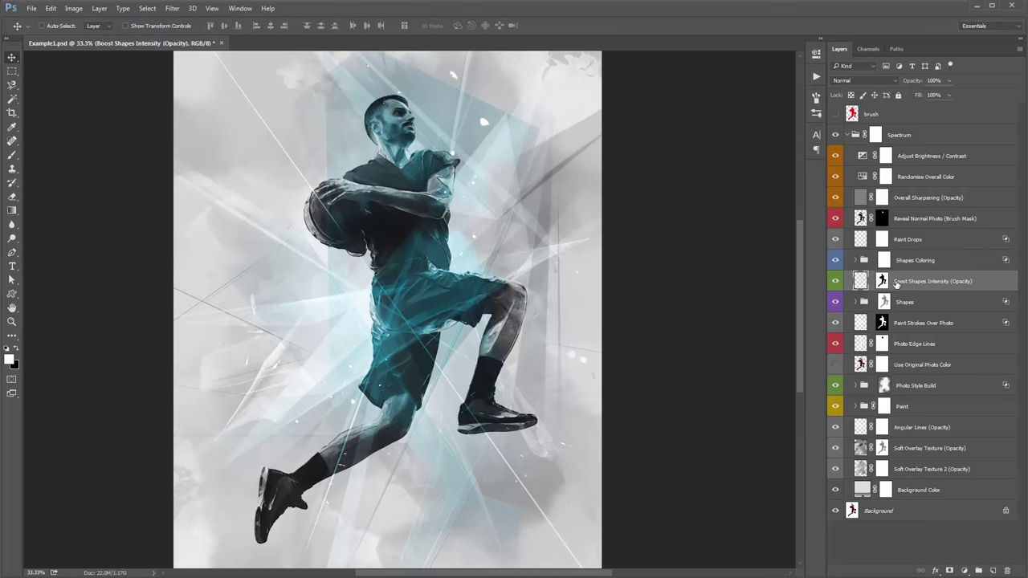
click(905, 303)
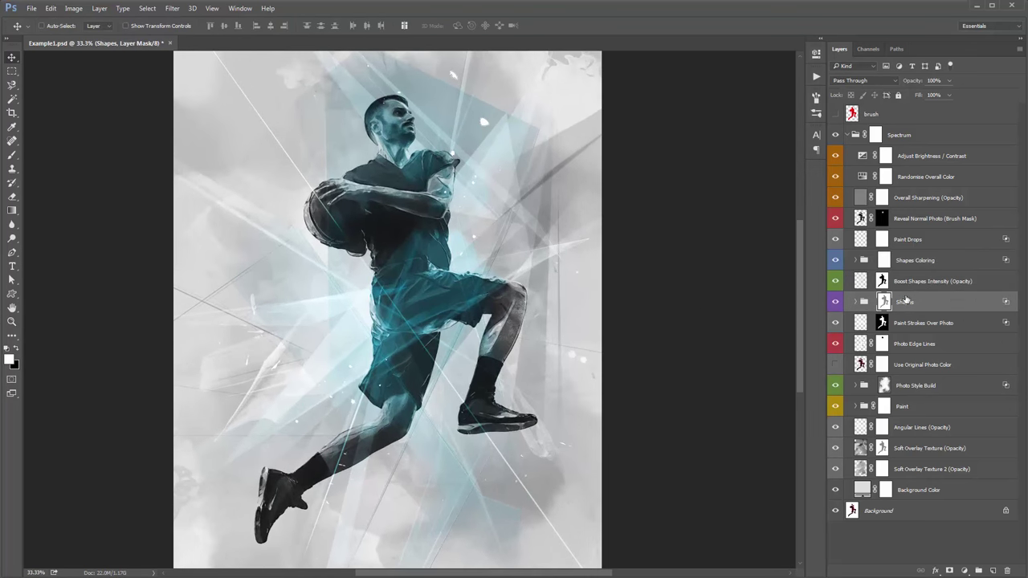
click(913, 284)
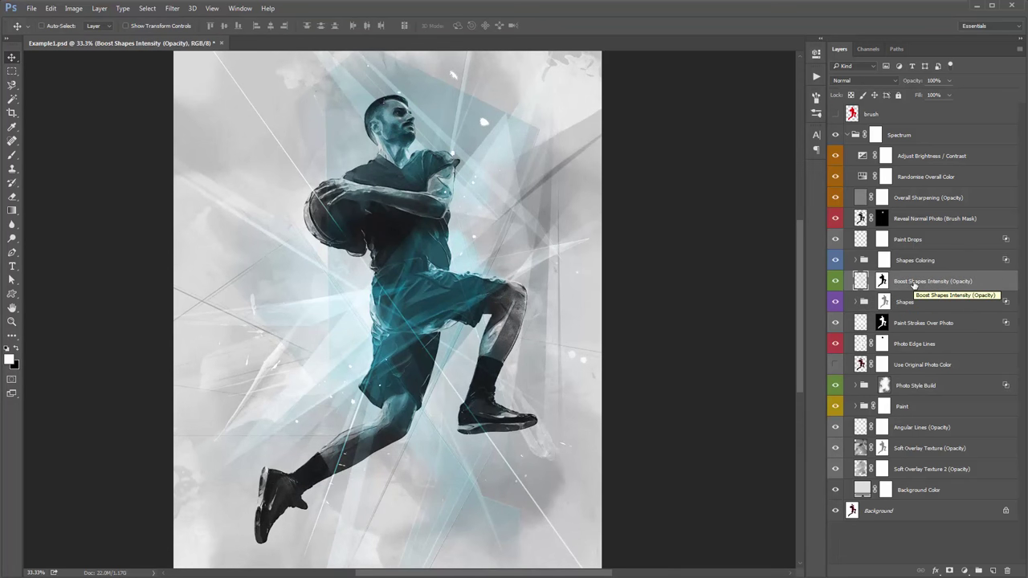
click(921, 306)
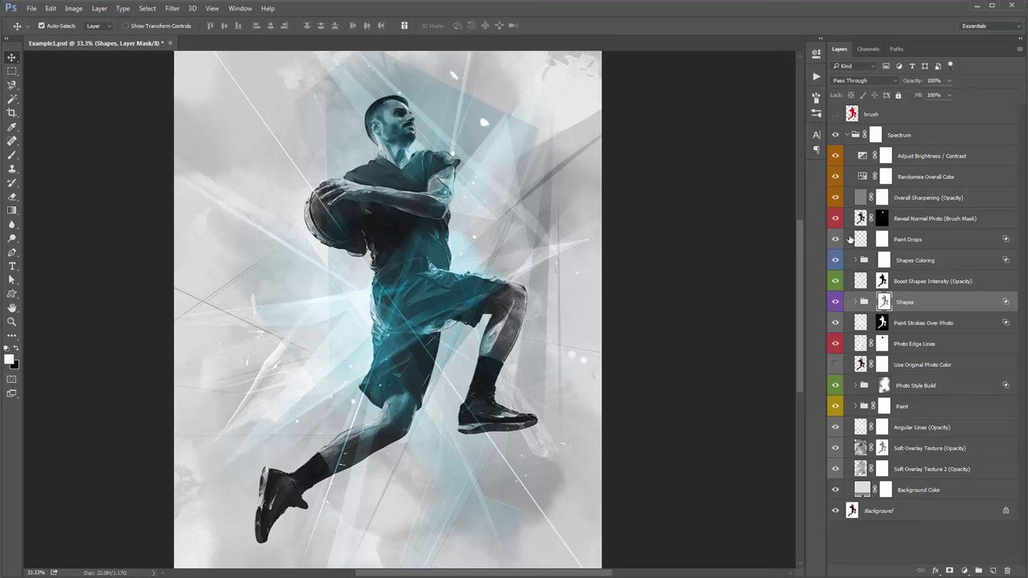
key(ctrl+minus)
- Rotate the Shapes group content about −38° with Free Transform and commit it
key(ctrl+t)
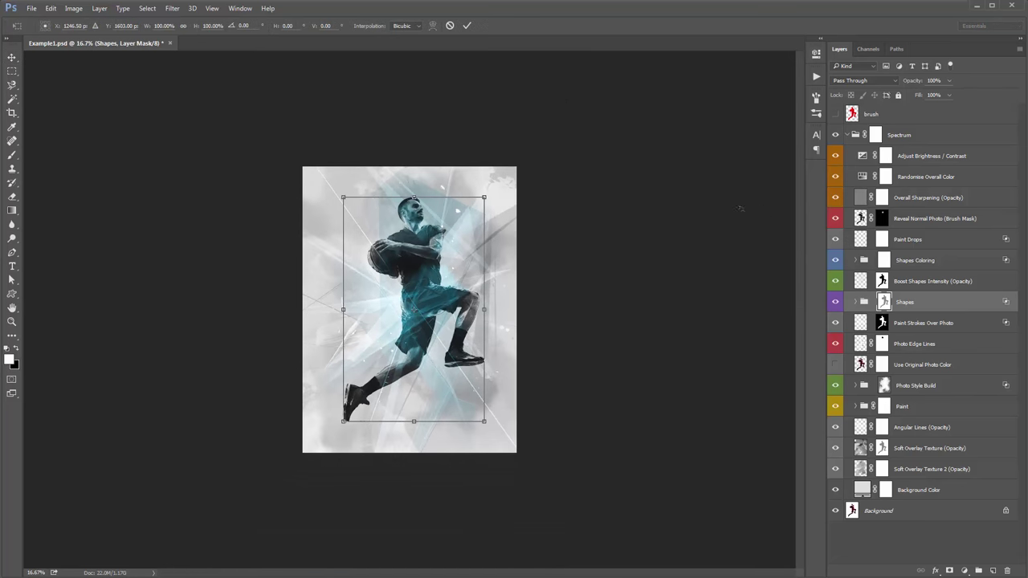
drag(741, 209, 685, 316)
key(Return)
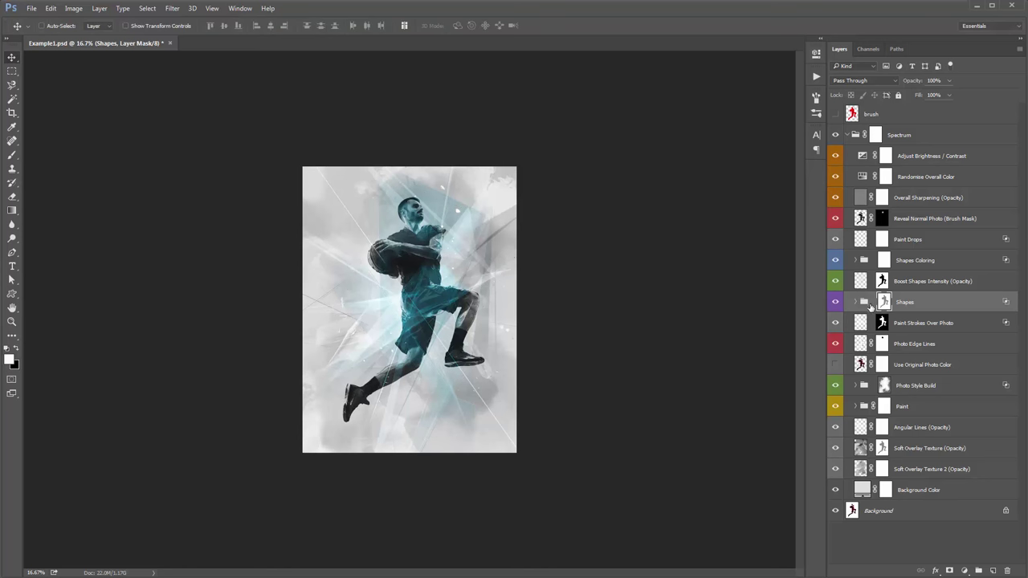
click(866, 302)
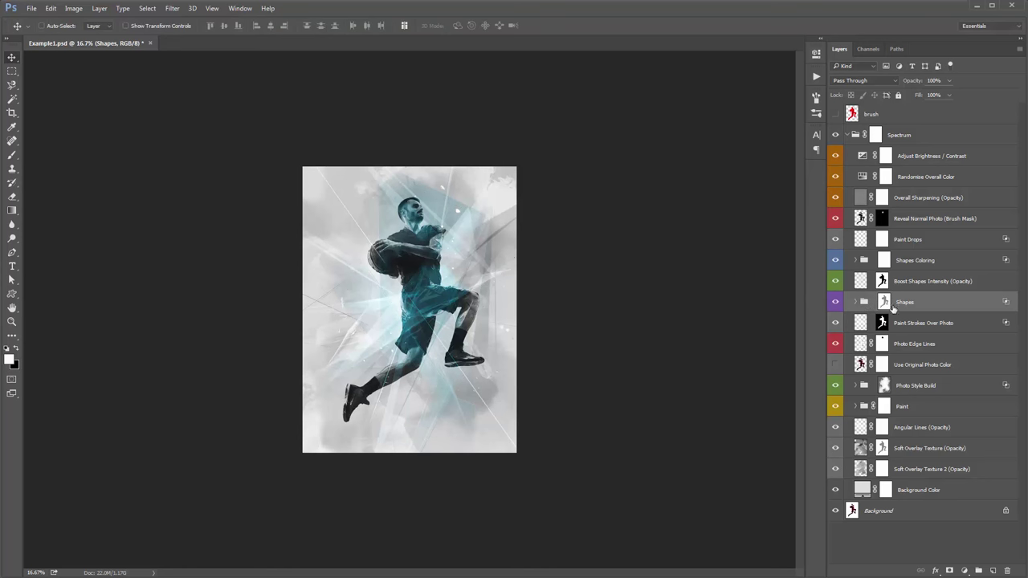
key(ctrl+t)
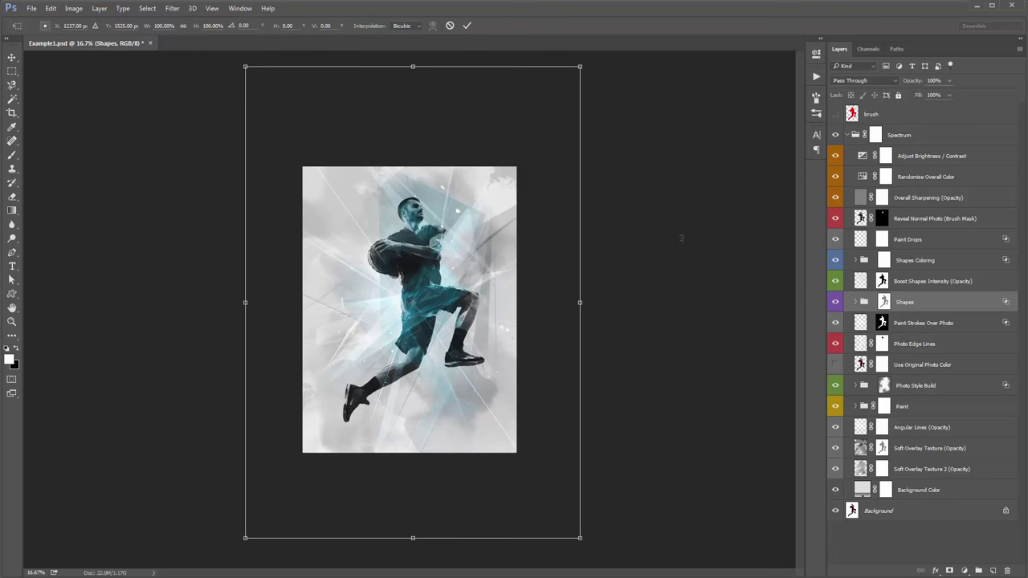
drag(682, 239, 526, 125)
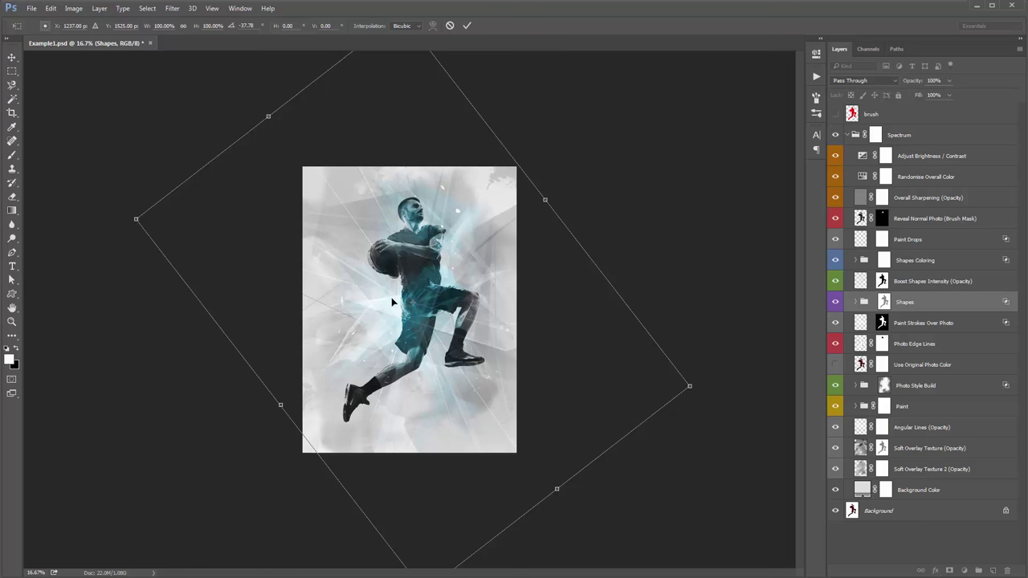
key(Return)
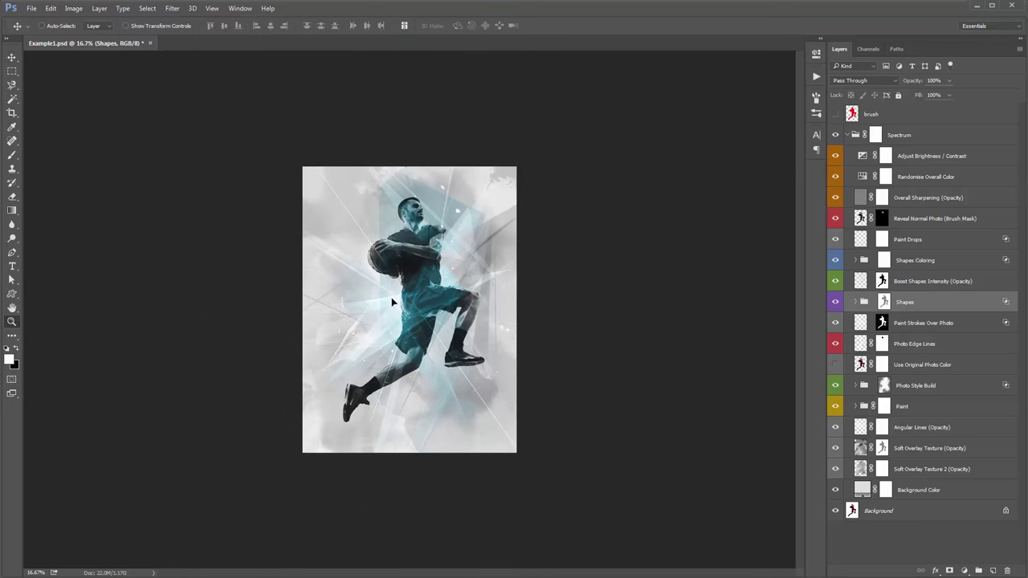
key(ctrl+plus)
click(930, 267)
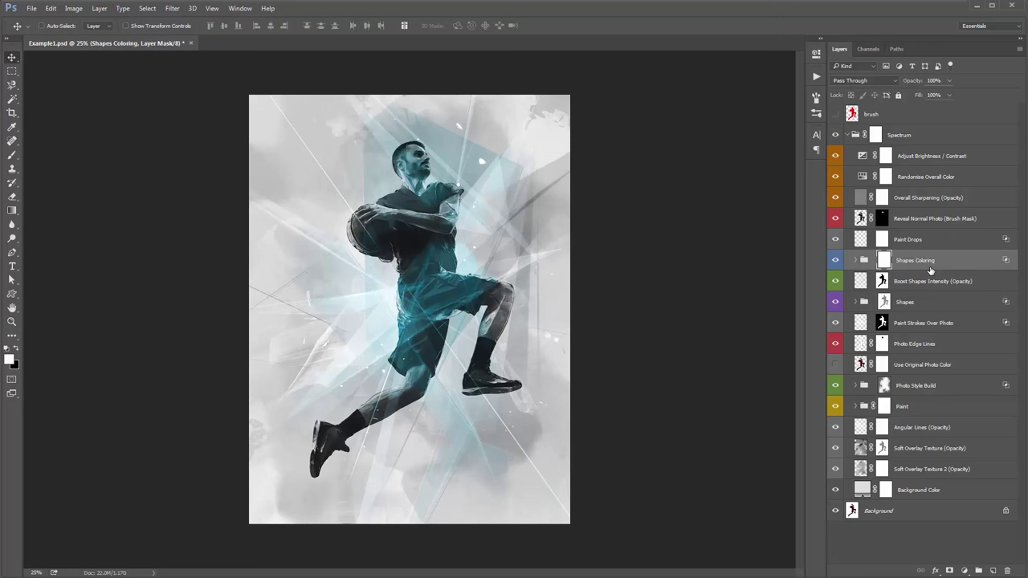
click(928, 300)
click(928, 265)
click(856, 260)
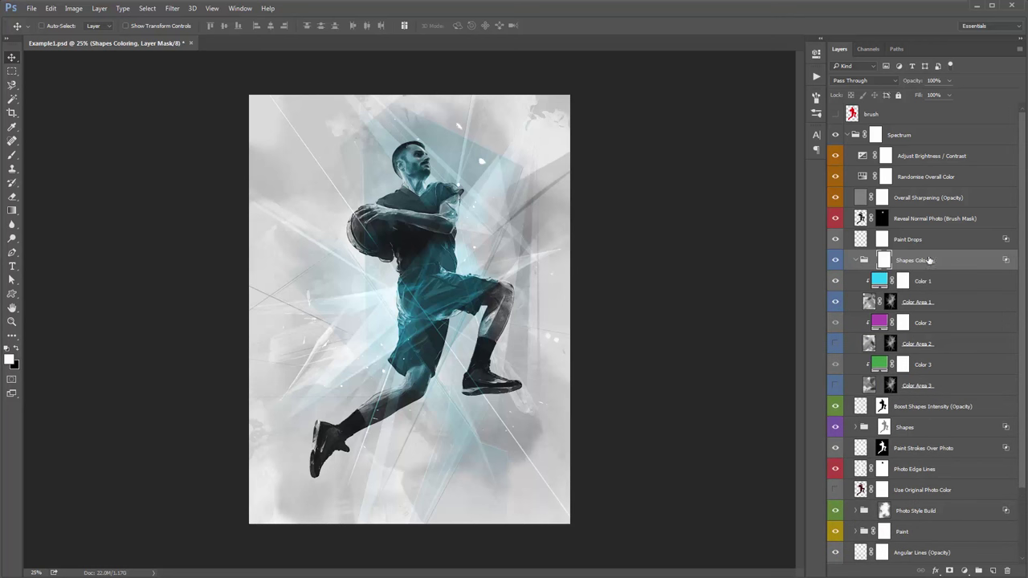
click(857, 260)
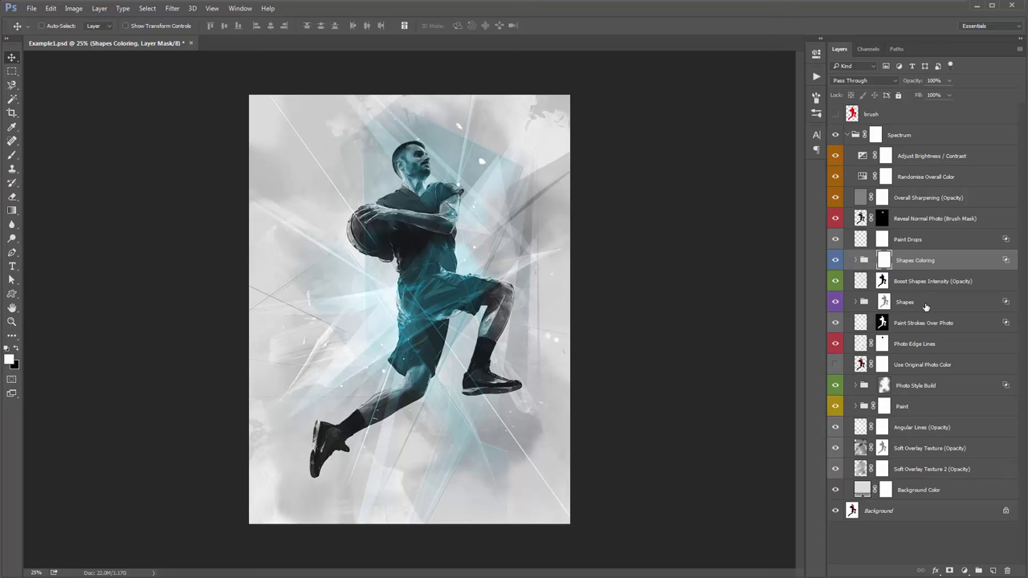
click(857, 260)
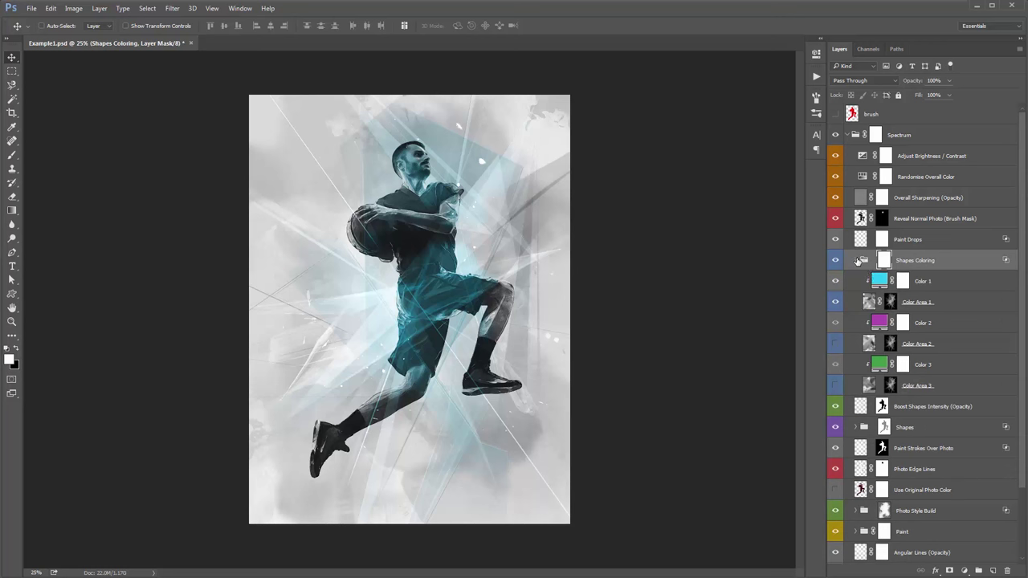
click(925, 304)
click(932, 340)
click(932, 287)
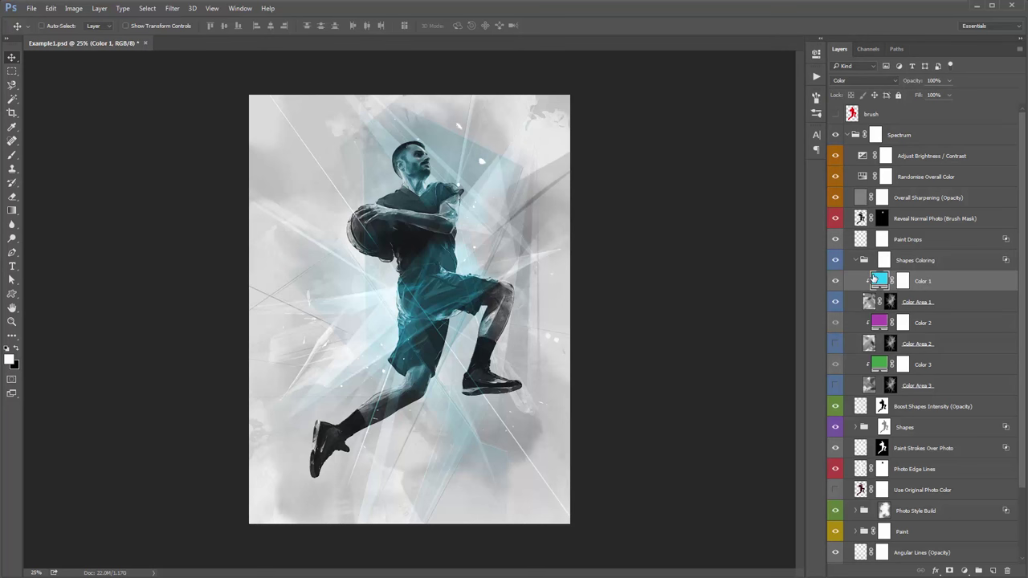
double_click(877, 278)
click(899, 80)
drag(900, 81, 904, 72)
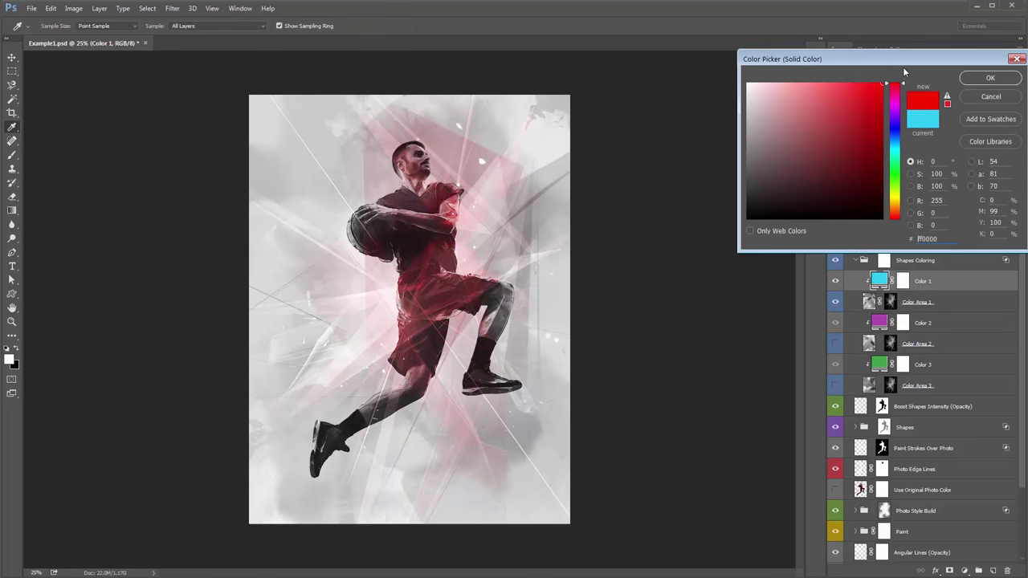
click(984, 100)
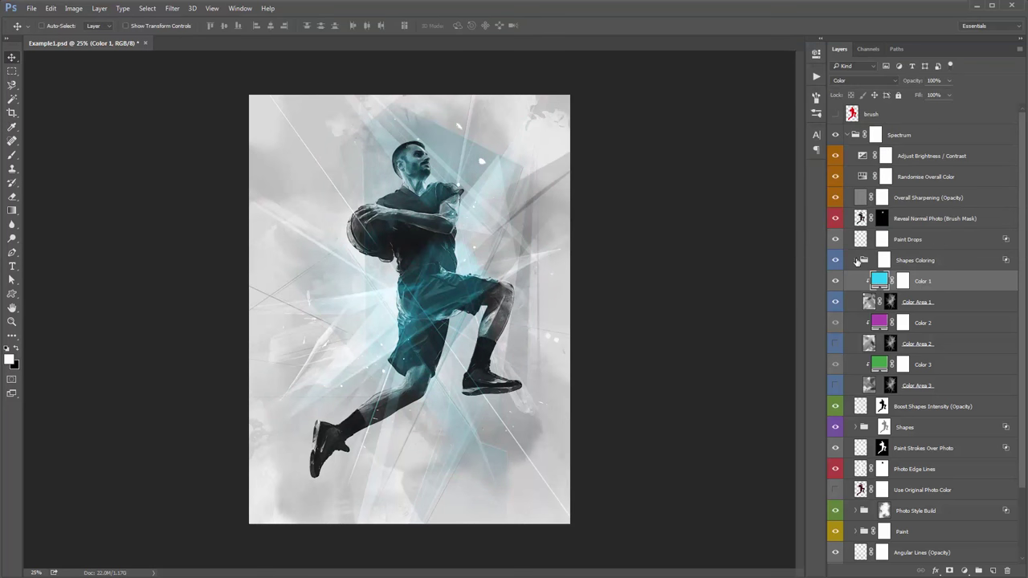
click(857, 260)
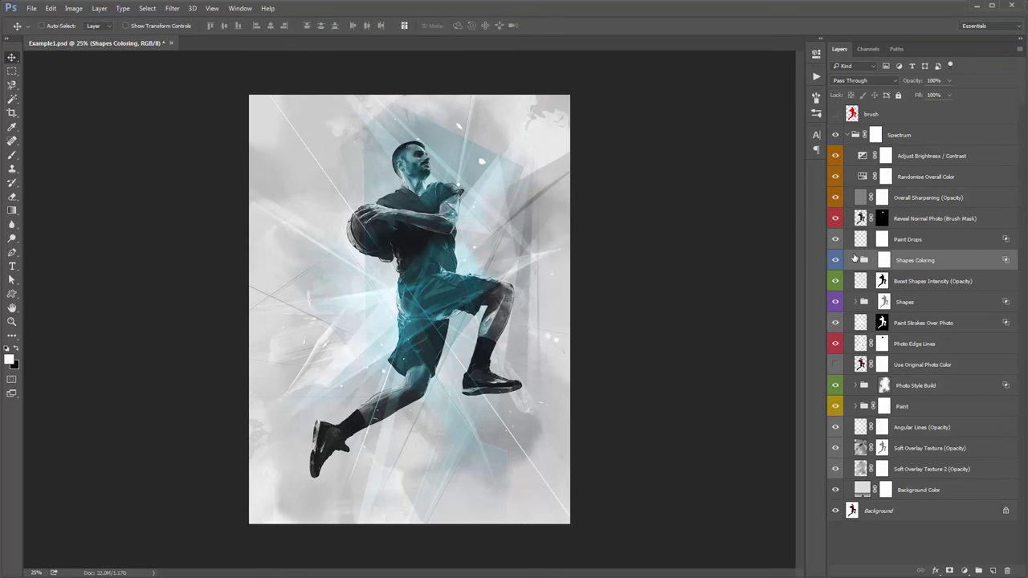
click(944, 283)
click(940, 305)
click(922, 265)
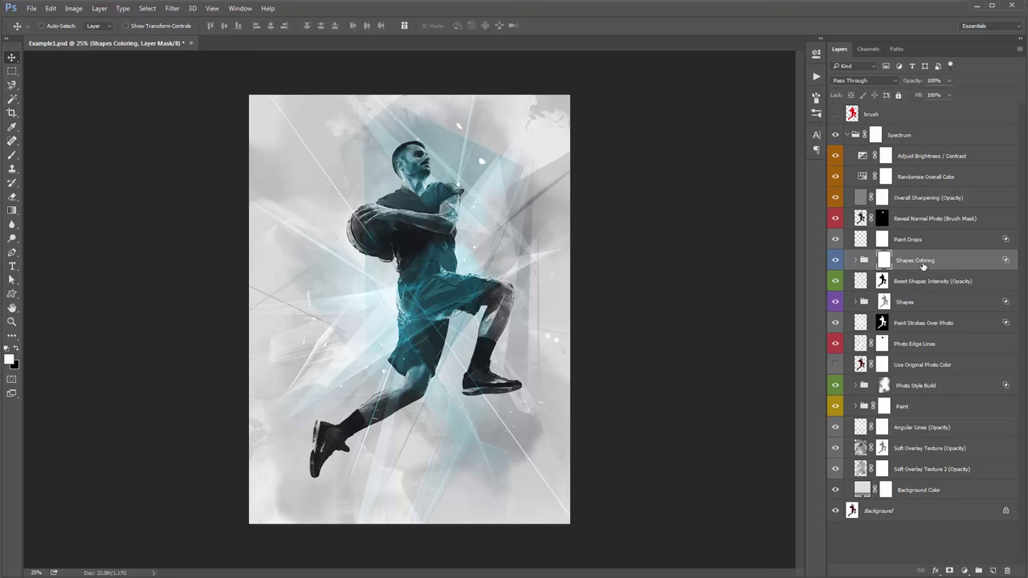
click(922, 303)
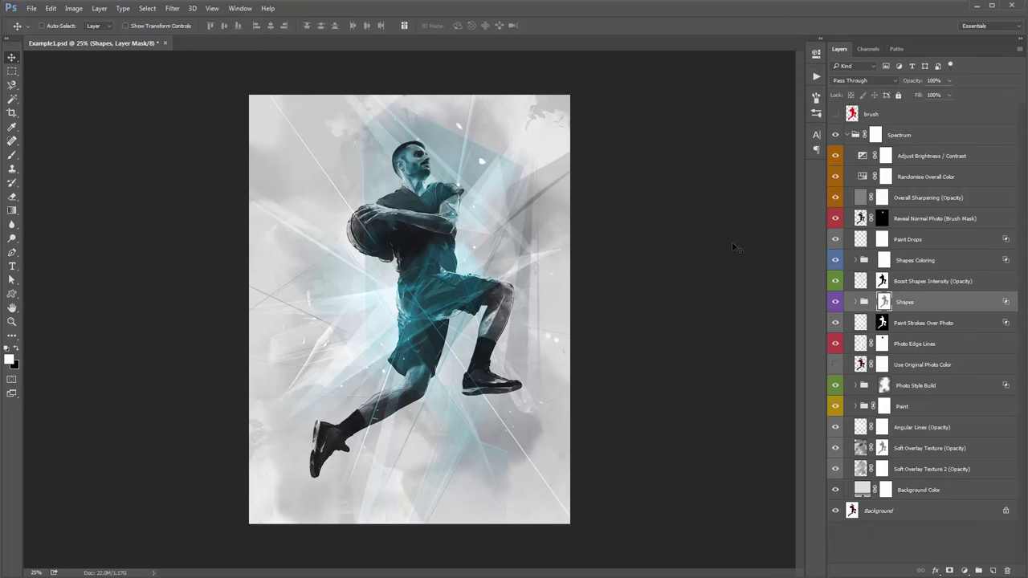
- Toggle the Paint Strokes Over Photo layer's visibility off and on to compare
click(920, 322)
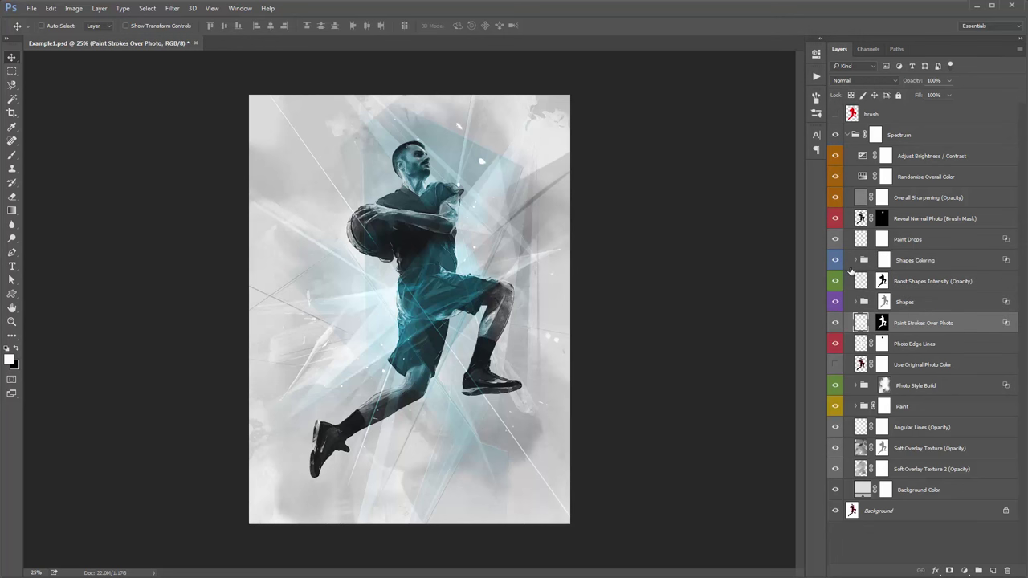
scroll(454, 227, up, 2)
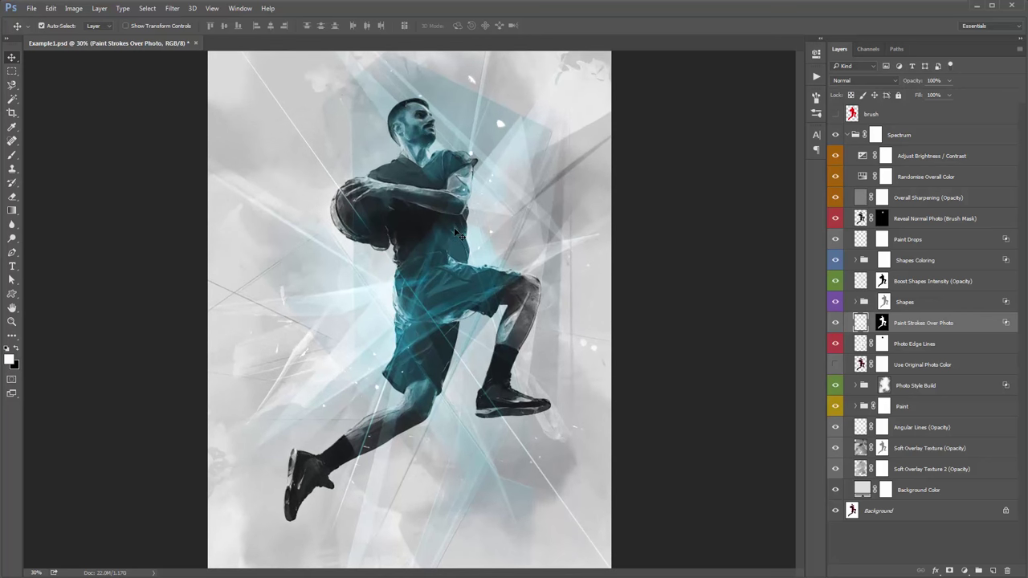
scroll(454, 228, up, 1)
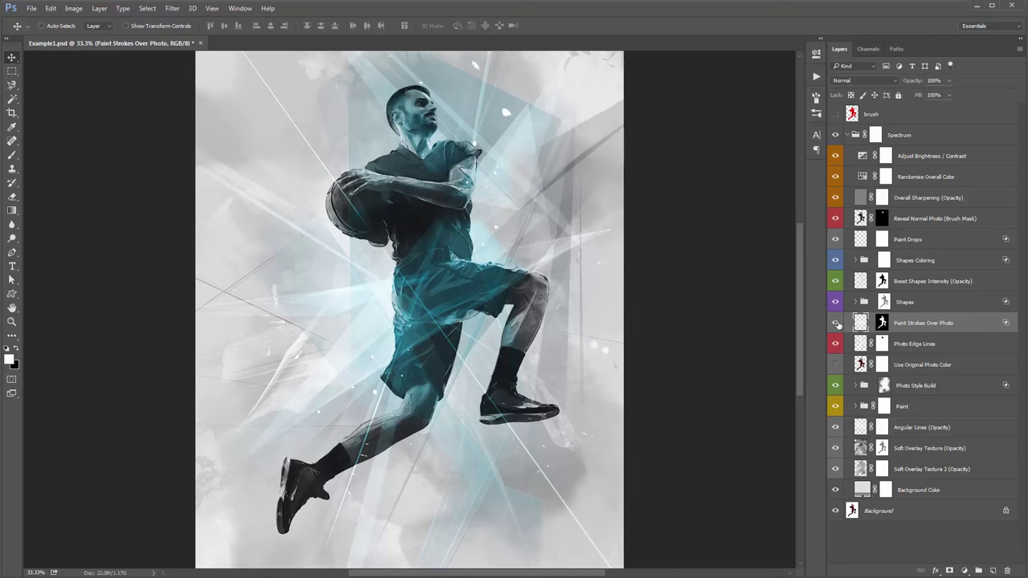
click(837, 323)
click(836, 323)
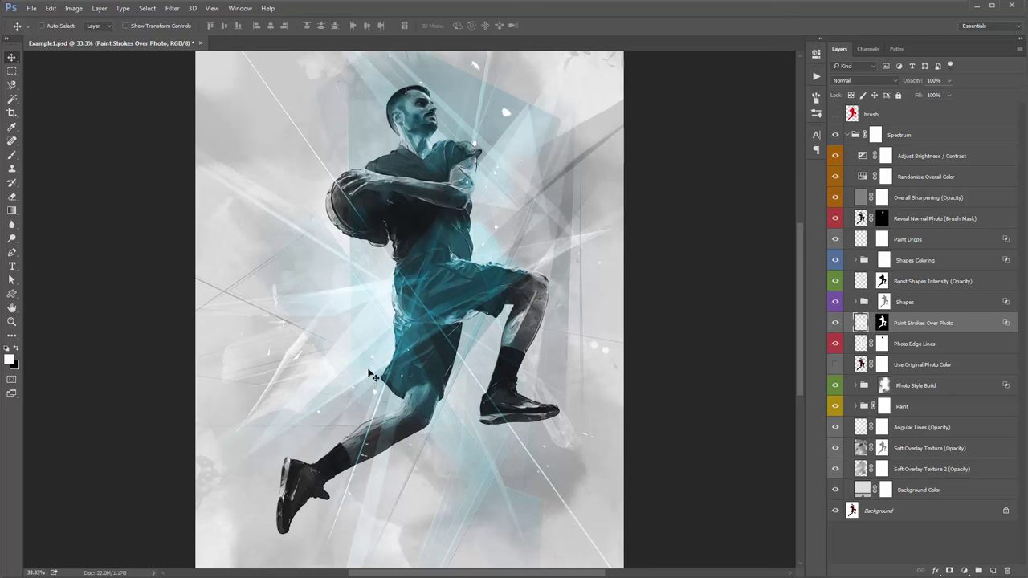
click(835, 323)
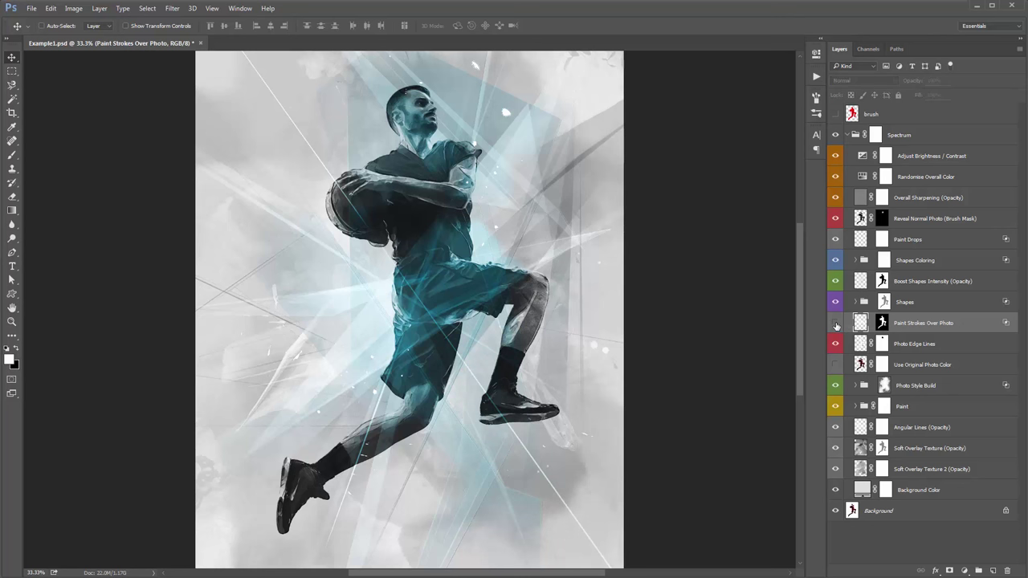
click(836, 323)
click(835, 323)
click(836, 323)
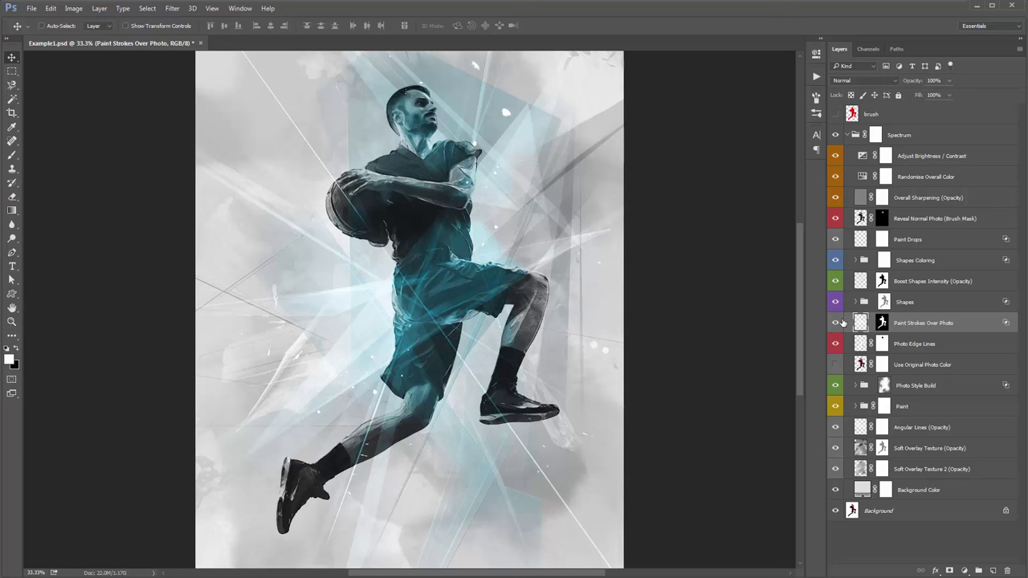
- Turn on the Use Original Photo Color layer to show the player's original red colours
click(941, 343)
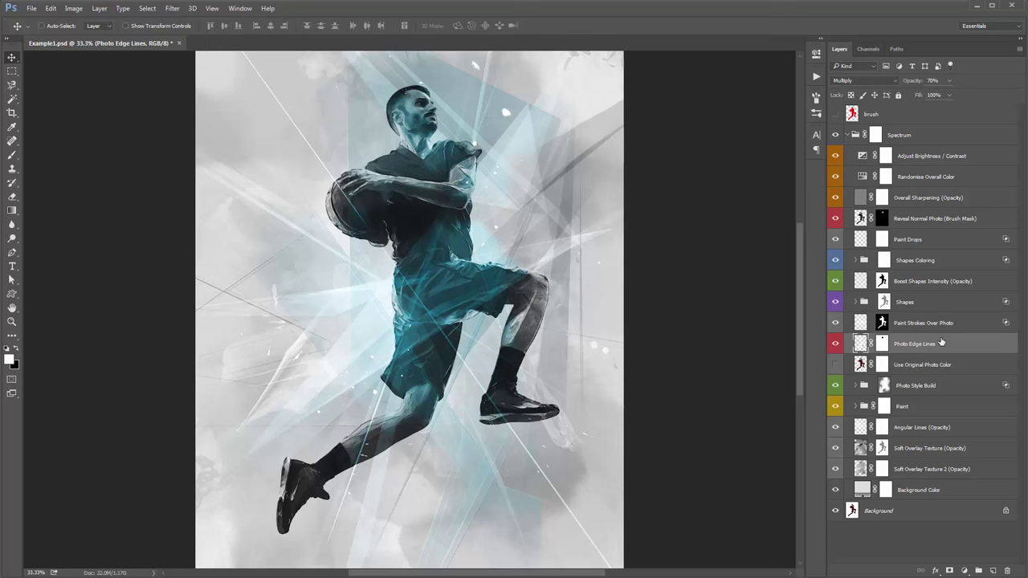
click(924, 365)
drag(586, 276, 599, 271)
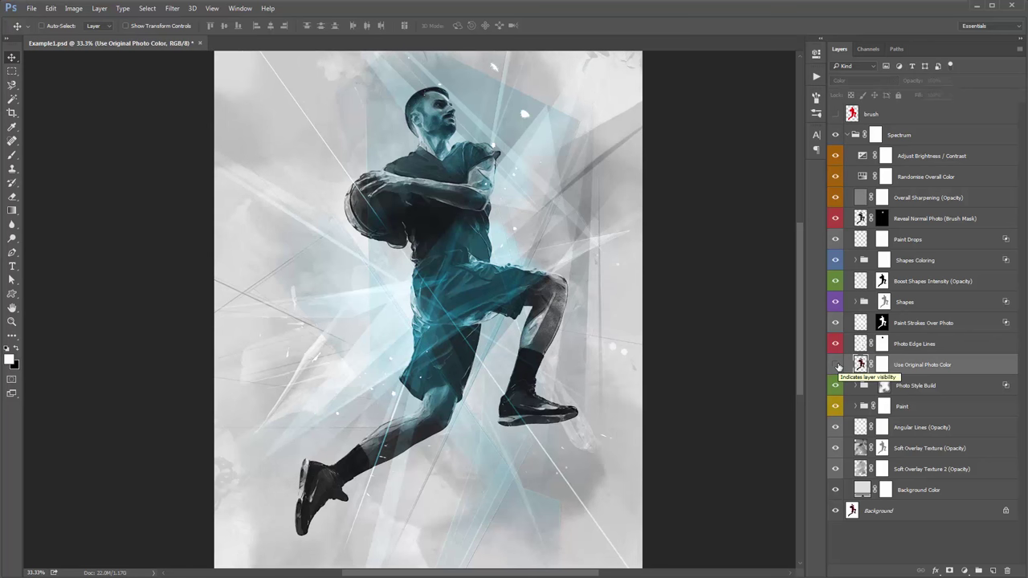
click(837, 366)
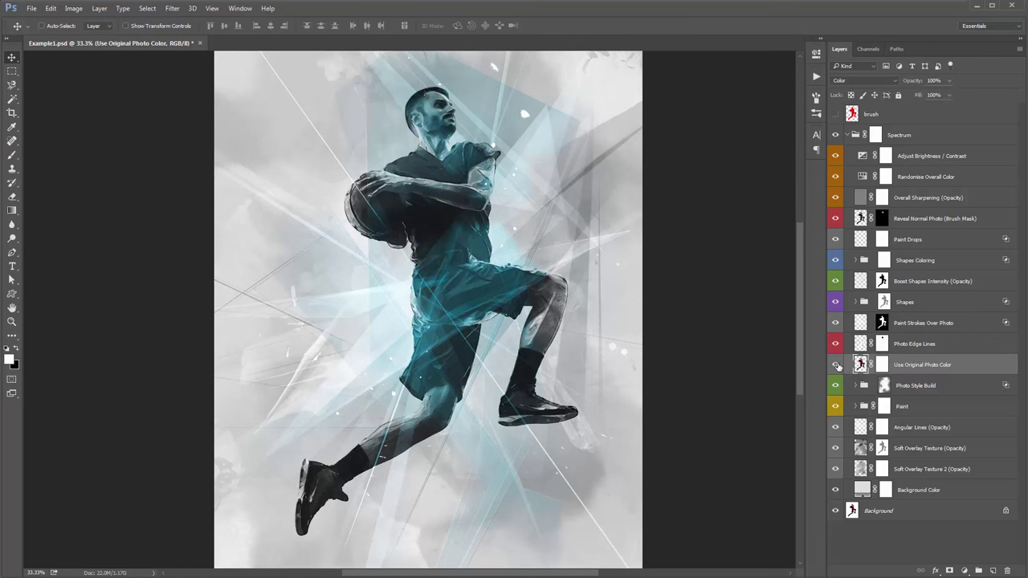
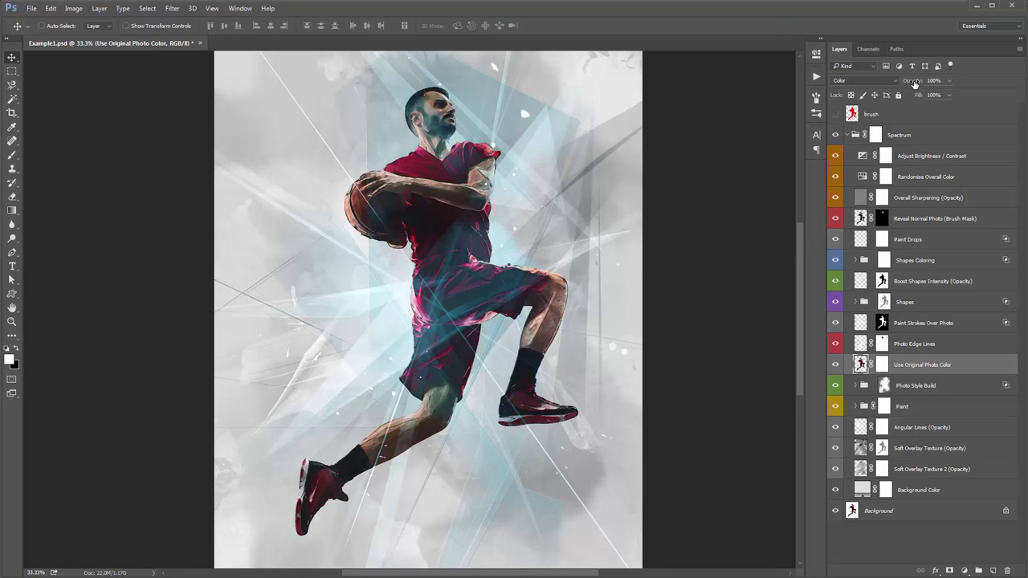
- Lower Use Original Photo Color's opacity and invert its mask to hide the original colours
drag(914, 83, 685, 100)
click(883, 366)
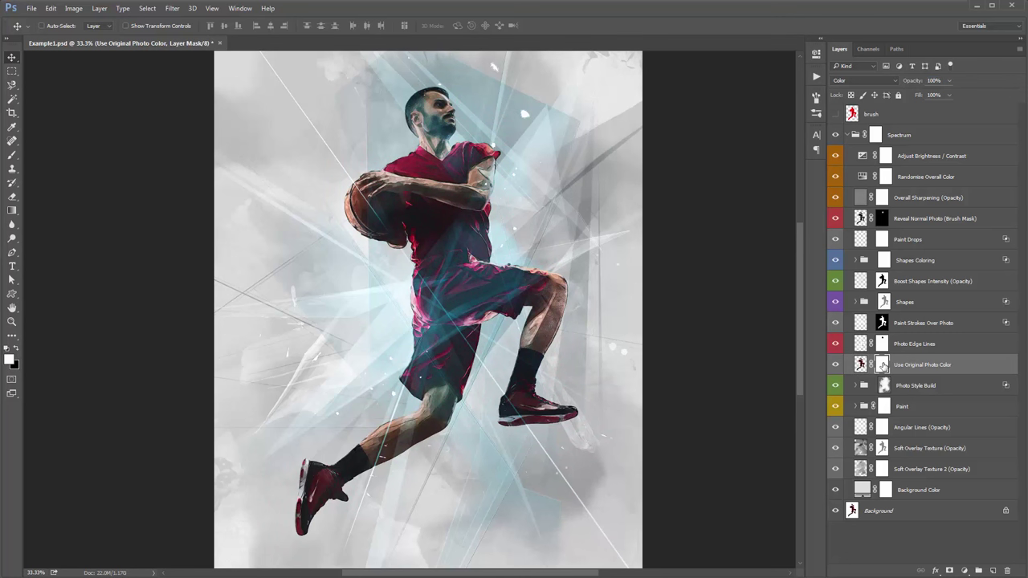
key(ctrl)
key(ctrl+i)
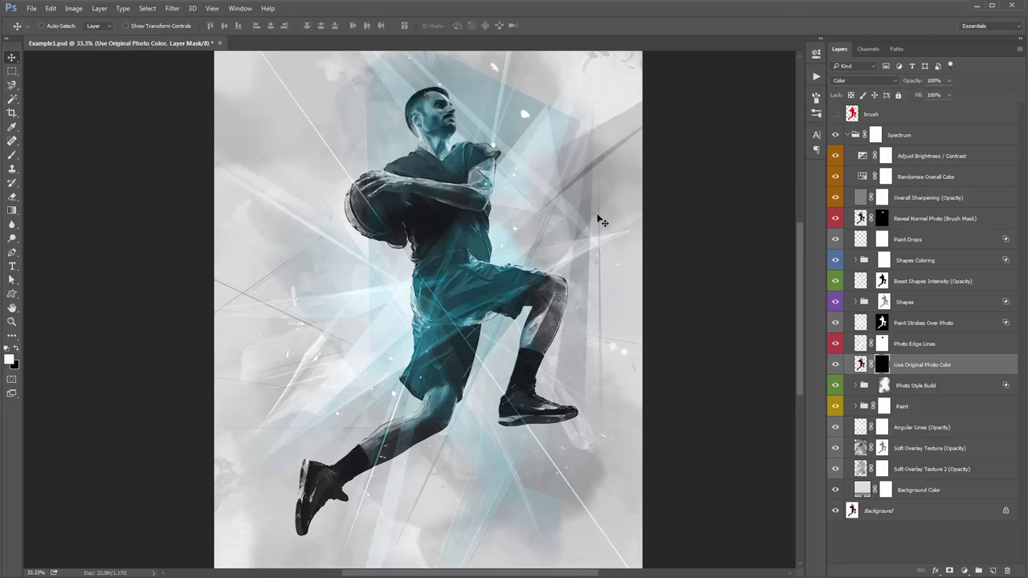
- Paint white with an enlarged brush over the shirt and left shoe to restore their red
key(b)
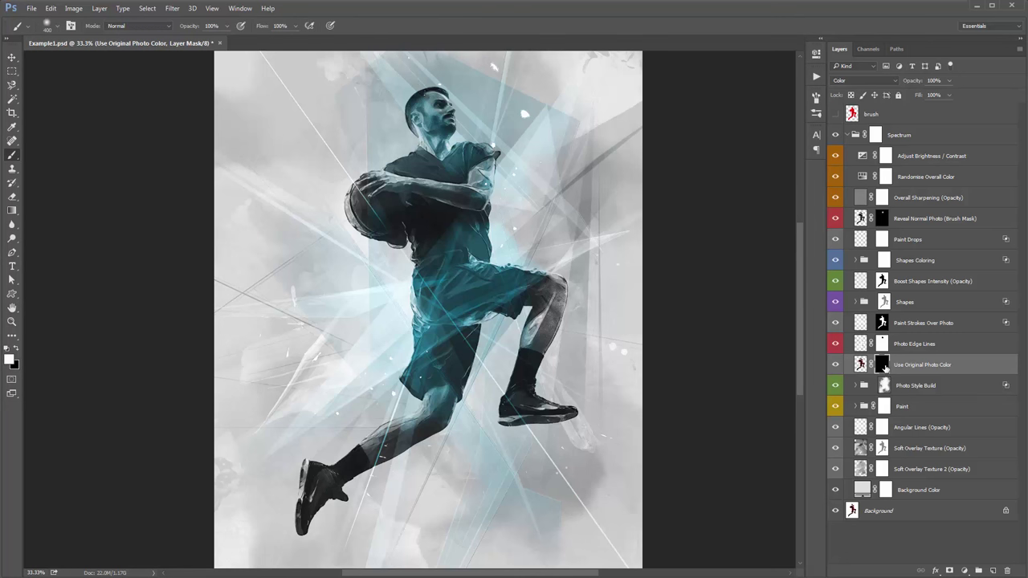
key(bracketright)
key(bracketright)
key(bracketright)
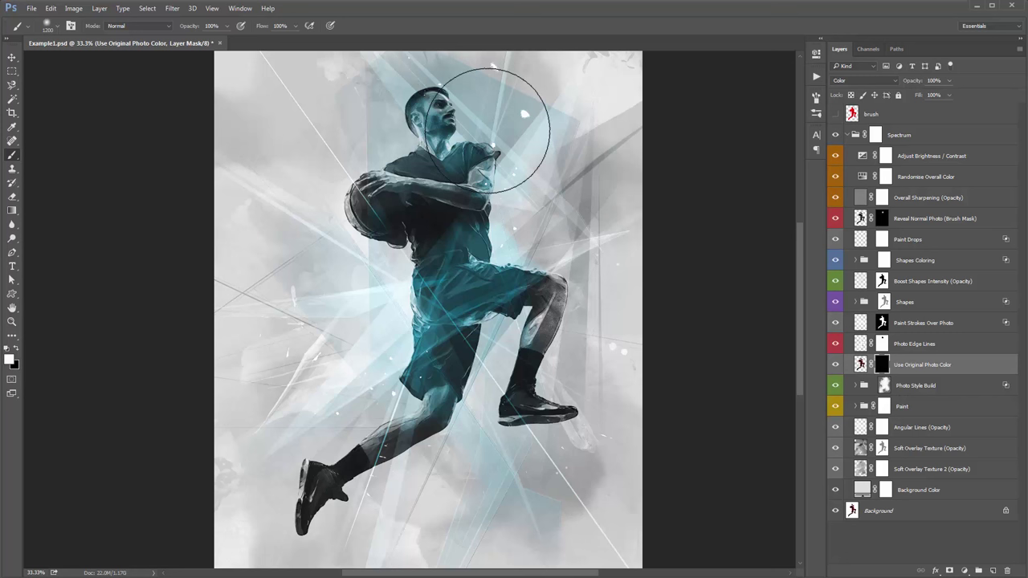
key(bracketright)
key(bracketright)
key(bracketright)
key(bracketright)
key(bracketright)
key(bracketright)
key(bracketright)
key(bracketright)
click(495, 137)
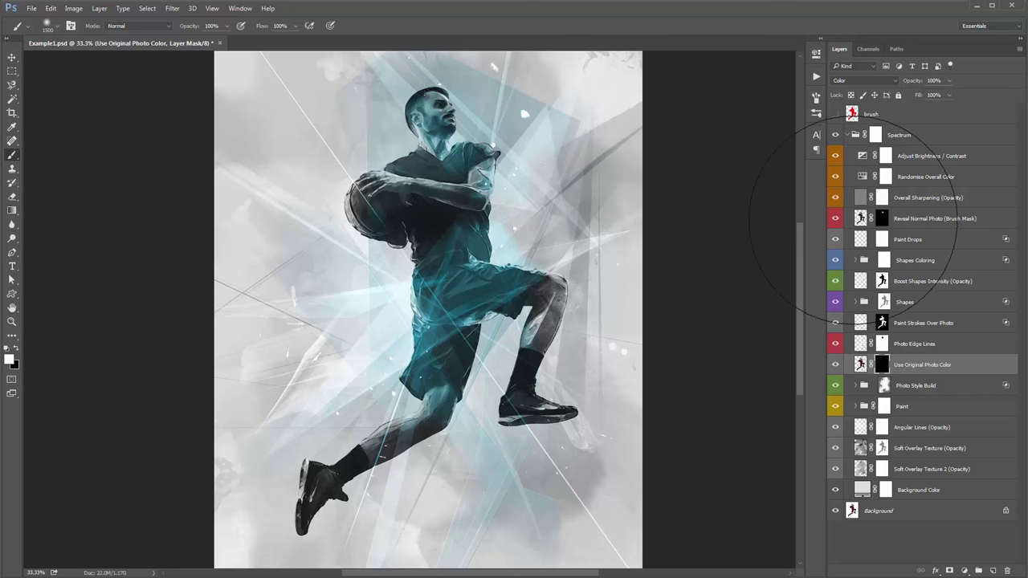
click(301, 492)
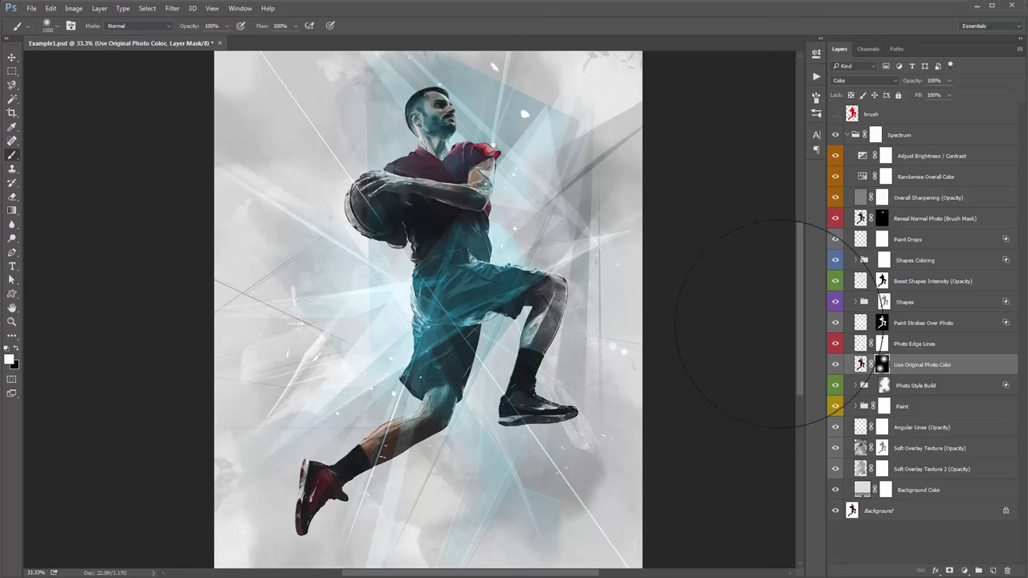
- Swap the painting colour to black and select the Photo Style Build group
key(v)
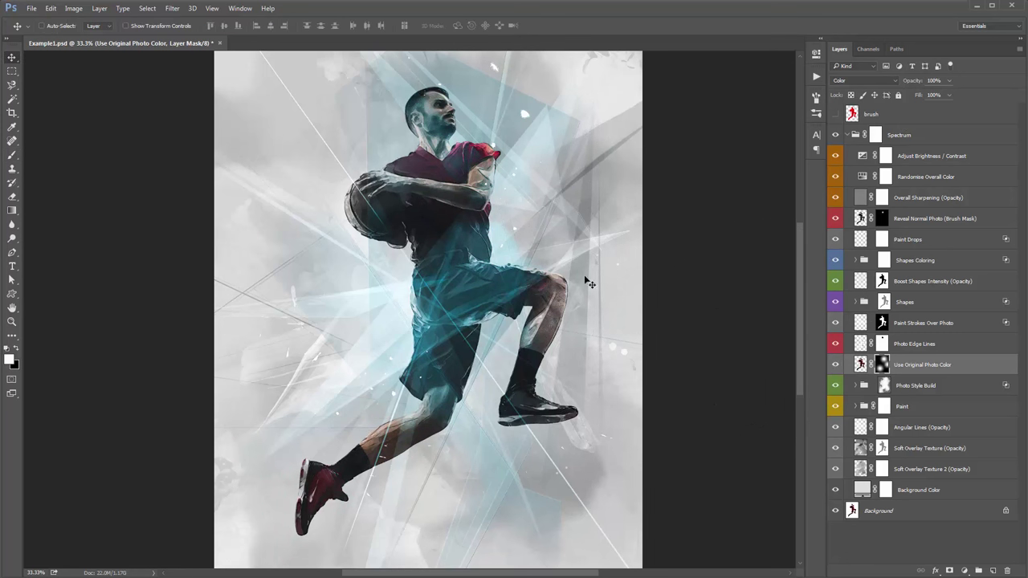
key(b)
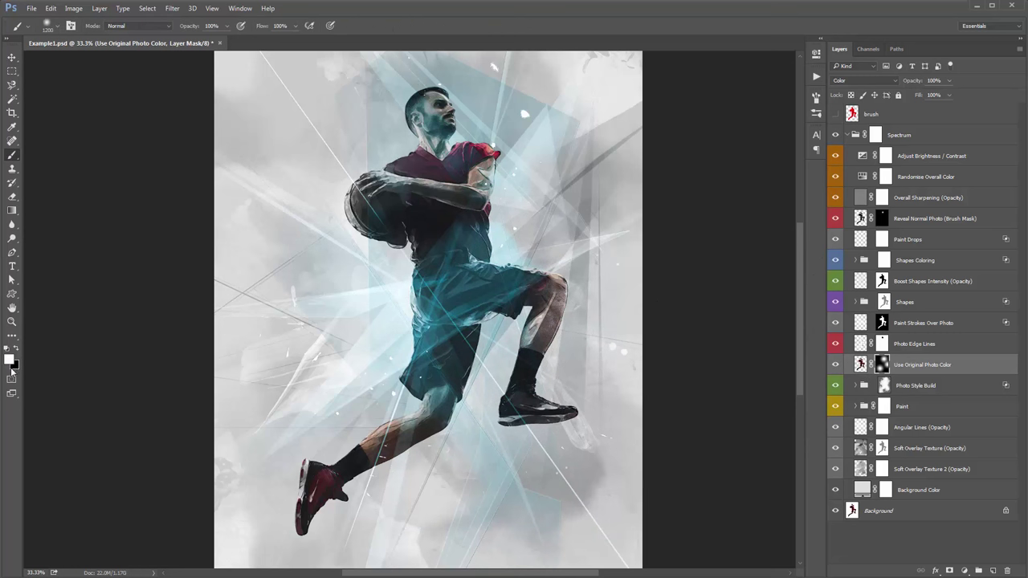
key(x)
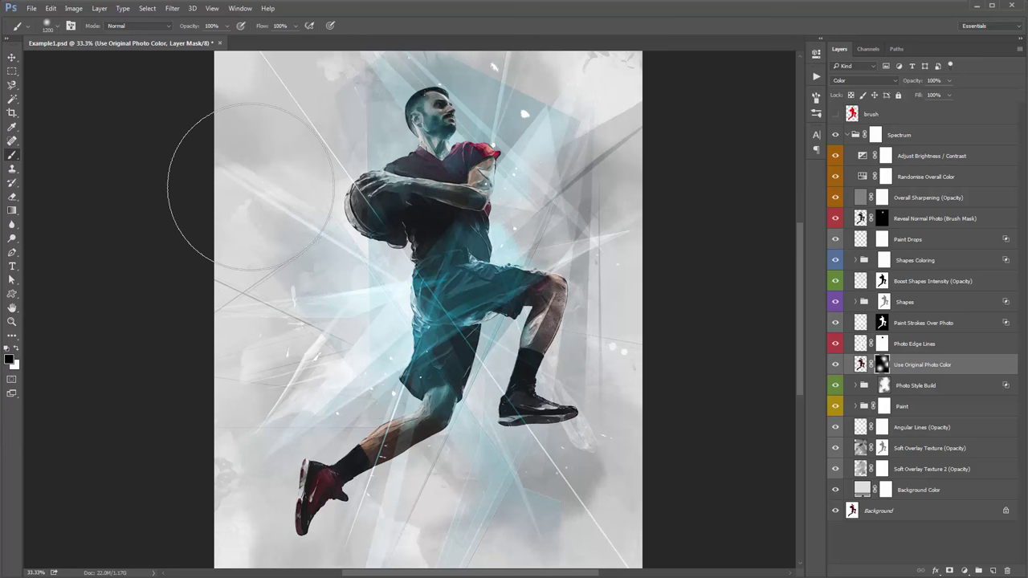
key(v)
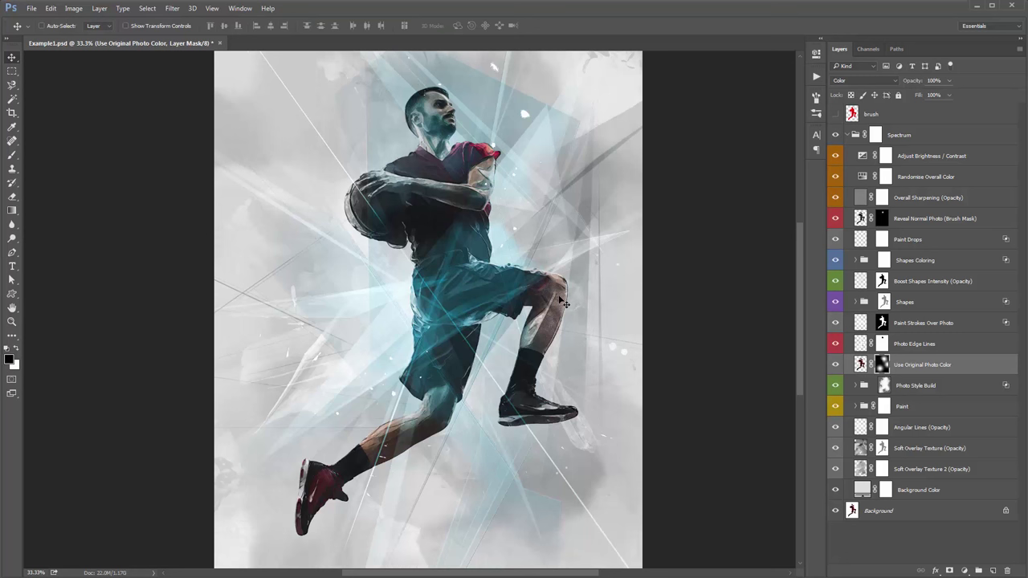
click(944, 387)
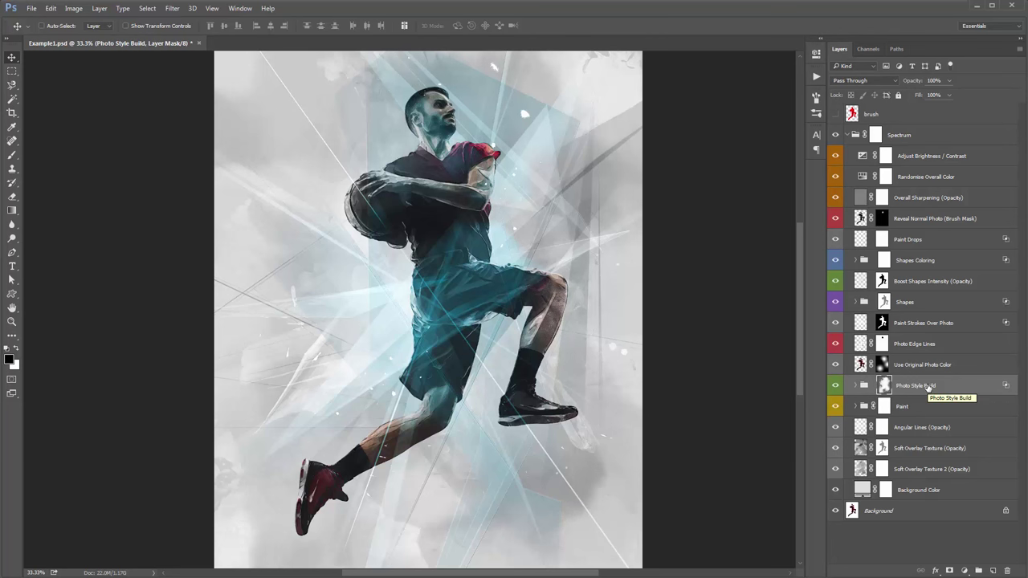
- Hide the Photo Style Build group and the Use Original Photo Color layer
click(835, 386)
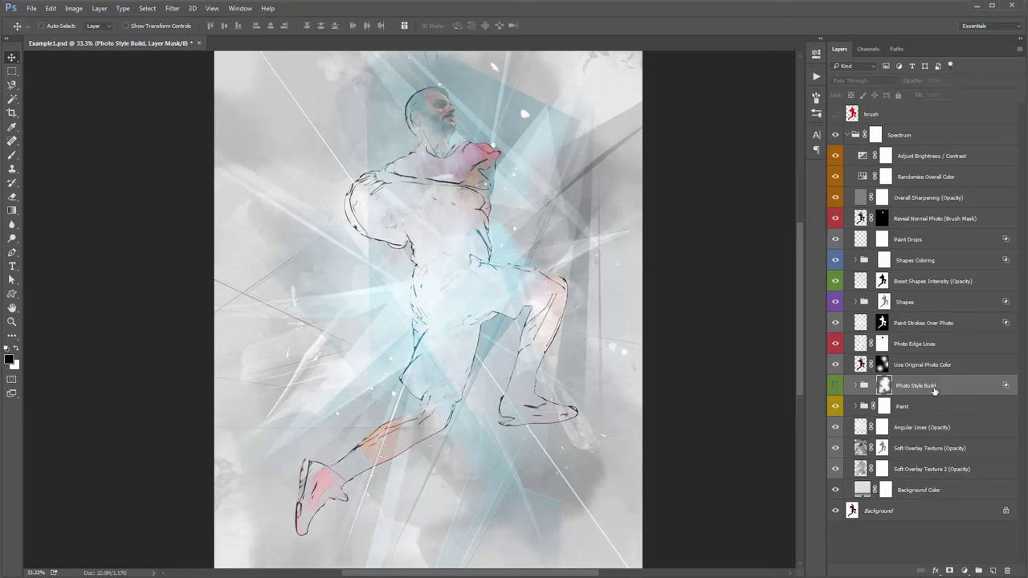
click(935, 366)
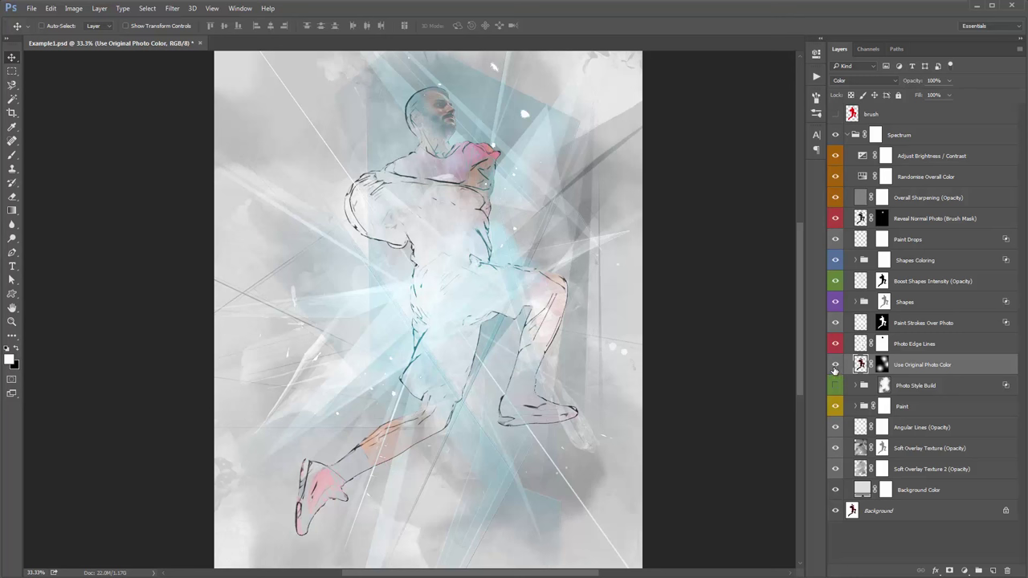
click(834, 365)
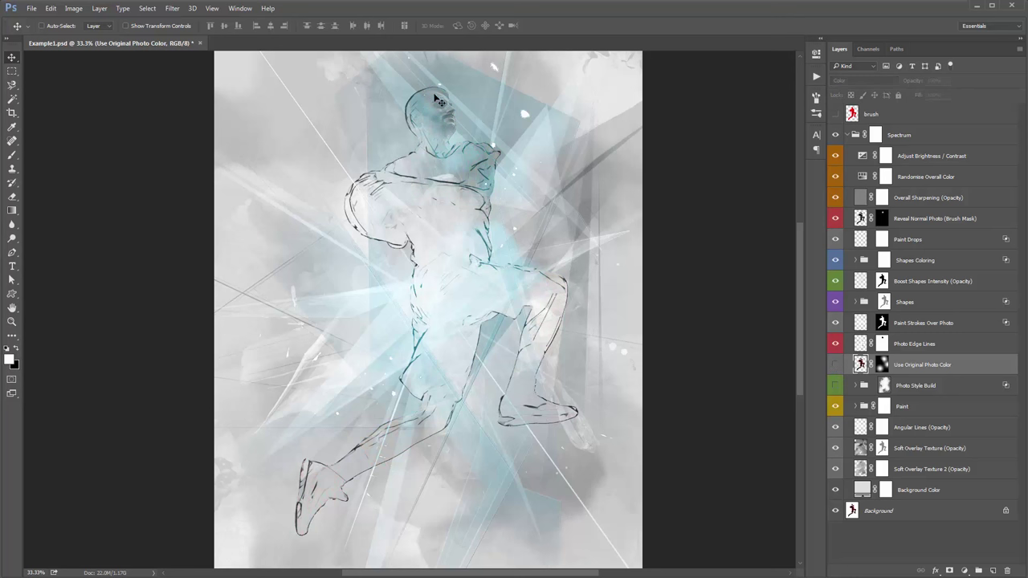
- Toggle Reveal Normal Photo and Photo Edge Lines off and on to compare, then reshow Photo Style Build
click(890, 222)
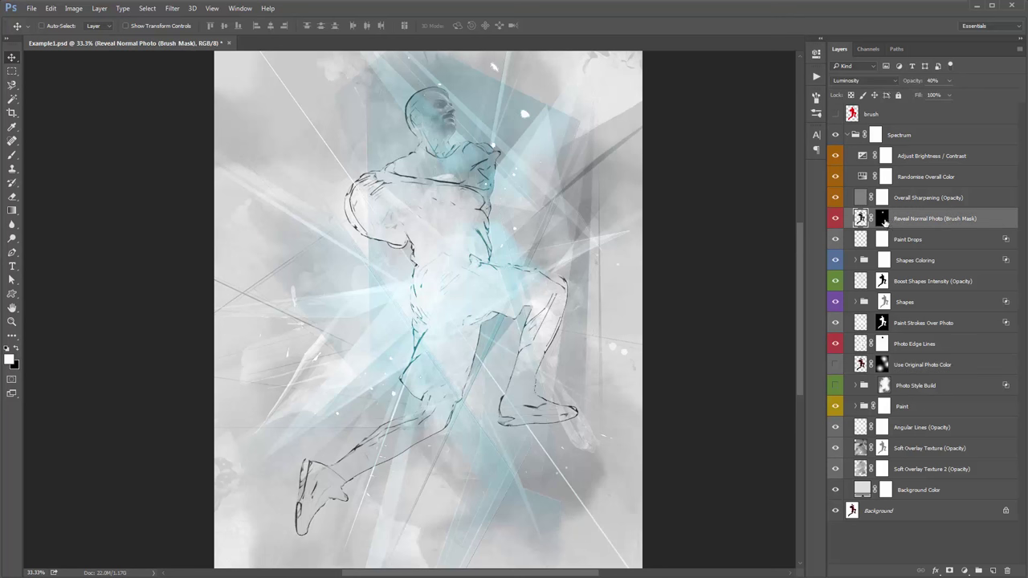
click(883, 218)
click(836, 219)
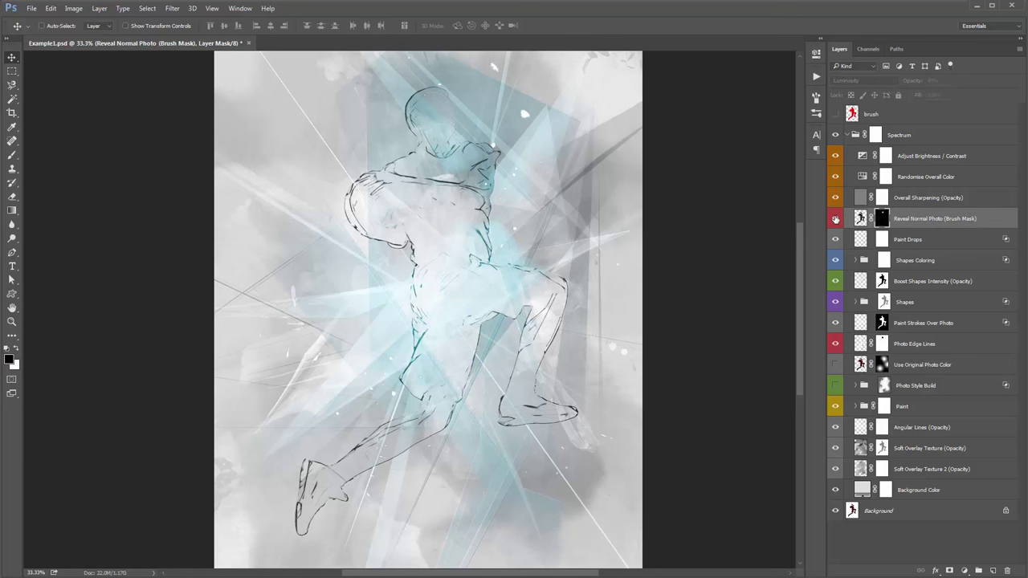
click(835, 218)
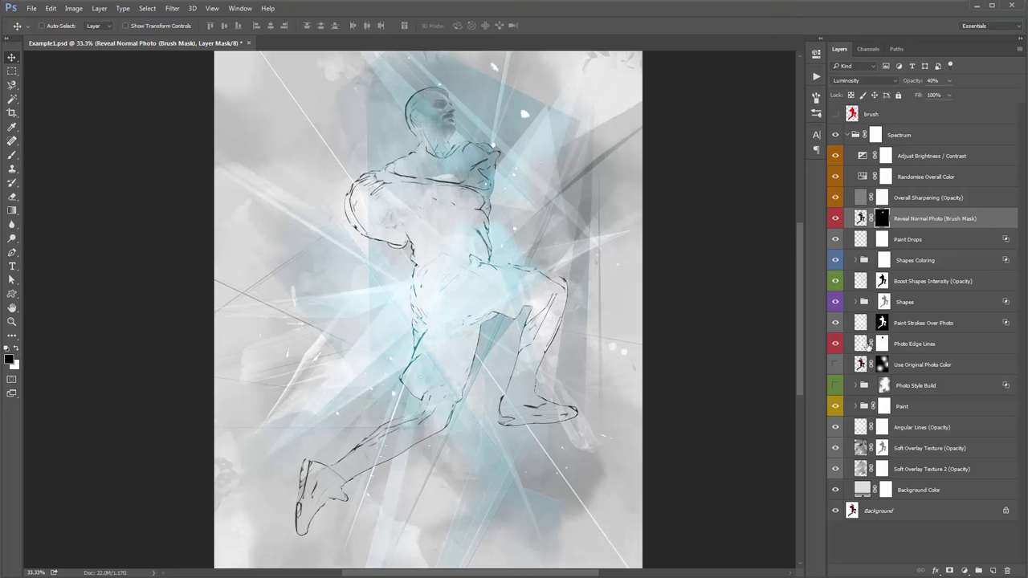
click(837, 344)
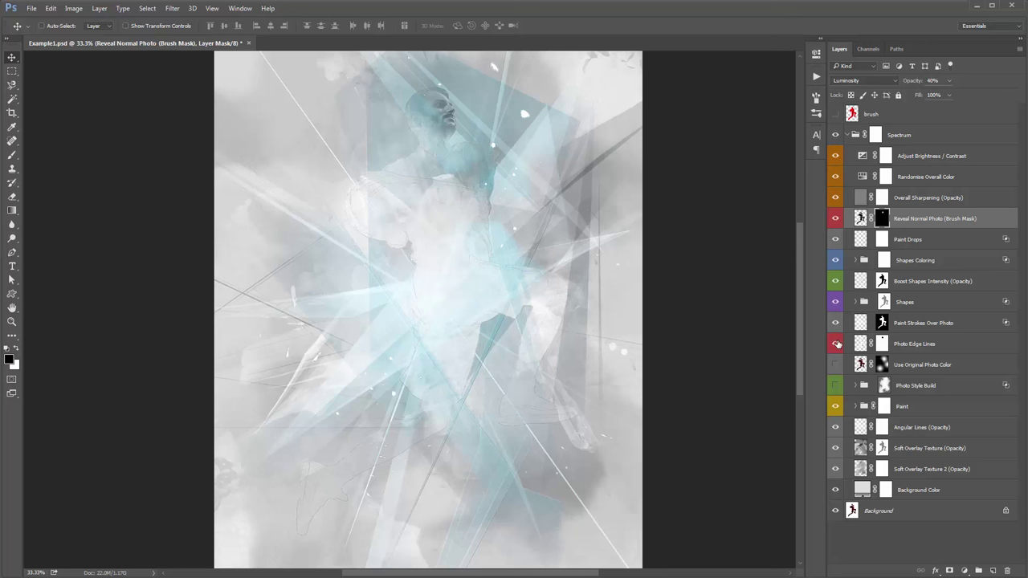
click(837, 344)
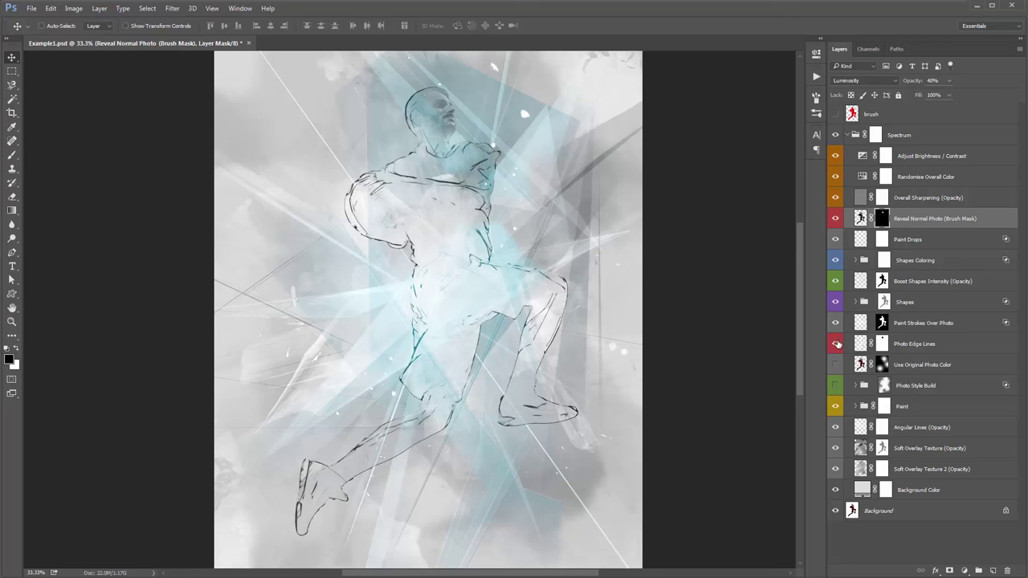
click(836, 386)
click(922, 388)
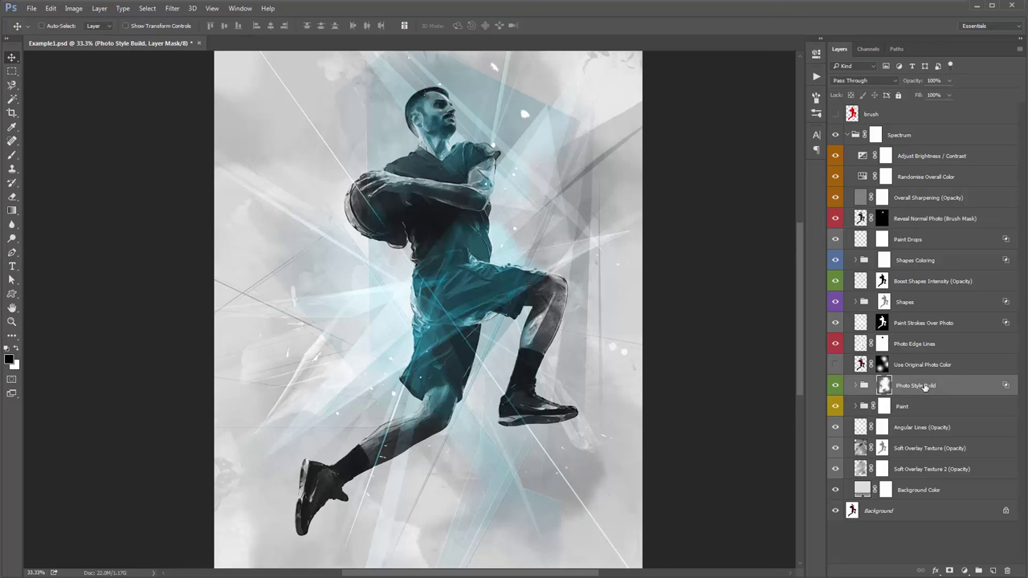
- Expand Photo Style Build, select layers 17 through 1, and zoom in on the player to 50%
click(858, 387)
scroll(880, 337, down, 5)
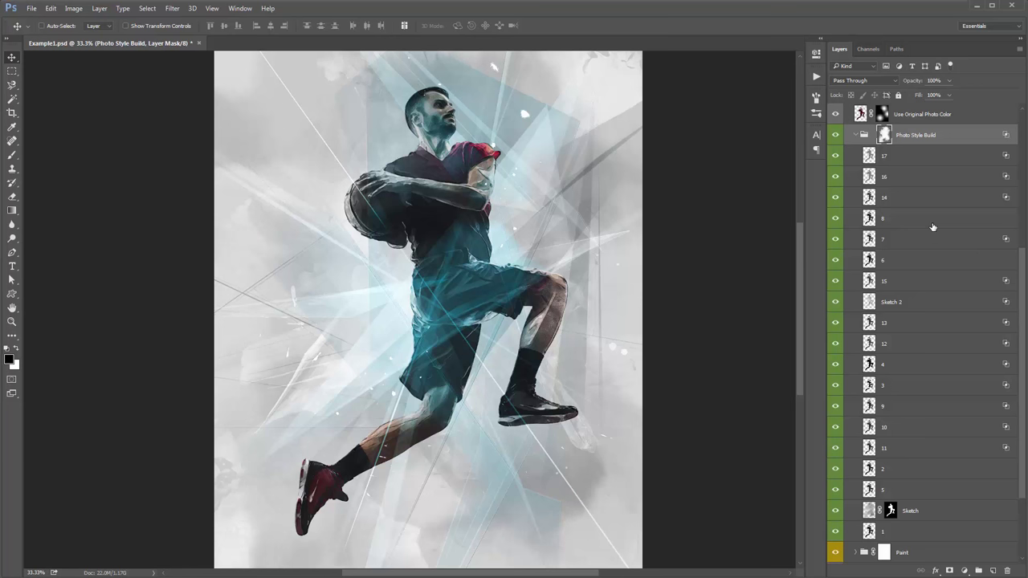
click(901, 160)
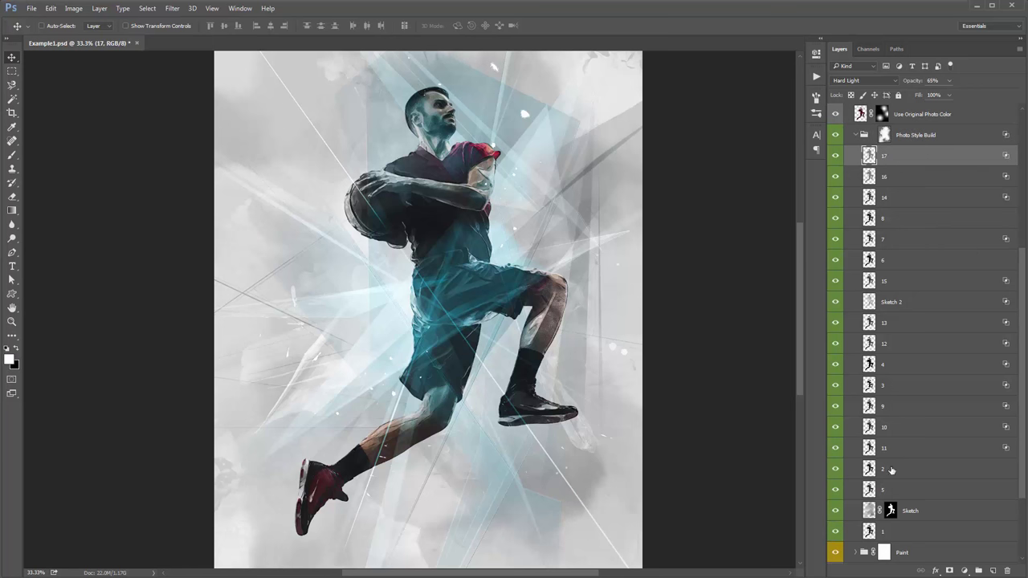
shift+click(905, 527)
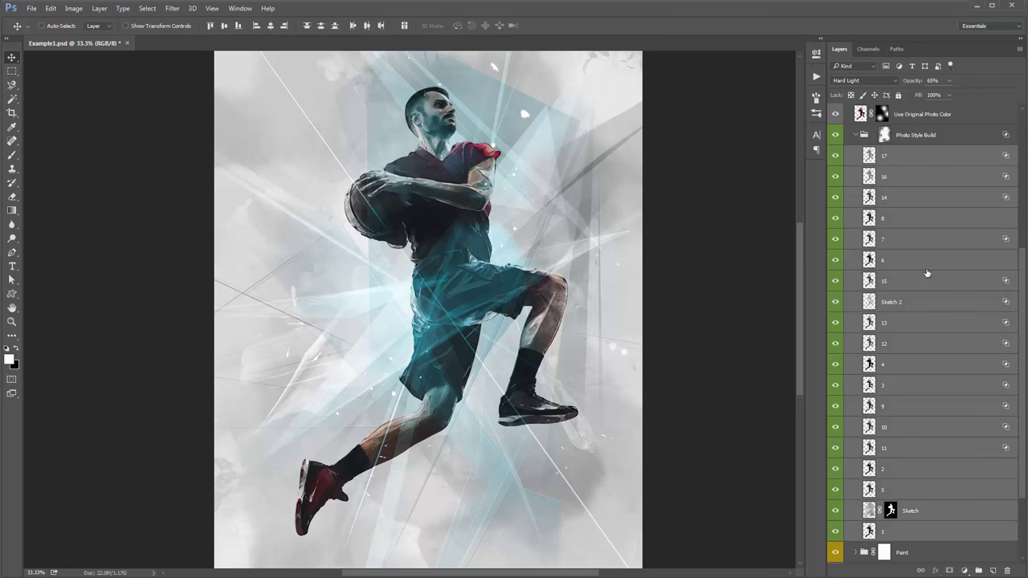
key(z)
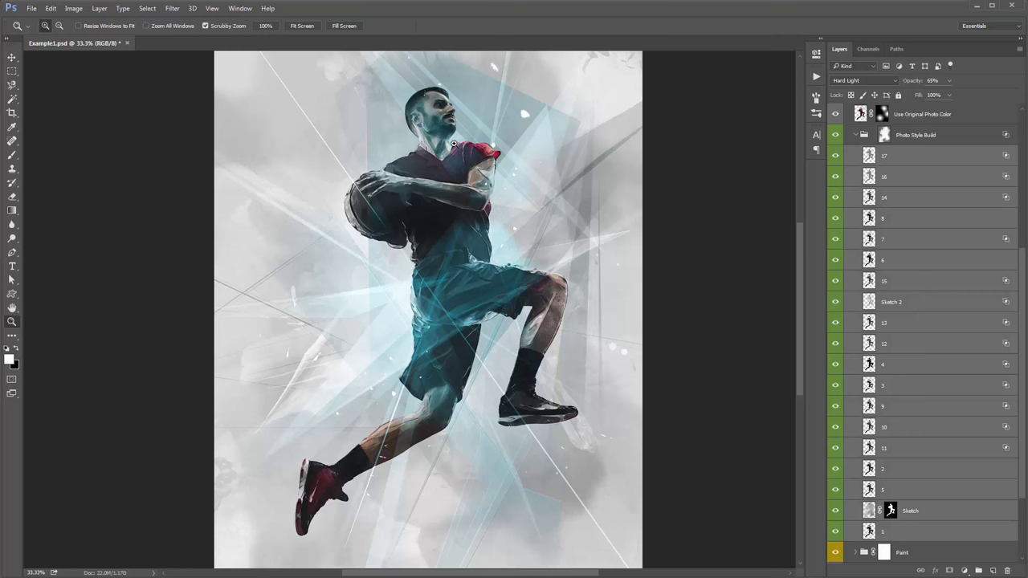
click(454, 143)
key(v)
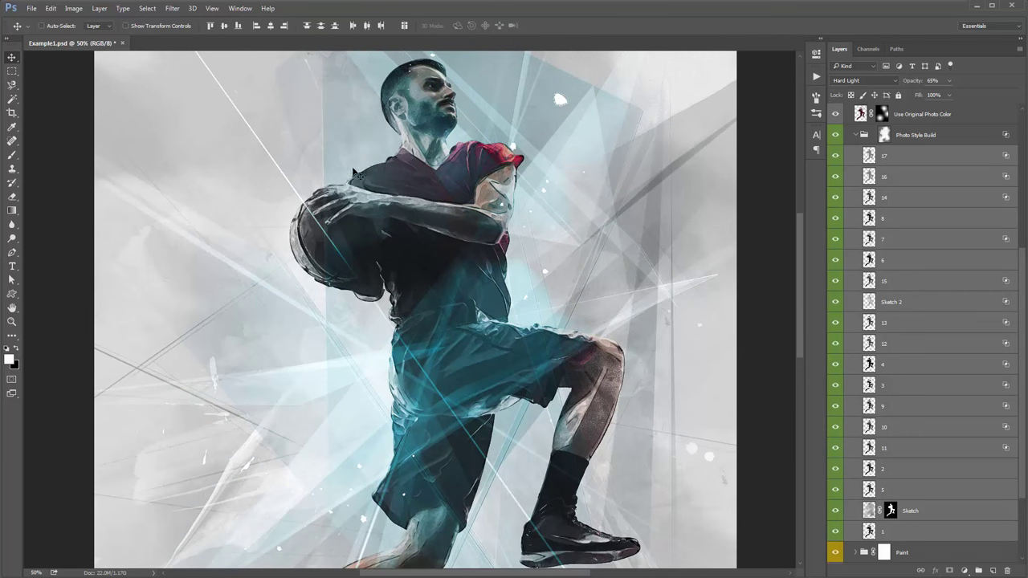
drag(478, 224, 476, 233)
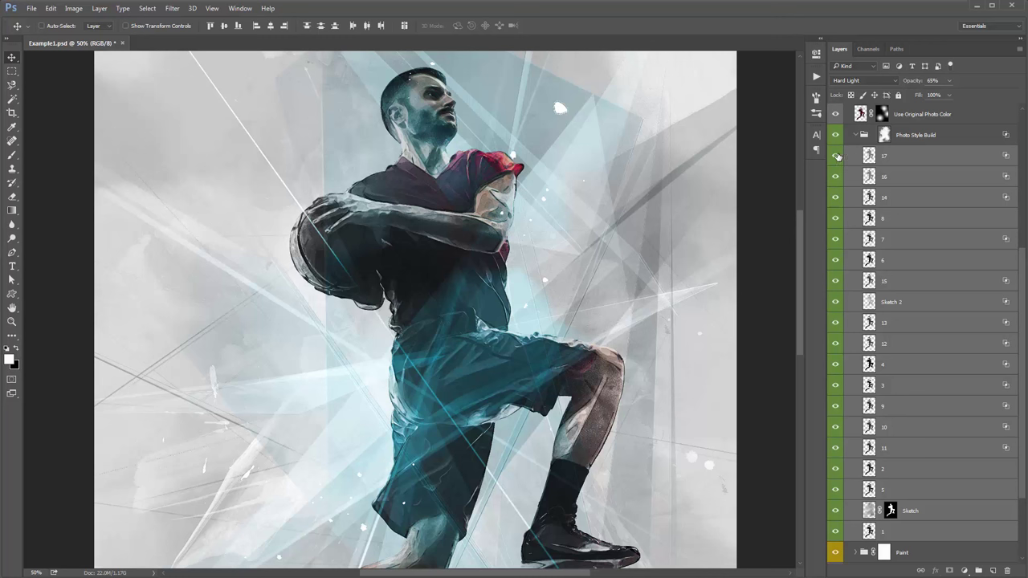
- Hide layers 17 to Sketch, then reshow Sketch, 5, 2, 11, 10, 9 and 3–17, and zoom out
mouse_move(837, 156)
mouse_down()
mouse_move(829, 374)
mouse_move(837, 492)
mouse_move(849, 500)
mouse_up()
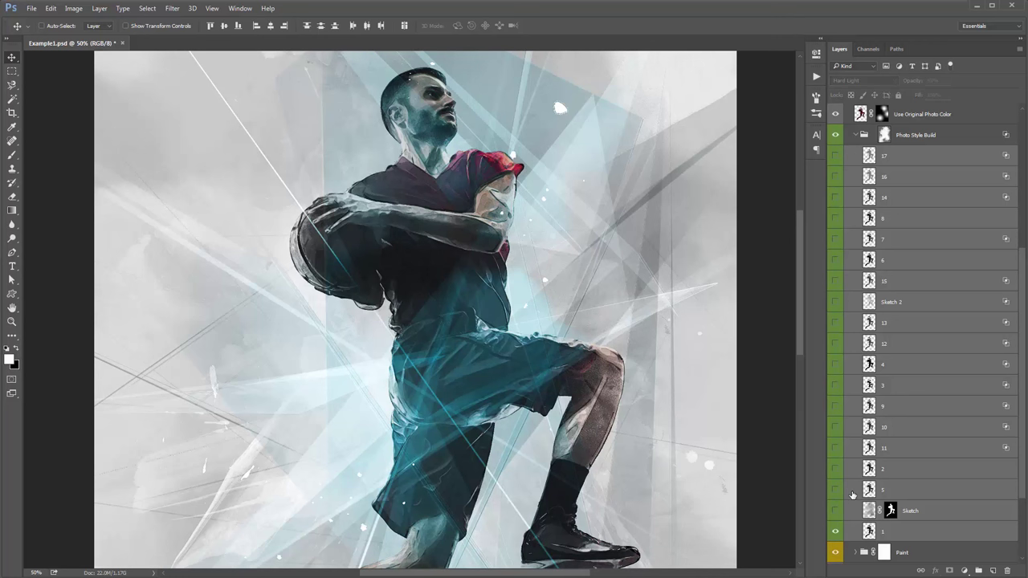
click(837, 502)
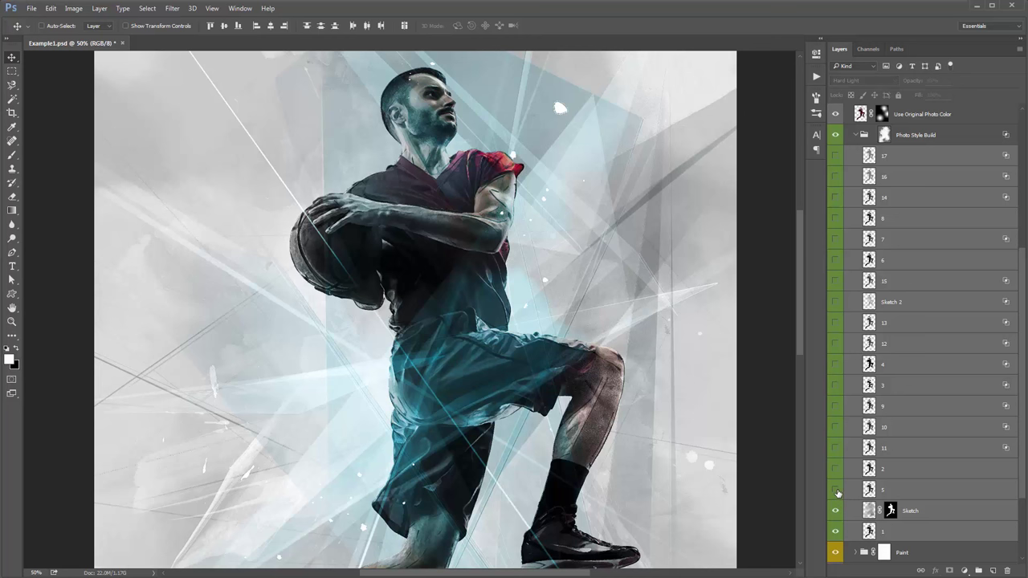
click(837, 490)
click(837, 469)
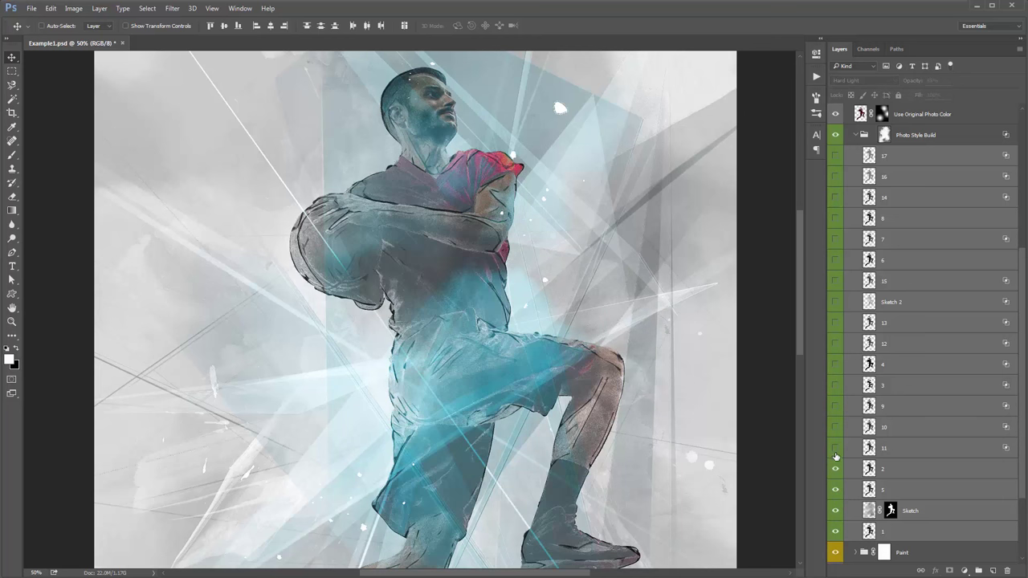
click(837, 449)
click(836, 427)
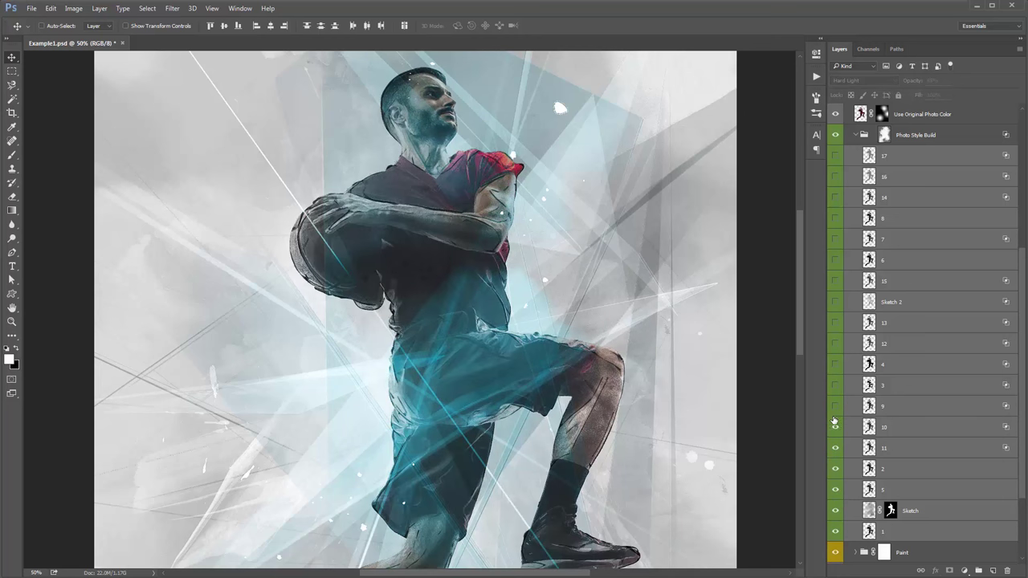
click(837, 407)
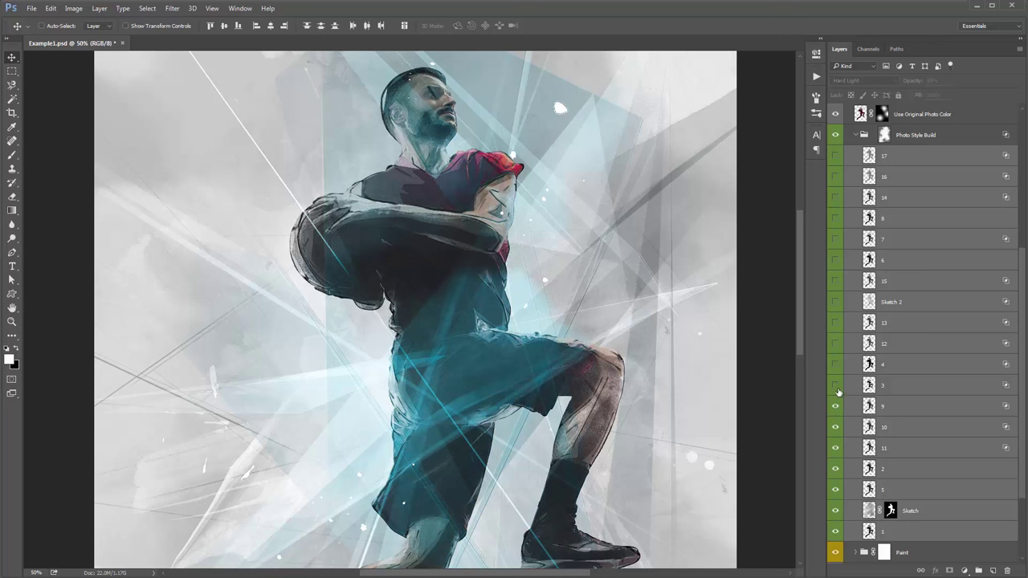
drag(841, 388, 837, 154)
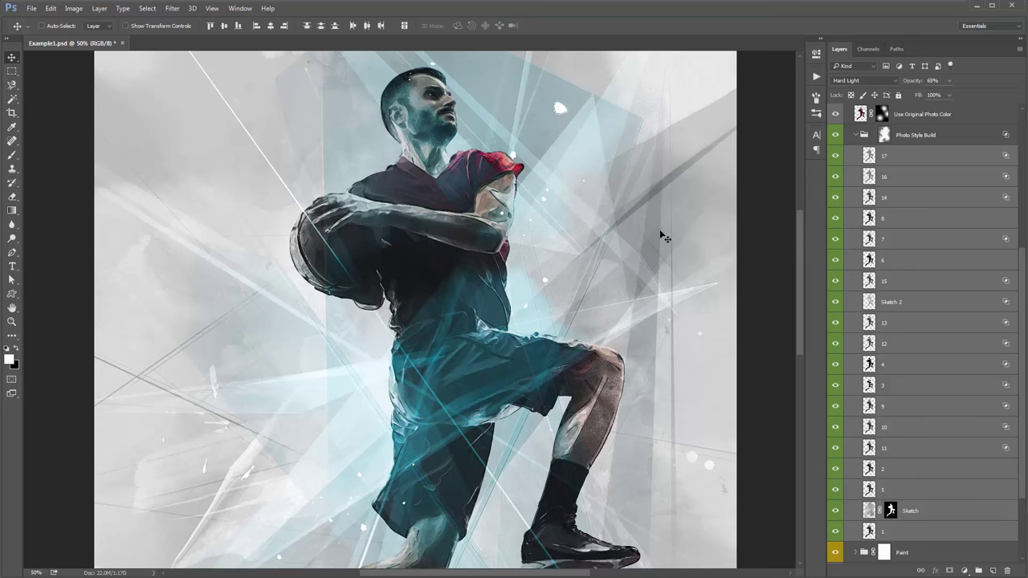
key(ctrl+minus)
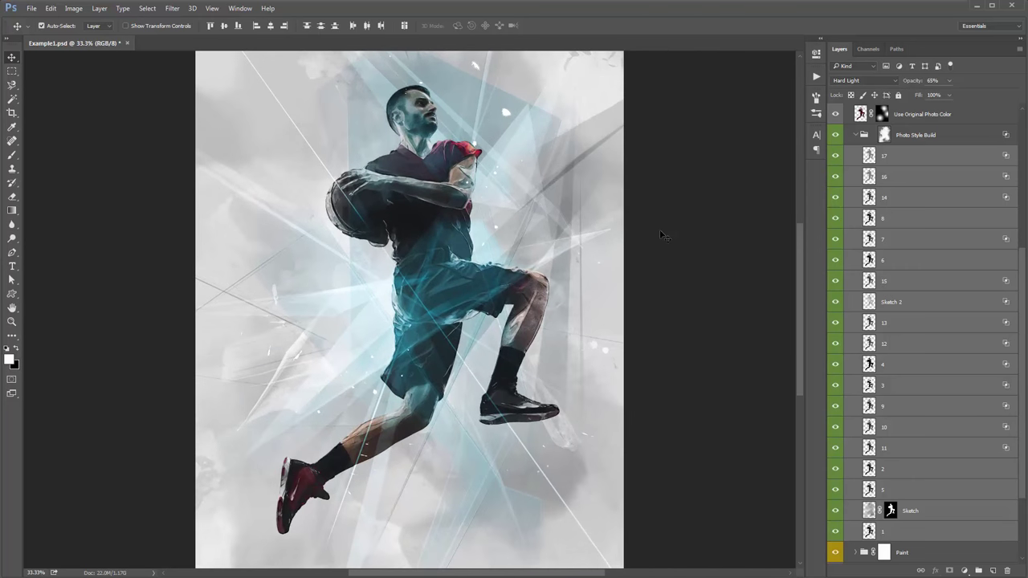
- Collapse Photo Style Build and toggle the Paint group off and on to compare
click(916, 135)
click(884, 135)
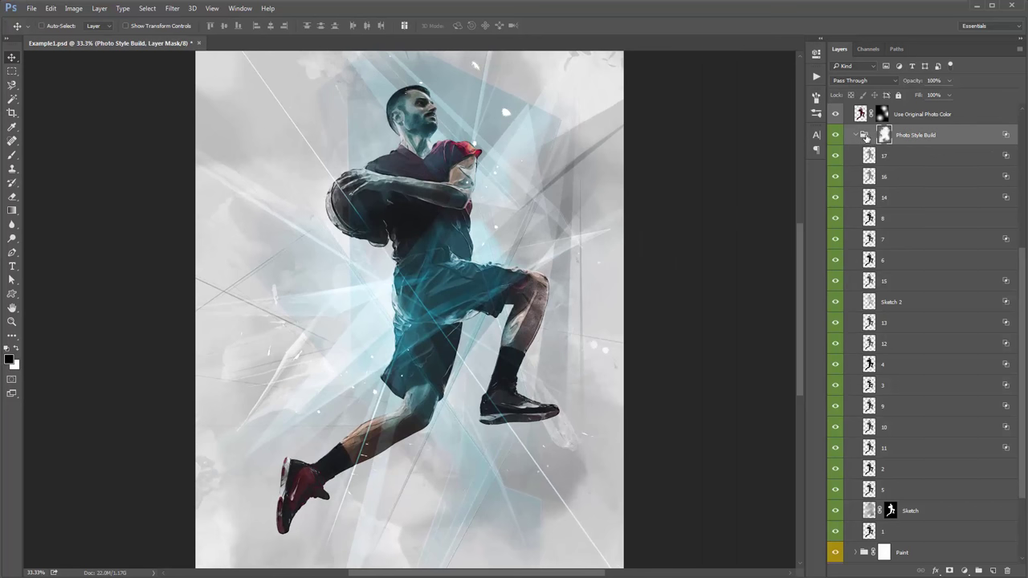
click(854, 135)
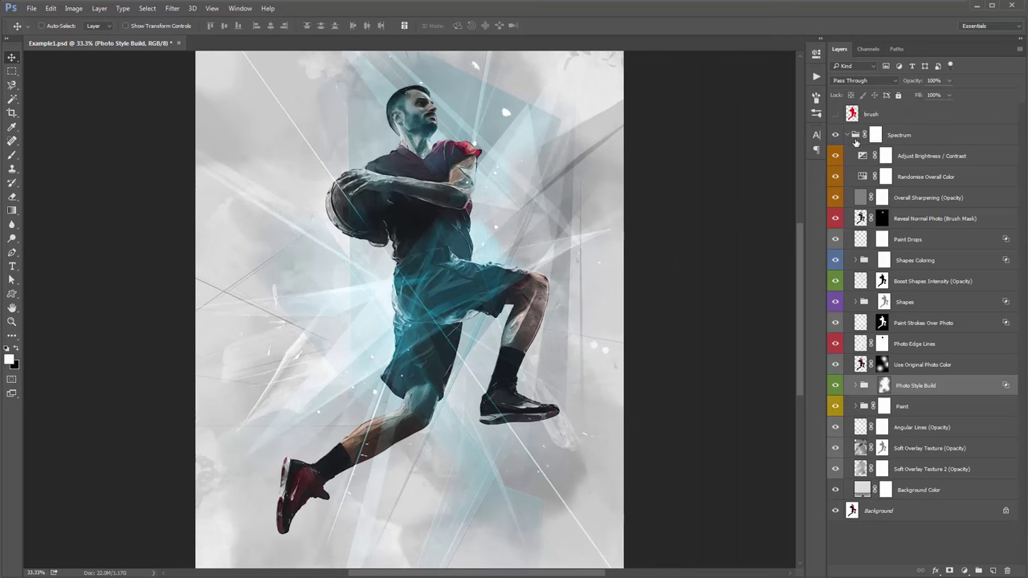
click(930, 406)
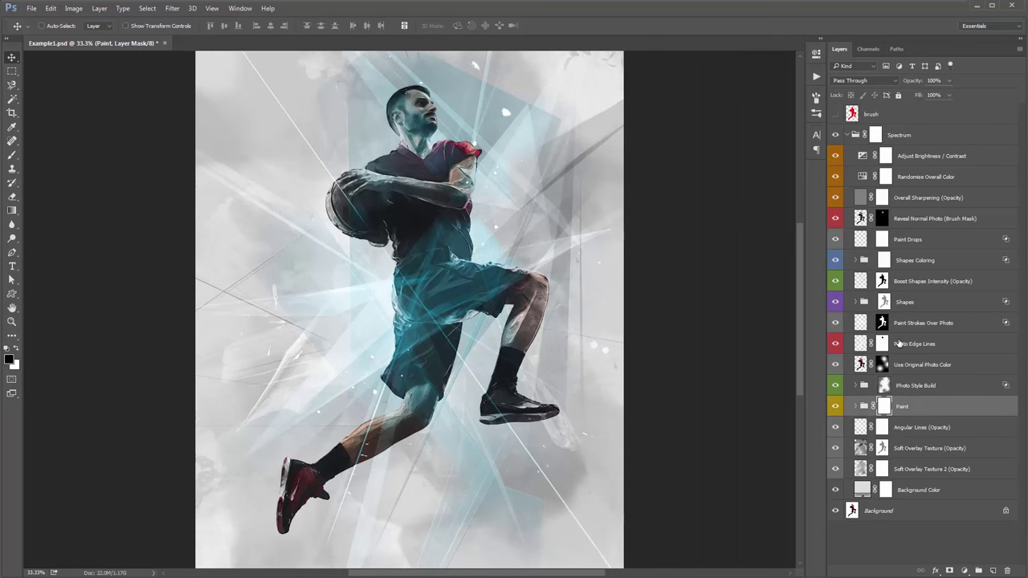
click(836, 409)
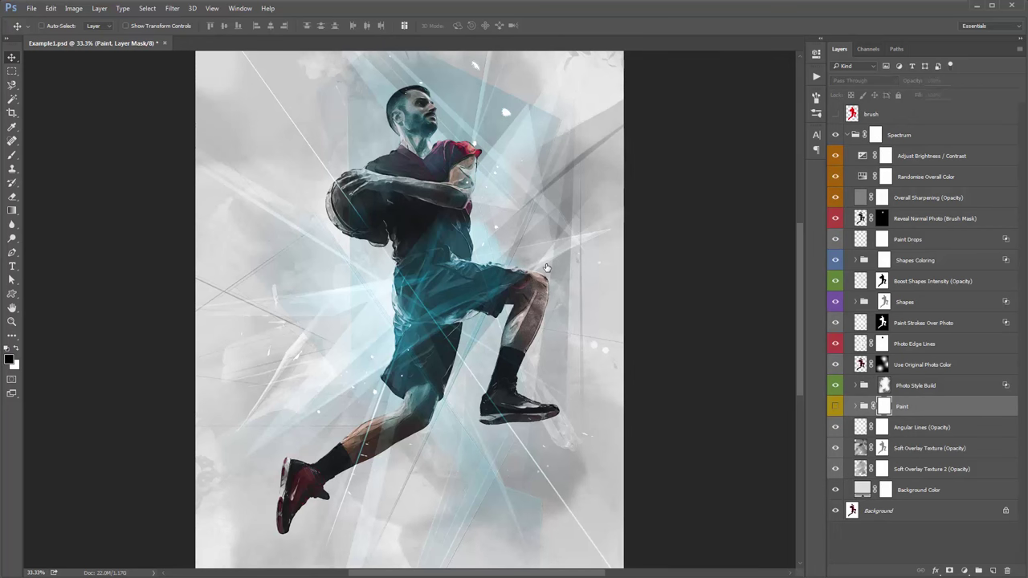
drag(553, 271, 576, 298)
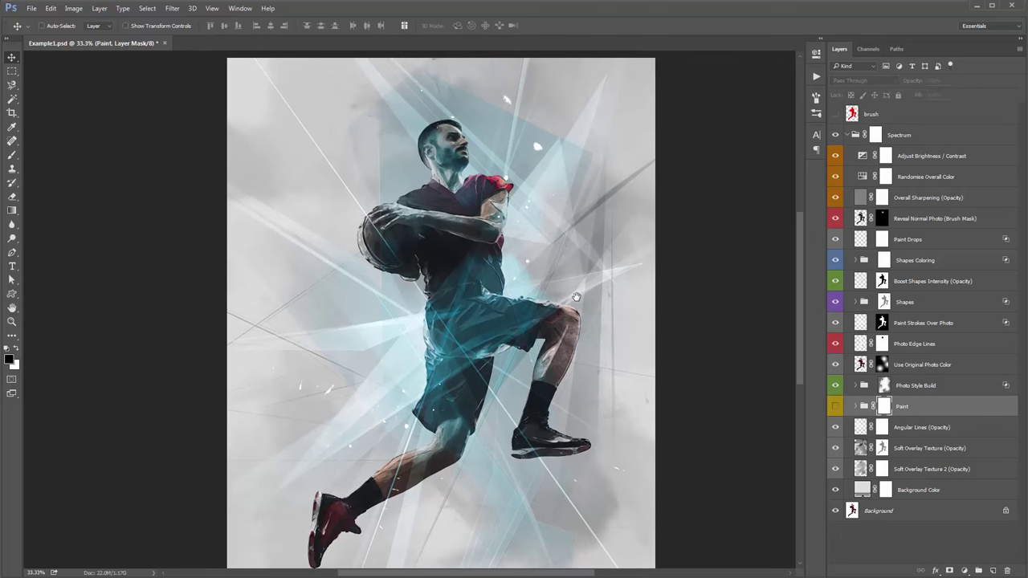
click(836, 405)
- Expand the Paint group, select the Ps1 paint layer, and hide it to compare
scroll(561, 391, down, 1)
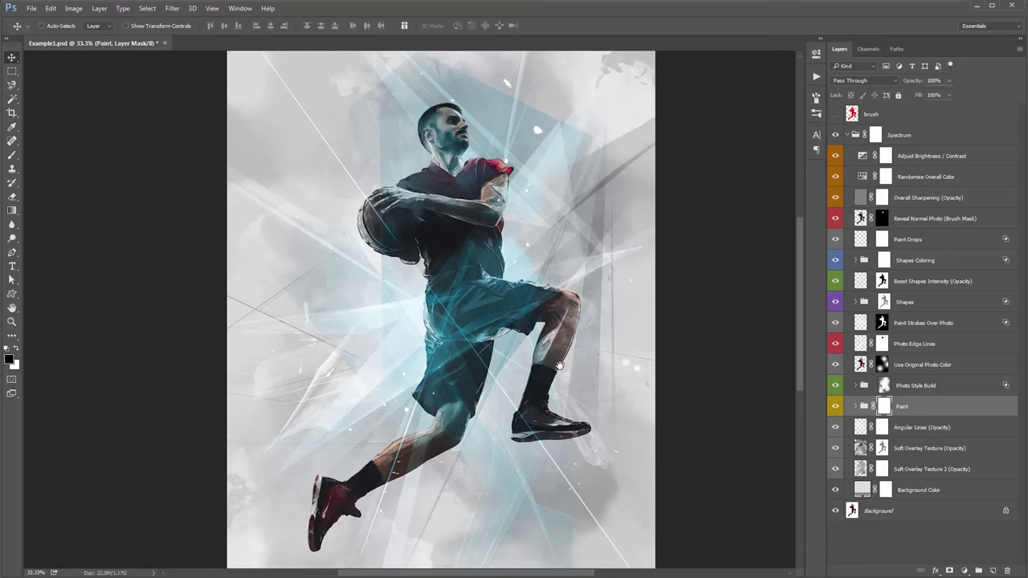
click(856, 406)
scroll(894, 359, down, 5)
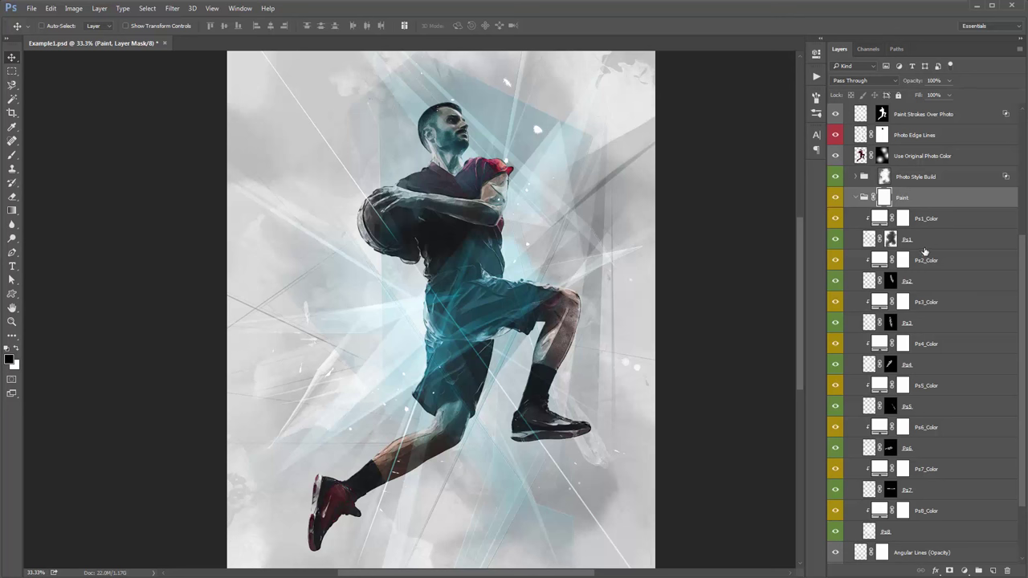
click(928, 239)
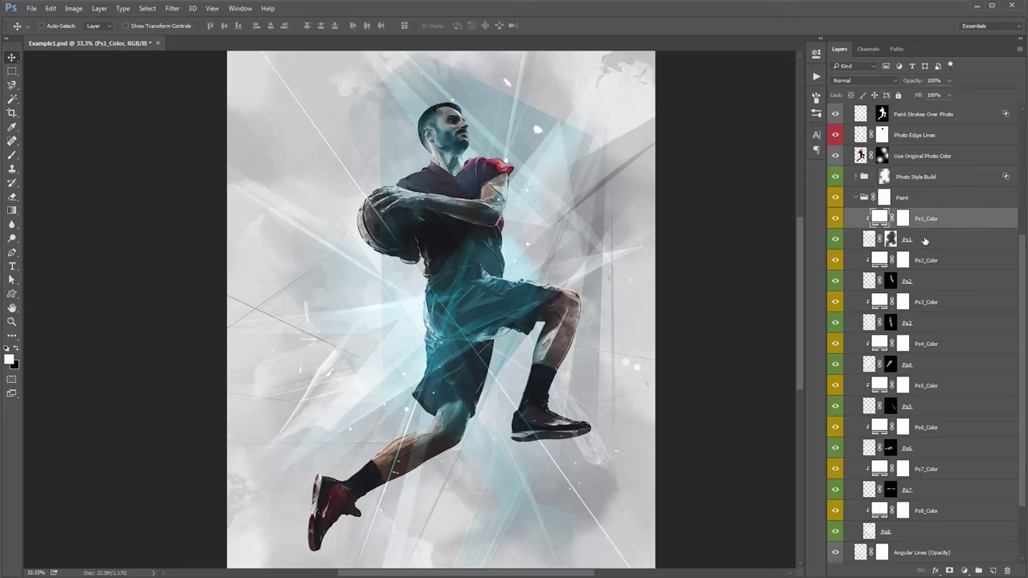
ctrl+click(900, 287)
click(869, 281)
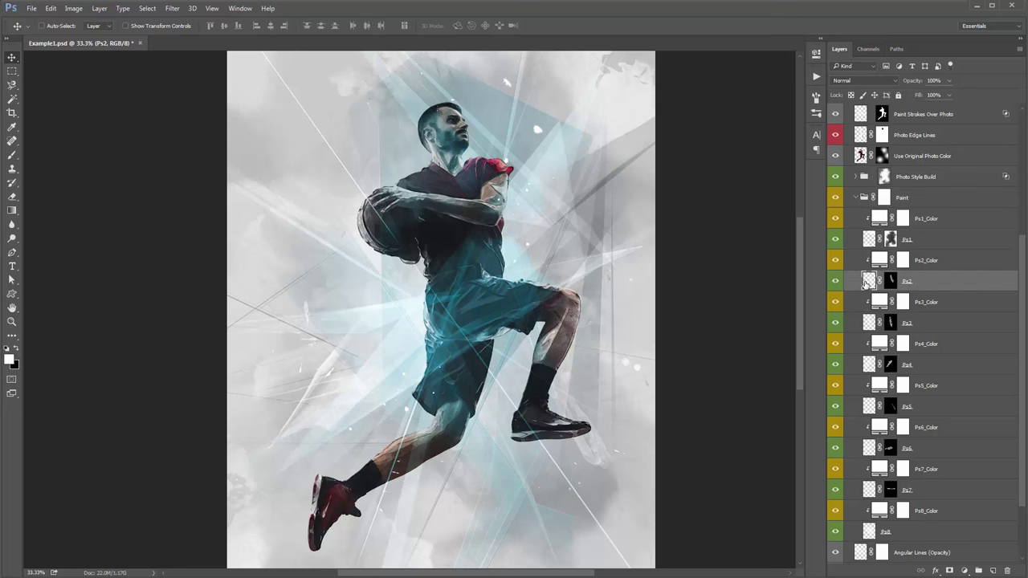
click(934, 243)
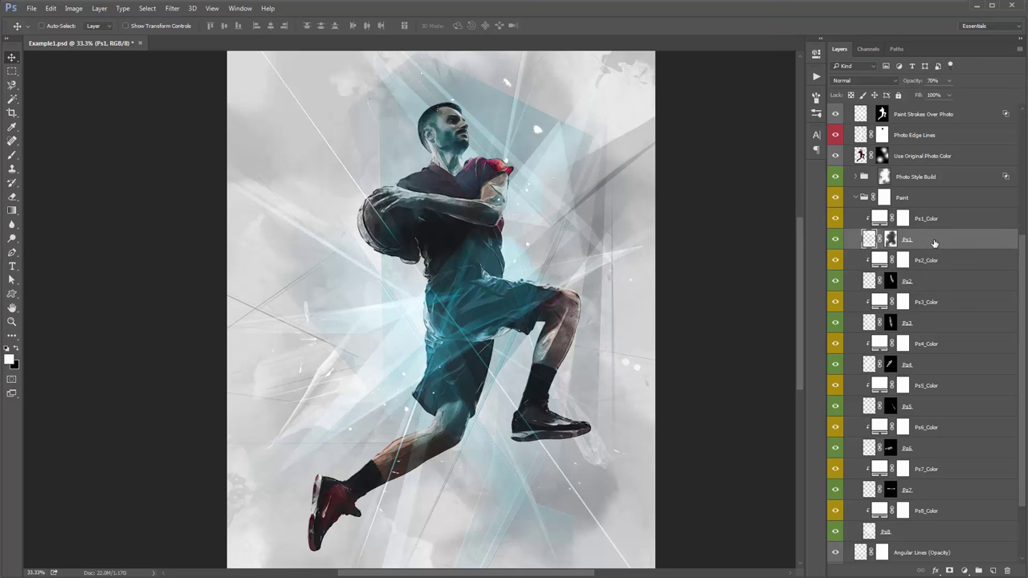
drag(615, 205, 547, 175)
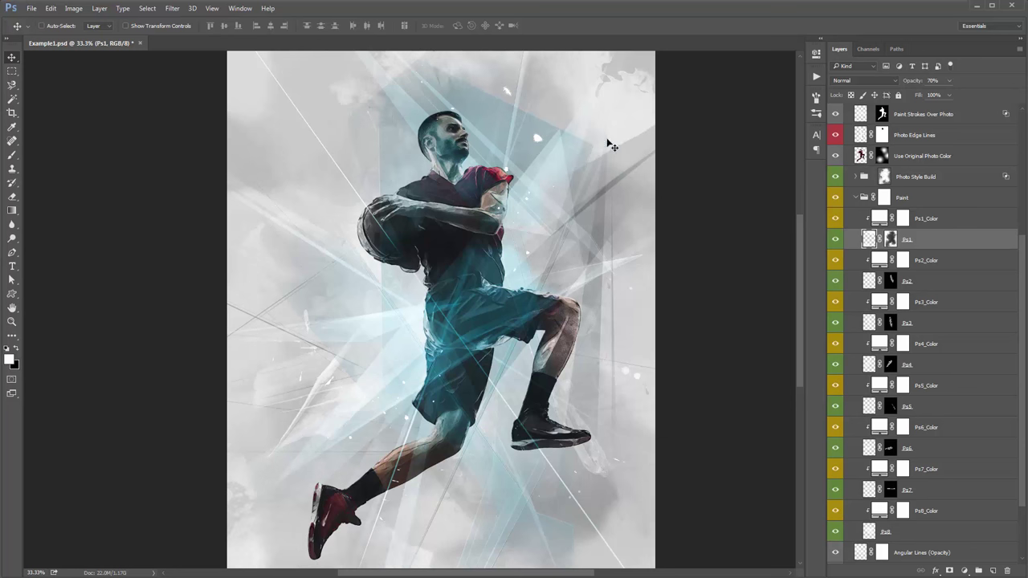
scroll(437, 391, down, 3)
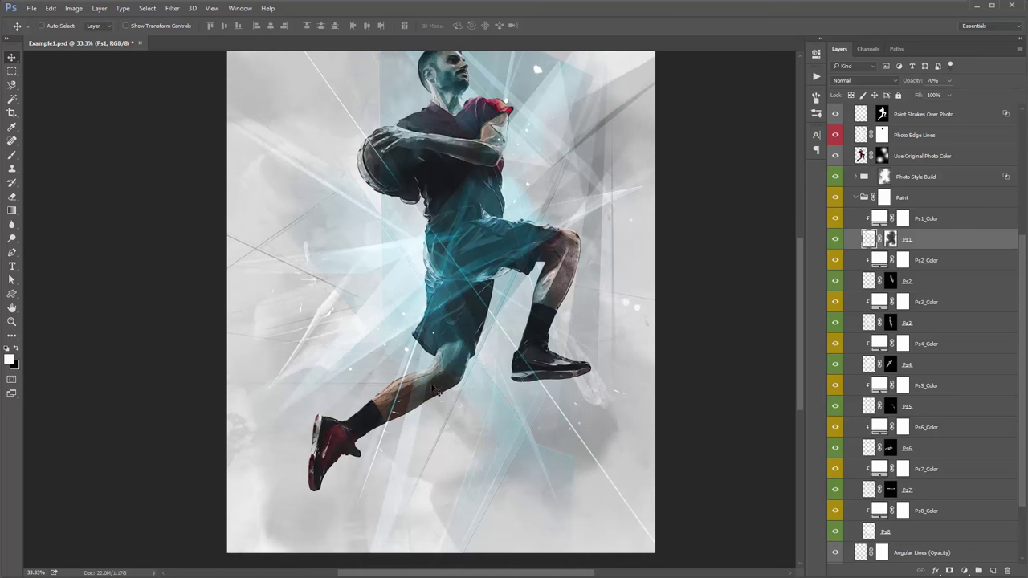
scroll(370, 387, up, 4)
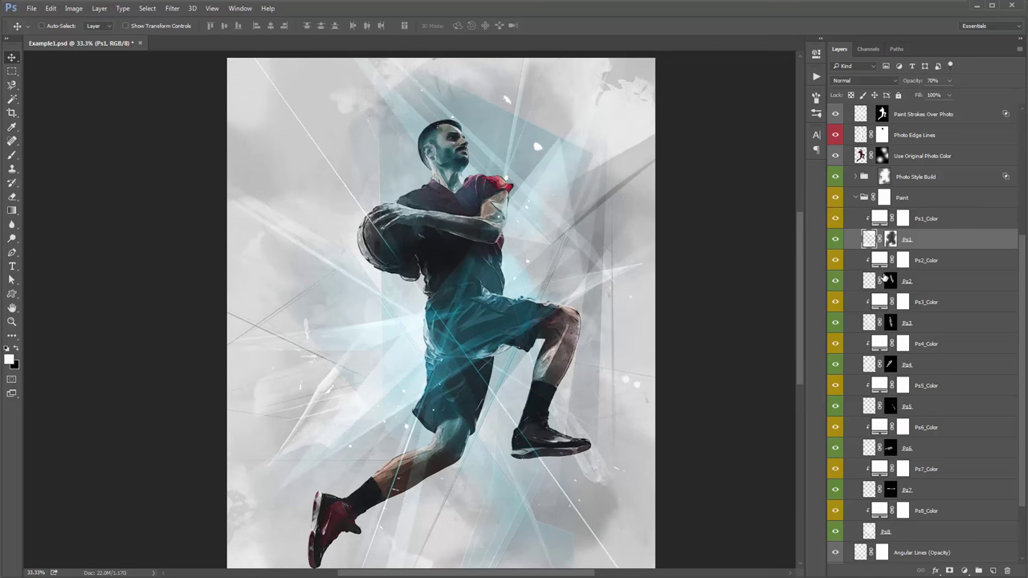
click(836, 240)
click(837, 240)
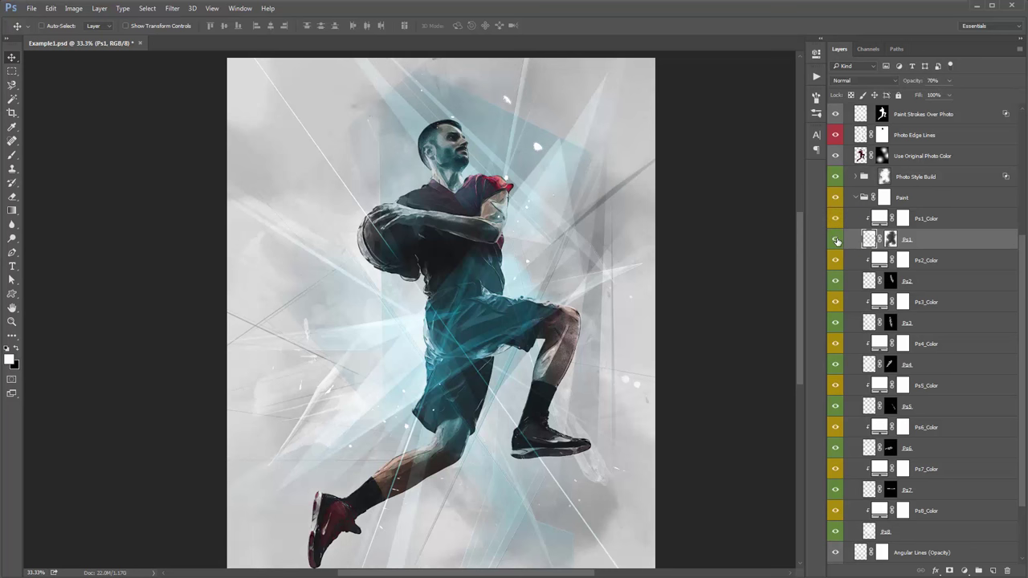
double_click(880, 218)
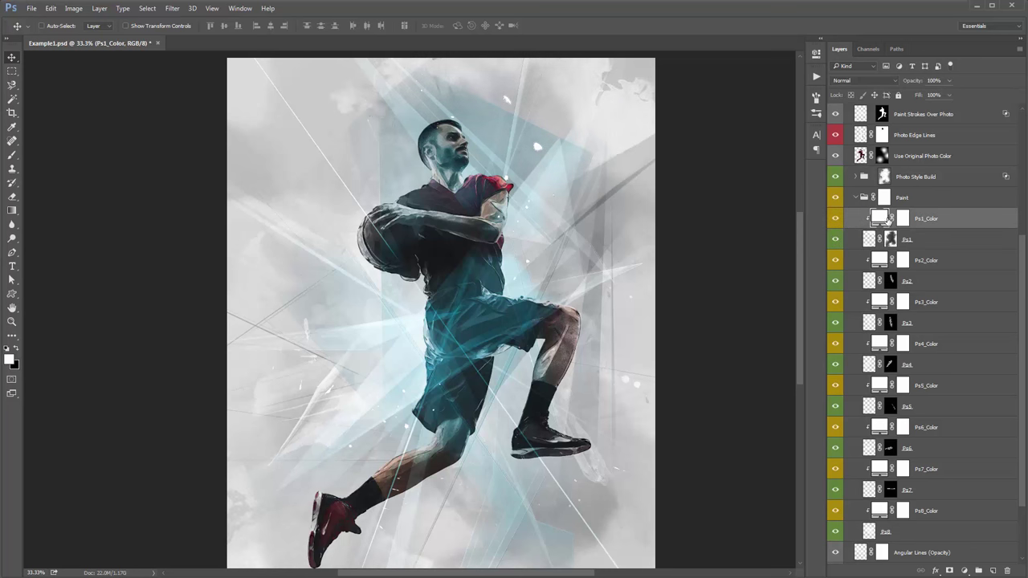
click(532, 135)
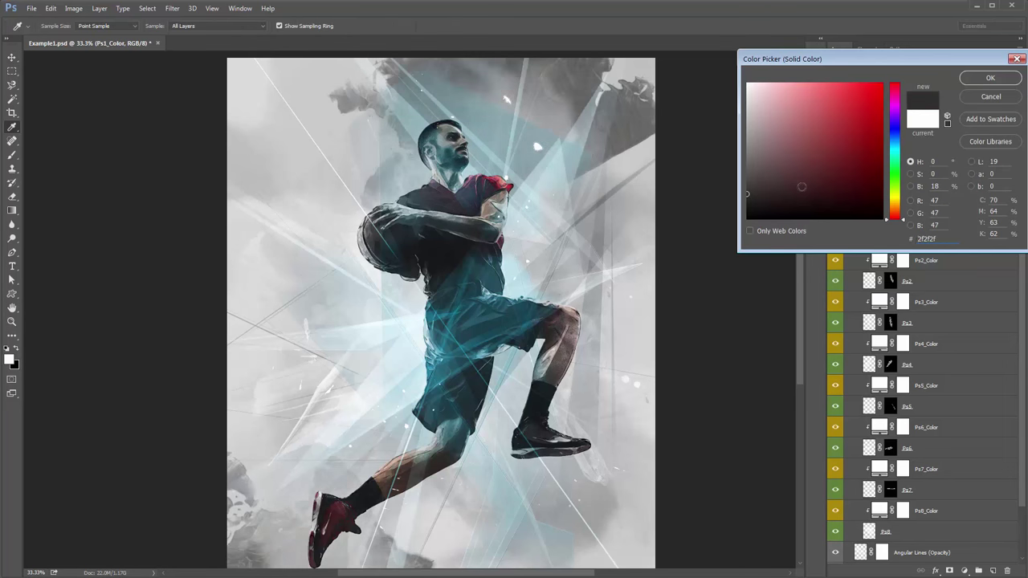
click(728, 153)
click(858, 110)
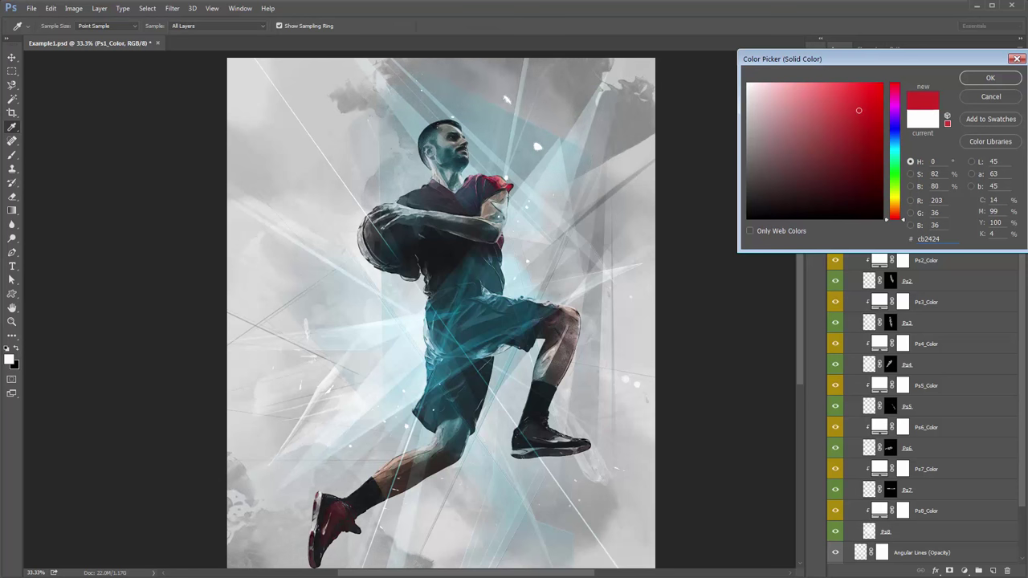
click(991, 97)
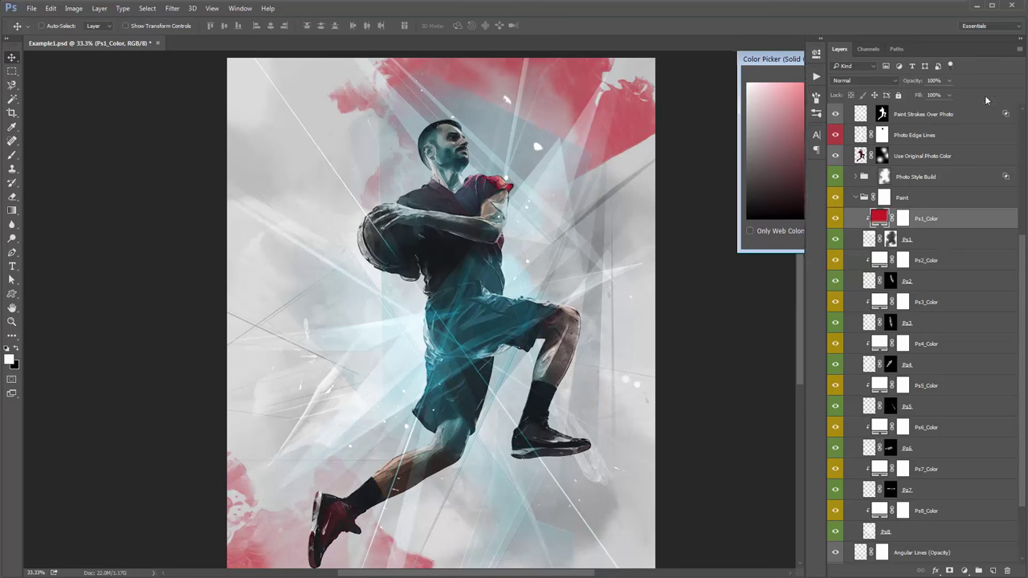
click(937, 279)
click(934, 324)
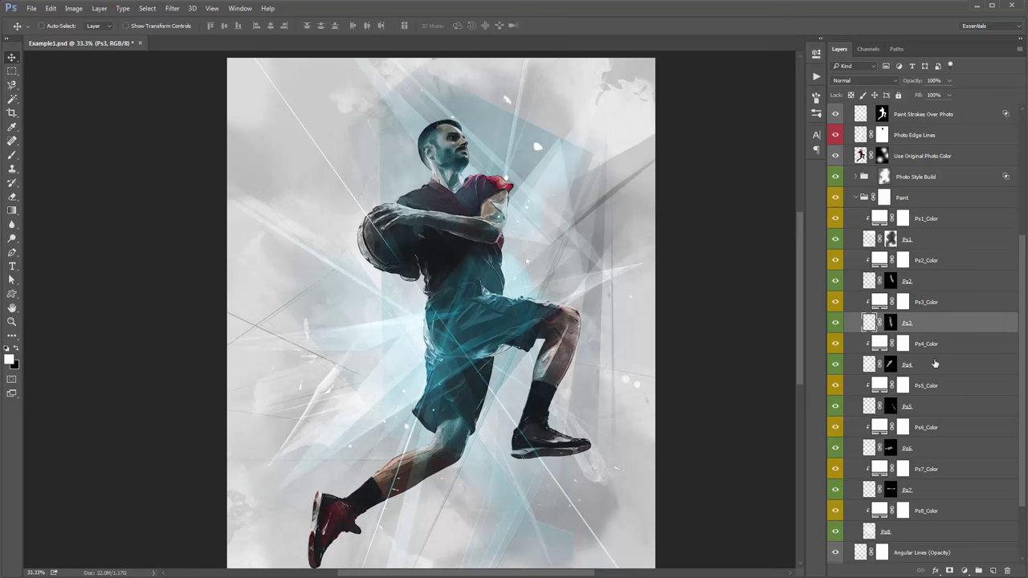
click(935, 364)
click(949, 409)
click(938, 369)
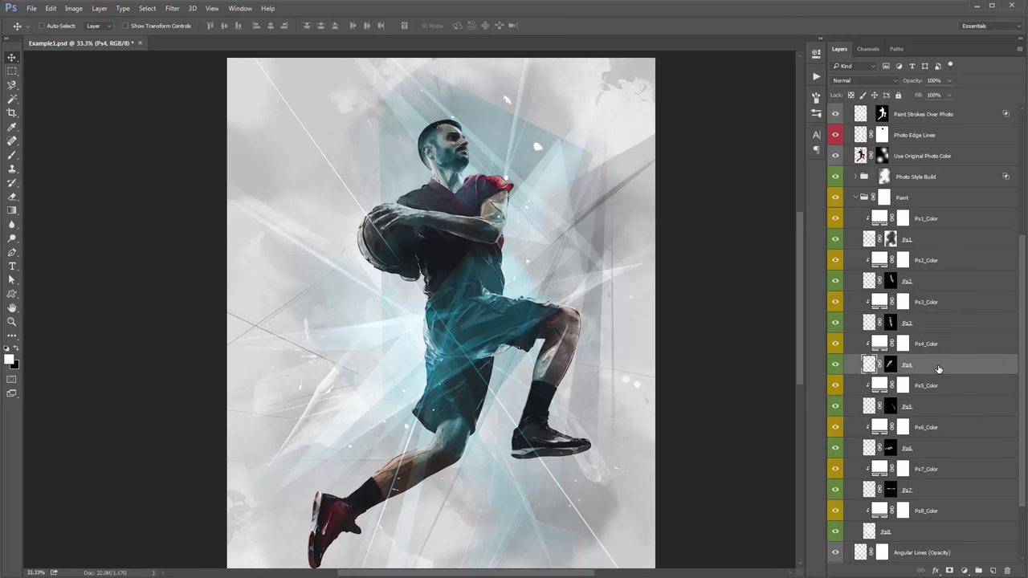
click(923, 283)
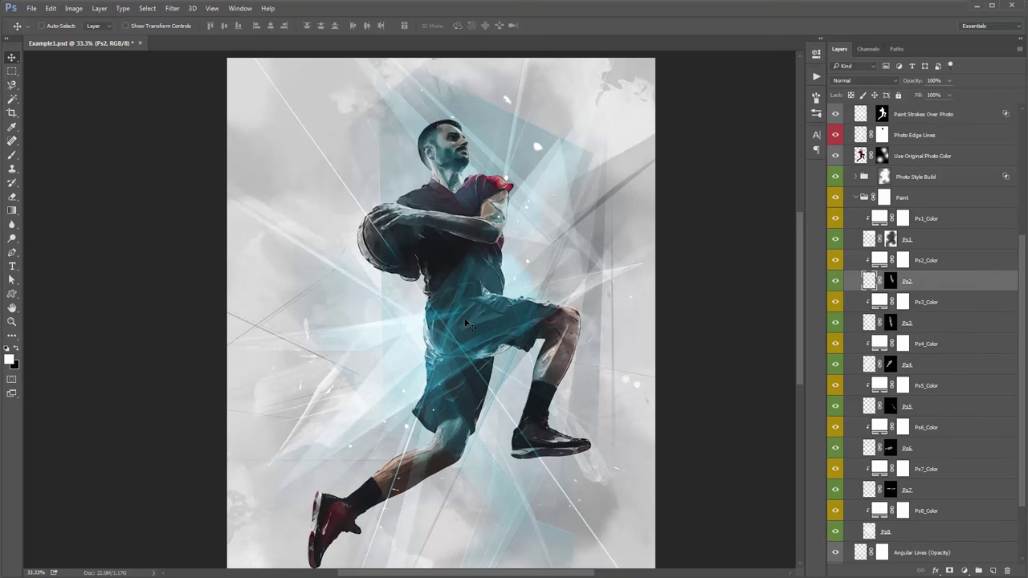
key(ctrl)
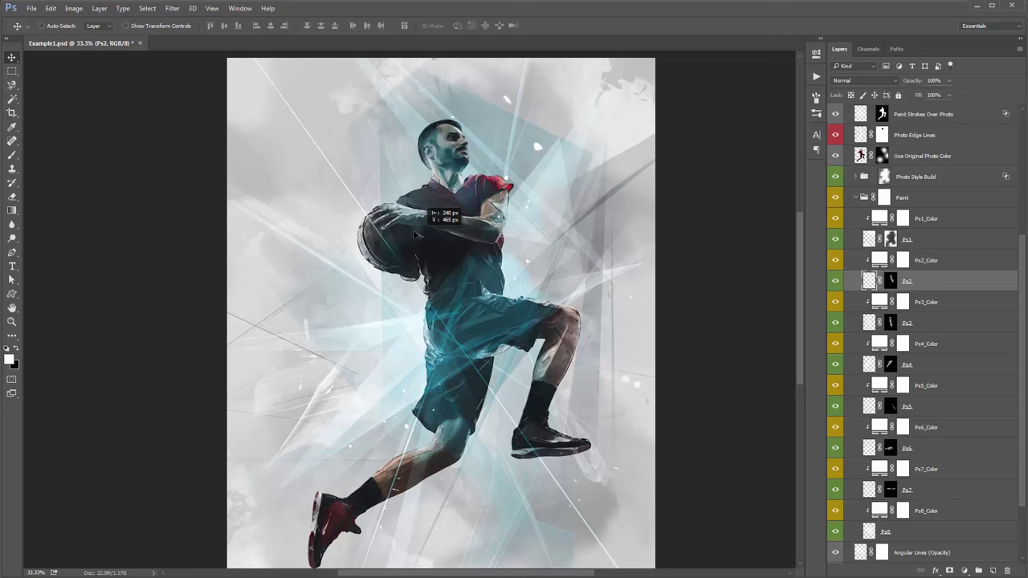
mouse_move(381, 237)
mouse_down()
mouse_move(330, 248)
mouse_move(305, 236)
mouse_up()
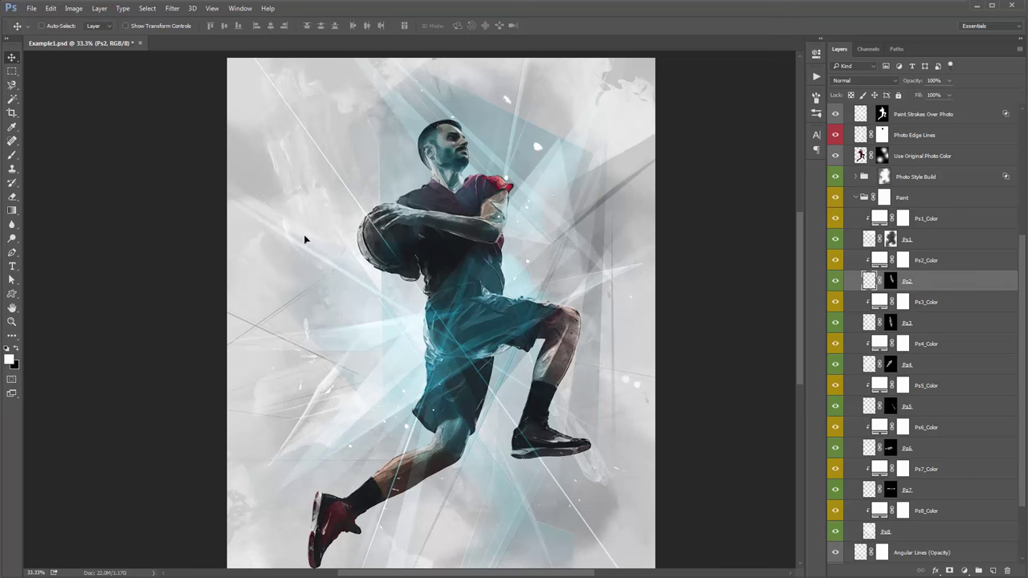
key(ctrl+z)
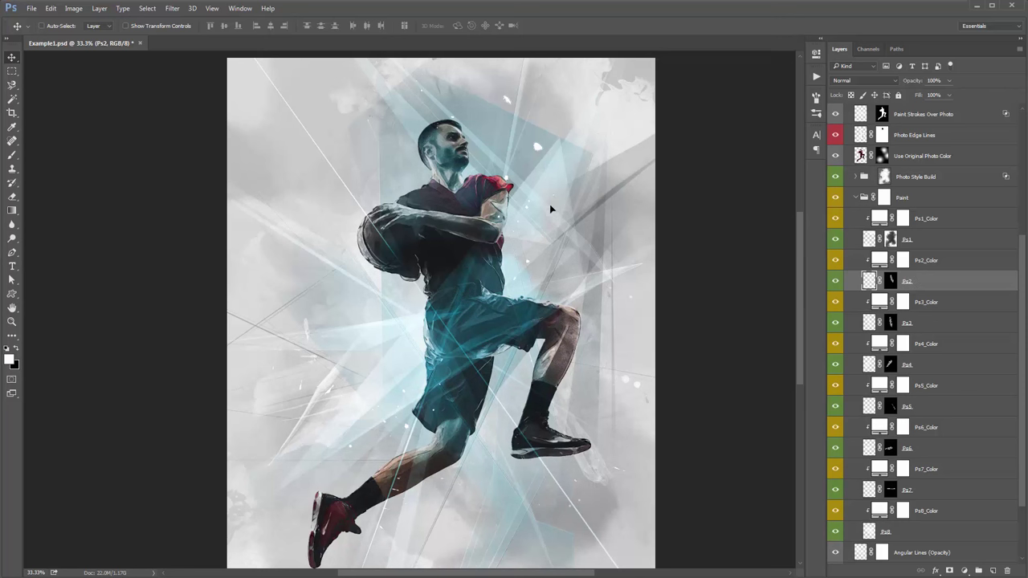
drag(550, 204, 485, 193)
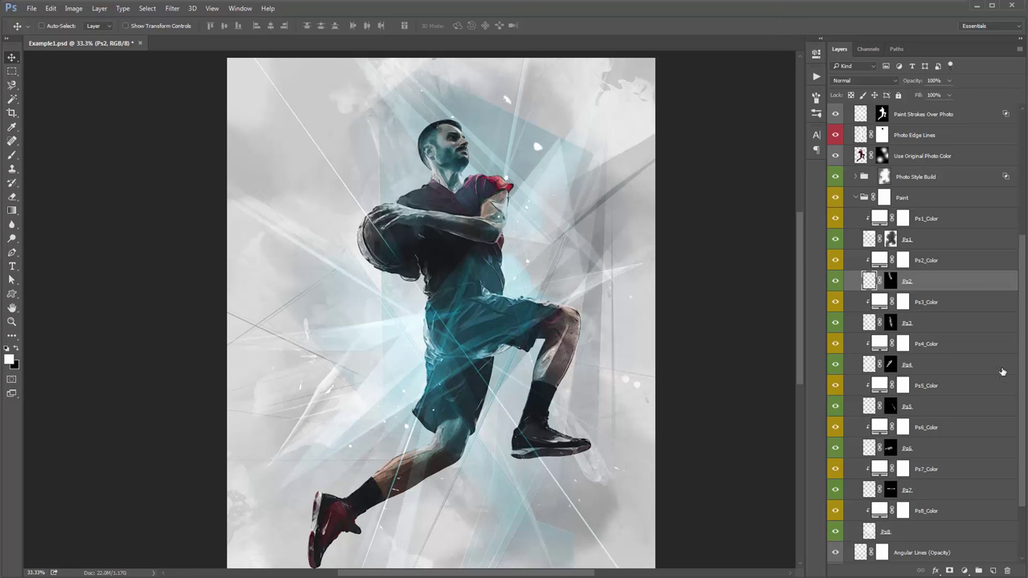
click(920, 322)
drag(529, 295, 587, 259)
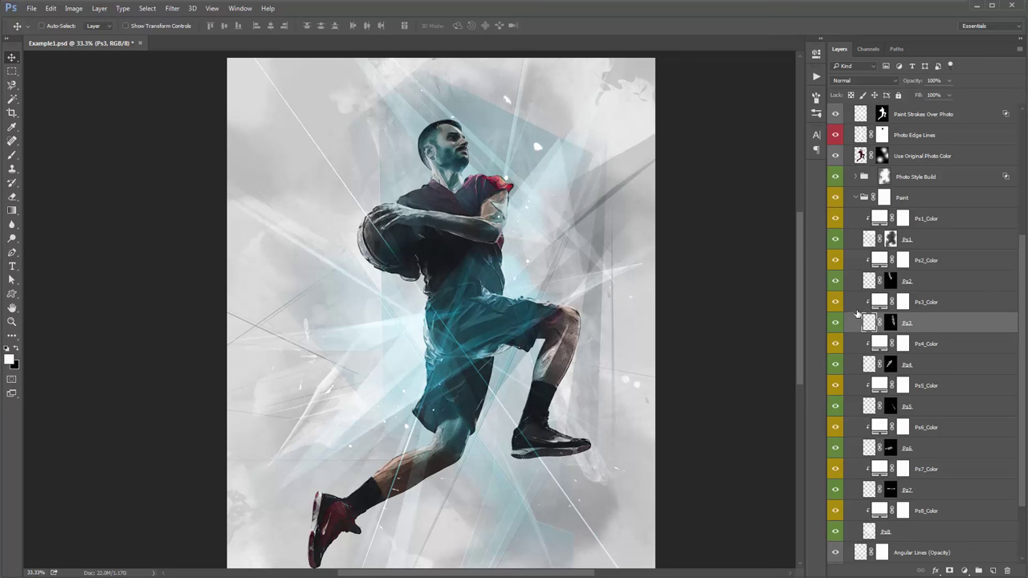
scroll(858, 309, up, 1)
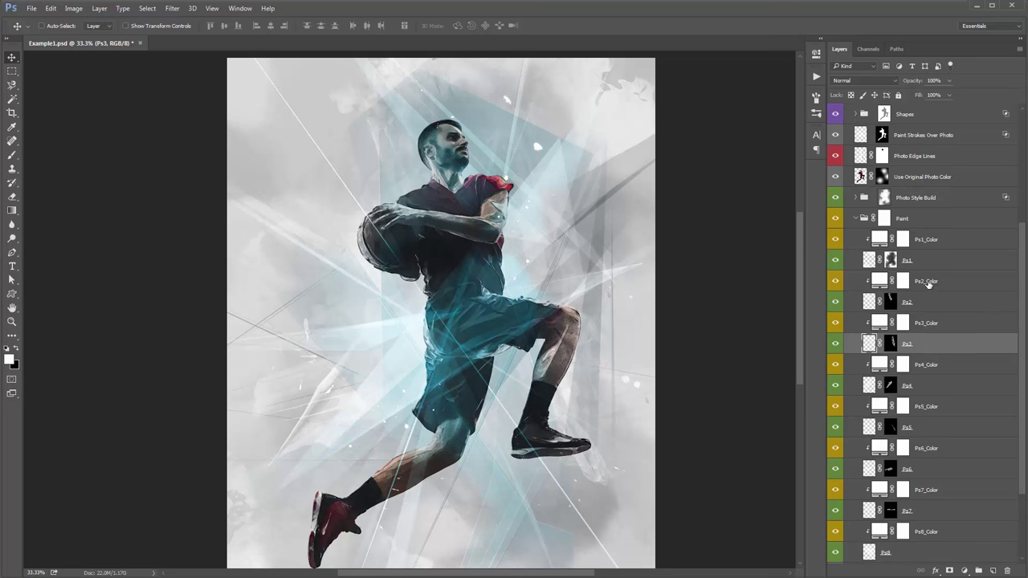
click(928, 309)
scroll(928, 308, up, 2)
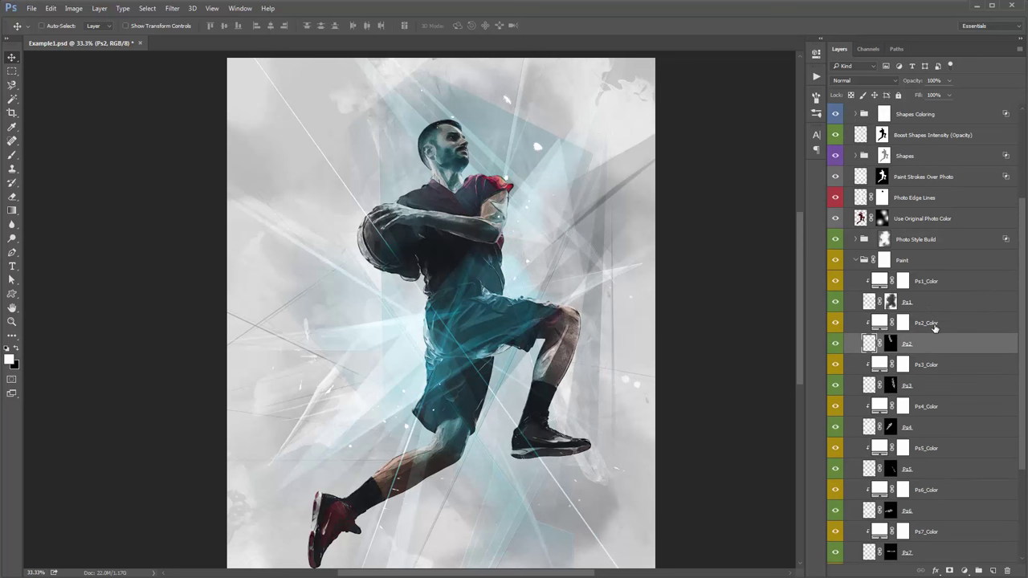
shift+click(933, 324)
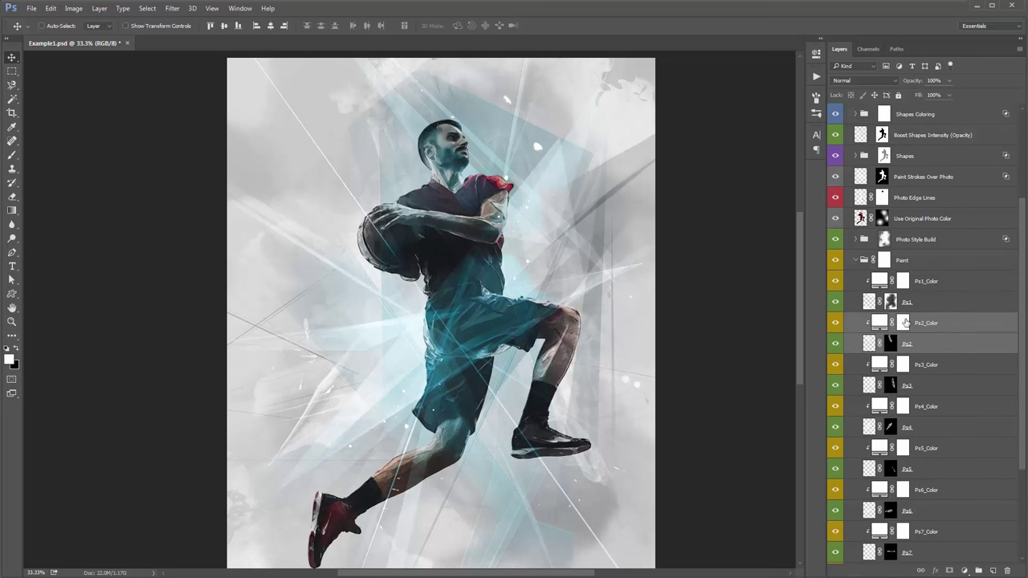
scroll(924, 326, up, 2)
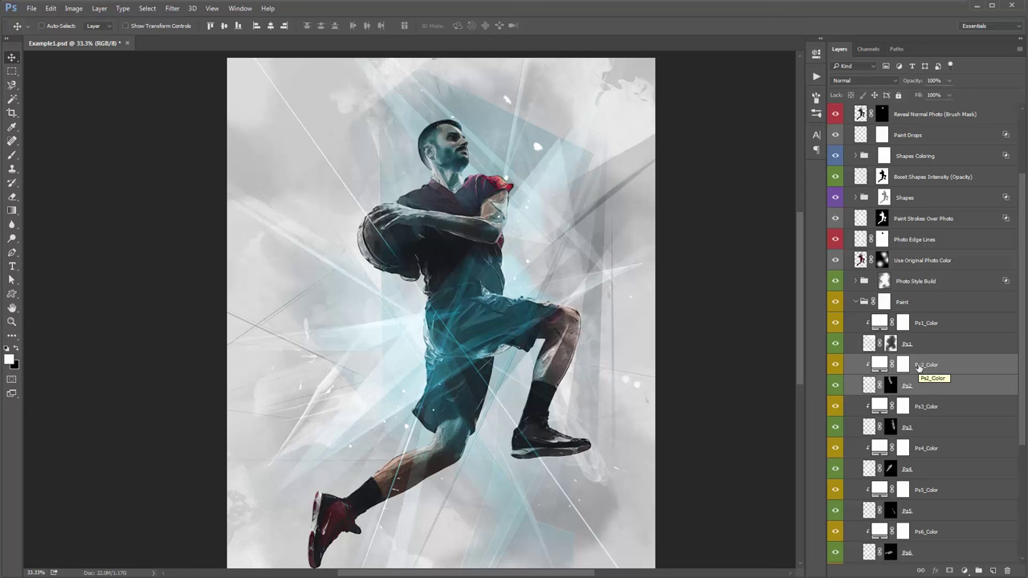
mouse_move(920, 367)
mouse_down()
mouse_move(884, 322)
mouse_move(880, 272)
mouse_up()
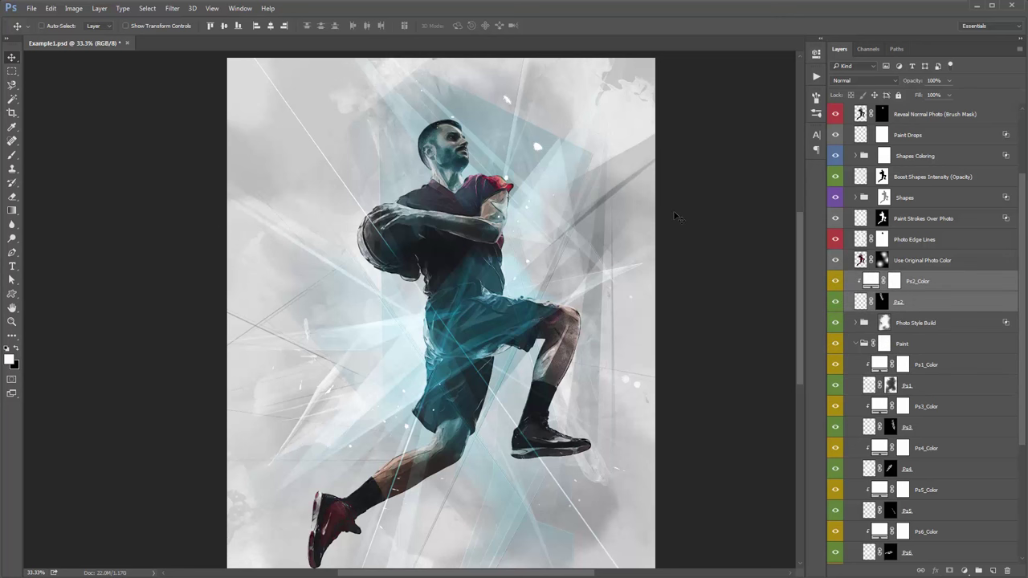
click(907, 306)
drag(486, 199, 460, 258)
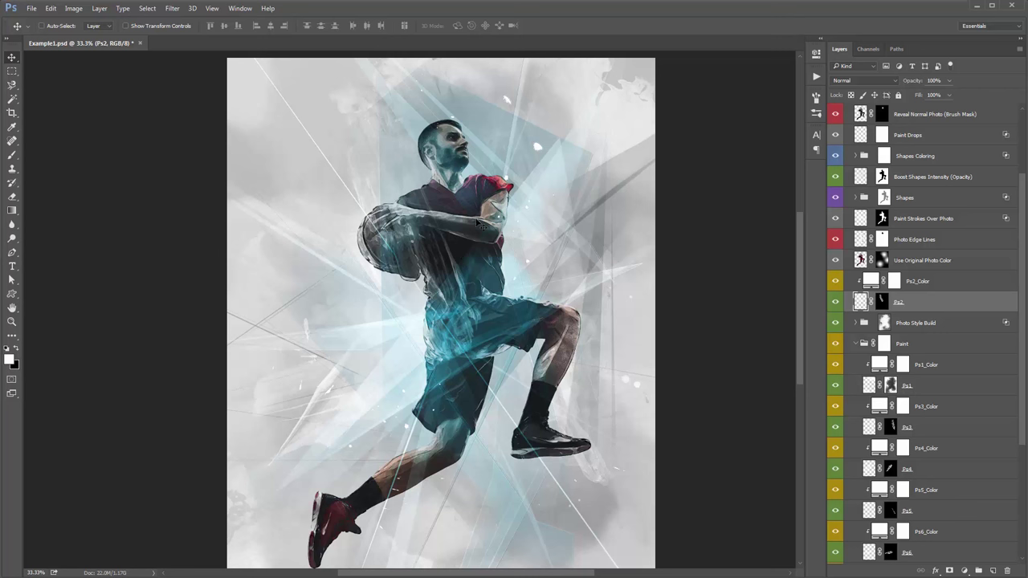
key(ctrl+alt+z)
key(ctrl+alt+z)
key(ctrl+alt+z)
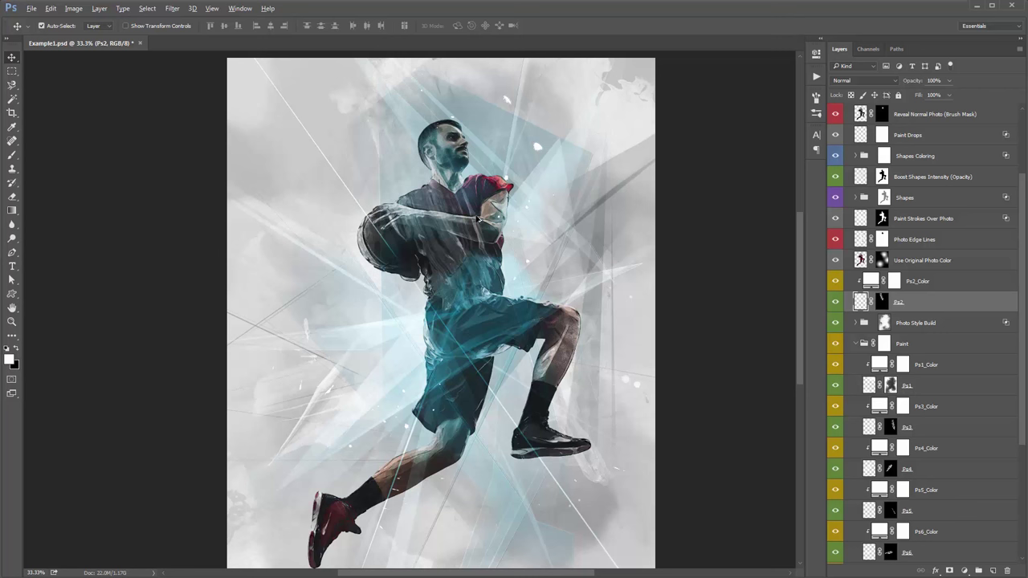
- Set the Ps2_Color fill to dark grey 434343
scroll(836, 305, down, 6)
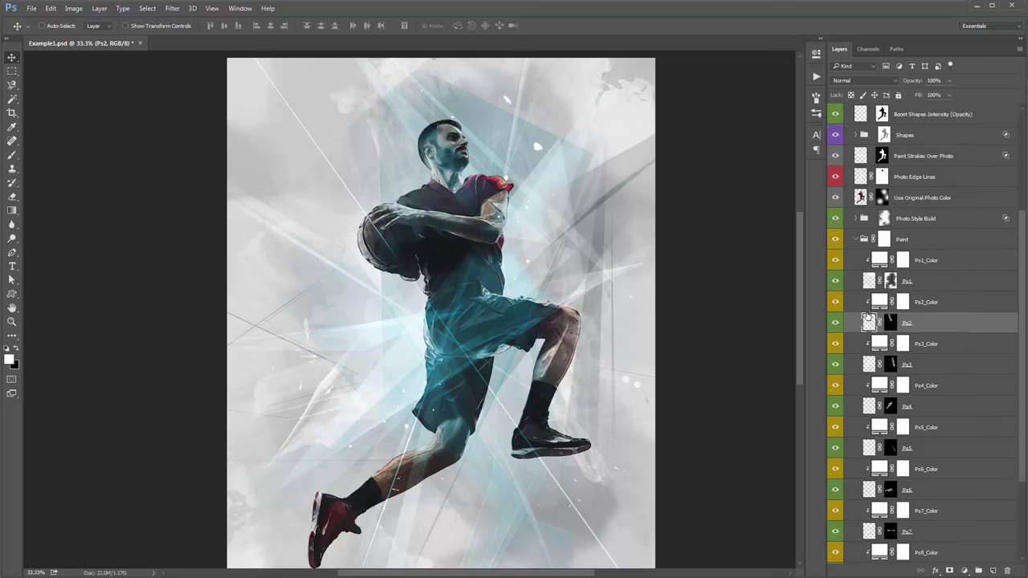
double_click(880, 241)
click(748, 218)
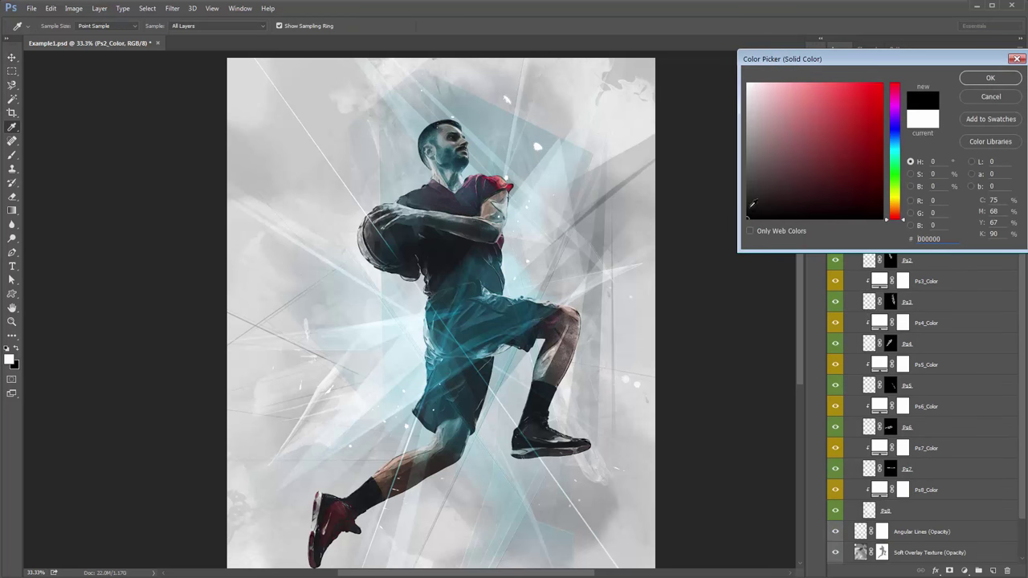
drag(770, 205, 736, 179)
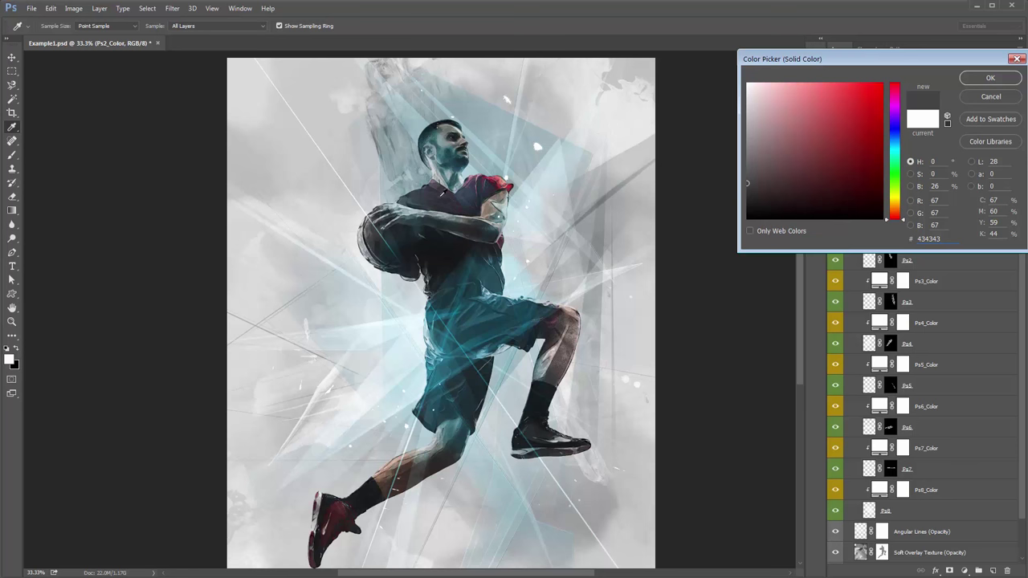
click(990, 78)
- Select the Ps8 paint layer and reposition its strokes on the canvas with the Move tool
key(v)
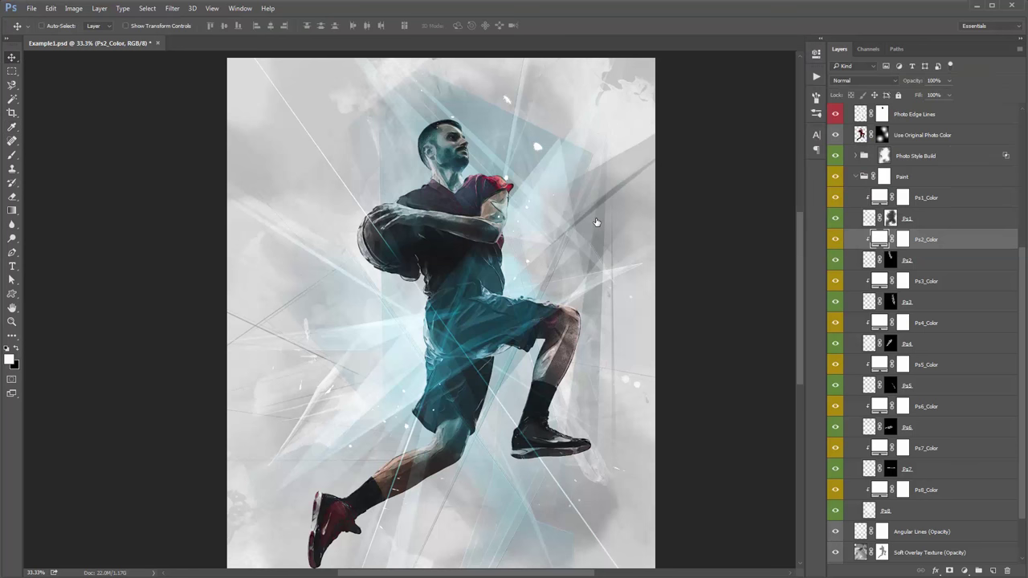
mouse_move(581, 233)
mouse_down()
mouse_move(597, 227)
mouse_move(589, 230)
mouse_up()
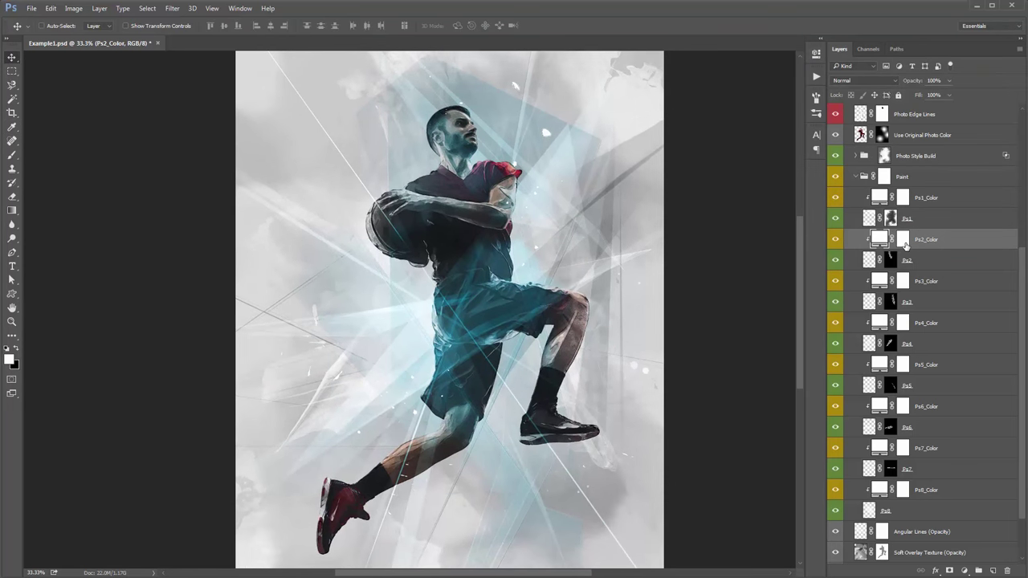
scroll(906, 245, down, 1)
click(912, 477)
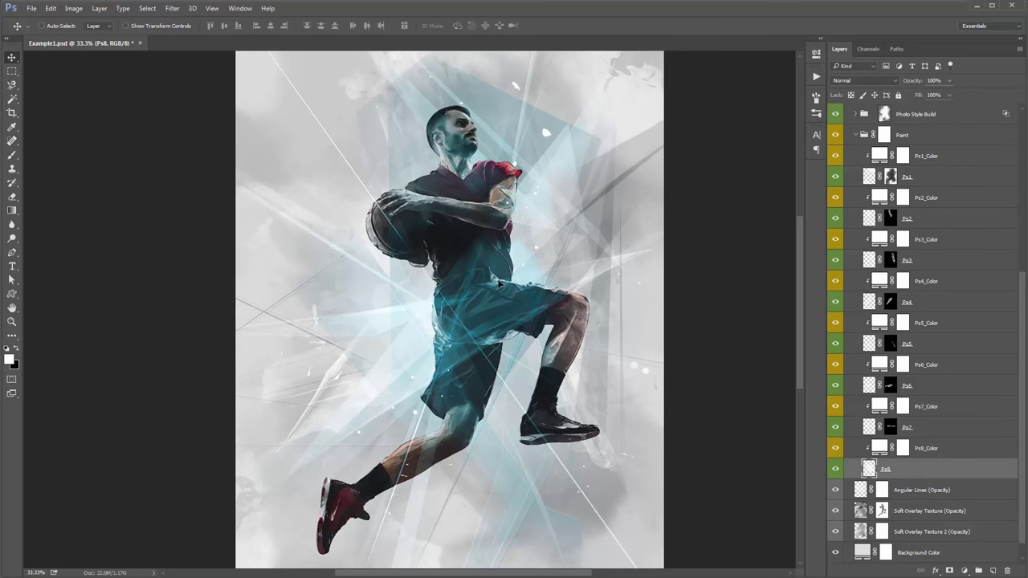
drag(498, 283, 381, 220)
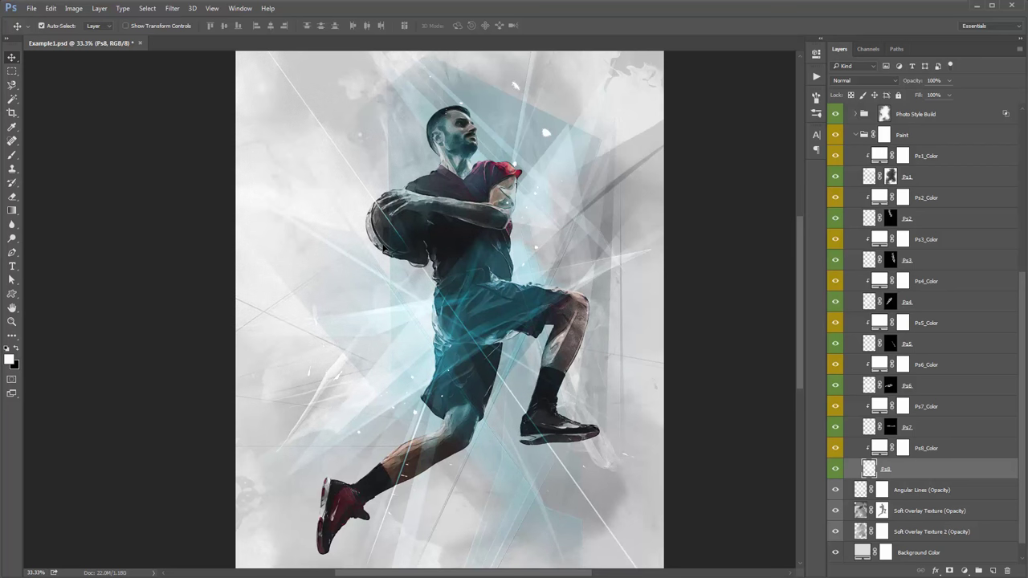
- Keep the Ps8_Color fill white after trying black, then collapse the Paint group
double_click(884, 447)
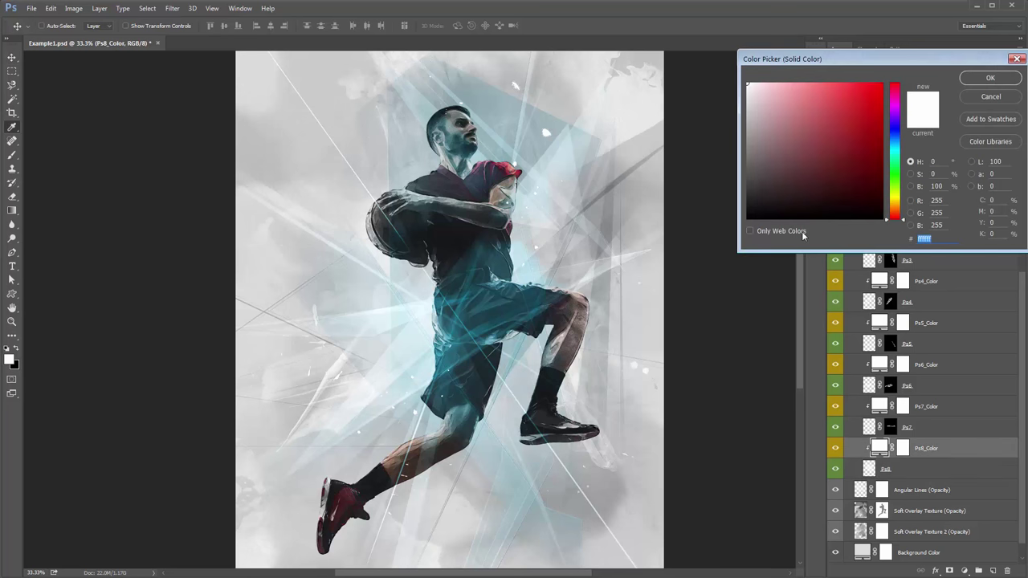
click(772, 209)
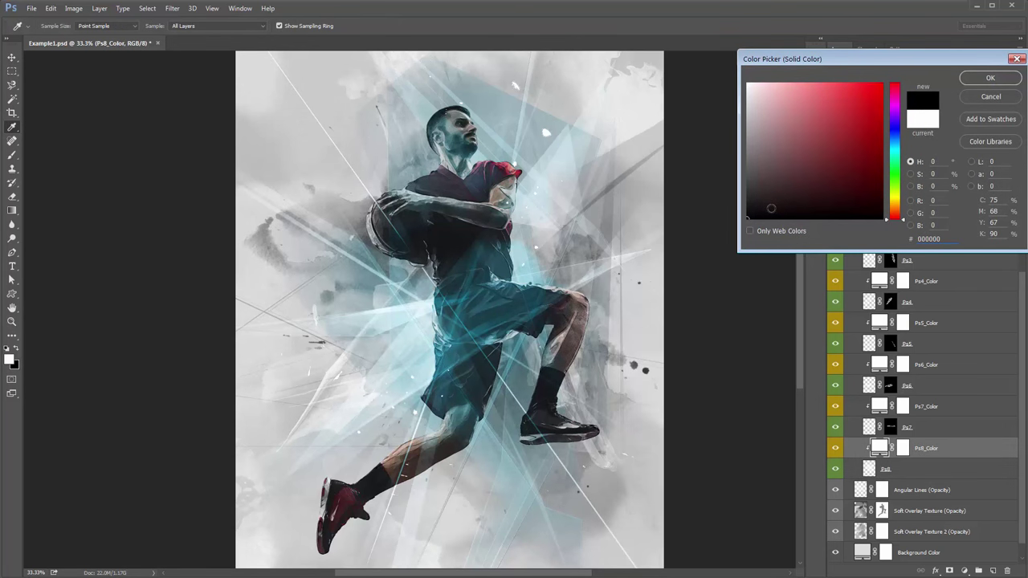
mouse_move(772, 208)
mouse_down()
mouse_move(747, 83)
mouse_move(709, 115)
mouse_up()
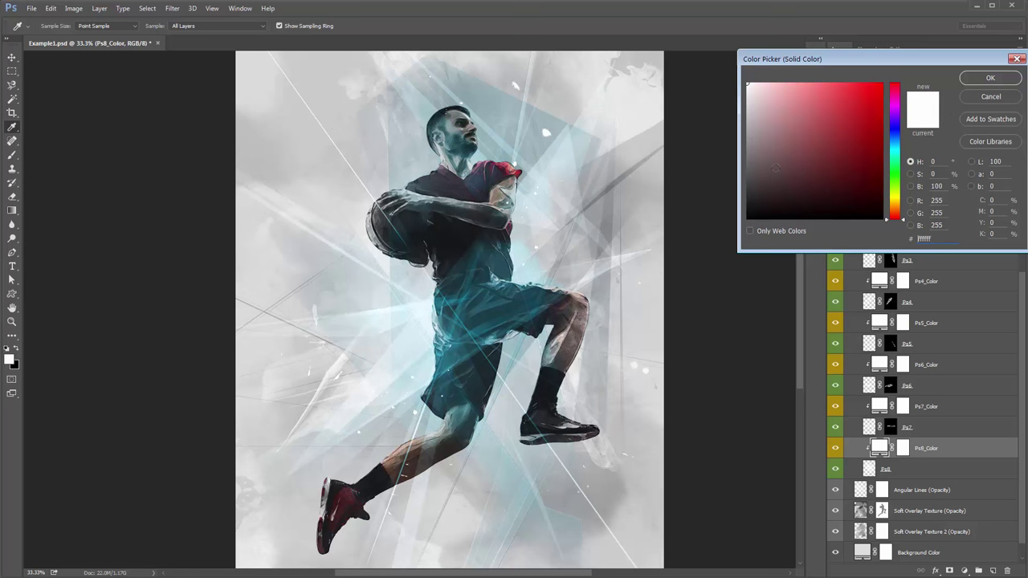
click(991, 78)
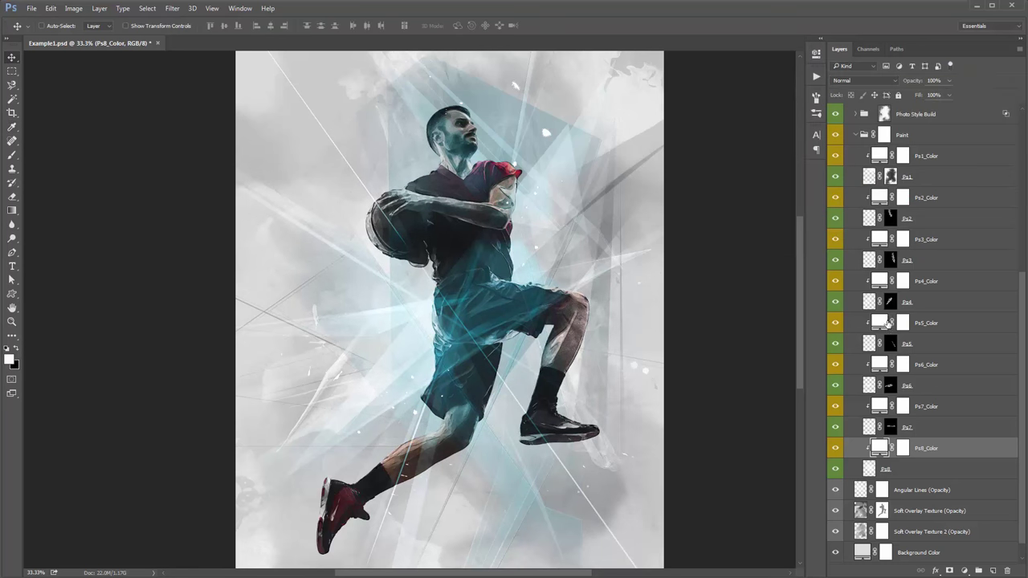
click(907, 470)
scroll(911, 440, up, 1)
scroll(912, 440, up, 5)
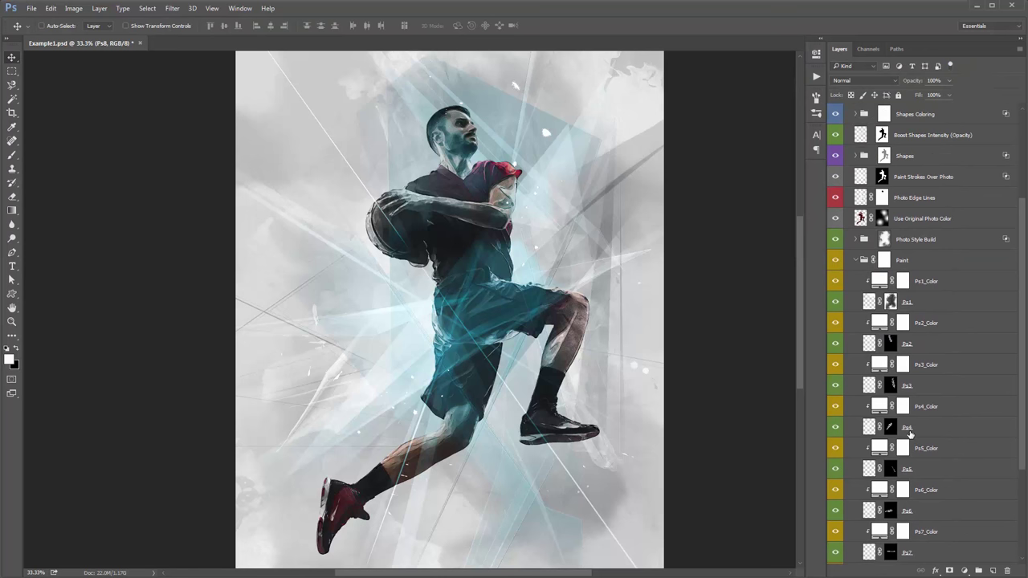
click(857, 261)
- Toggle the Angular Lines layer off and on to compare its effect
click(941, 426)
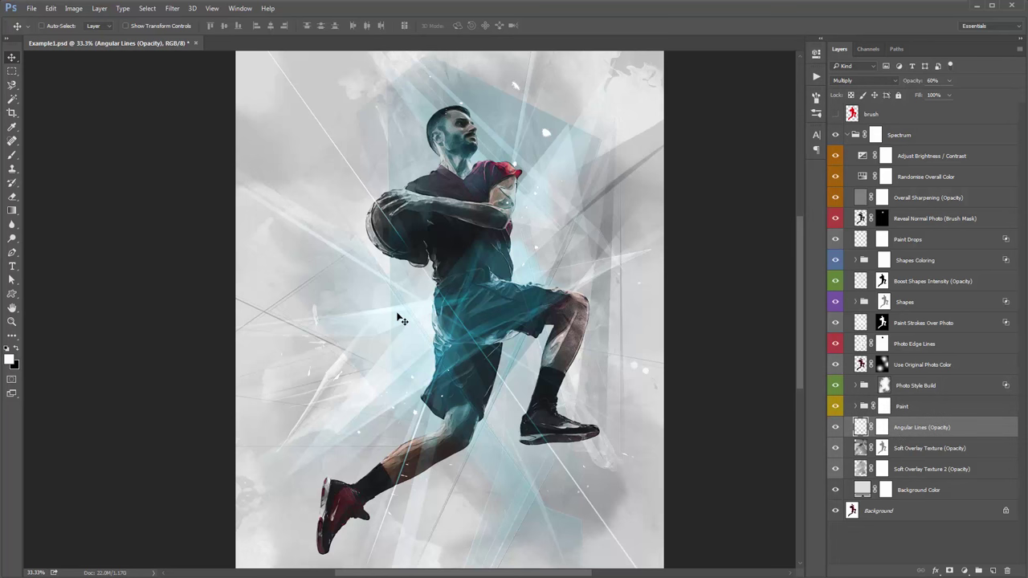
scroll(402, 319, down, 1)
click(835, 426)
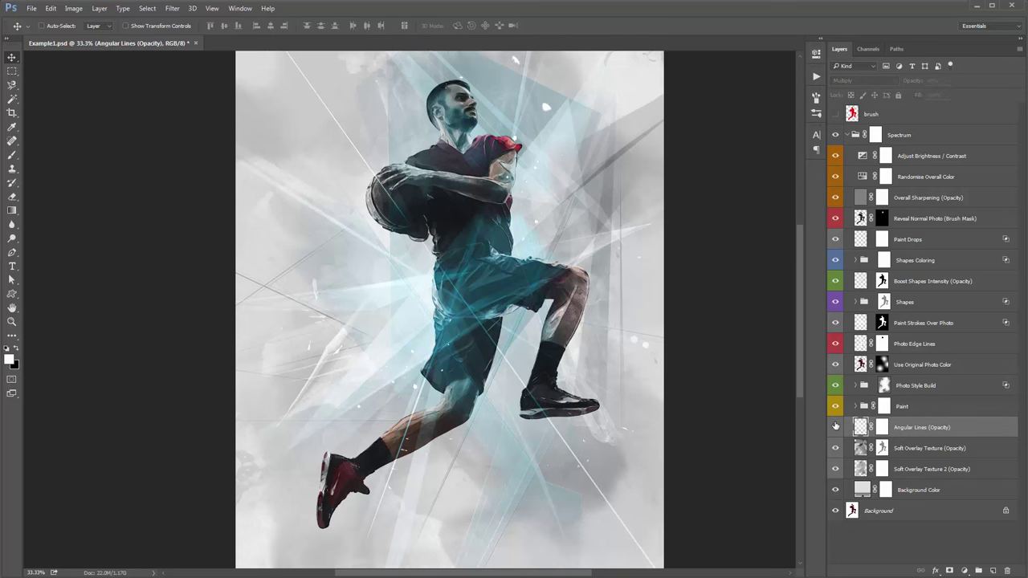
click(836, 426)
scroll(634, 362, up, 2)
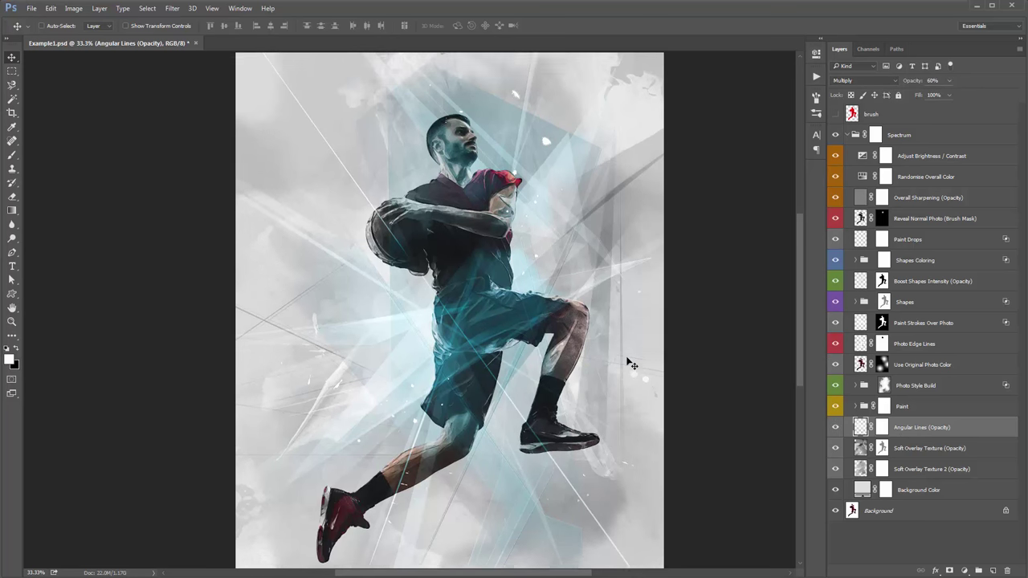
scroll(475, 342, down, 1)
click(836, 427)
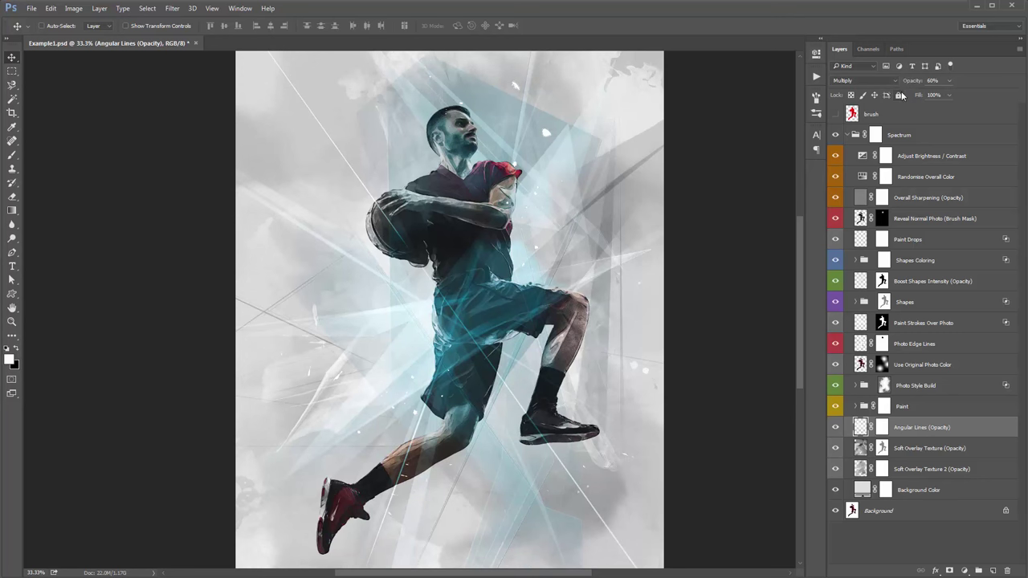
- Set Angular Lines opacity to 100% then back to 60%, and keep one duplicate copy
key(0)
scroll(266, 265, down, 1)
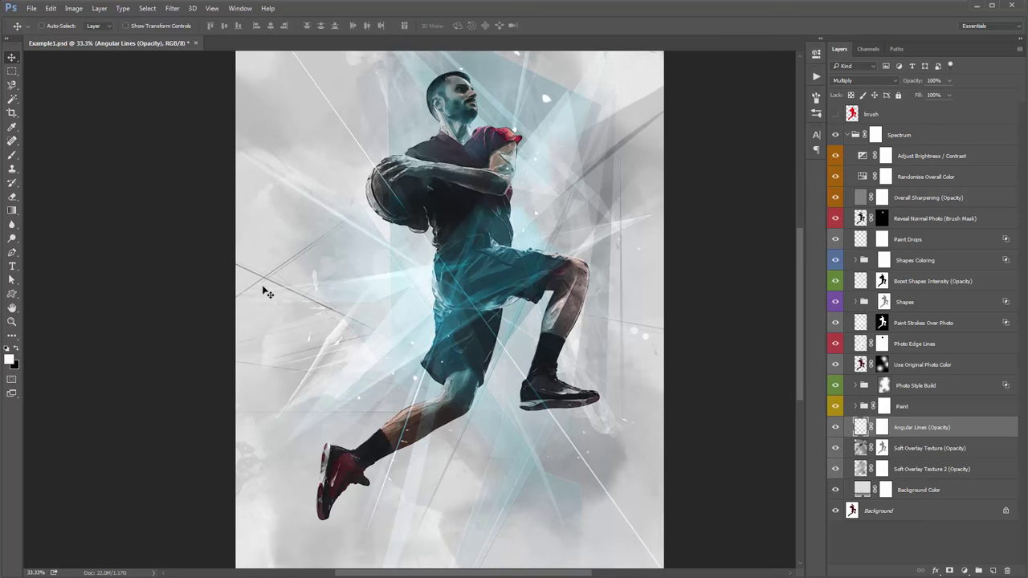
scroll(370, 269, up, 1)
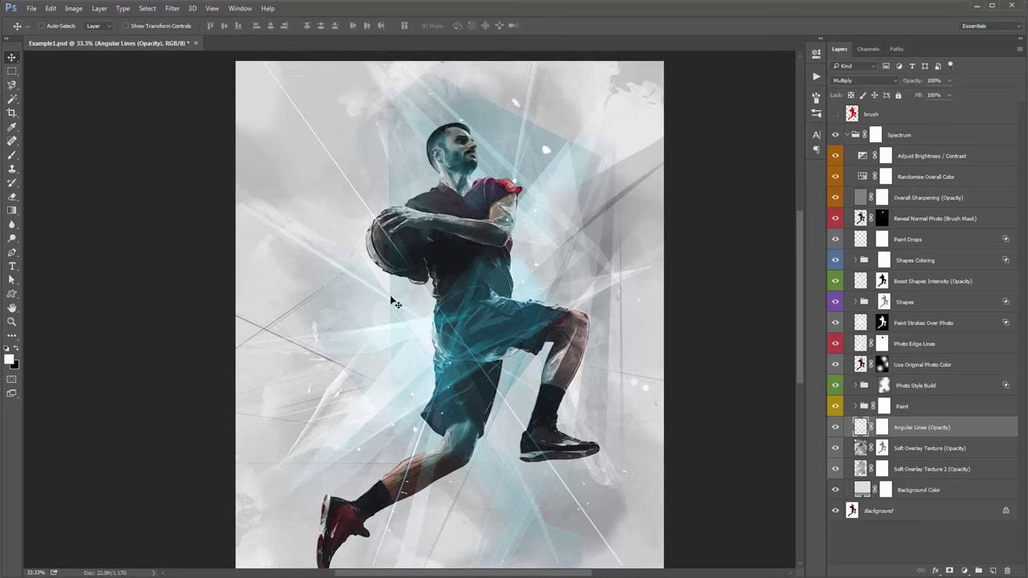
key(6)
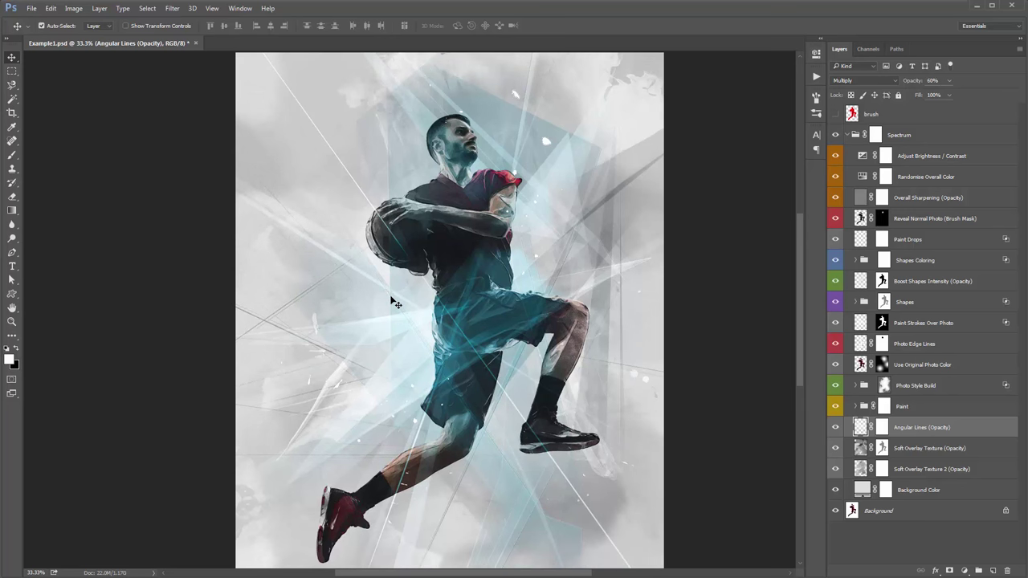
key(ctrl+j)
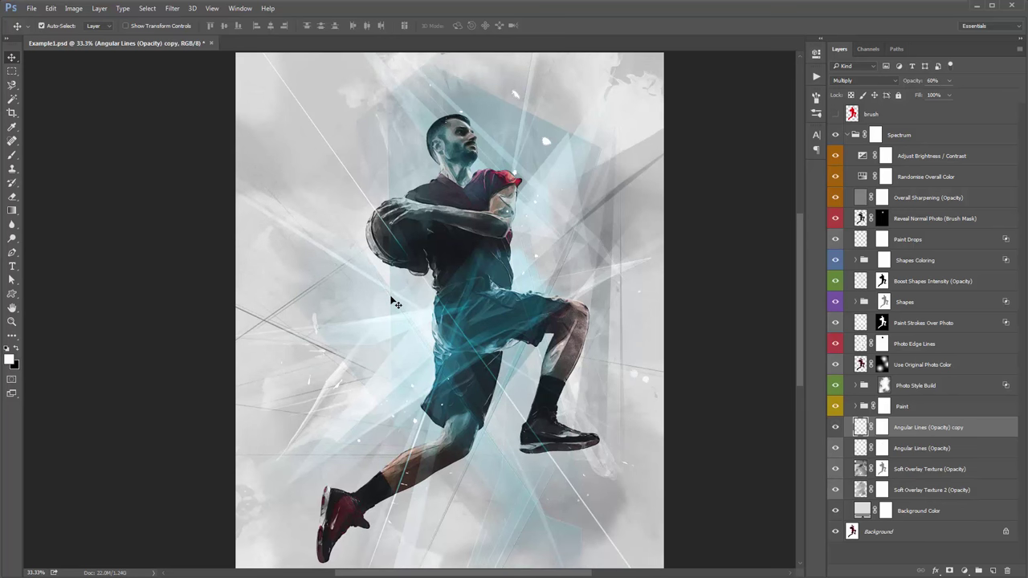
key(ctrl+j)
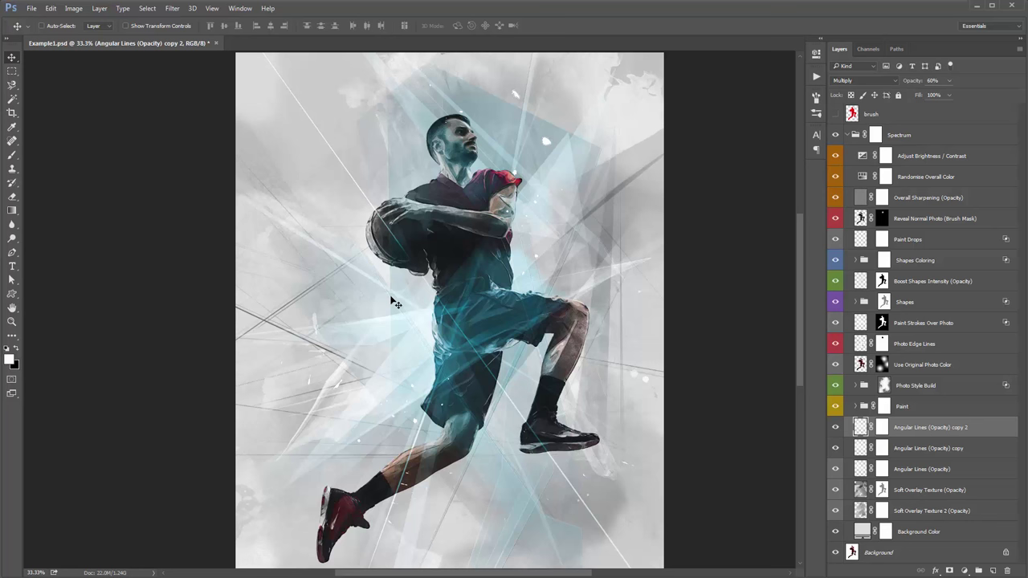
scroll(393, 303, down, 1)
key(Delete)
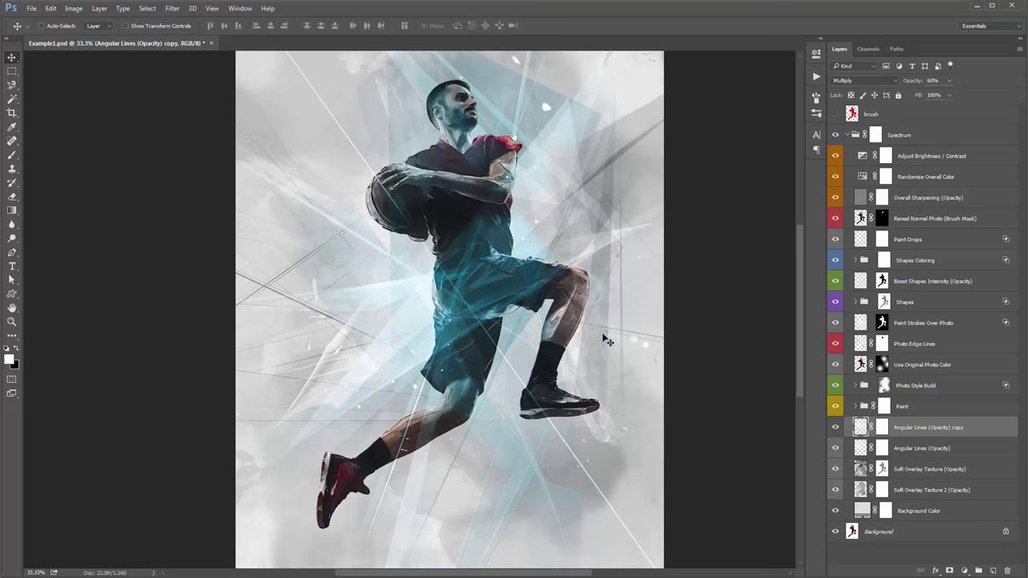
scroll(595, 336, up, 1)
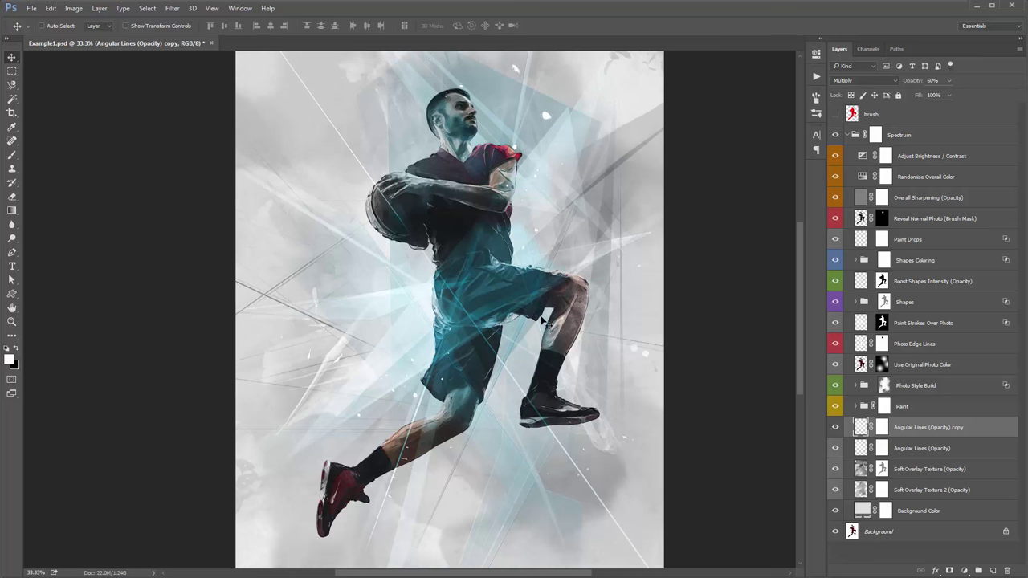
- Select Soft Overlay Texture and Soft Overlay Texture 2 and hide both
click(953, 467)
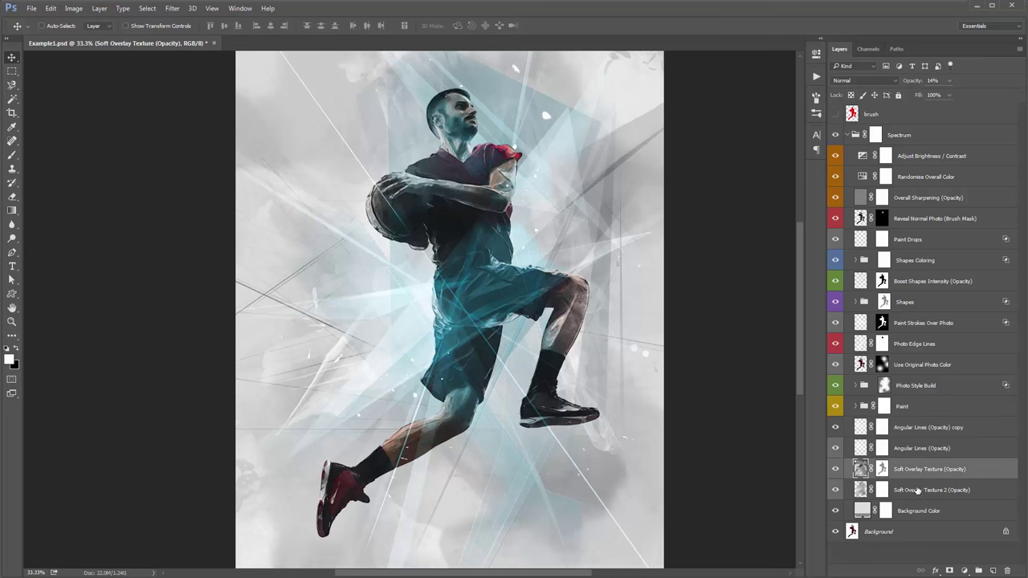
shift+click(958, 490)
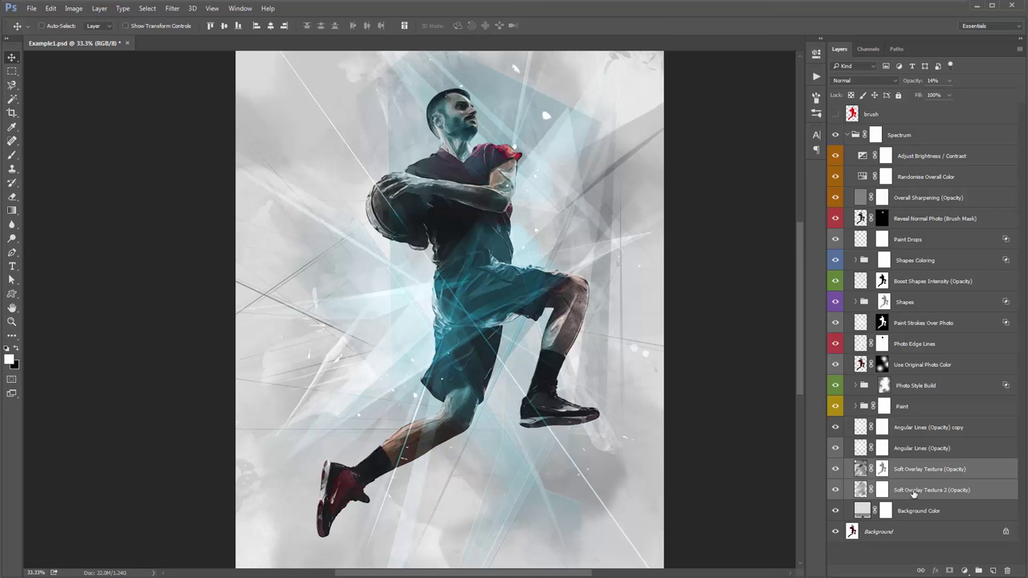
drag(836, 469, 838, 494)
scroll(629, 385, up, 2)
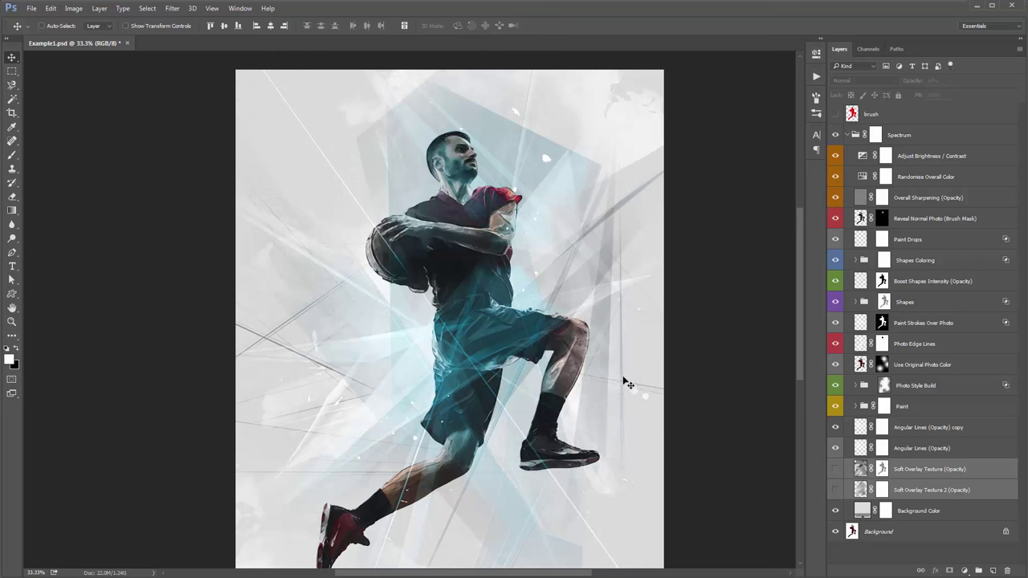
scroll(381, 304, down, 2)
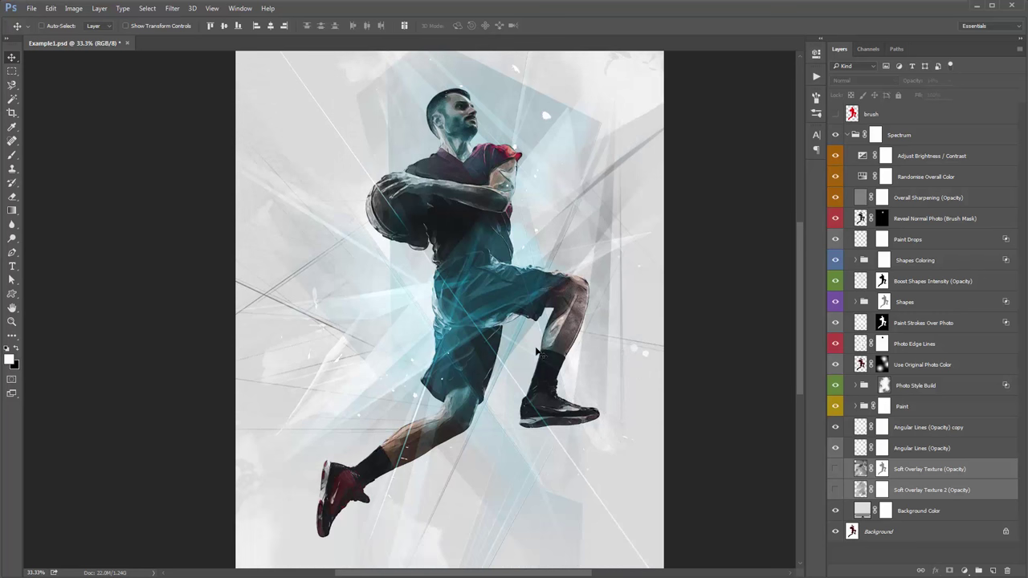
scroll(526, 336, down, 1)
- Show both Soft Overlay Texture layers again and type a new opacity for Soft Overlay Texture
drag(837, 490, 835, 473)
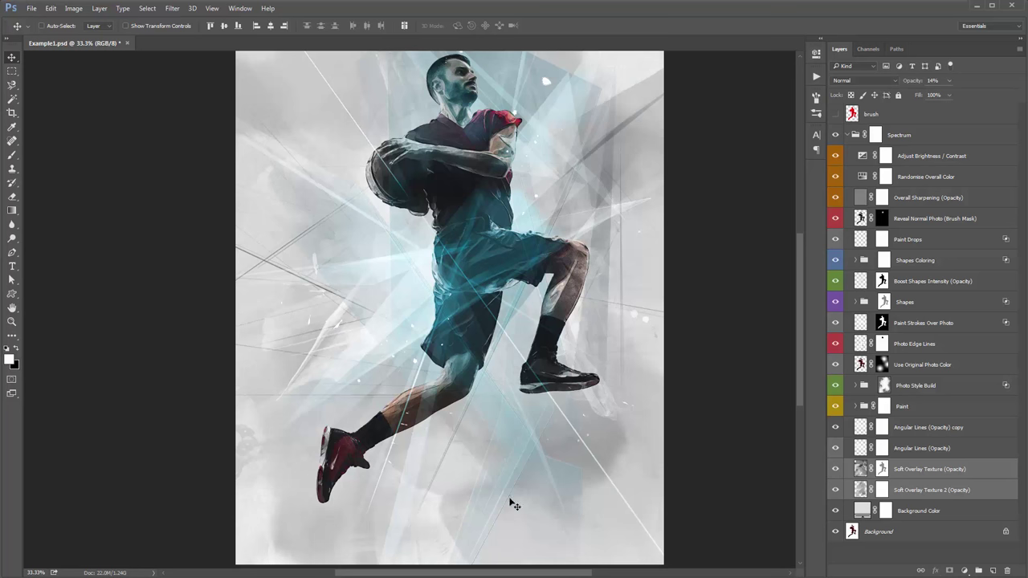
scroll(269, 455, up, 2)
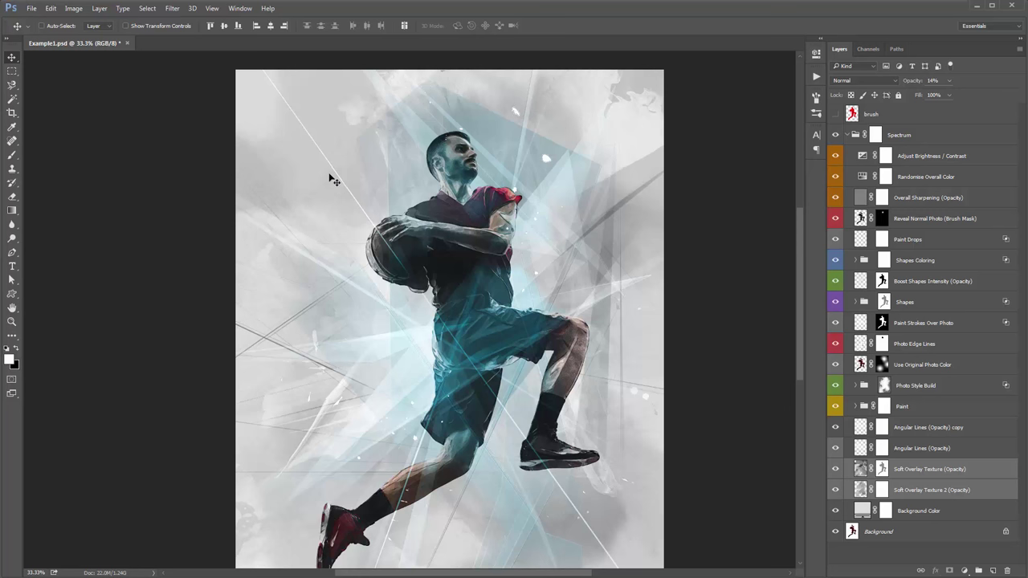
scroll(333, 180, down, 1)
click(920, 473)
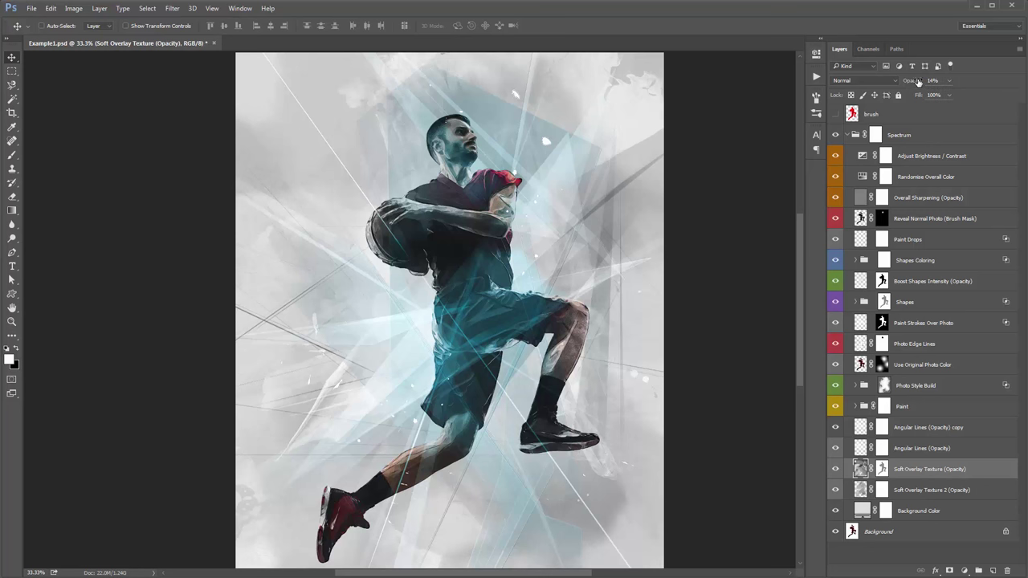
key(0)
key(Return)
scroll(380, 249, down, 3)
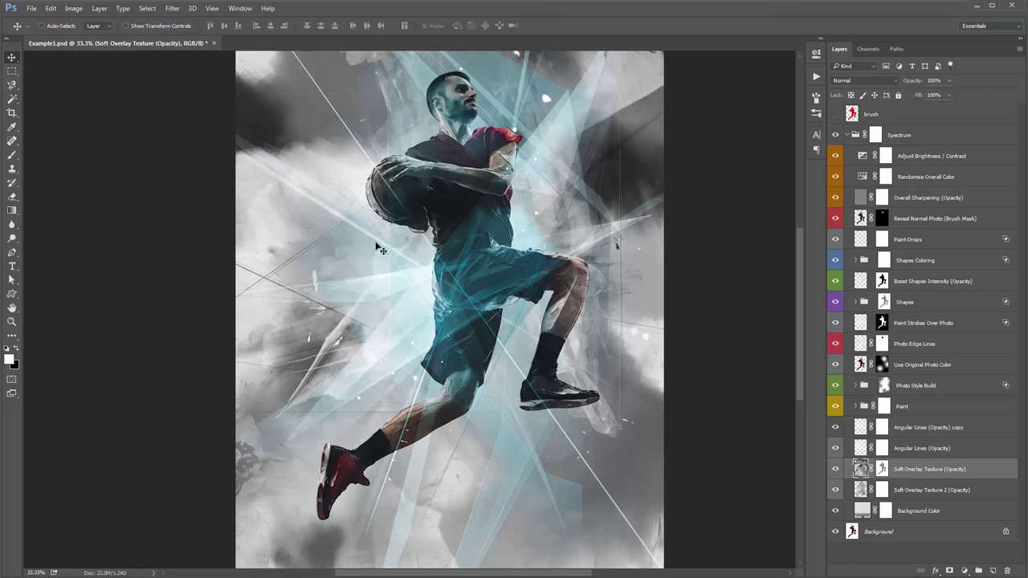
scroll(618, 357, up, 1)
scroll(635, 269, up, 2)
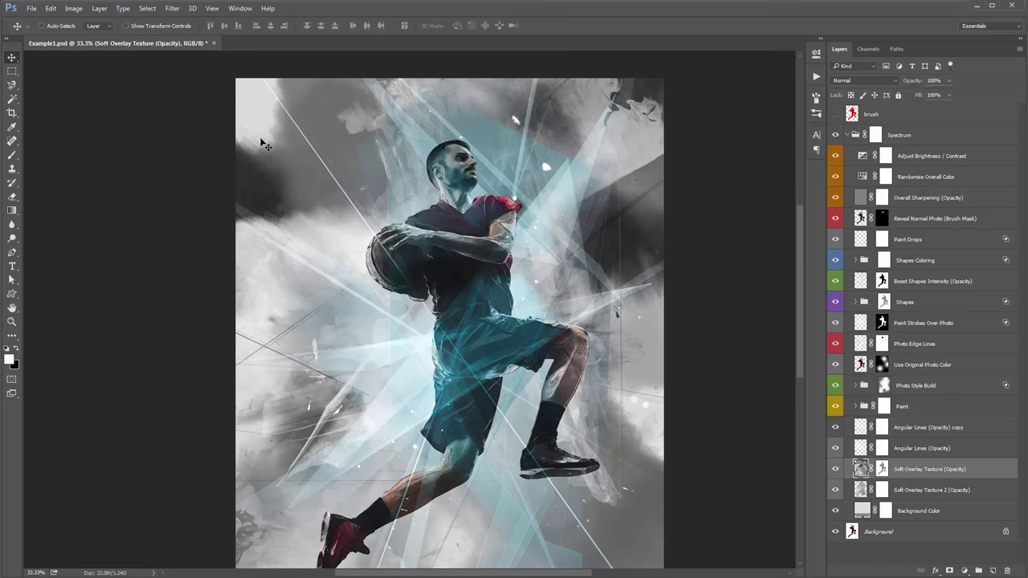
scroll(266, 144, down, 2)
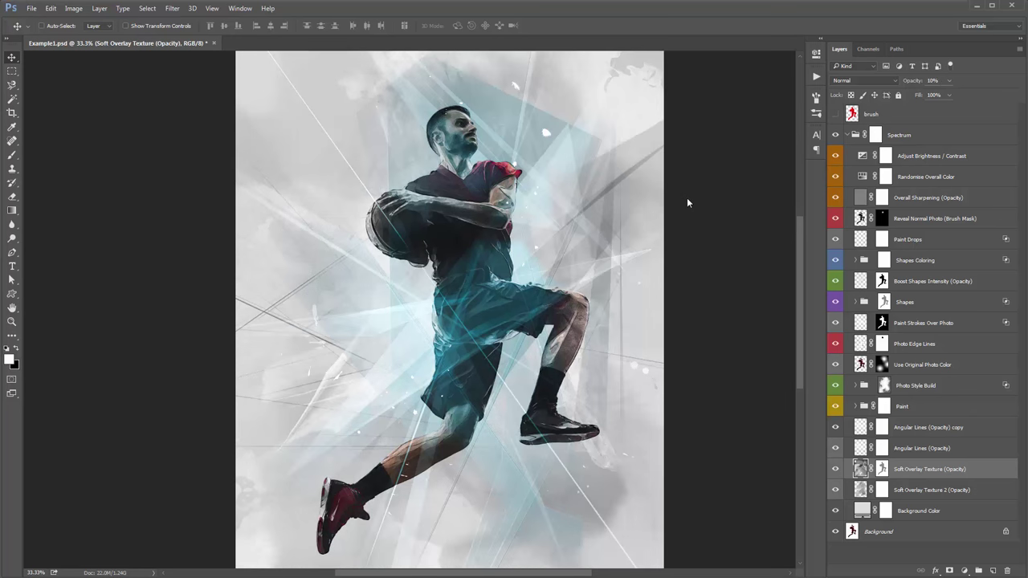
- Raise Soft Overlay Texture 2 to full opacity, then scrub it down to about 79%
click(915, 489)
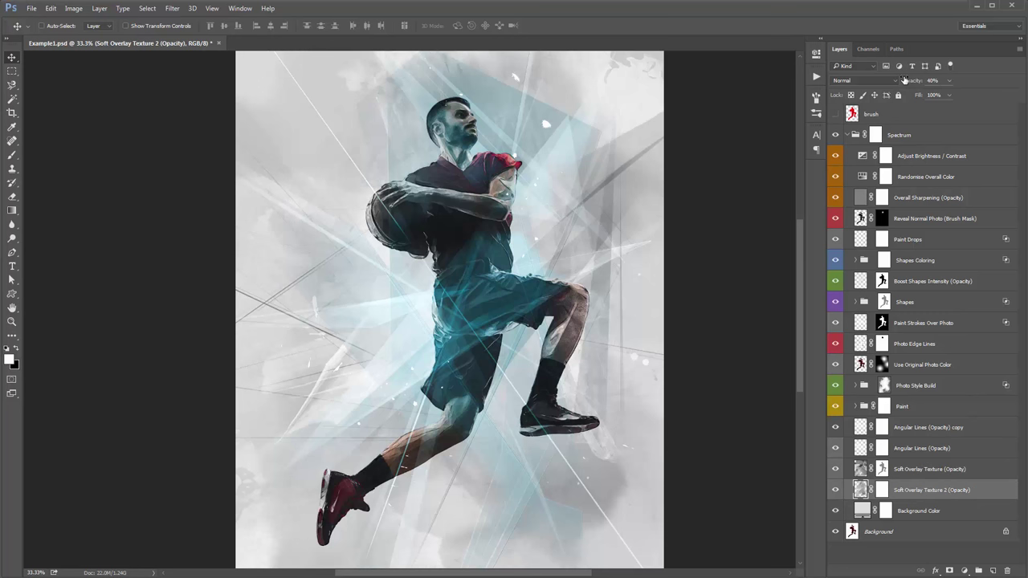
key(0)
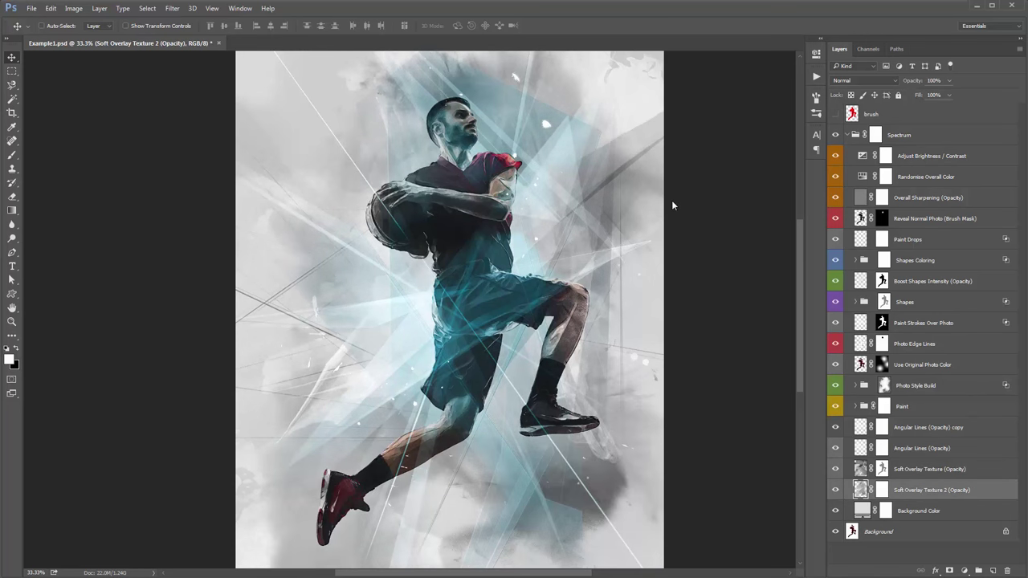
scroll(671, 200, up, 1)
scroll(673, 205, down, 1)
scroll(431, 105, up, 2)
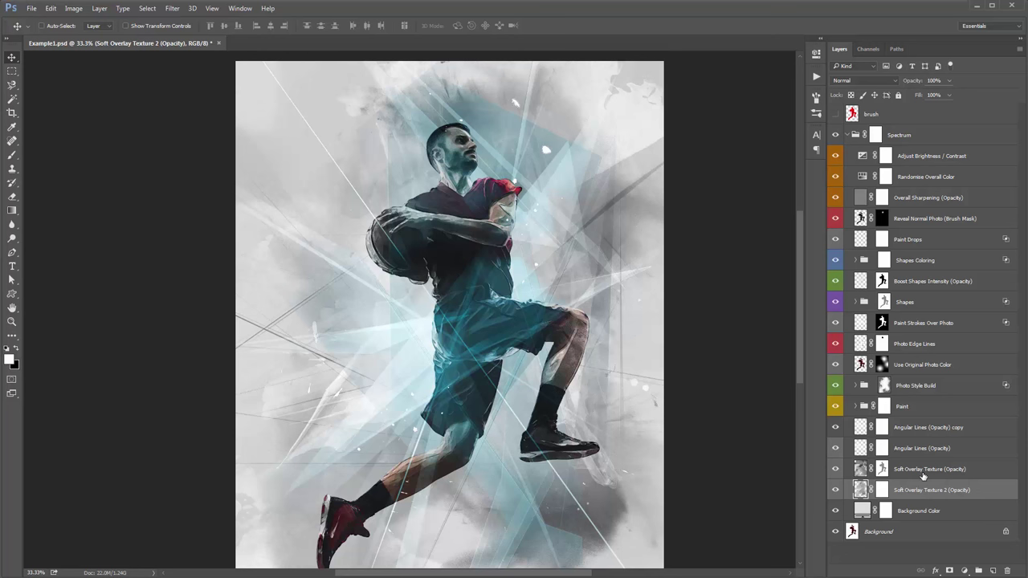
click(923, 471)
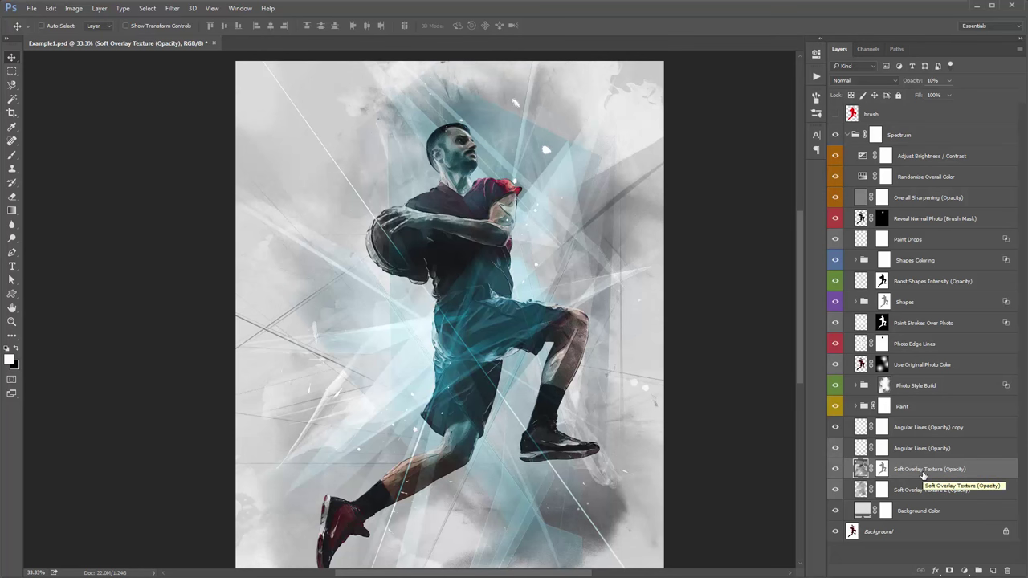
scroll(923, 476, down, 1)
click(924, 490)
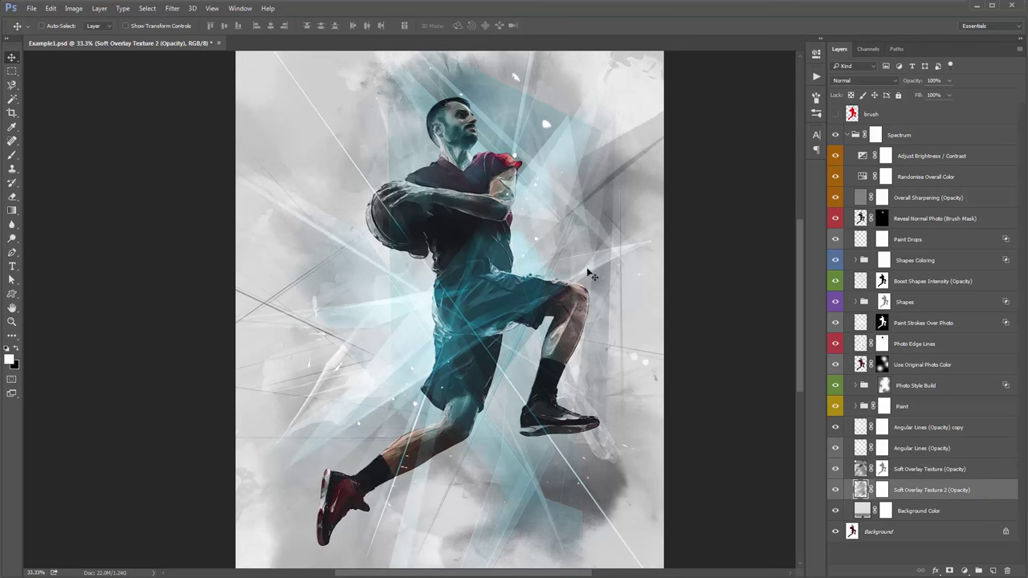
drag(914, 82, 177, 121)
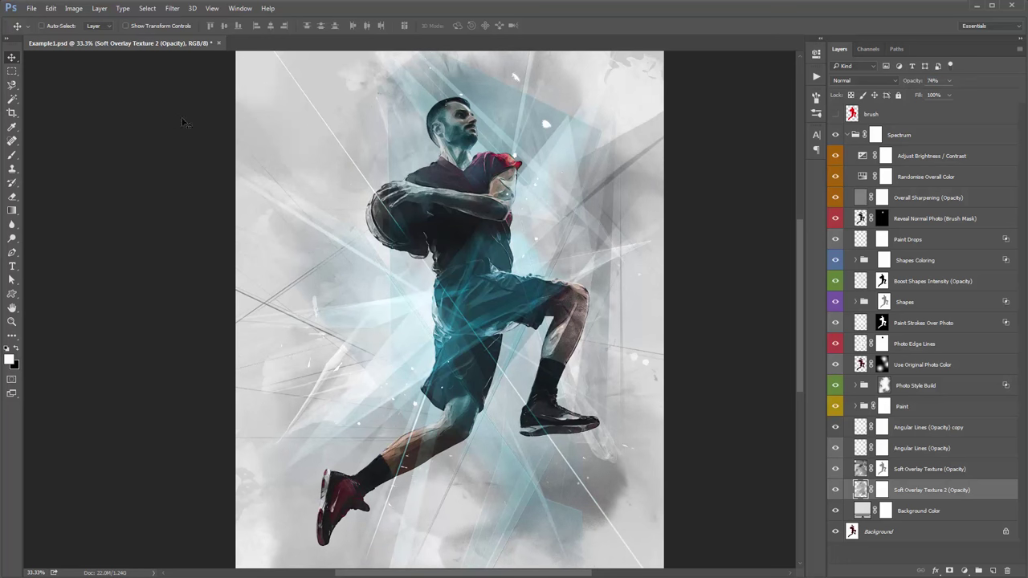
click(906, 265)
- Set the Background Color fill to light grey ececec after trying pink and cyan hues
click(931, 509)
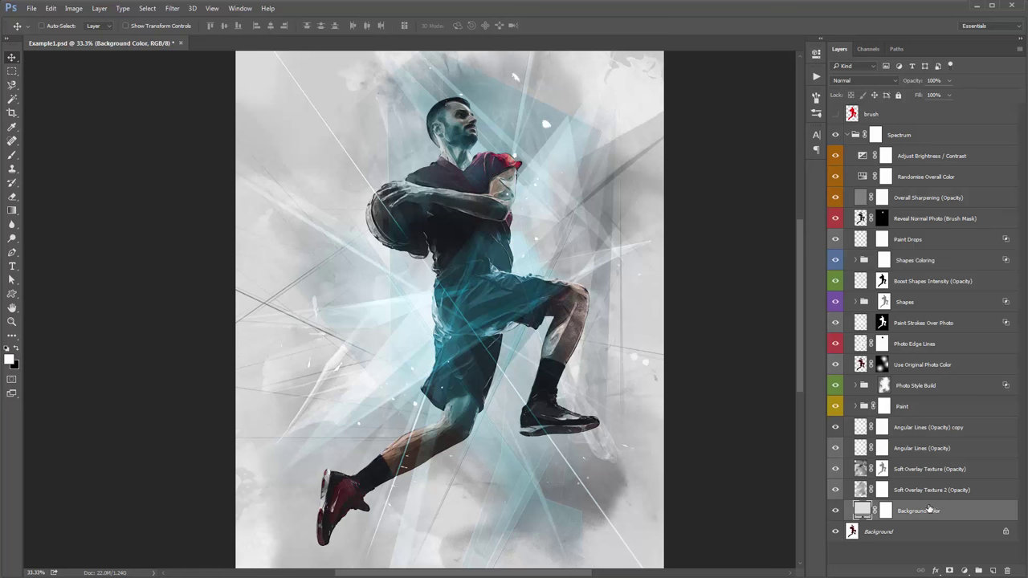
double_click(863, 509)
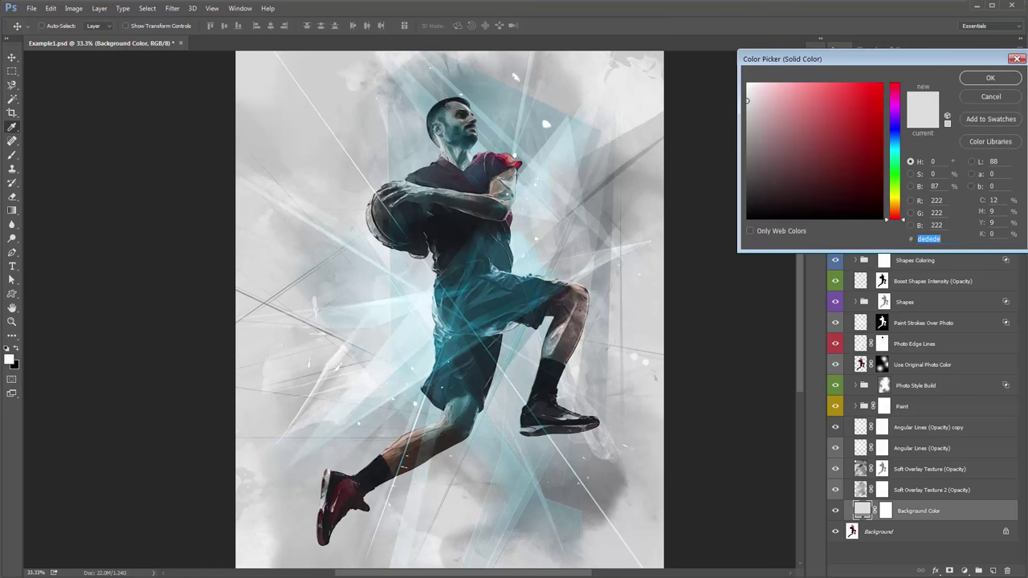
drag(794, 106, 799, 90)
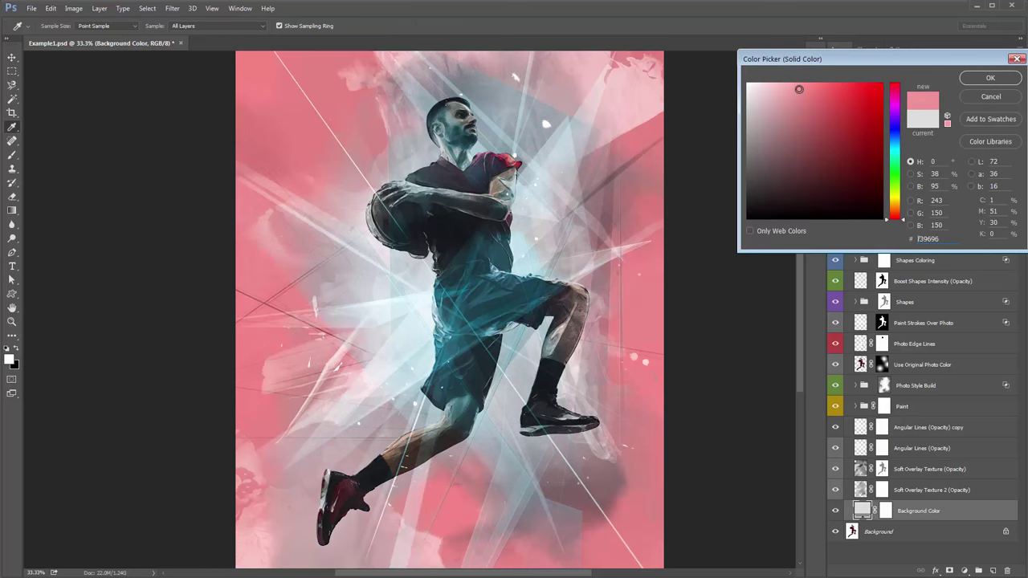
click(901, 129)
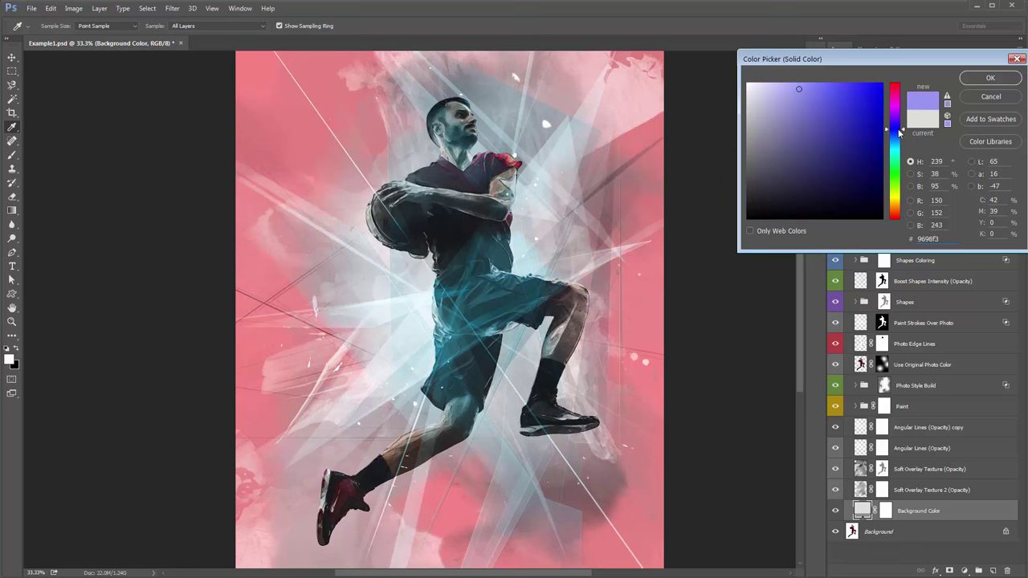
click(901, 145)
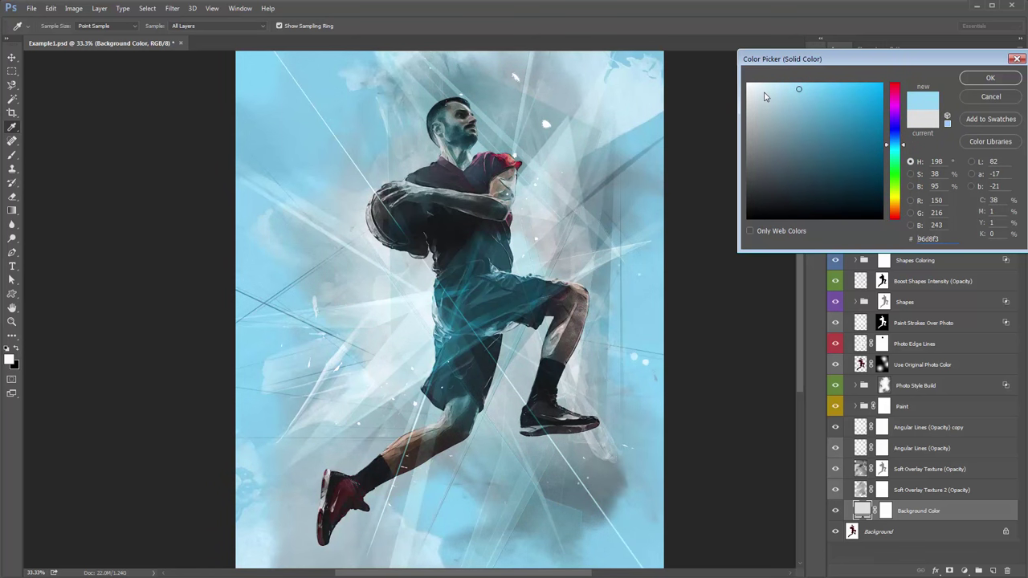
drag(765, 96, 747, 97)
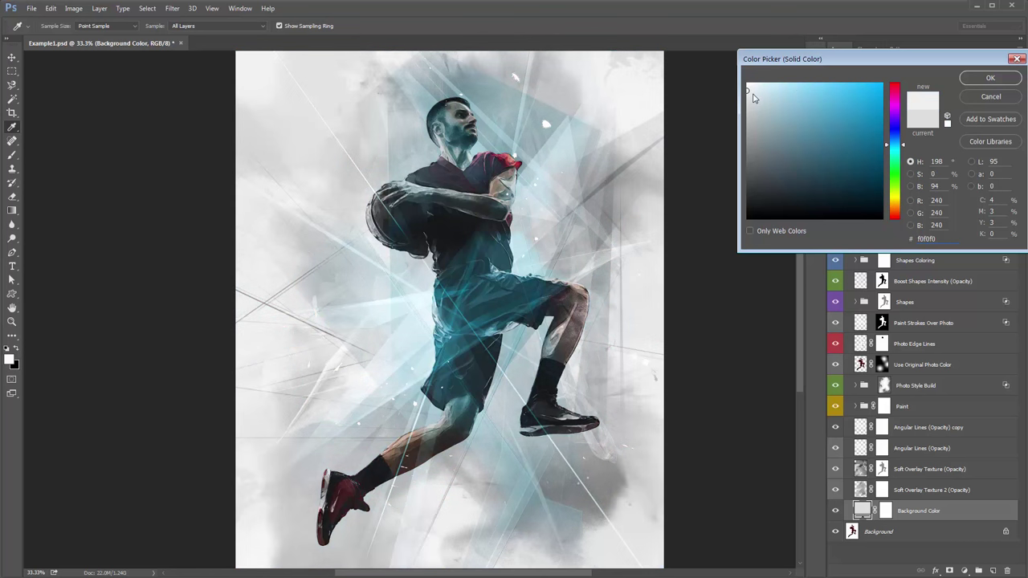
drag(737, 96, 747, 92)
click(991, 77)
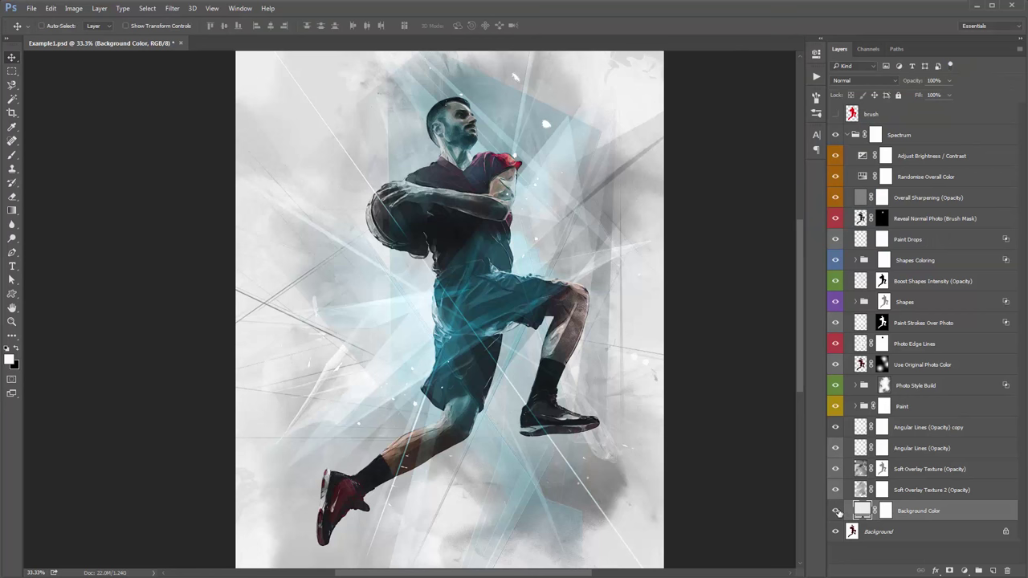
- Toggle the Background Color layer off and on twice to compare, leaving it visible
click(836, 512)
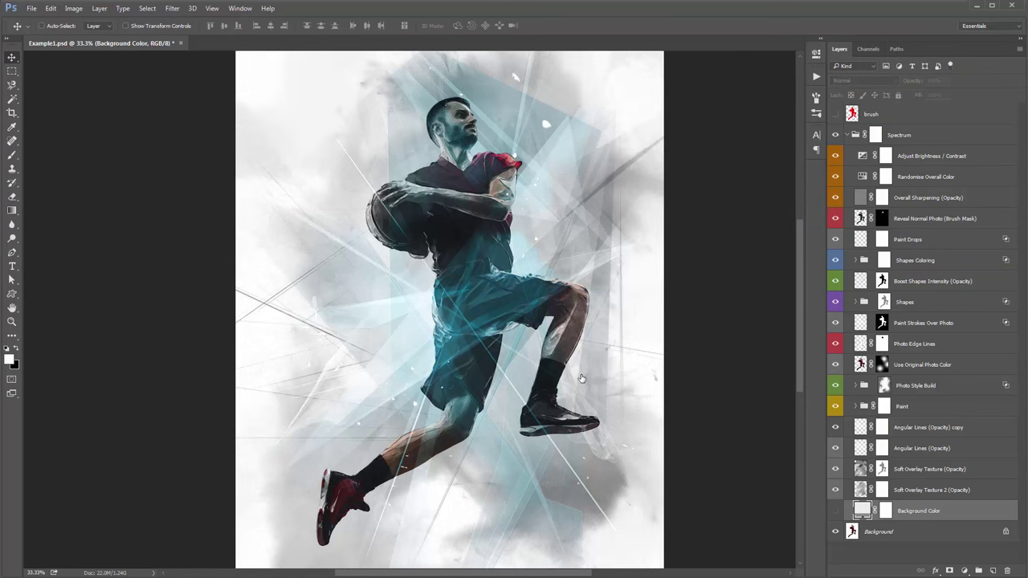
click(920, 539)
drag(649, 351, 680, 356)
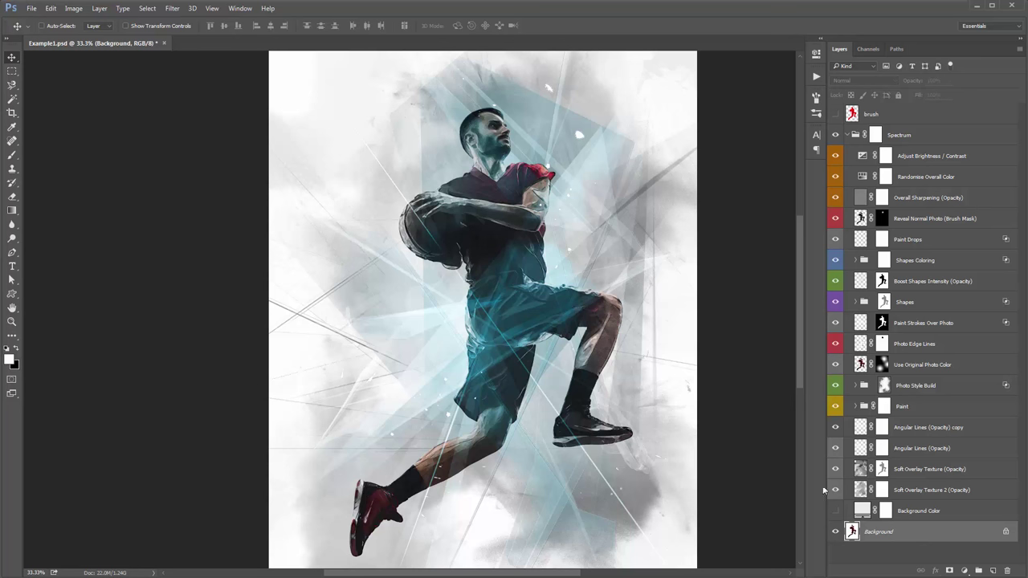
click(835, 511)
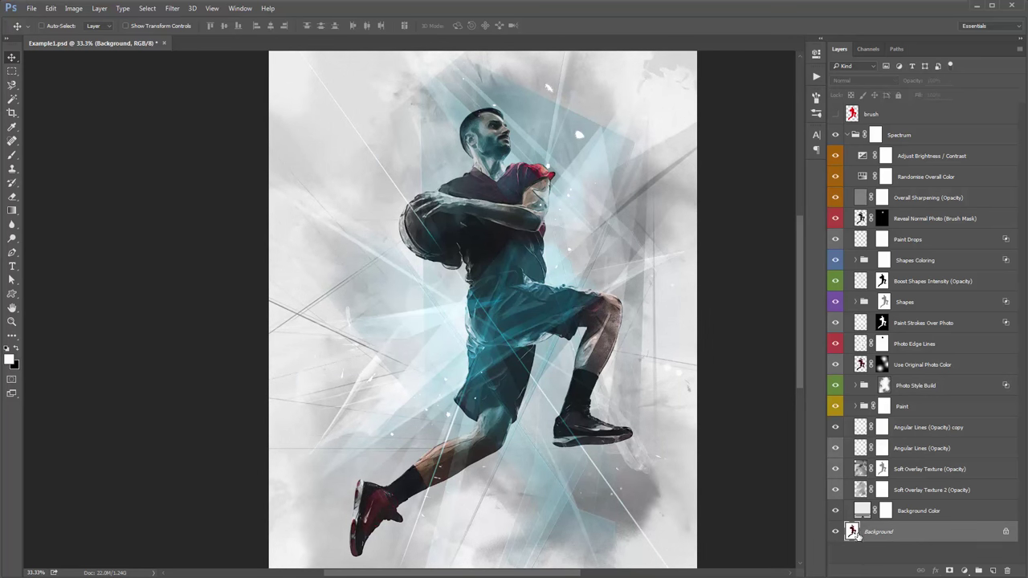
click(834, 513)
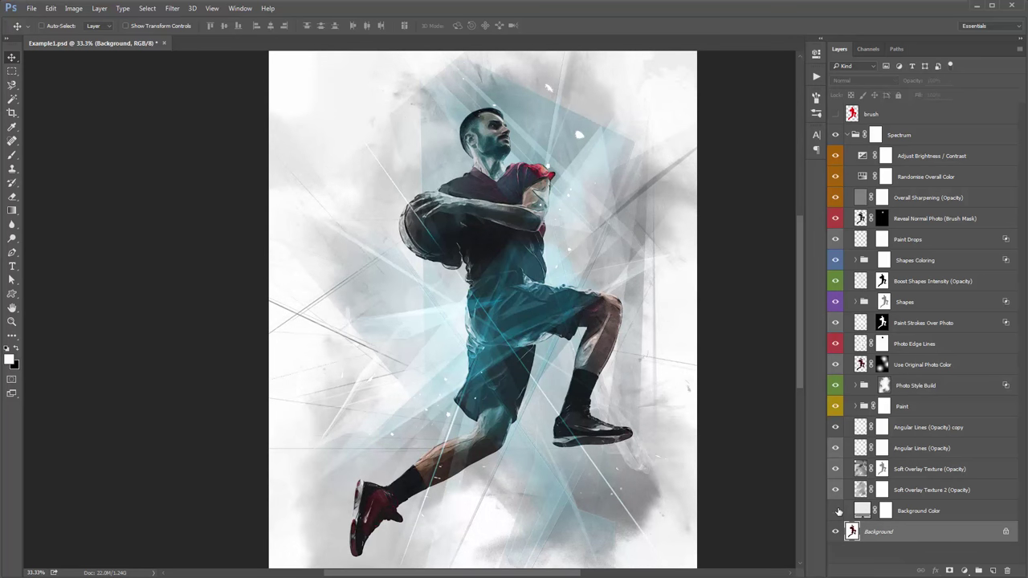
click(837, 511)
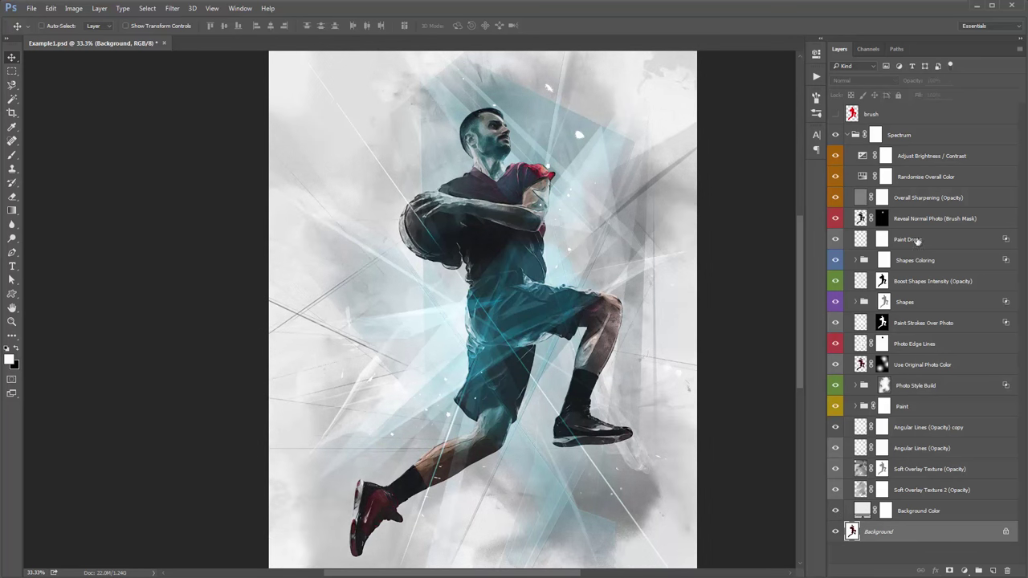
click(912, 351)
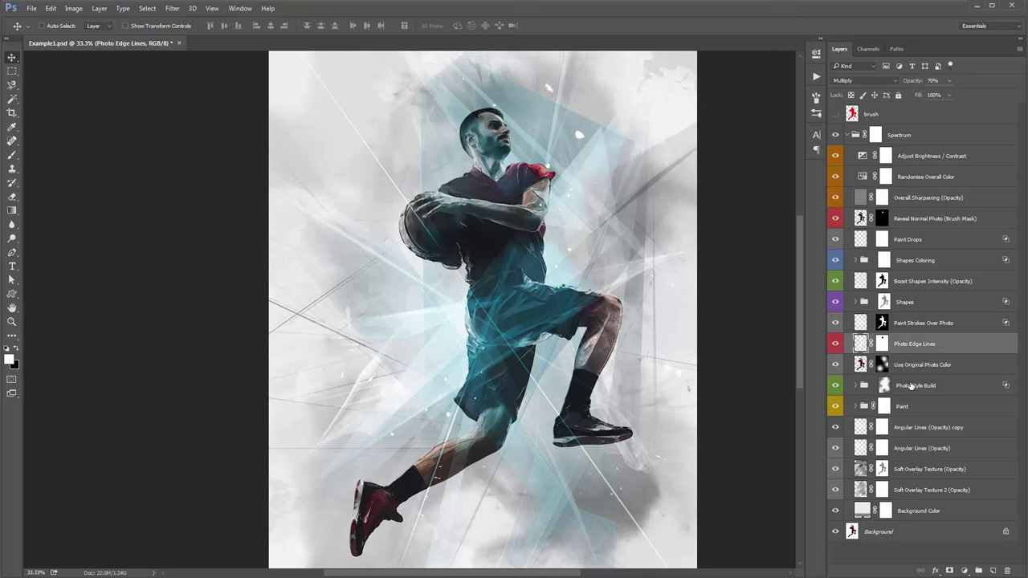
- Select Shapes Coloring, Boost Shapes Intensity and Shapes together in the Layers panel
click(924, 426)
click(924, 380)
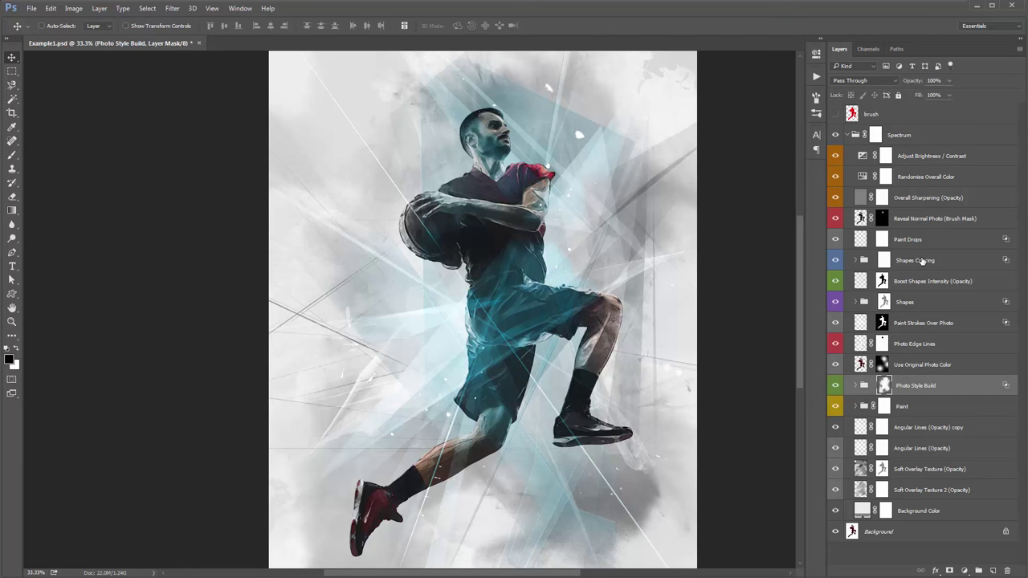
click(923, 262)
ctrl+click(924, 281)
ctrl+click(922, 303)
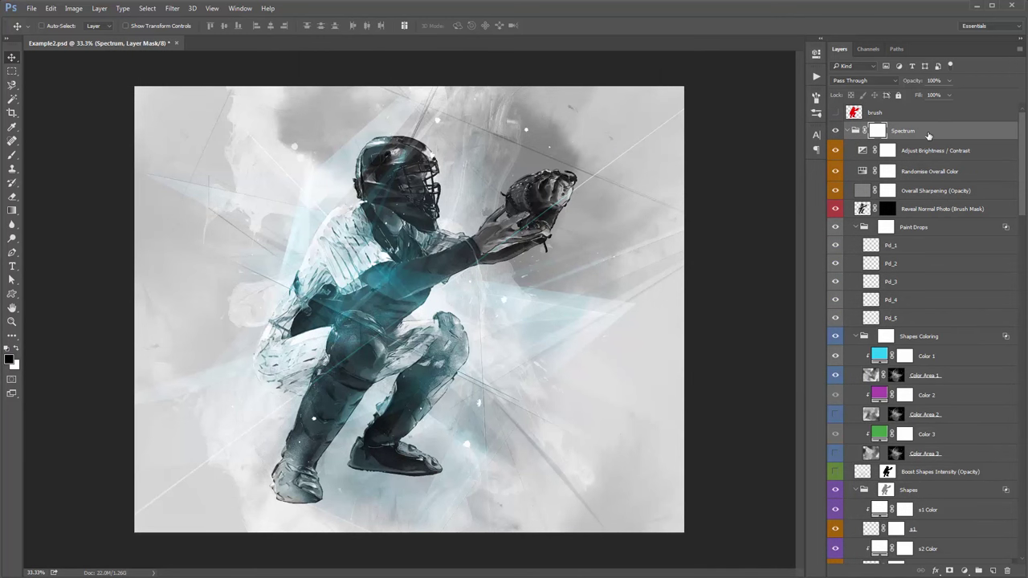
- Select the Spectrum group itself, fold its subgroups up, then expand it again
click(929, 135)
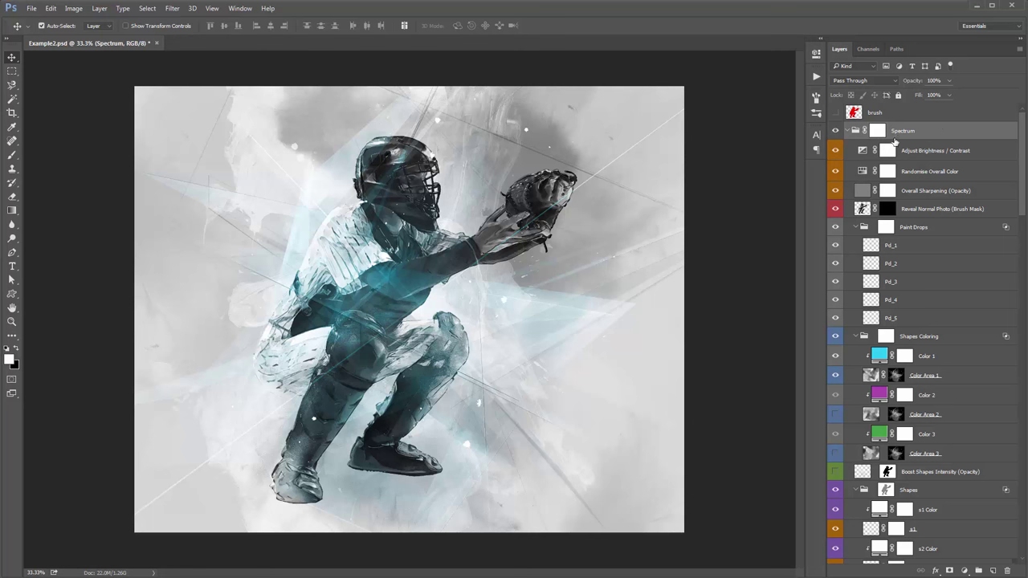
click(848, 131)
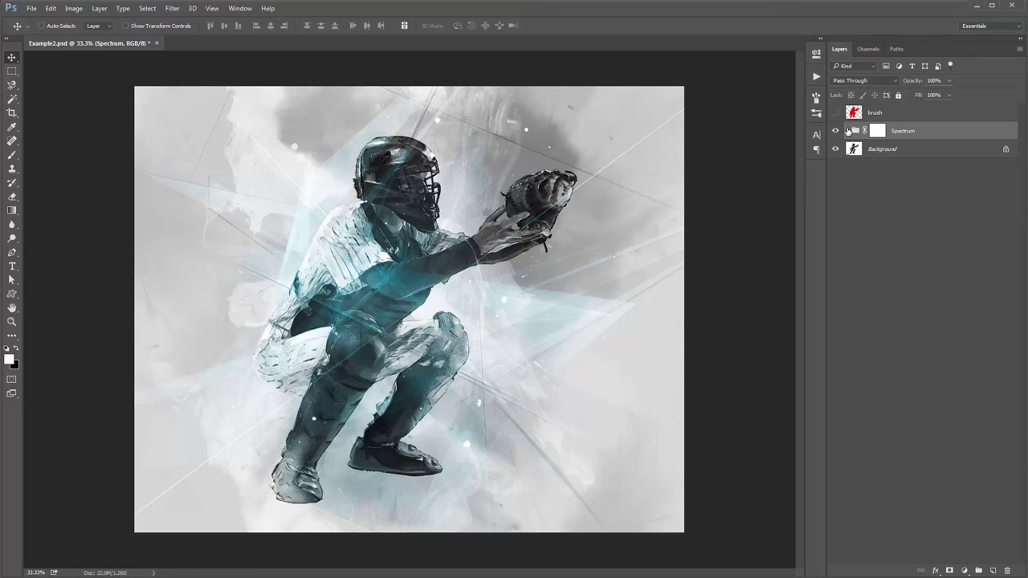
click(848, 131)
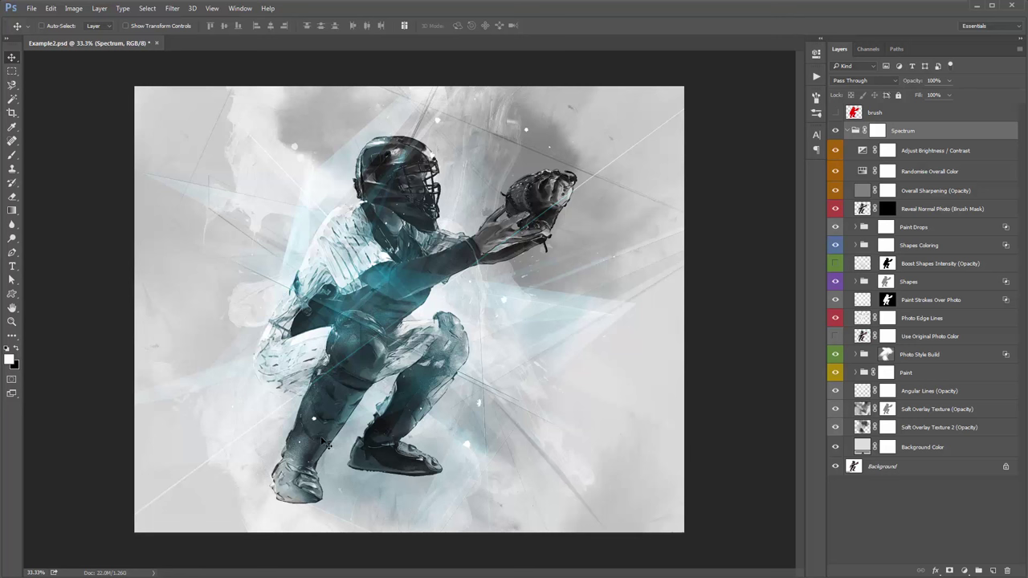
- Compare Photo Edge Lines hidden and shown twice, leaving it visible
click(939, 322)
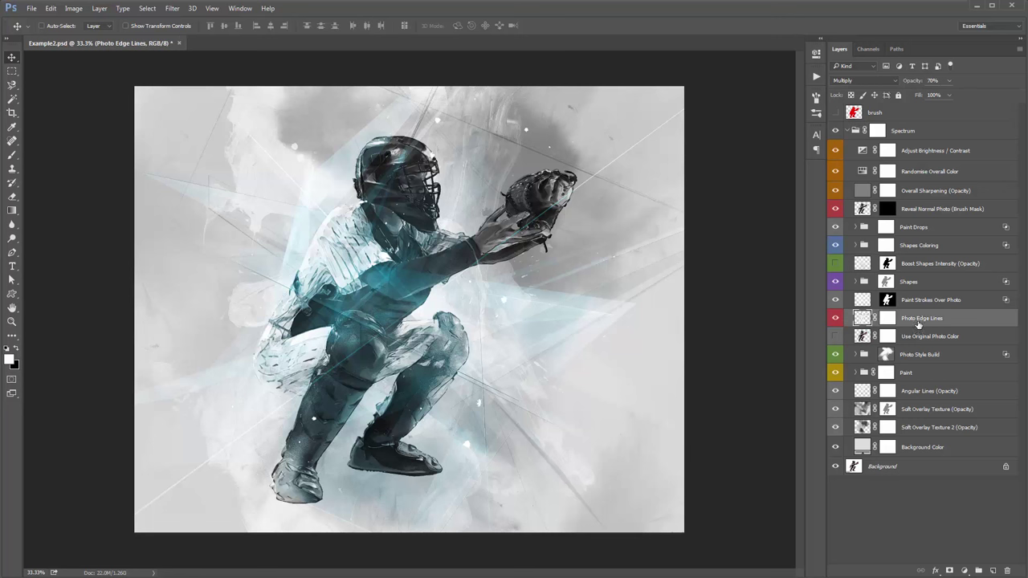
click(835, 319)
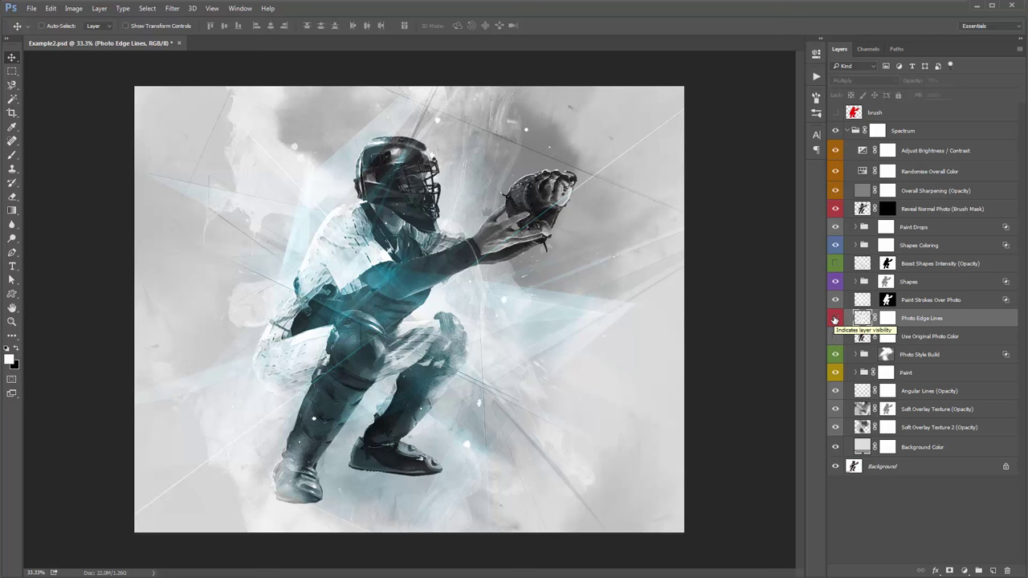
click(835, 318)
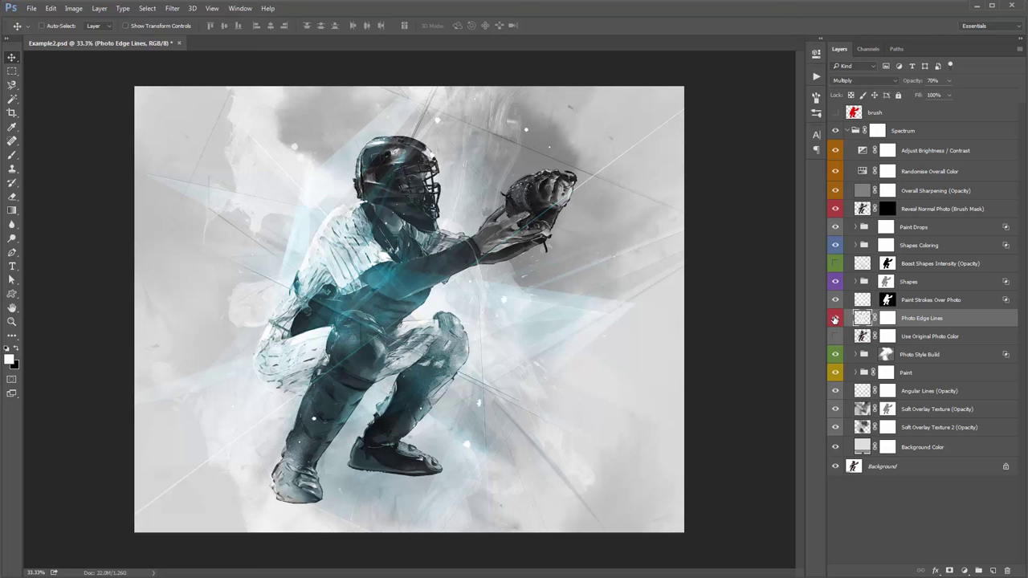
click(835, 319)
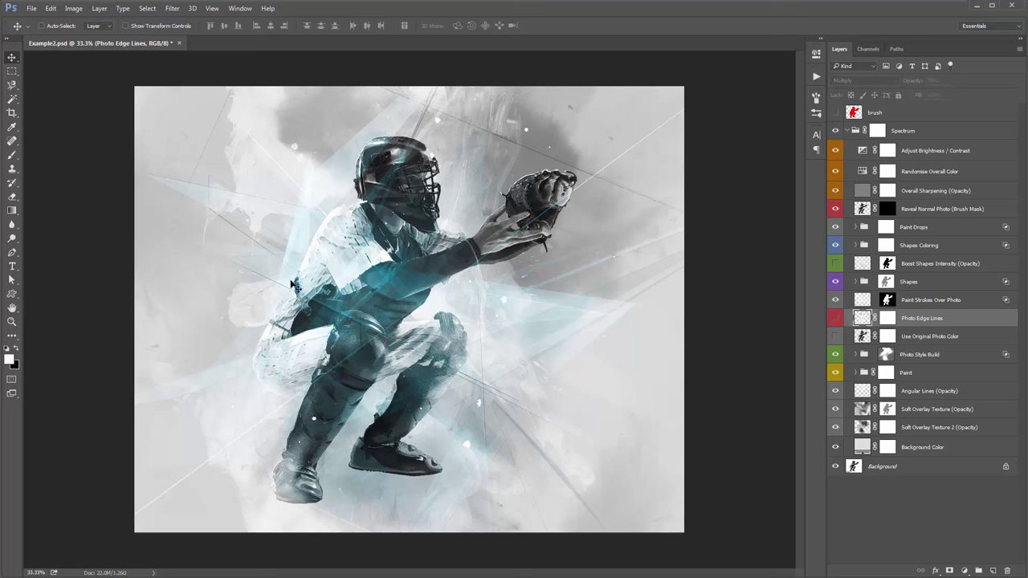
click(835, 320)
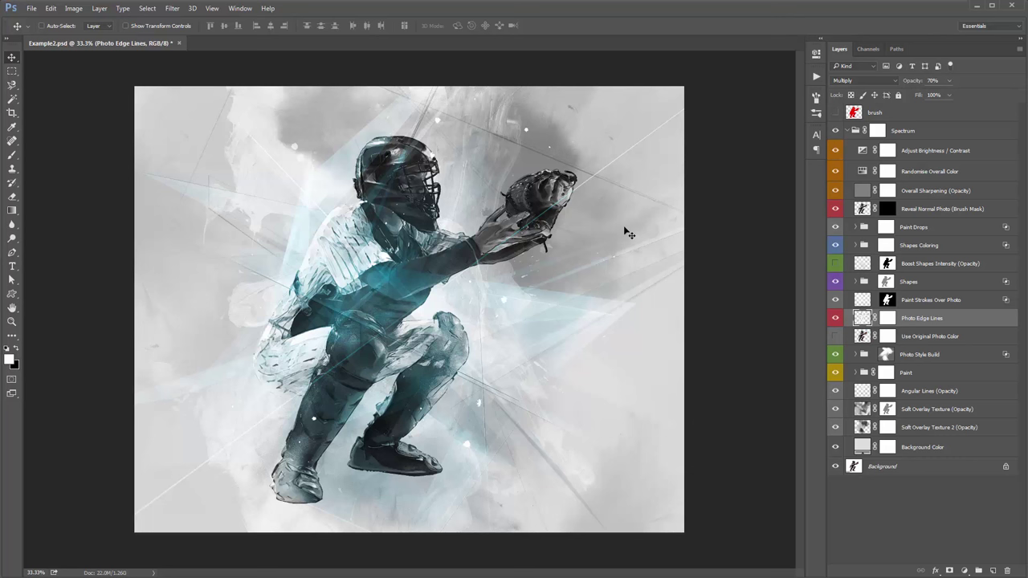
- Compare the Boost Shapes Intensity layer on and off, leaving it hidden
click(942, 249)
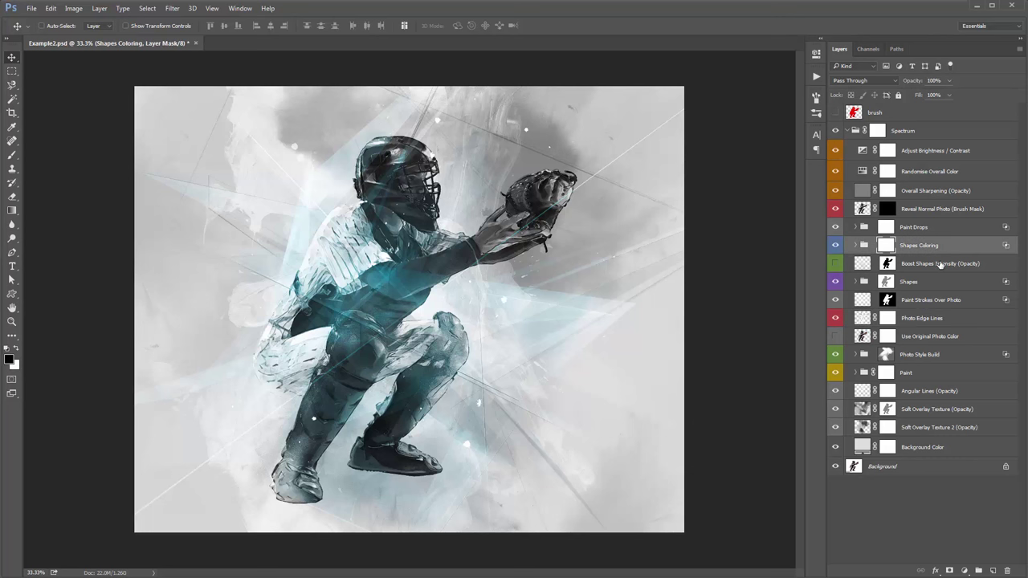
drag(939, 263, 912, 274)
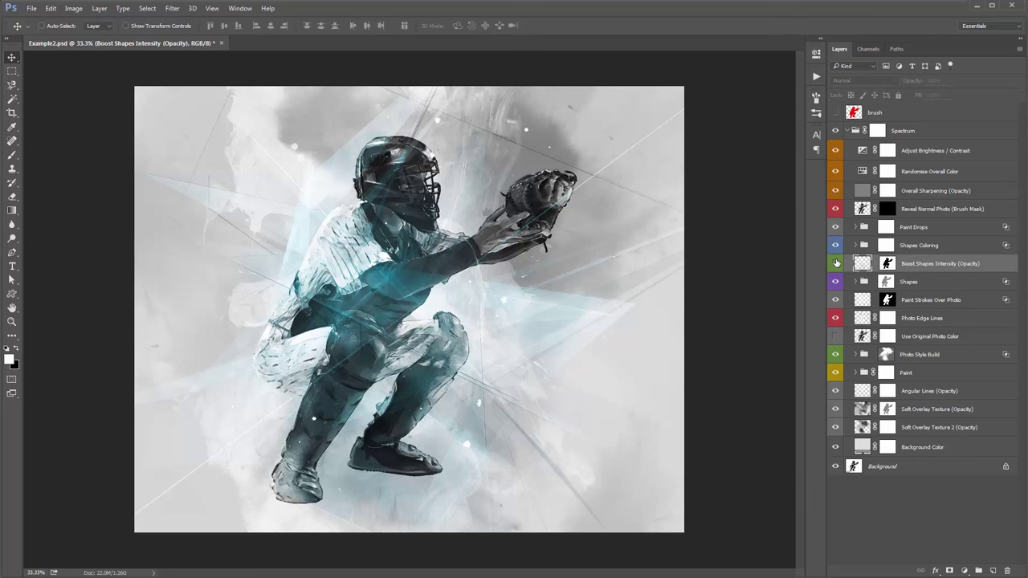
click(836, 263)
click(836, 263)
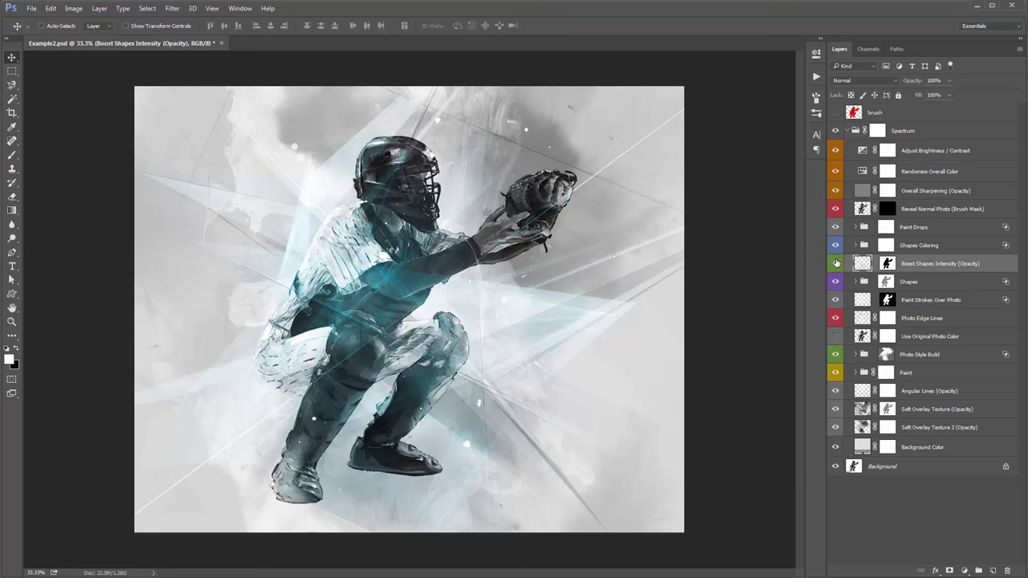
click(837, 263)
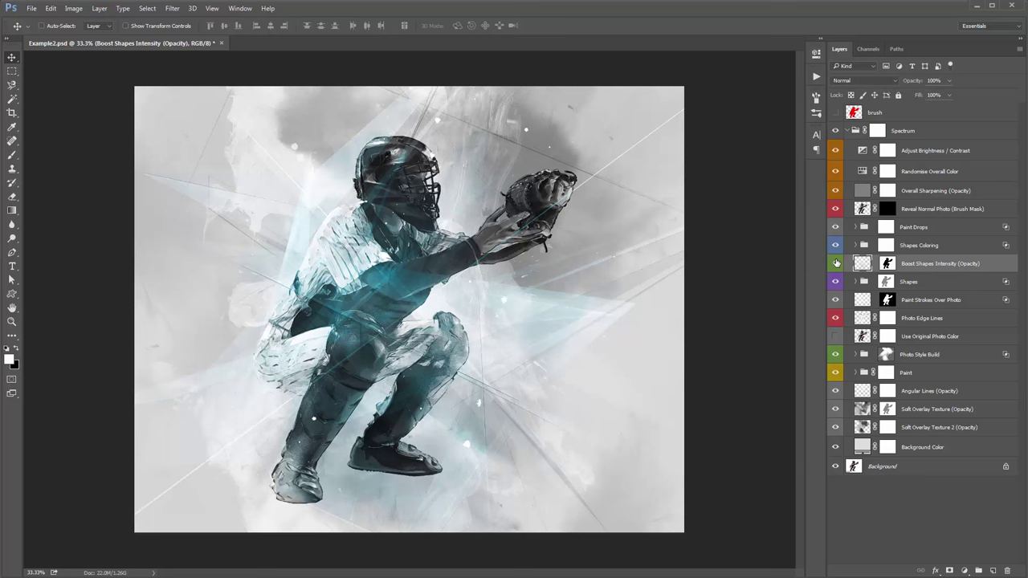
click(836, 264)
click(836, 264)
- Select Shapes Coloring, Boost Shapes Intensity and Shapes together in the Layers panel
click(886, 245)
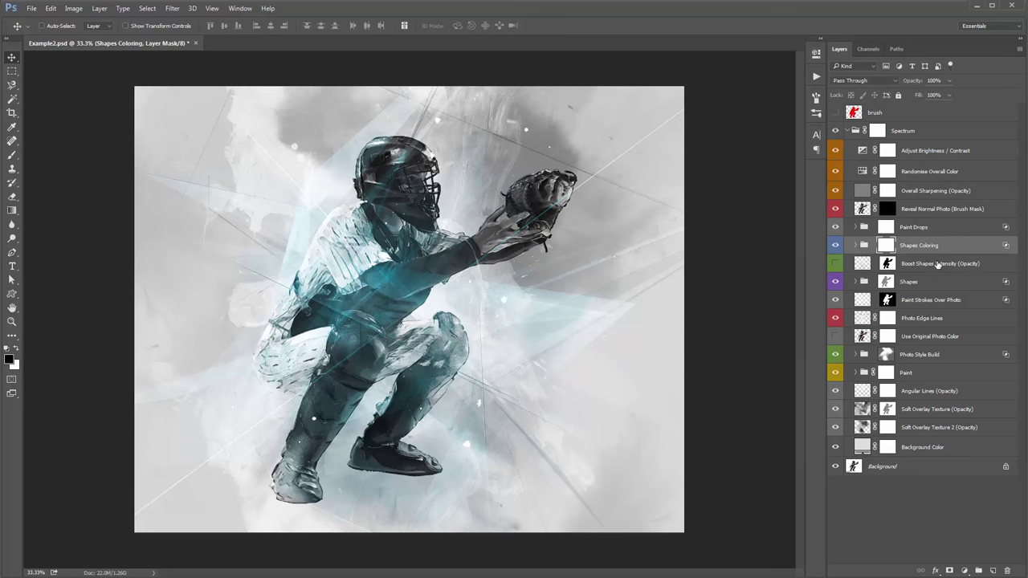
shift+click(939, 265)
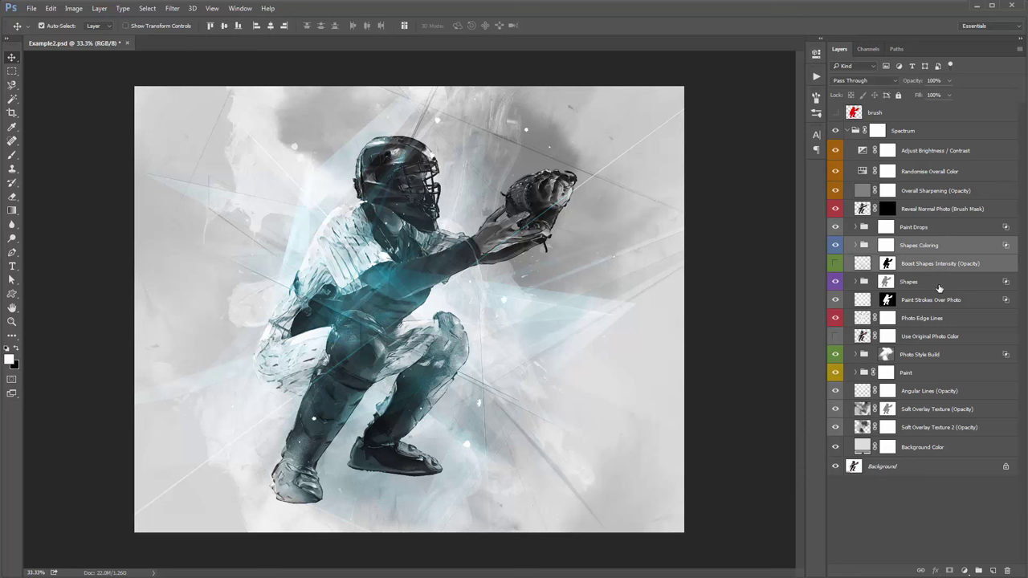
shift+click(939, 284)
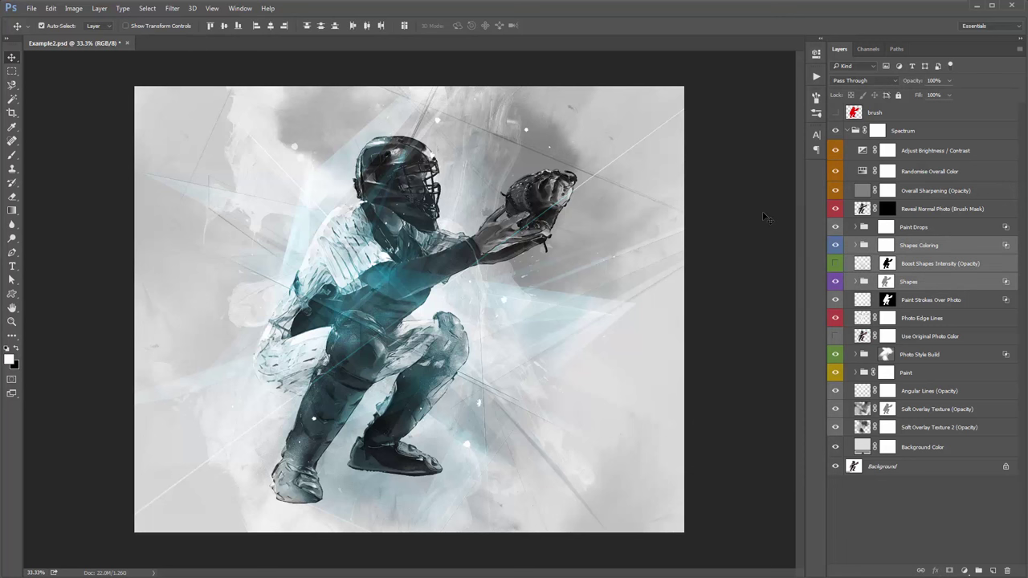
- Free-transform the selected shape layers, rotating them about -121.8° and shifting them up-left
key(ctrl+minus)
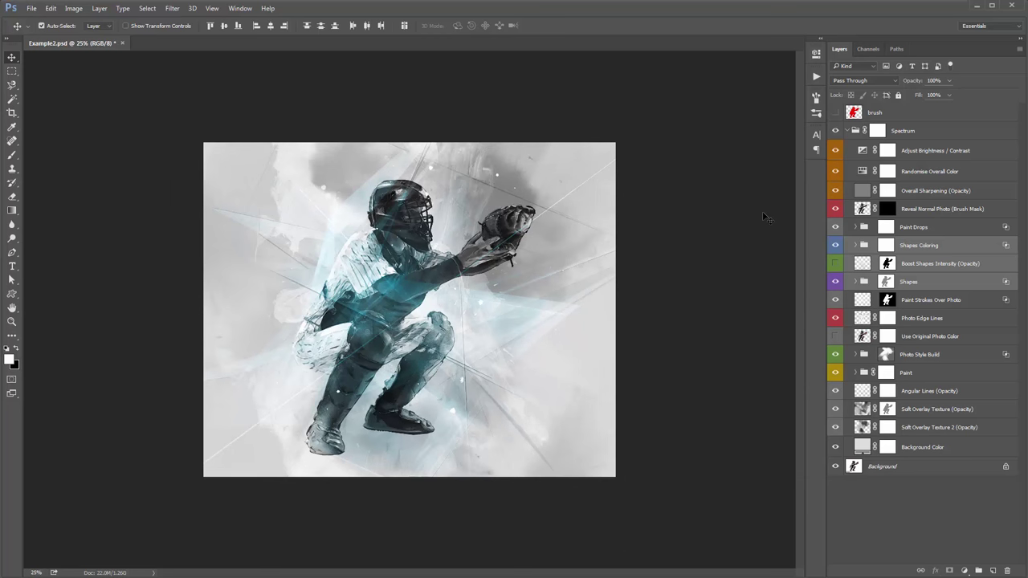
key(ctrl+minus)
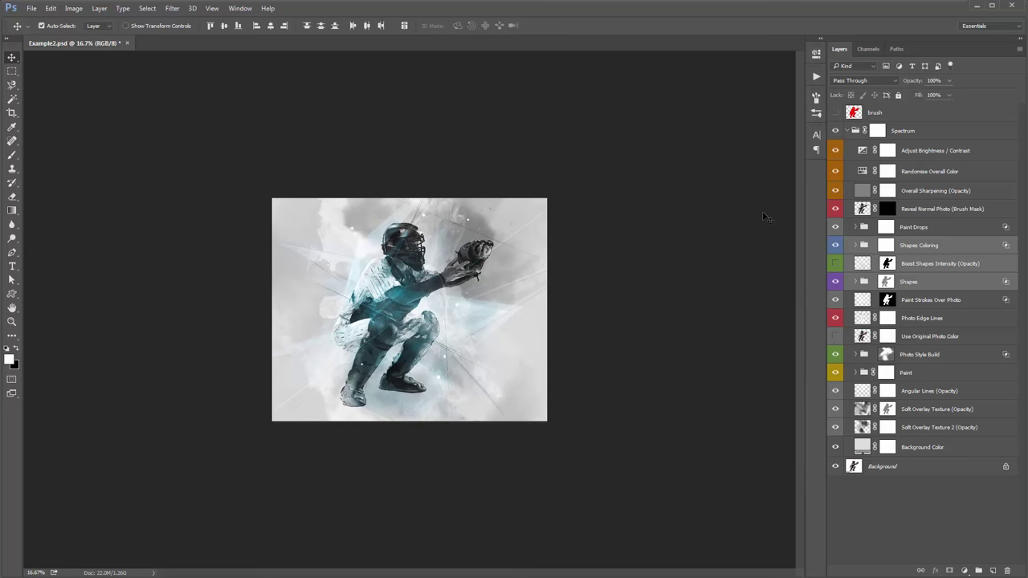
key(ctrl+t)
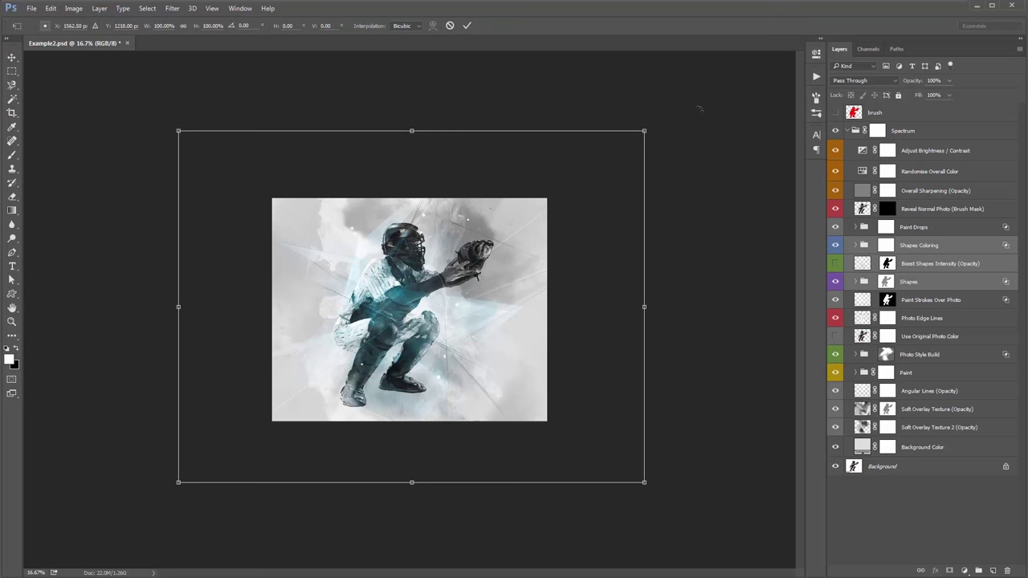
drag(697, 108, 450, 378)
drag(485, 340, 467, 327)
drag(663, 233, 373, 342)
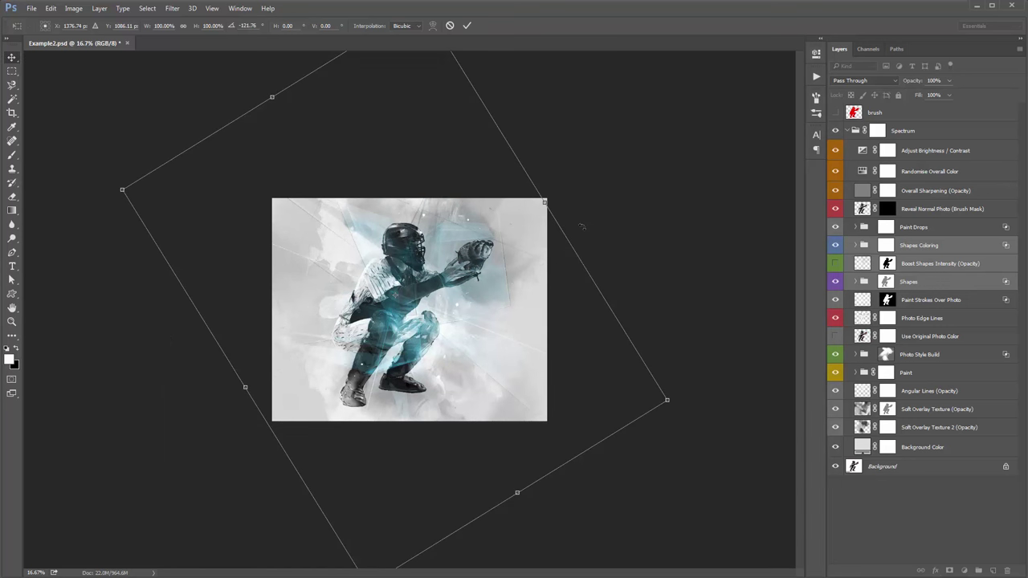
key(Return)
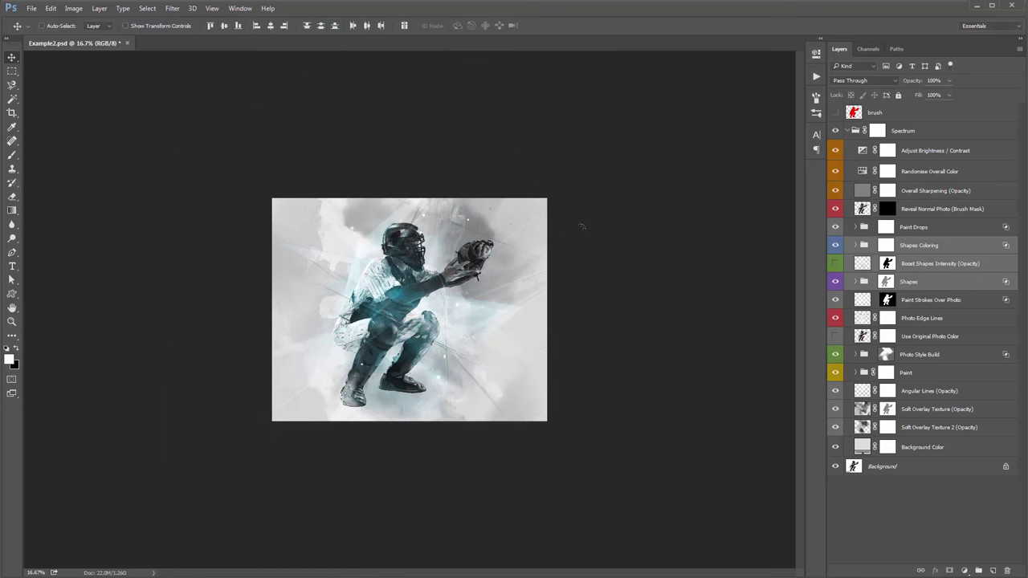
- Zoom back in and expand the Shapes Coloring group to list its colour layers
key(z)
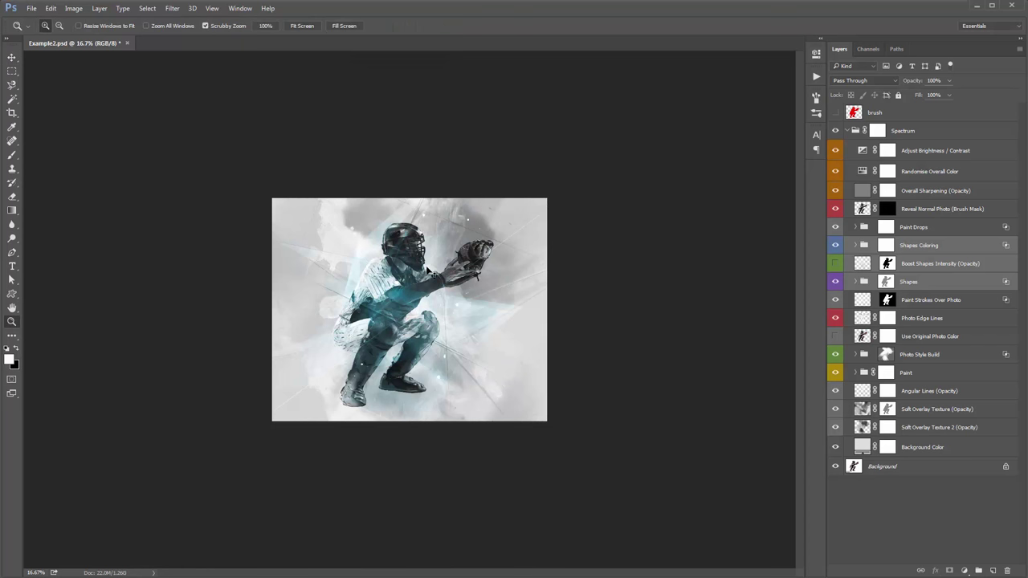
click(426, 268)
key(v)
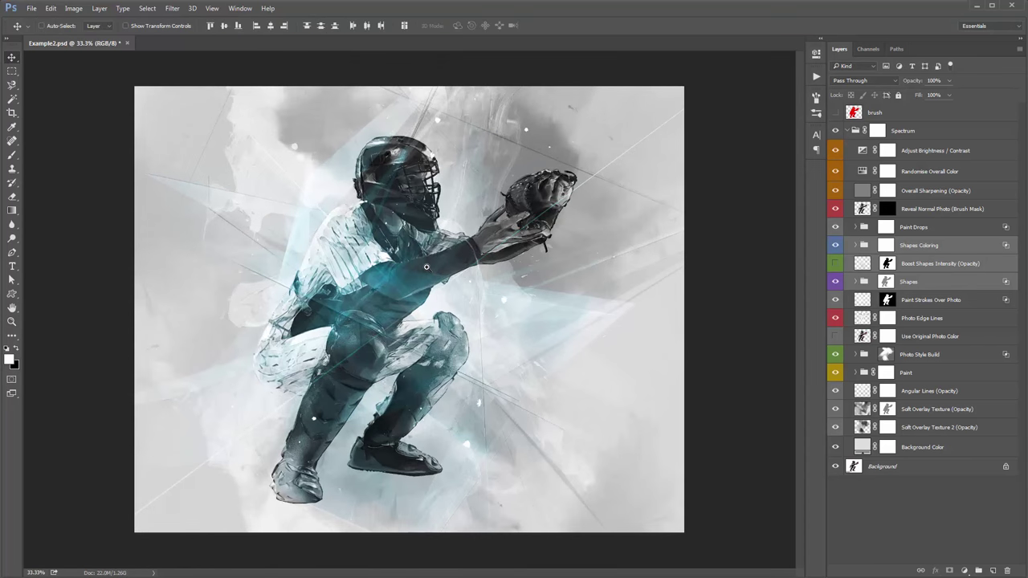
click(890, 247)
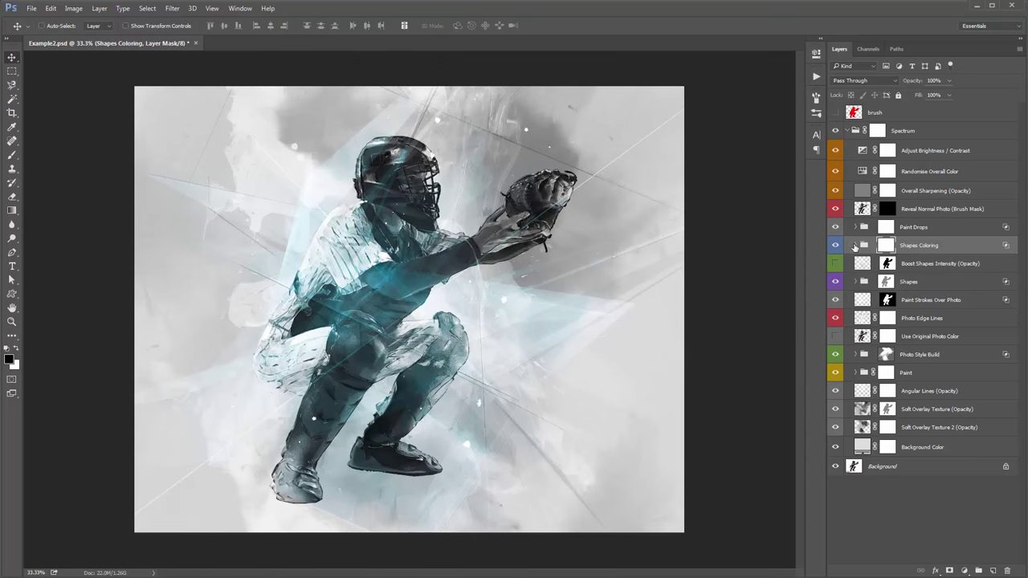
click(856, 247)
scroll(857, 248, down, 1)
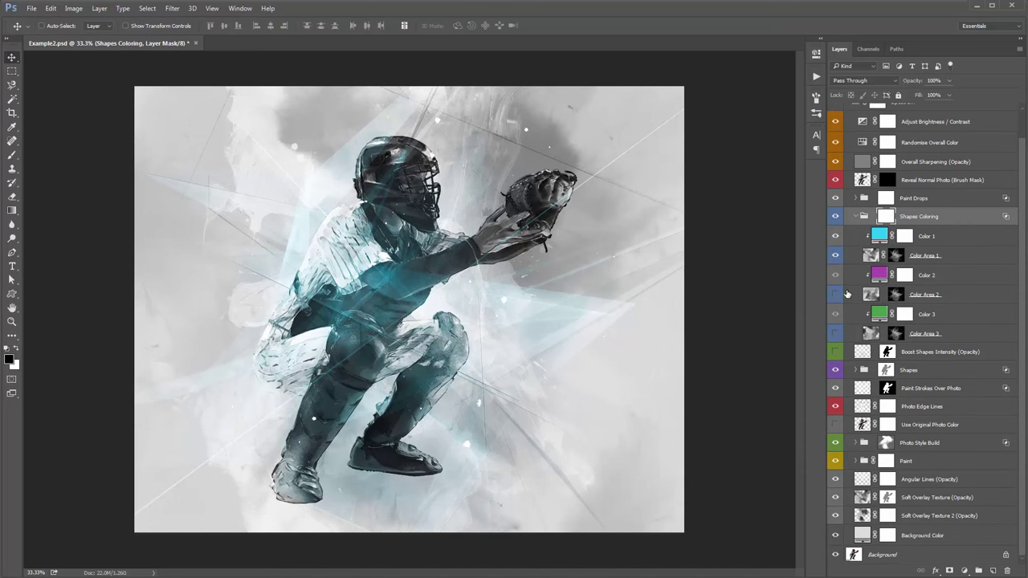
- Preview the hidden colour areas, hide Color Area 3 again, and select Color Area 2
click(836, 333)
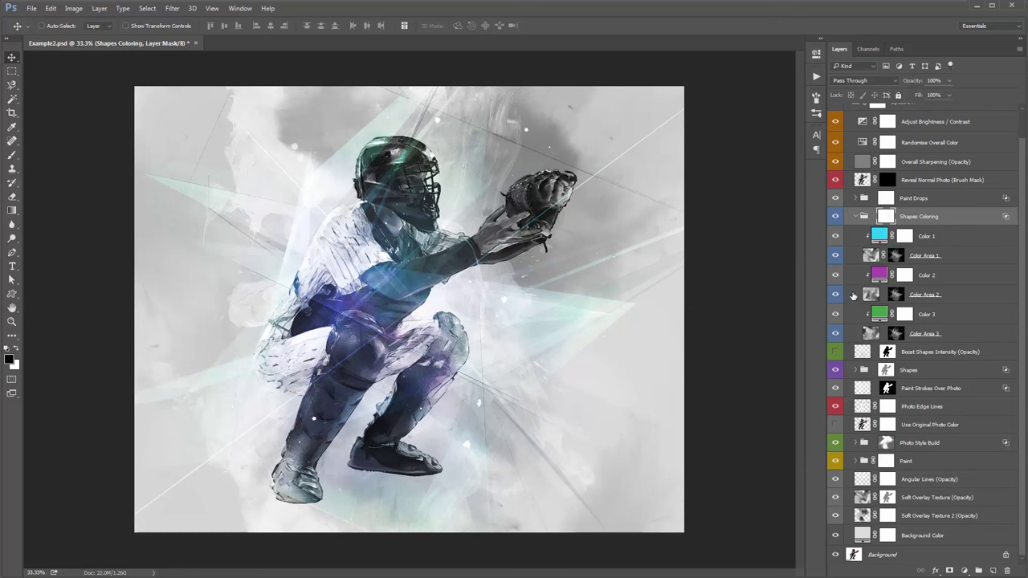
click(836, 332)
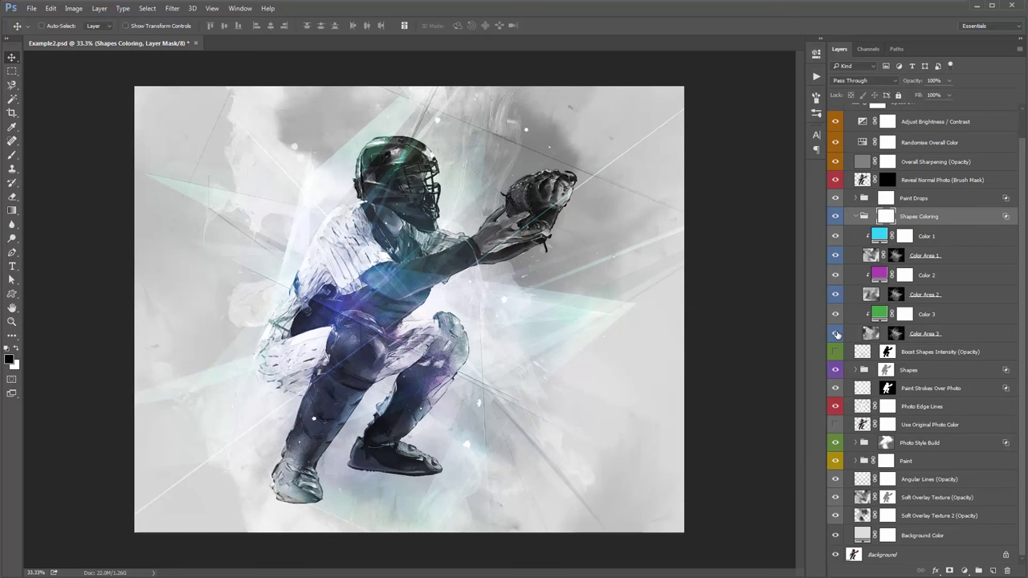
click(931, 290)
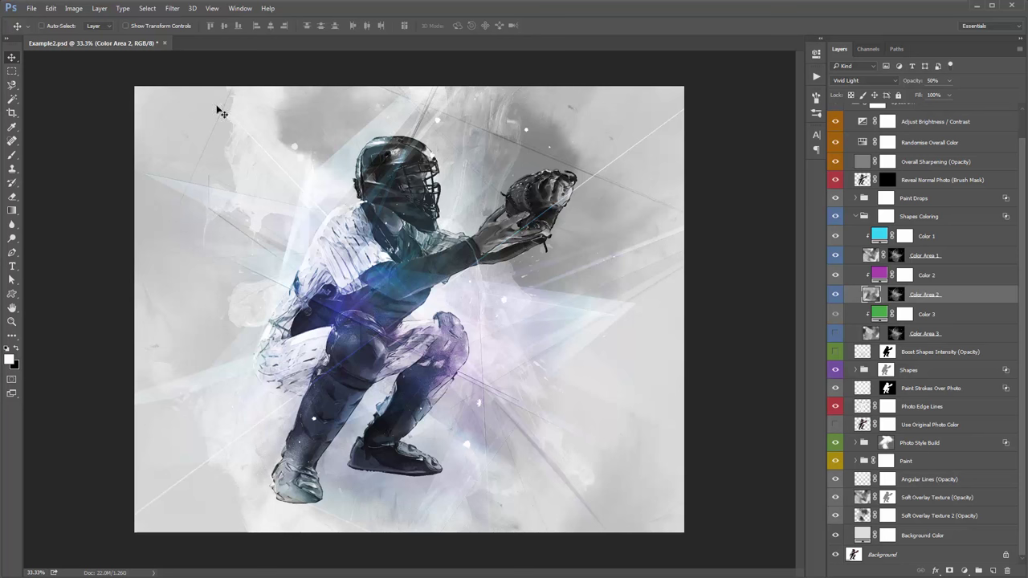
click(50, 8)
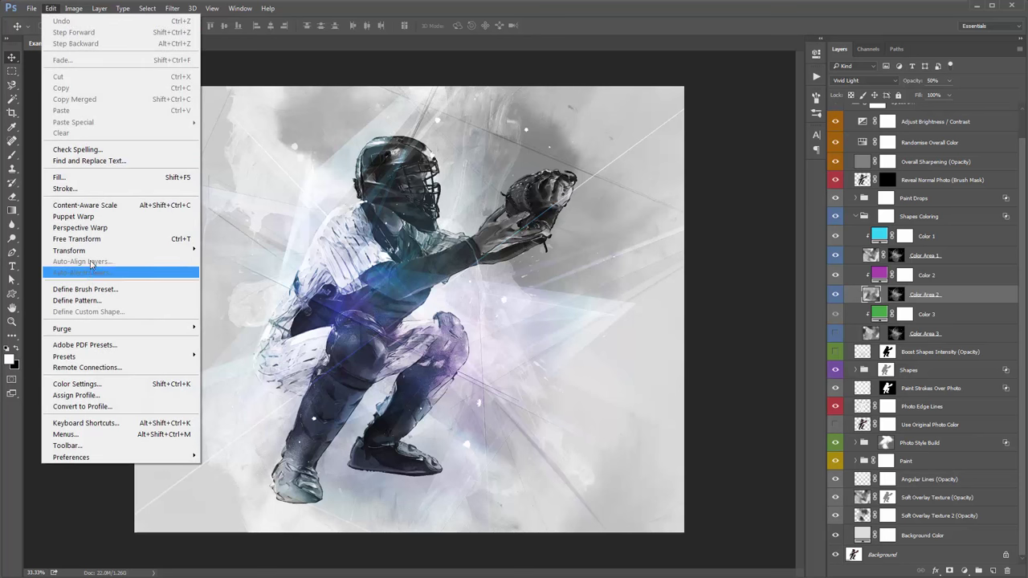
- Flip Color Area 2 horizontally and rotate it slightly, under a degree, then apply
mouse_move(120, 250)
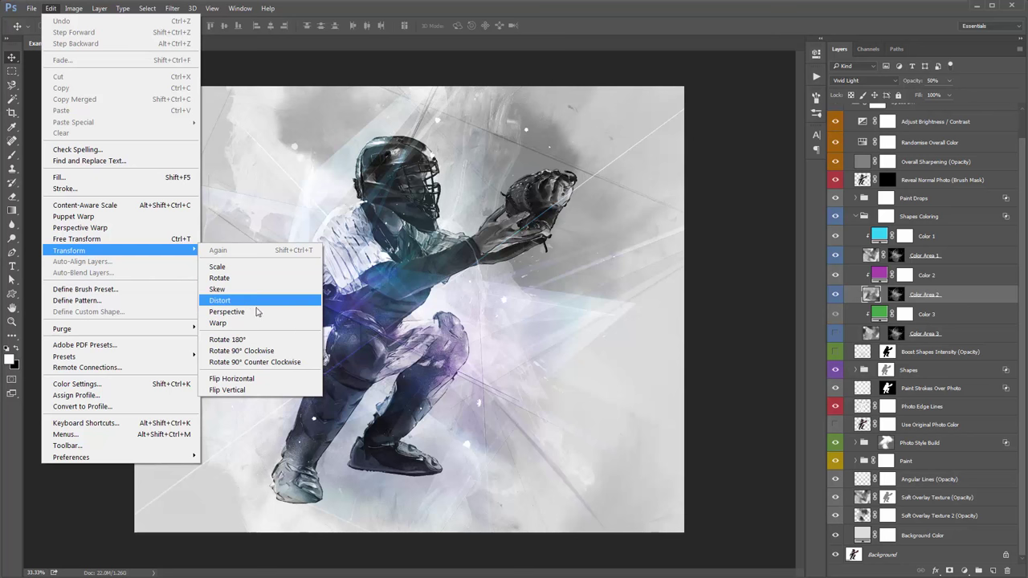
click(269, 379)
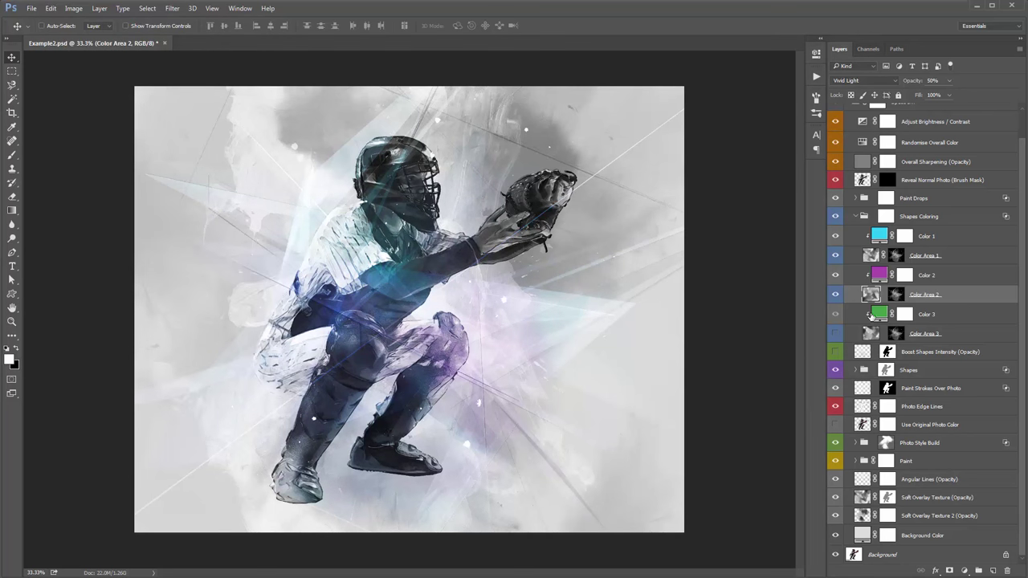
key(ctrl+minus)
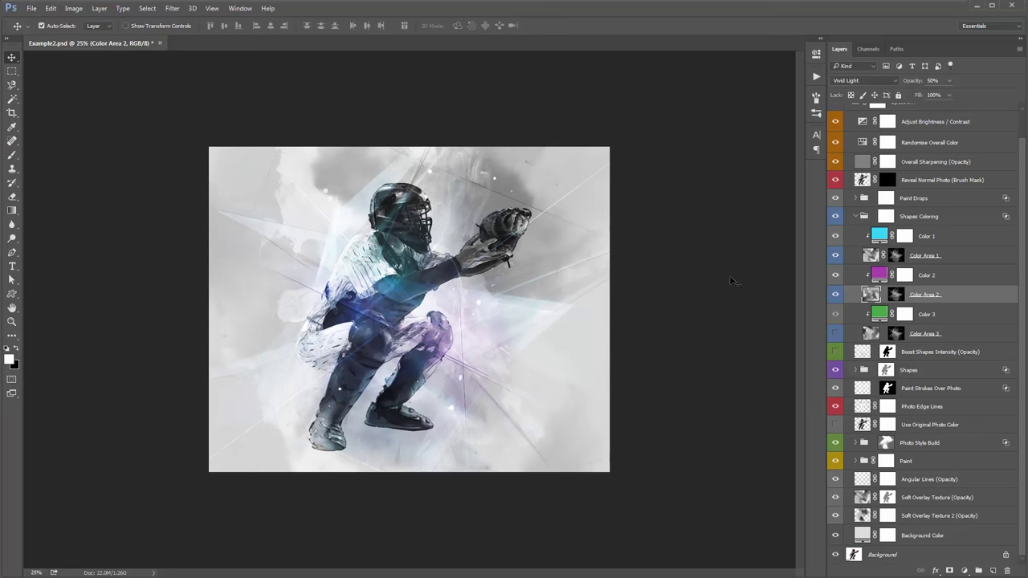
key(ctrl+minus)
key(ctrl+t)
mouse_move(688, 230)
mouse_down()
mouse_move(635, 329)
mouse_move(486, 408)
mouse_move(371, 421)
mouse_move(335, 374)
mouse_move(323, 336)
mouse_move(322, 347)
mouse_up()
key(Return)
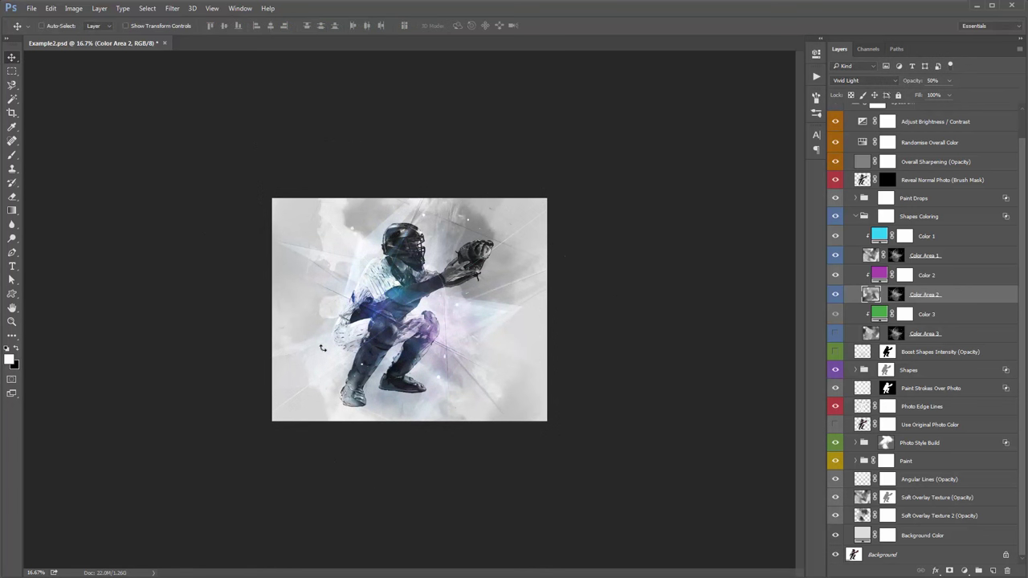
- Inspect the Color Area 2 and Color Area 1 masks on their own, then return to the composite
click(897, 295)
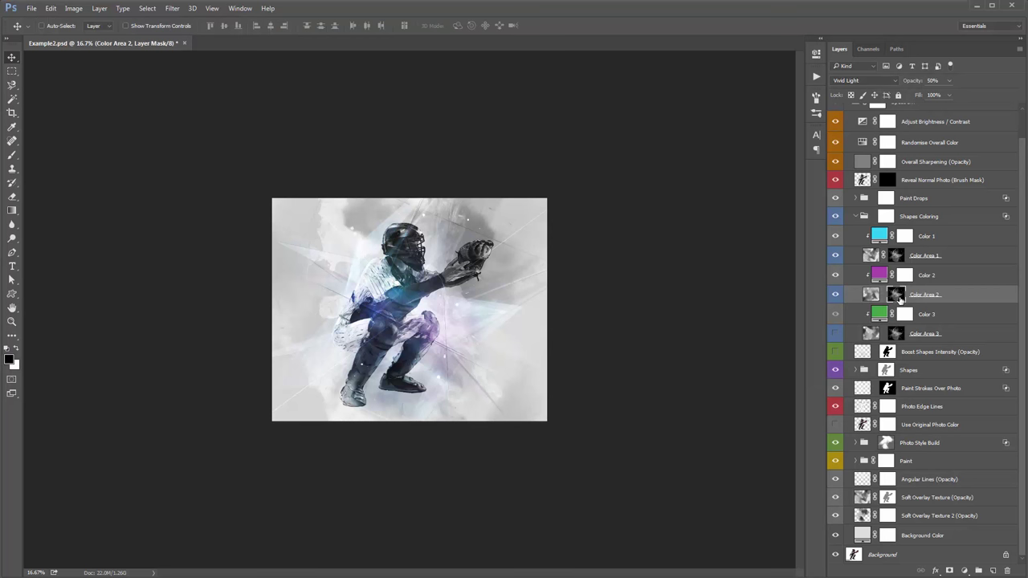
alt+click(898, 297)
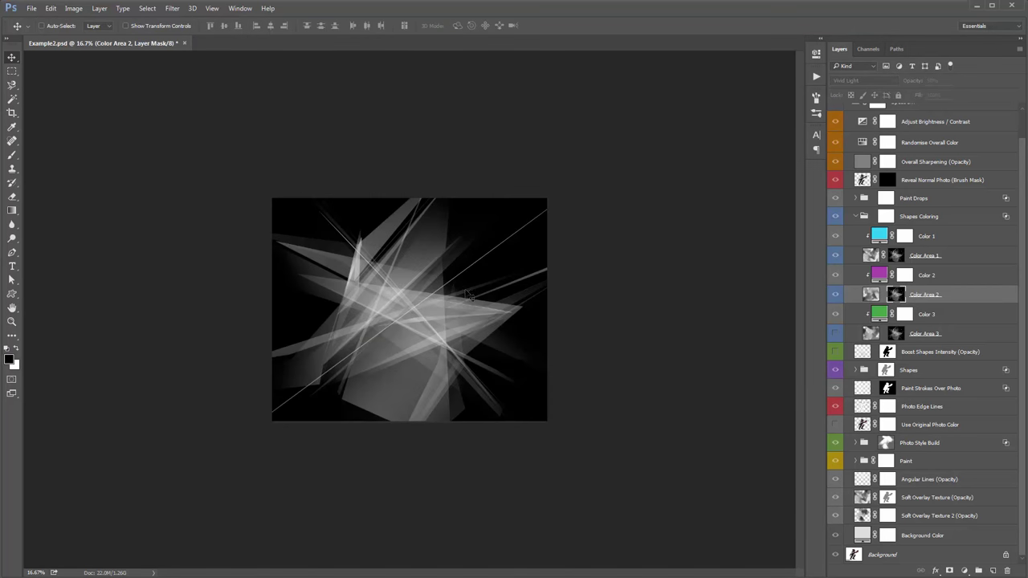
click(917, 372)
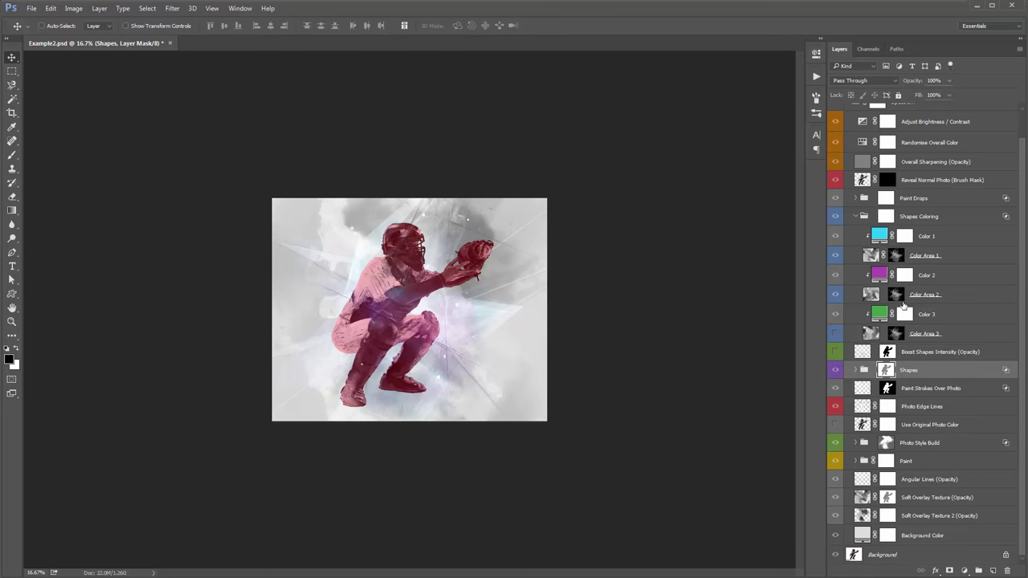
click(897, 256)
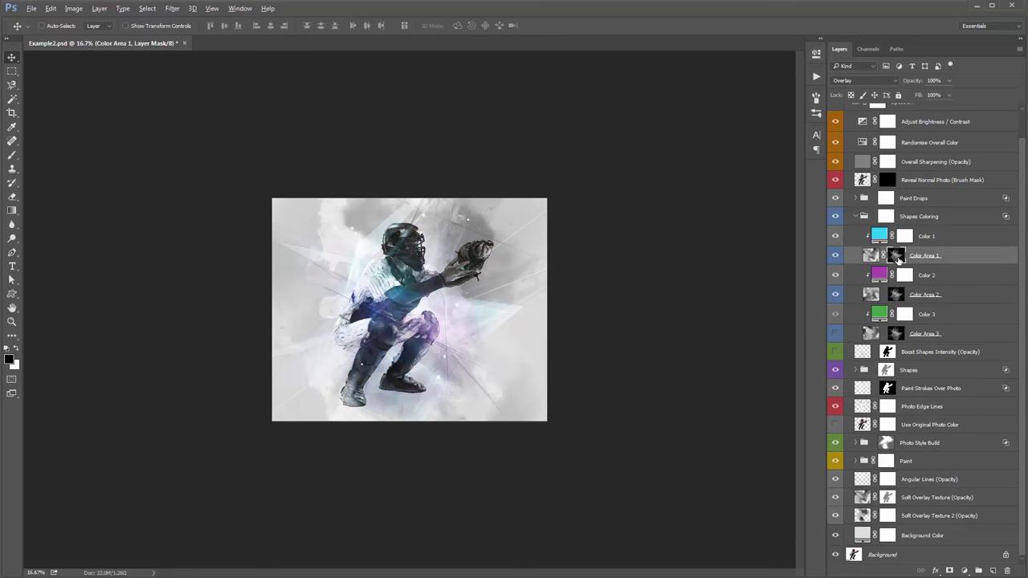
alt+click(896, 294)
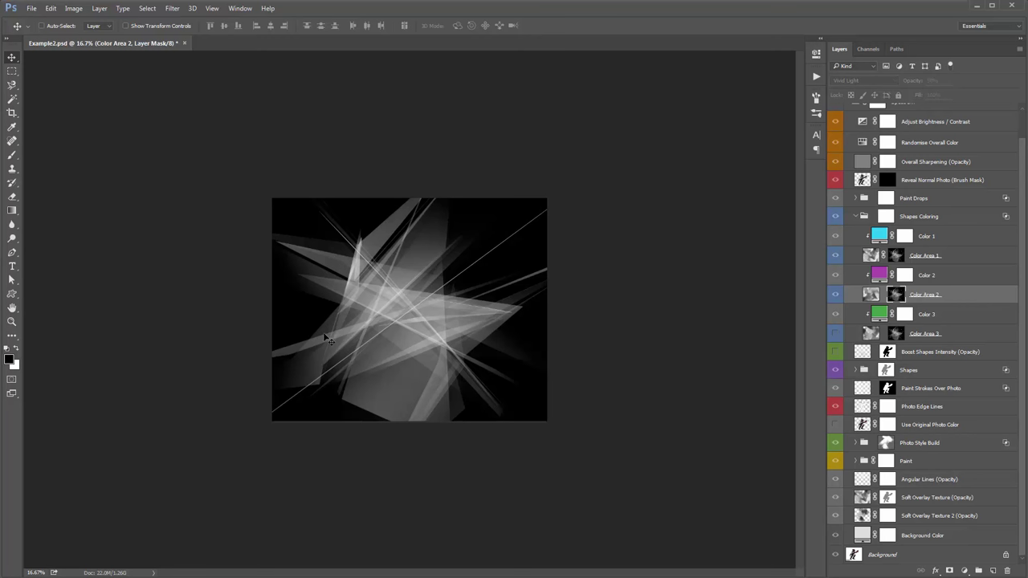
click(868, 296)
- Target Color Area 2's layer mask and start a free transform on it
click(898, 298)
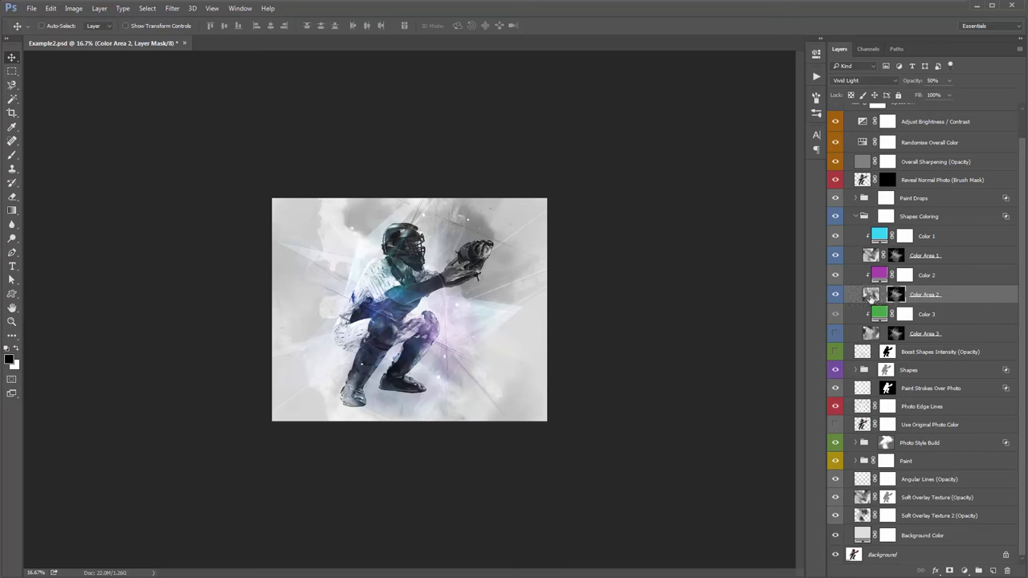
click(871, 296)
click(898, 295)
click(873, 296)
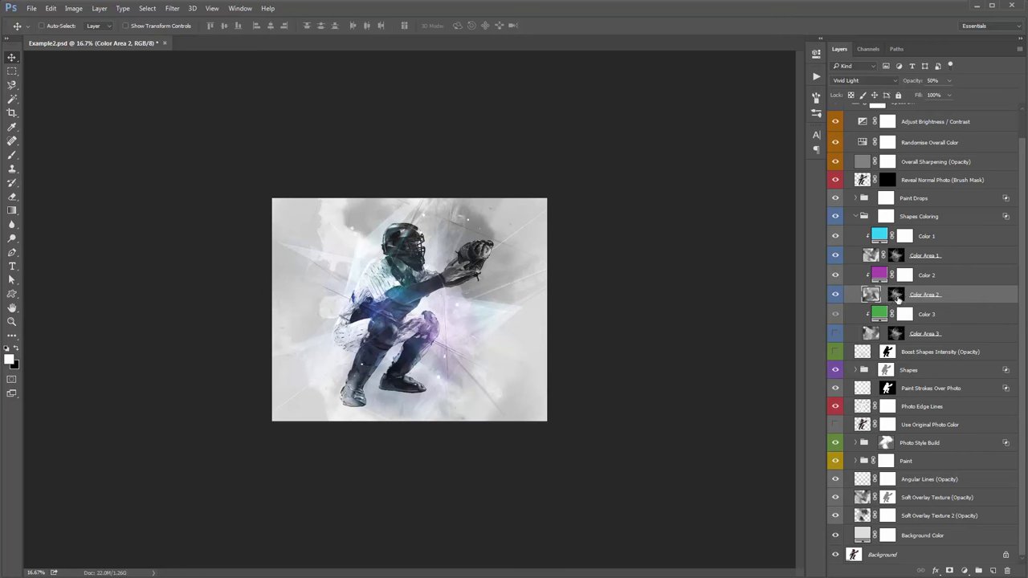
click(874, 259)
click(898, 259)
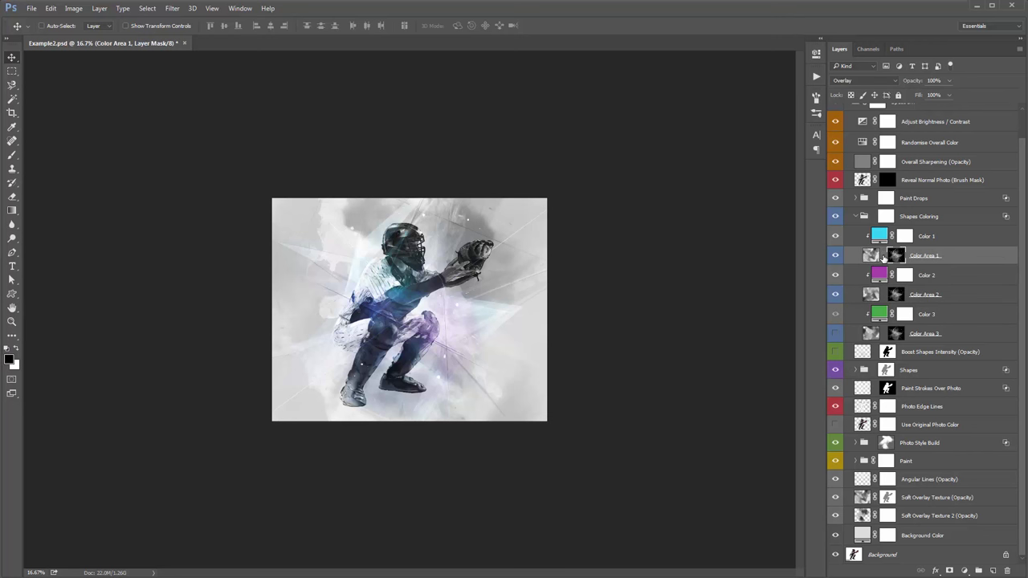
click(896, 295)
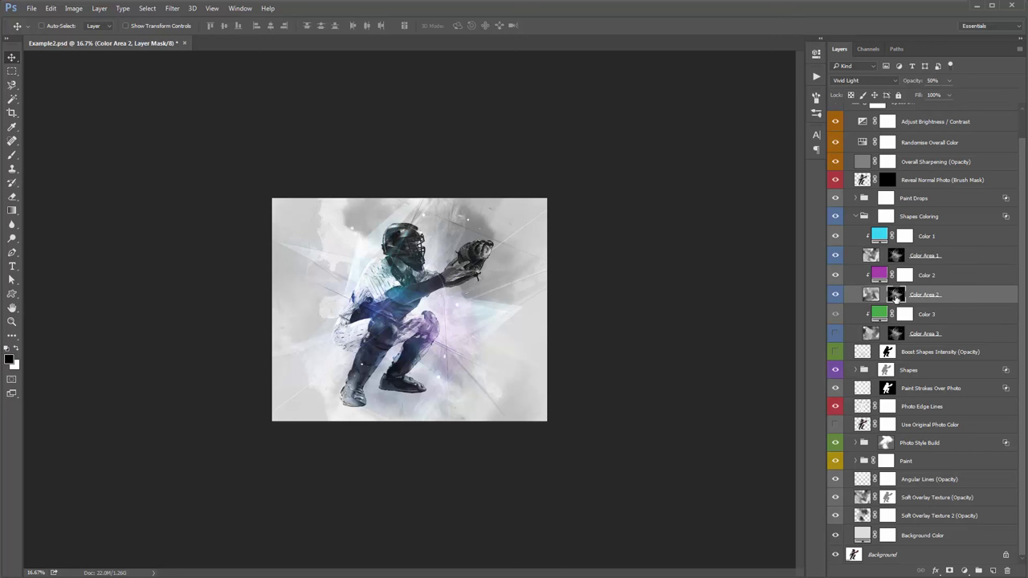
key(ctrl+t)
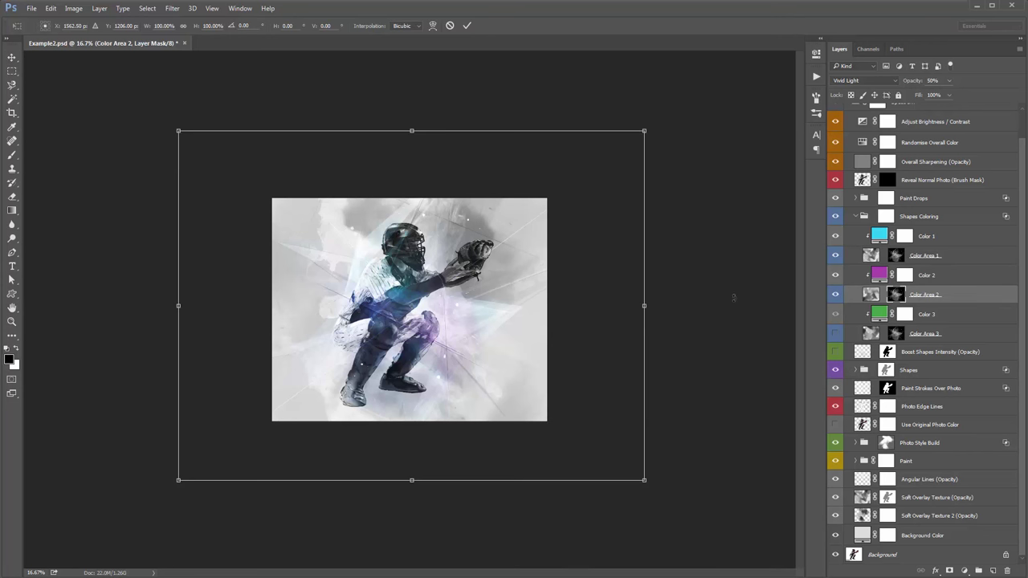
- Rotate Color Area 2's mask in two committed passes to about -20.6°, then zoom in
drag(730, 294, 287, 306)
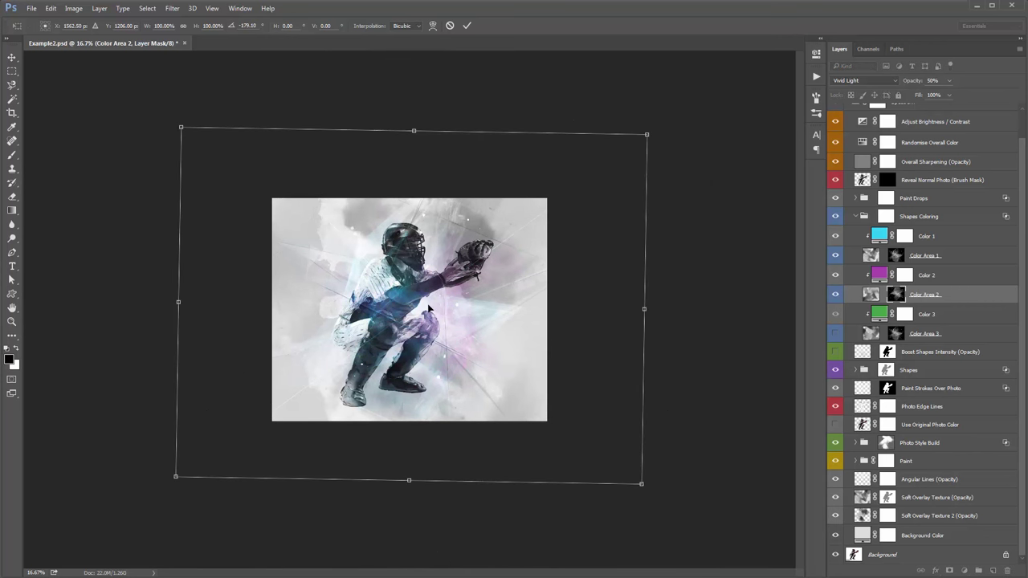
key(Return)
key(ctrl+t)
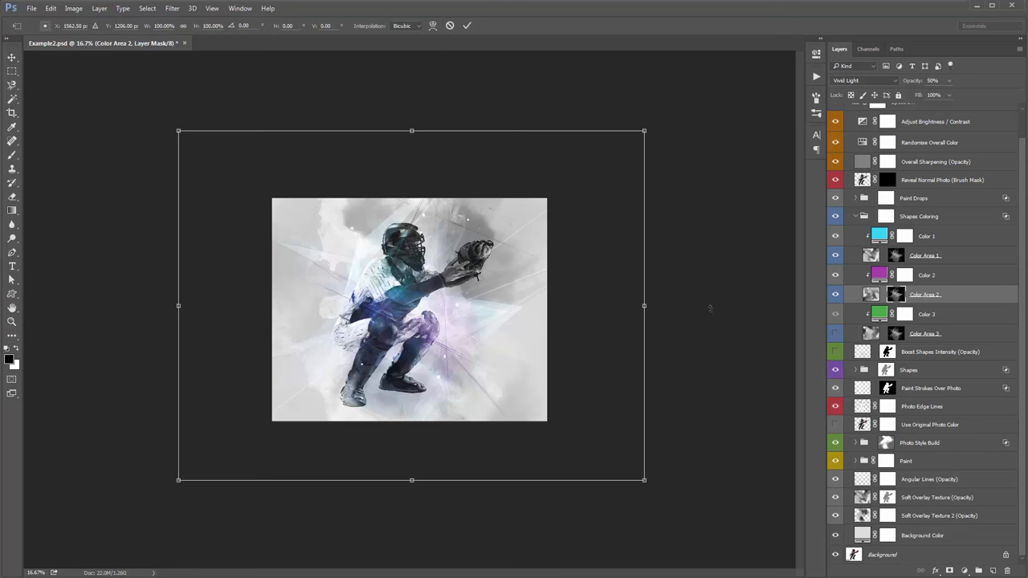
drag(711, 308, 391, 93)
key(Return)
key(z)
click(437, 294)
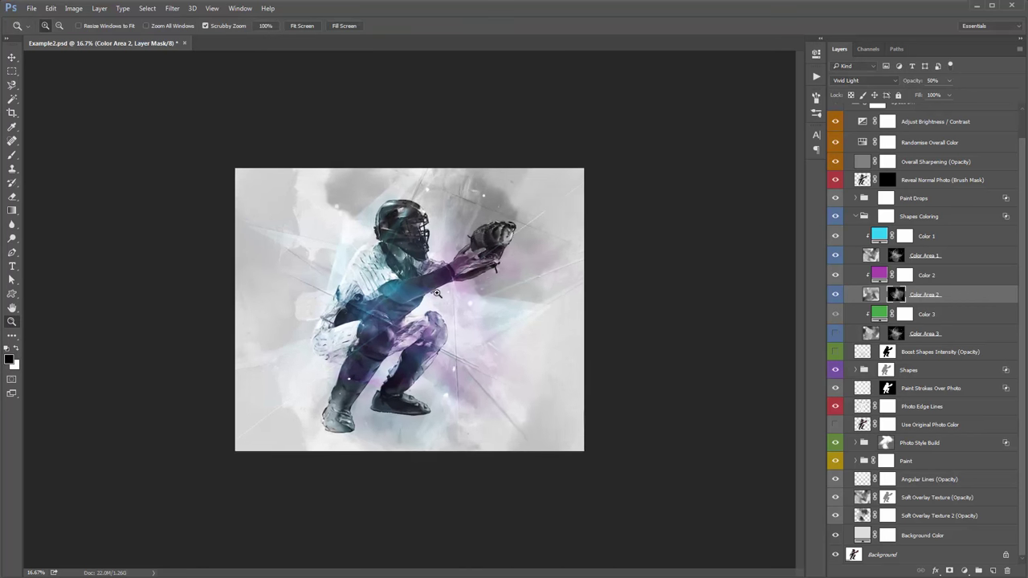
- Change the Color 2 fill to bright magenta #e066ff in the Color Picker
key(v)
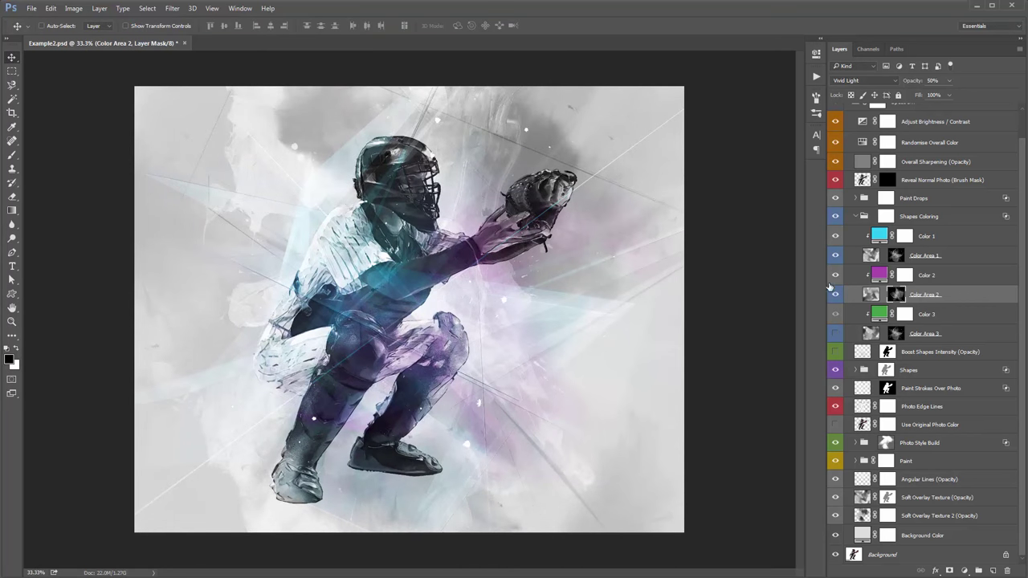
double_click(880, 275)
click(897, 139)
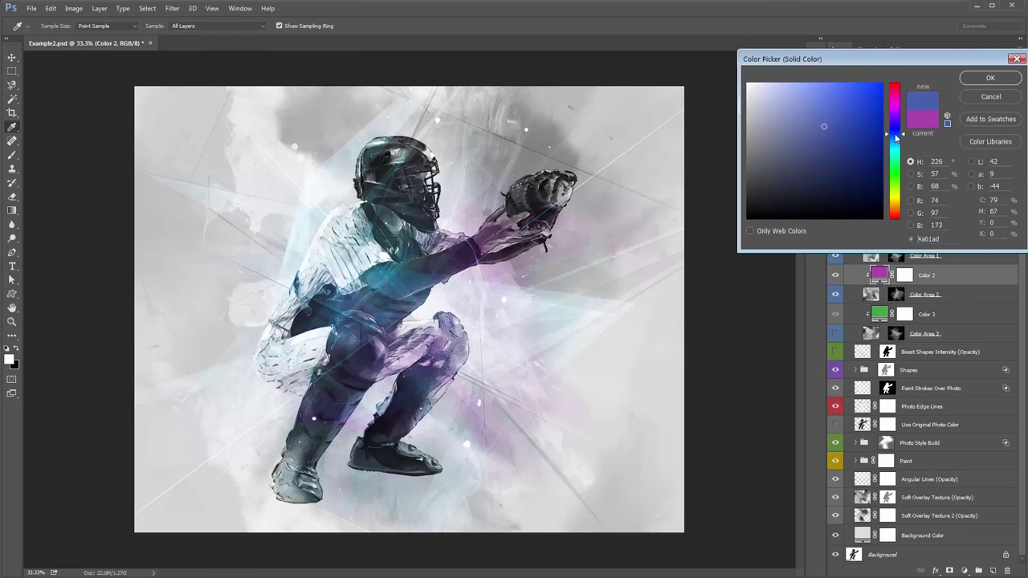
drag(897, 138, 900, 219)
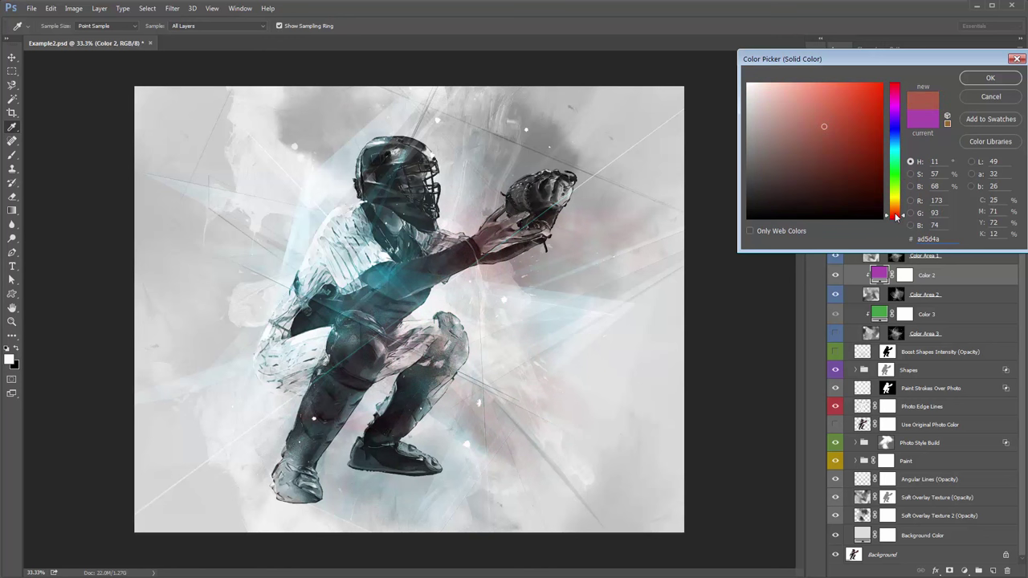
click(852, 90)
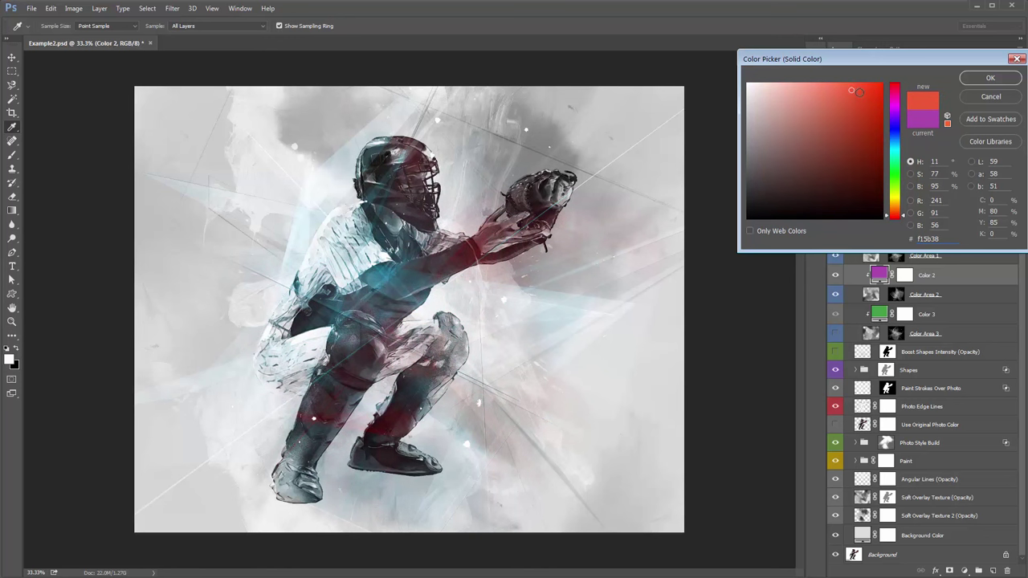
click(898, 208)
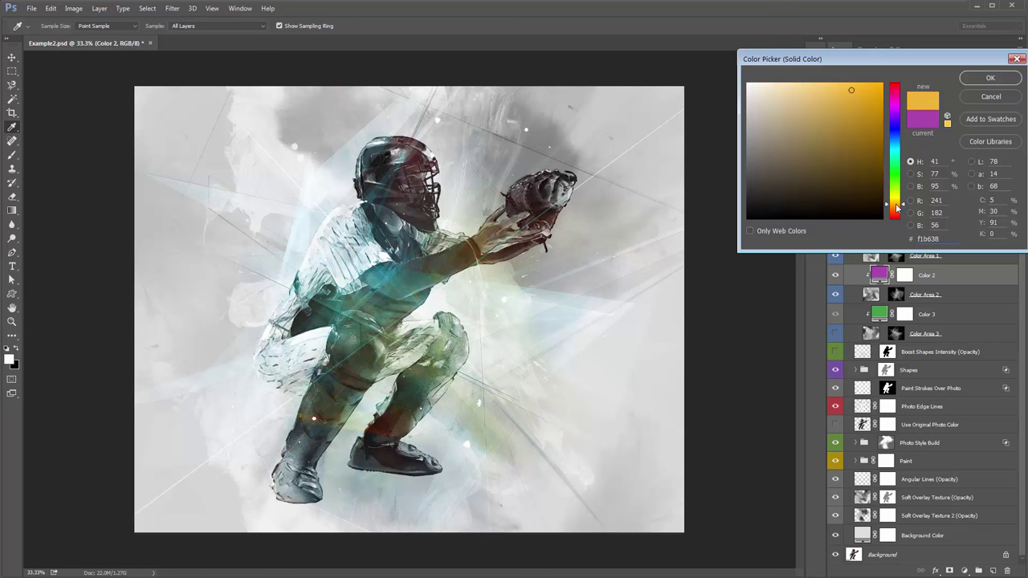
click(894, 107)
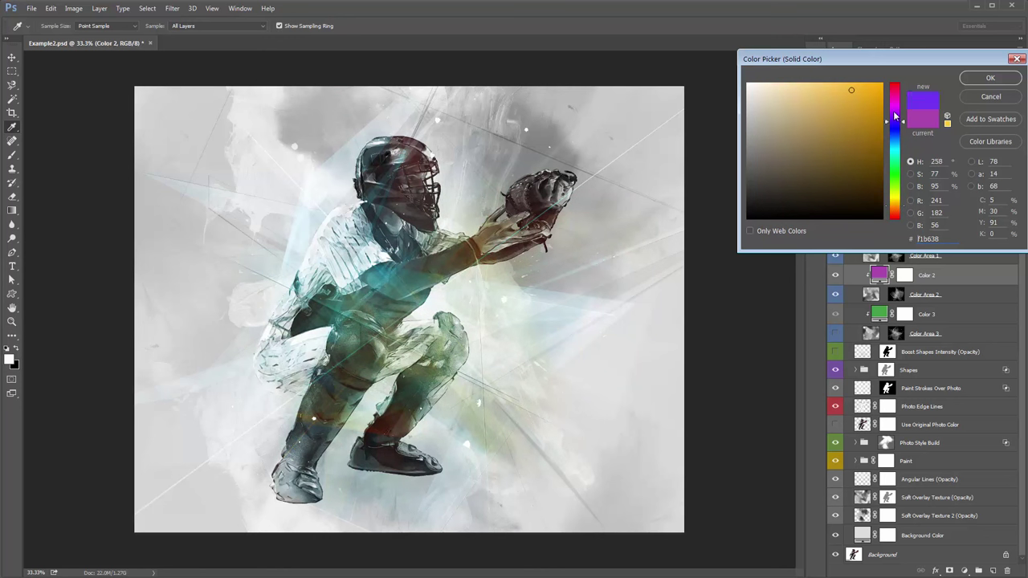
drag(893, 105, 894, 110)
drag(839, 87, 827, 79)
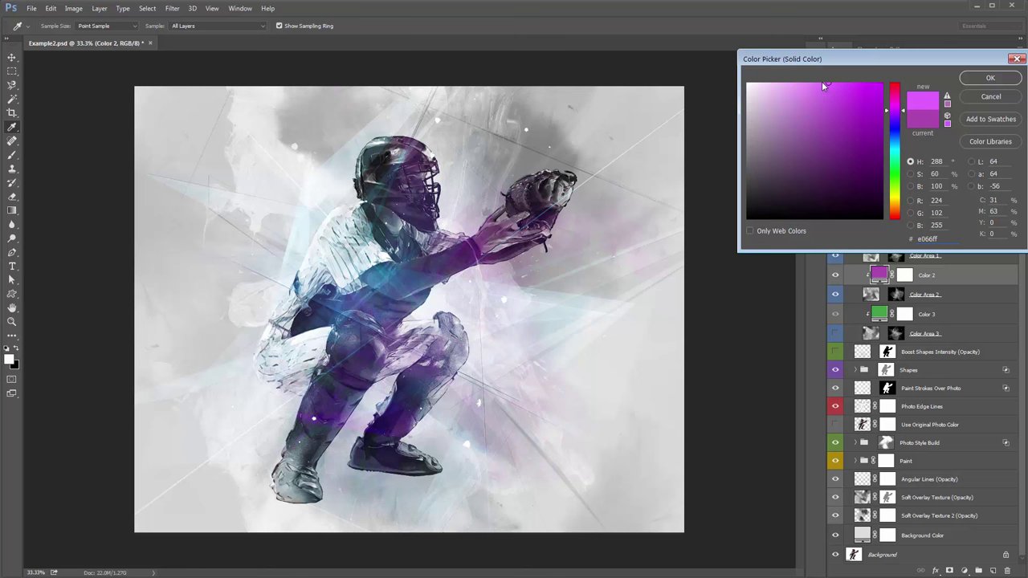
click(991, 78)
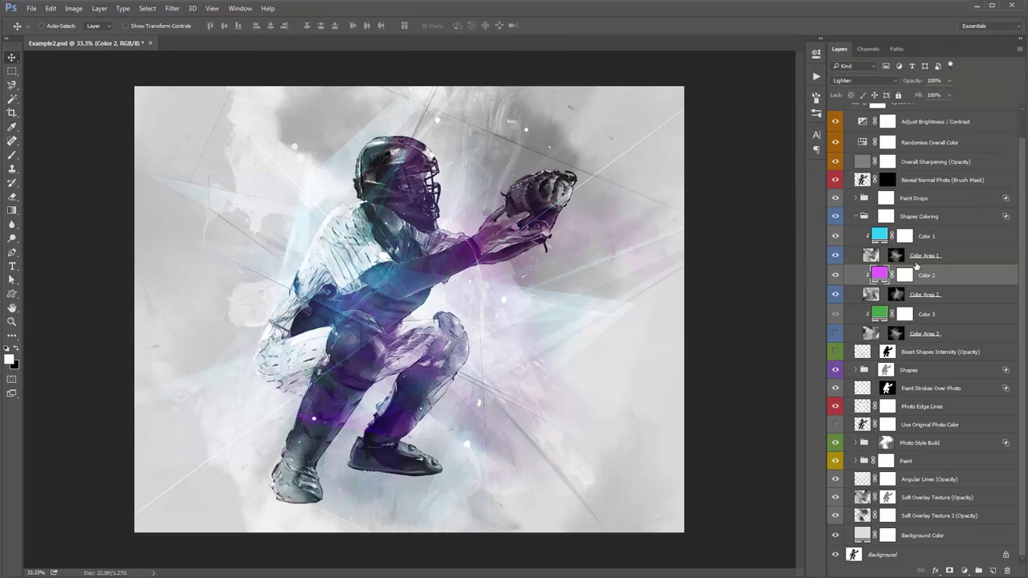
click(944, 295)
- Browse the Color 1 and Color Area 1–3 layers, leaving Color 1's blend mode unchanged
click(938, 280)
click(935, 235)
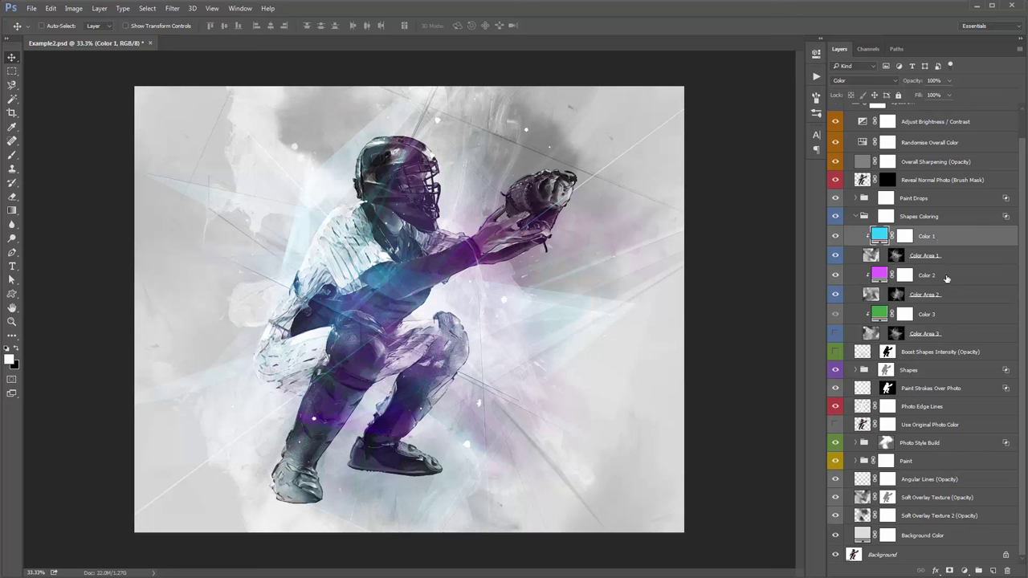
click(856, 81)
click(854, 81)
click(928, 257)
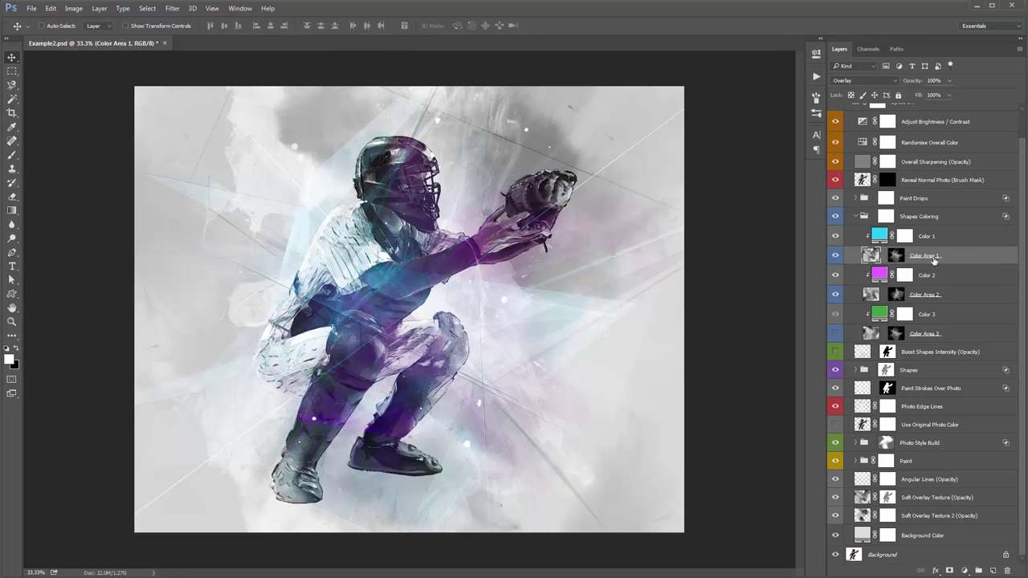
click(932, 296)
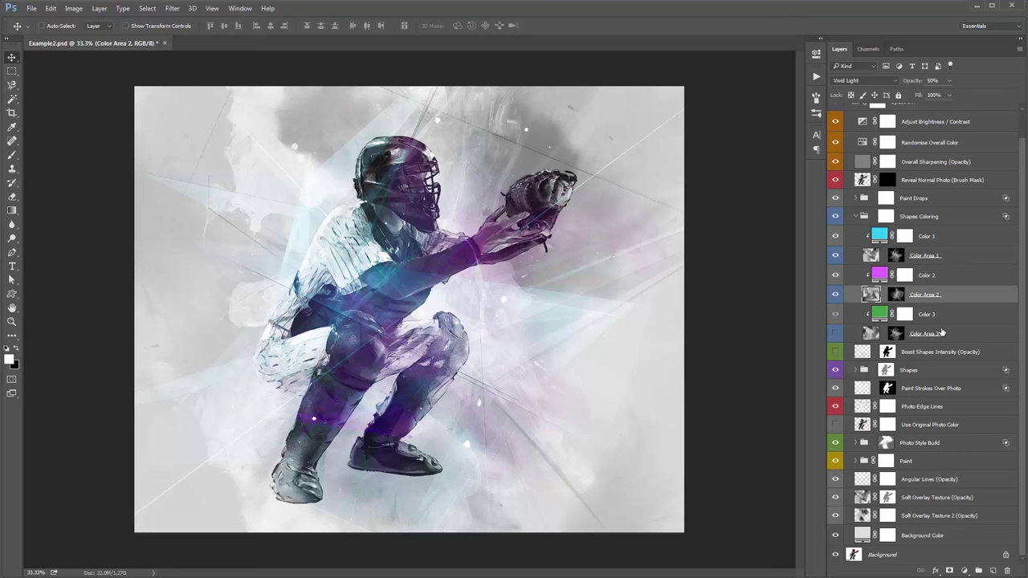
click(941, 335)
click(932, 295)
- Set Color Area 2 to Lighten, then step through nearby blend modes ending on Dissolve
click(864, 80)
click(860, 152)
click(845, 83)
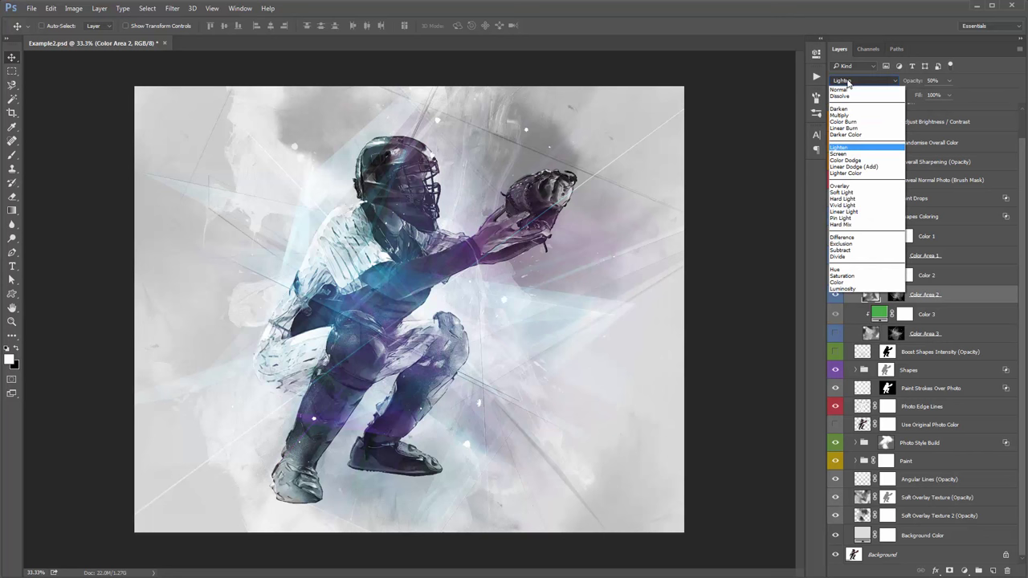
key(Down)
key(Down)
key(Down)
key(Down)
key(Down)
key(Down)
key(Down)
key(Down)
key(Down)
key(Down)
key(Down)
key(Down)
key(Down)
key(Down)
key(Down)
key(Down)
key(Down)
key(Up)
key(Up)
key(Up)
key(Up)
key(Up)
key(Up)
key(Up)
key(Up)
key(Up)
key(Down)
key(Down)
key(Up)
key(Up)
key(Up)
key(Up)
key(Up)
key(Up)
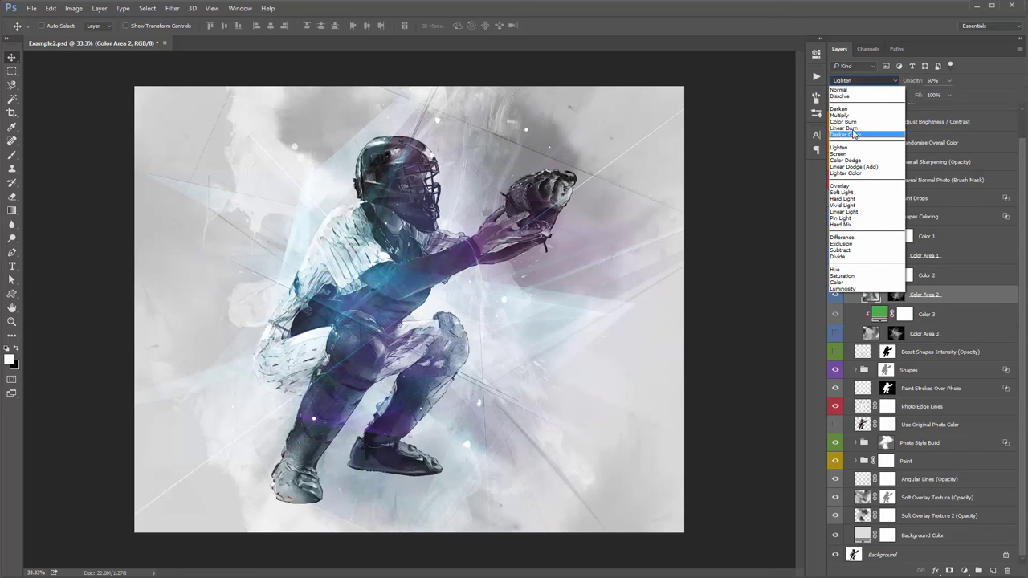
key(Up)
key(Up)
key(Up)
key(Up)
click(850, 97)
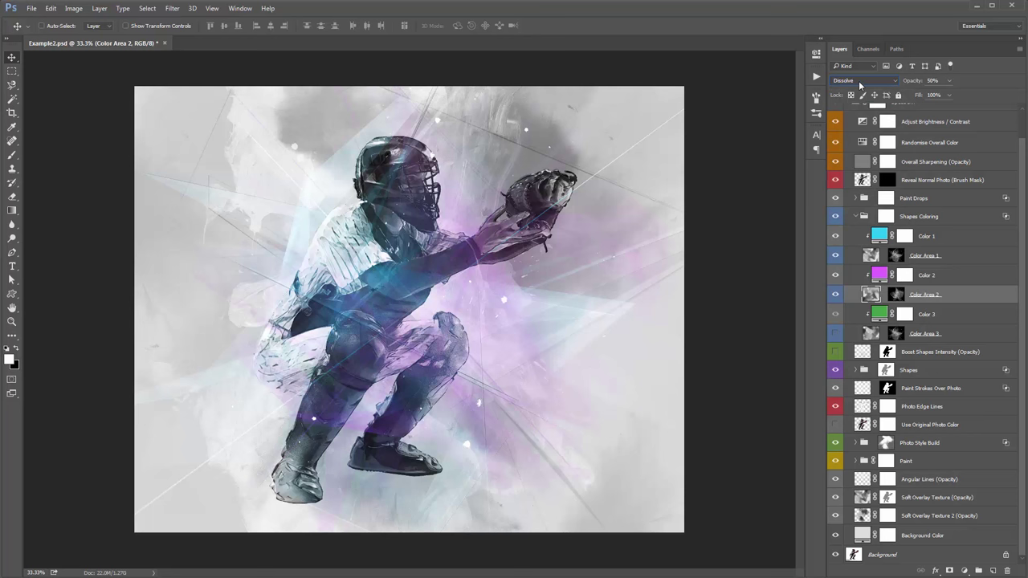
- Step Color Area 2 through Darken, Lighten and Linear Dodge, try Vivid Light, return to Lighten
key(Down)
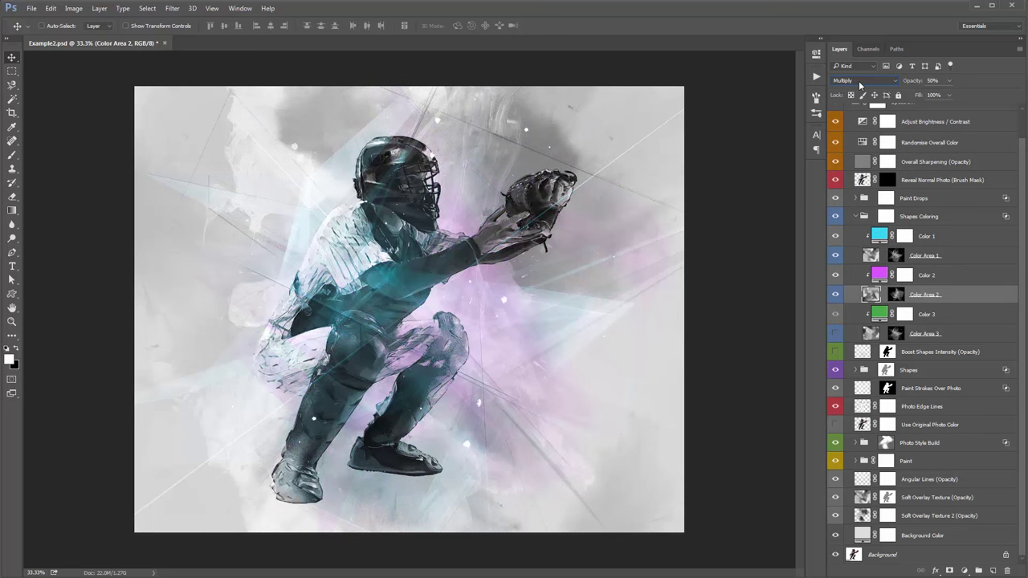
key(Down)
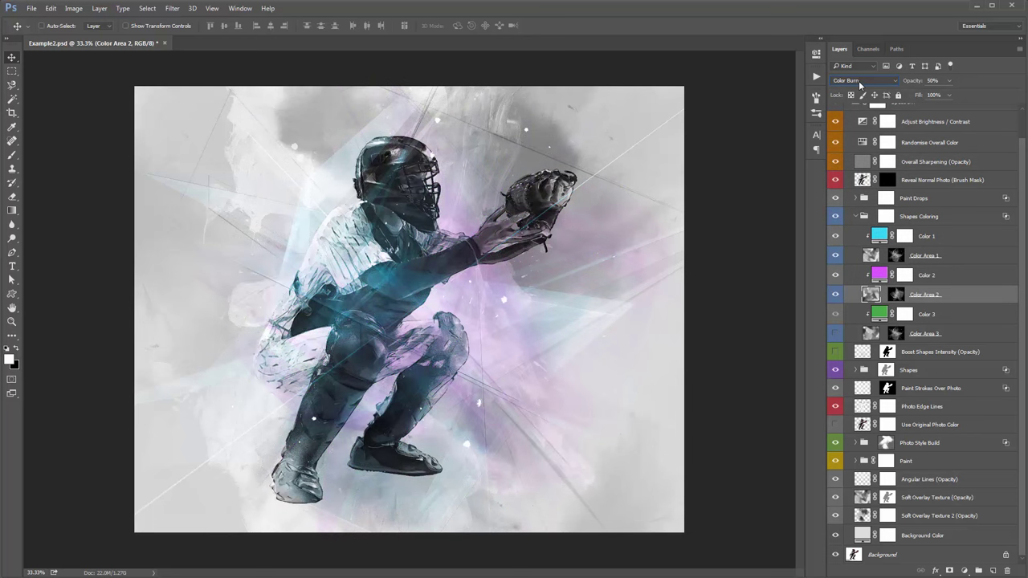
key(Down)
key(Down)
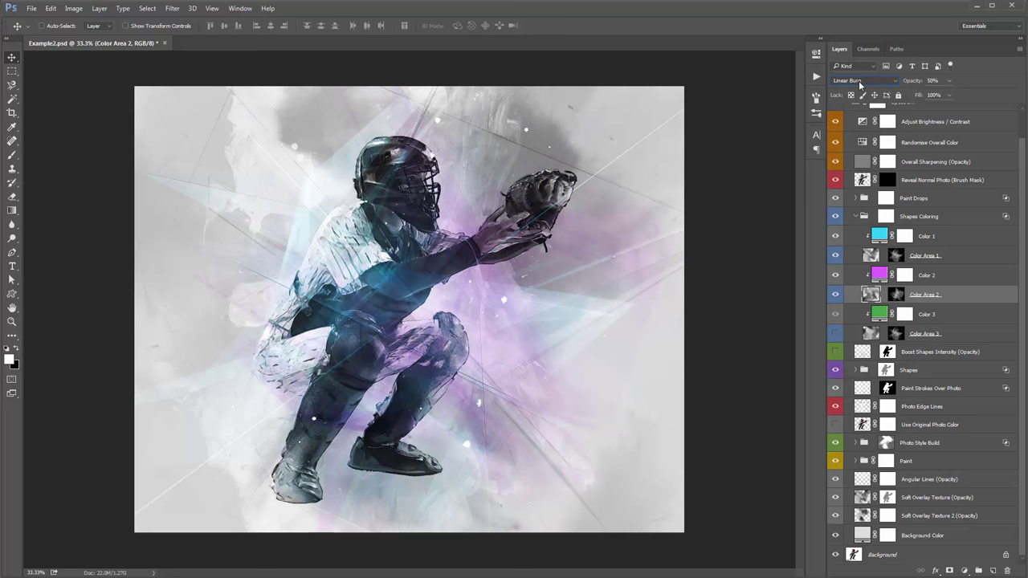
key(Down)
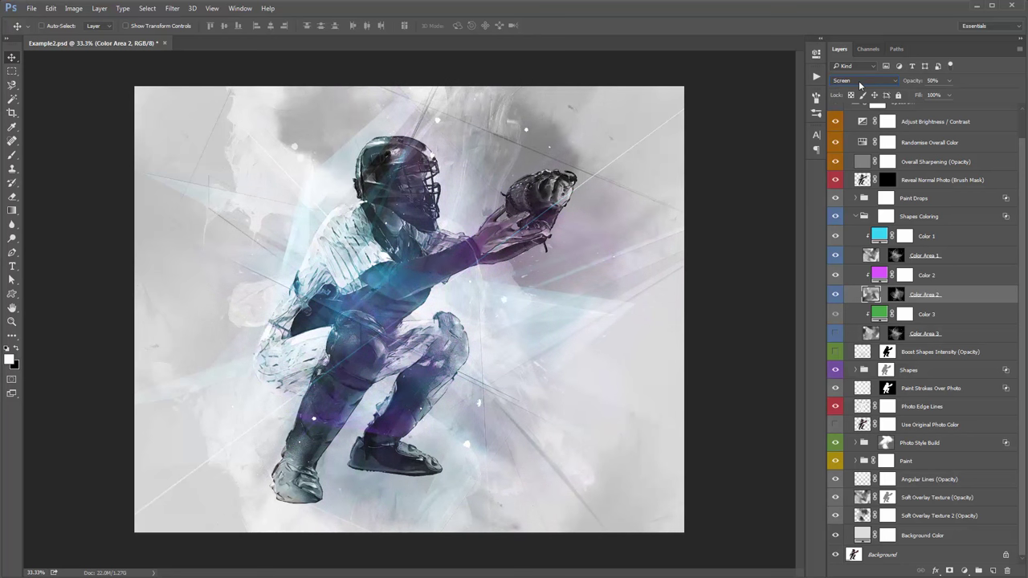
key(Down)
key(Down)
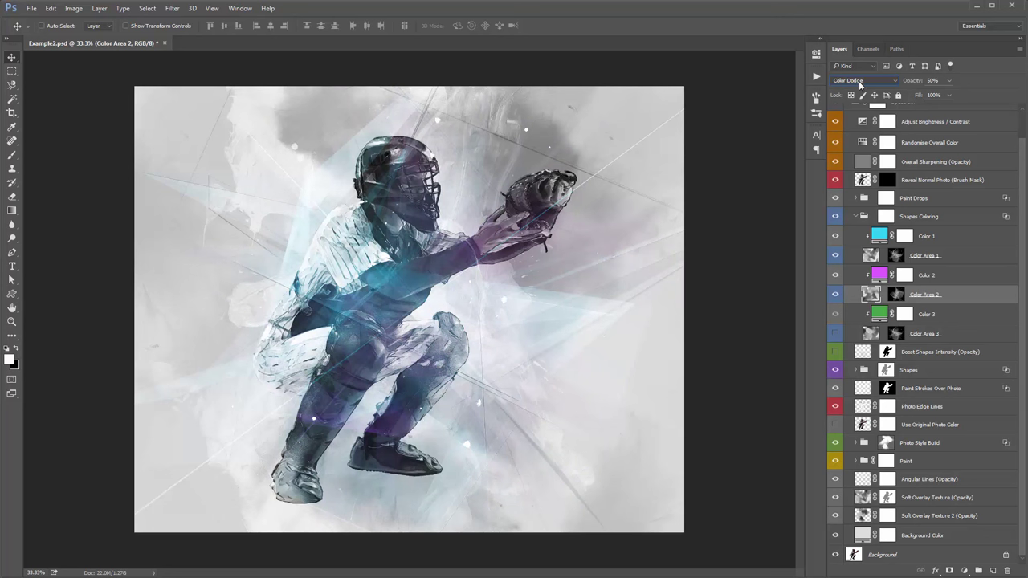
click(859, 81)
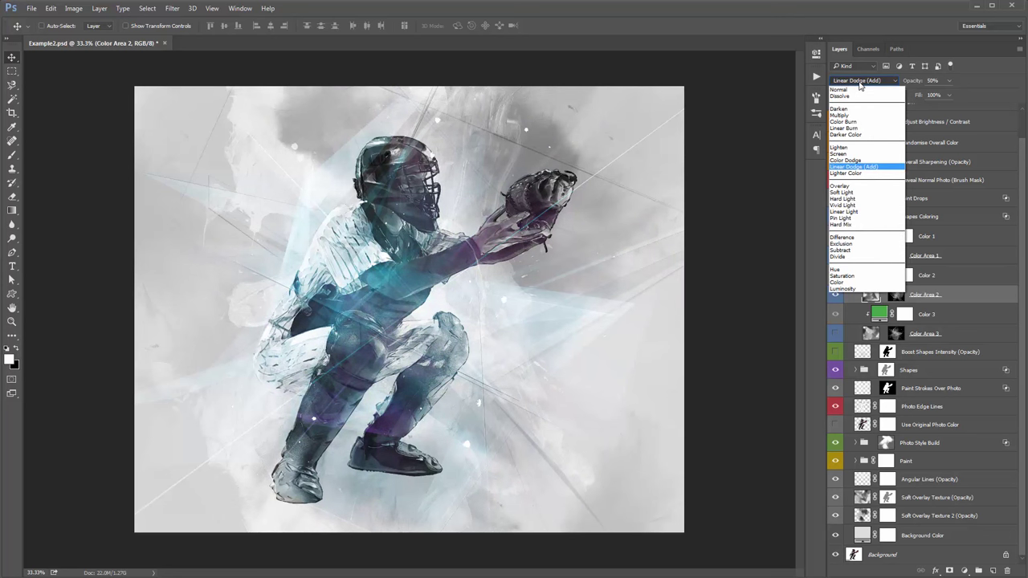
click(844, 205)
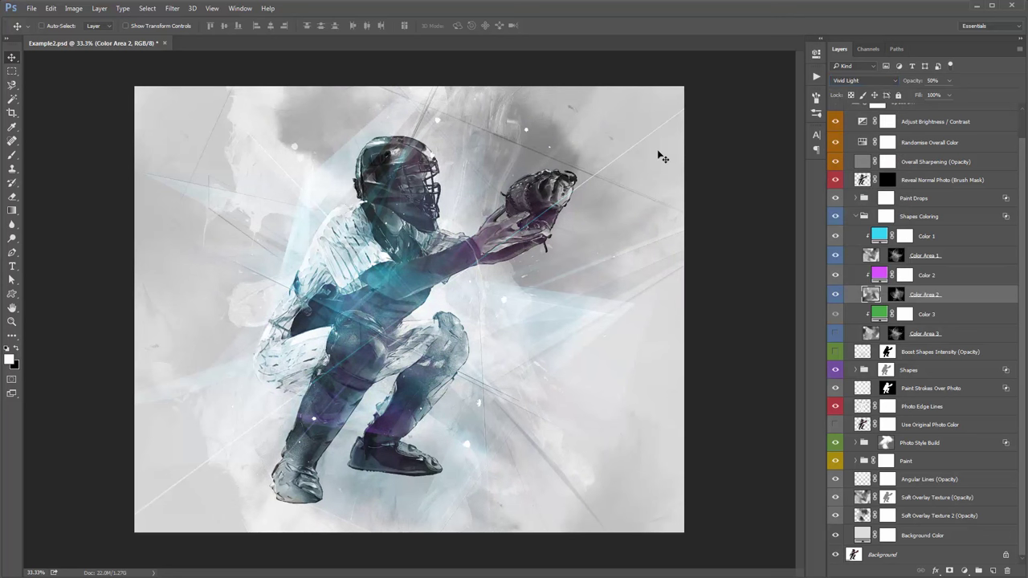
click(848, 81)
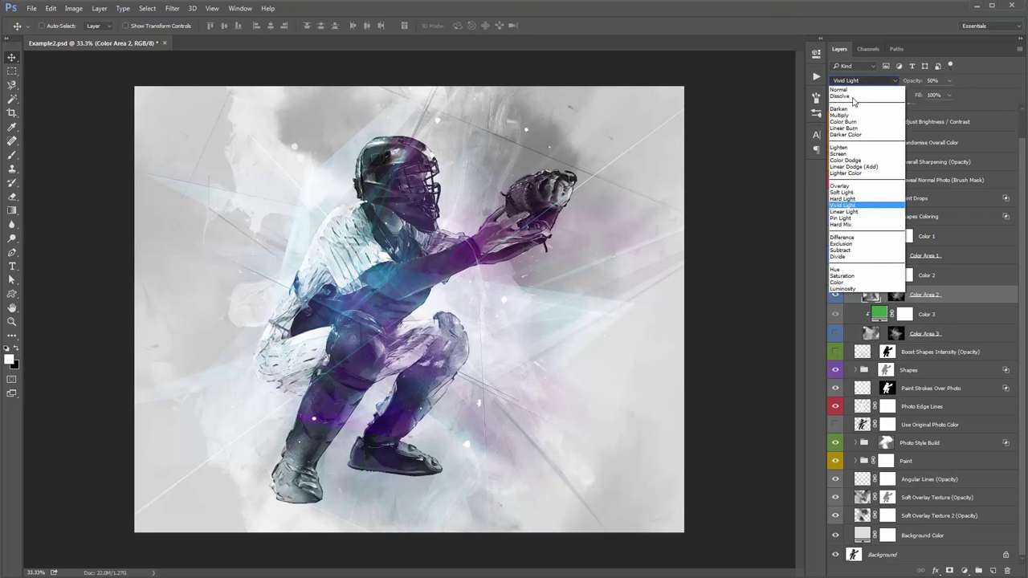
click(840, 147)
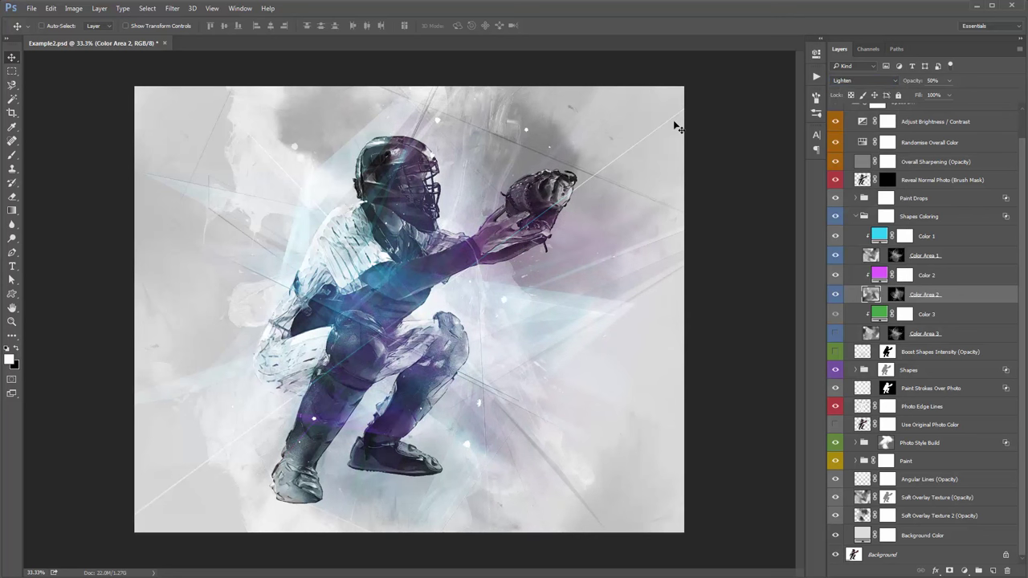
- Compare Vivid Light against Lighten, keep Lighten, and make Color Area 3 visible
key(alt+shift+v)
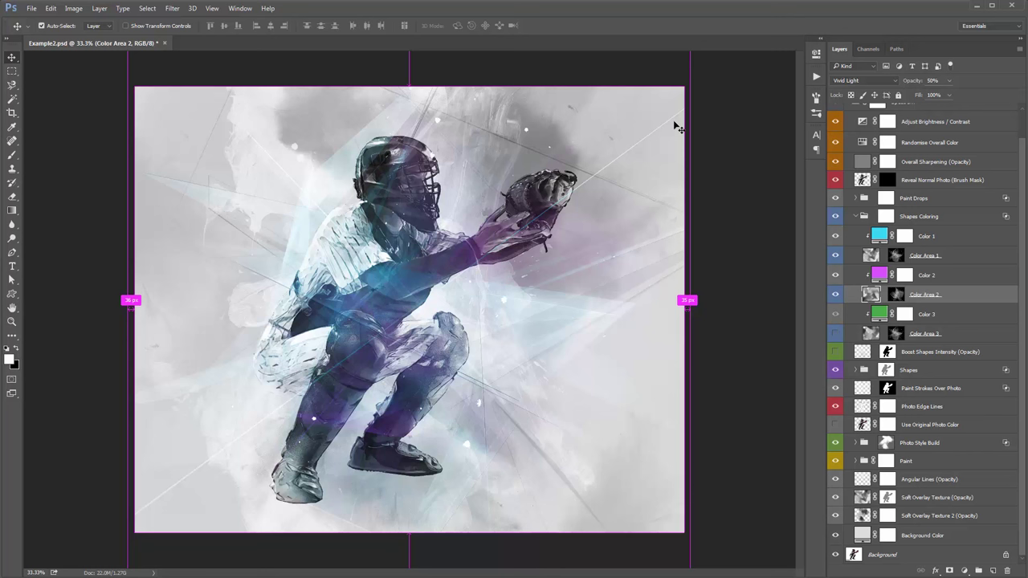
key(alt+shift+g)
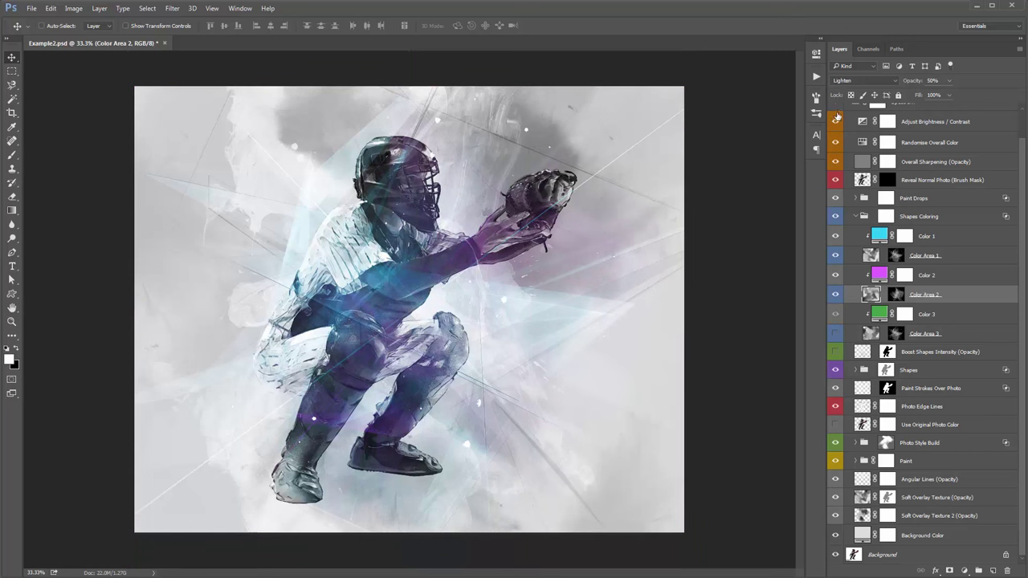
click(844, 82)
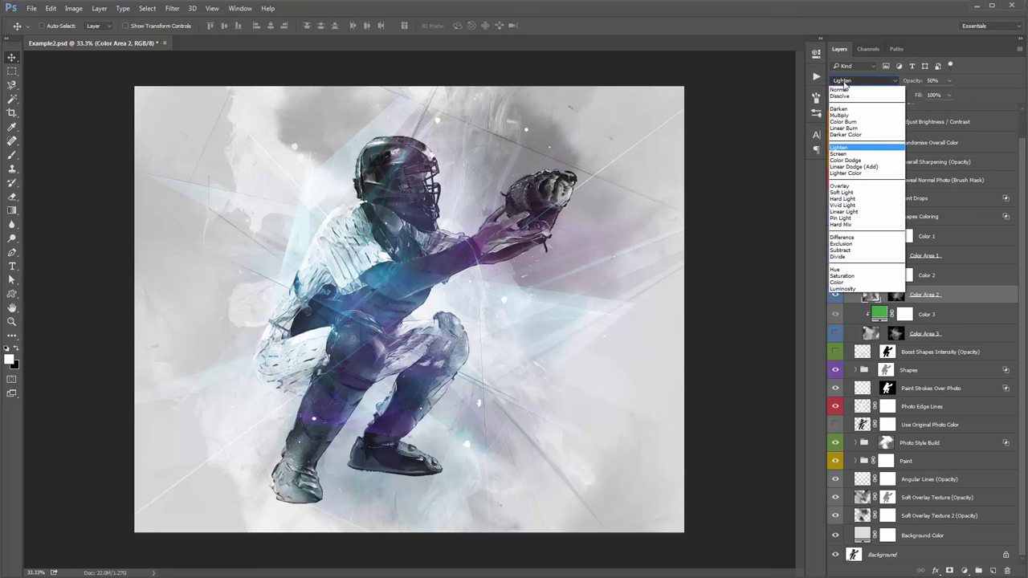
click(859, 212)
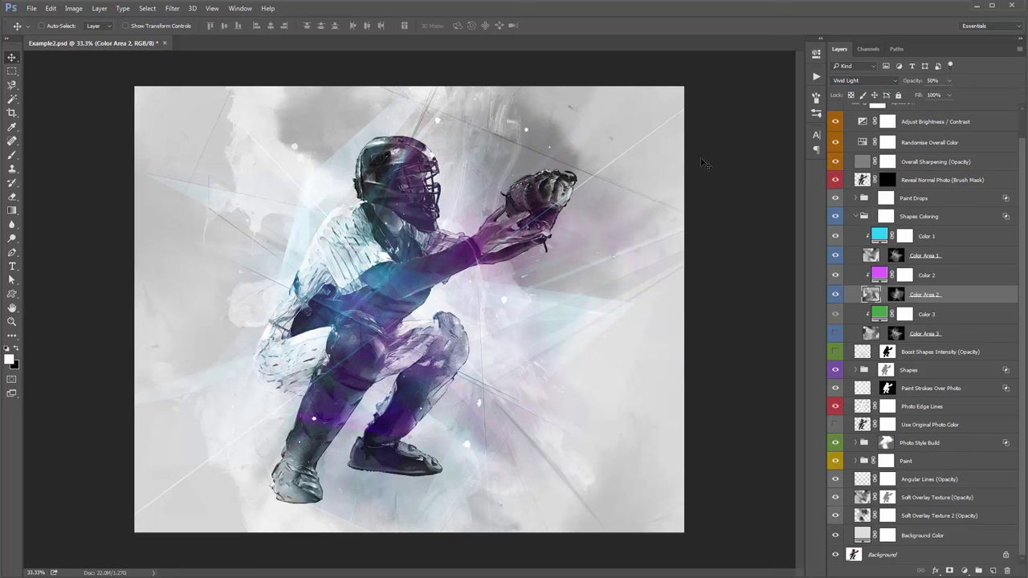
click(858, 79)
click(860, 134)
key(shift+alt+v)
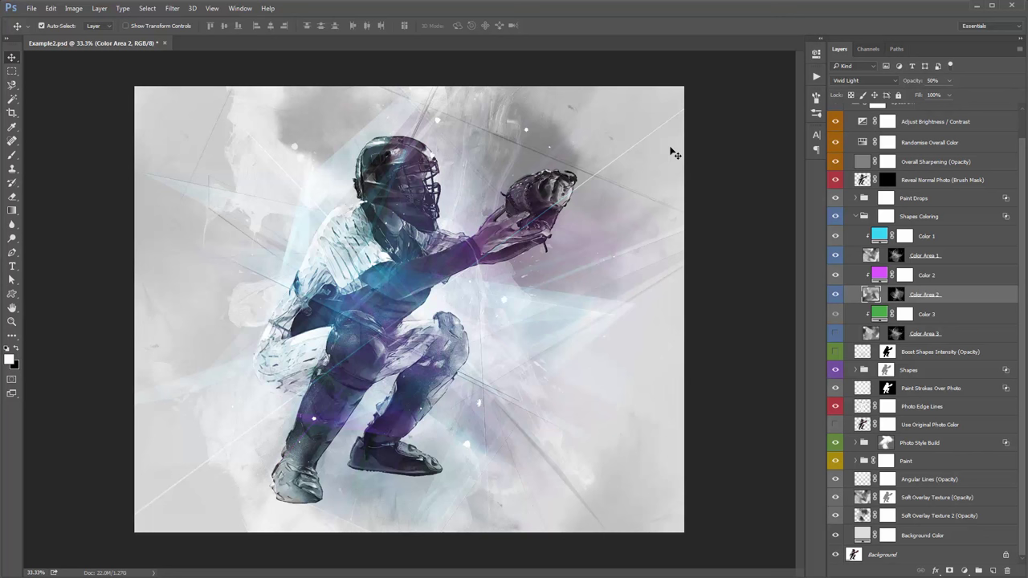
key(shift+alt+g)
click(836, 336)
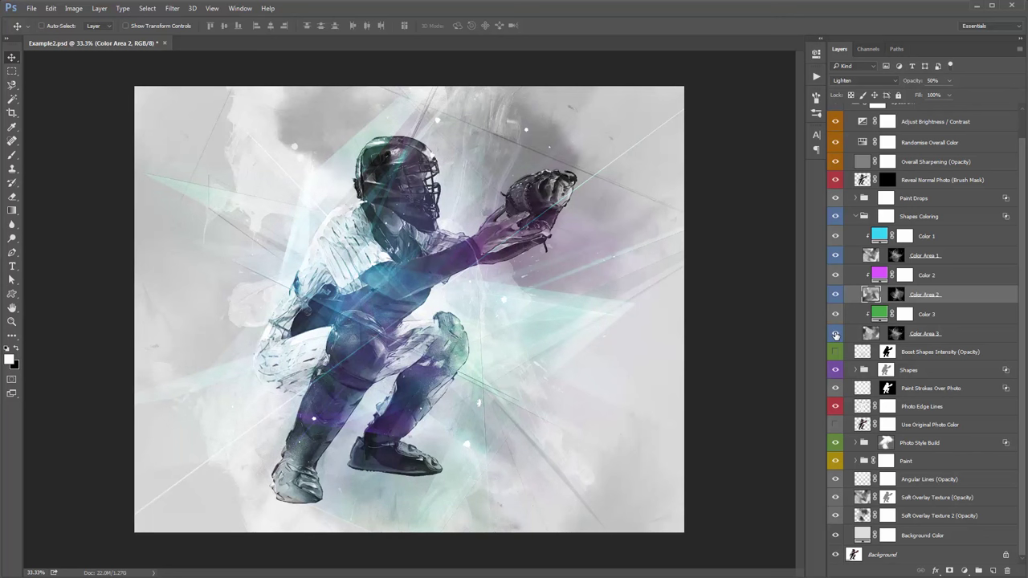
double_click(879, 313)
- Change Color 3's fill to a light sky blue and collapse the Shapes Coloring group
click(893, 107)
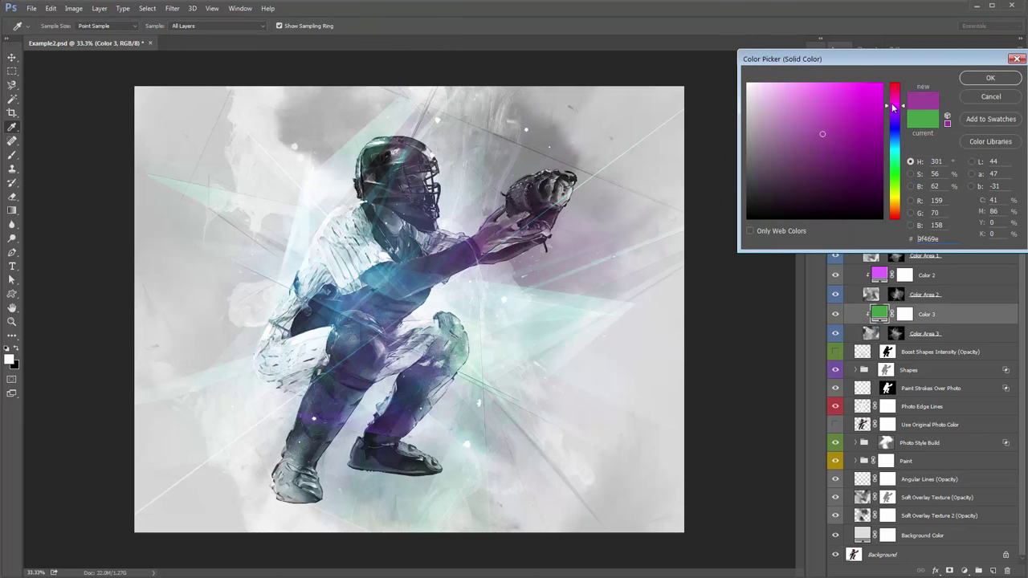
click(895, 145)
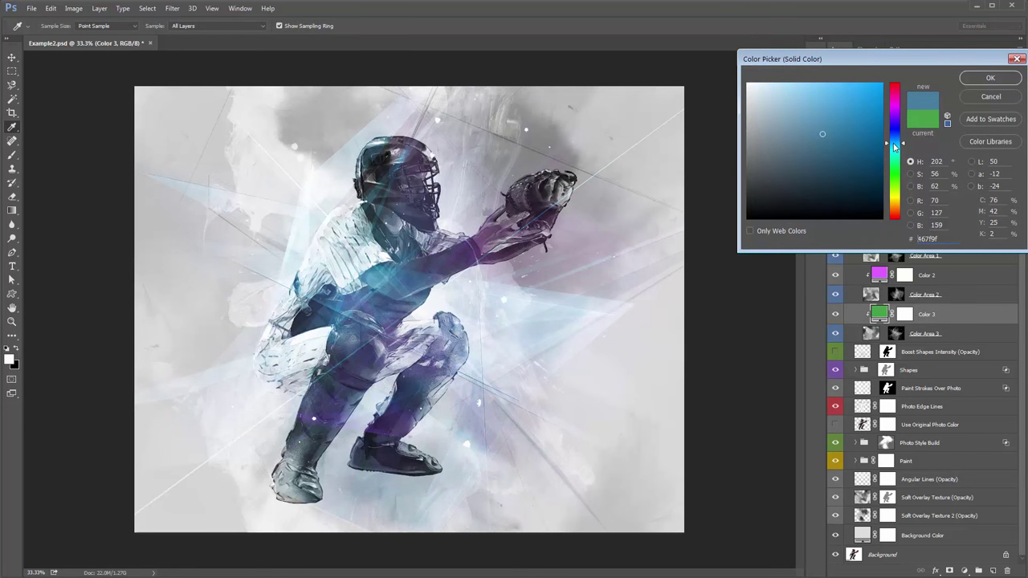
drag(833, 94, 821, 109)
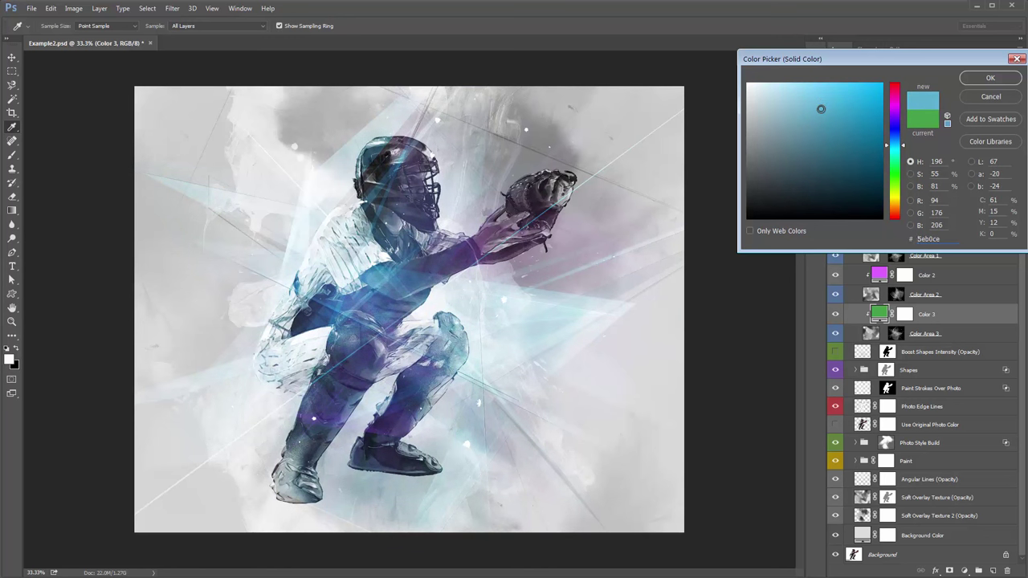
click(974, 77)
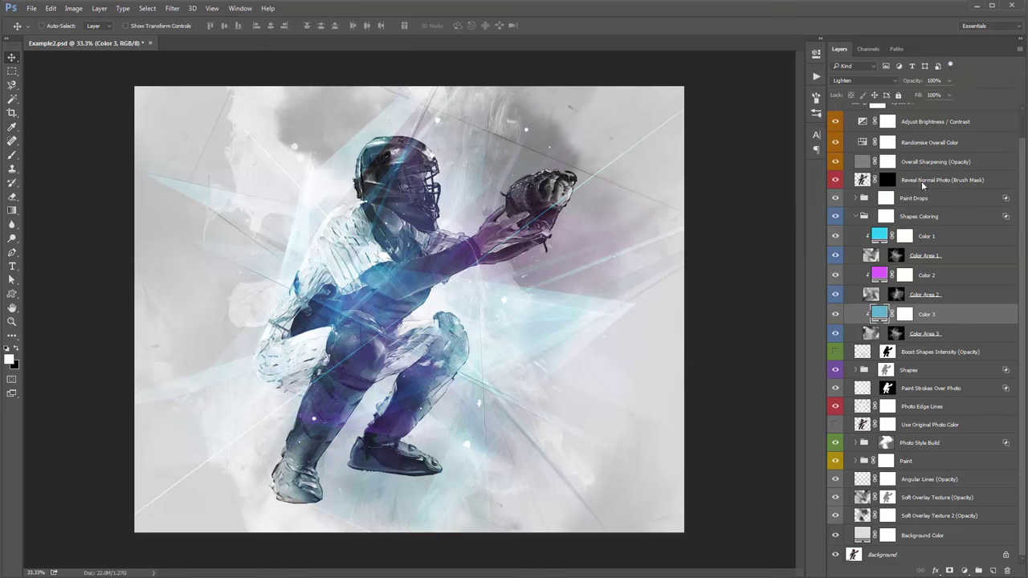
click(943, 217)
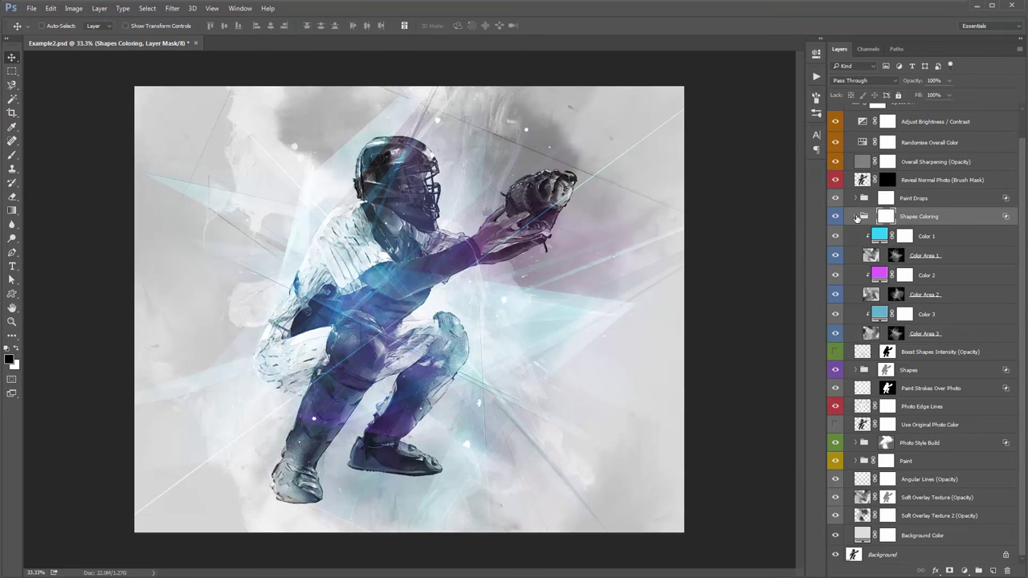
click(857, 217)
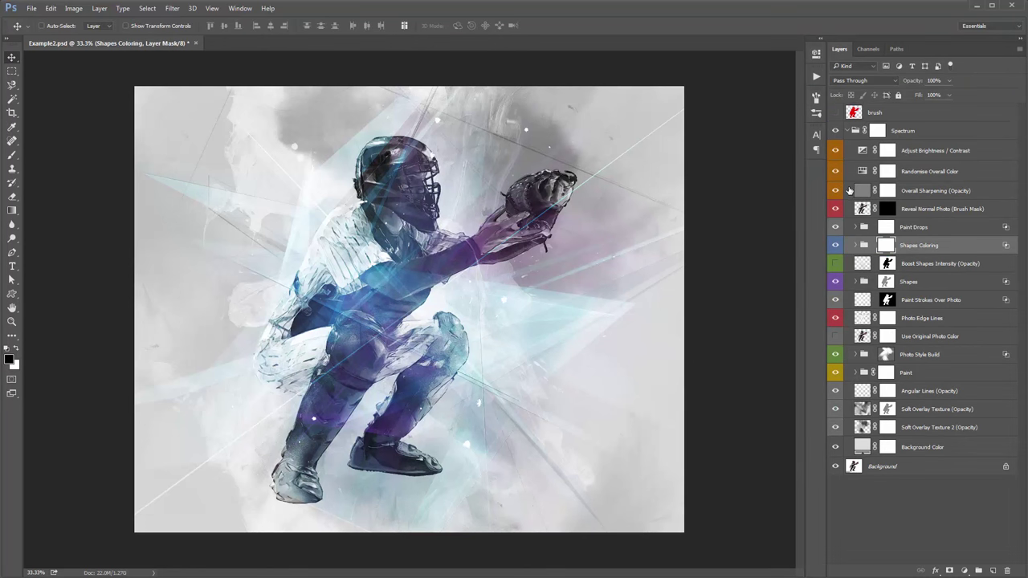
- Preview the Shapes group's mask on its own, then open its mask Properties showing 55% Density
click(926, 285)
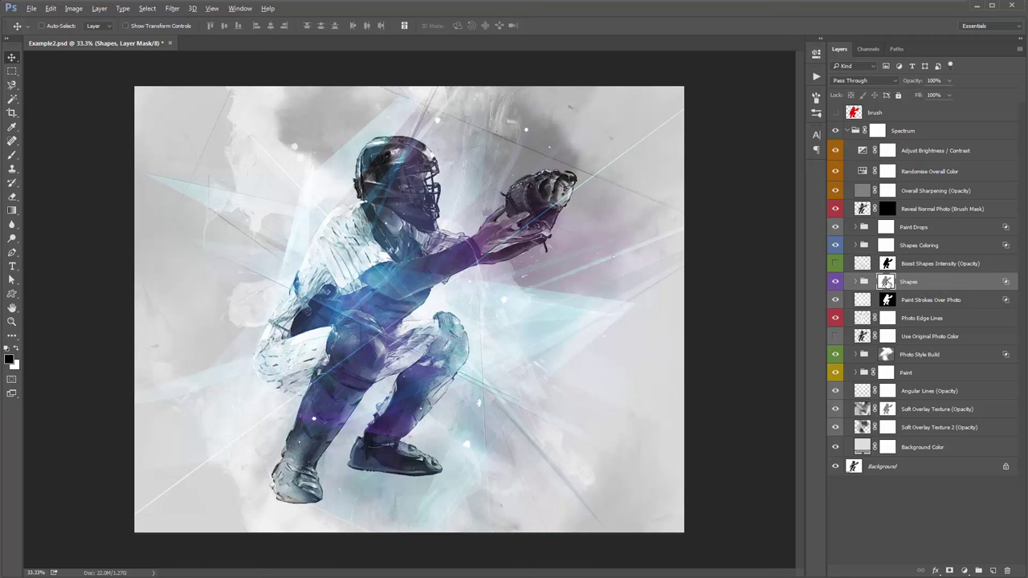
alt+click(887, 282)
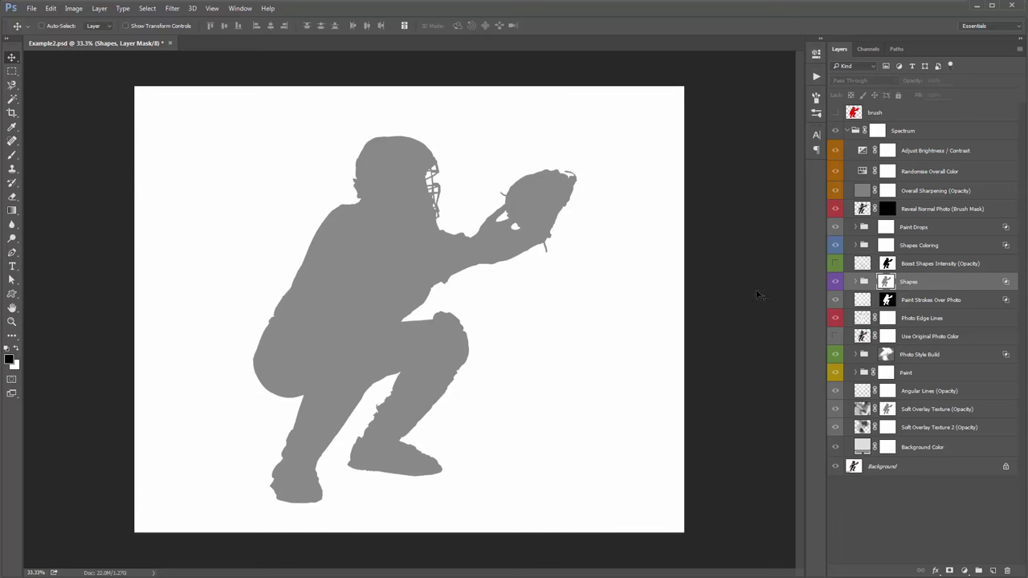
alt+click(866, 284)
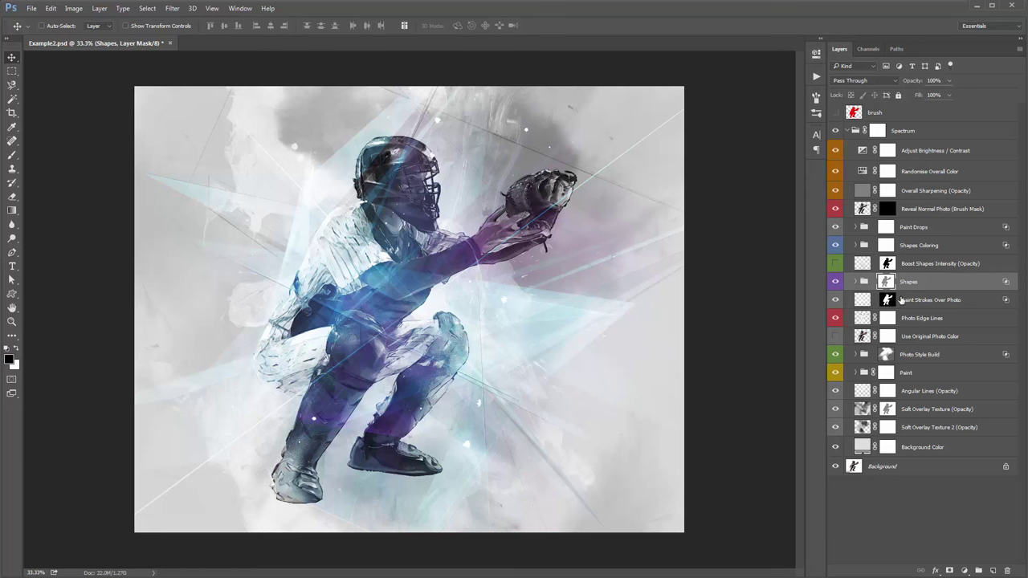
alt+click(887, 282)
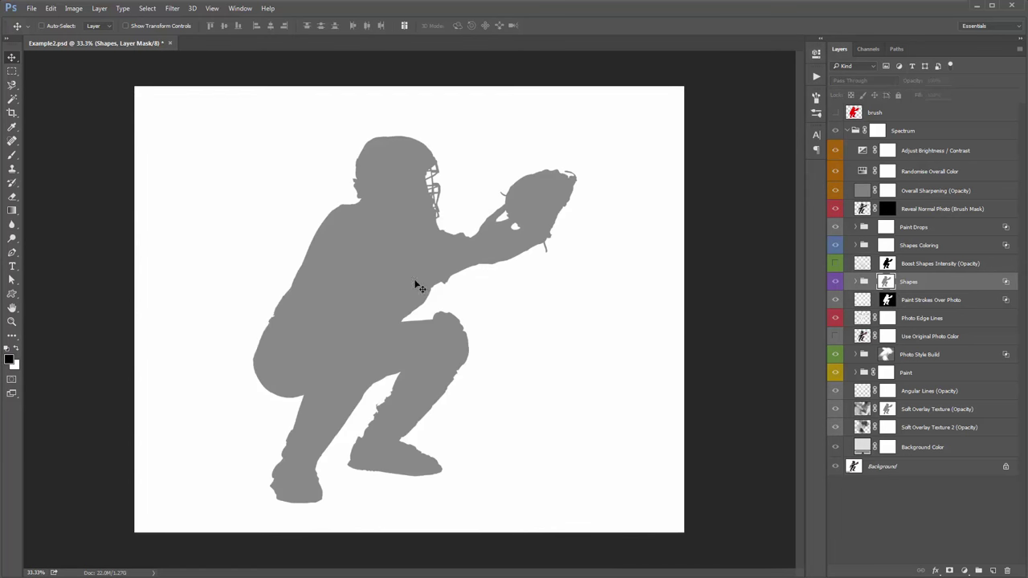
alt+click(884, 282)
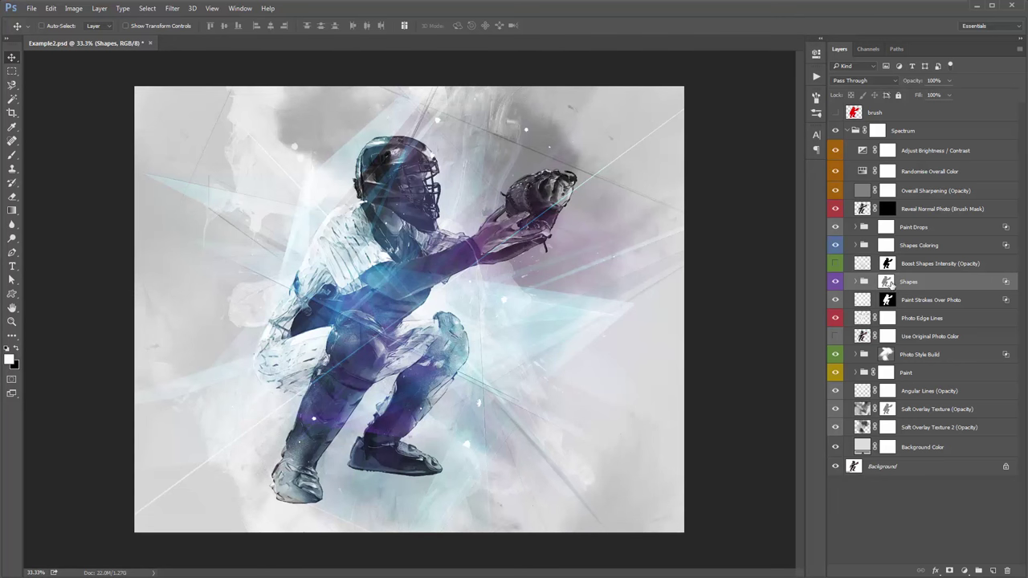
click(888, 284)
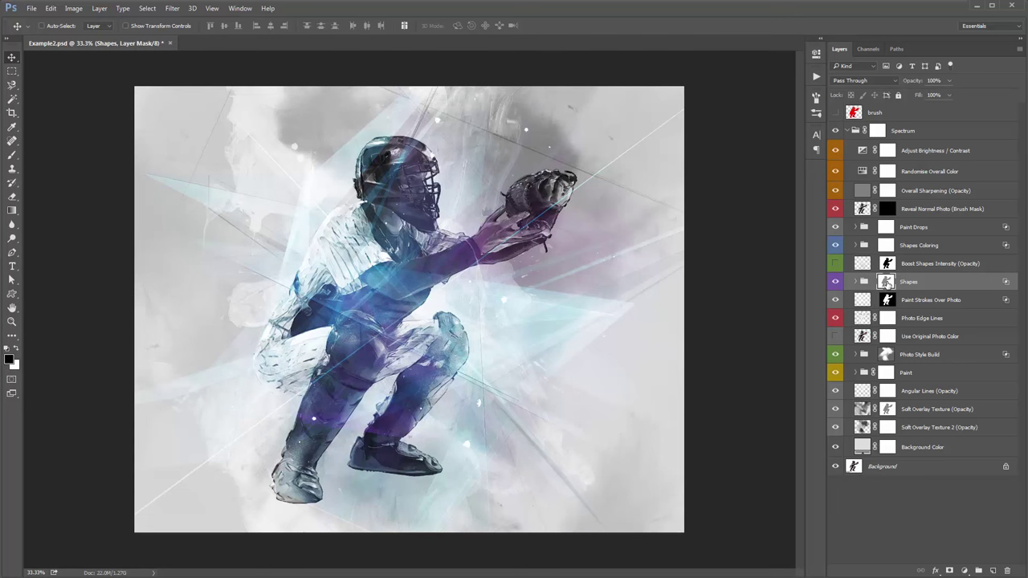
double_click(888, 284)
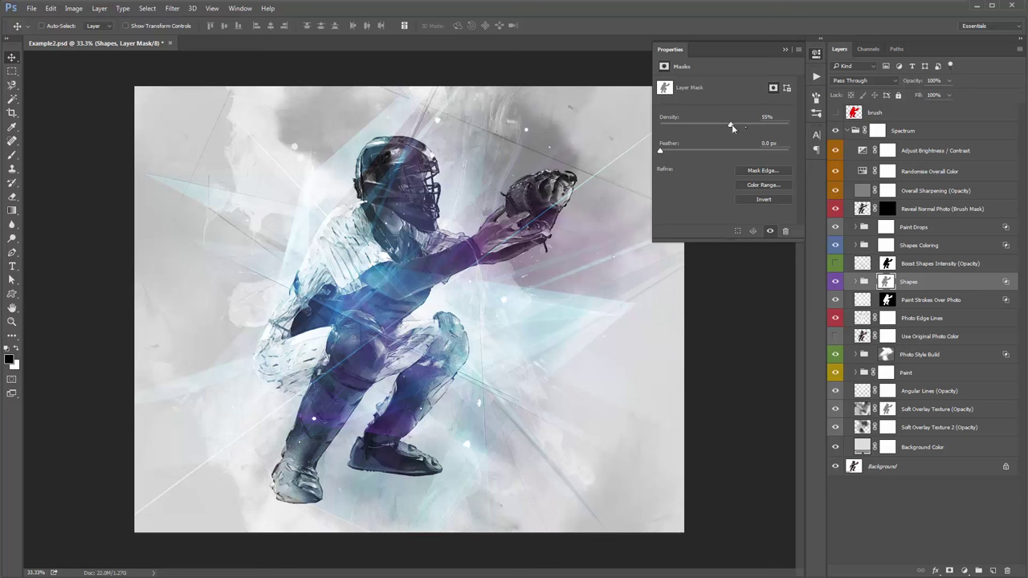
- Lower the Shapes mask Density from 55% to about 51%, entering 53 and fine-tuning, then close Properties
drag(731, 126, 799, 132)
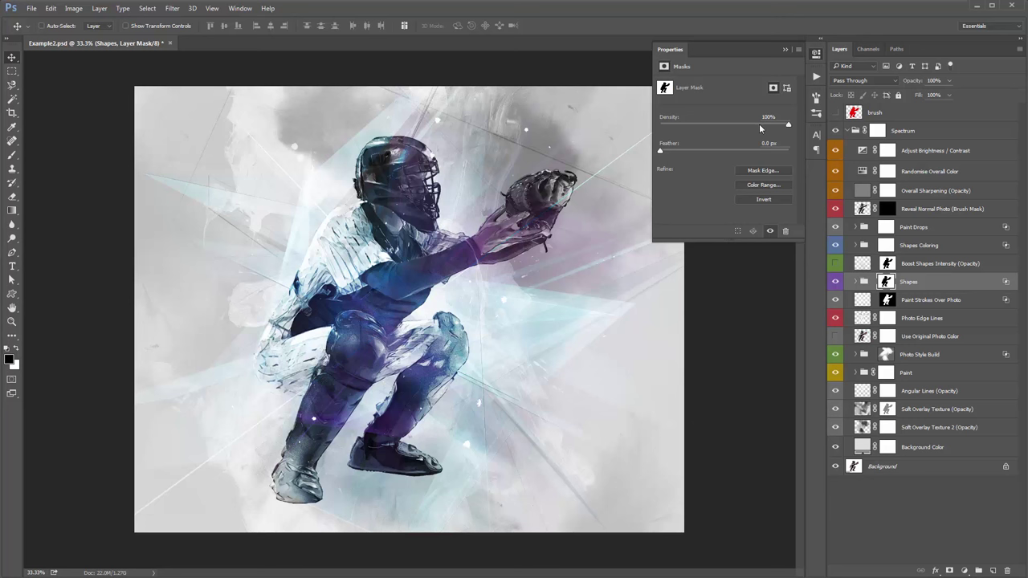
drag(760, 126, 656, 125)
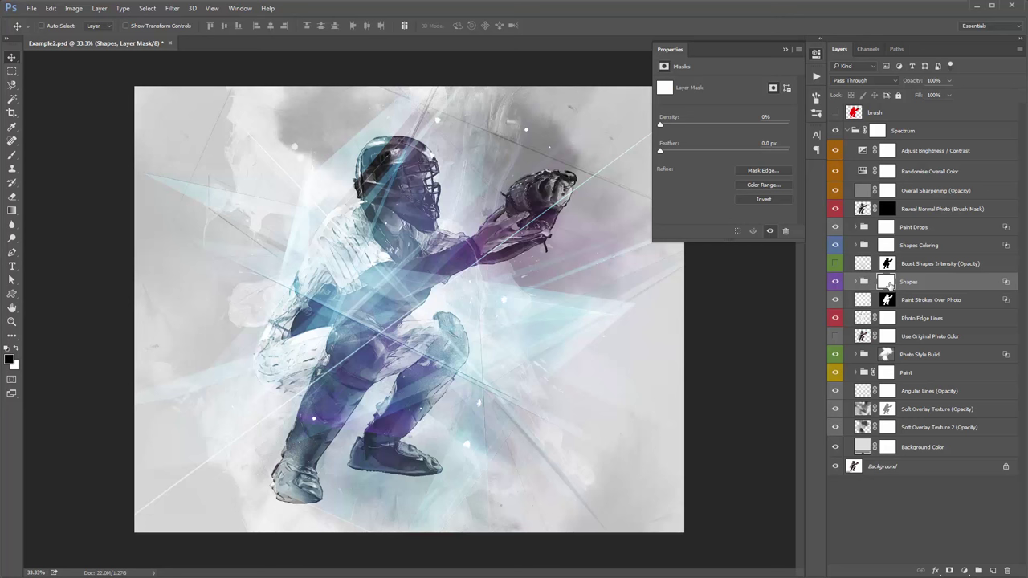
drag(662, 127, 761, 125)
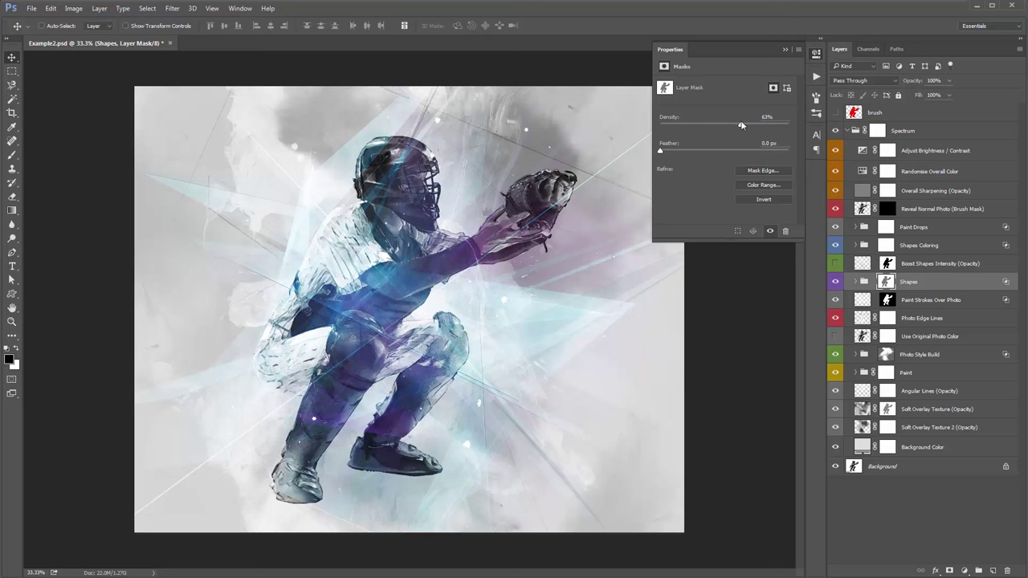
click(779, 120)
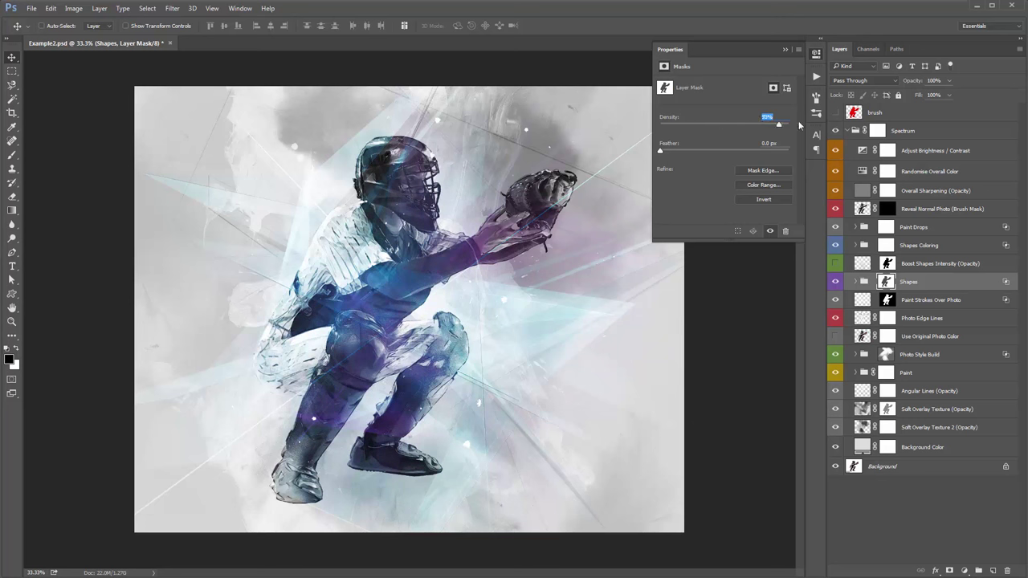
text(53)
key(Return)
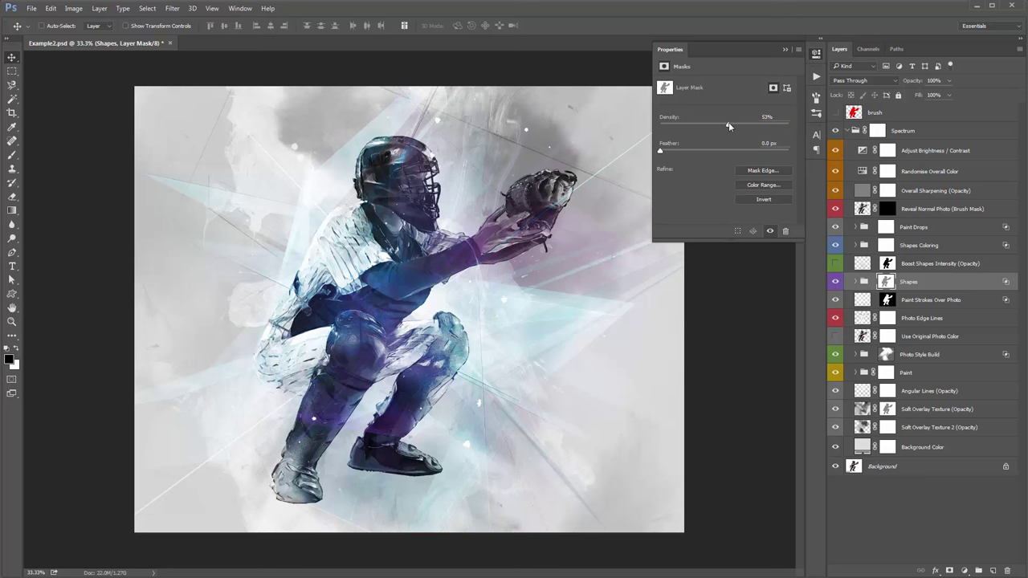
mouse_move(728, 126)
mouse_down()
mouse_move(751, 126)
mouse_move(740, 126)
mouse_up()
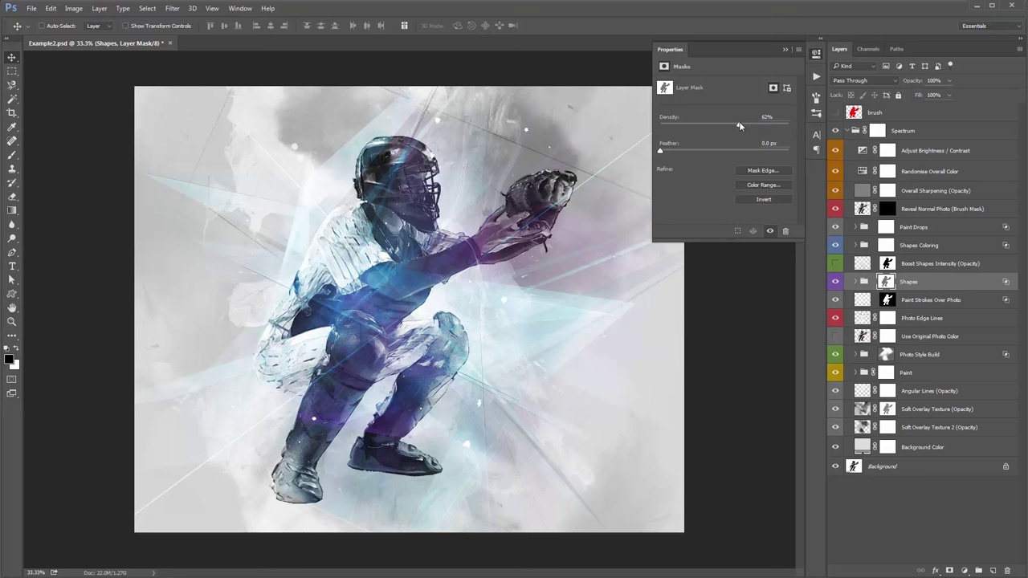
drag(737, 126, 728, 126)
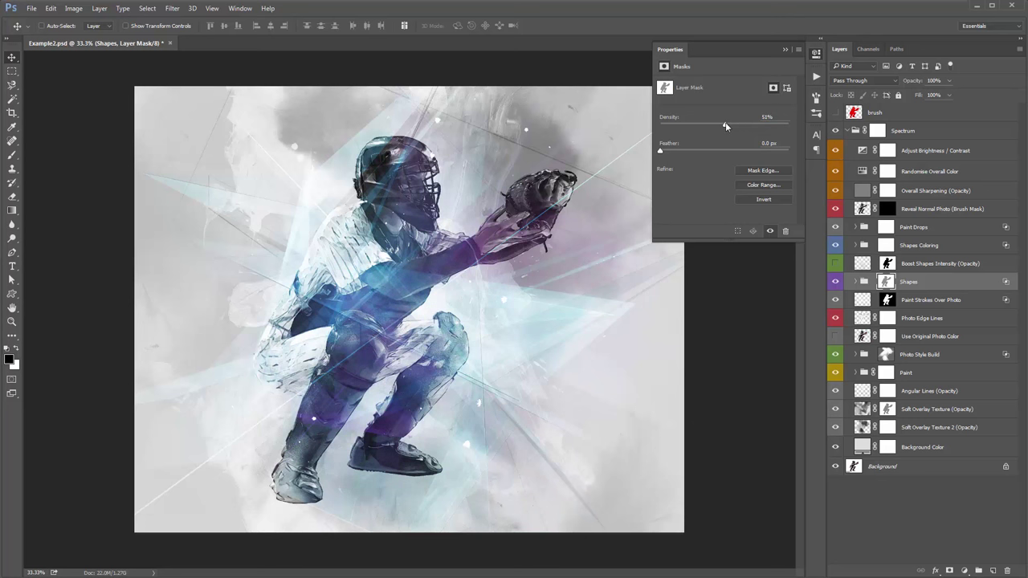
click(785, 50)
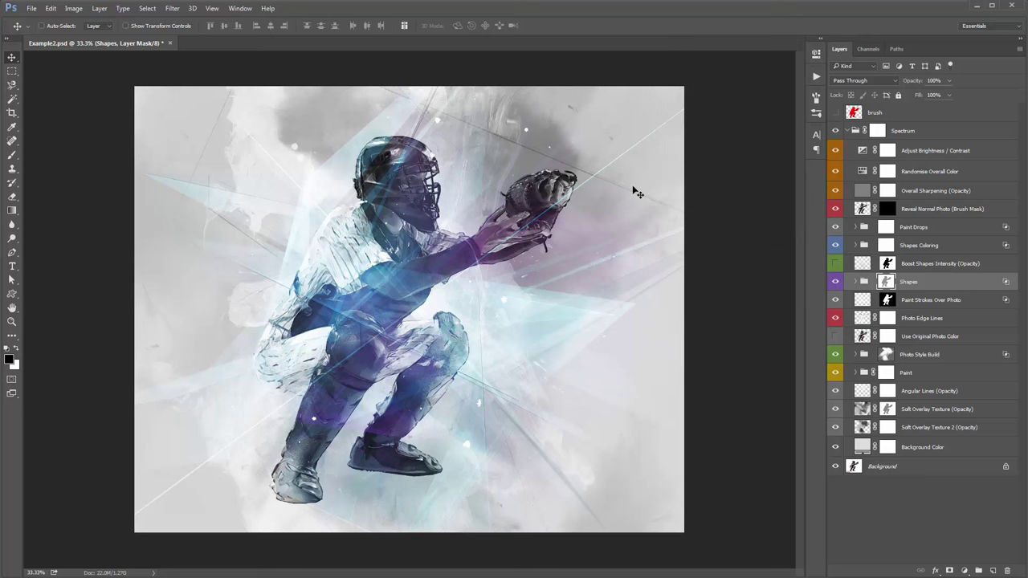
- Hide the Boost Shapes Intensity layer, expand the Shapes group, and leave s1 Color unchanged
click(836, 265)
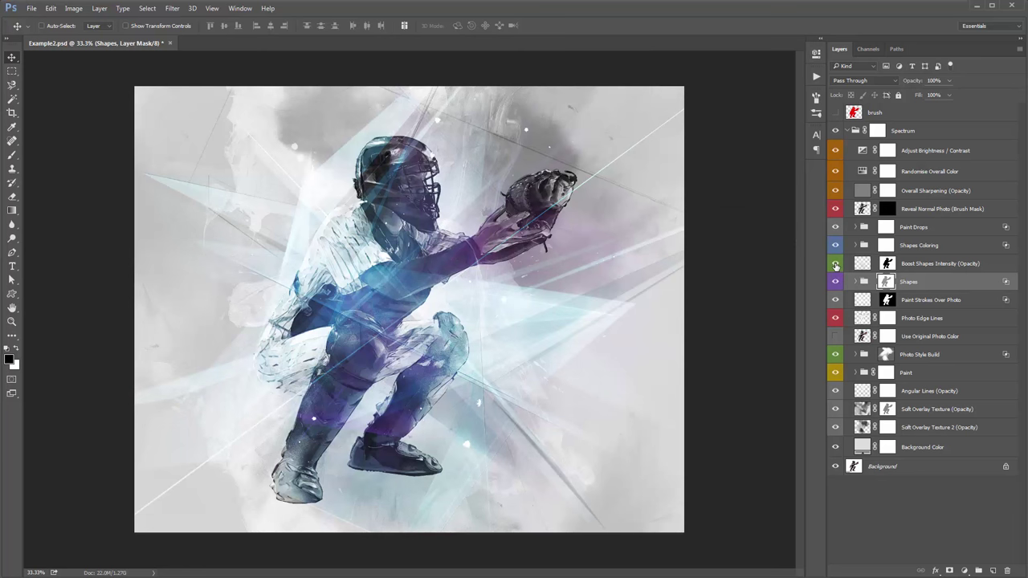
click(836, 265)
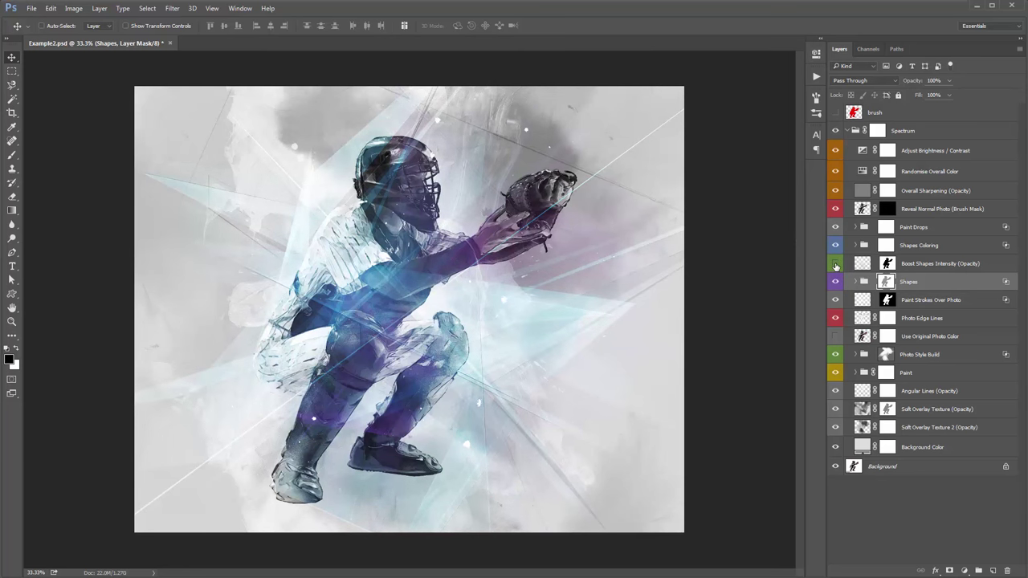
click(836, 265)
click(873, 282)
click(857, 282)
scroll(924, 321, down, 5)
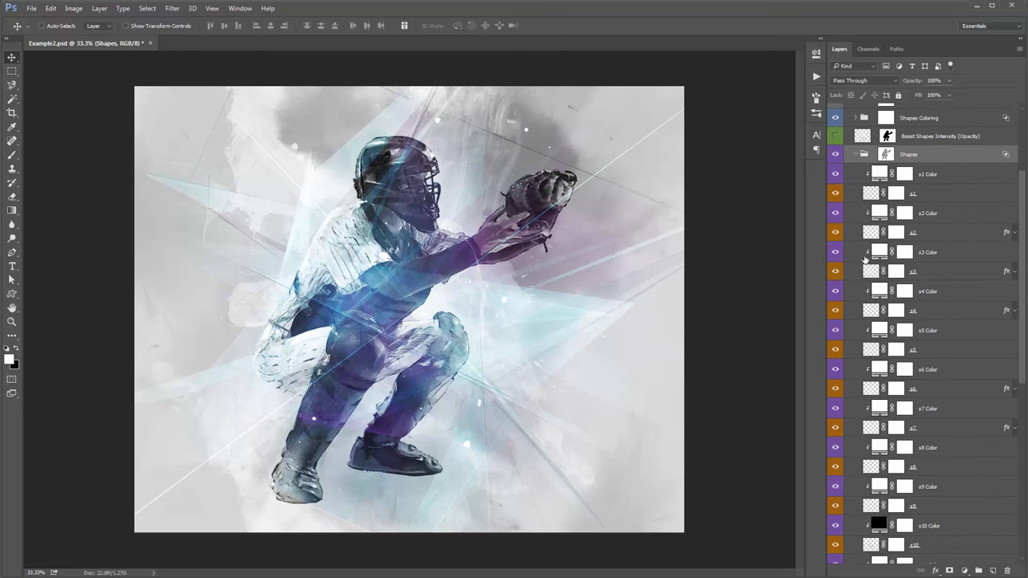
double_click(880, 231)
text(000000)
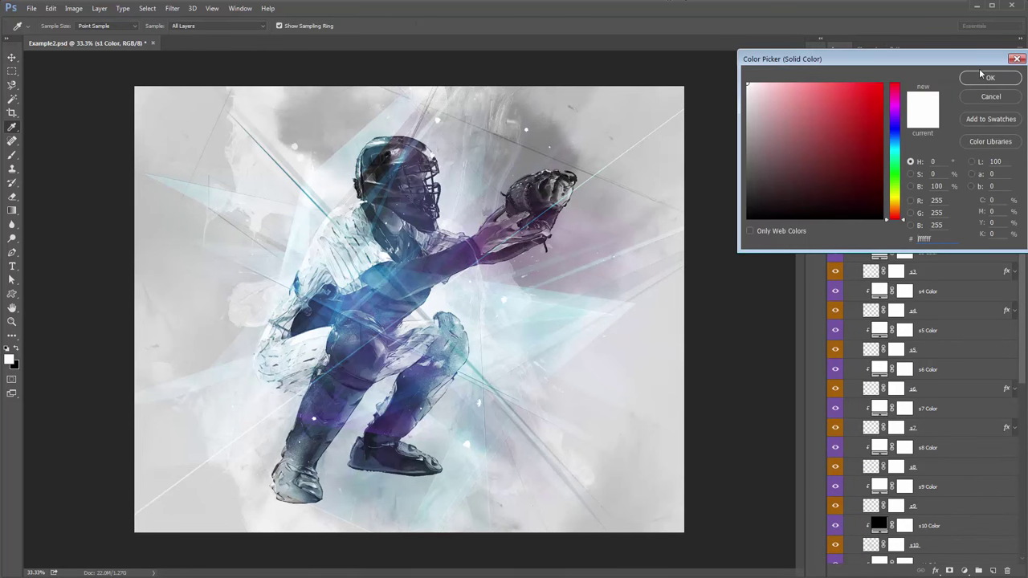
click(991, 97)
- Recolour the s2 Color fill to pink in the Color Picker
double_click(880, 215)
text(000000)
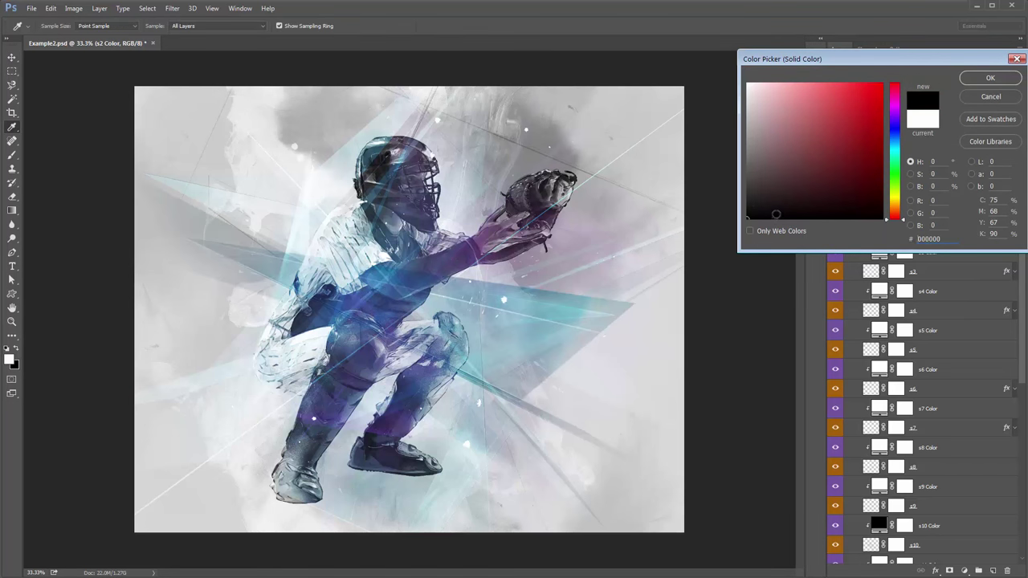
click(747, 185)
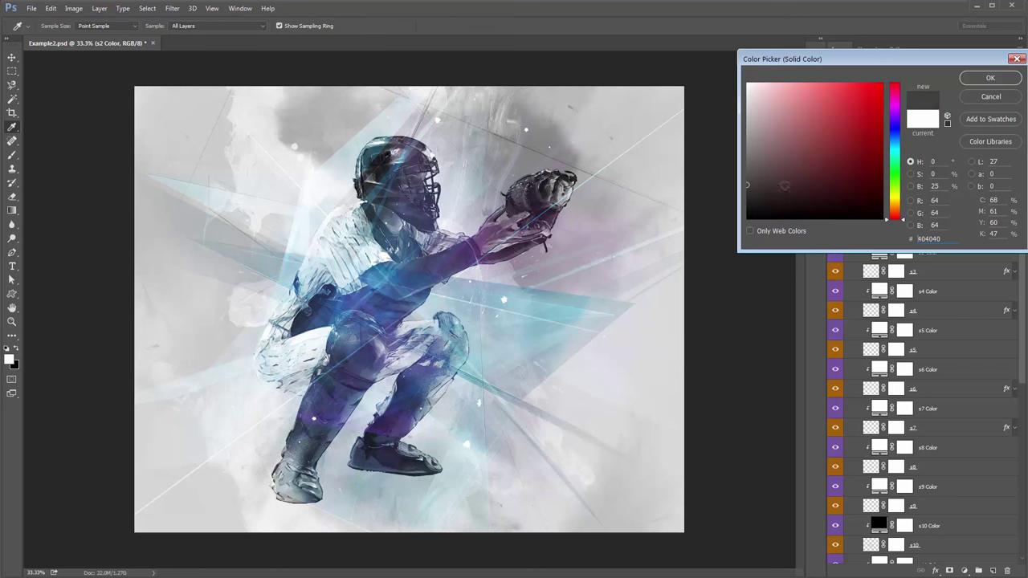
click(894, 141)
click(867, 127)
click(793, 90)
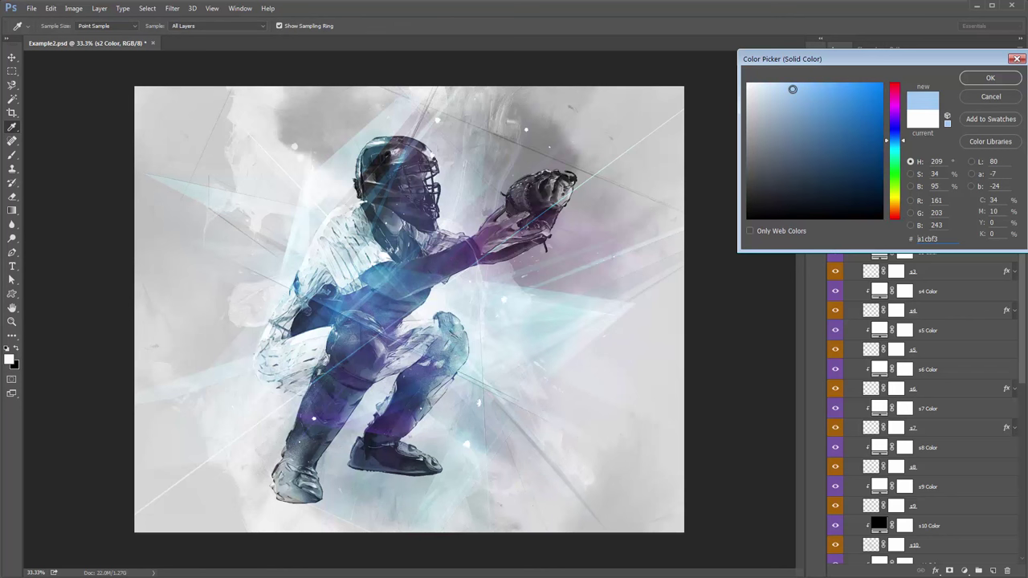
click(896, 105)
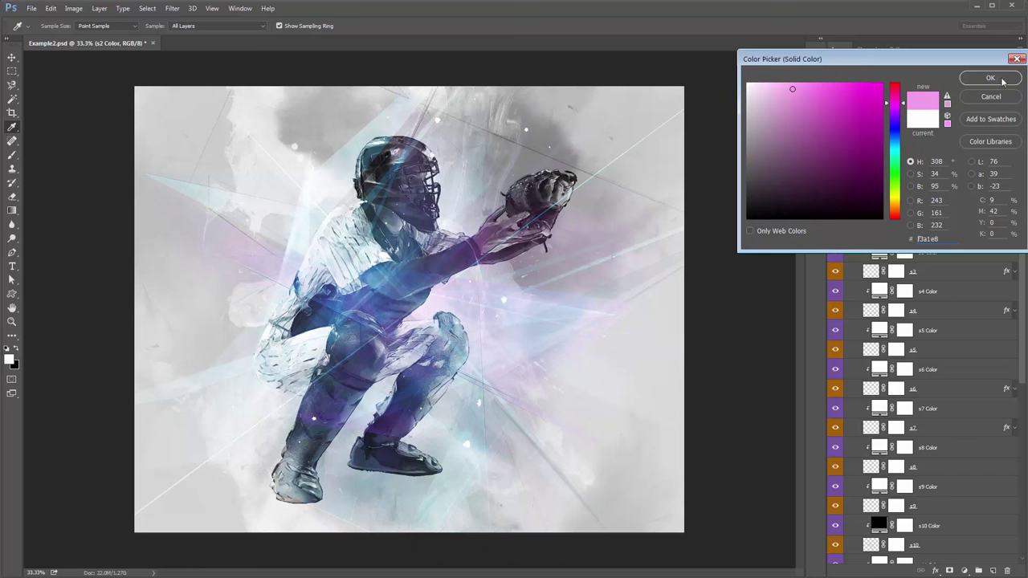
click(990, 78)
- Set the s3 Color fill to white
double_click(880, 252)
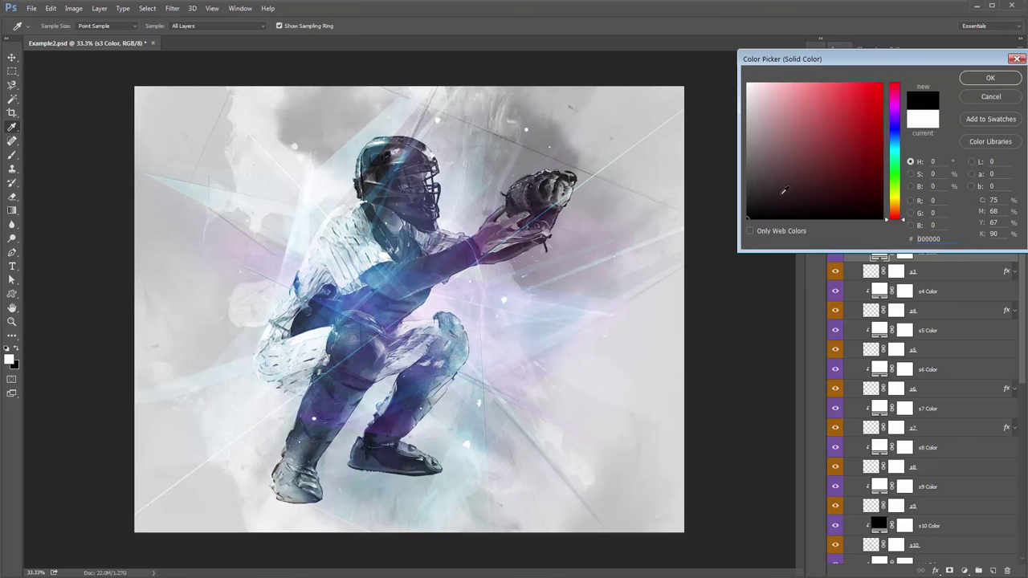
click(704, 127)
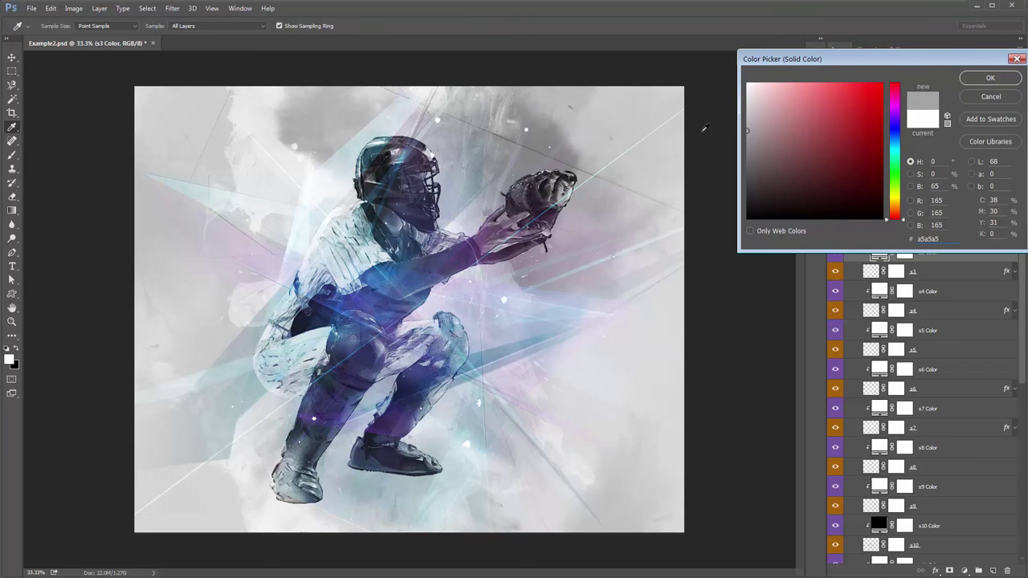
drag(829, 189, 734, 56)
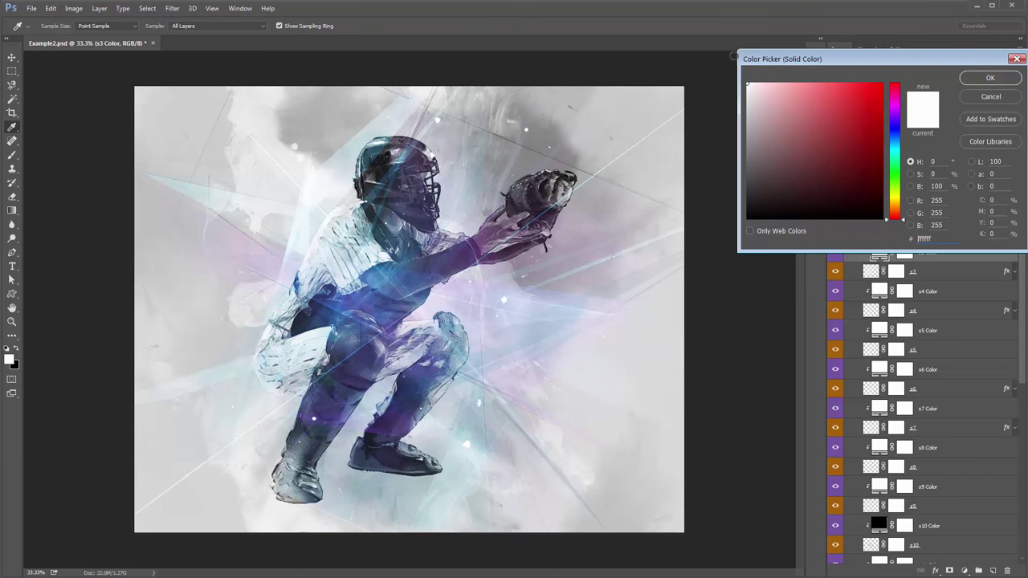
click(978, 81)
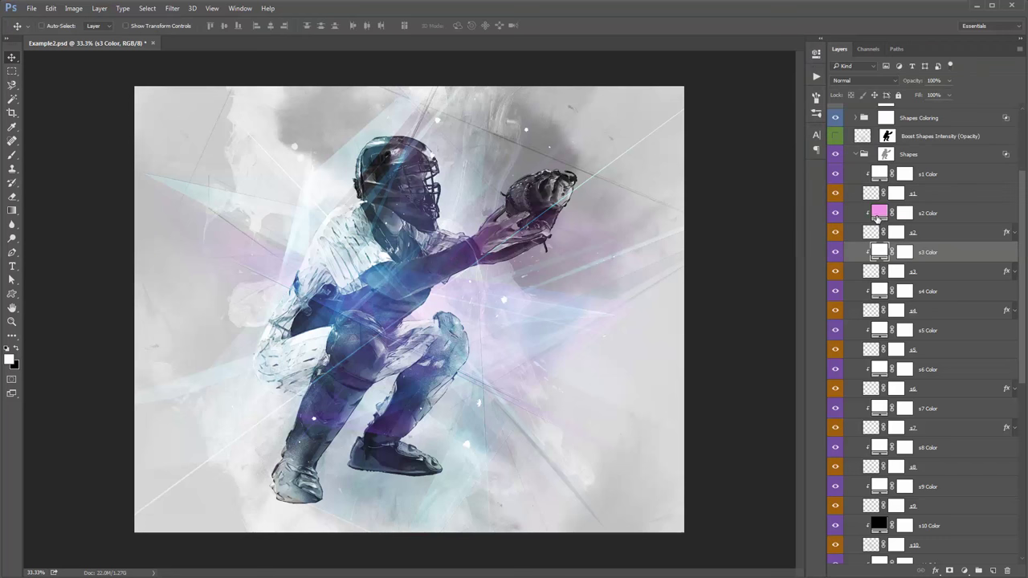
- Set s4 Color to mid grey 848484 and s5 Color to light grey dcdcdc, then collapse Shapes
scroll(900, 241, down, 5)
double_click(880, 183)
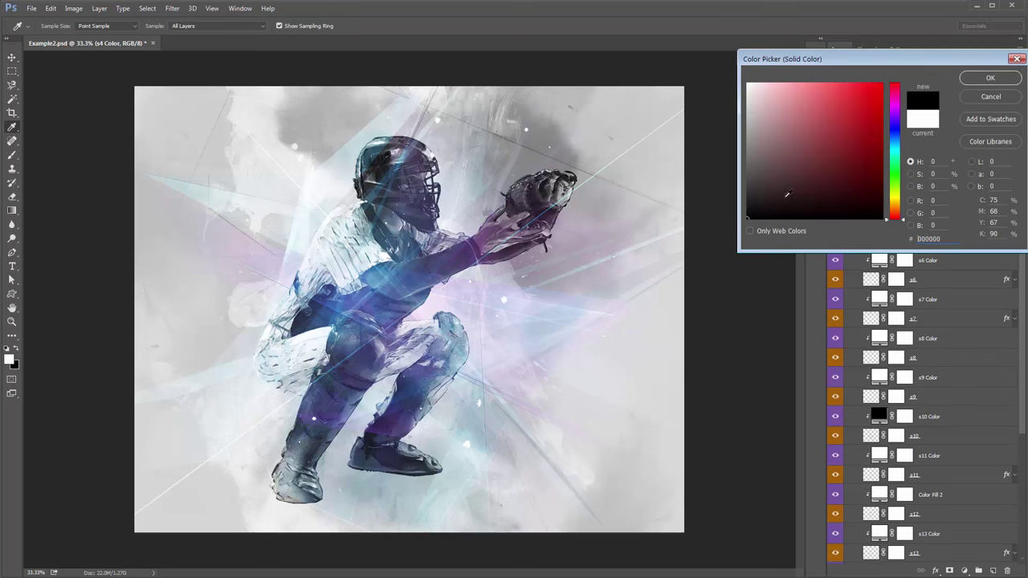
drag(785, 186, 729, 144)
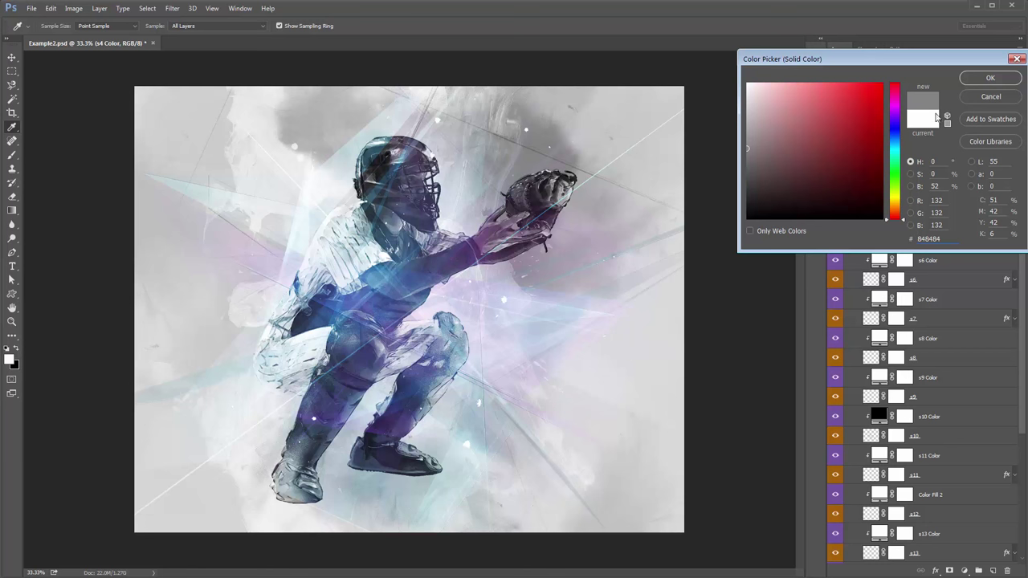
click(990, 78)
double_click(879, 223)
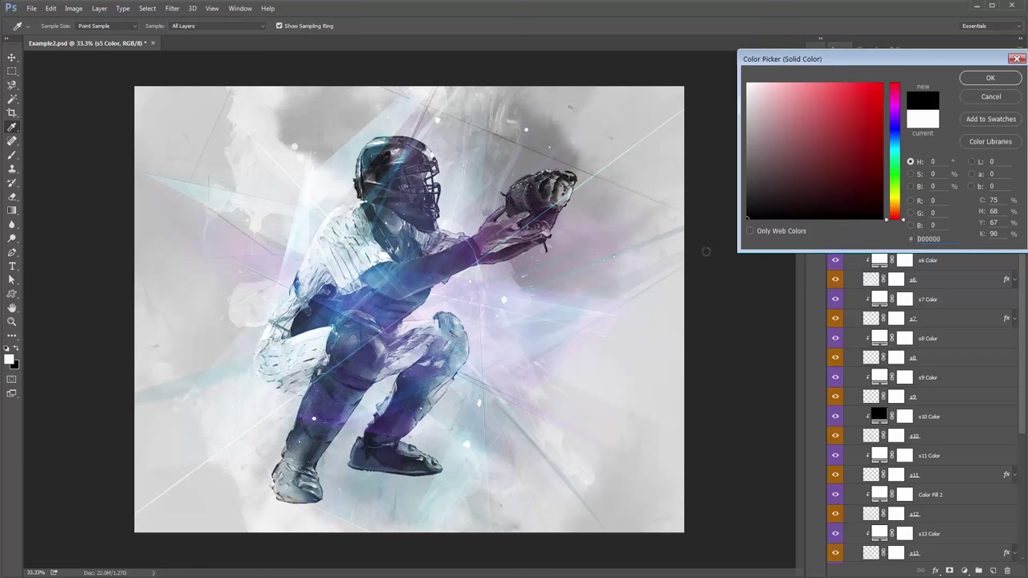
mouse_move(756, 199)
mouse_down()
mouse_move(747, 101)
mouse_move(716, 86)
mouse_up()
click(993, 97)
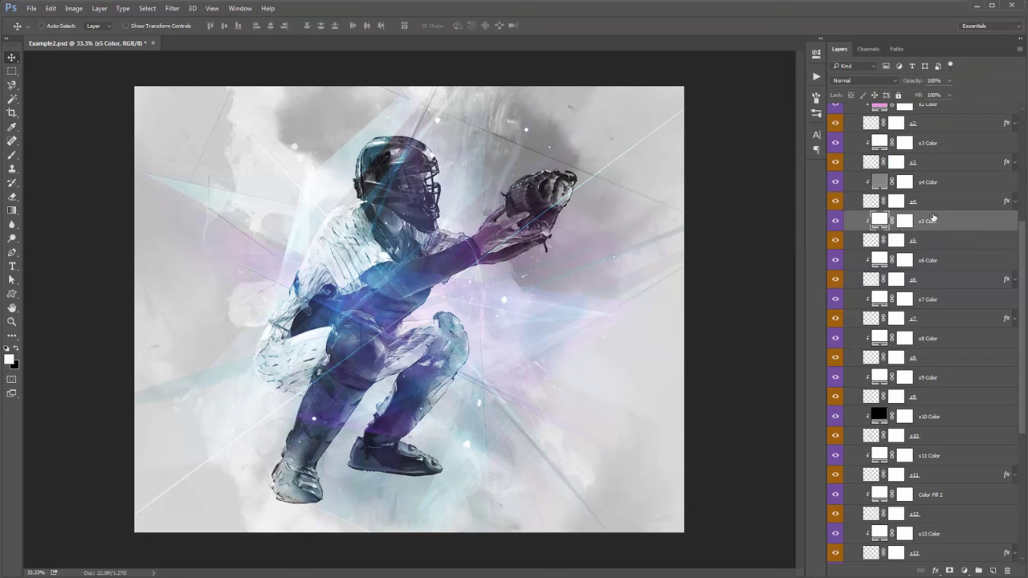
scroll(885, 241, down, 5)
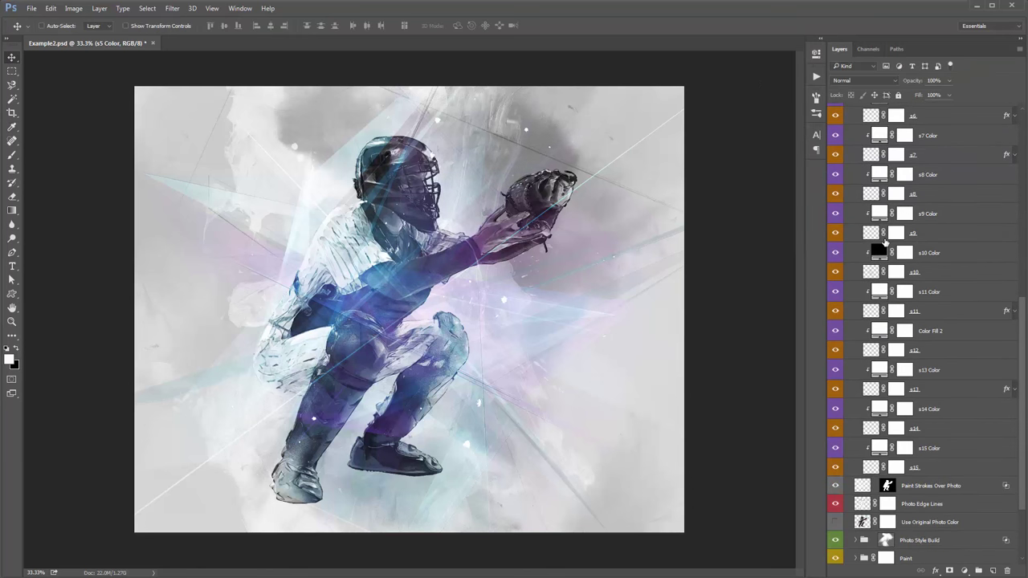
scroll(876, 222, up, 10)
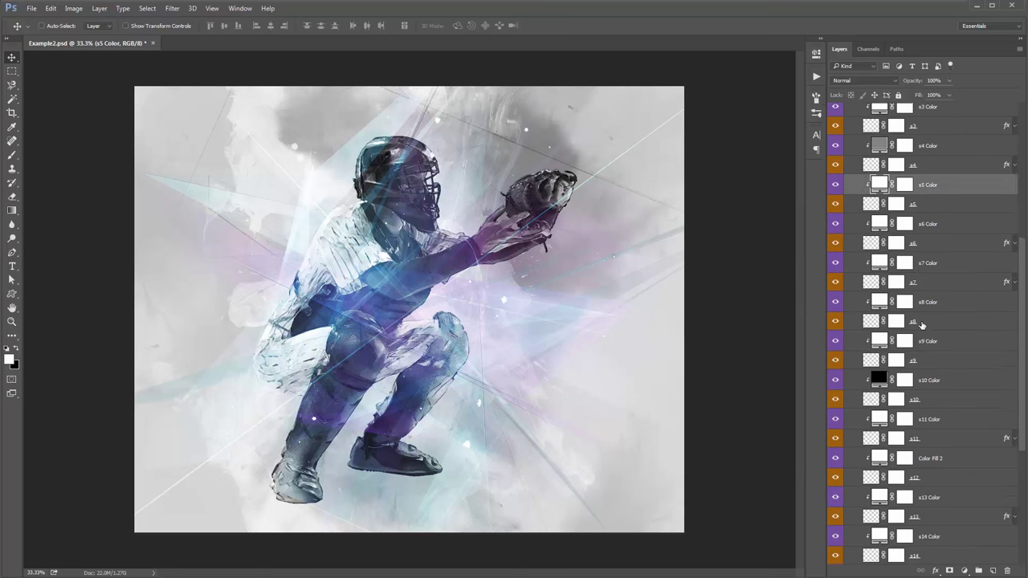
click(856, 227)
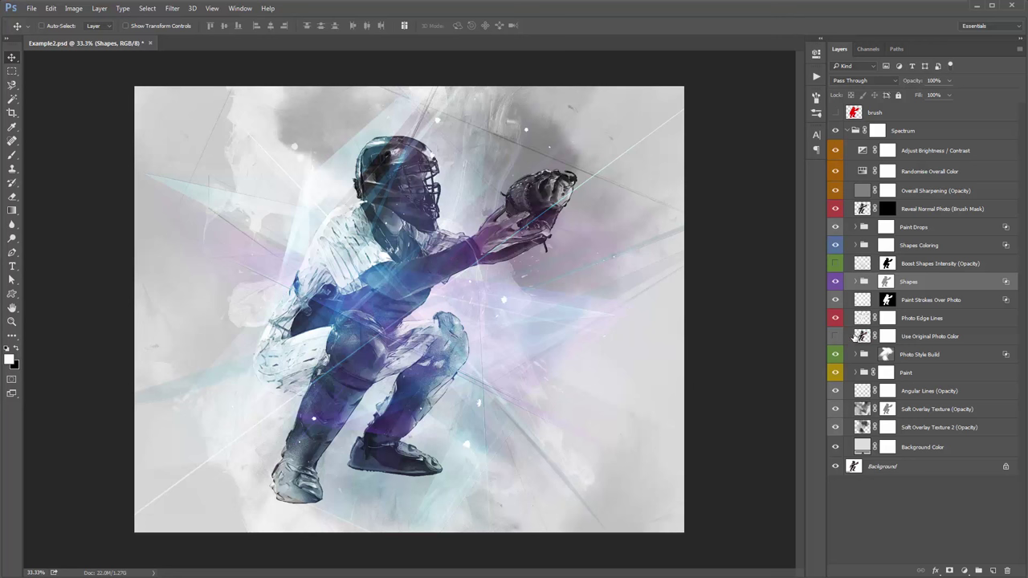
- Expand the Paint group and hide paint stroke layers Ps1 through Ps8
click(853, 376)
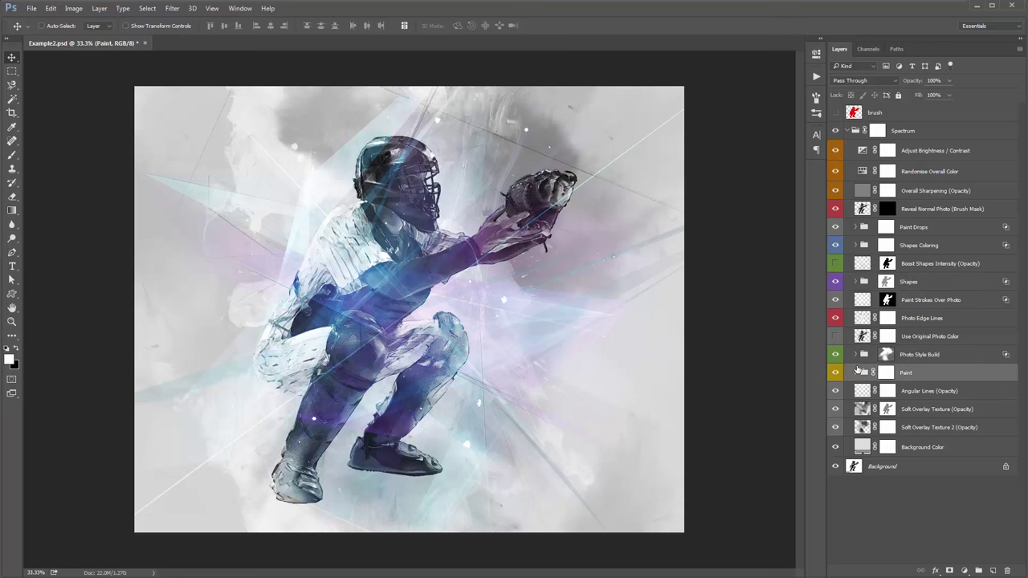
click(856, 372)
scroll(862, 356, down, 3)
click(836, 266)
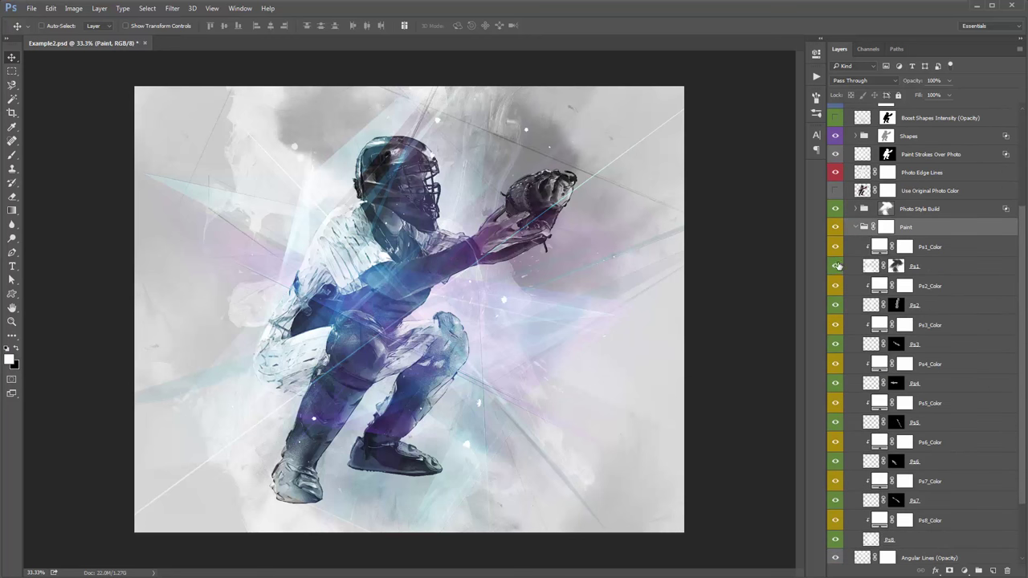
click(836, 305)
click(835, 344)
click(836, 383)
click(836, 422)
click(835, 461)
click(835, 501)
click(836, 539)
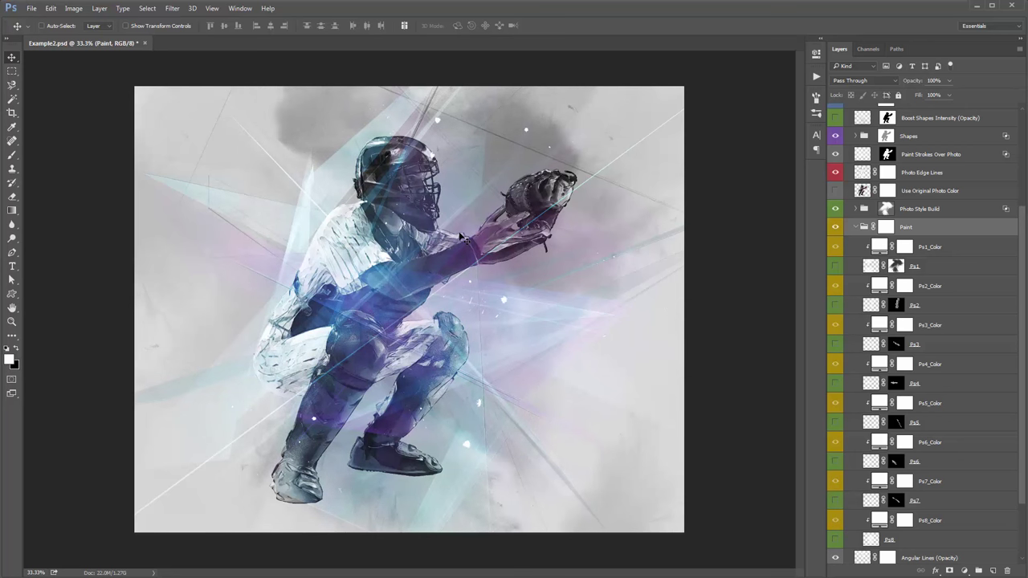
- Make the Ps8 and Ps7 strokes visible again, with Ps7 as the active layer
scroll(836, 504, down, 2)
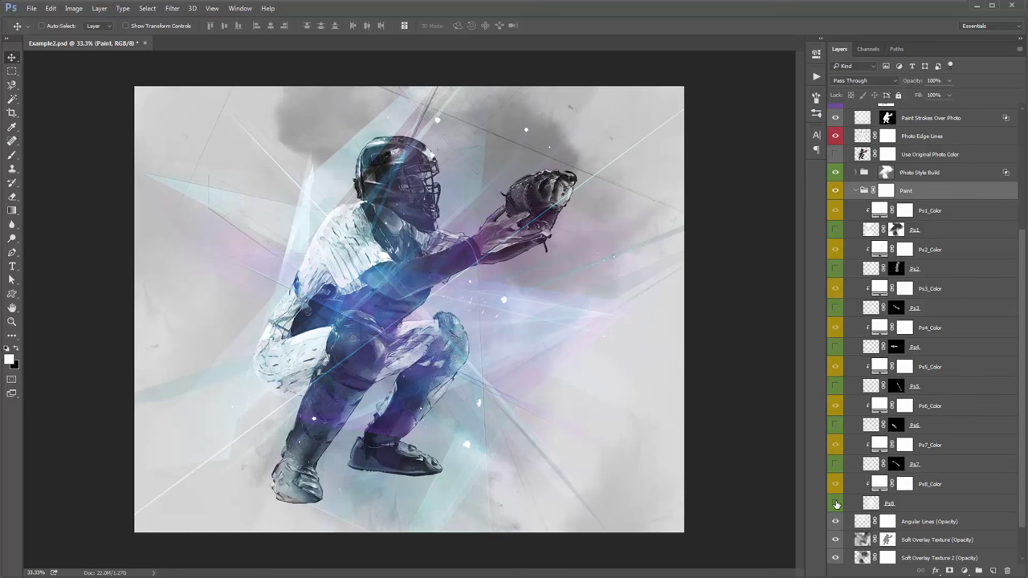
click(836, 503)
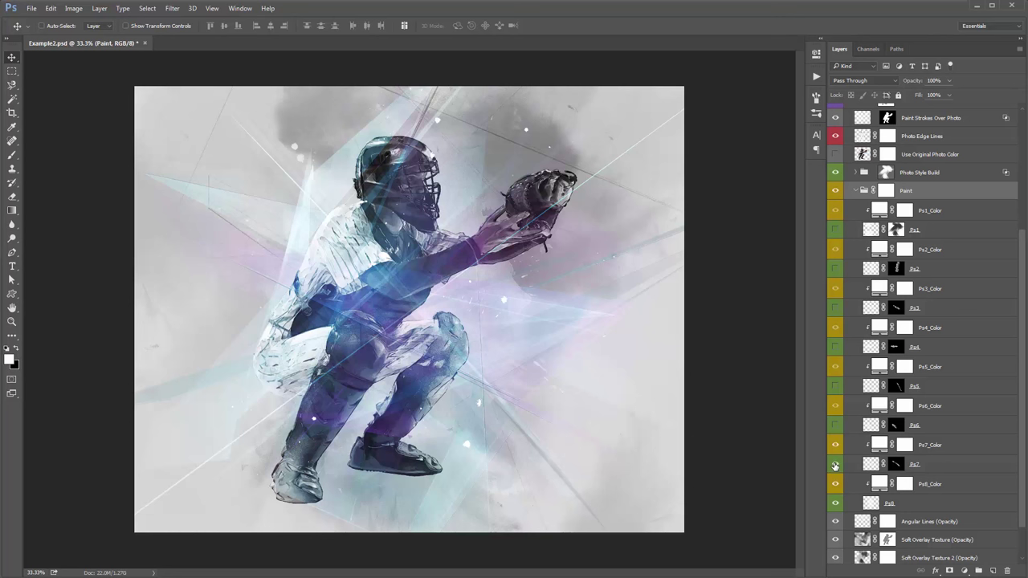
click(835, 466)
click(932, 466)
- Move the purple Ps7 stroke toward the glove and rotate it with Free Transform
drag(443, 288, 540, 247)
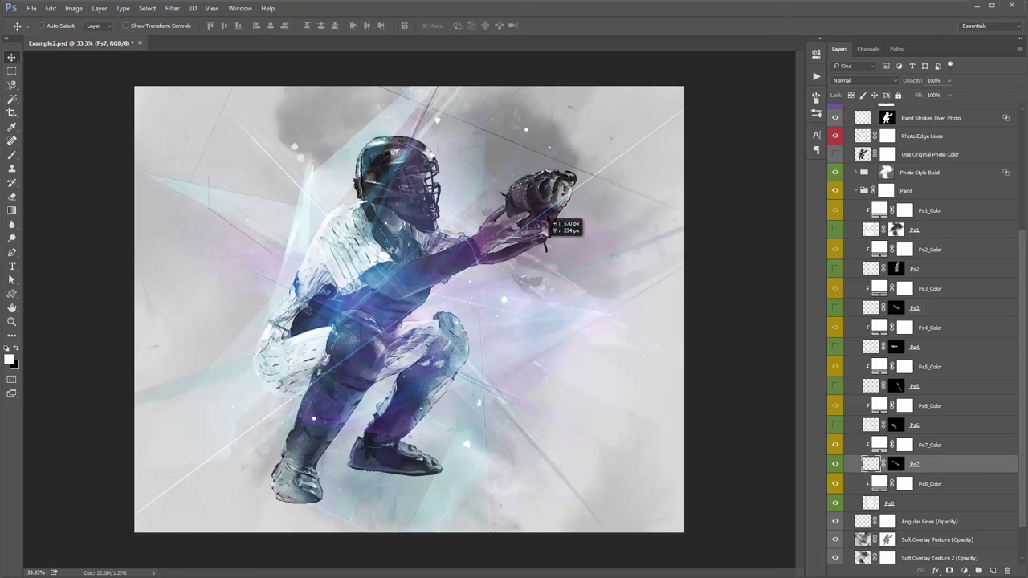
drag(551, 211, 564, 192)
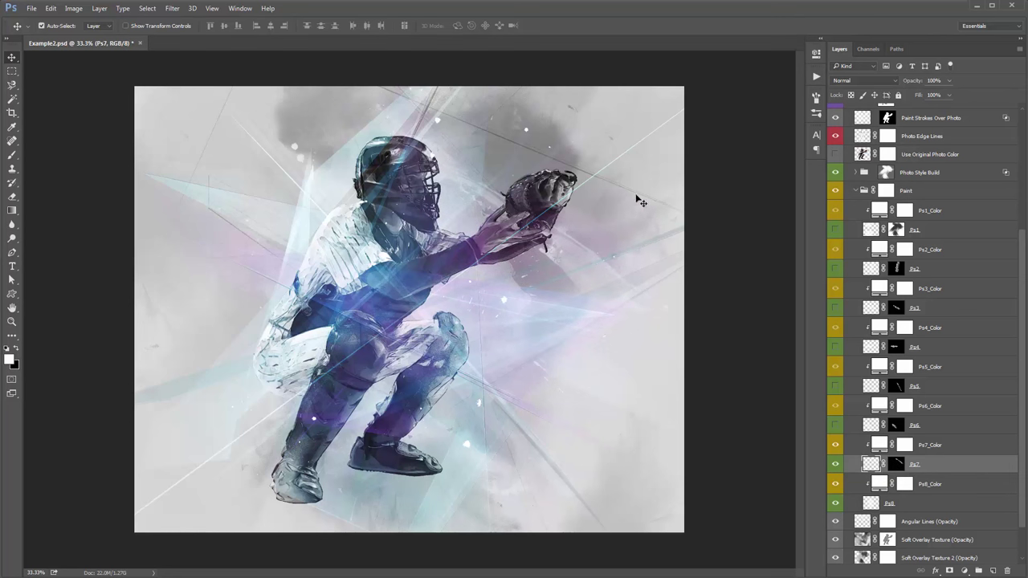
key(ctrl+t)
mouse_move(344, 241)
mouse_down()
mouse_move(360, 250)
mouse_move(346, 231)
mouse_up()
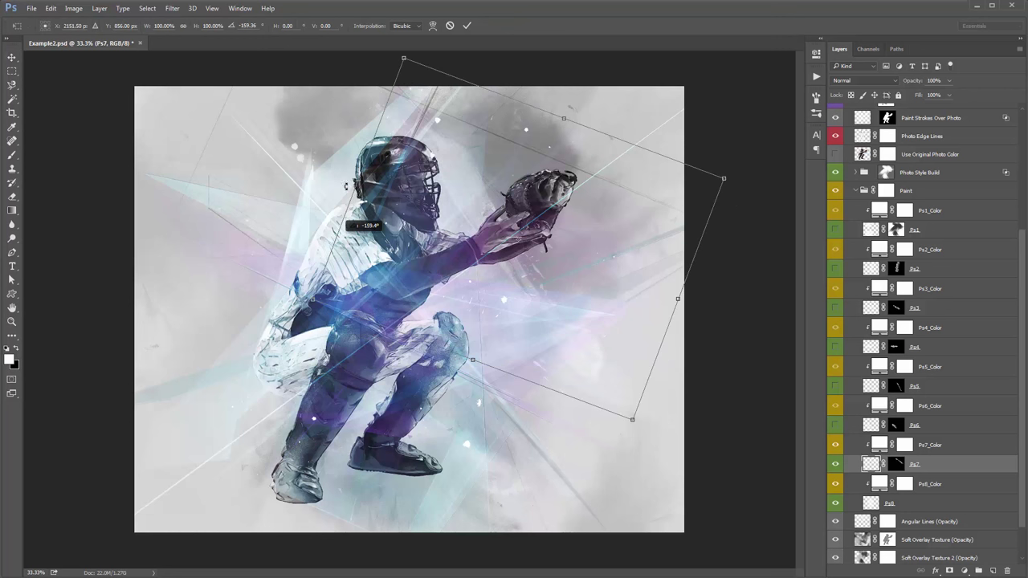
drag(347, 186, 435, 119)
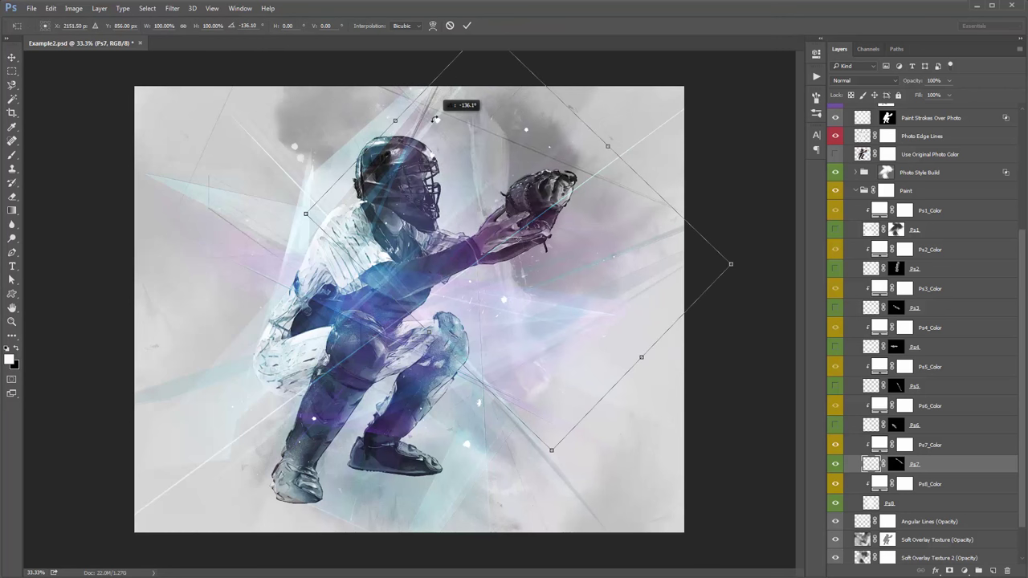
key(Return)
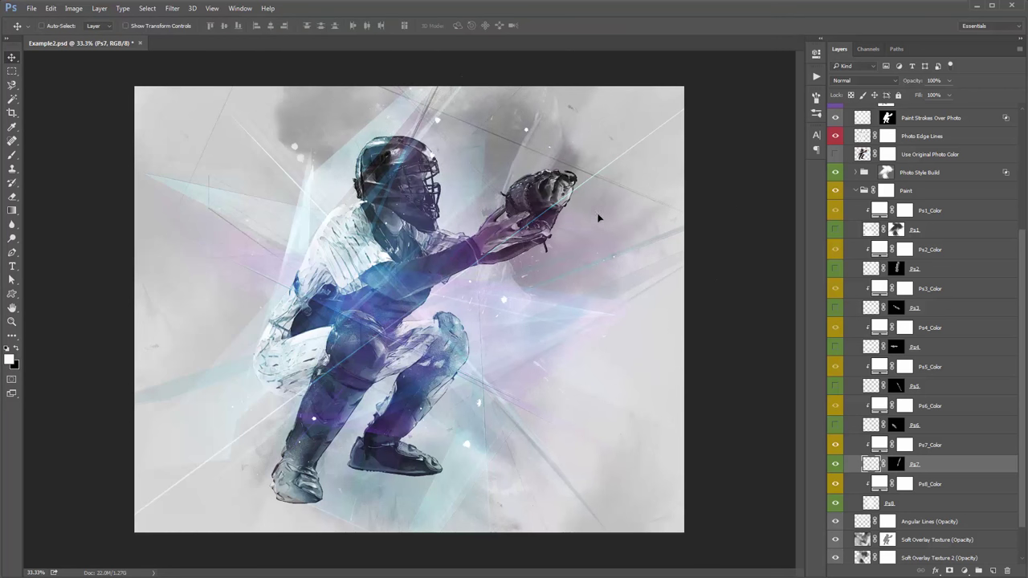
drag(599, 217, 584, 204)
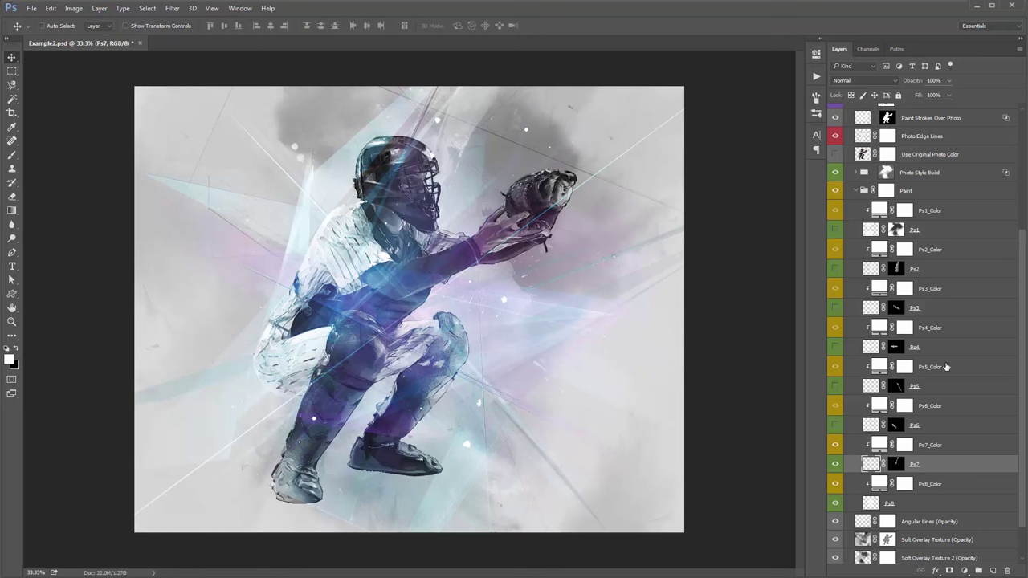
- Move the Ps6 stroke up and right, then show Ps5 and reposition it
click(936, 427)
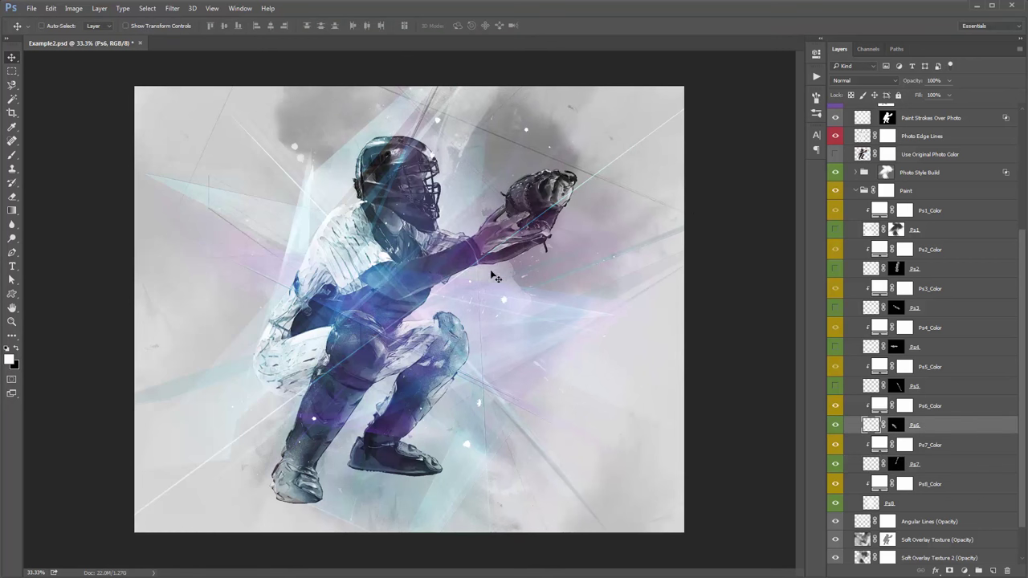
drag(446, 233, 575, 255)
click(836, 387)
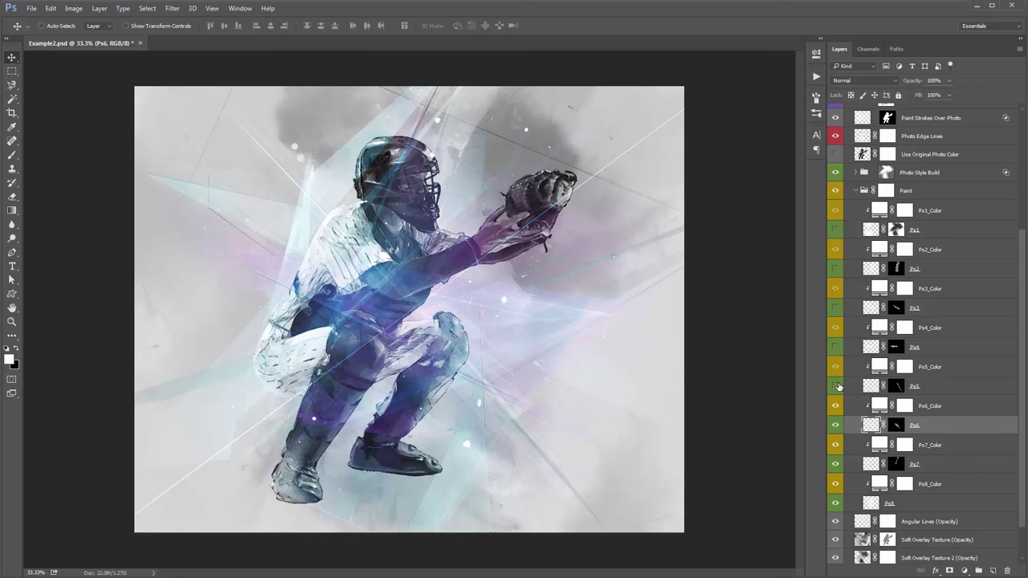
click(952, 390)
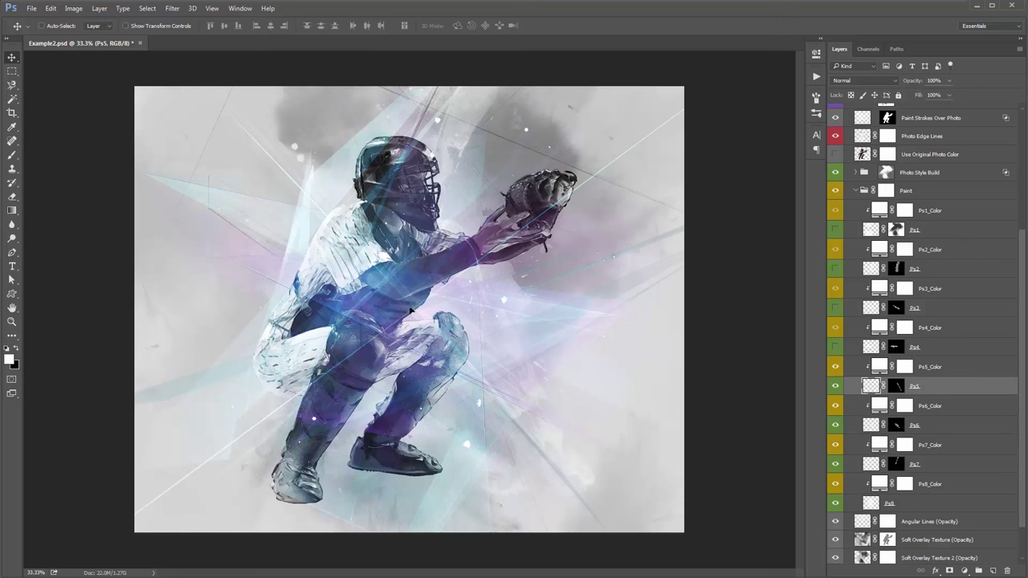
drag(410, 309, 384, 385)
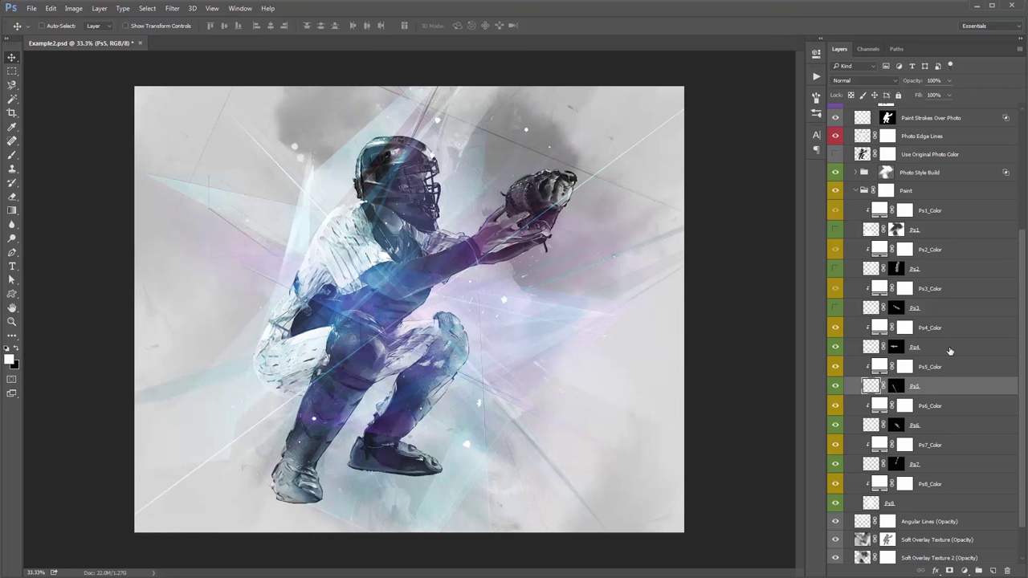
- Move the Ps4 stroke up and right and rotate it slightly
click(872, 347)
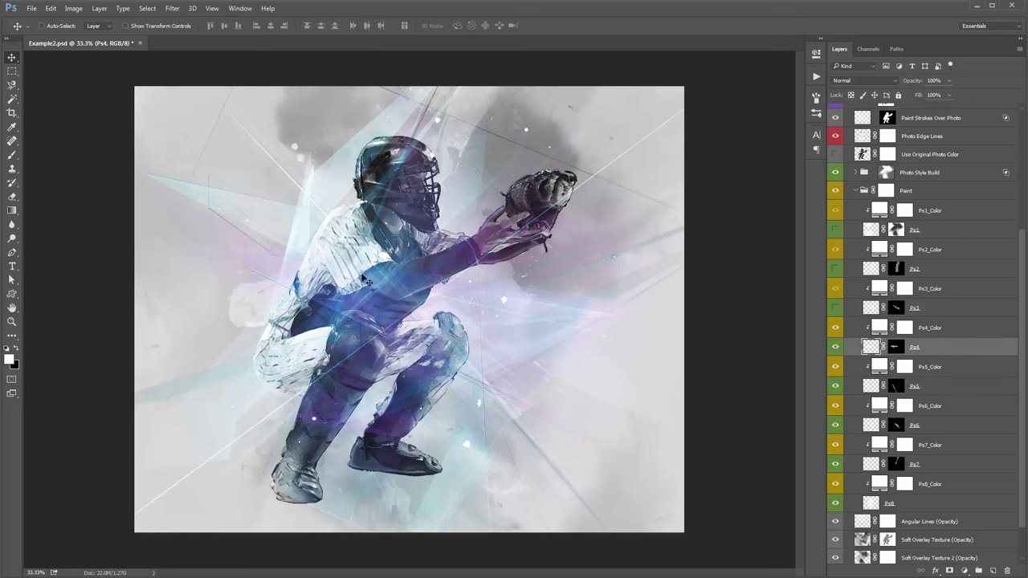
mouse_move(386, 252)
mouse_down()
mouse_move(440, 195)
mouse_move(455, 197)
mouse_up()
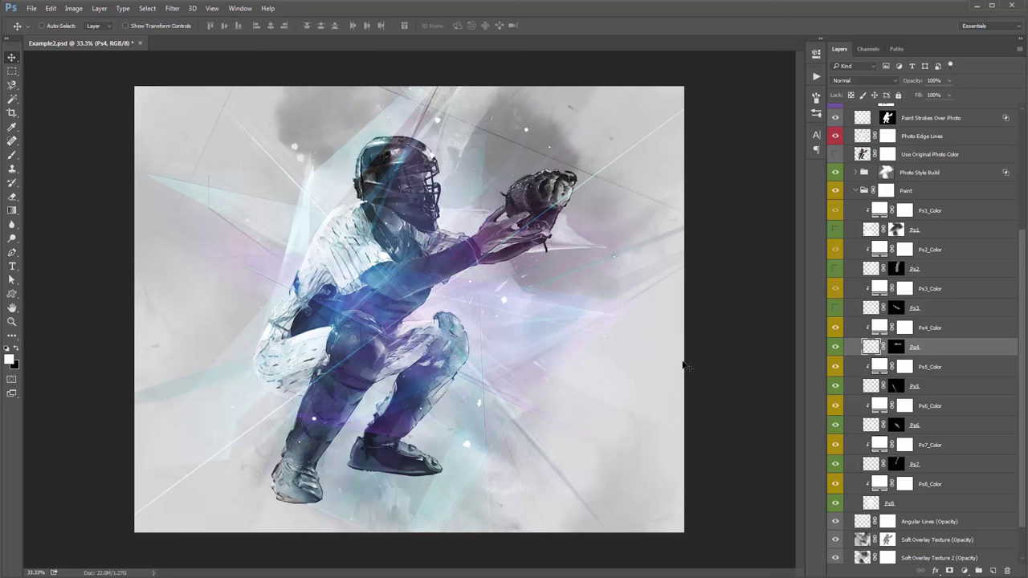
key(ctrl+t)
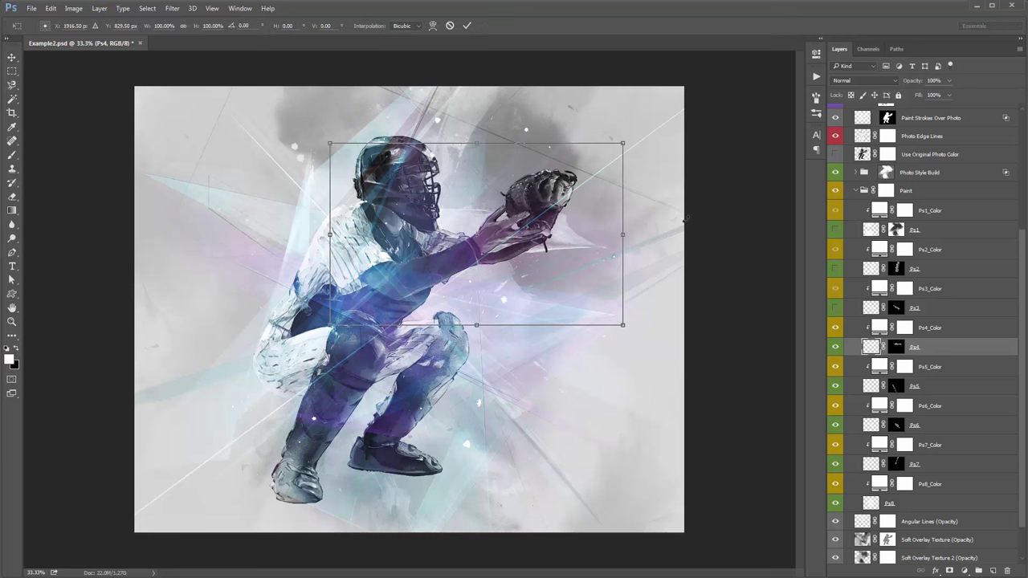
mouse_move(686, 219)
mouse_down()
mouse_move(692, 210)
mouse_move(685, 217)
mouse_up()
key(Return)
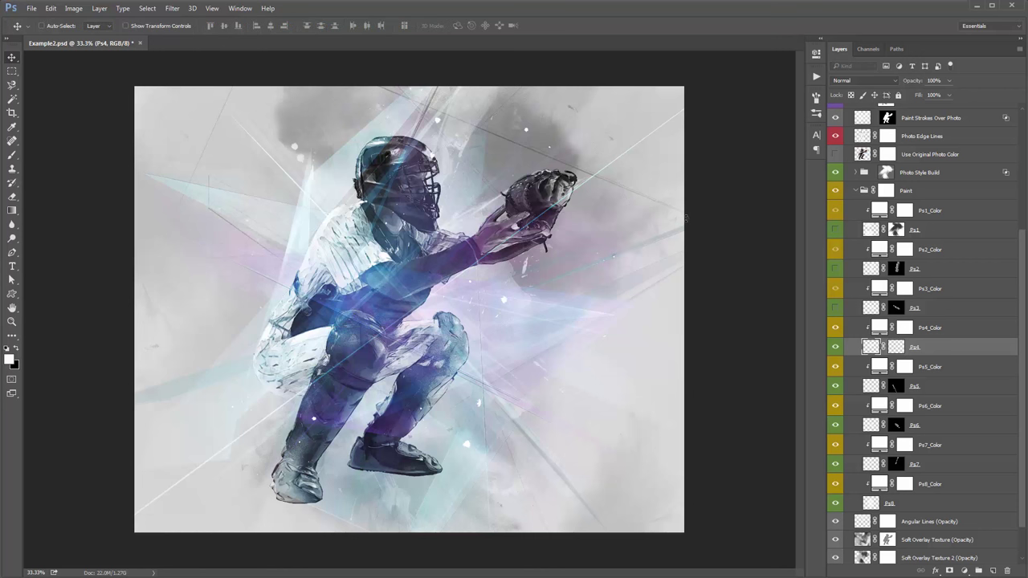
- Show and shift the white Ps3 stroke, then open Ps3_Color's colour settings
click(835, 308)
click(924, 312)
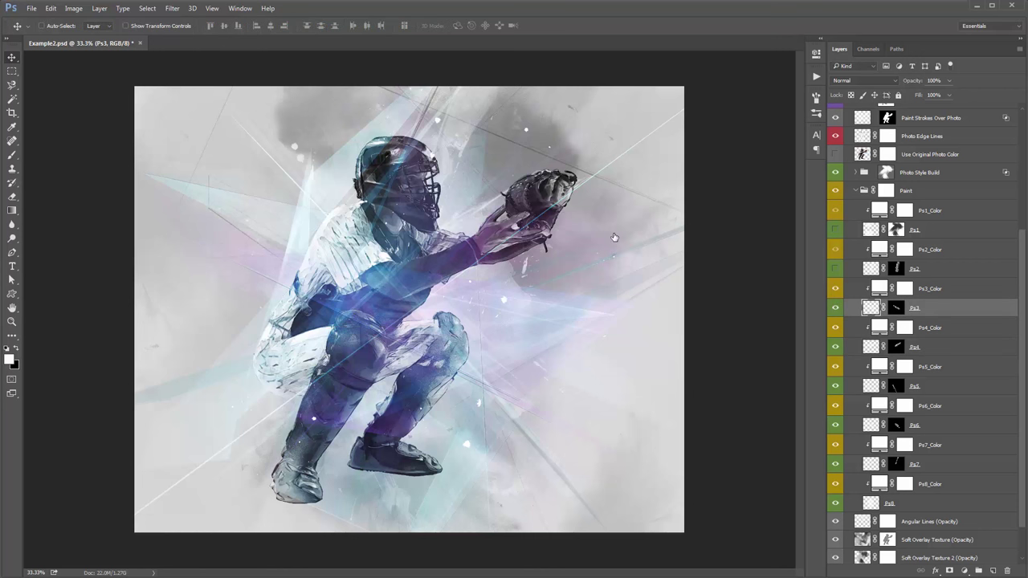
drag(471, 171, 492, 170)
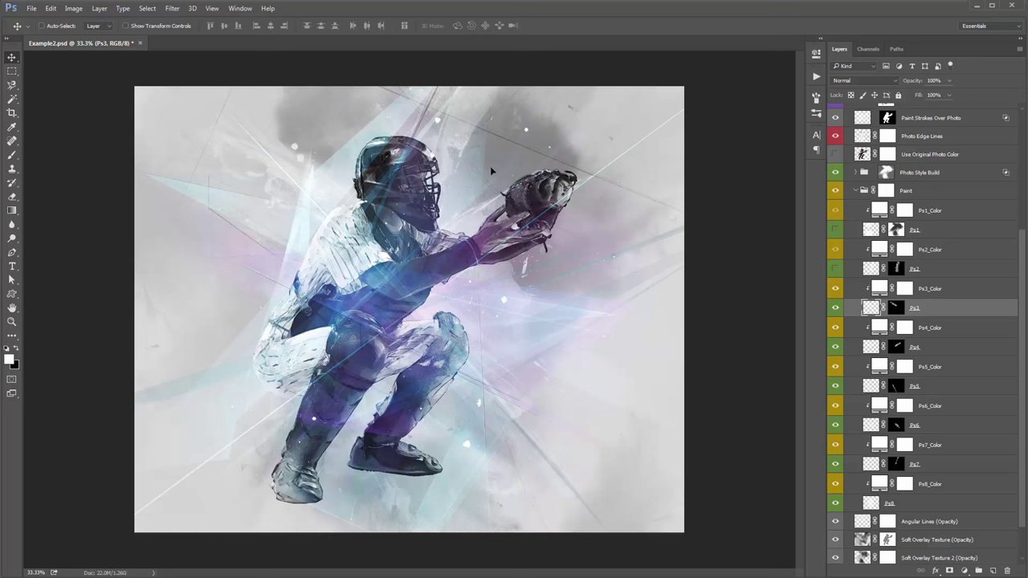
double_click(881, 289)
- Try a few colours, then set Ps3_Color to hex ffffff
click(895, 112)
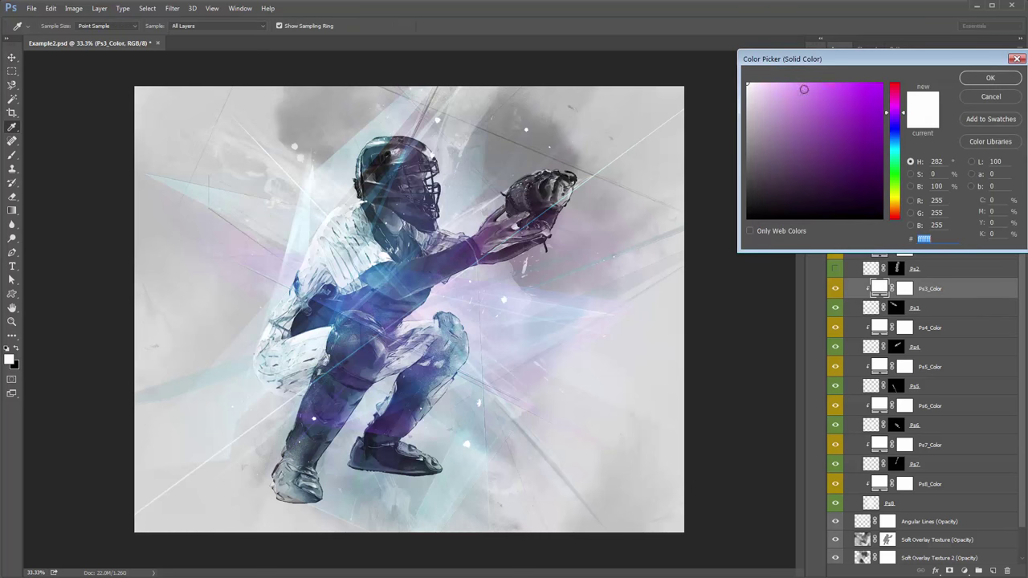
click(826, 83)
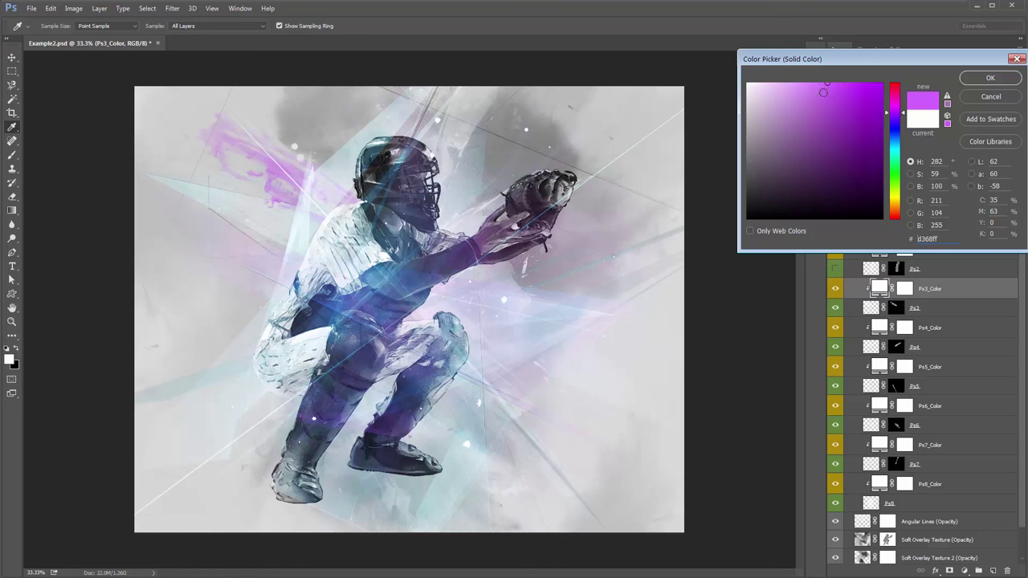
drag(822, 91, 715, 232)
text(ffffff)
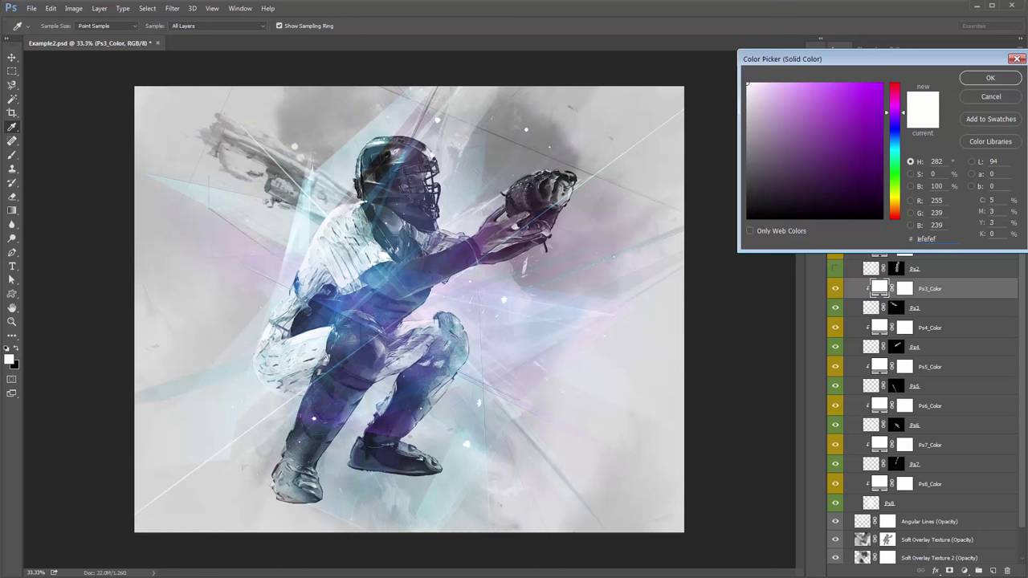
key(Return)
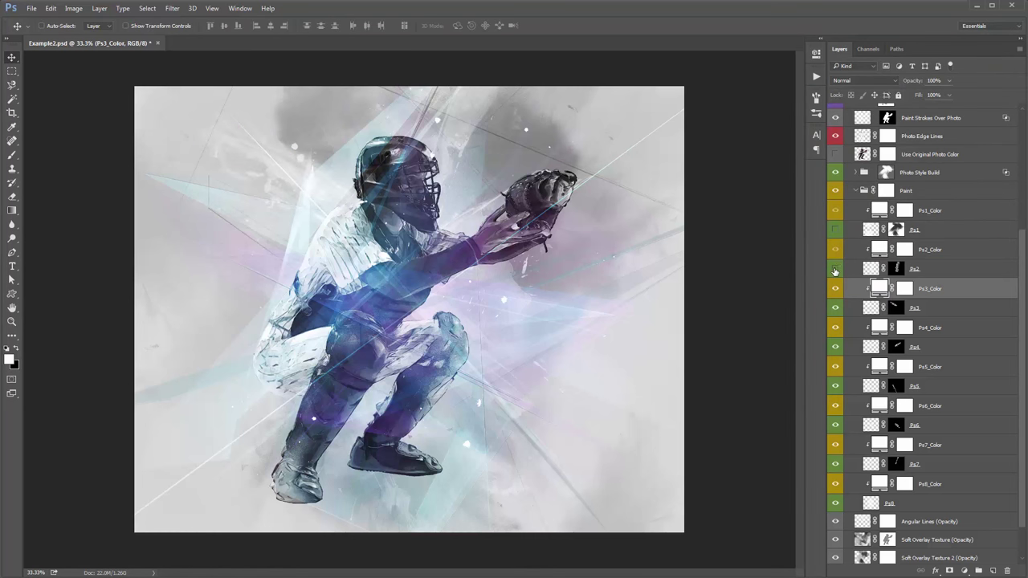
- Show the Ps2 and Ps1 strokes again and collapse the Paint group
click(836, 270)
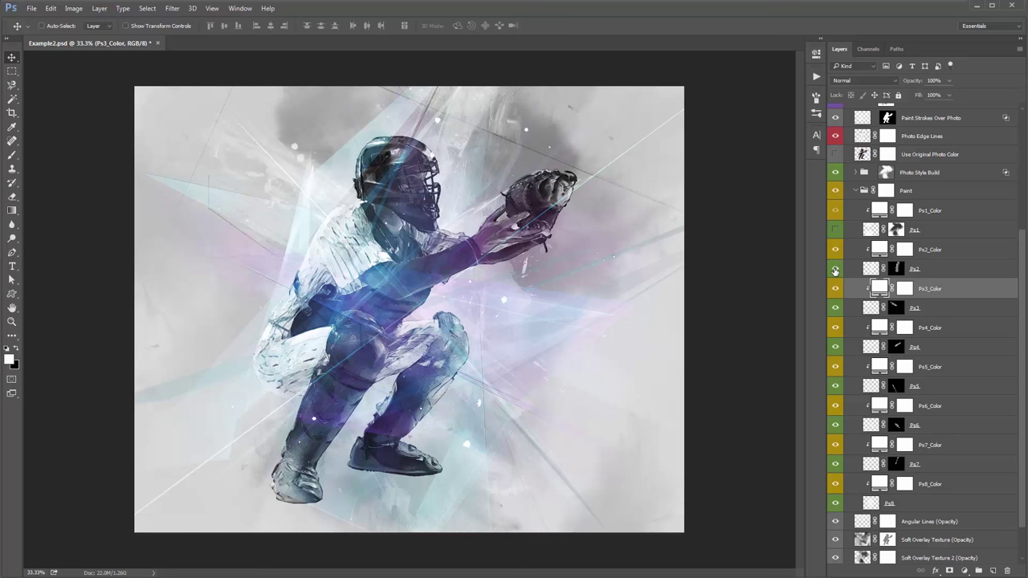
click(836, 231)
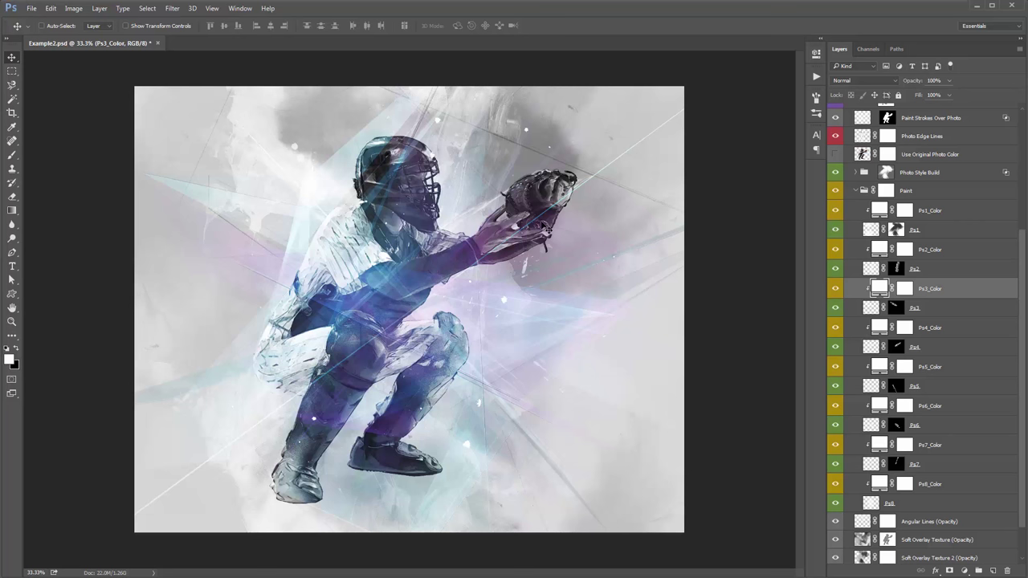
click(857, 190)
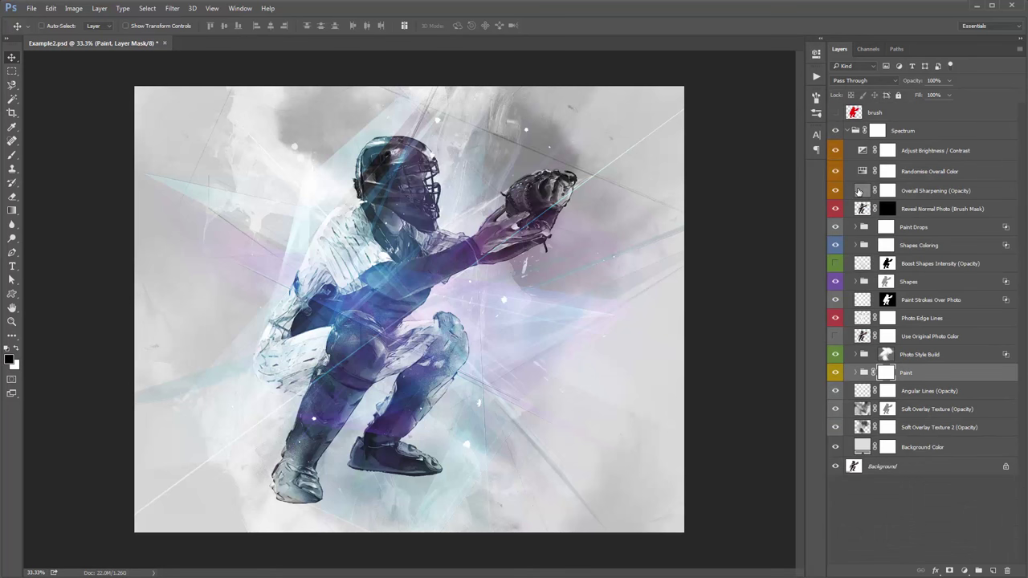
- Raise Angular Lines (Opacity) to 100% and rotate it about −124°
click(947, 392)
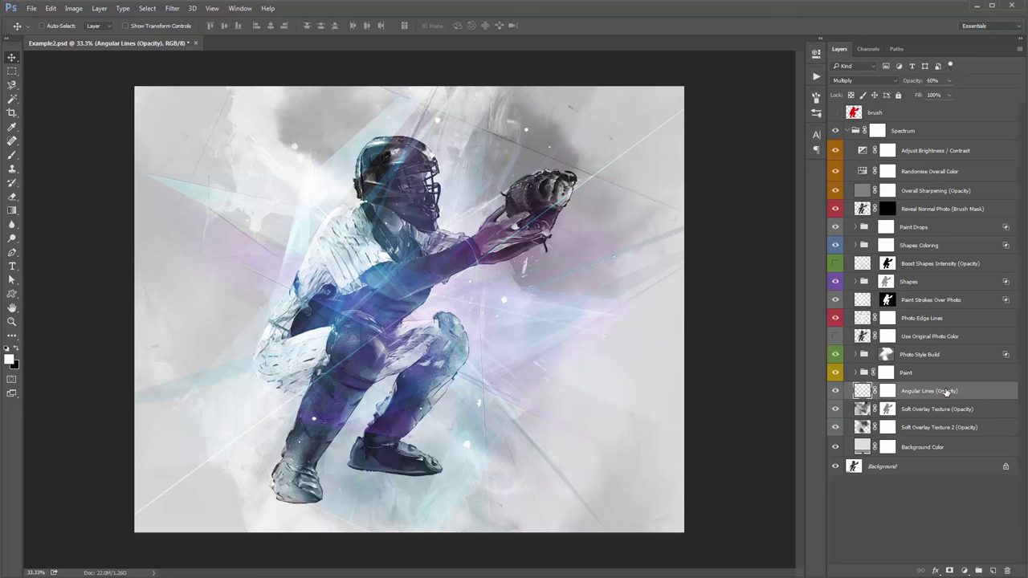
key(0)
key(ctrl+minus)
key(ctrl+minus)
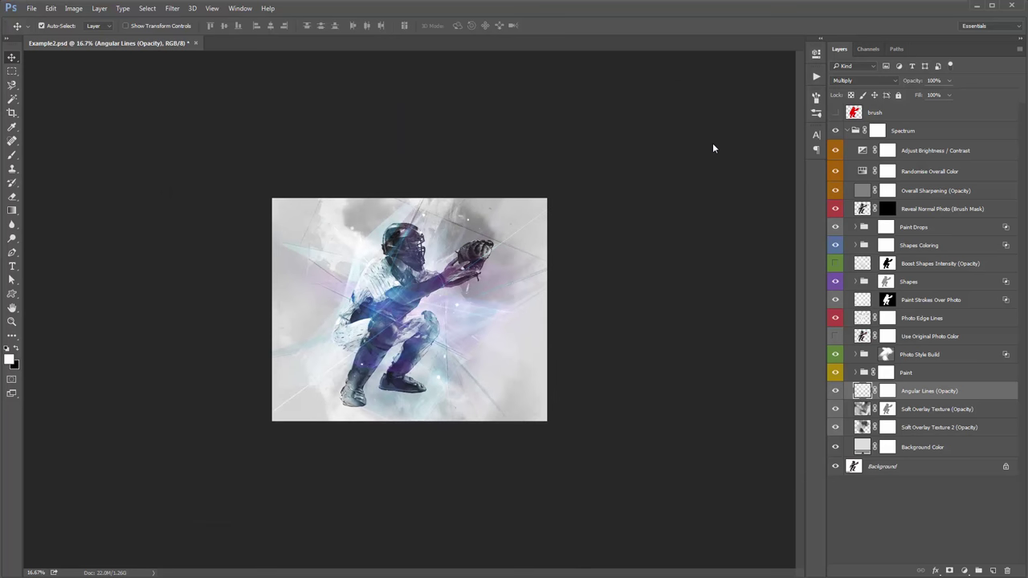
key(ctrl+t)
drag(641, 180, 187, 197)
drag(419, 220, 418, 225)
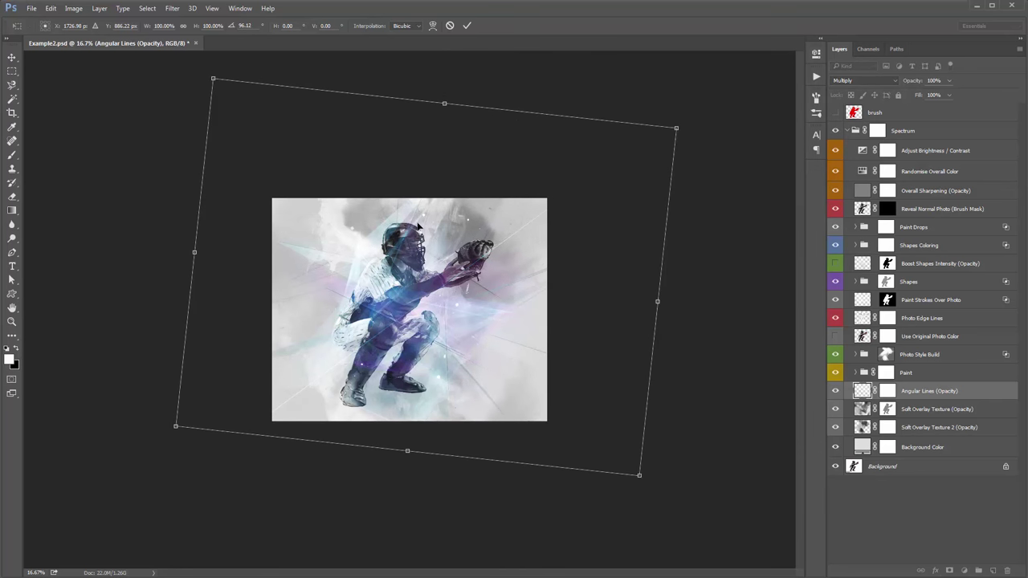
key(Return)
- Duplicate the angular lines, rotate the copy to about −117°, and zoom to 33.3%
key(ctrl+j)
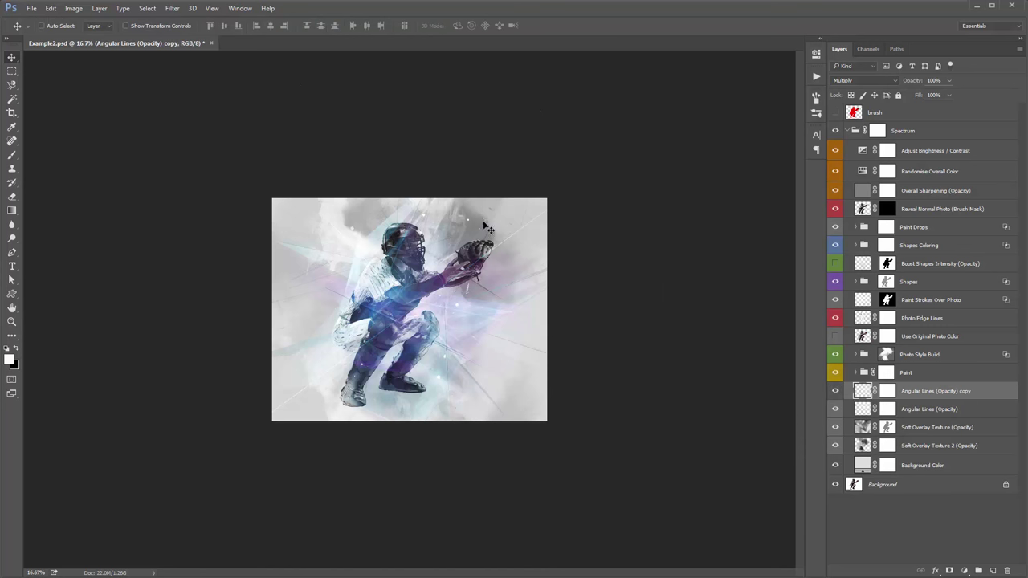
key(ctrl+t)
drag(683, 165, 506, 82)
drag(527, 168, 505, 198)
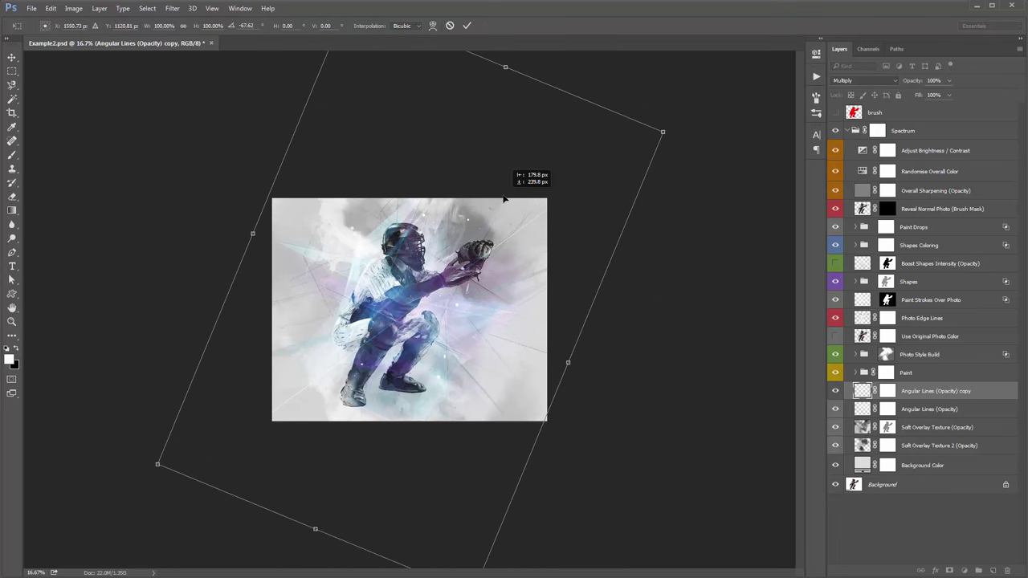
drag(700, 232, 552, 133)
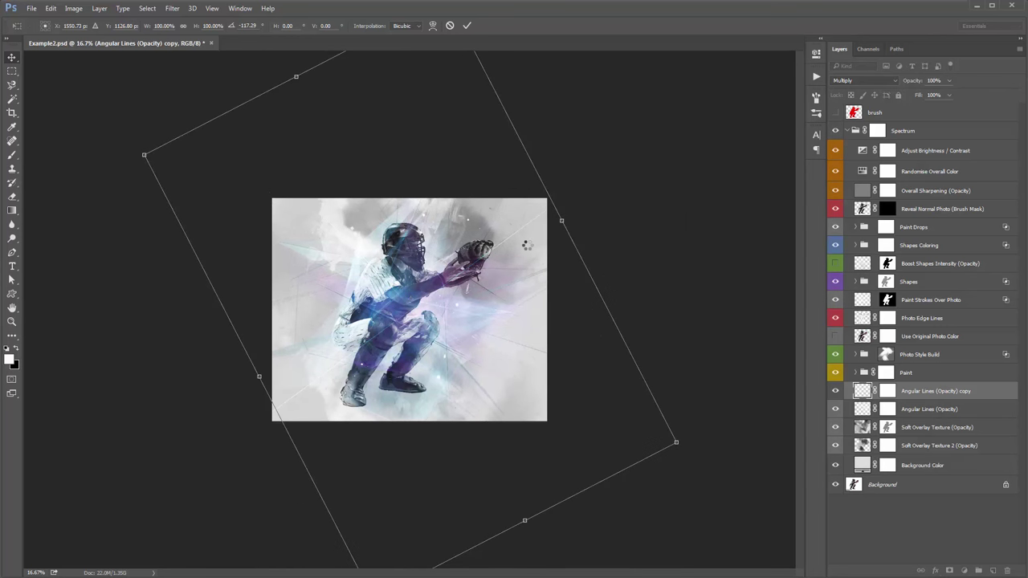
key(Return)
drag(455, 274, 456, 274)
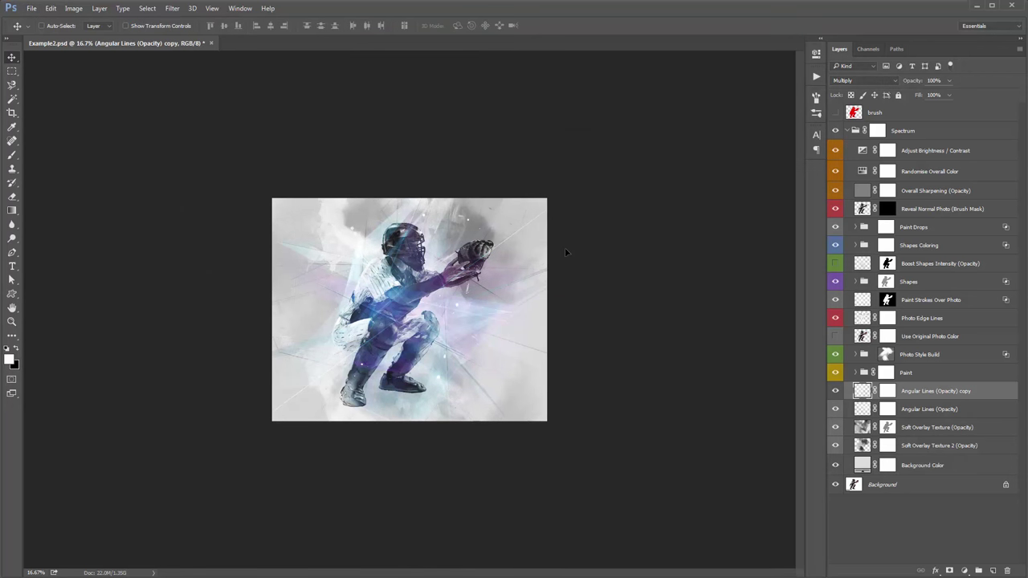
key(z)
click(408, 276)
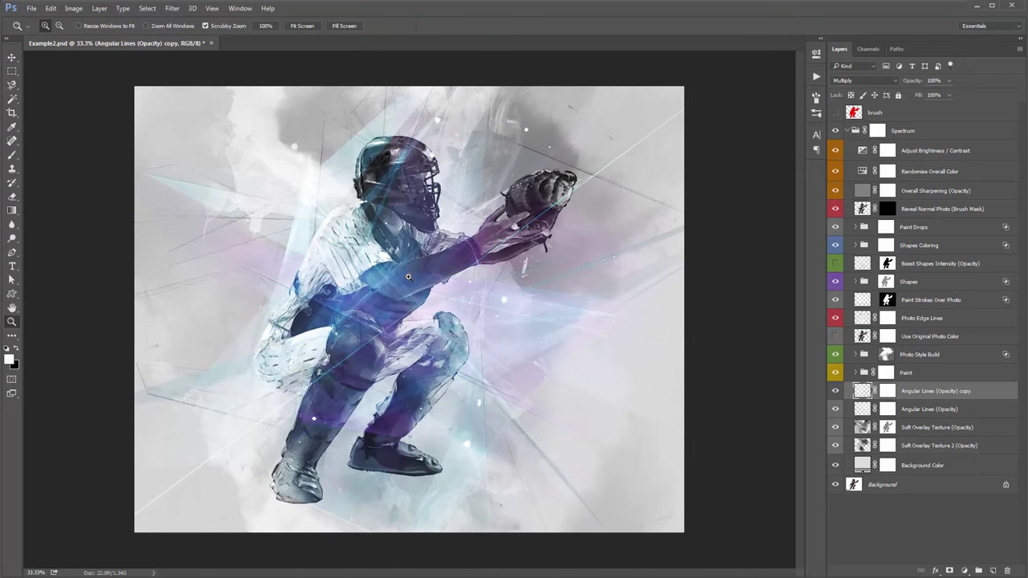
- Set the Soft Overlay Texture layer's opacity to 15%
key(v)
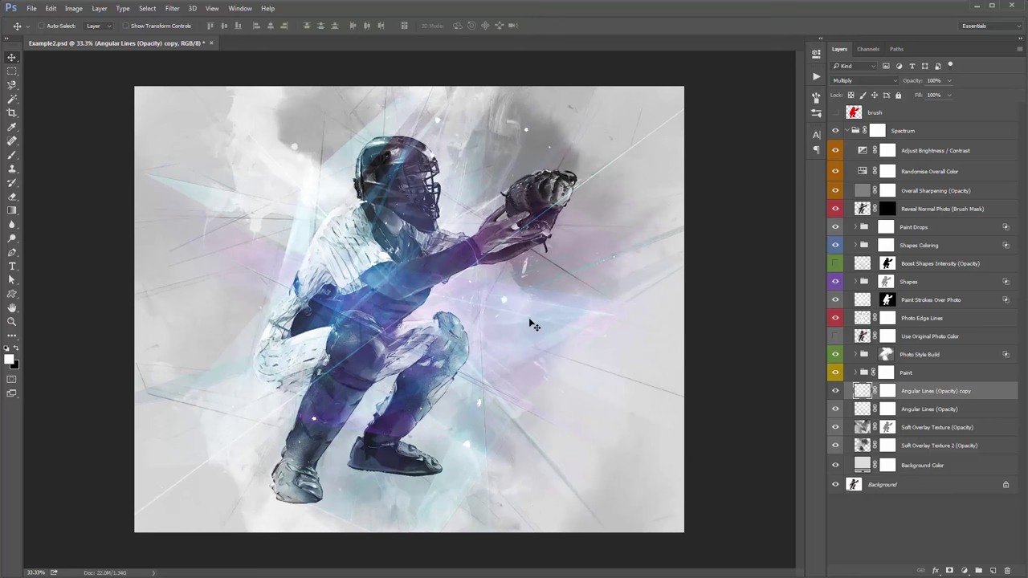
click(958, 427)
click(949, 446)
click(925, 427)
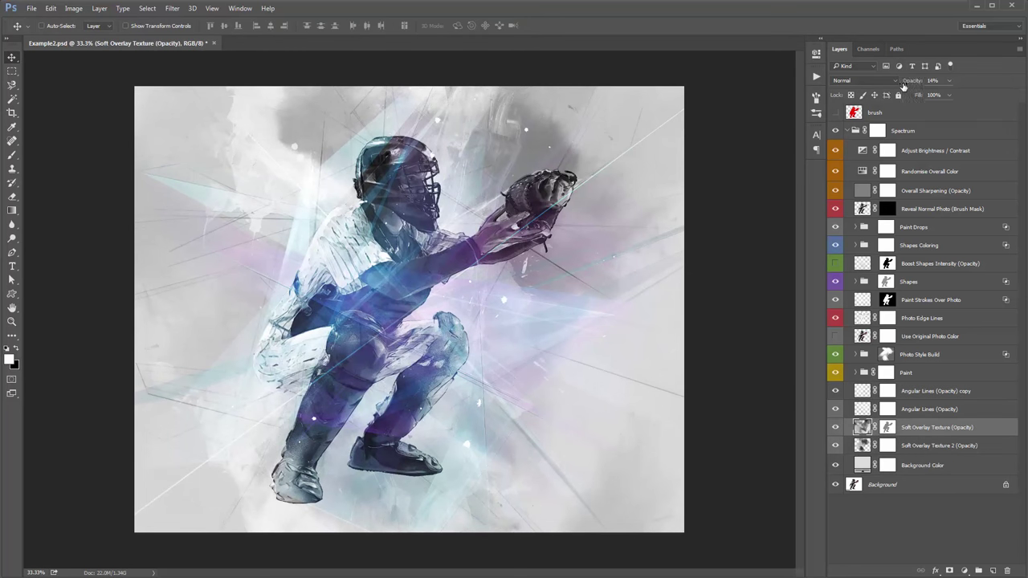
drag(903, 85, 917, 86)
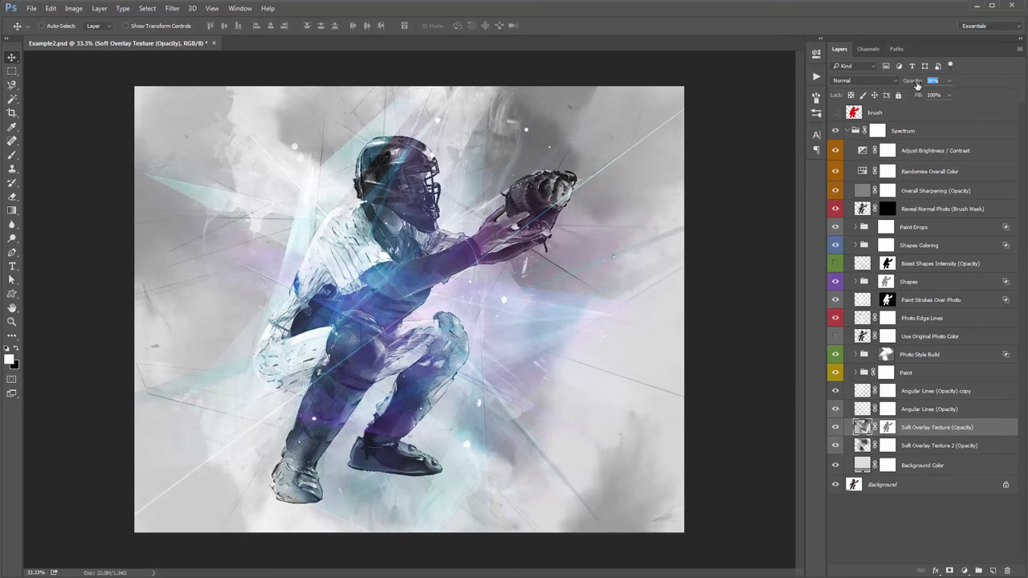
text(15)
key(Return)
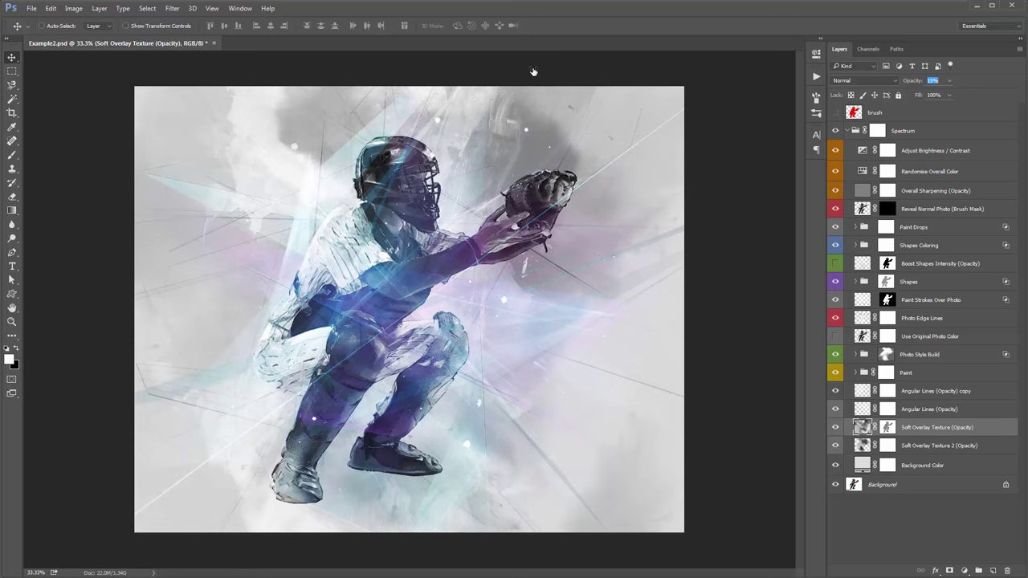
- Set Soft Overlay Texture 2 to 12% opacity and hide it
click(929, 447)
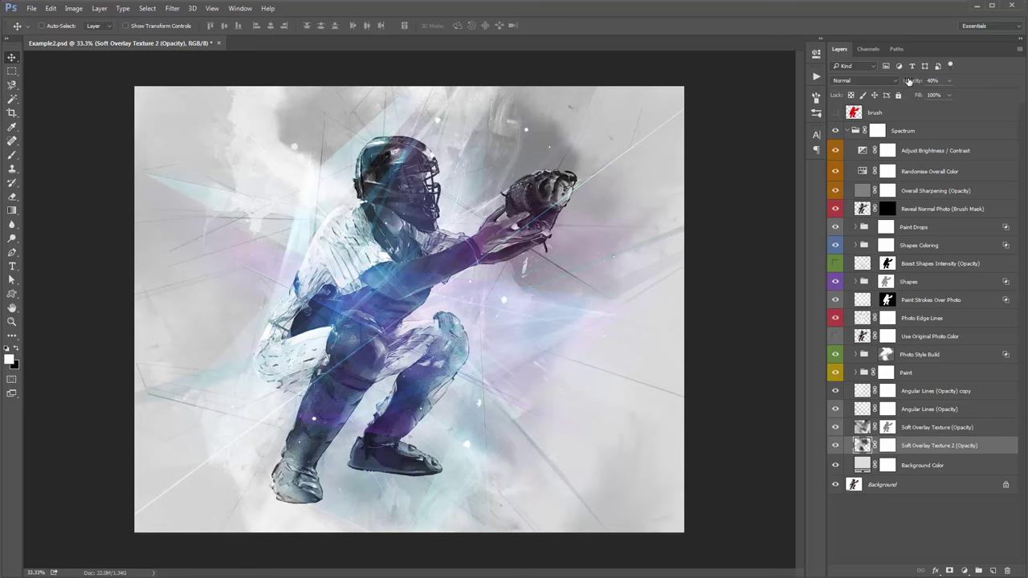
click(909, 80)
text(0)
key(Return)
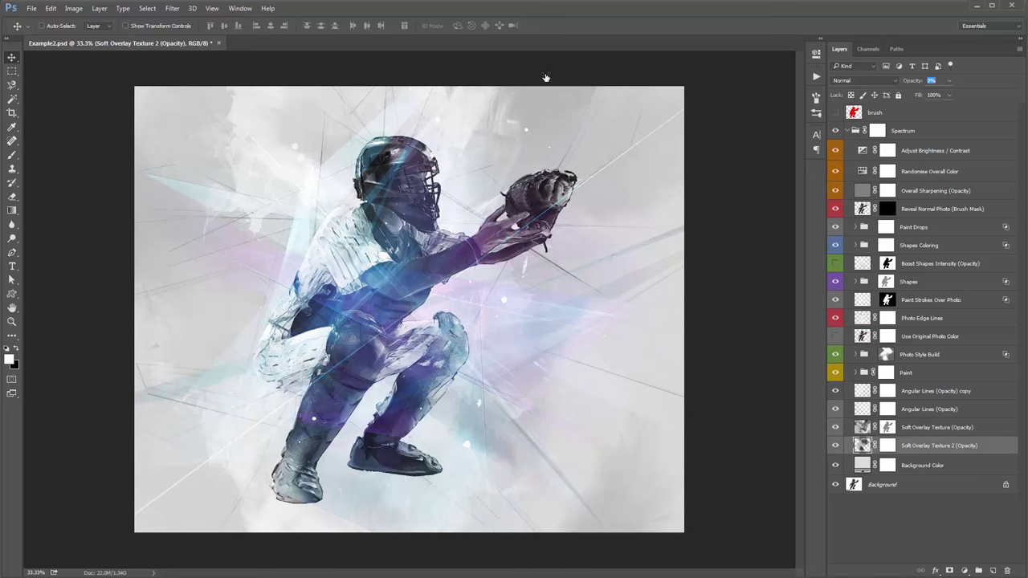
text(12)
key(Return)
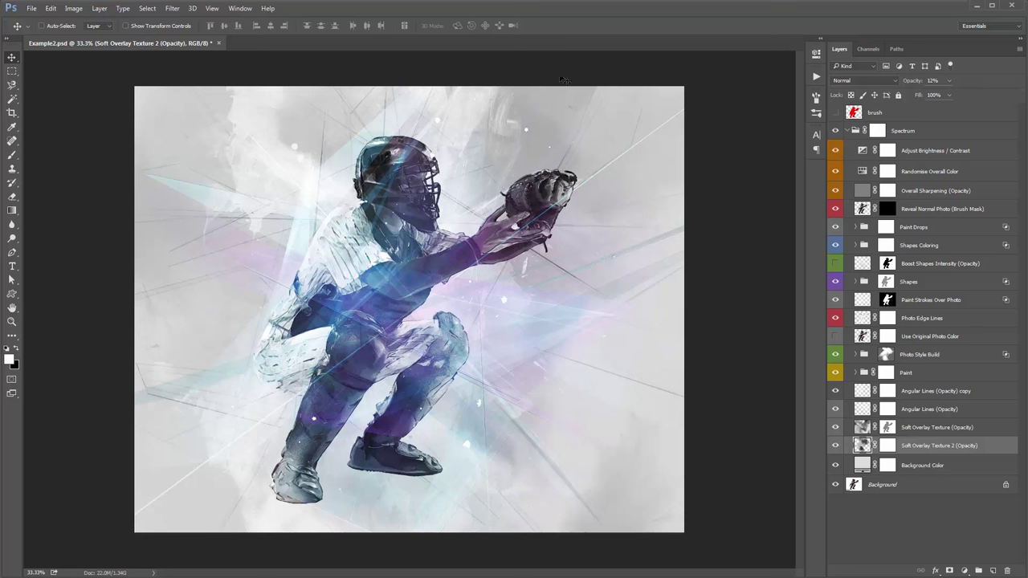
click(835, 446)
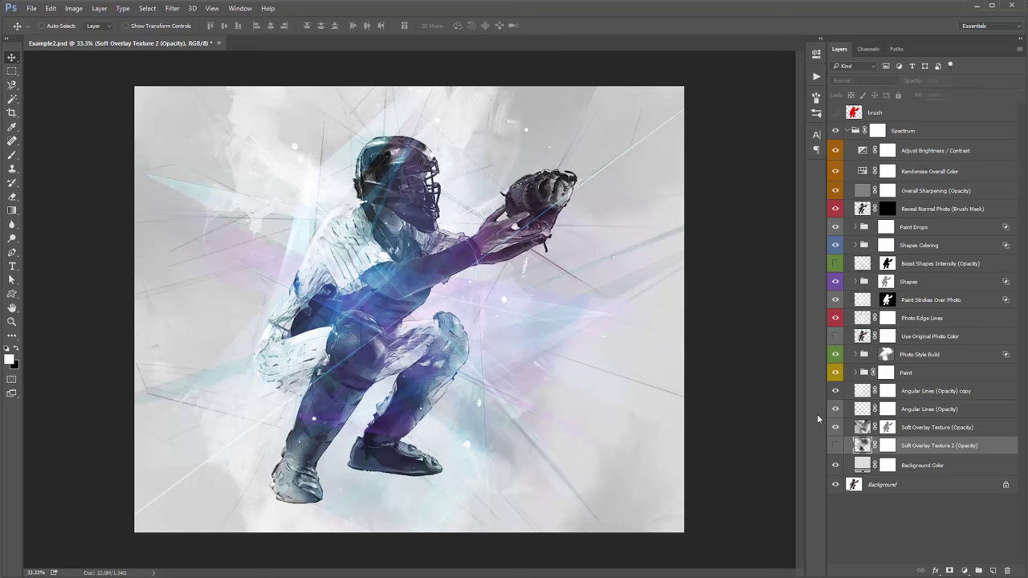
- Compare with Background Color hidden and shown, leave it visible, and target its mask
click(841, 466)
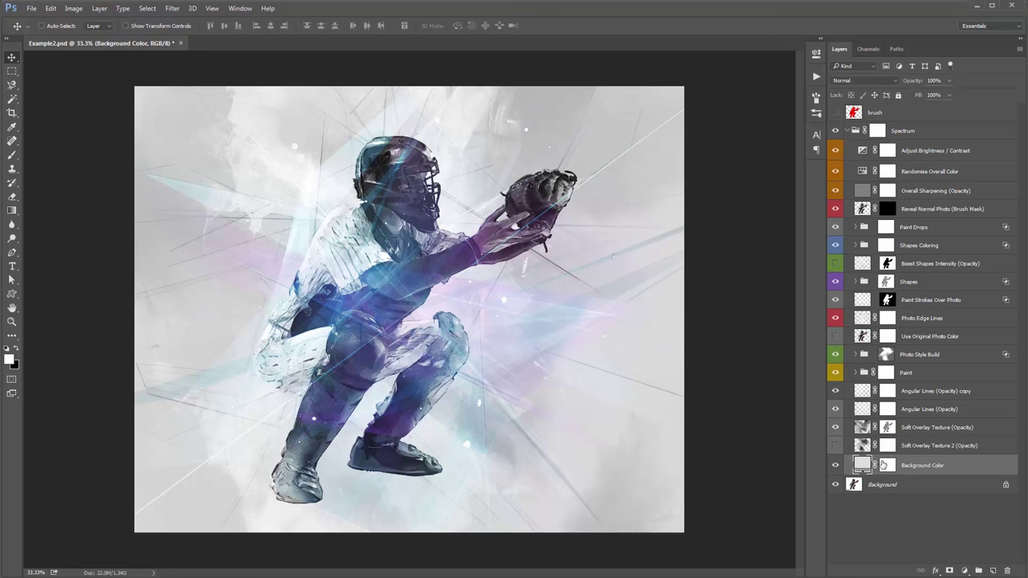
click(835, 467)
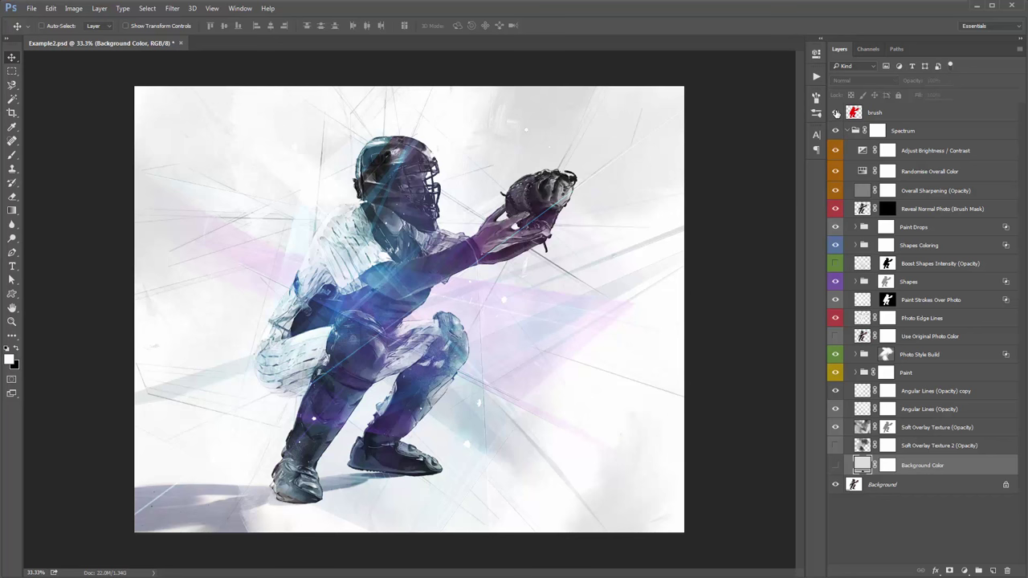
click(837, 114)
click(836, 114)
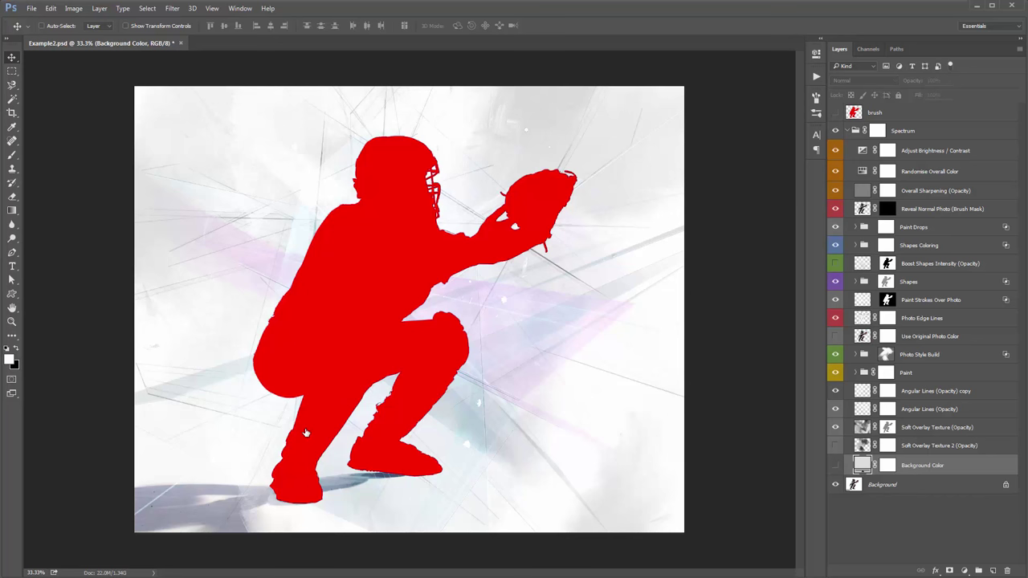
click(837, 465)
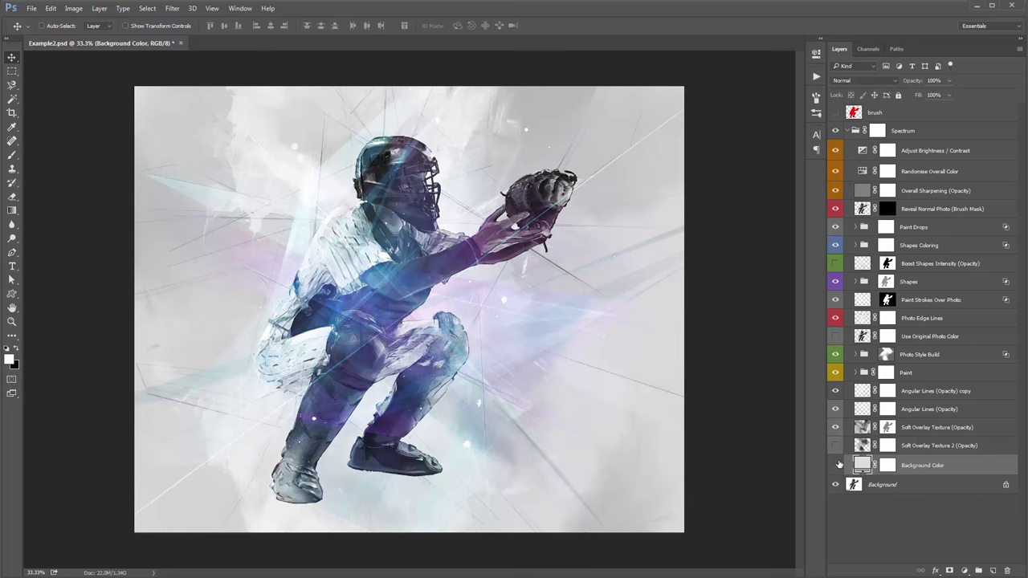
click(839, 465)
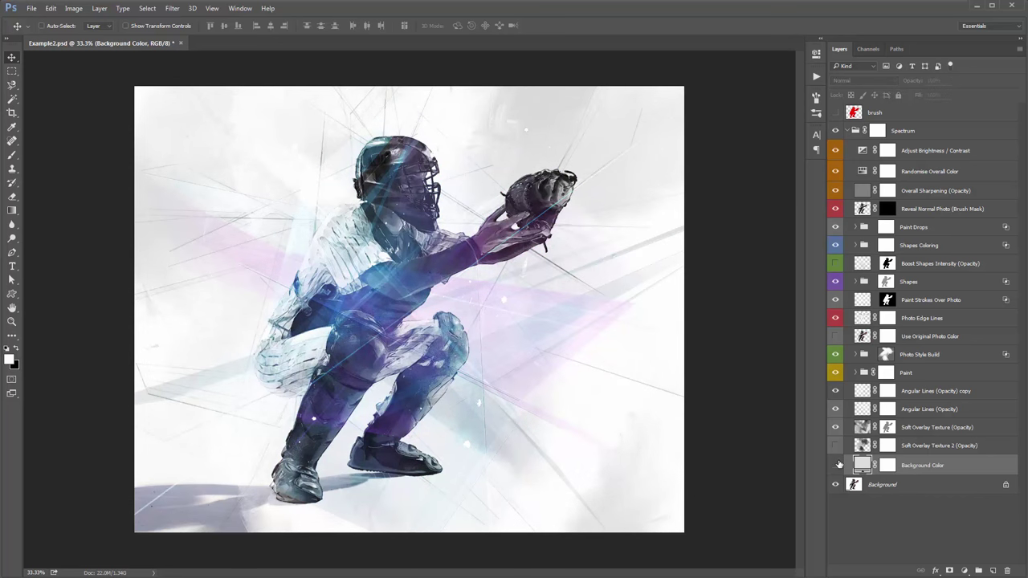
click(837, 465)
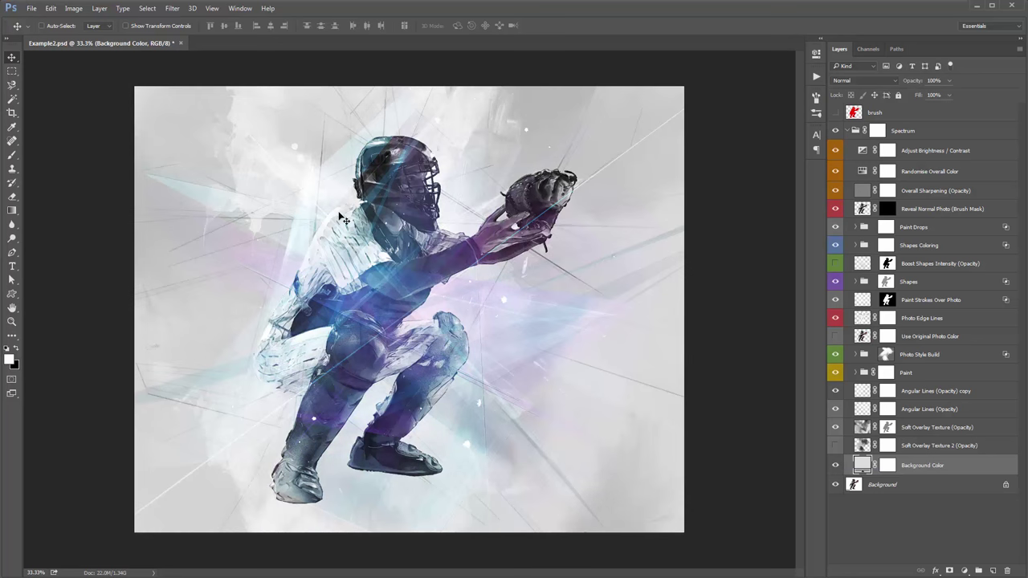
click(888, 468)
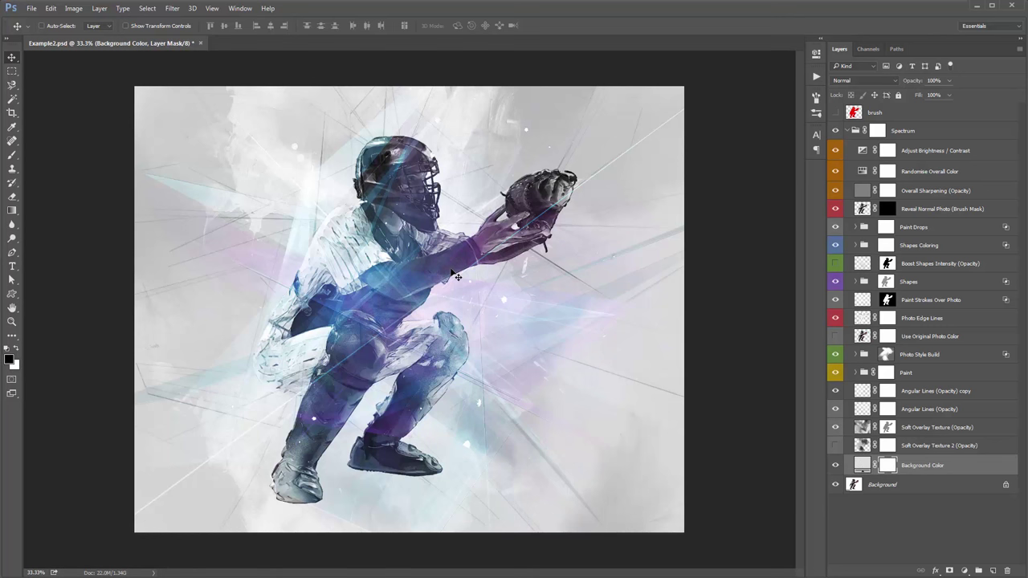
- Try painting a soft 900-px shadow under the shoes, then undo it
key(b)
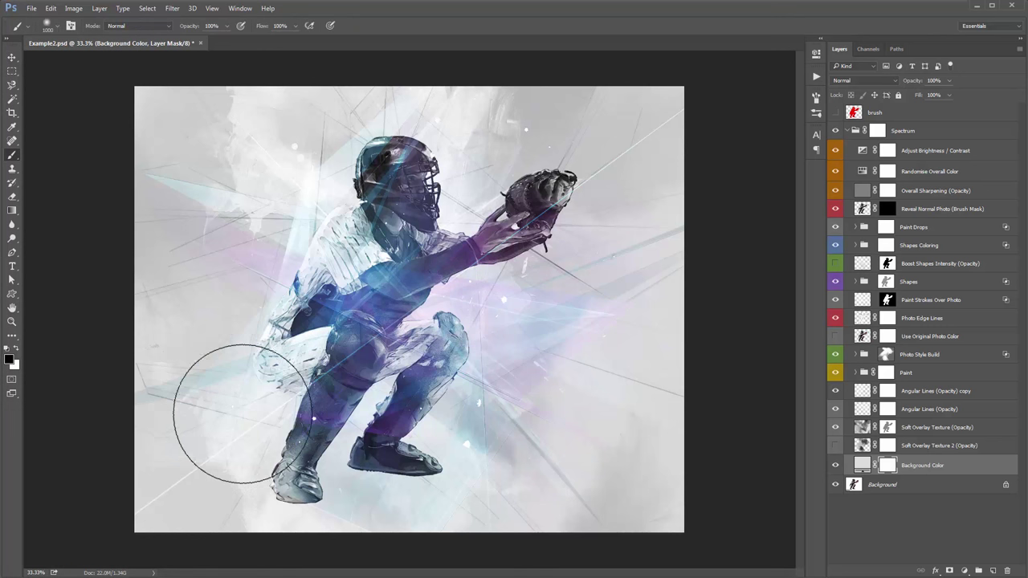
key(bracketleft)
key(bracketleft)
key(bracketleft)
mouse_move(345, 482)
mouse_down()
mouse_move(401, 466)
mouse_move(426, 482)
mouse_up()
shift+click(152, 510)
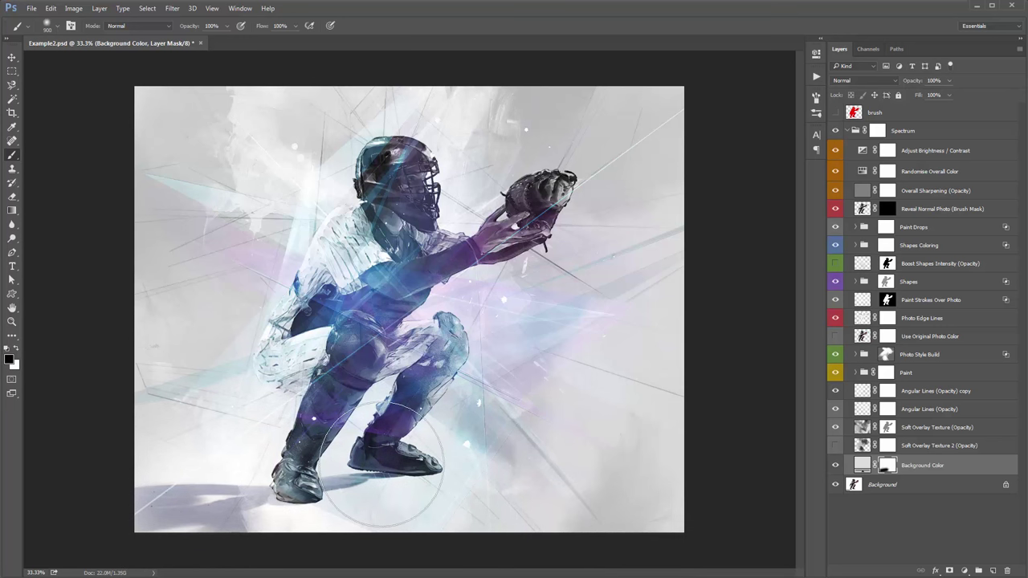
key(ctrl+z)
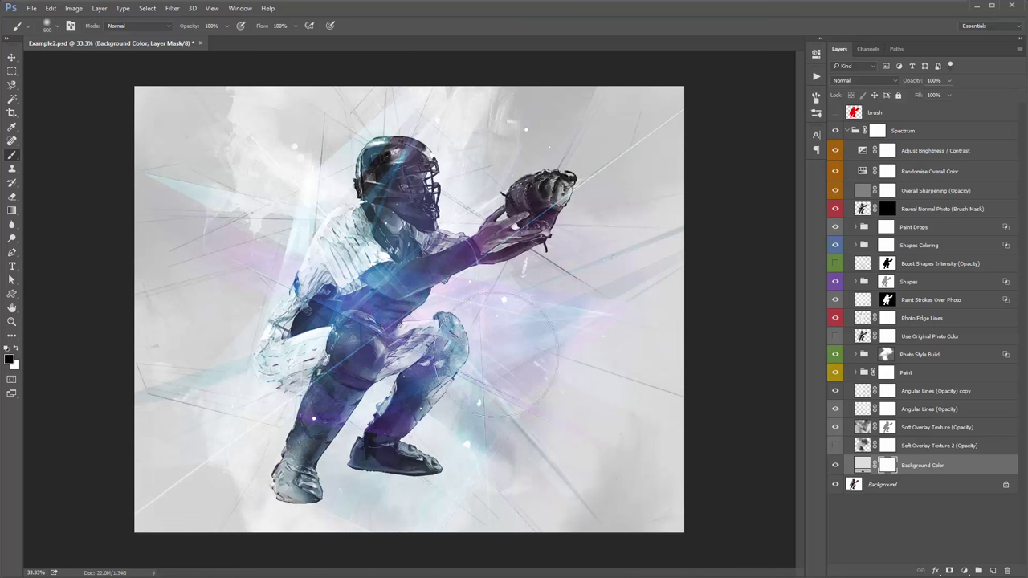
- Draw a Foreground to Background gradient upward from the canvas bottom on the mask
key(g)
right_click(14, 213)
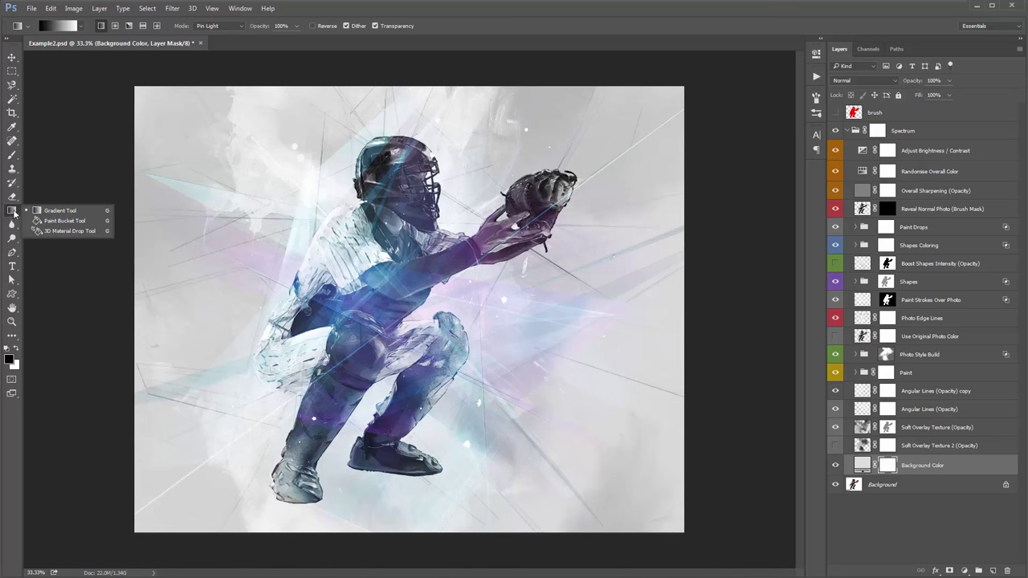
click(61, 212)
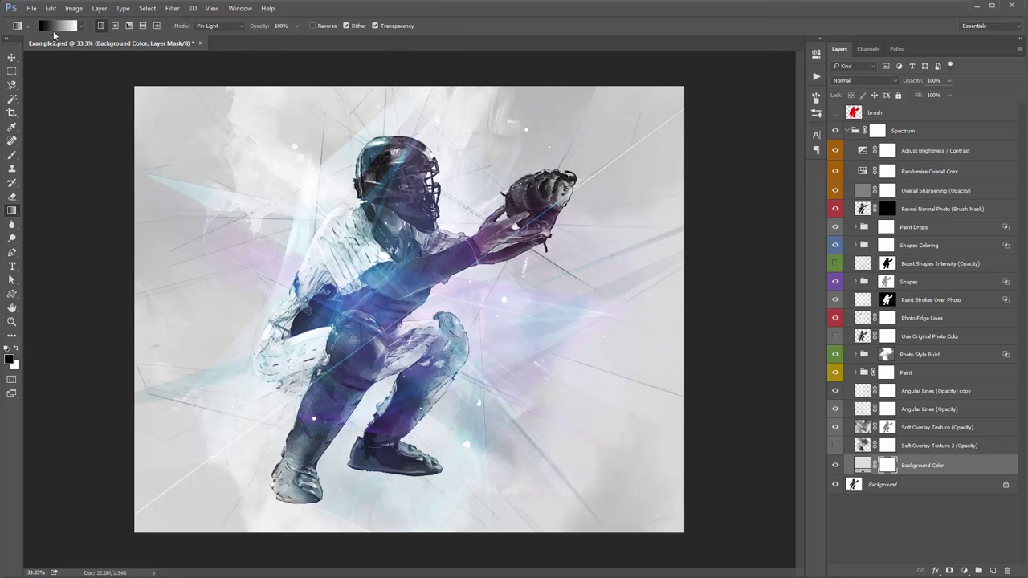
click(52, 26)
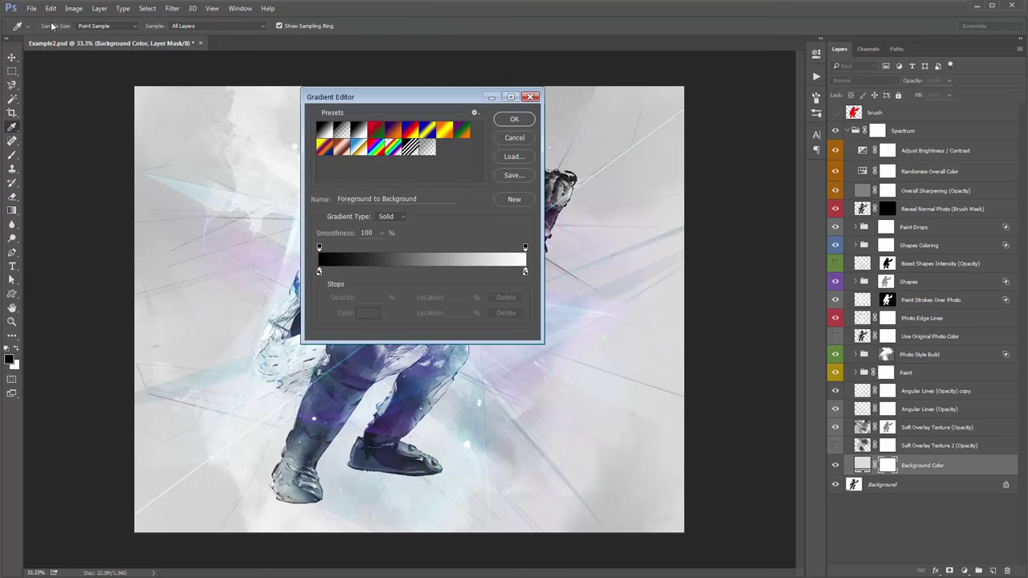
double_click(324, 131)
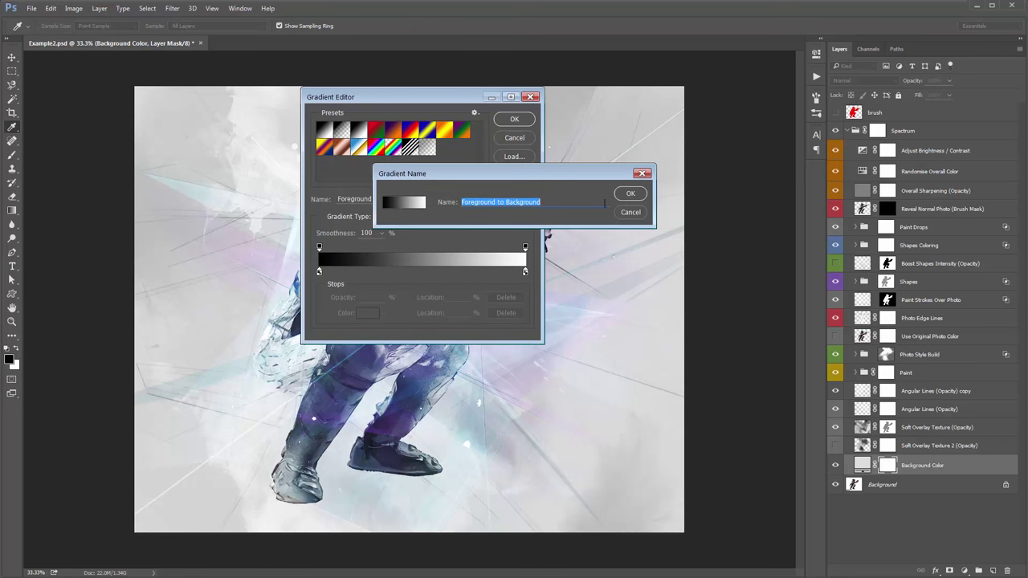
click(633, 213)
click(515, 119)
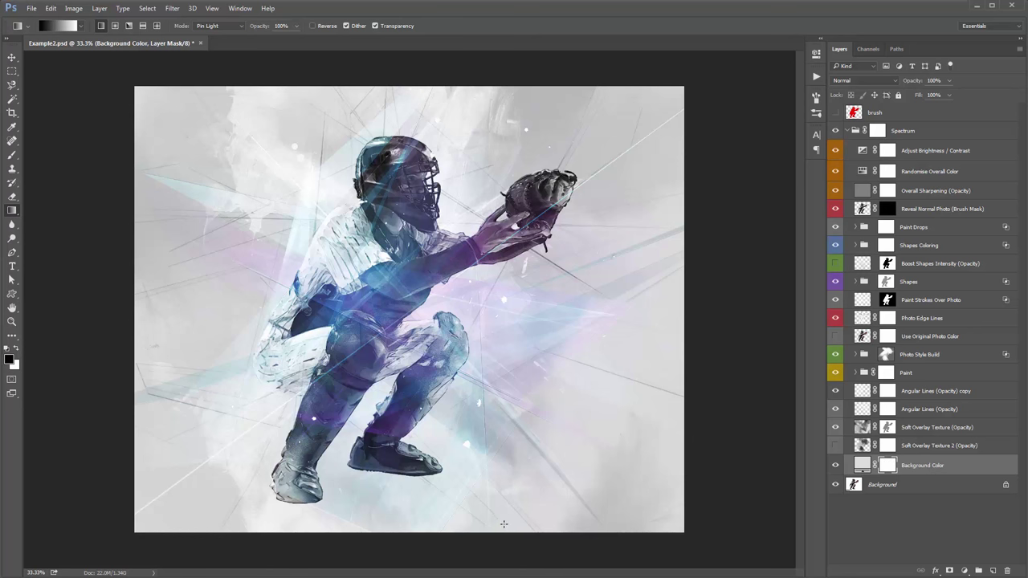
drag(503, 527, 502, 273)
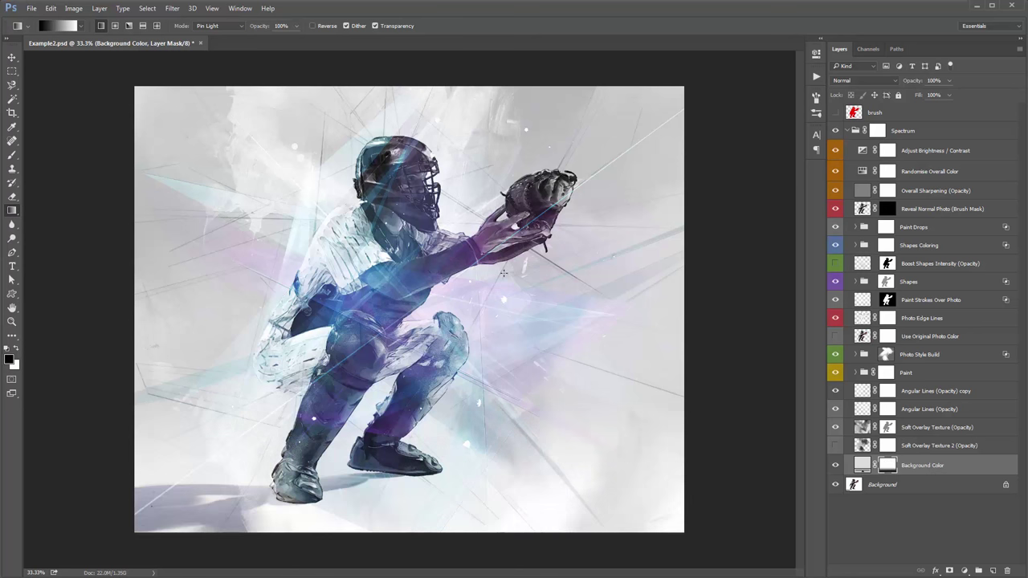
- Check the Background Color mask alone, then hide the Angular Lines (Opacity) copy layer
key(v)
alt+click(887, 465)
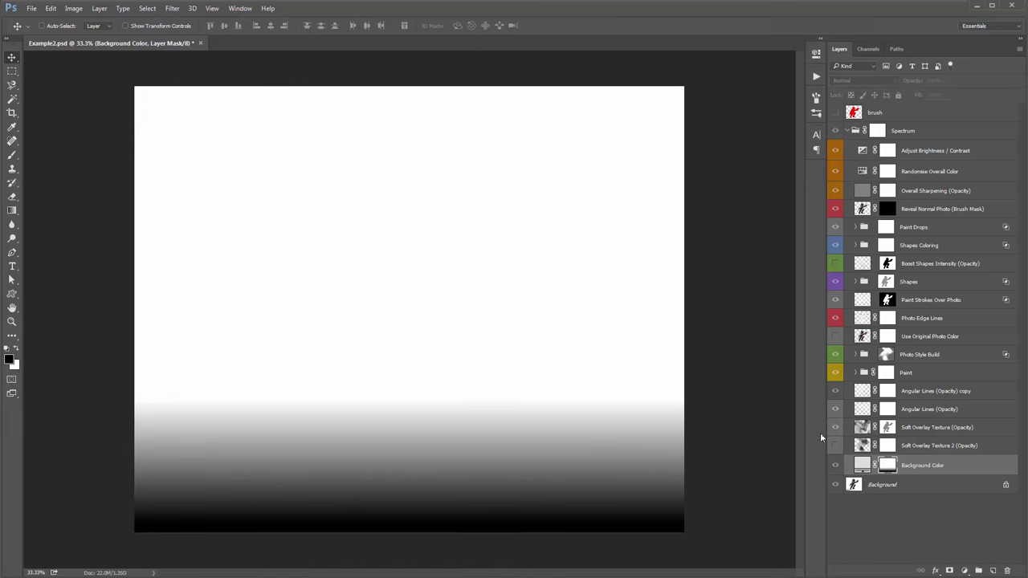
alt+click(884, 469)
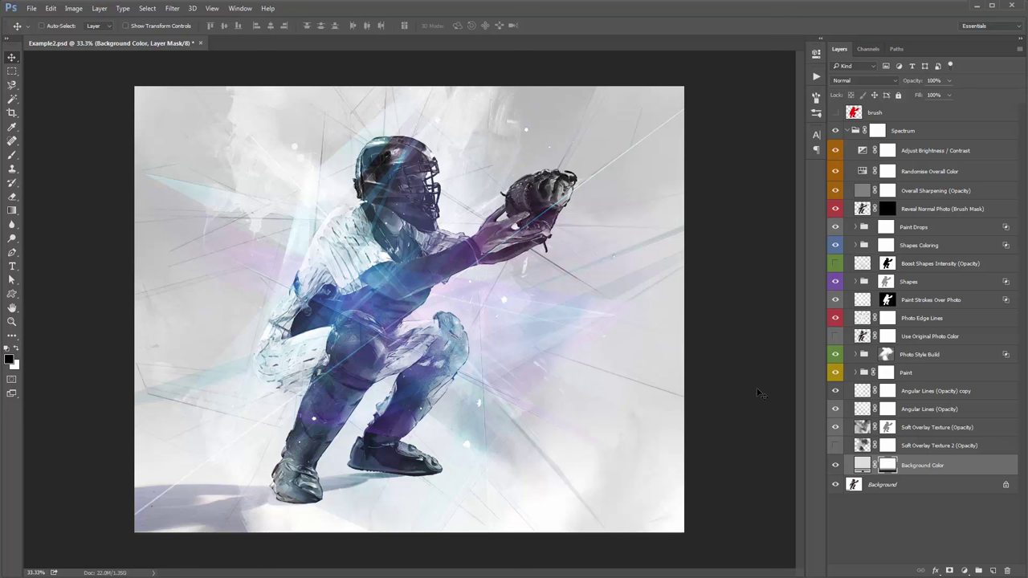
click(837, 391)
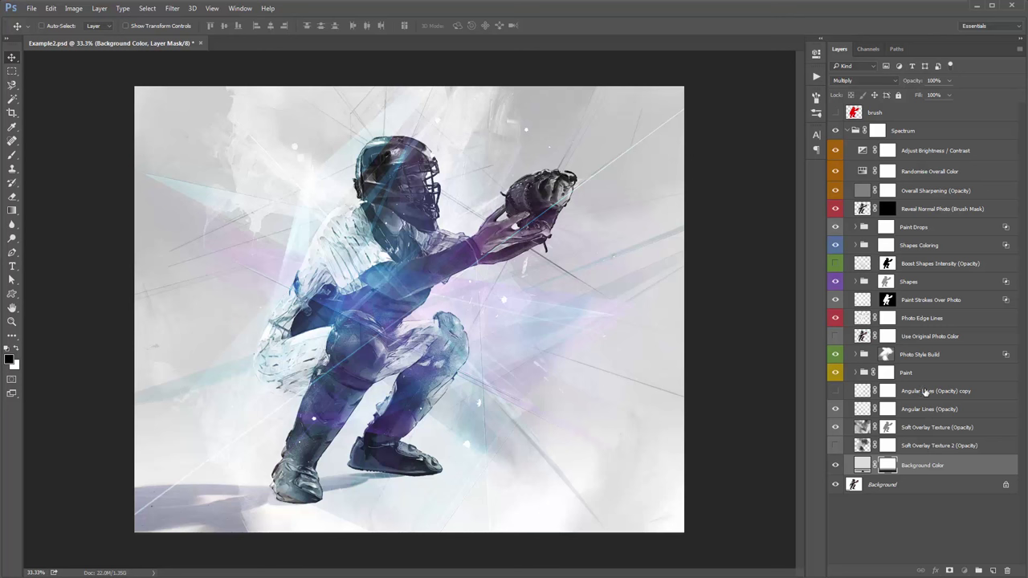
- Lower the Angular Lines (Opacity) layer to about 65% opacity
click(928, 409)
click(901, 83)
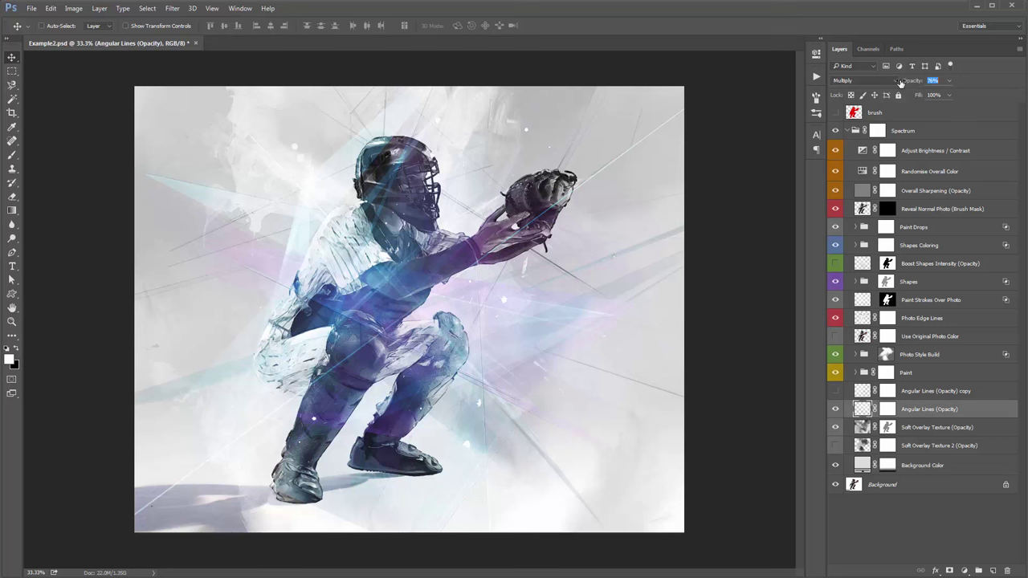
drag(901, 83, 895, 83)
key(Return)
- Set Use Original Photo Color to 44% and paint black into its mask over the arm and glove
click(864, 335)
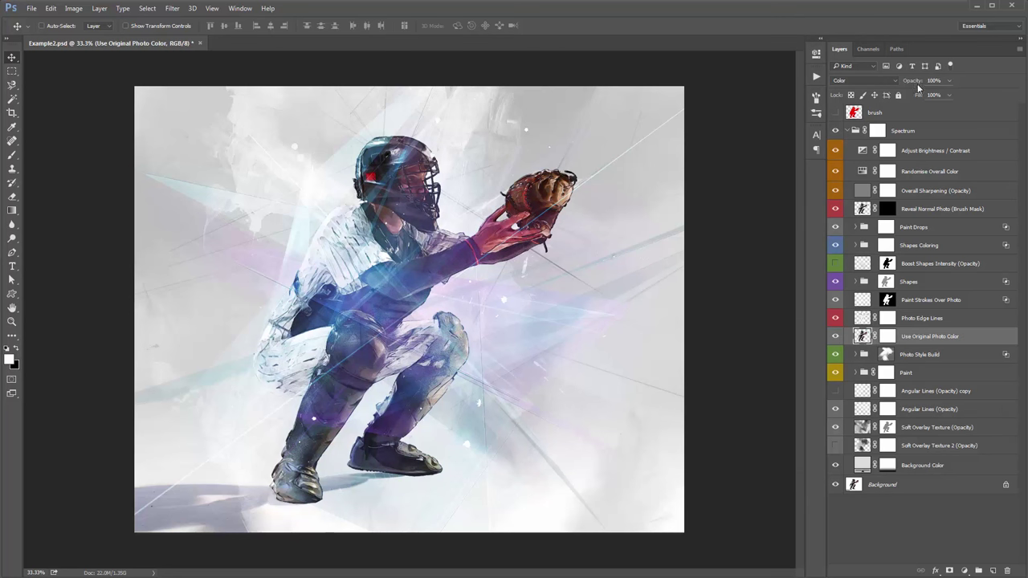
drag(918, 84, 482, 99)
click(888, 336)
key(x)
key(b)
mouse_move(490, 305)
mouse_down()
mouse_move(479, 289)
mouse_move(515, 233)
mouse_up()
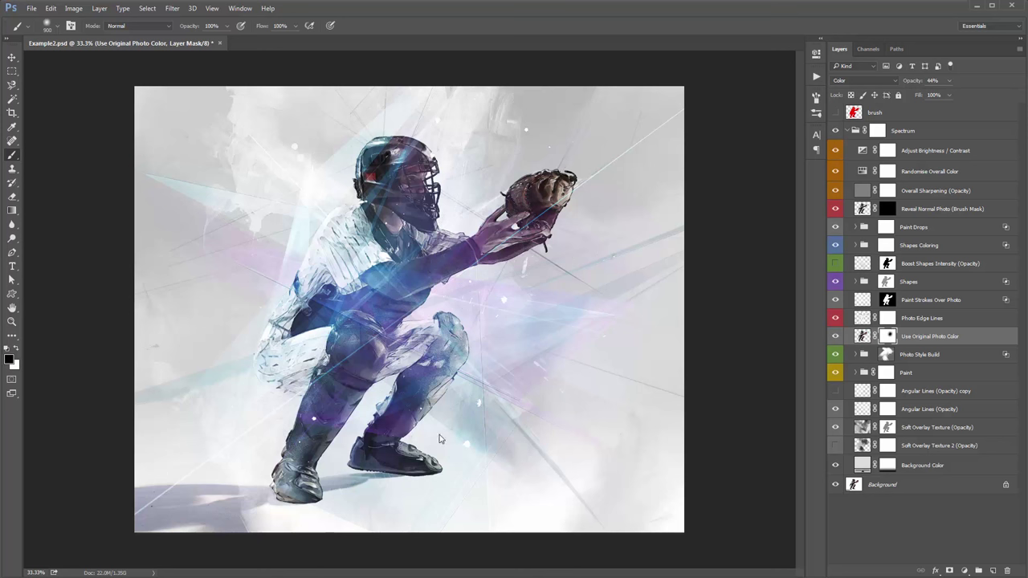
key(v)
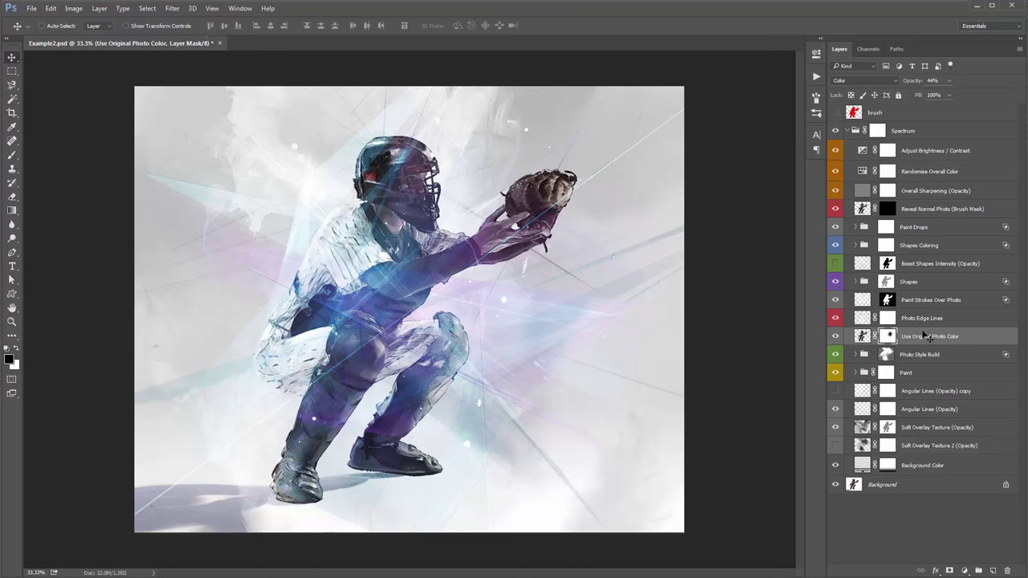
click(863, 335)
click(936, 264)
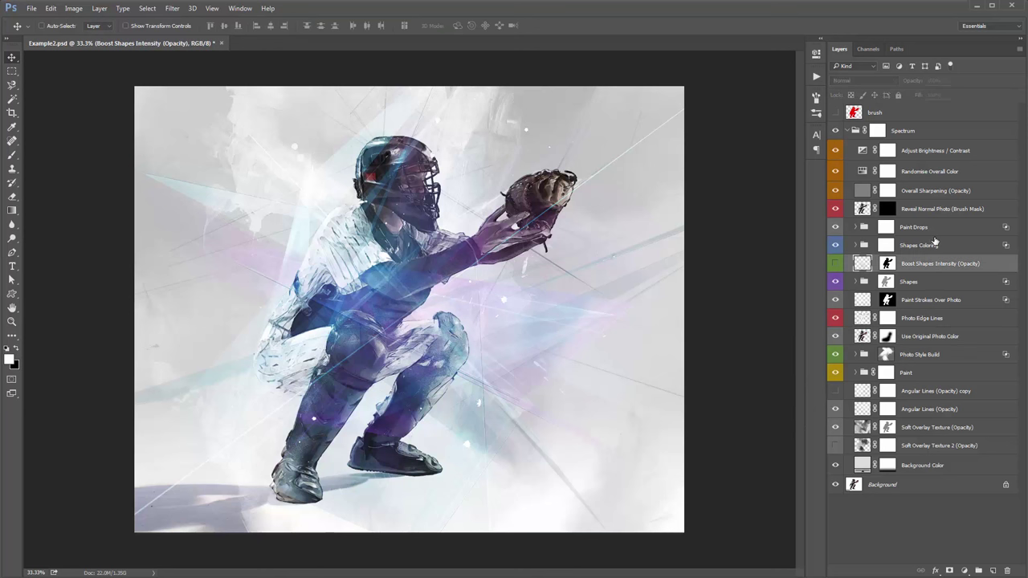
click(935, 178)
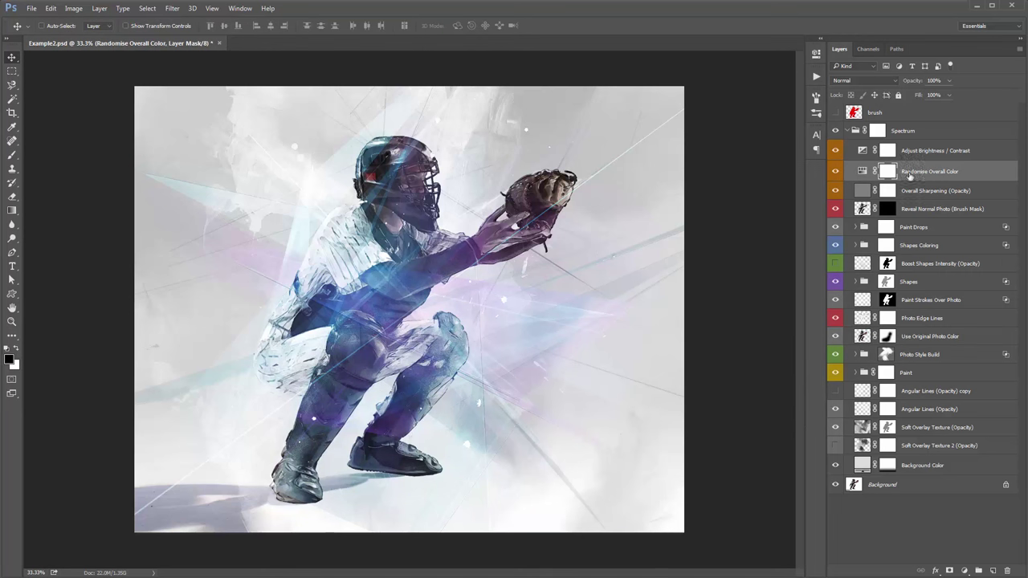
double_click(862, 173)
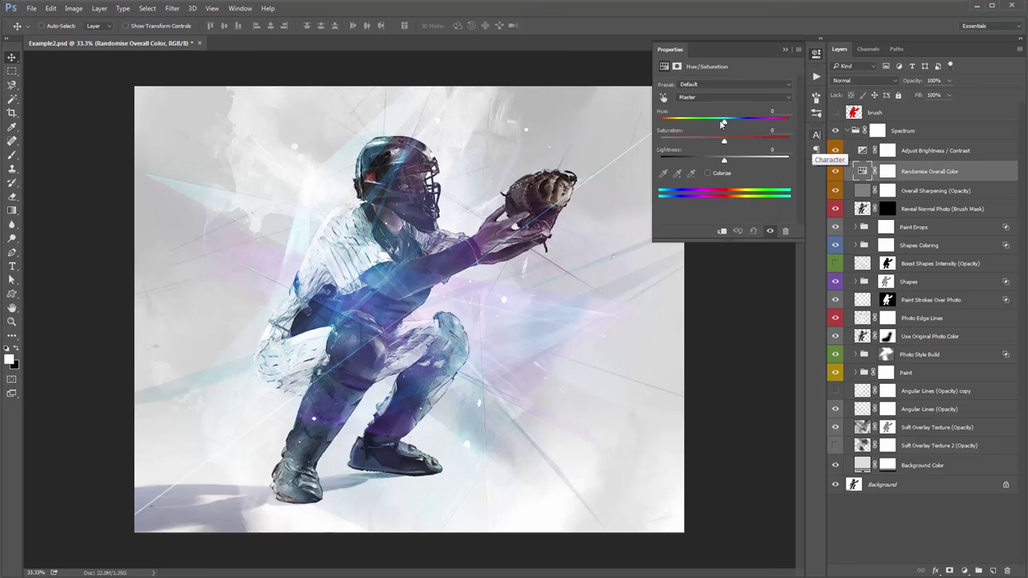
drag(725, 123, 691, 131)
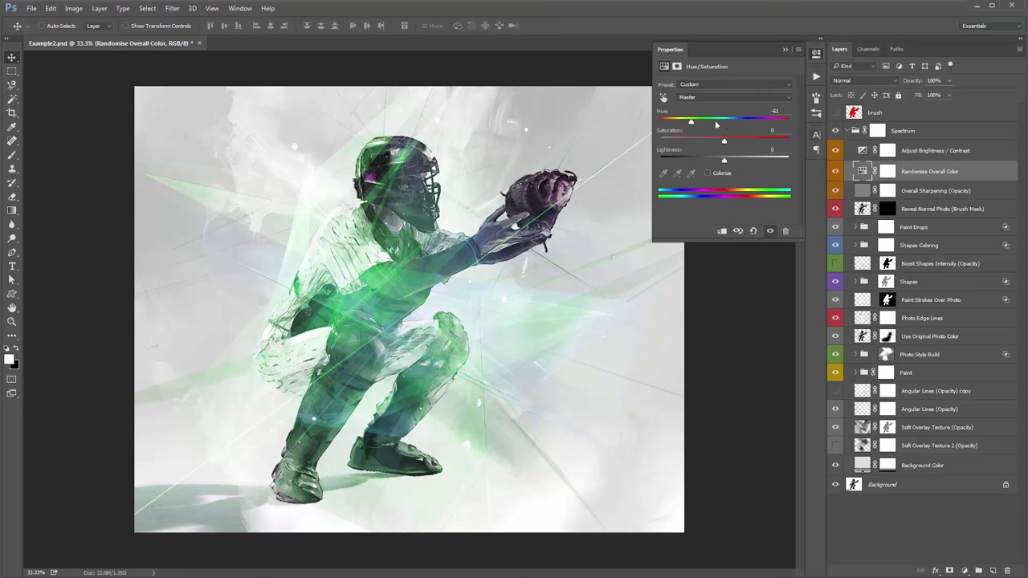
click(786, 49)
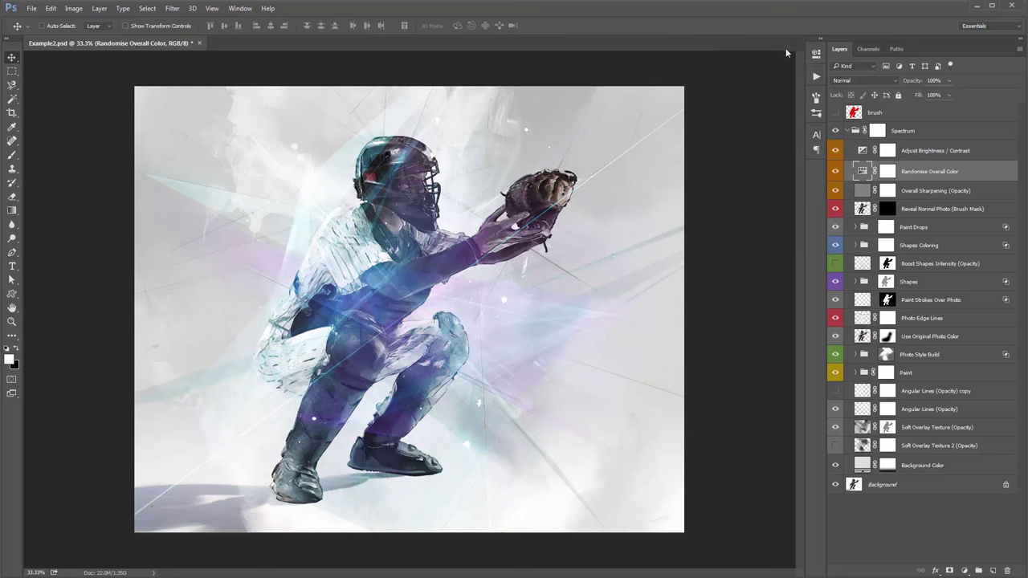
click(940, 227)
click(940, 245)
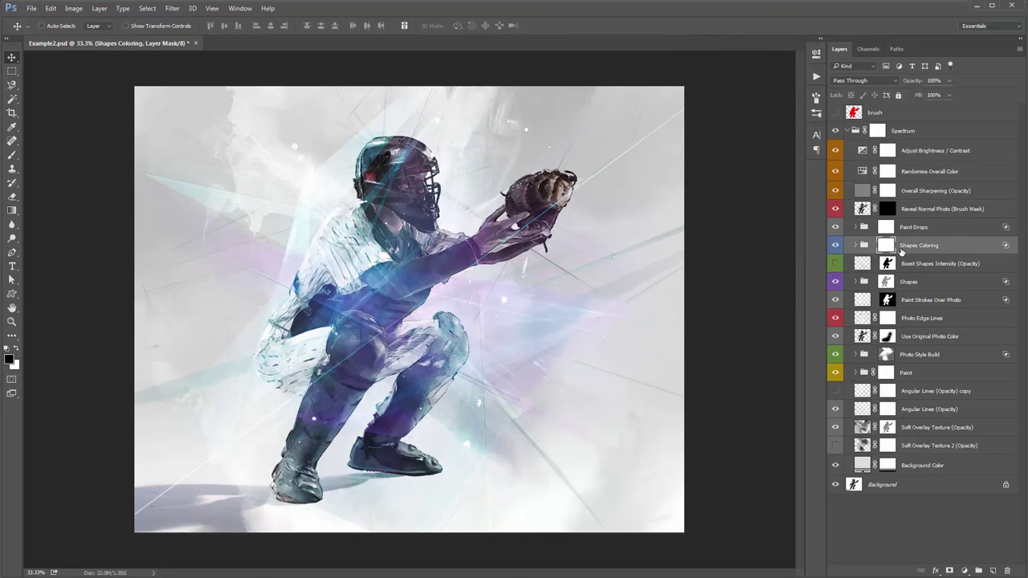
click(857, 246)
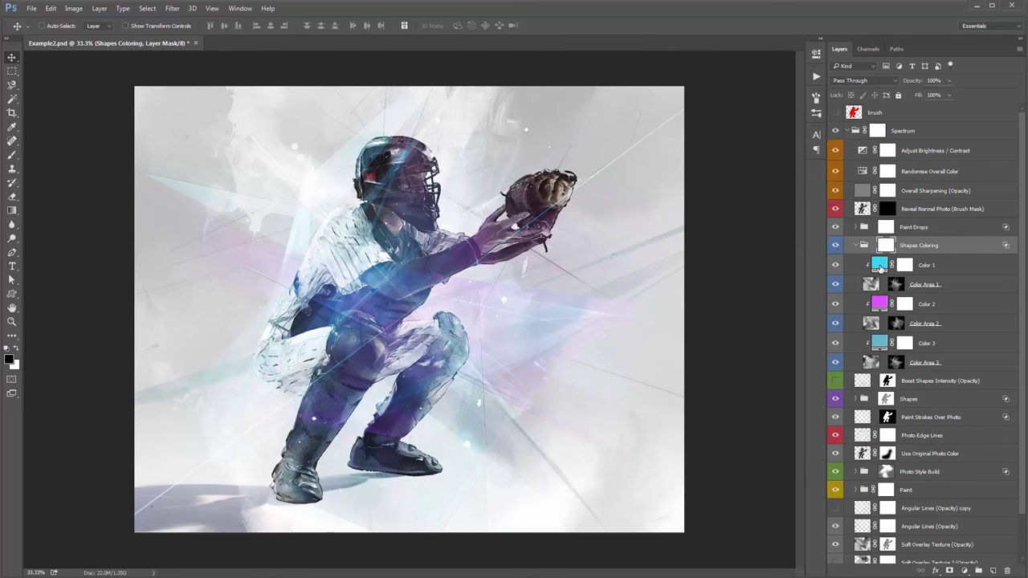
double_click(880, 265)
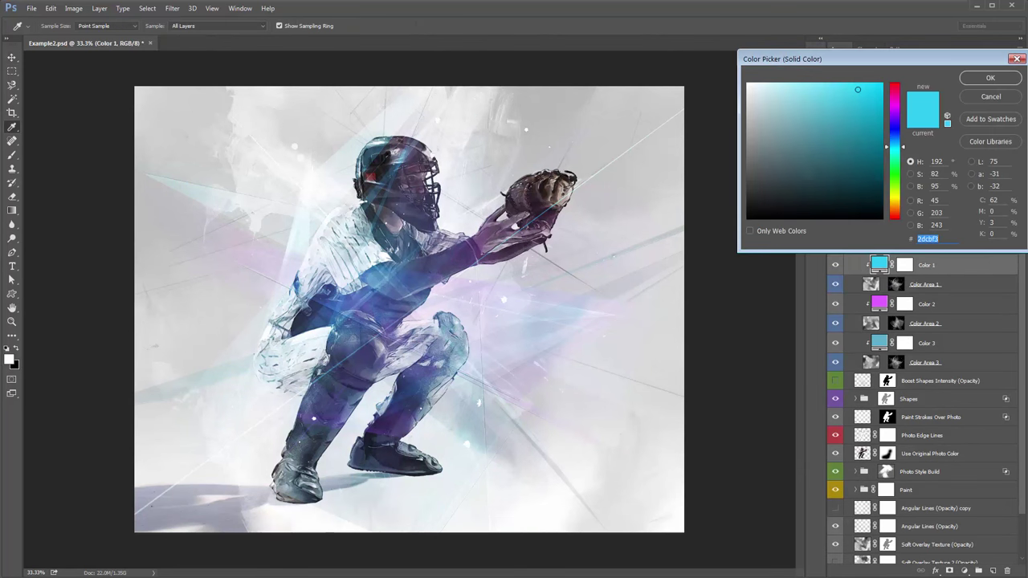
click(896, 181)
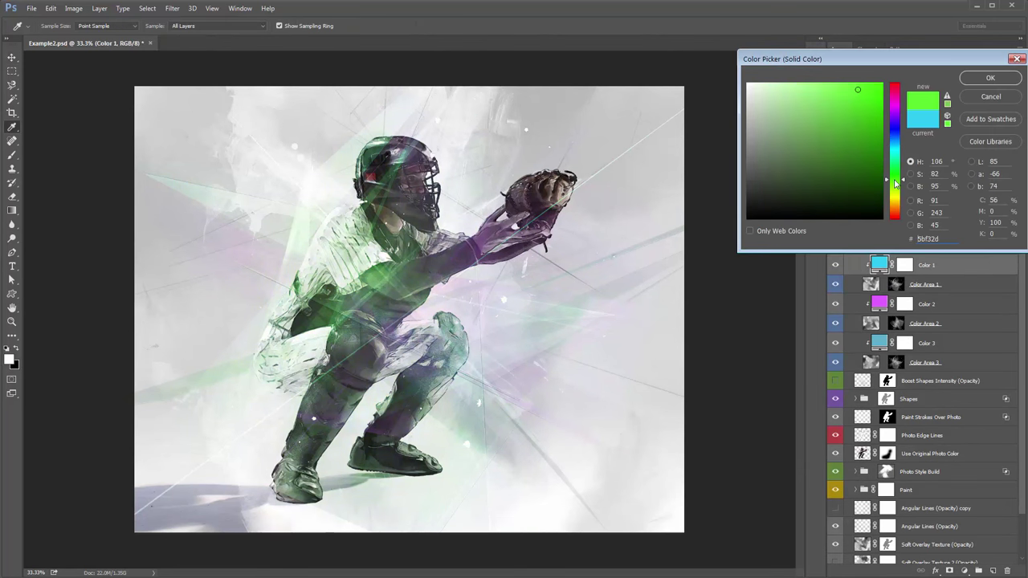
click(991, 78)
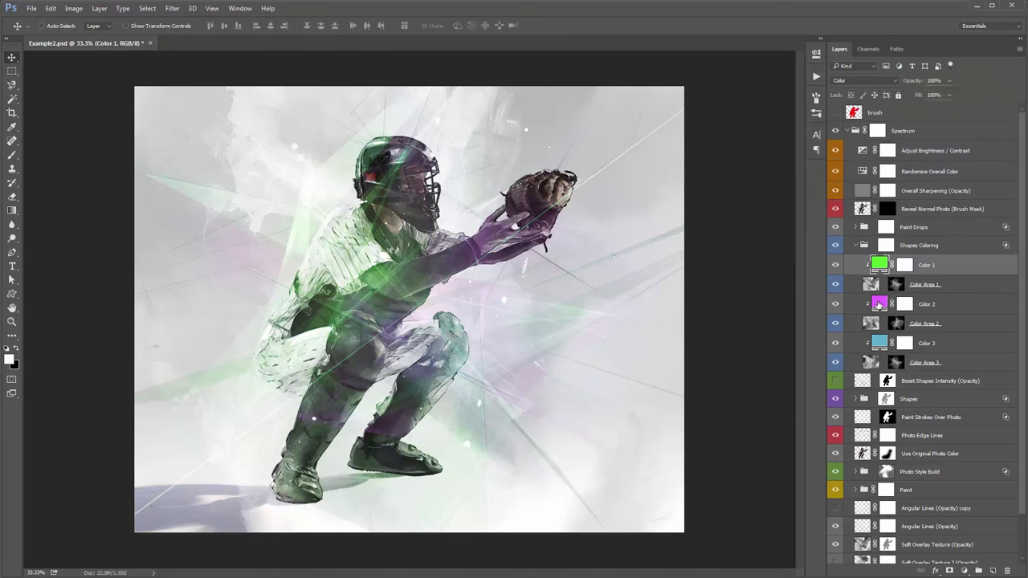
double_click(879, 304)
click(894, 143)
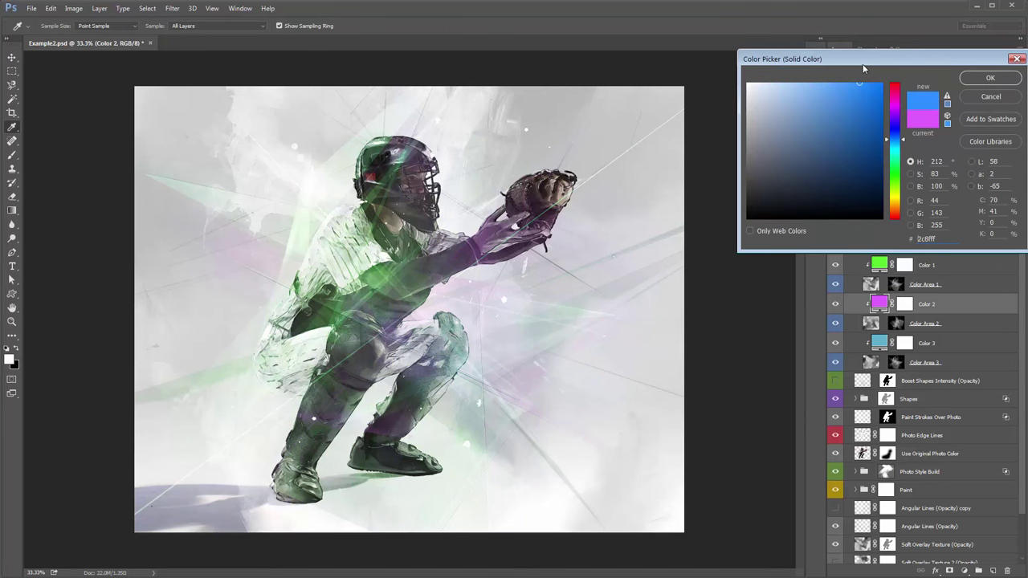
click(990, 78)
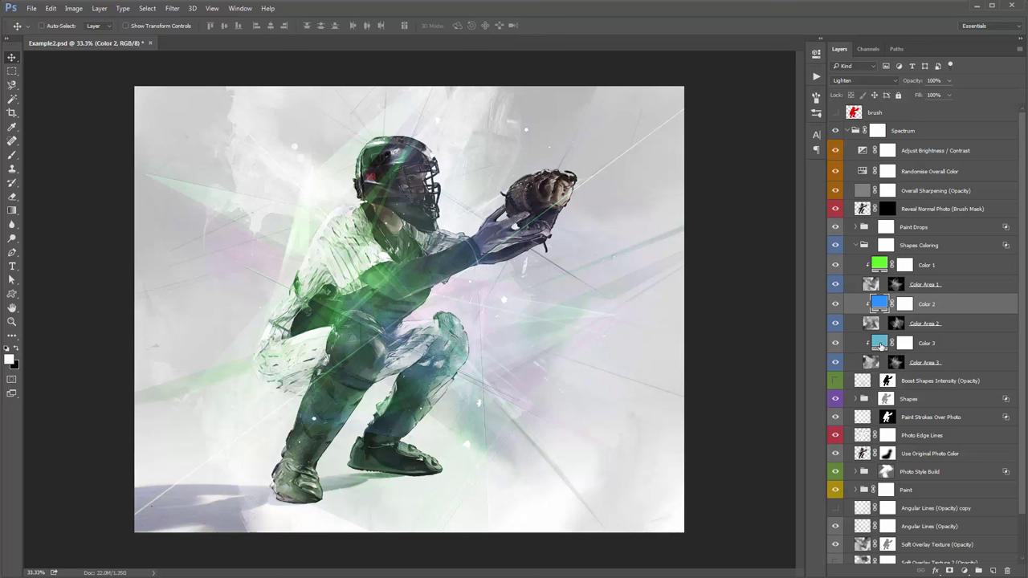
double_click(880, 343)
click(894, 160)
drag(840, 88, 858, 80)
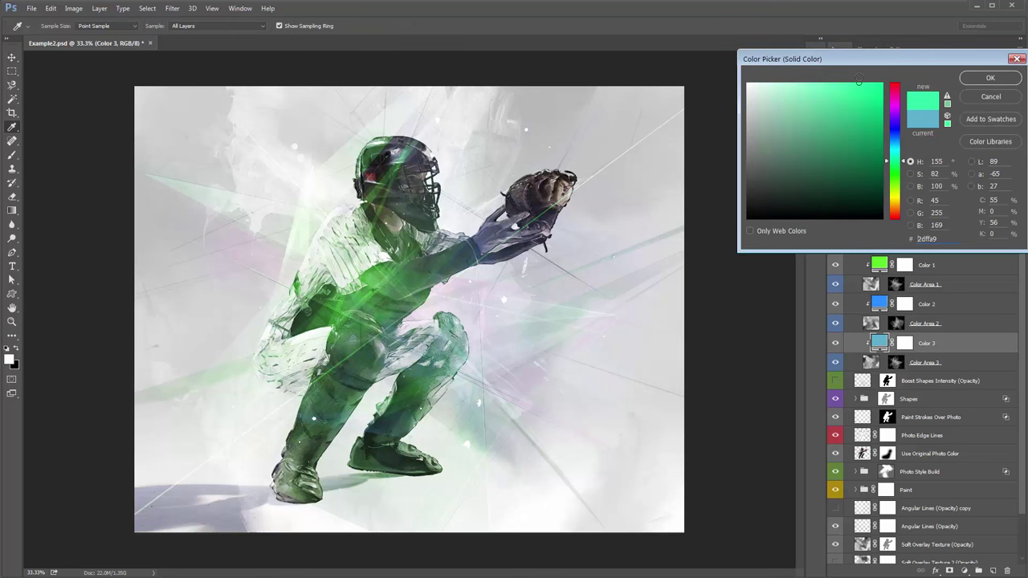
click(1008, 80)
key(ctrl+z)
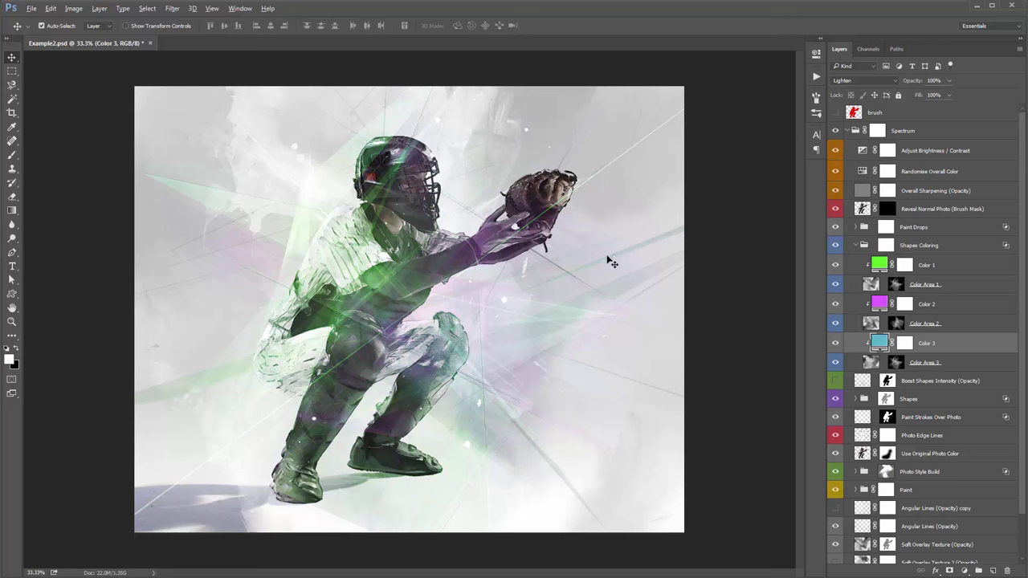
key(ctrl+alt+z)
click(857, 245)
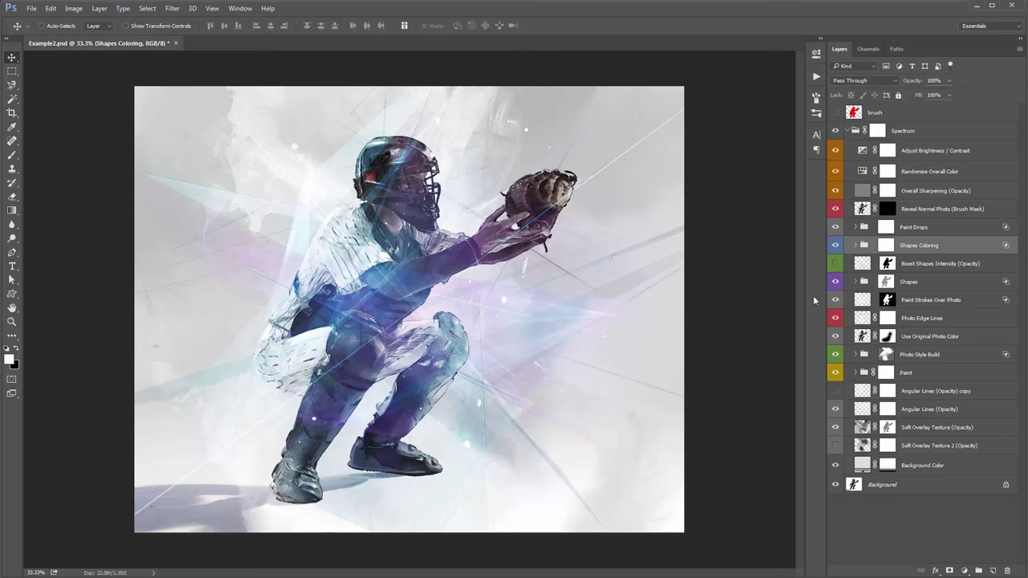
drag(837, 282, 836, 245)
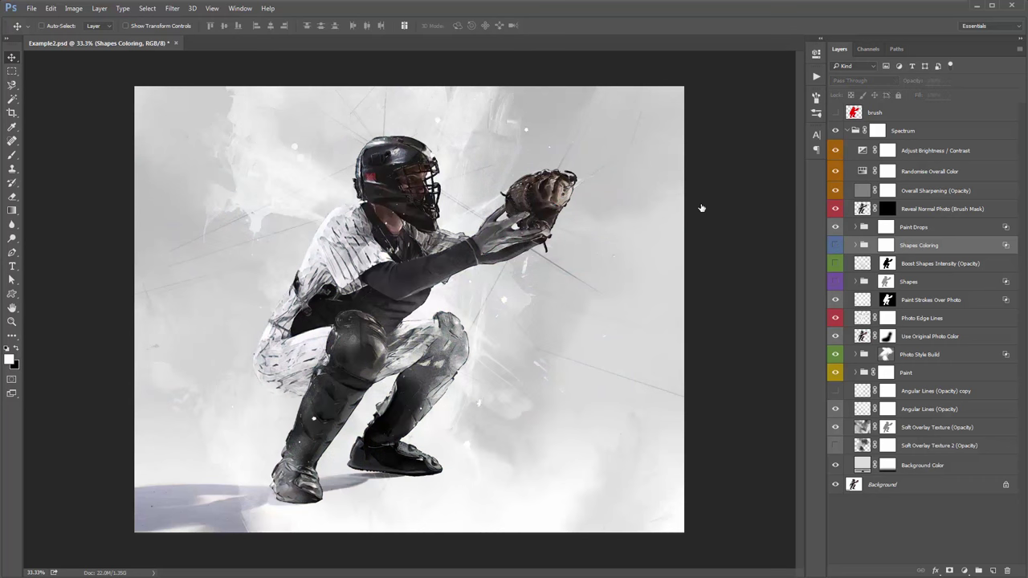
key(ctrl+plus)
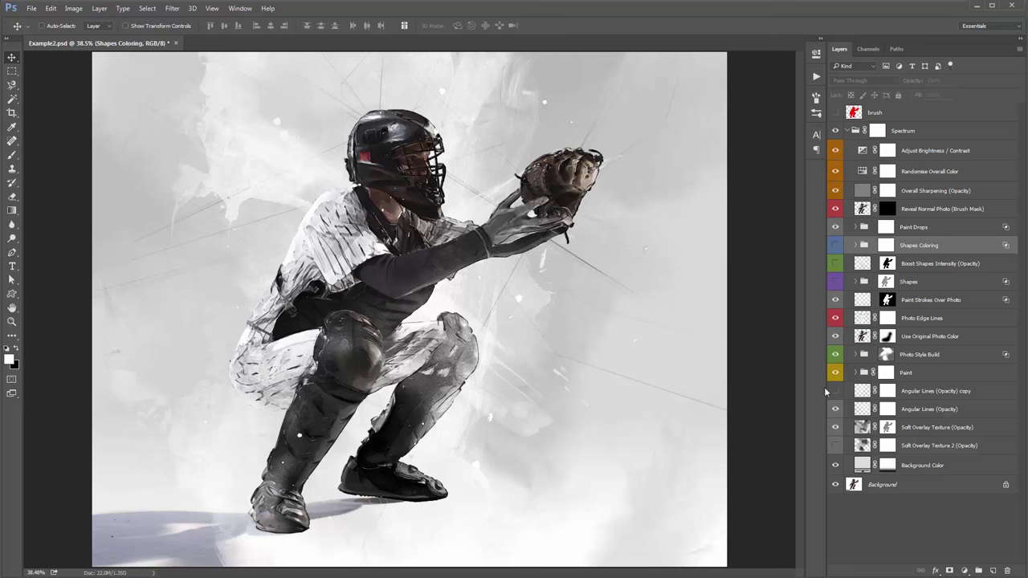
click(837, 373)
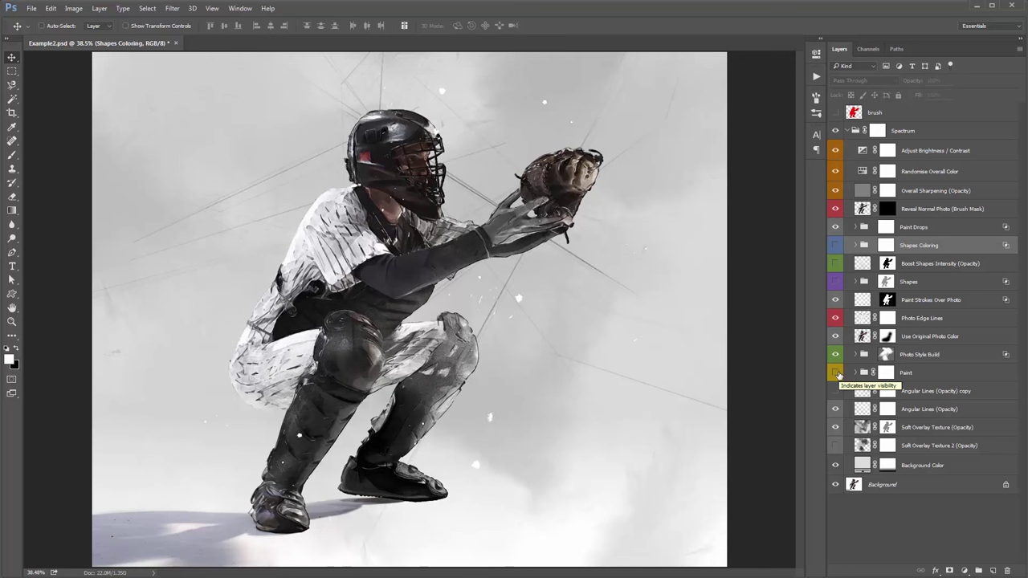
click(836, 411)
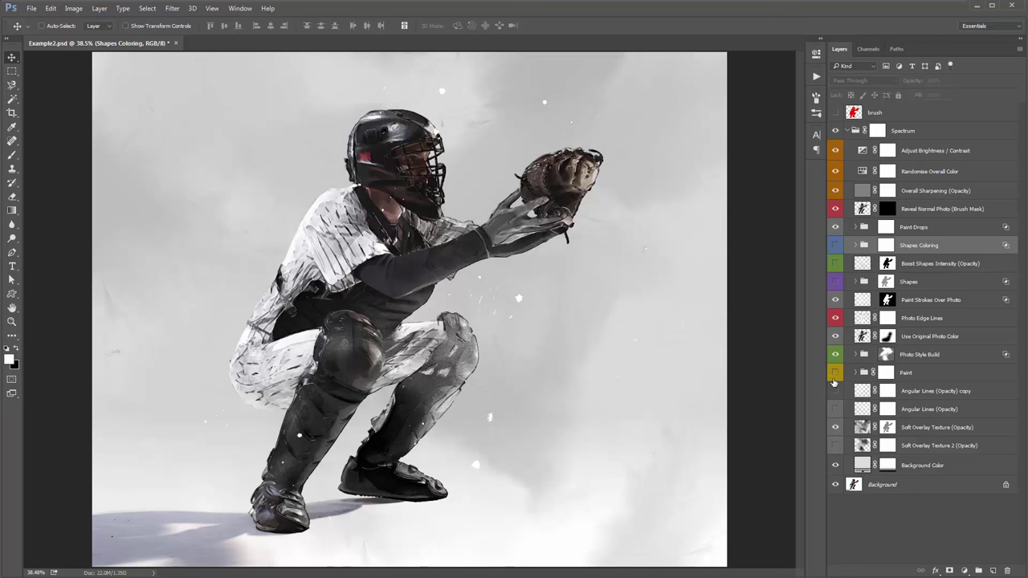
click(844, 229)
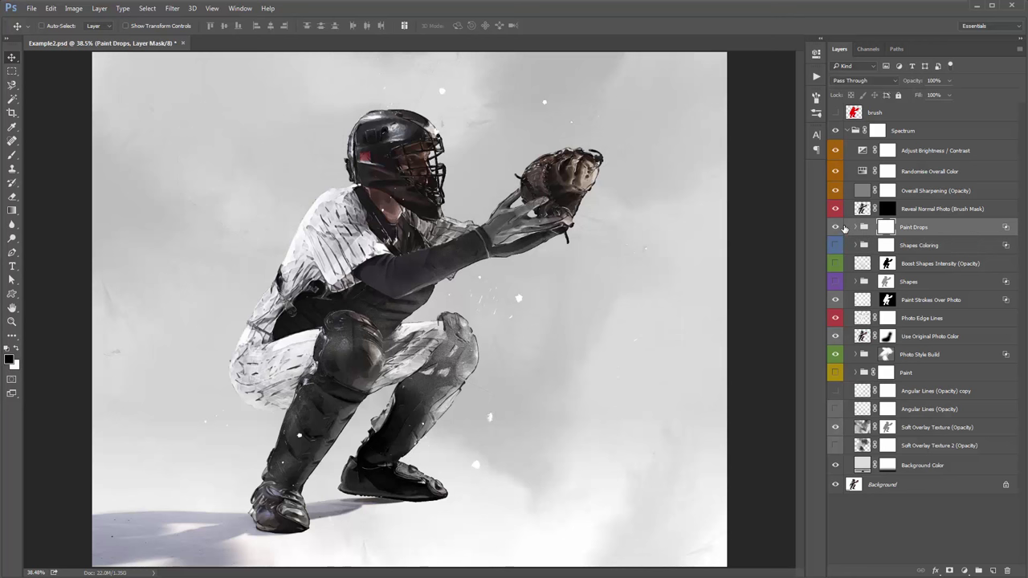
click(836, 228)
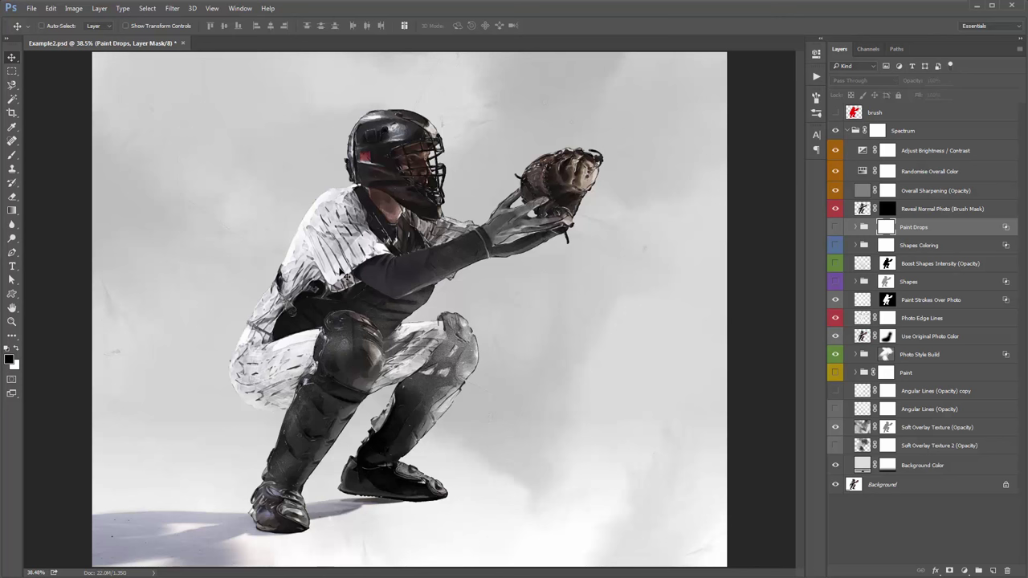
click(836, 466)
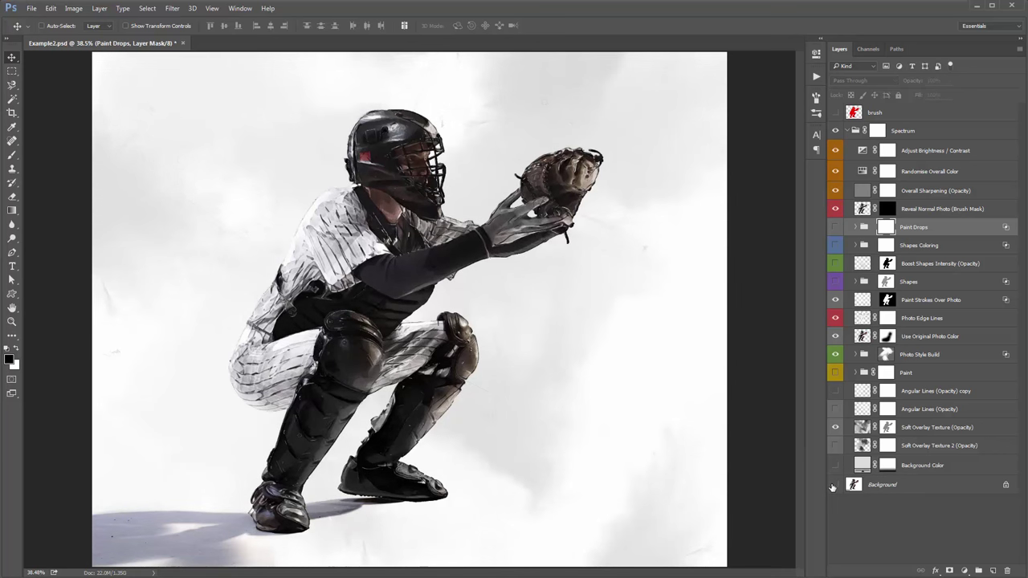
click(834, 485)
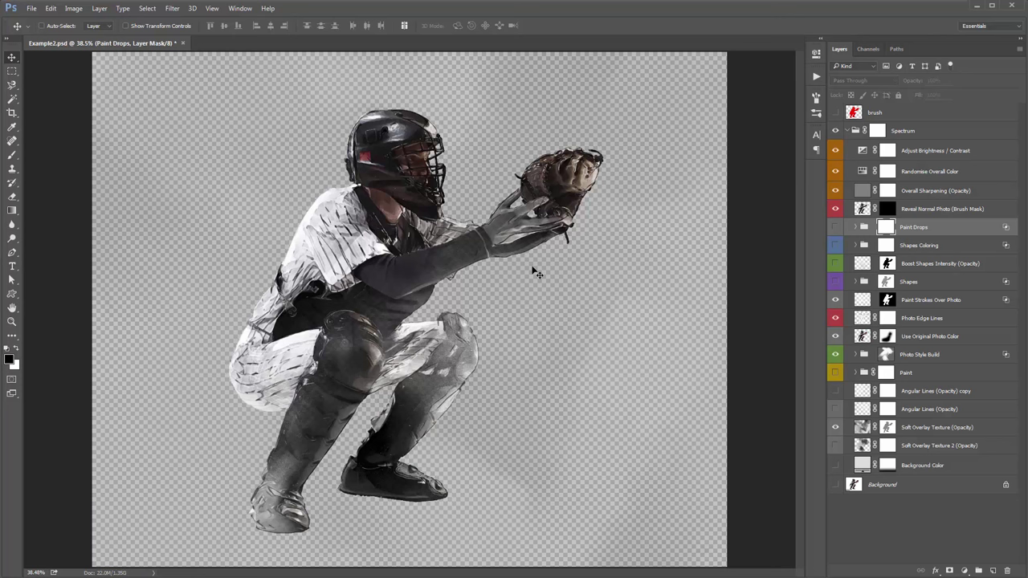
click(920, 193)
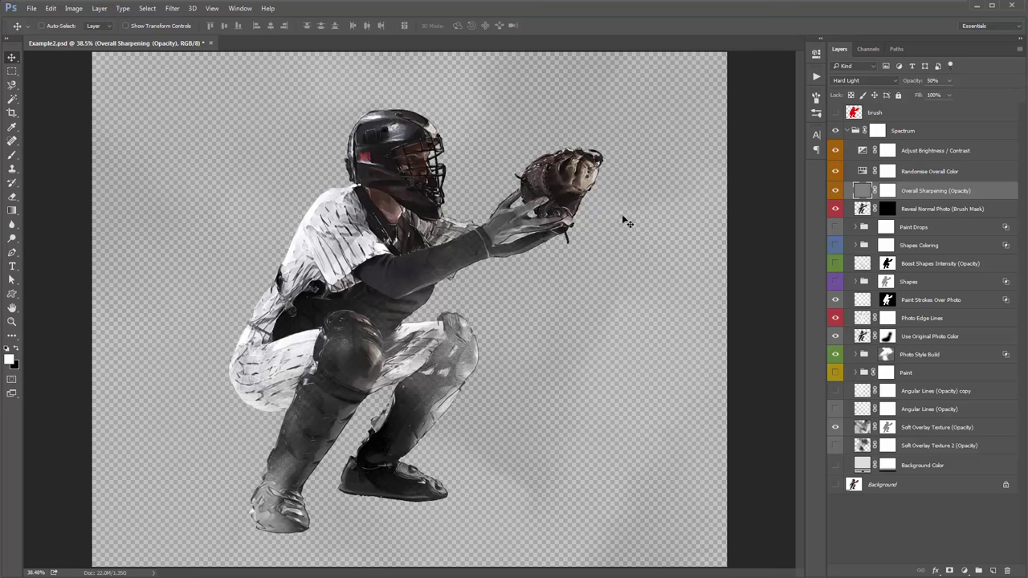
click(837, 191)
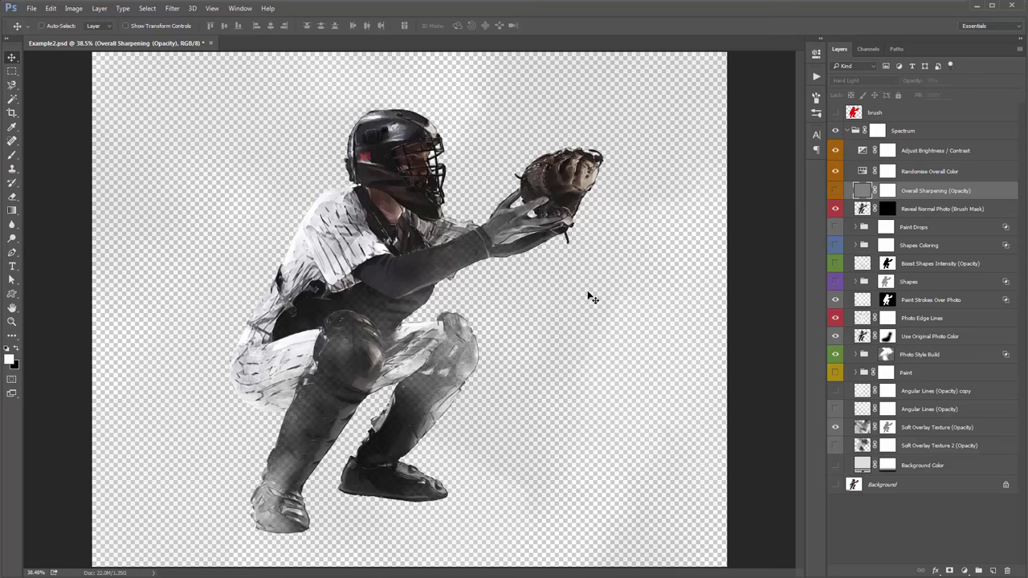
click(836, 190)
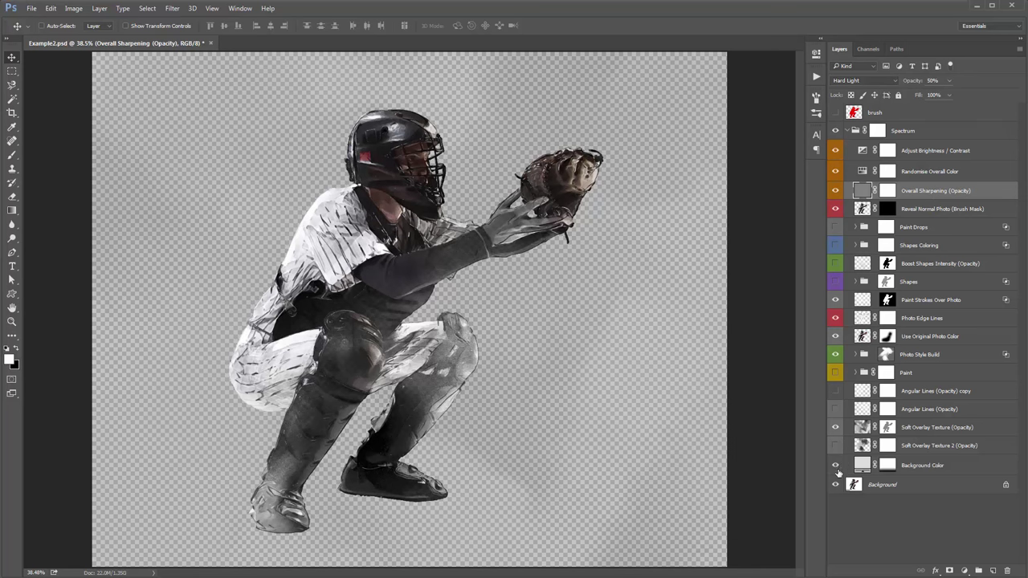
- Show Background Color, both Angular Lines layers, Paint, Shapes Coloring and Paint Drops, then target the Reveal Normal Photo mask
click(835, 466)
click(836, 409)
click(835, 390)
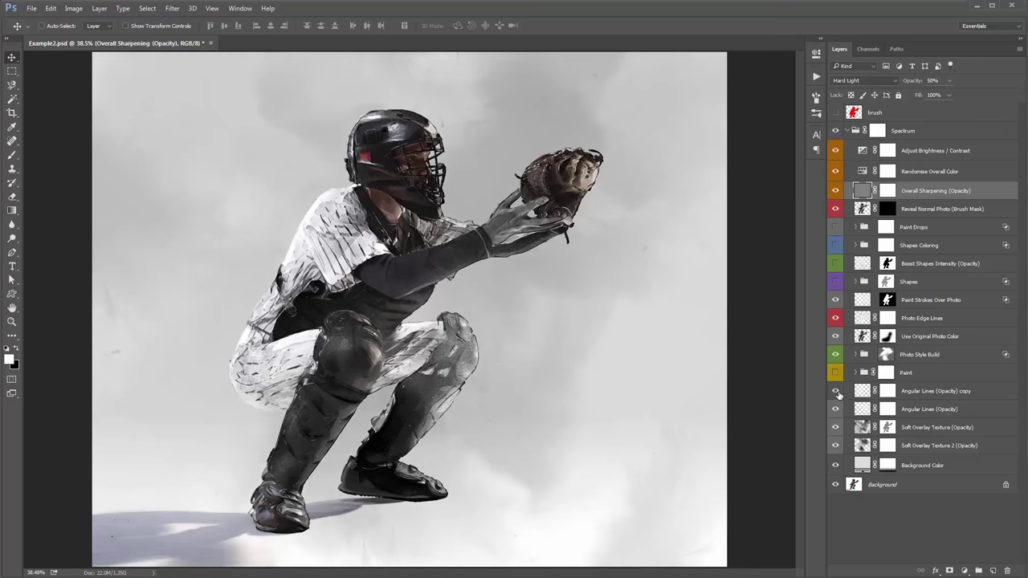
click(836, 372)
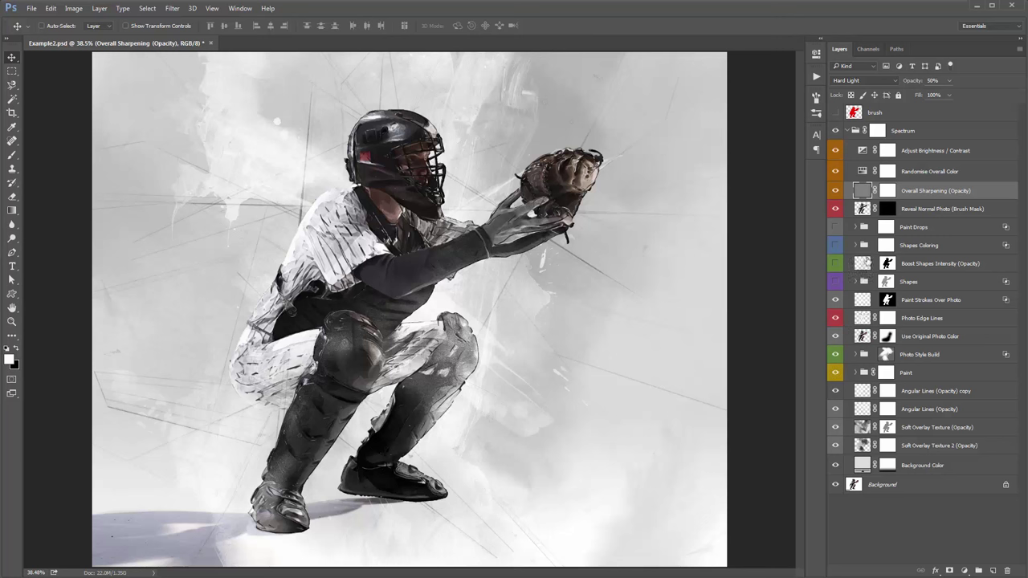
click(836, 245)
click(837, 226)
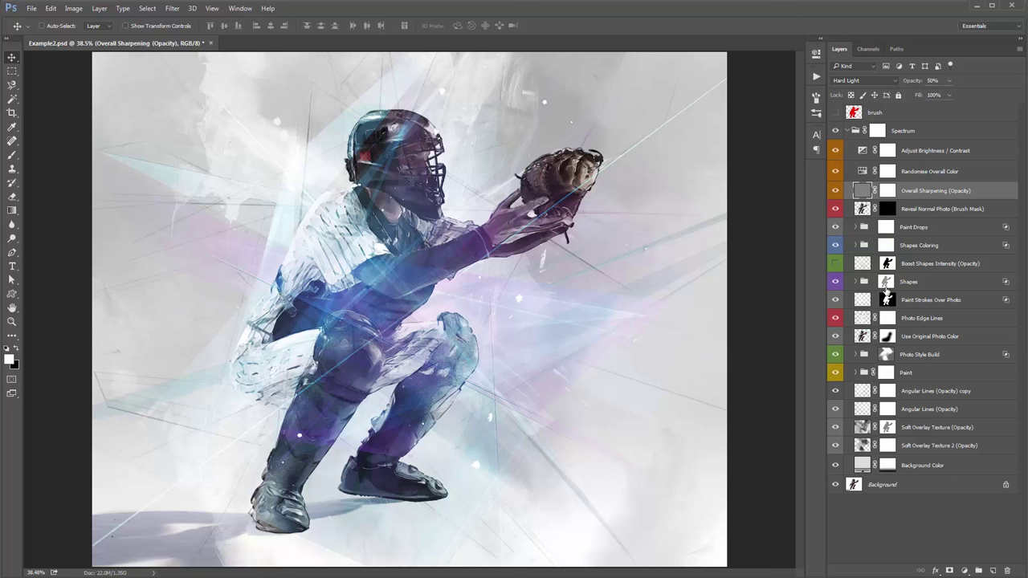
click(887, 210)
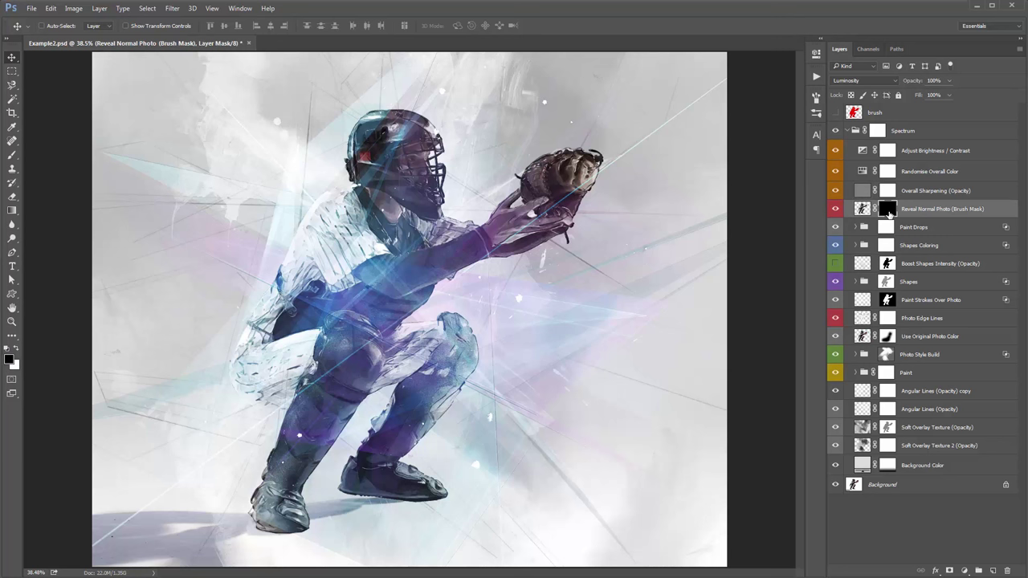
- Paint white over the helmet on the Reveal Normal Photo mask with a 600 brush, then set opacity to 61%
key(b)
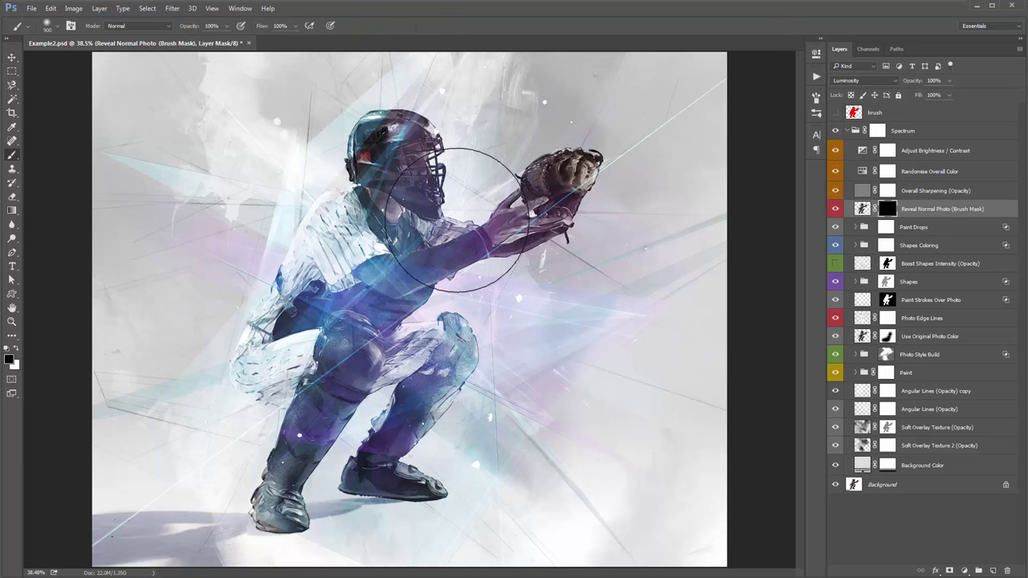
key(x)
key(bracketleft)
key(bracketleft)
key(bracketleft)
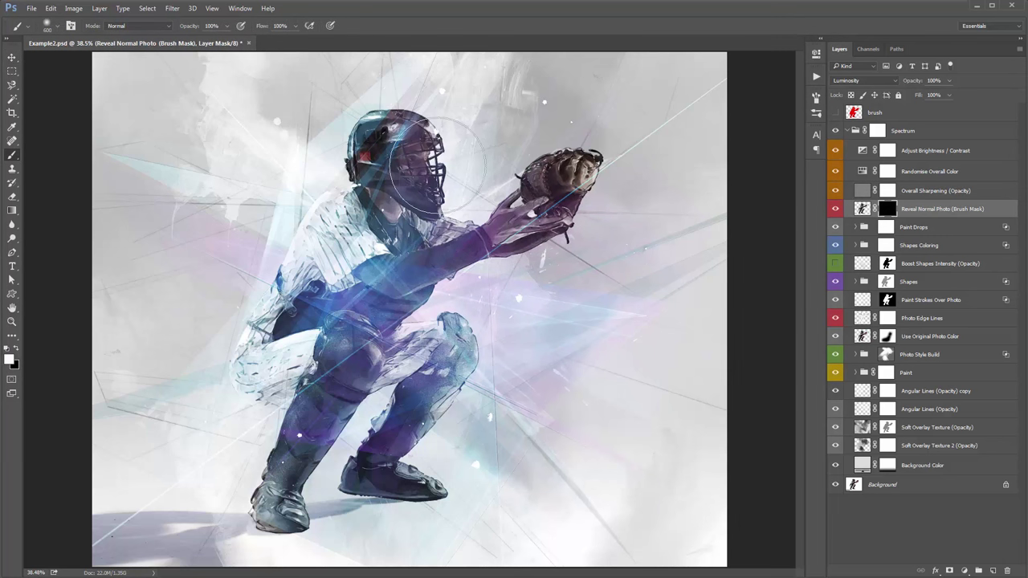
mouse_move(438, 163)
mouse_down()
mouse_move(418, 173)
mouse_move(450, 168)
mouse_move(448, 149)
mouse_move(435, 174)
mouse_up()
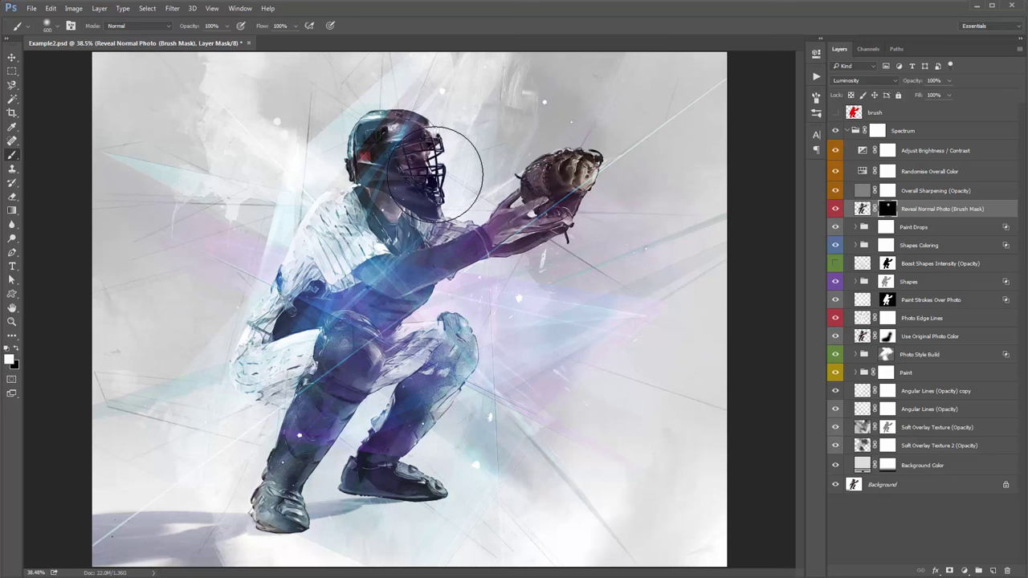
key(v)
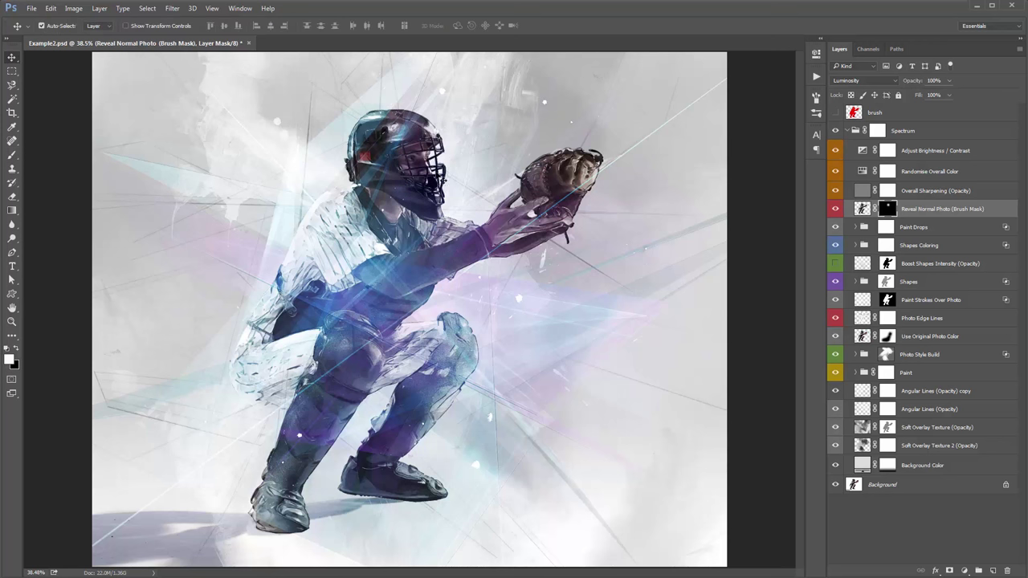
key(ctrl+z)
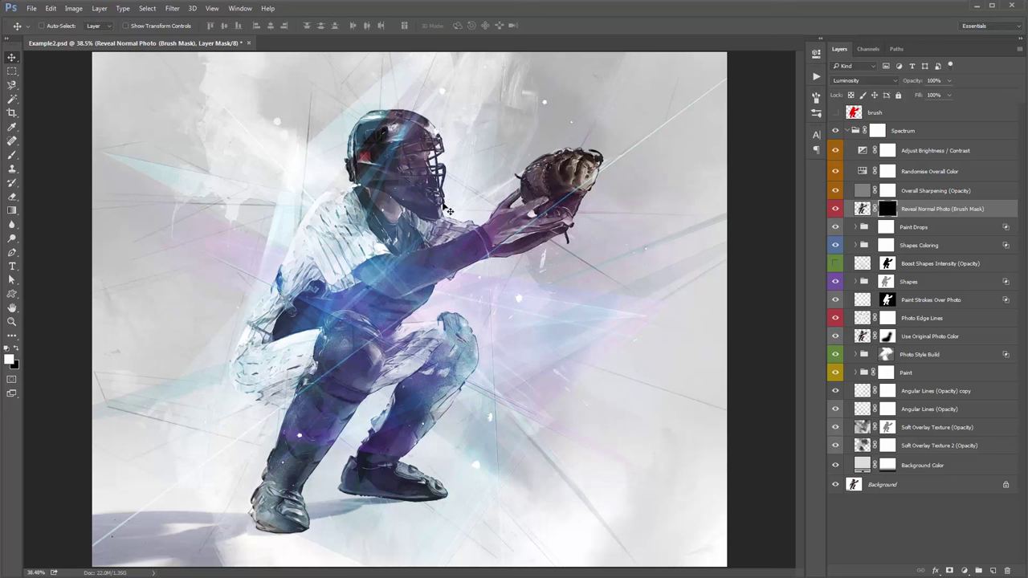
key(ctrl+z)
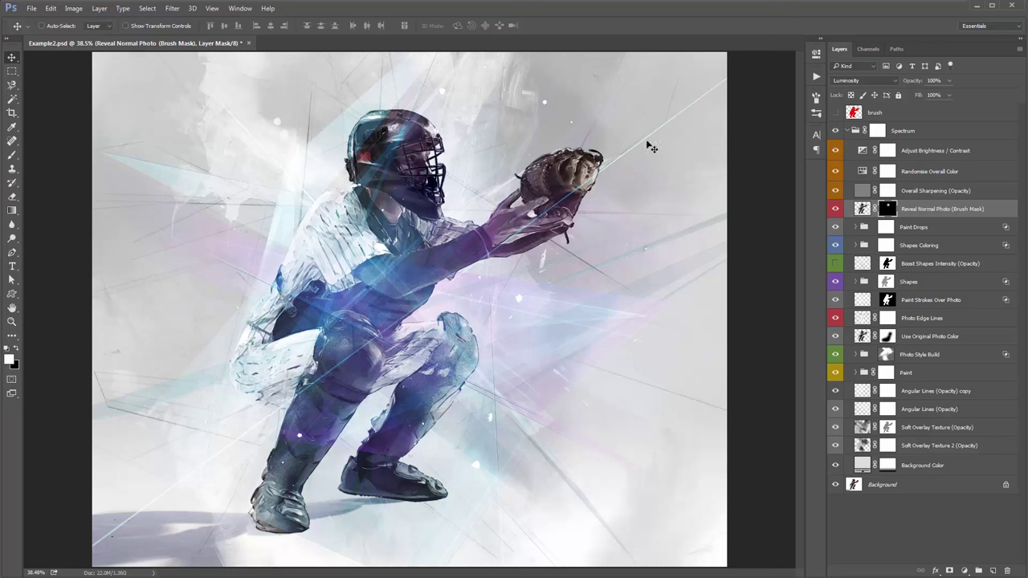
key(5)
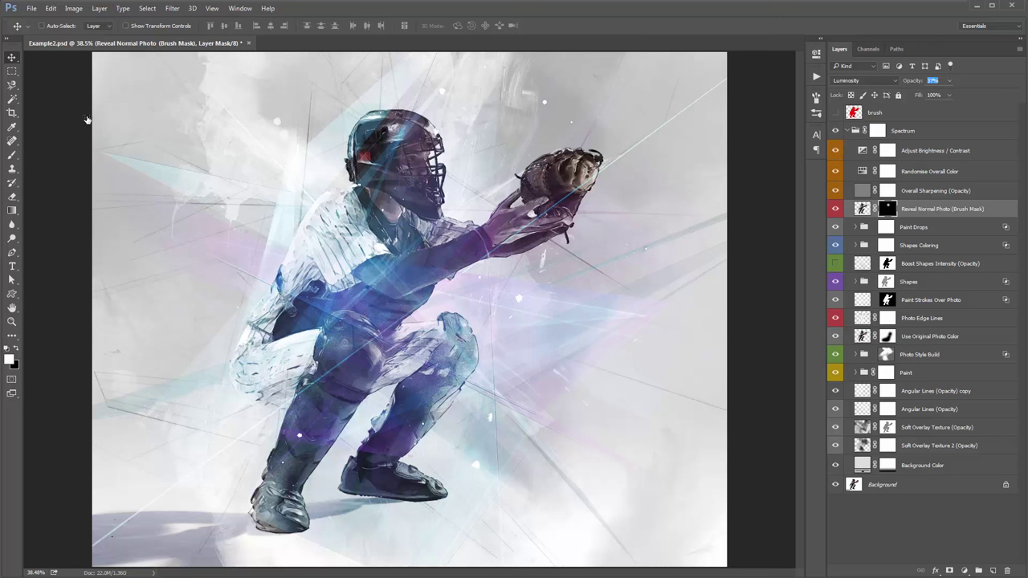
key(8)
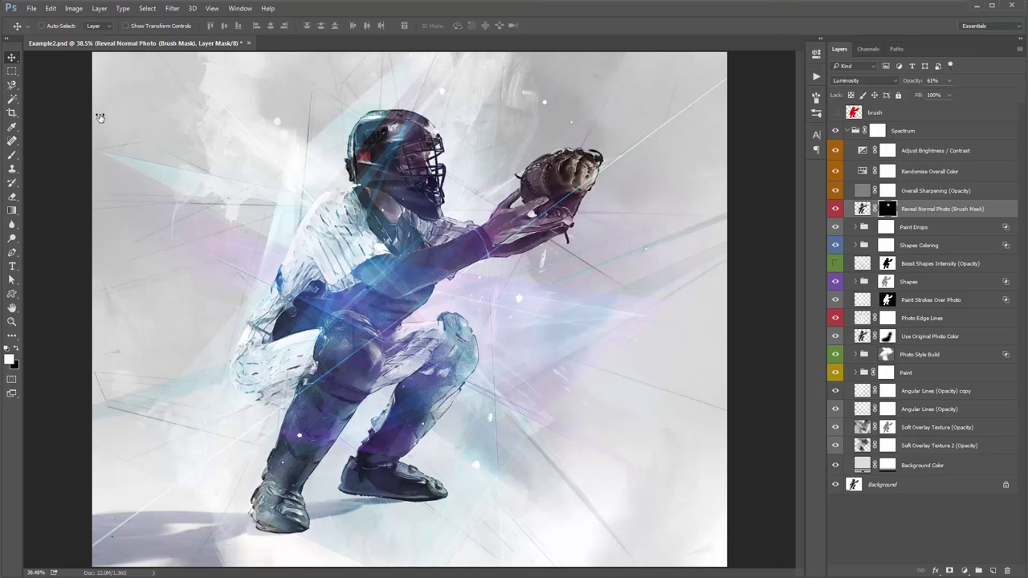
- In the Actions panel, collapse Spectrum and select the Smooth Design (CS6+ only) action
click(817, 78)
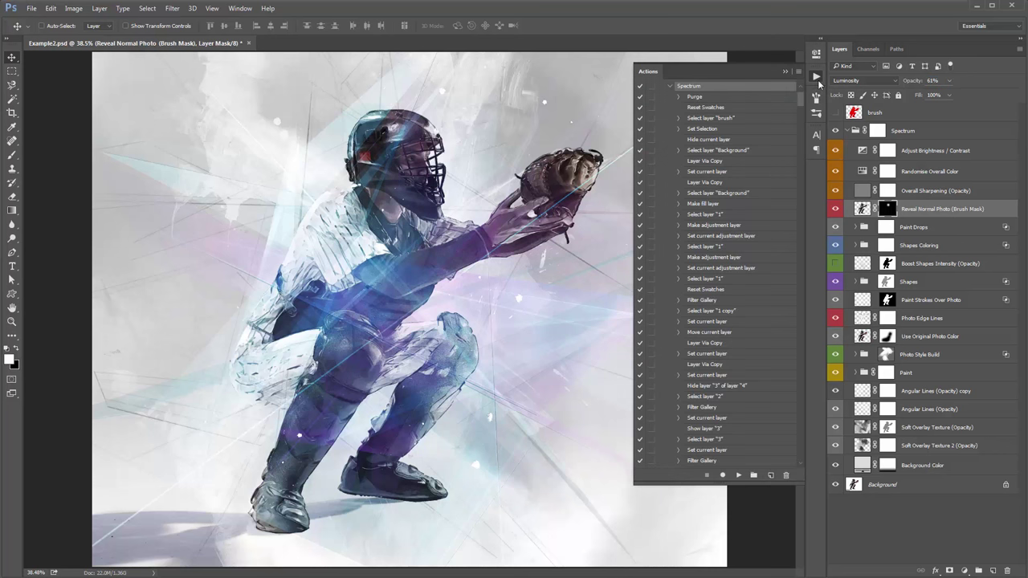
click(671, 86)
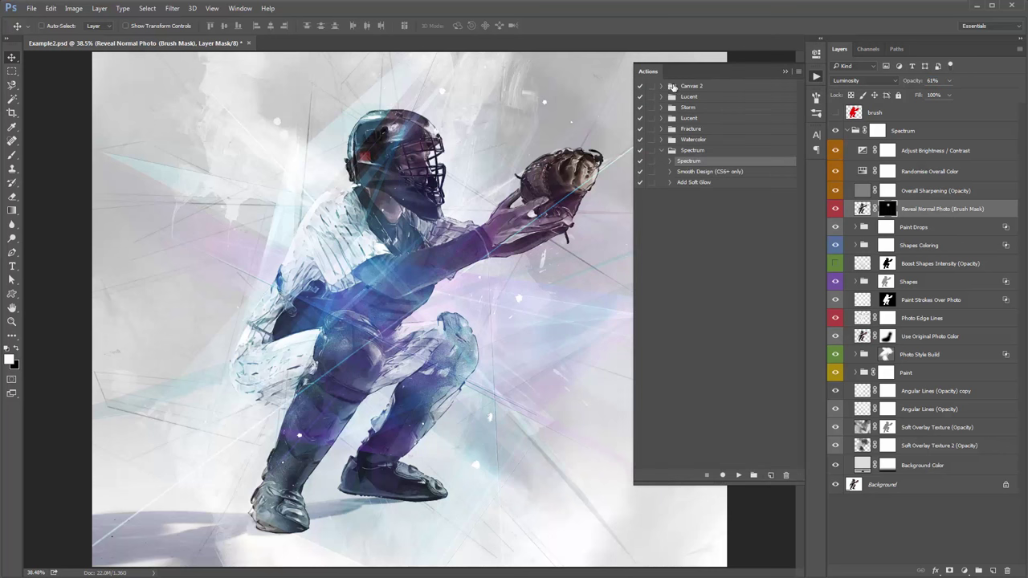
click(684, 172)
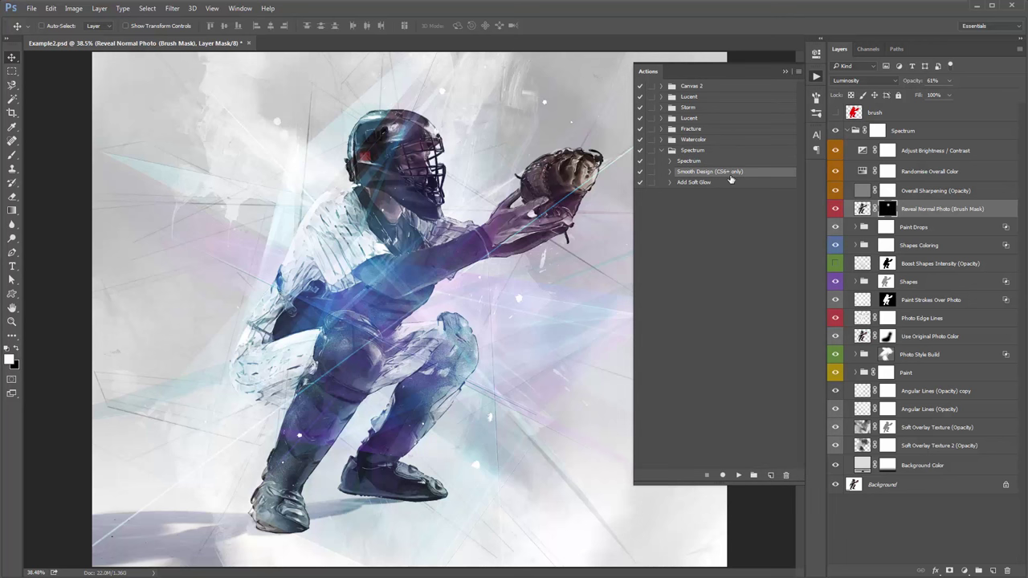
click(670, 174)
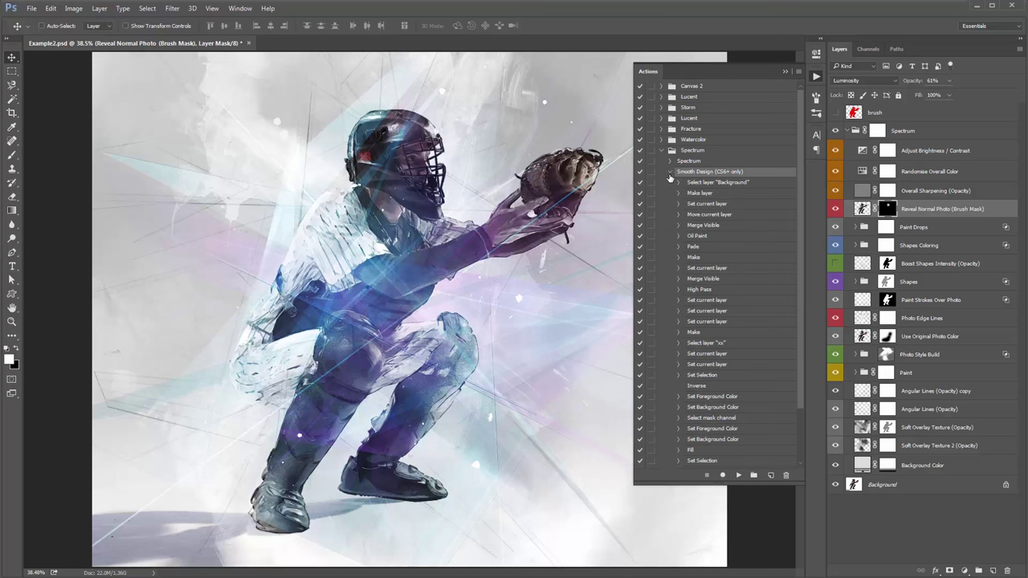
click(670, 174)
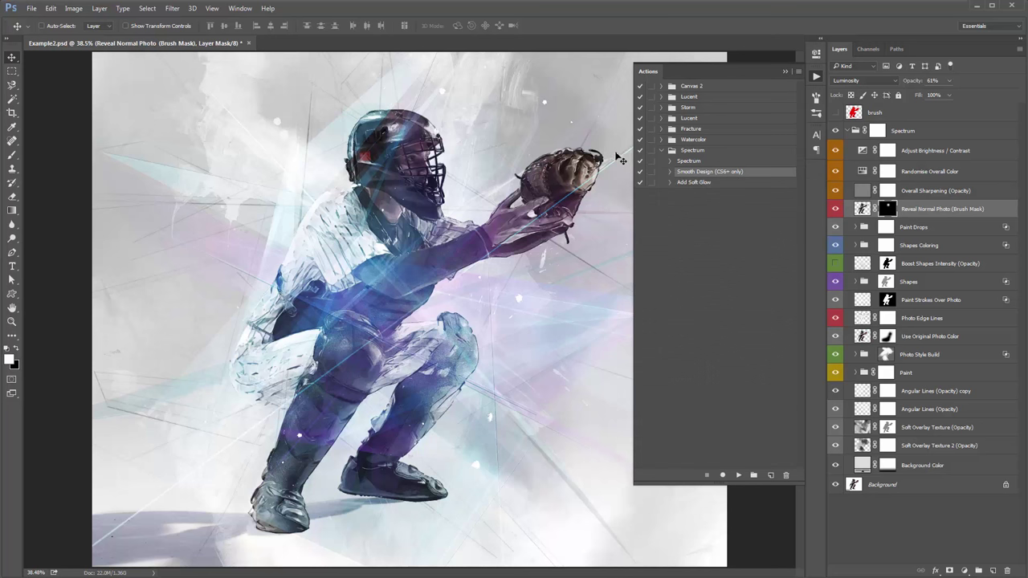
- Check the Filter menu without applying anything, then expand Smooth Design's recorded steps
click(171, 9)
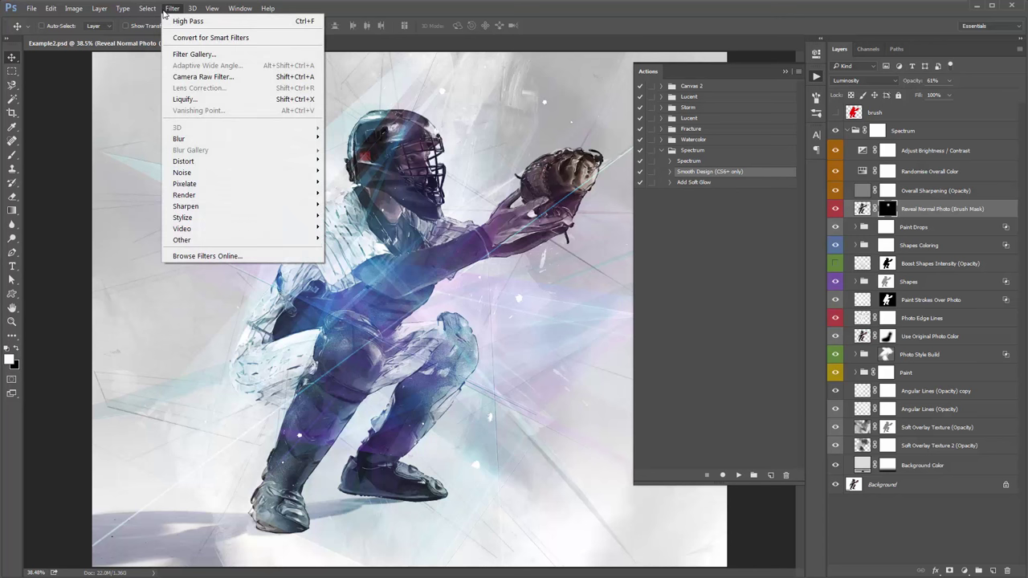
mouse_move(215, 217)
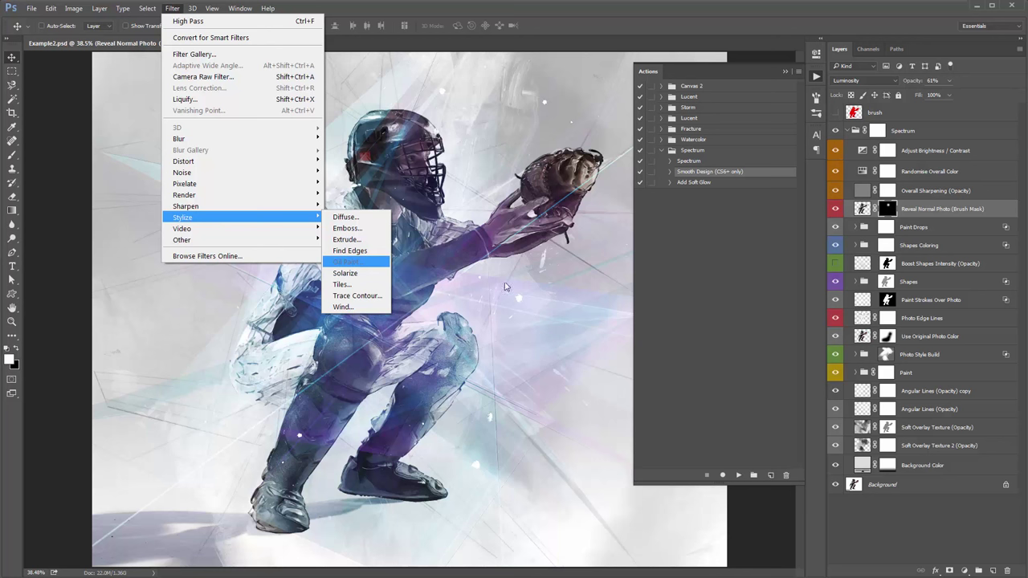
click(746, 177)
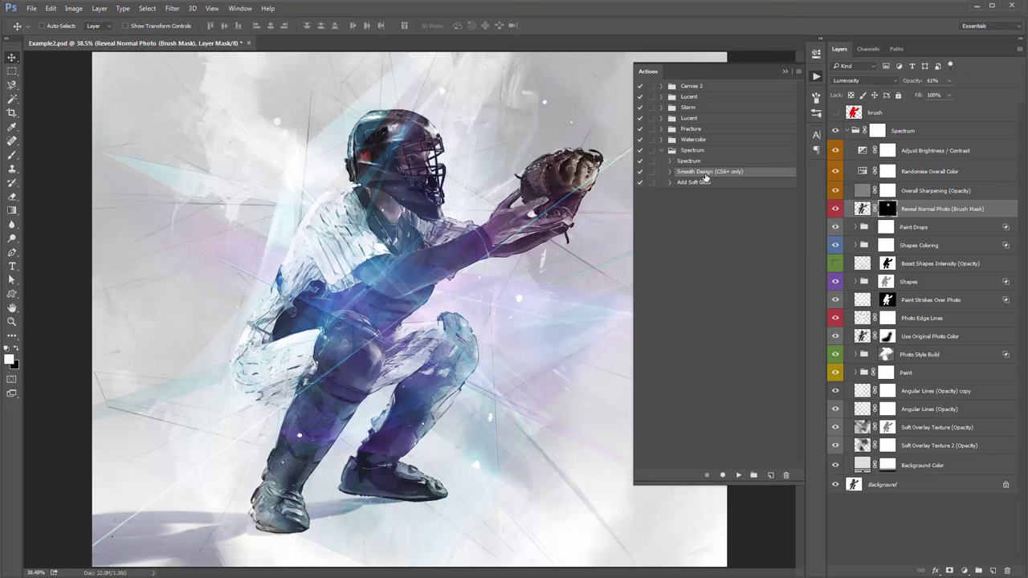
click(671, 172)
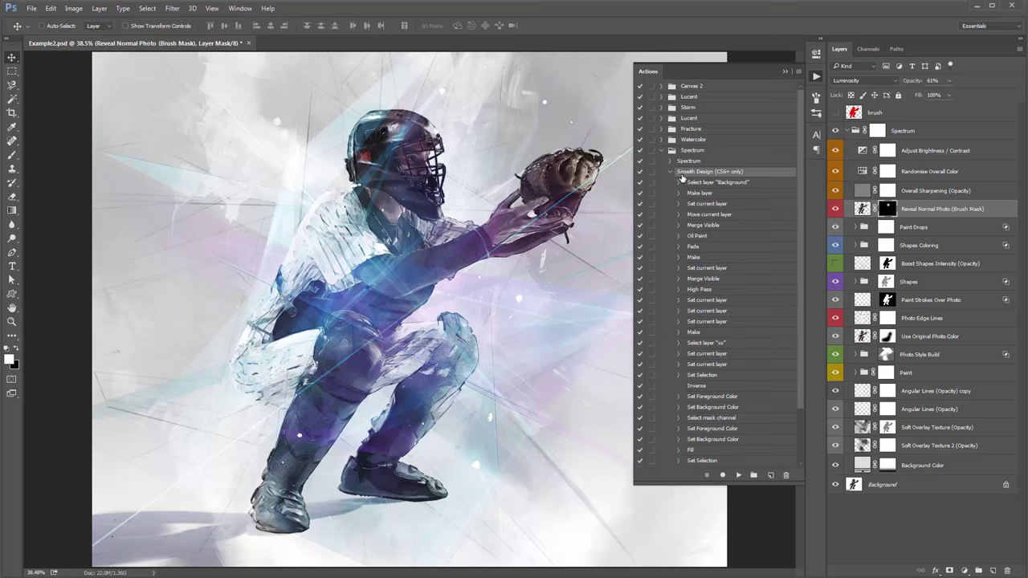
- Run the Smooth Design action and inspect the new Smoothed Design and Add Sharpening (Opacity) layers
click(670, 172)
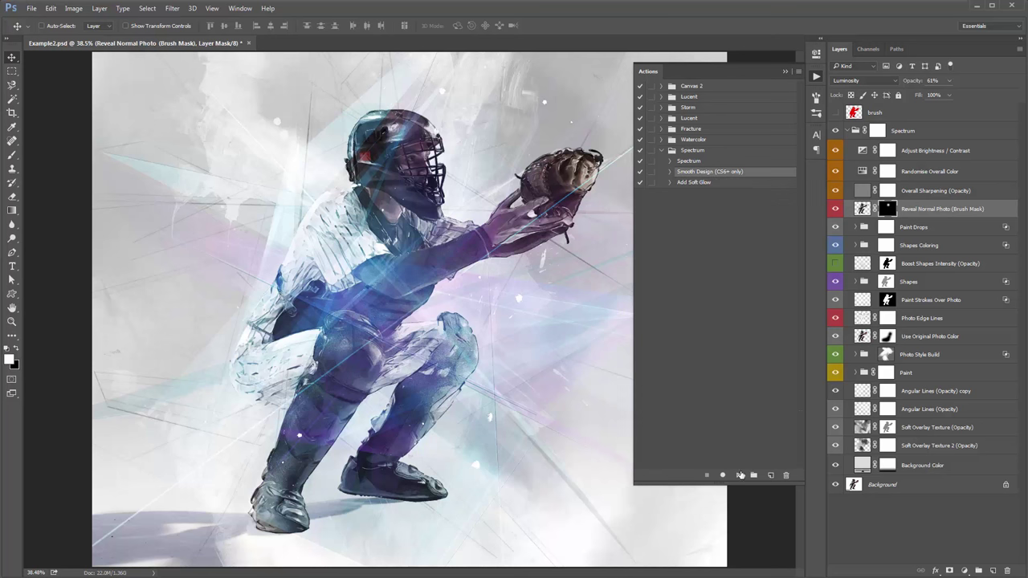
click(739, 474)
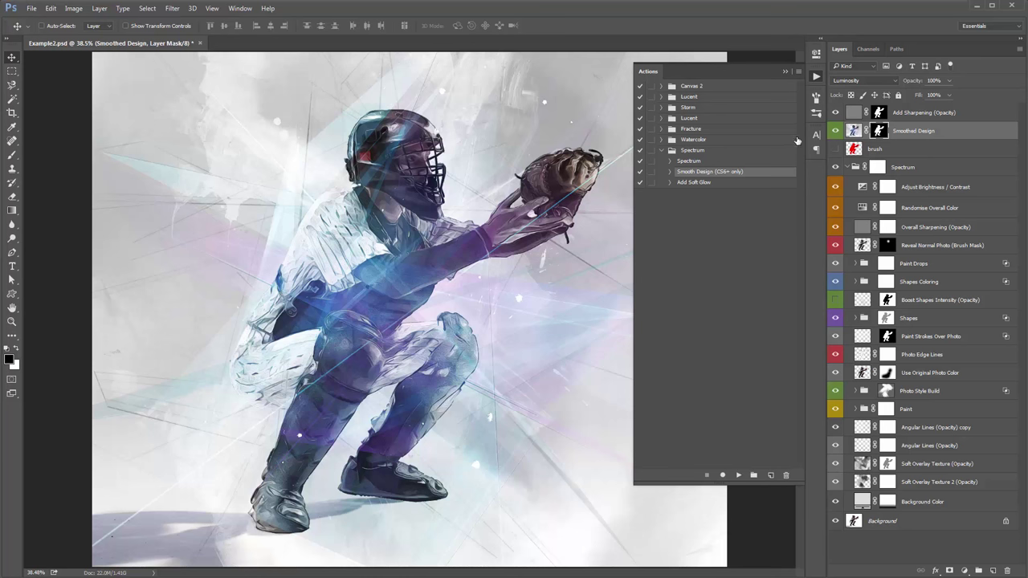
click(846, 167)
click(912, 117)
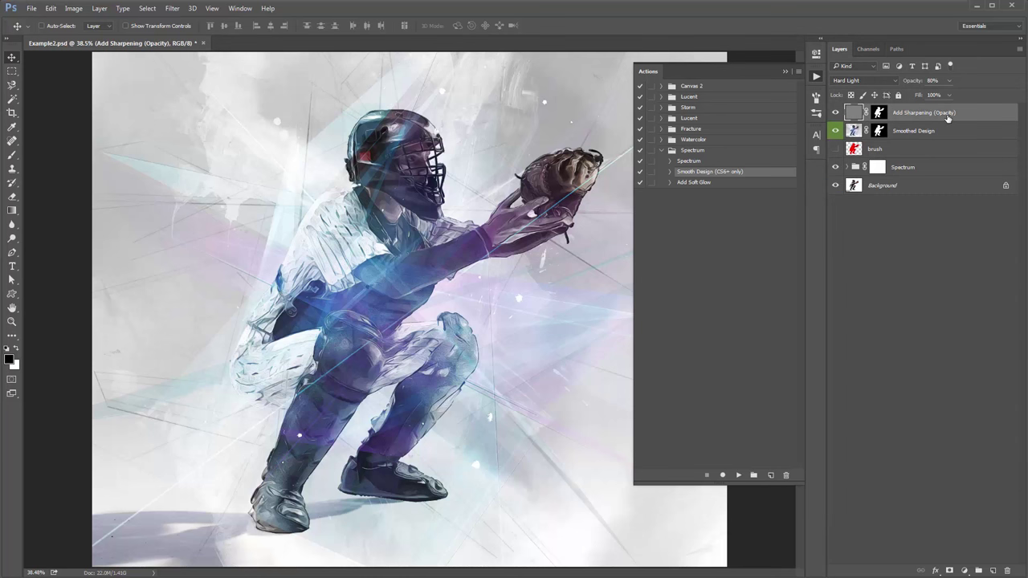
click(924, 131)
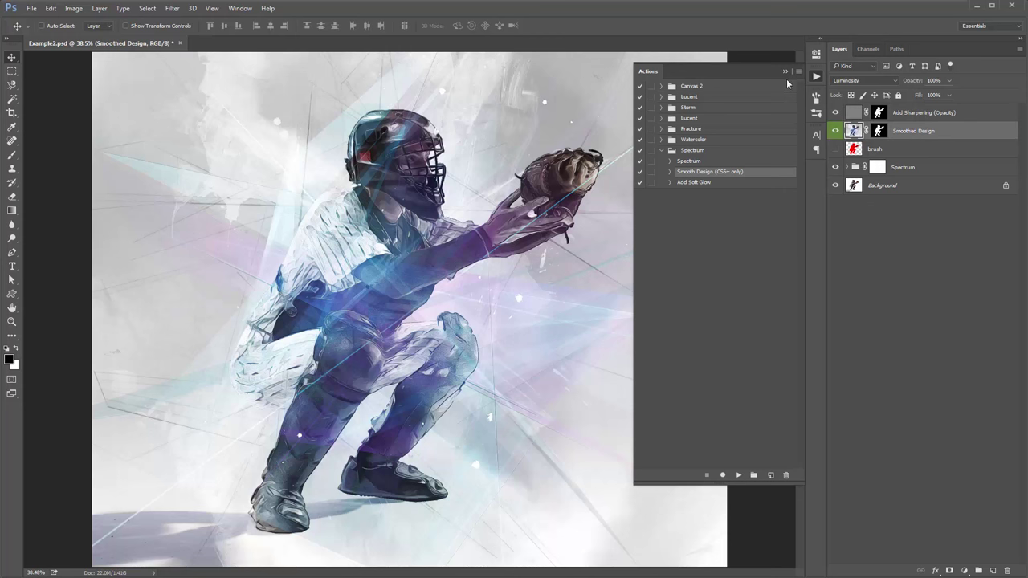
click(786, 71)
key(z)
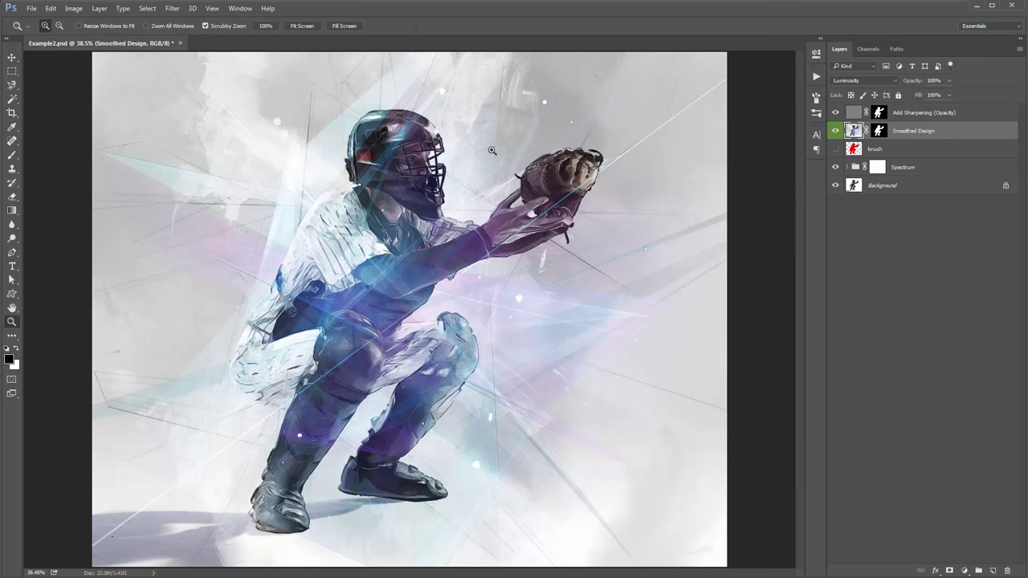
click(487, 148)
key(v)
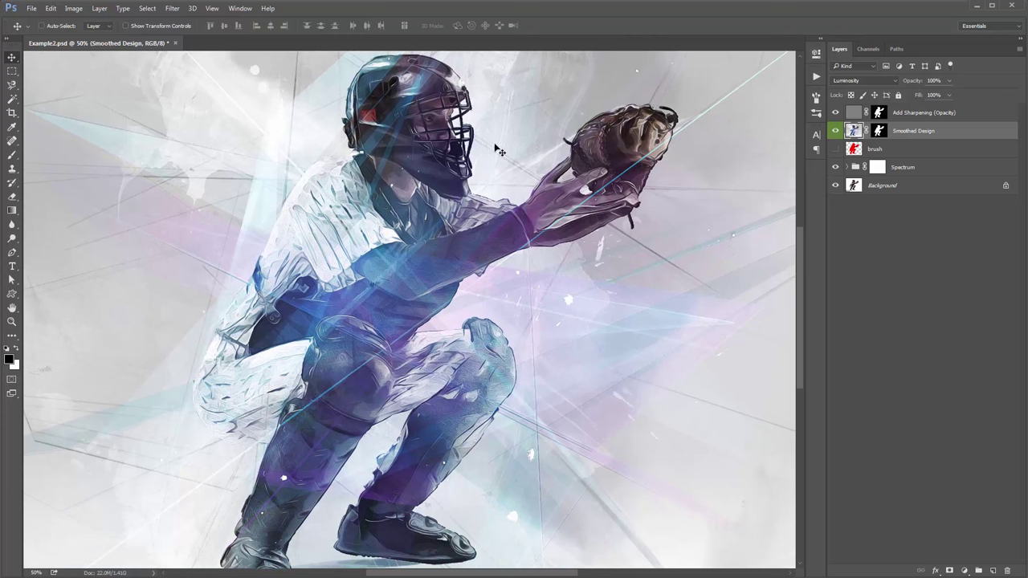
scroll(368, 289, up, 3)
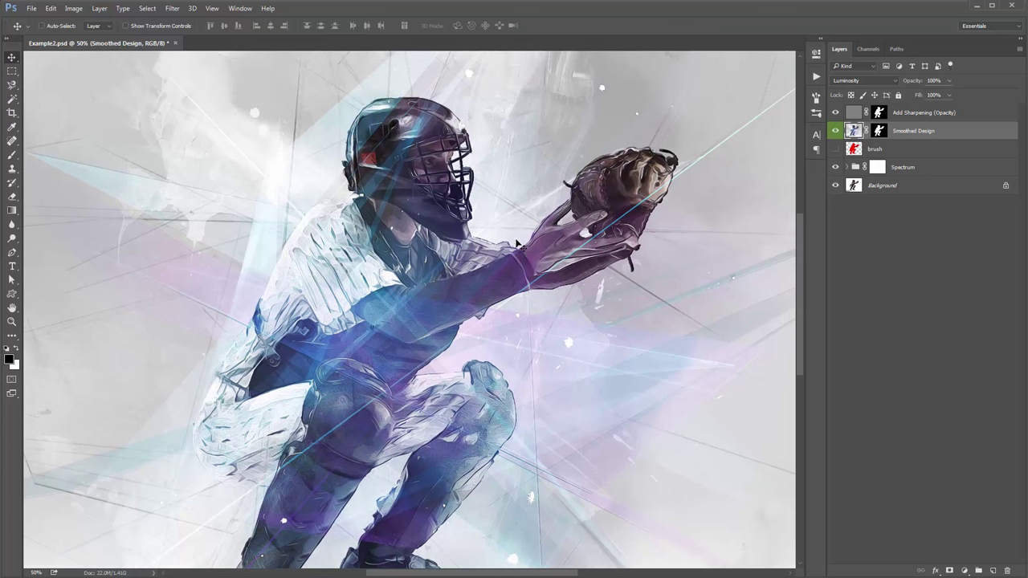
scroll(627, 136, up, 1)
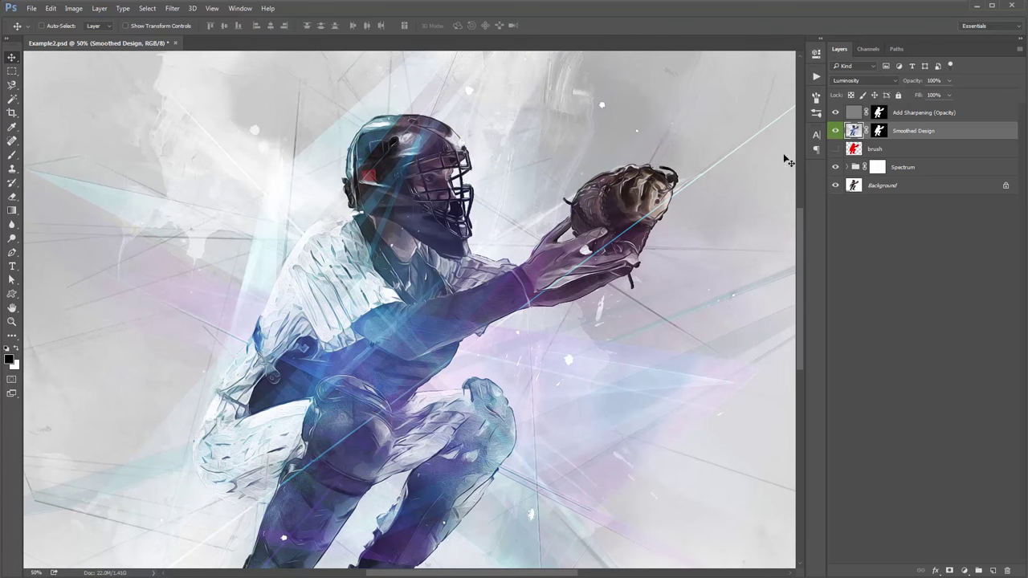
click(836, 112)
click(836, 132)
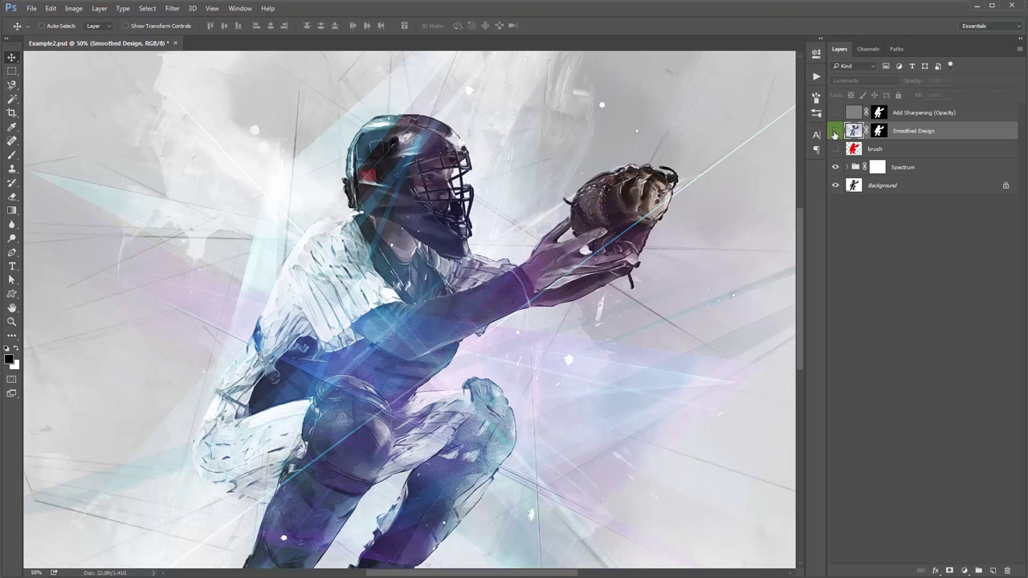
click(835, 131)
click(835, 131)
click(835, 131)
click(835, 132)
click(835, 132)
click(834, 132)
click(835, 132)
click(834, 132)
click(835, 132)
click(835, 132)
click(835, 131)
click(835, 132)
click(835, 131)
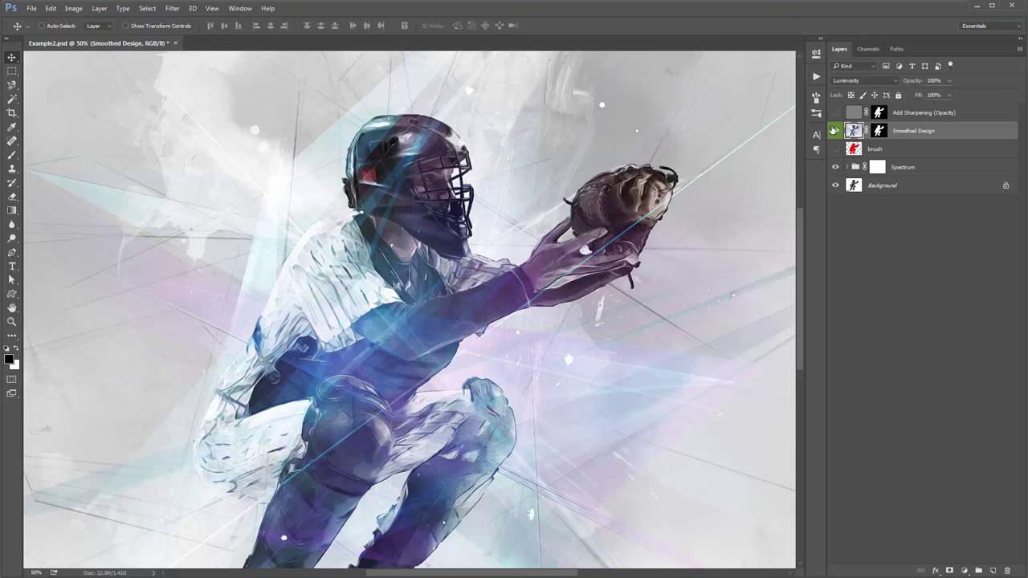
click(834, 131)
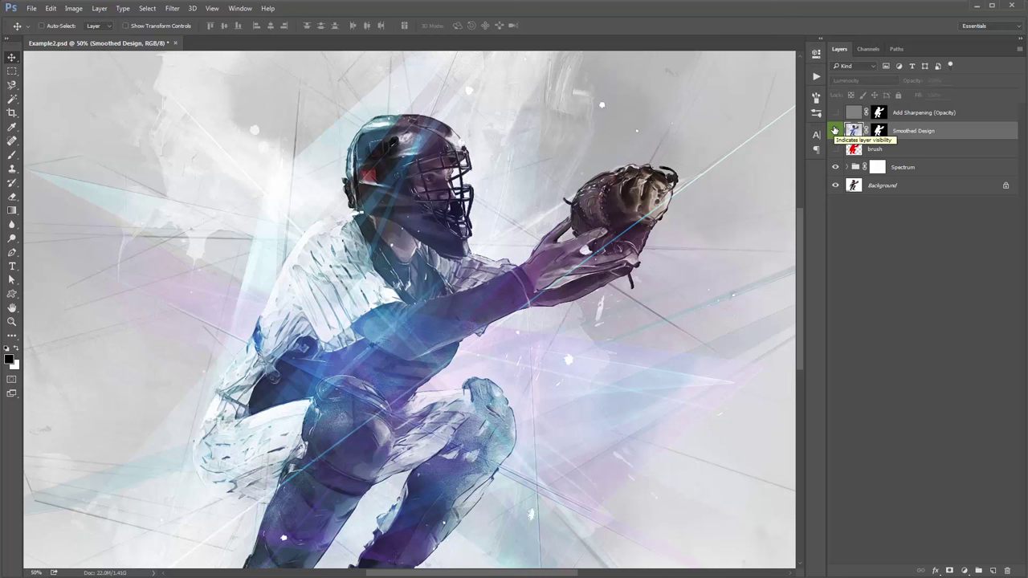
click(834, 131)
click(835, 131)
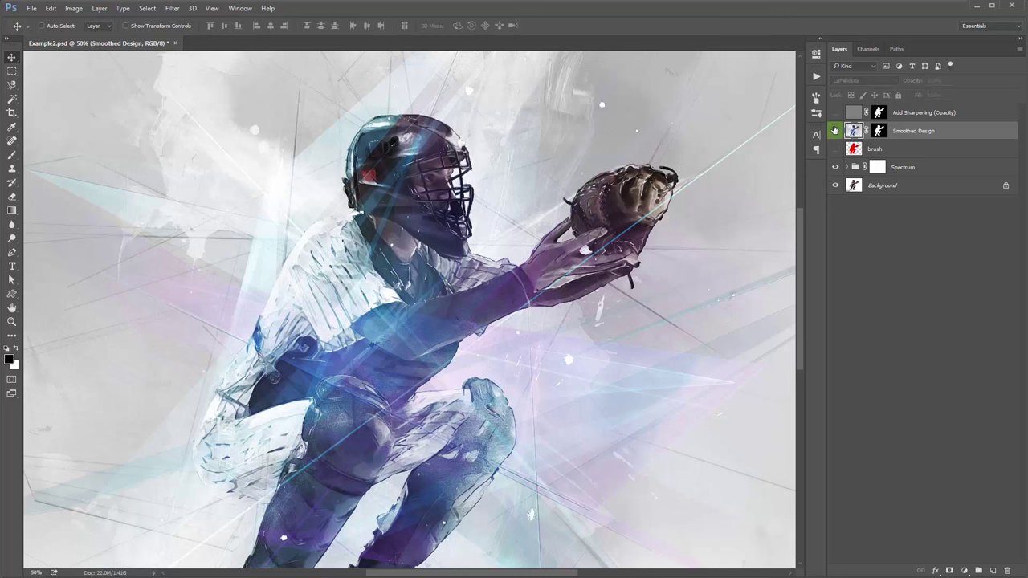
click(834, 131)
click(835, 131)
click(834, 131)
click(834, 131)
click(835, 131)
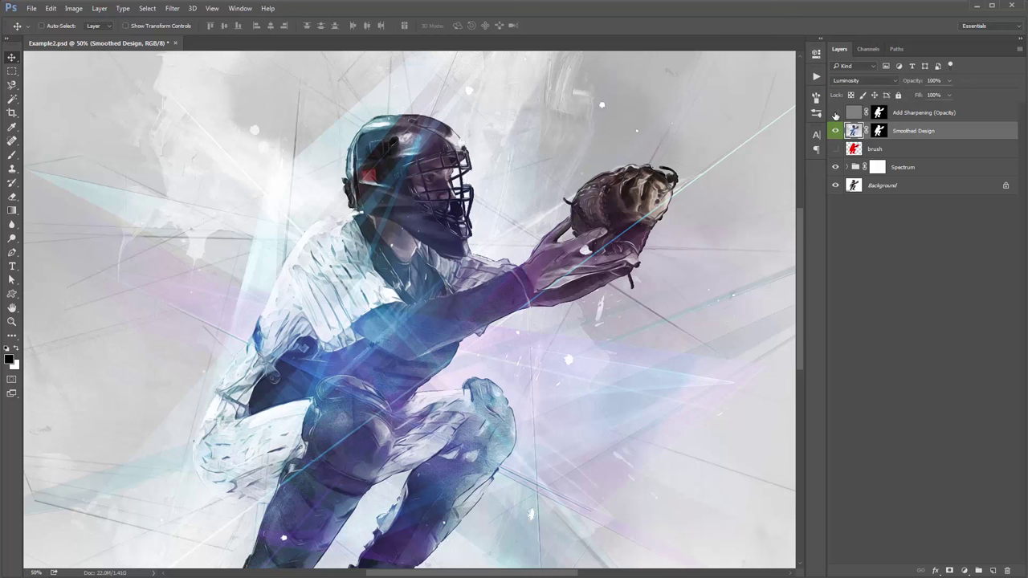
click(836, 113)
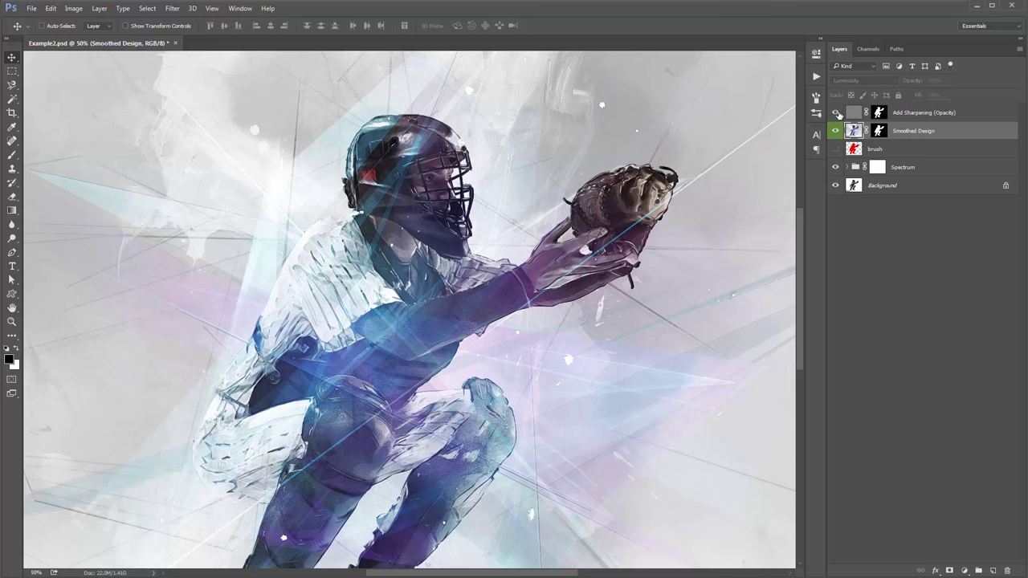
- Delete the Add Sharpening (Opacity) and Smoothed Design layers
key(ctrl+0)
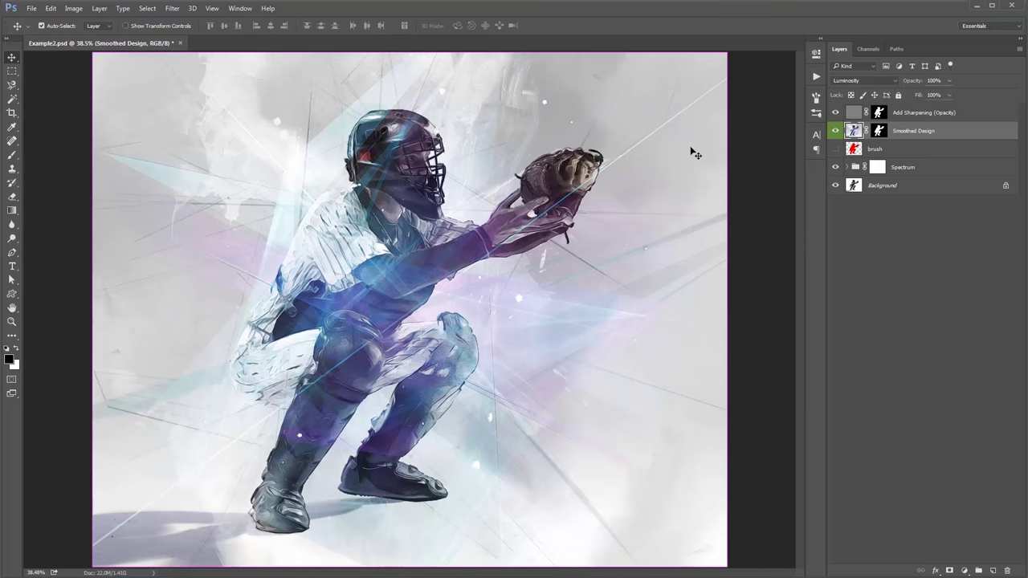
key(ctrl+minus)
key(ctrl+0)
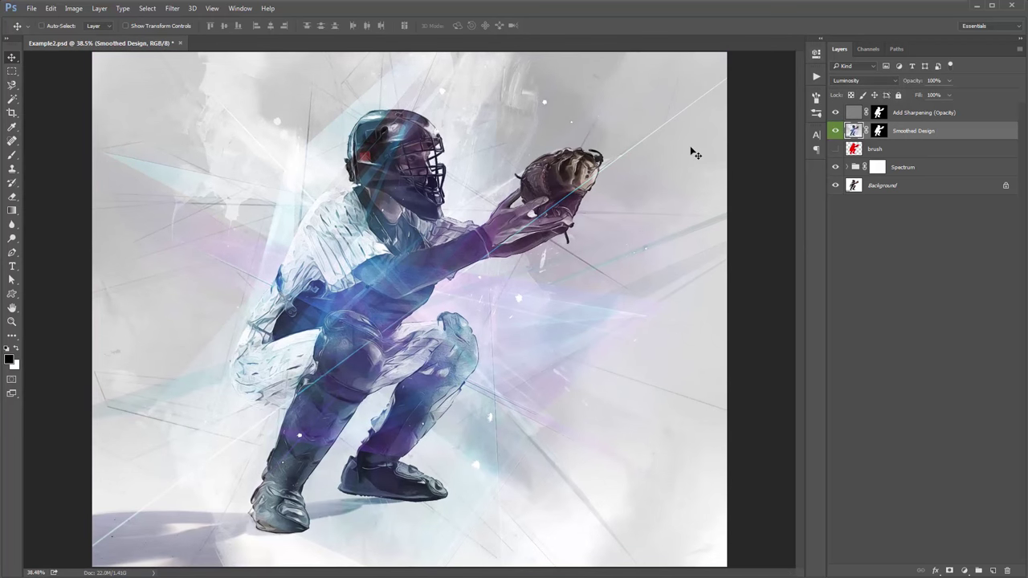
click(847, 167)
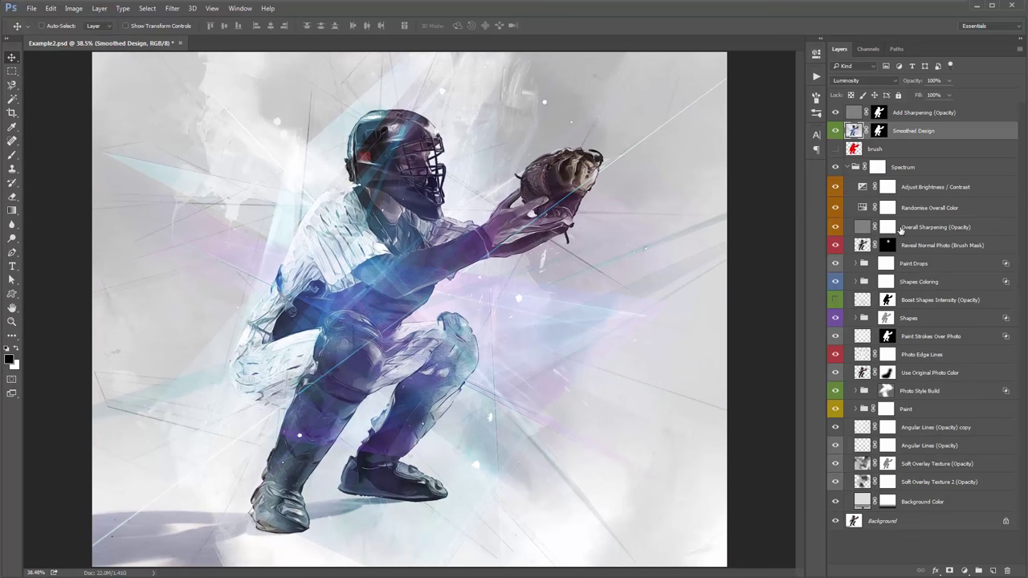
click(817, 78)
click(712, 183)
click(710, 174)
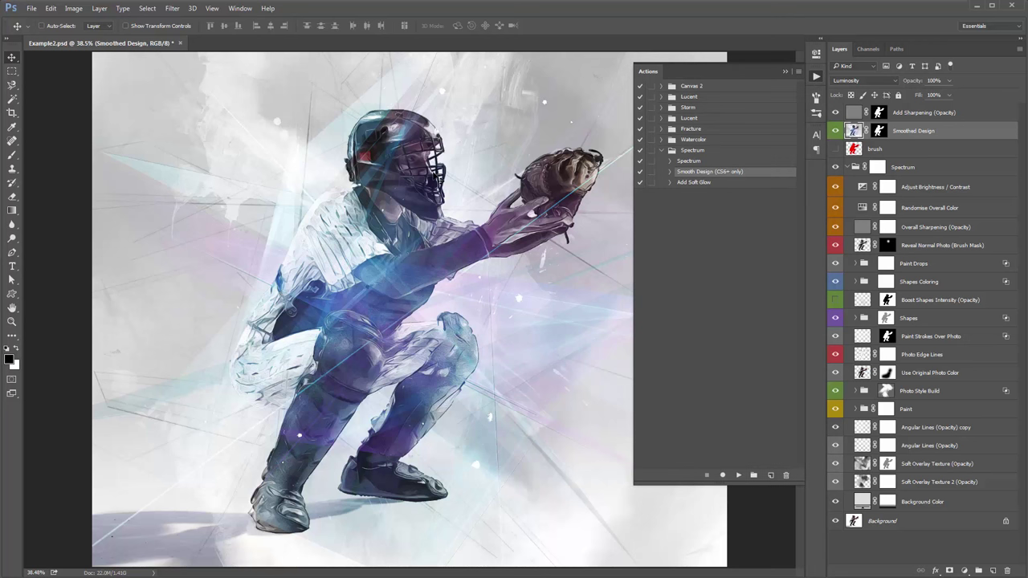
click(934, 114)
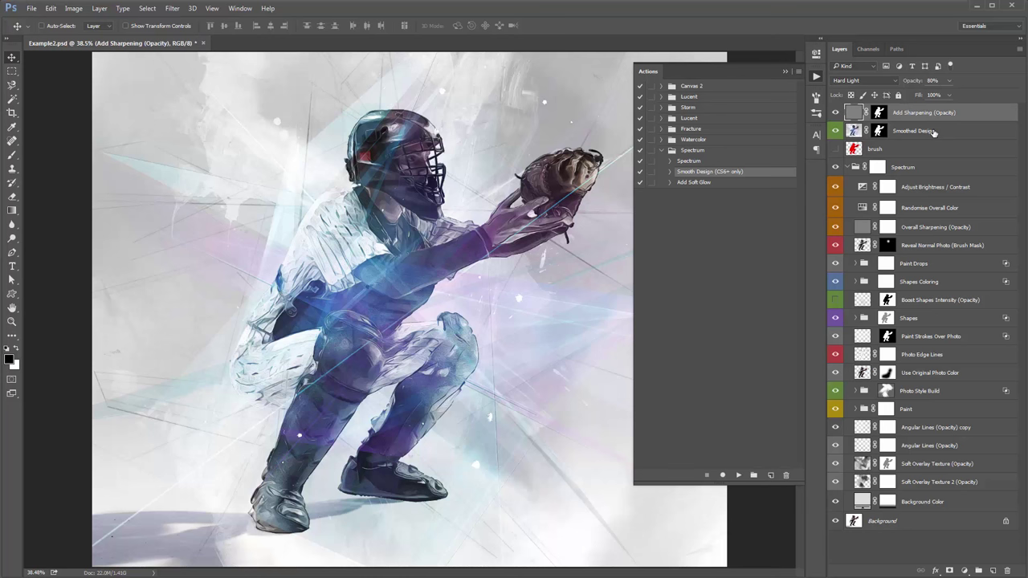
key(Delete)
key(Delete)
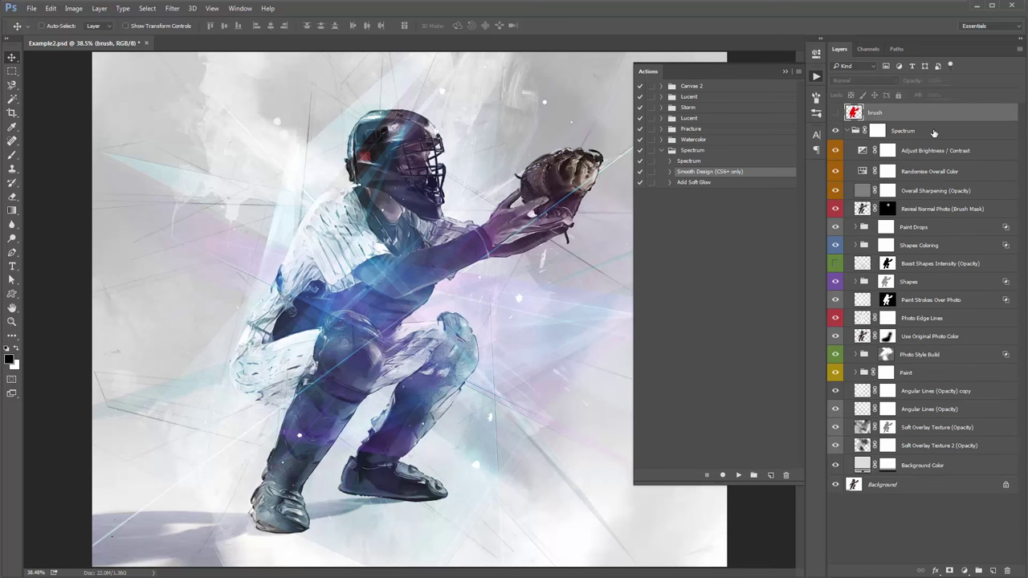
- Run the Add Soft Glow action to add an Overall Soft Glow layer at 50%
click(690, 183)
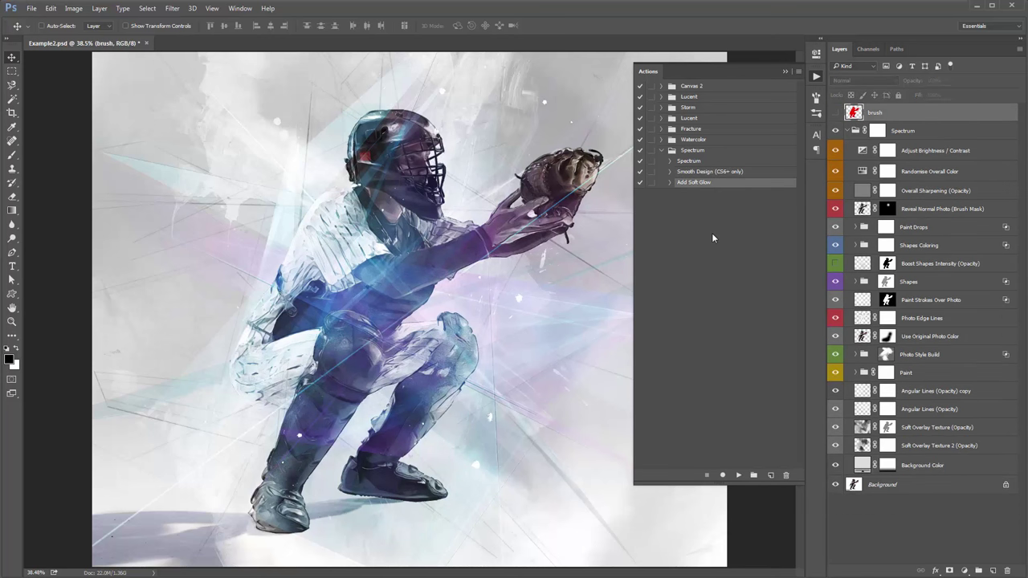
click(736, 479)
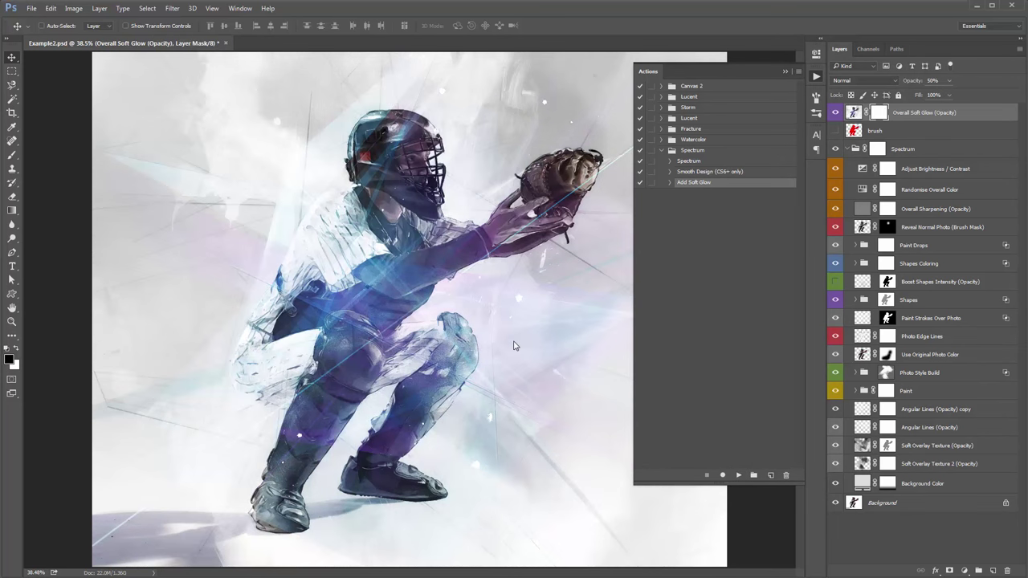
click(785, 72)
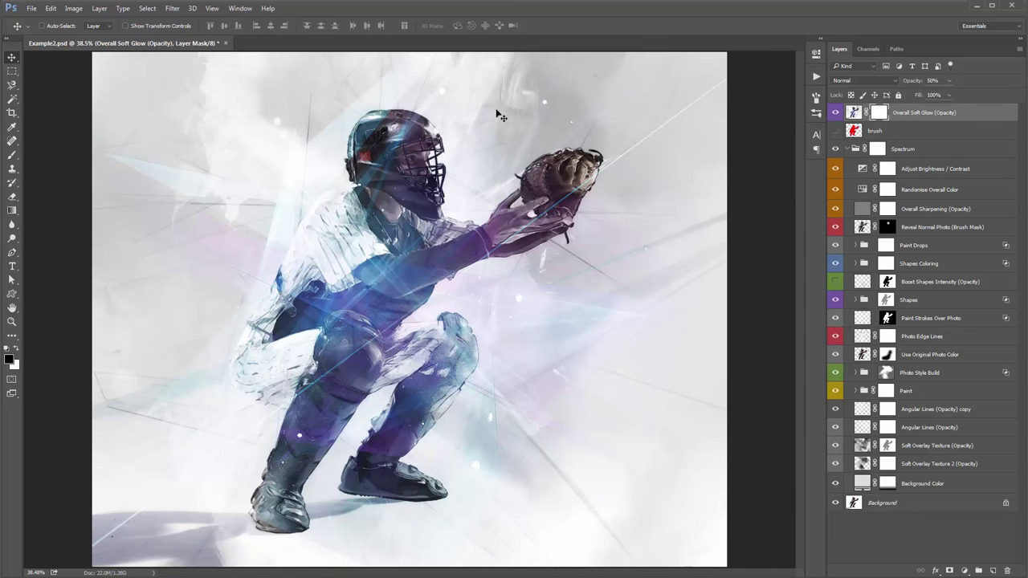
click(942, 116)
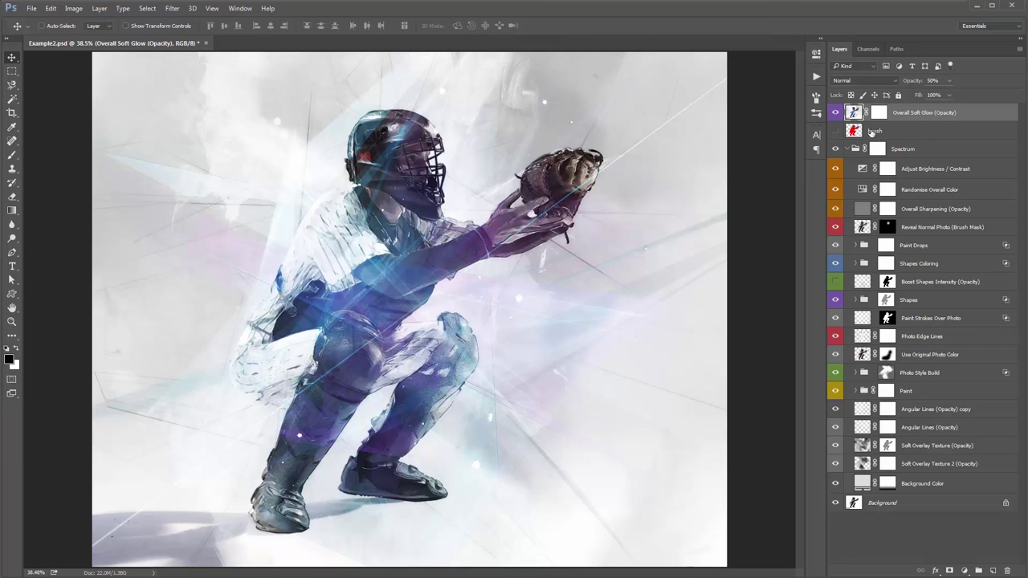
click(853, 149)
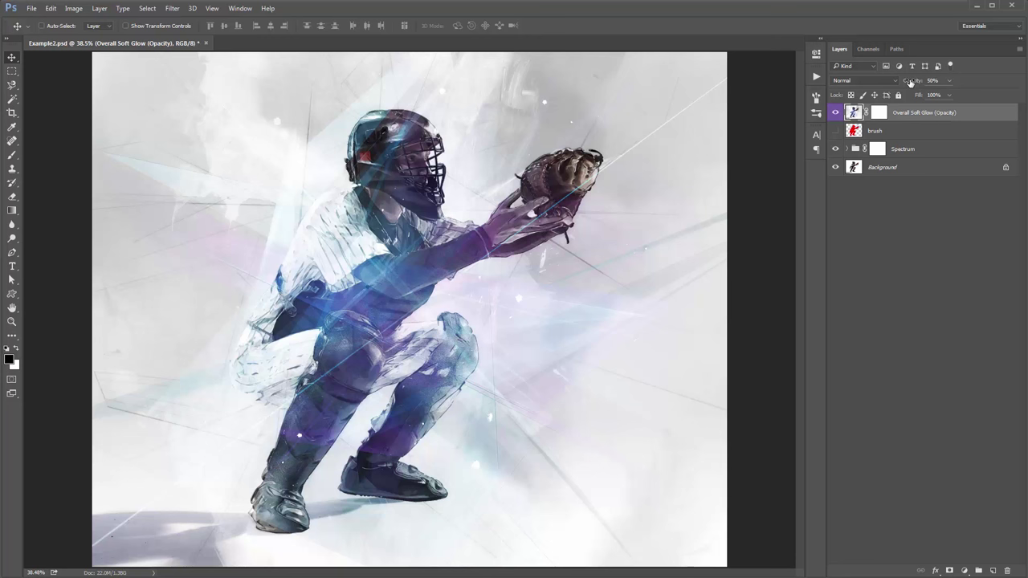
- Scrub the Overall Soft Glow layer's opacity between 0% and 100% to test values
drag(910, 83, 952, 83)
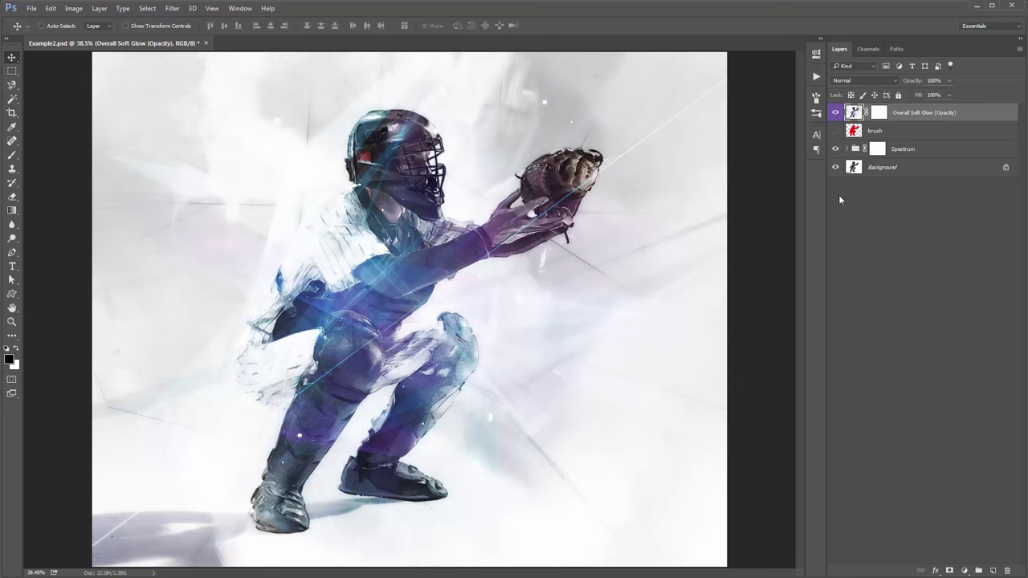
drag(919, 87, 225, 112)
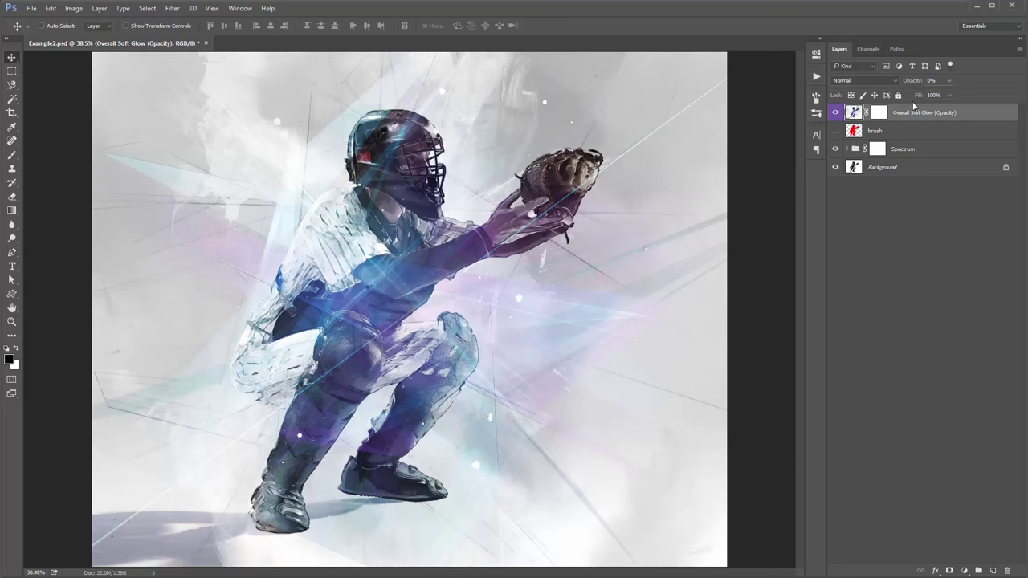
mouse_move(908, 84)
mouse_down()
mouse_move(929, 86)
mouse_move(805, 82)
mouse_up()
drag(901, 81, 915, 82)
click(816, 77)
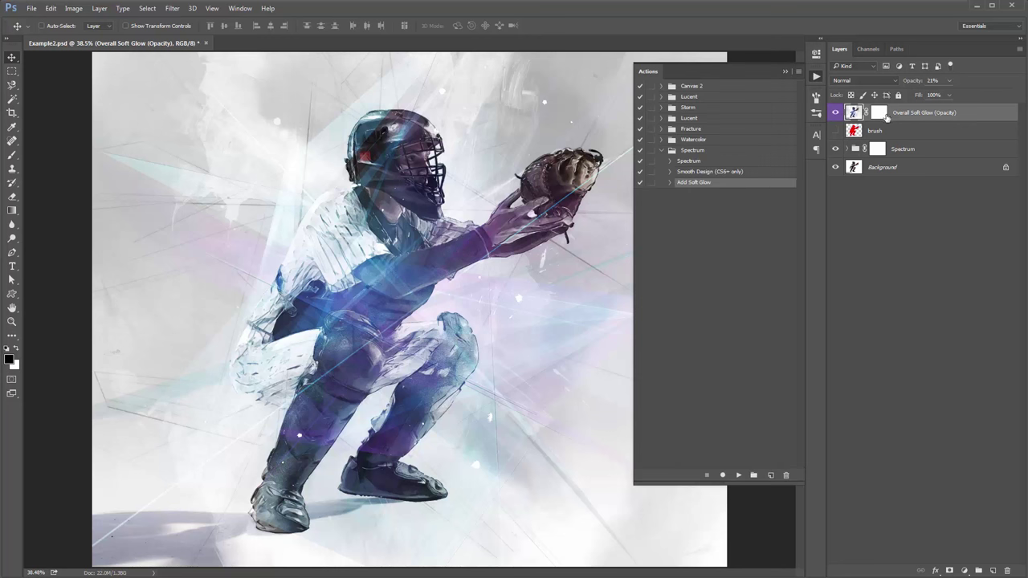
click(850, 149)
click(849, 149)
click(784, 72)
- Set Overall Soft Glow to 20% opacity and group it with brush and Spectrum into Group 1
drag(558, 180, 584, 206)
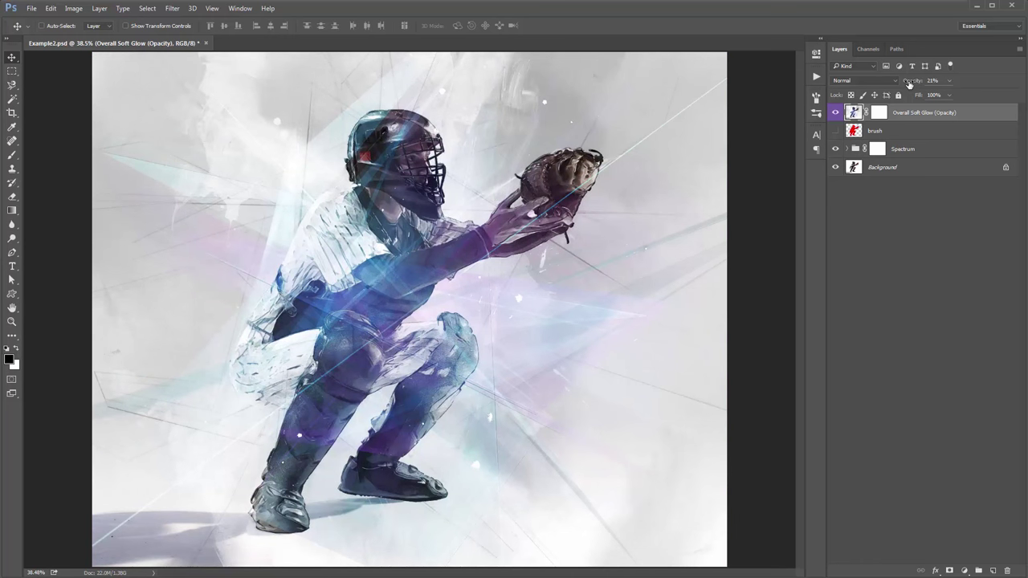
key(0)
drag(666, 149, 618, 185)
key(2)
shift+click(926, 148)
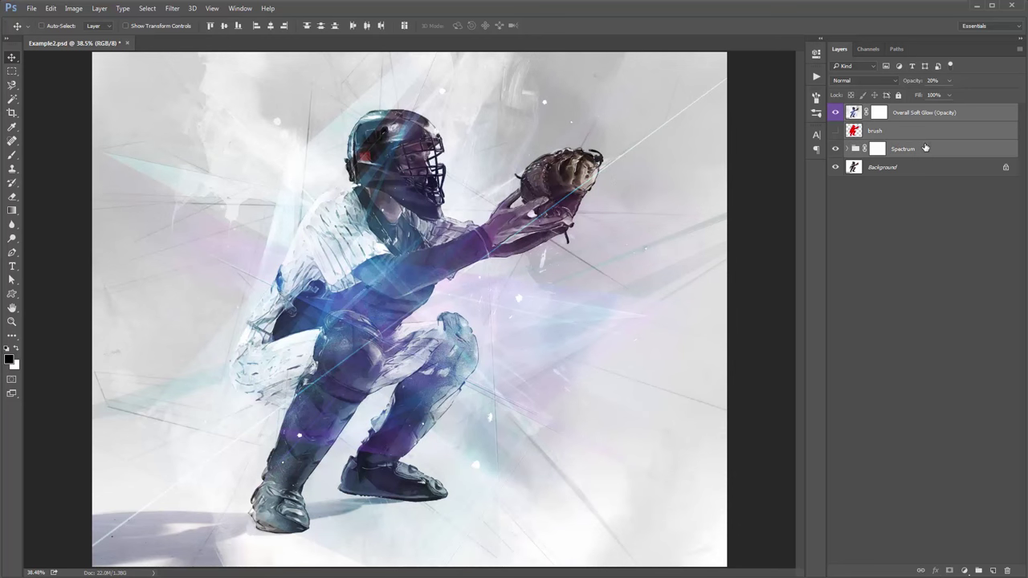
key(ctrl+g)
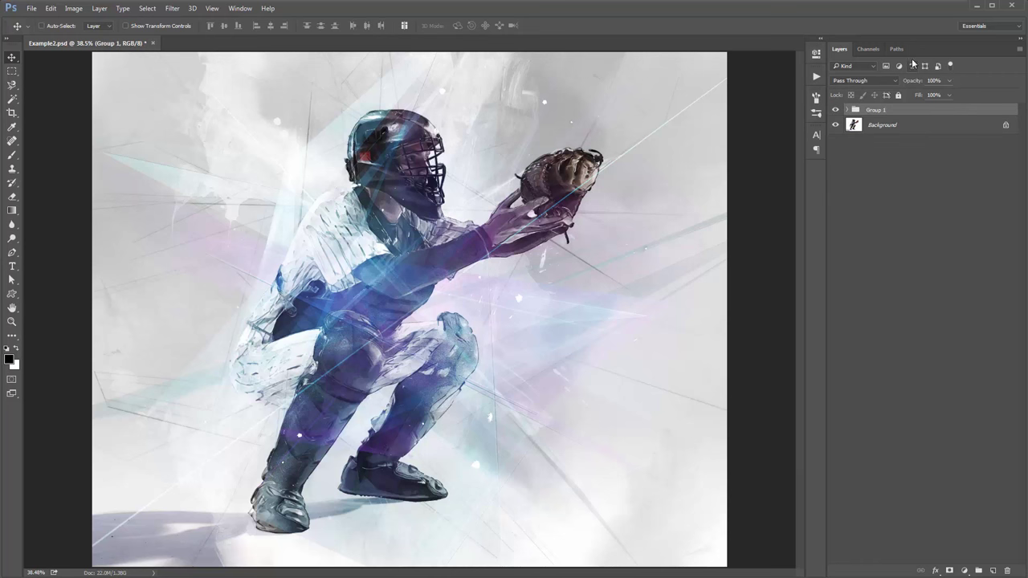
- Toggle Group 1's visibility twice to compare the artwork against the original photo
click(836, 110)
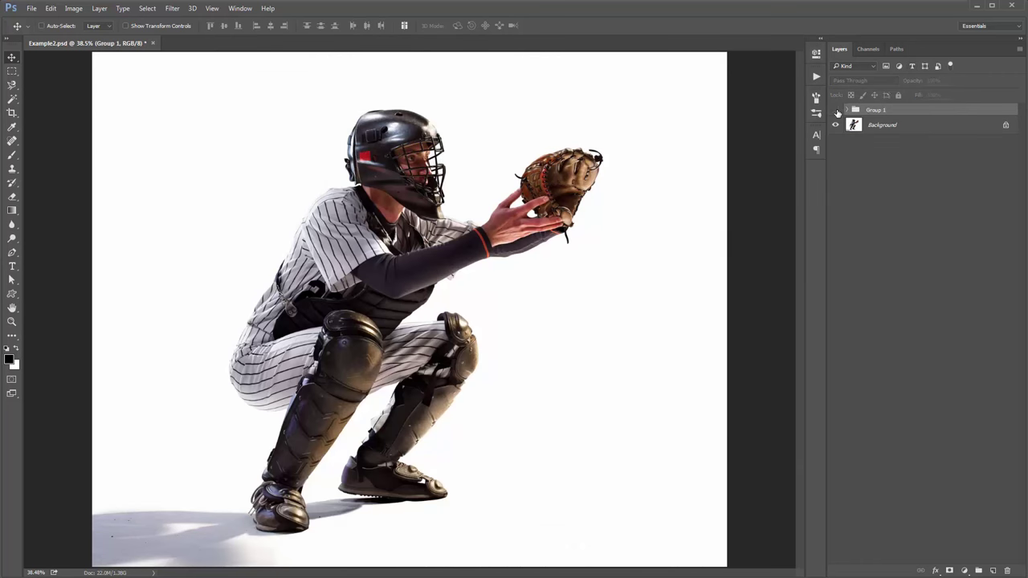
click(836, 110)
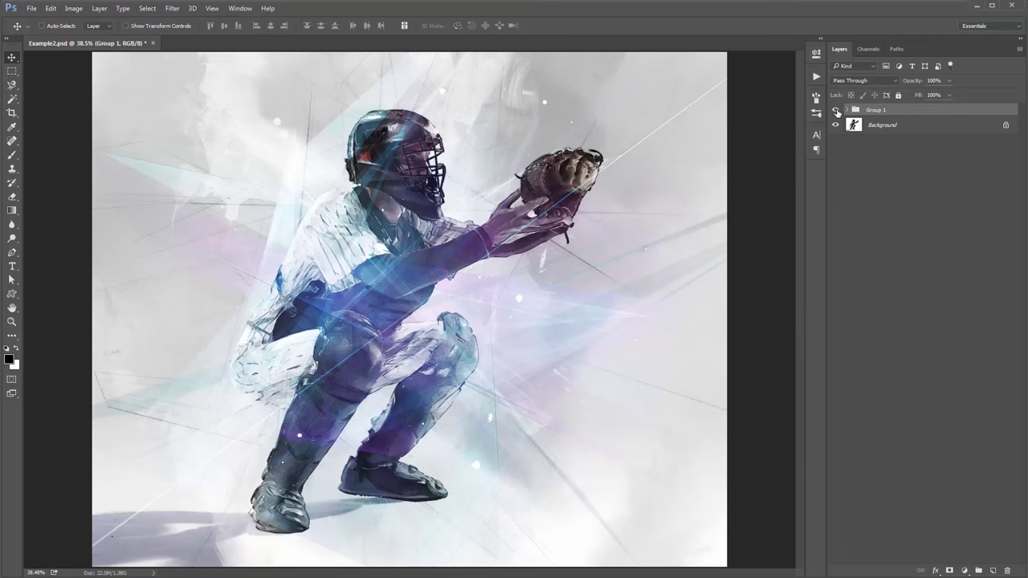
click(836, 110)
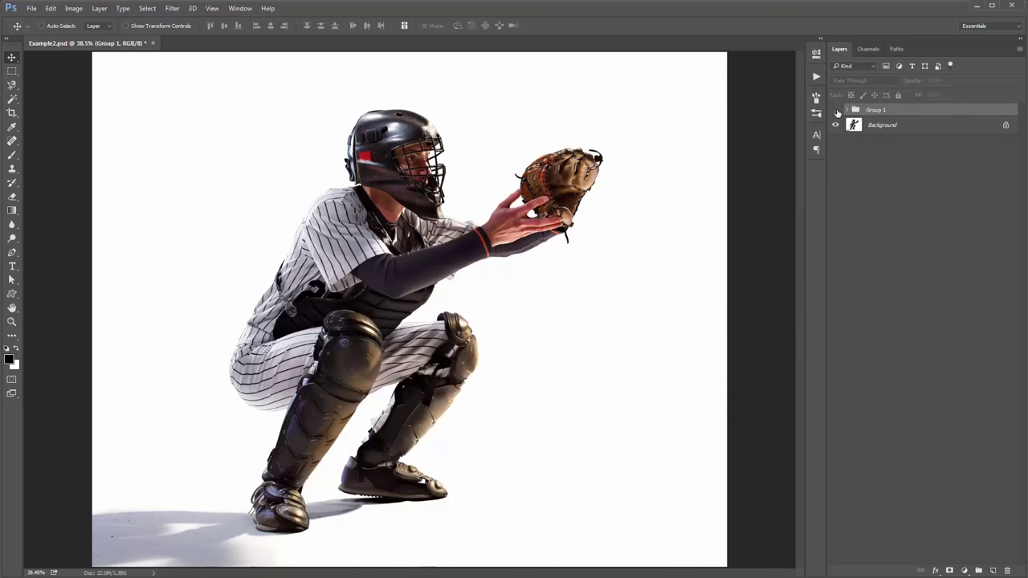
click(836, 110)
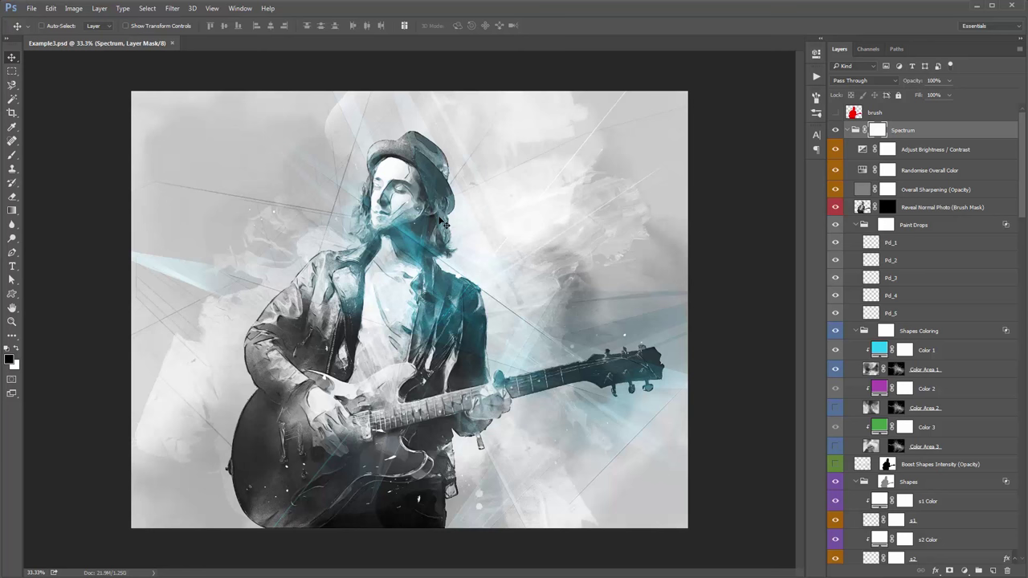
- Brush over the guitarist's face on the Photo Edge Lines layer mask
click(929, 134)
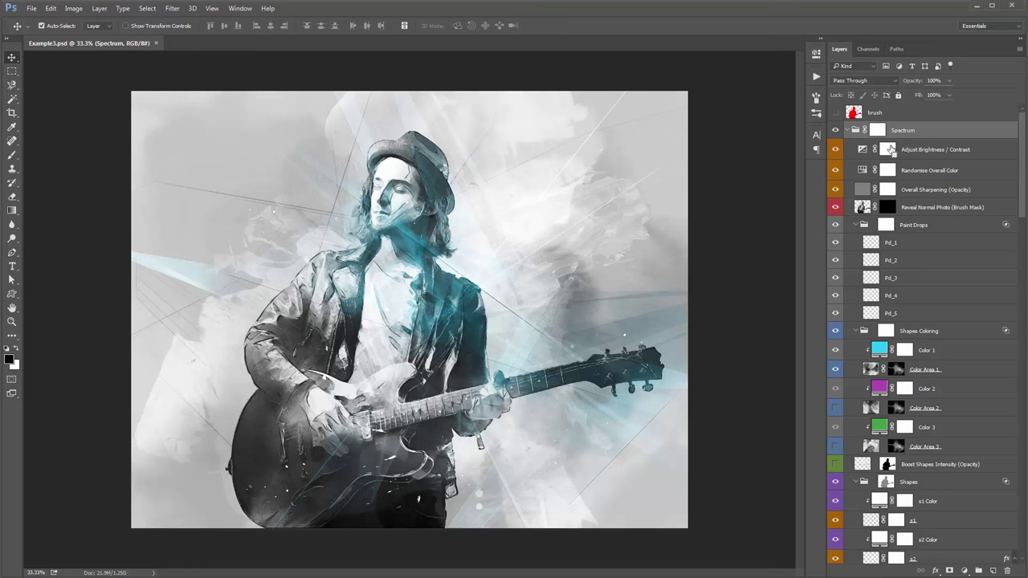
alt+click(849, 130)
click(849, 130)
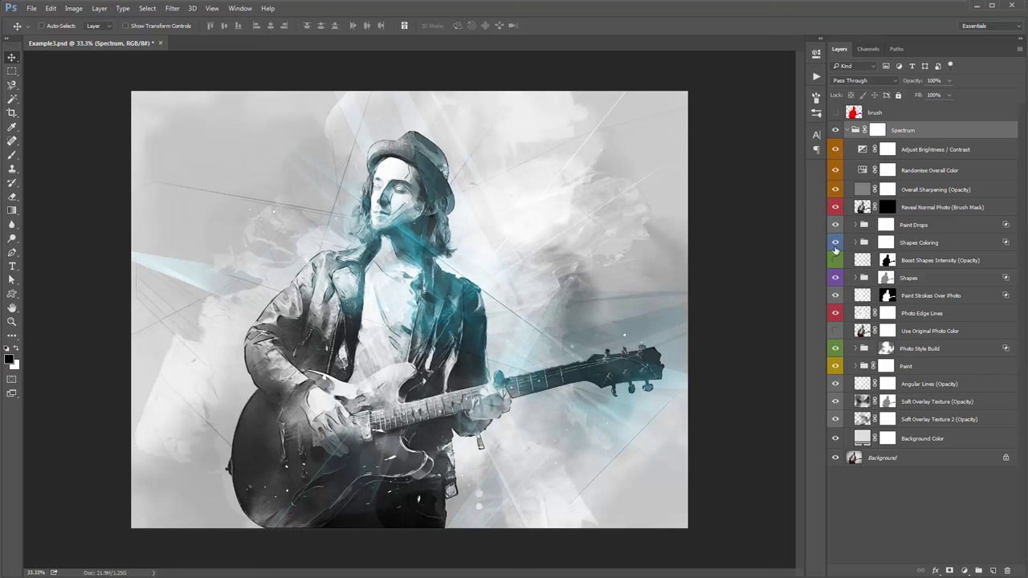
click(889, 315)
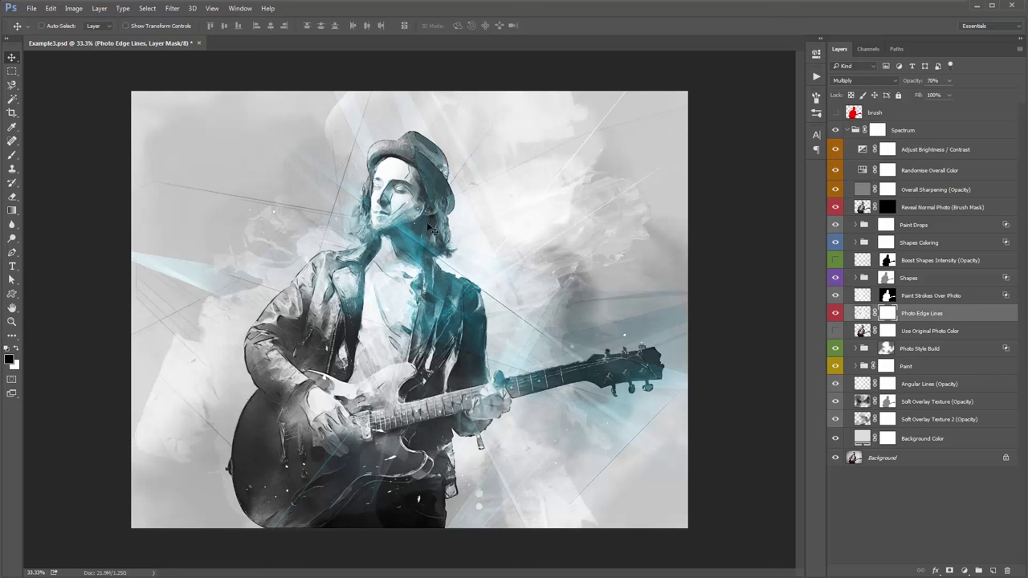
key(b)
mouse_move(409, 213)
mouse_down()
mouse_move(397, 192)
mouse_move(406, 189)
mouse_move(427, 225)
mouse_up()
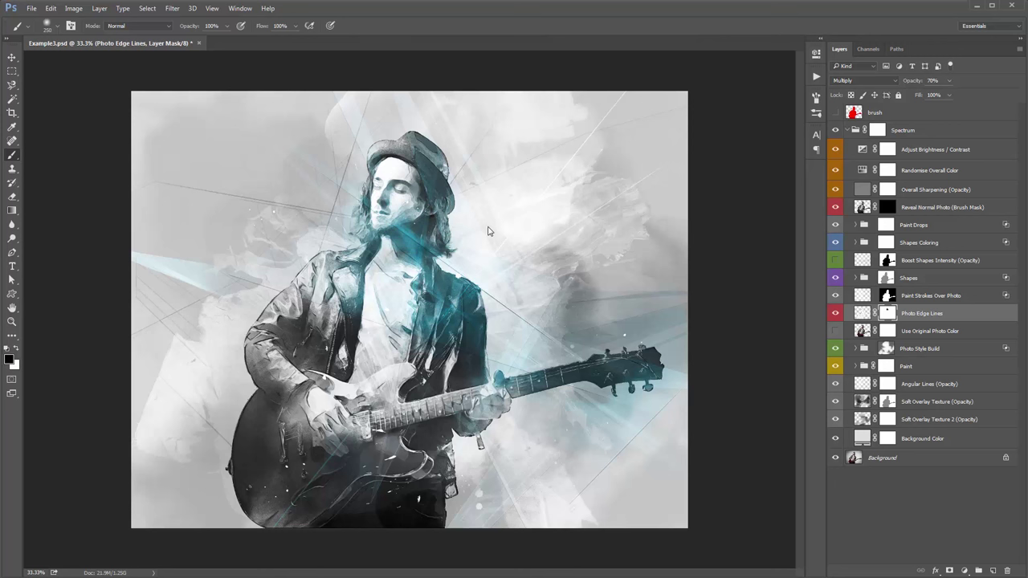
- Paint white over the face on the Reveal Normal Photo mask and set its opacity to about 68%
click(888, 211)
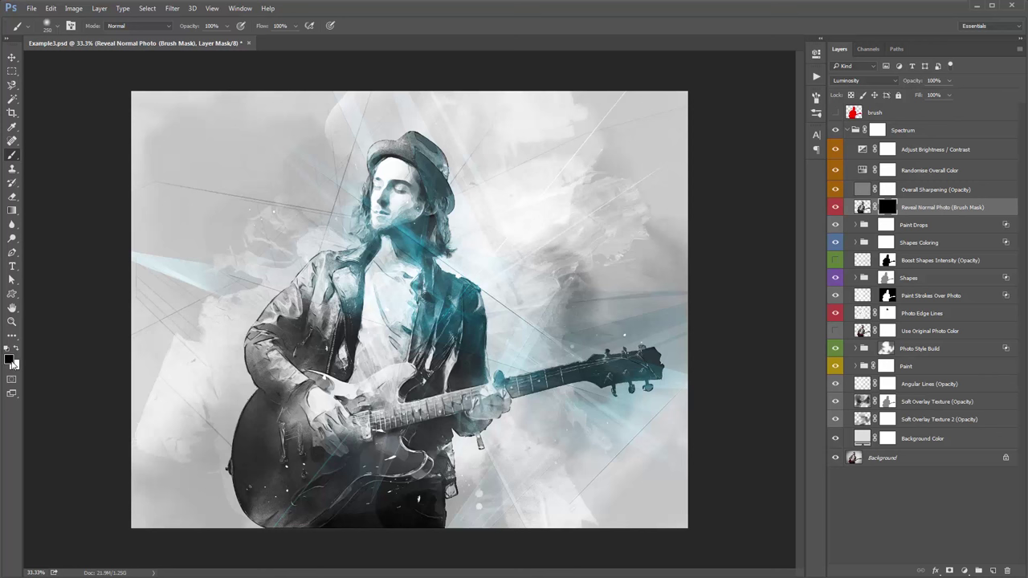
key(x)
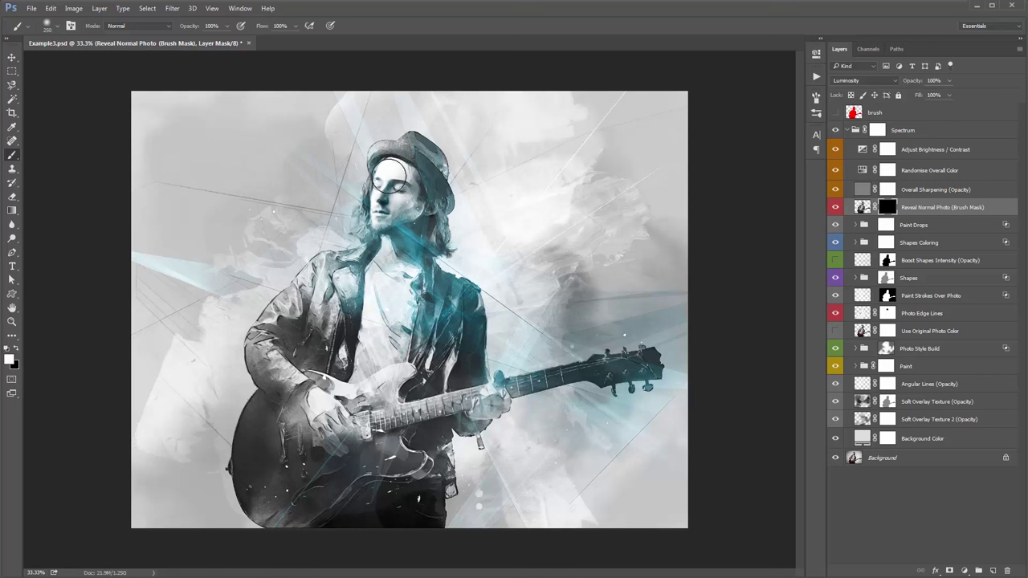
mouse_move(390, 177)
mouse_down()
mouse_move(411, 201)
mouse_move(388, 231)
mouse_up()
key(v)
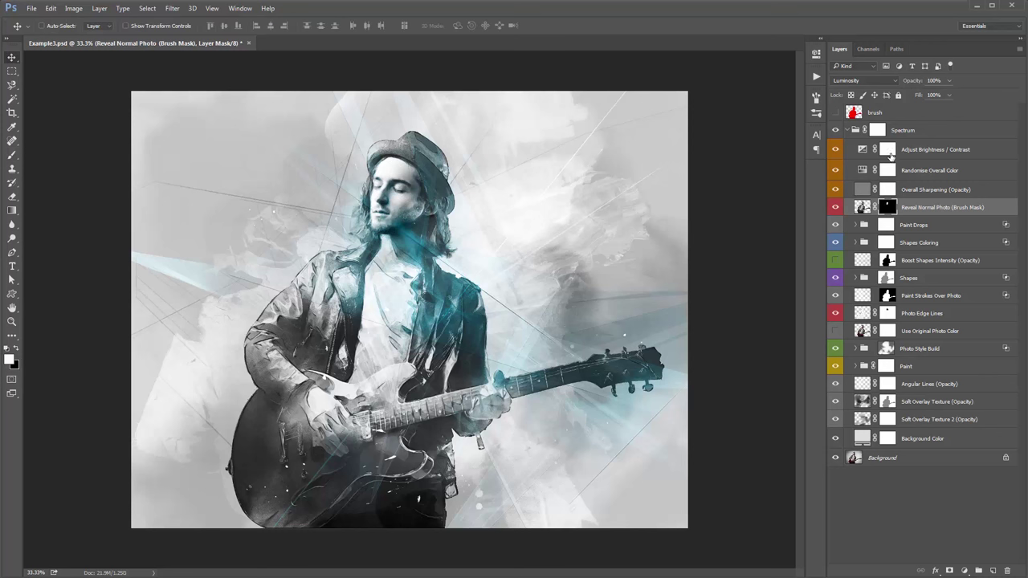
drag(915, 84, 203, 129)
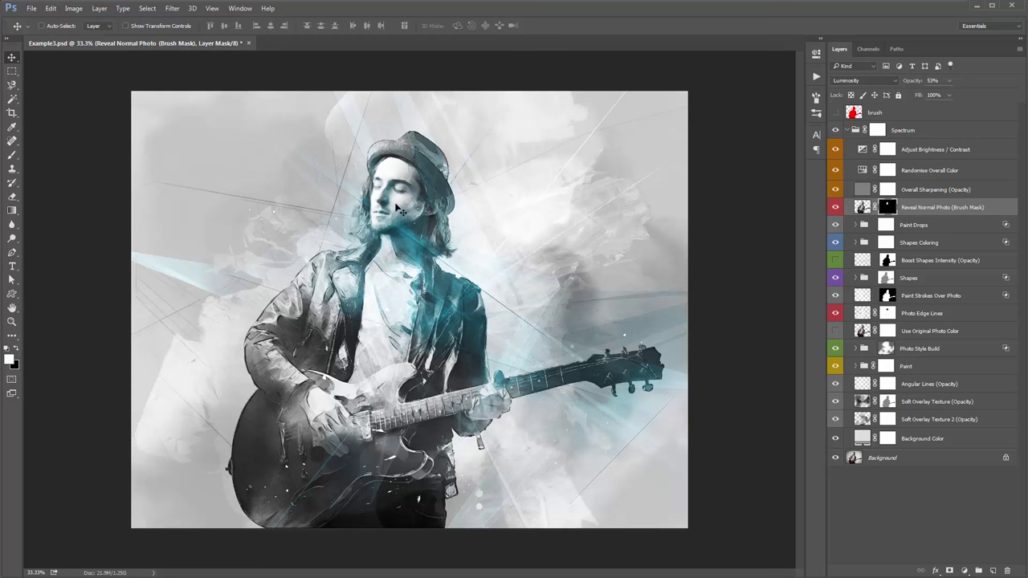
key(ctrl+plus)
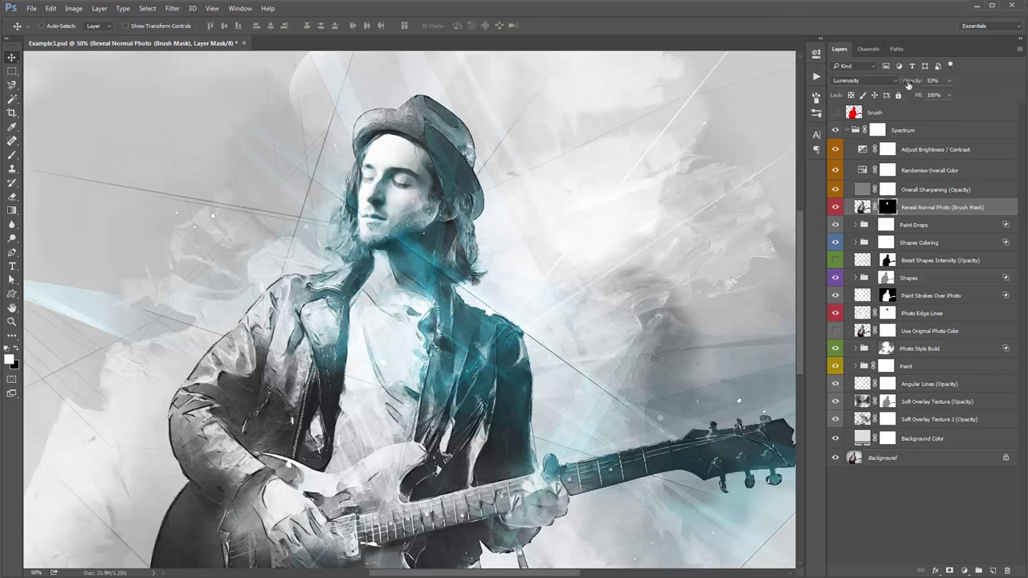
drag(908, 84, 916, 84)
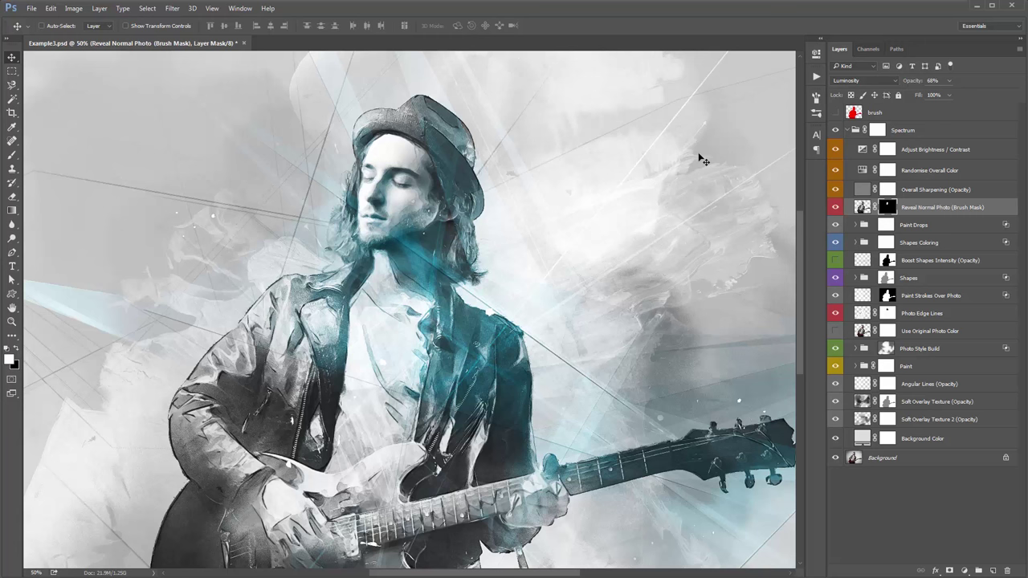
key(ctrl+0)
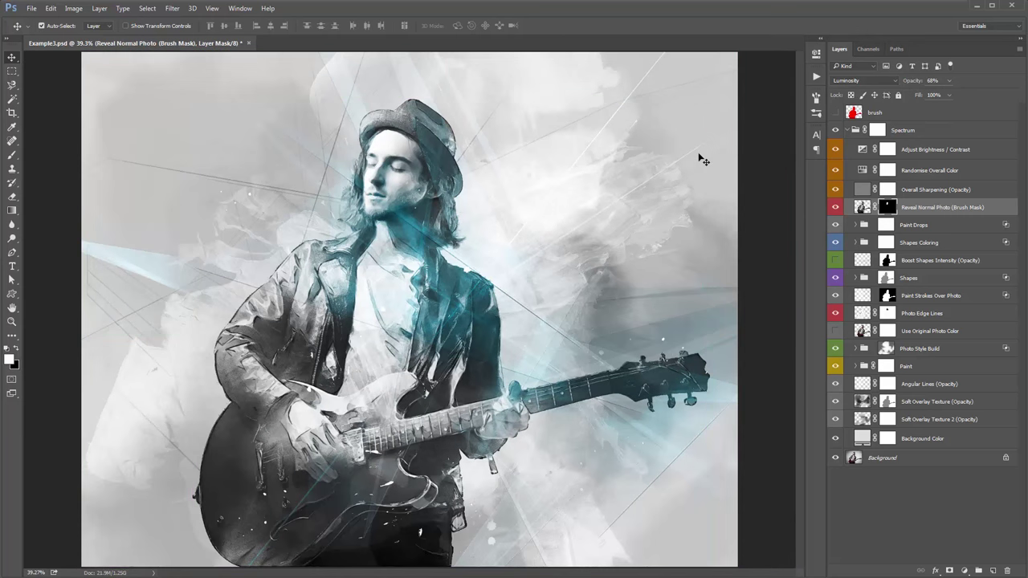
key(ctrl+minus)
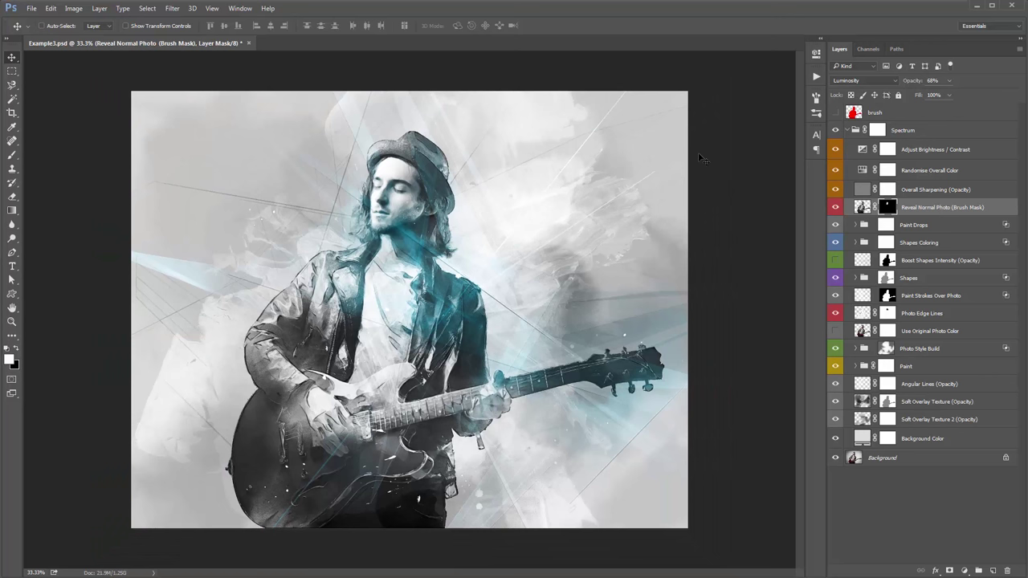
click(926, 243)
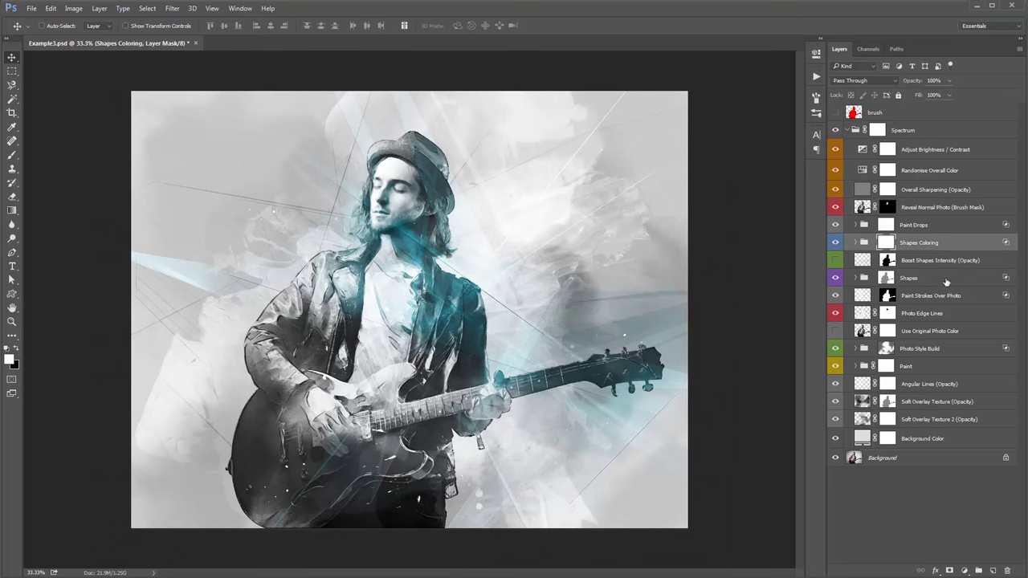
- Rotate Shapes Coloring, Boost Shapes Intensity and Shapes about -176° and shift them, then view at 33.3%
shift+click(924, 260)
shift+click(924, 278)
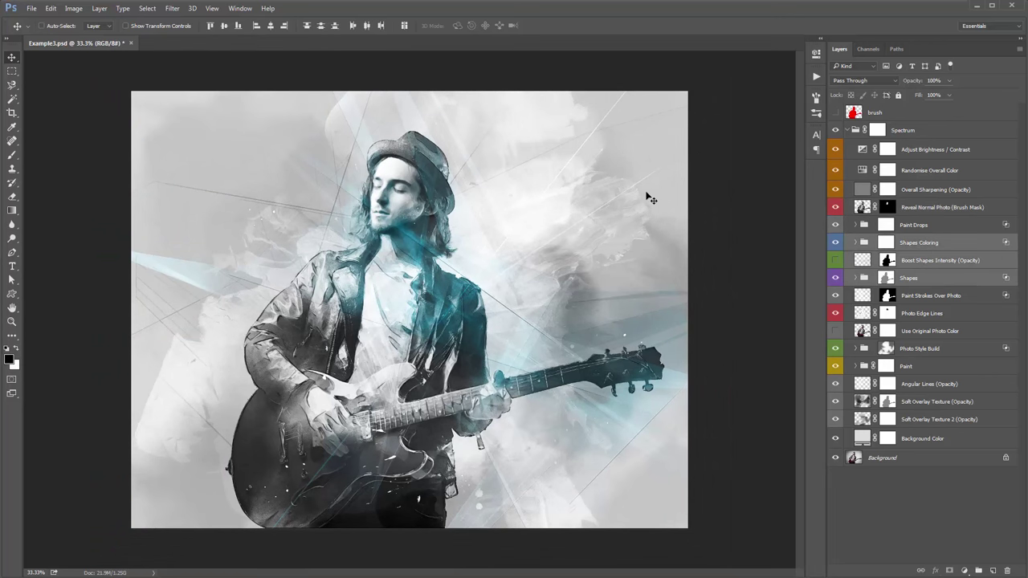
key(ctrl+minus)
key(ctrl+minus)
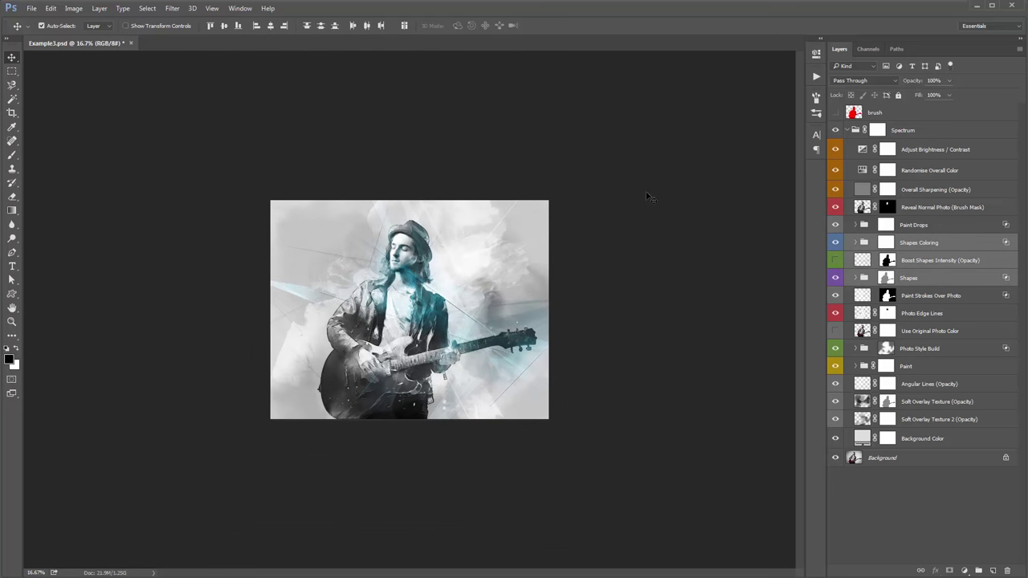
key(ctrl+t)
drag(652, 197, 441, 107)
drag(514, 245, 483, 250)
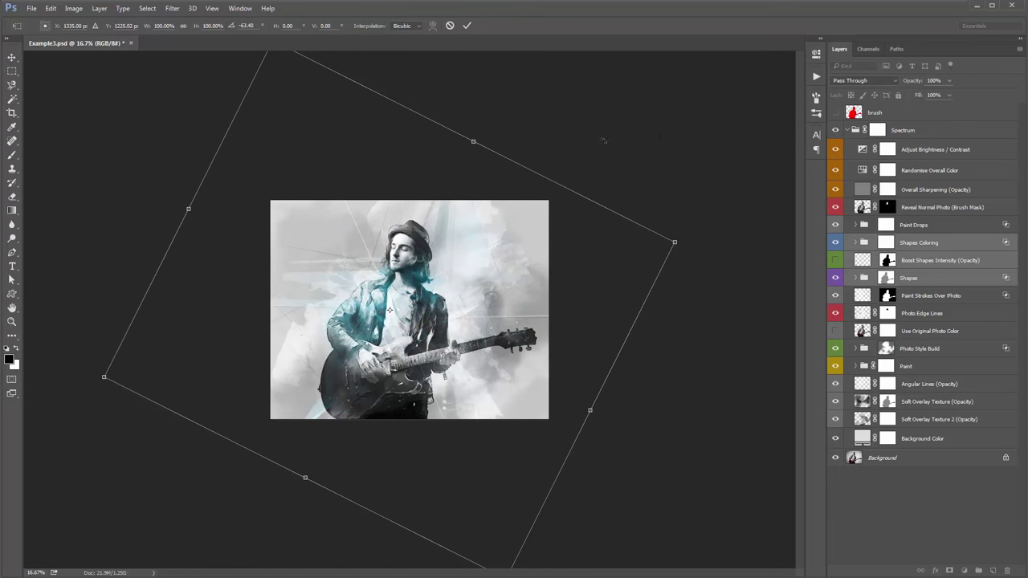
drag(503, 121, 275, 207)
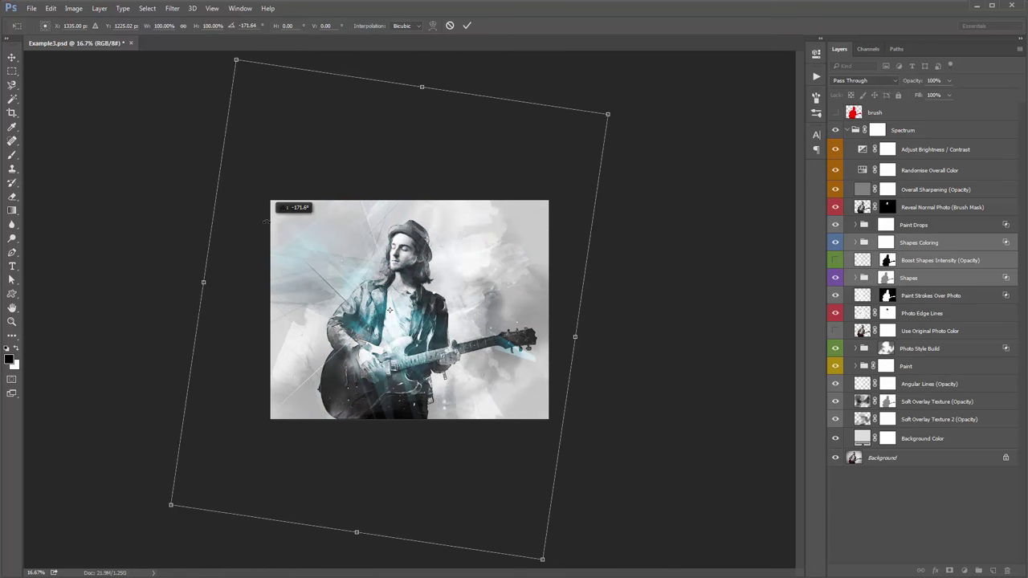
drag(458, 270, 487, 274)
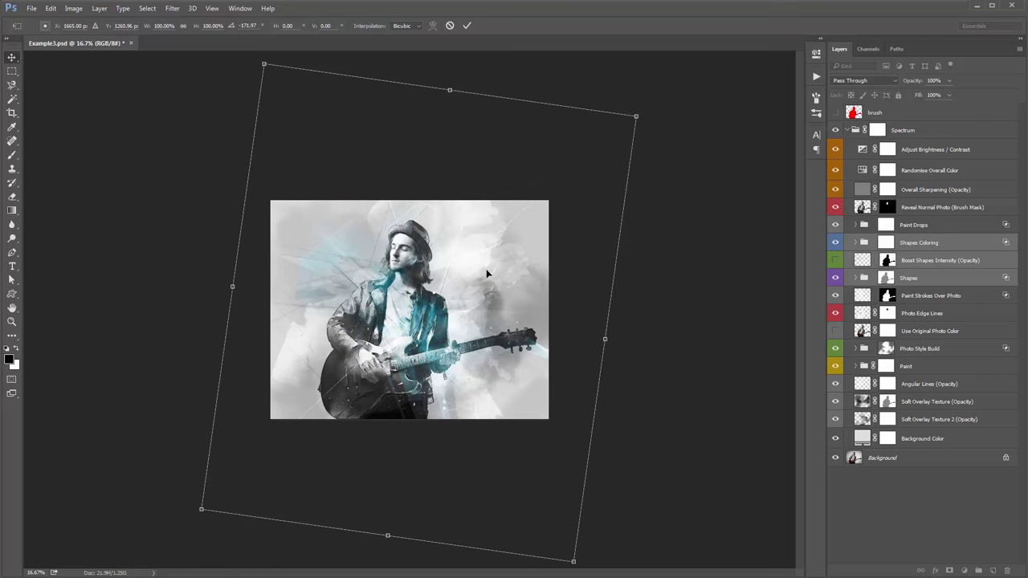
key(Return)
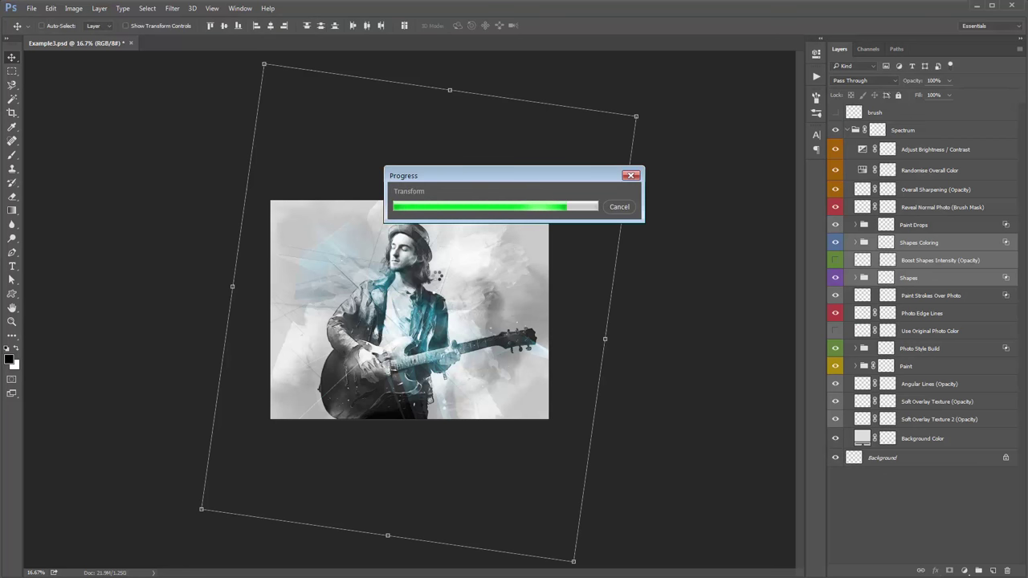
key(z)
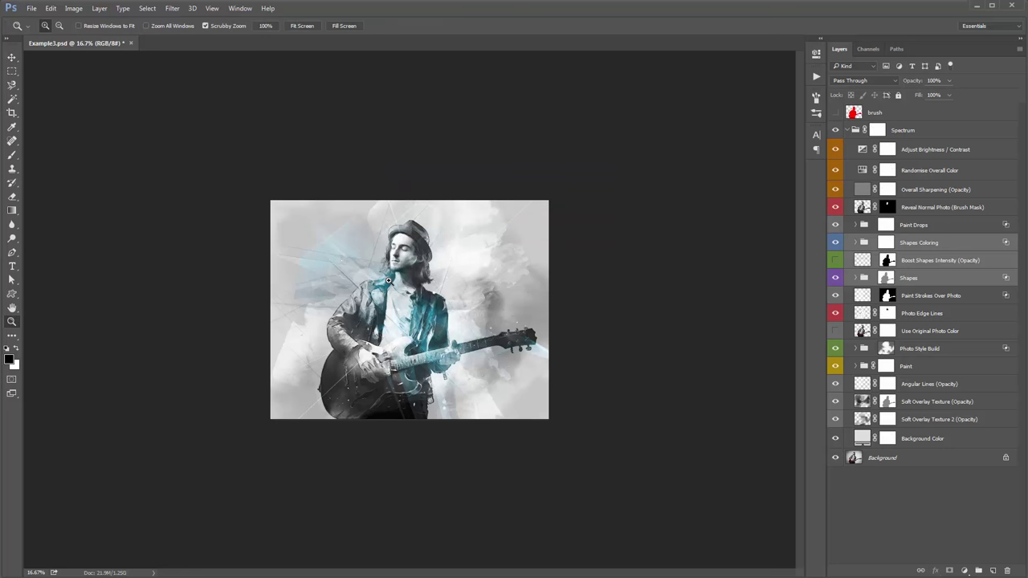
click(388, 280)
click(388, 280)
- Lower the Shapes layer mask's density below 55% in Properties
key(v)
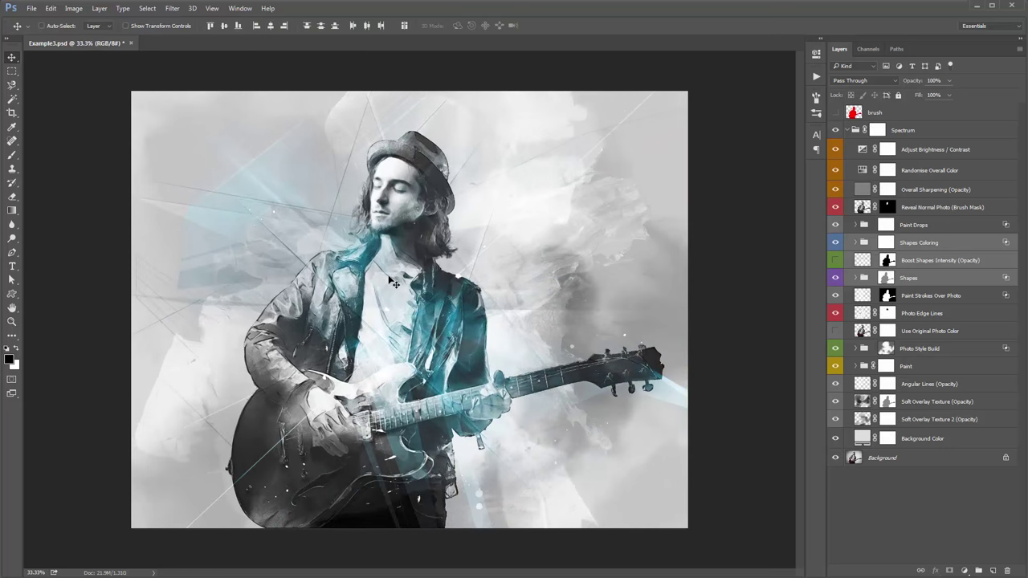
click(887, 278)
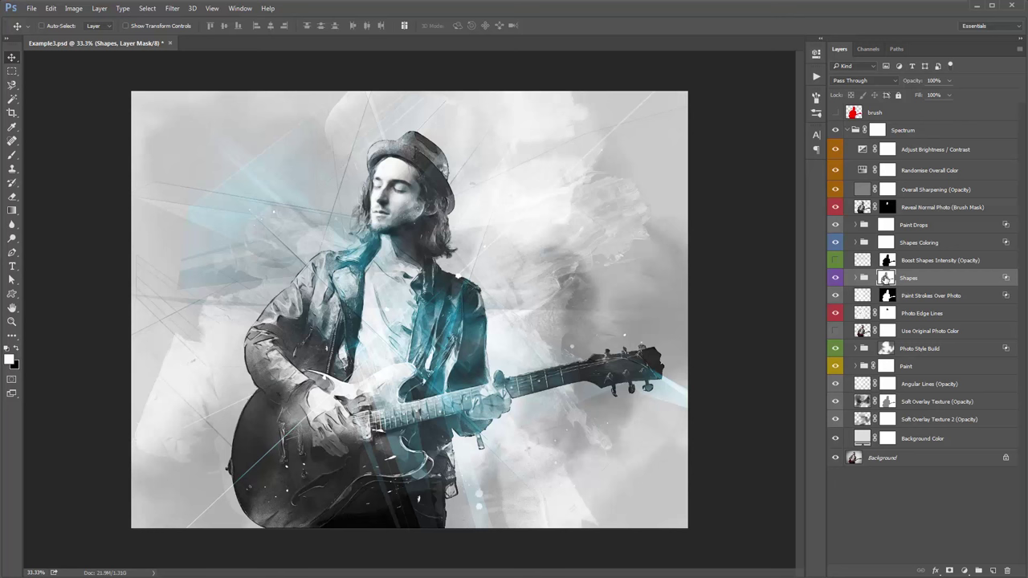
shift+click(887, 278)
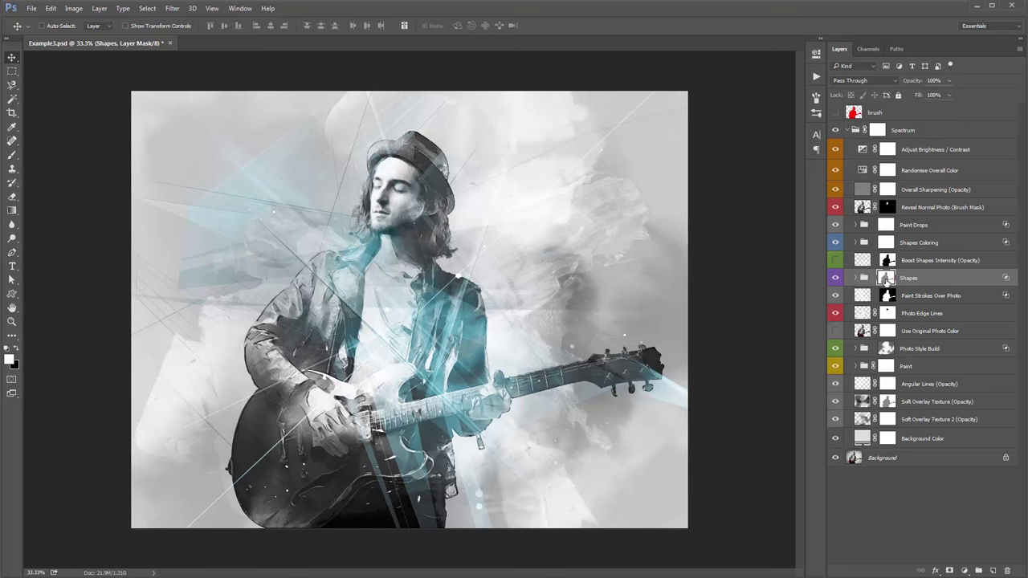
double_click(886, 278)
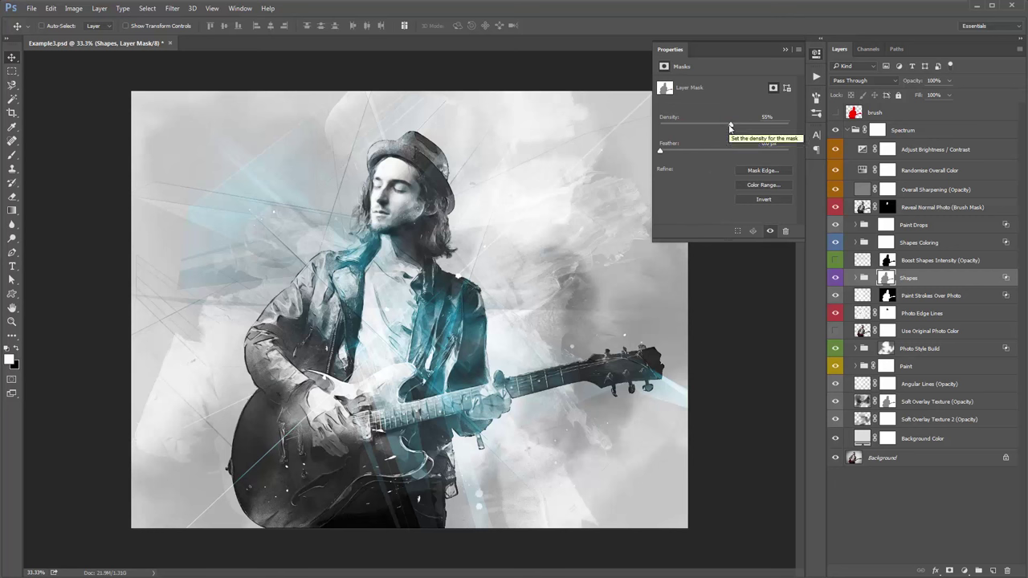
drag(730, 127, 703, 127)
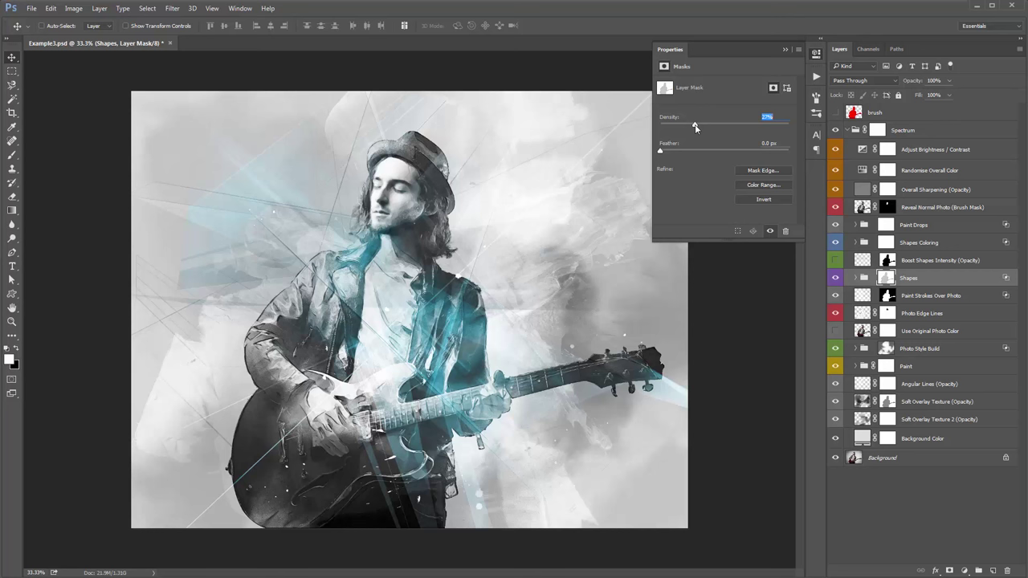
click(784, 50)
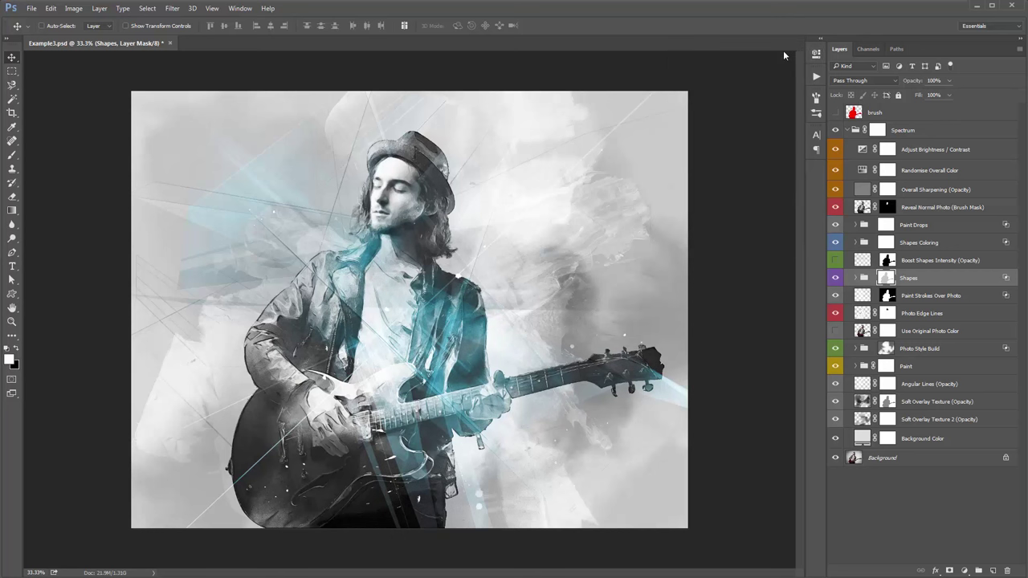
- Toggle Boost Shapes Intensity's visibility to compare, leaving it visible
click(836, 261)
click(836, 263)
click(835, 262)
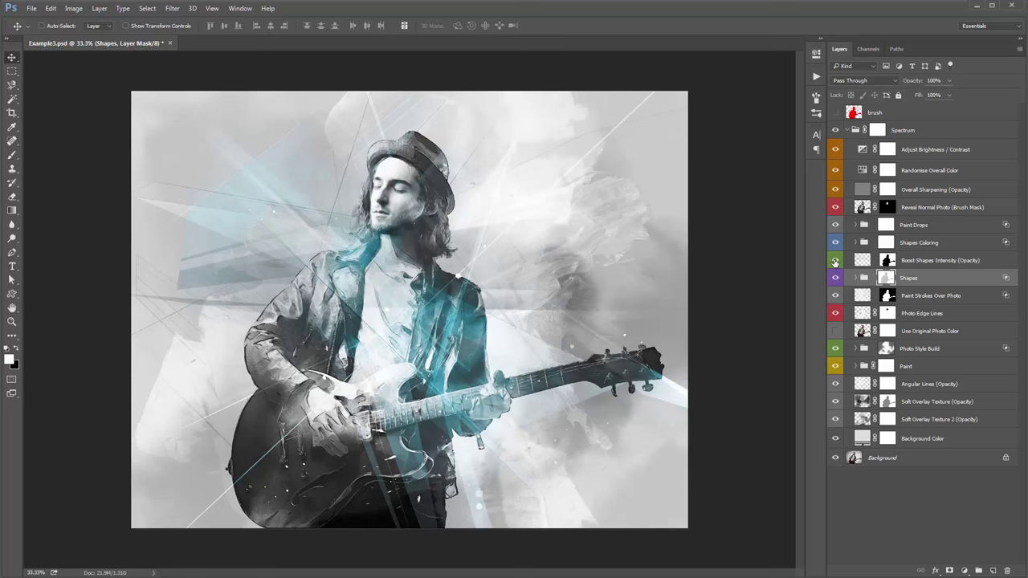
click(835, 262)
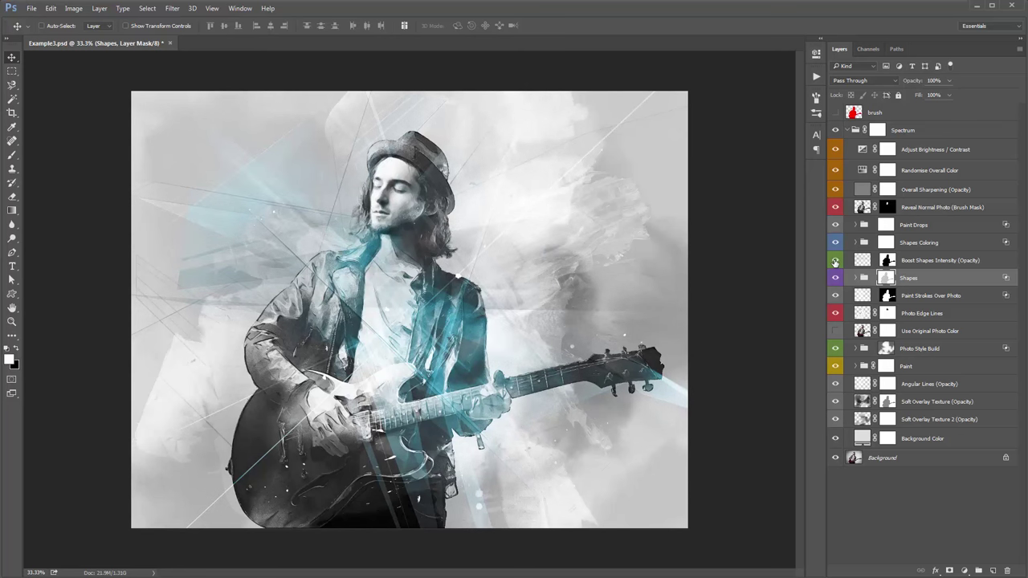
click(836, 262)
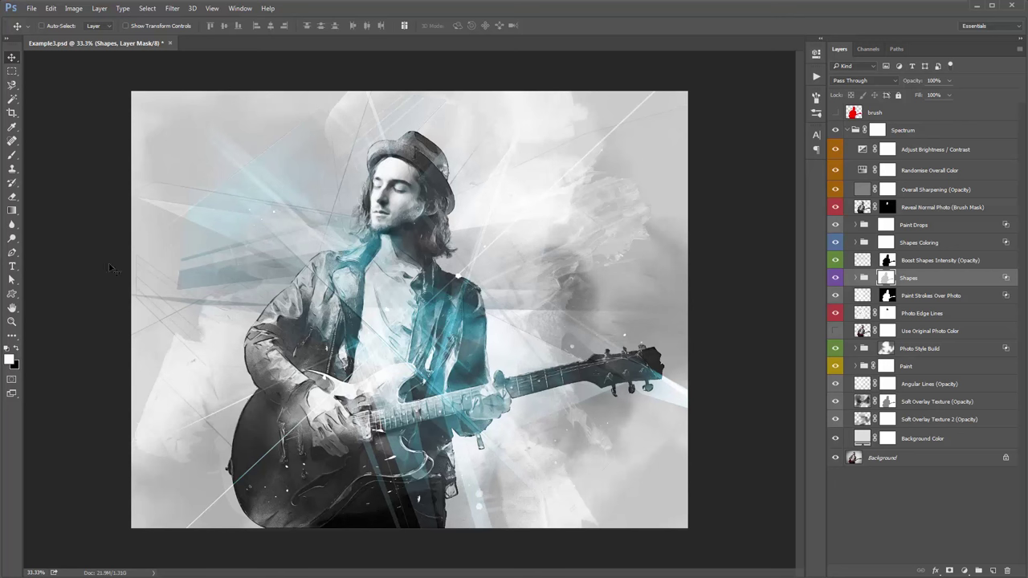
- Paint black on the Boost Shapes Intensity mask beside the guitarist's left side, comparing with Shapes hidden
click(887, 262)
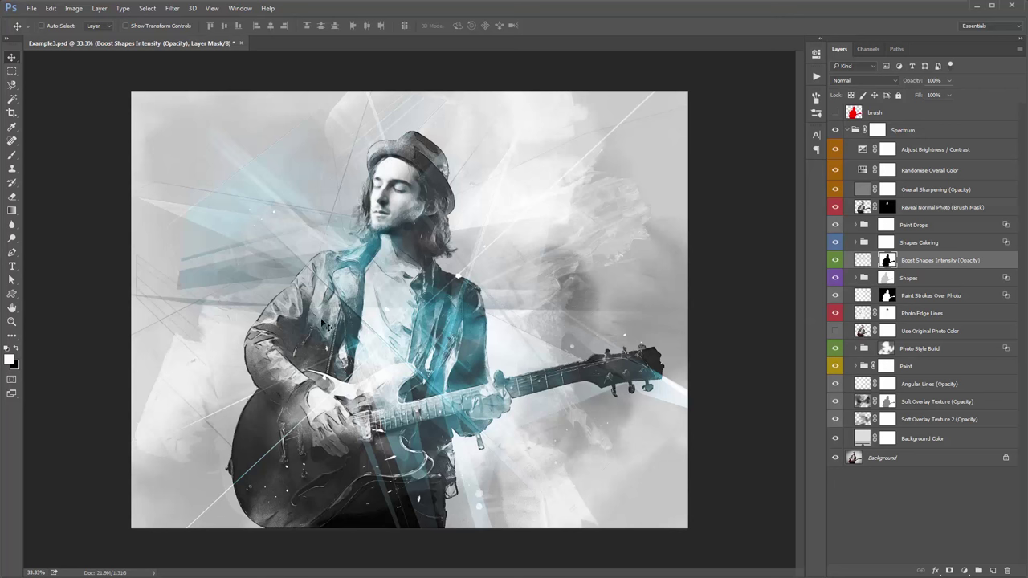
key(b)
key(x)
mouse_move(210, 280)
mouse_down()
mouse_move(265, 277)
mouse_move(203, 256)
mouse_move(226, 270)
mouse_move(181, 287)
mouse_up()
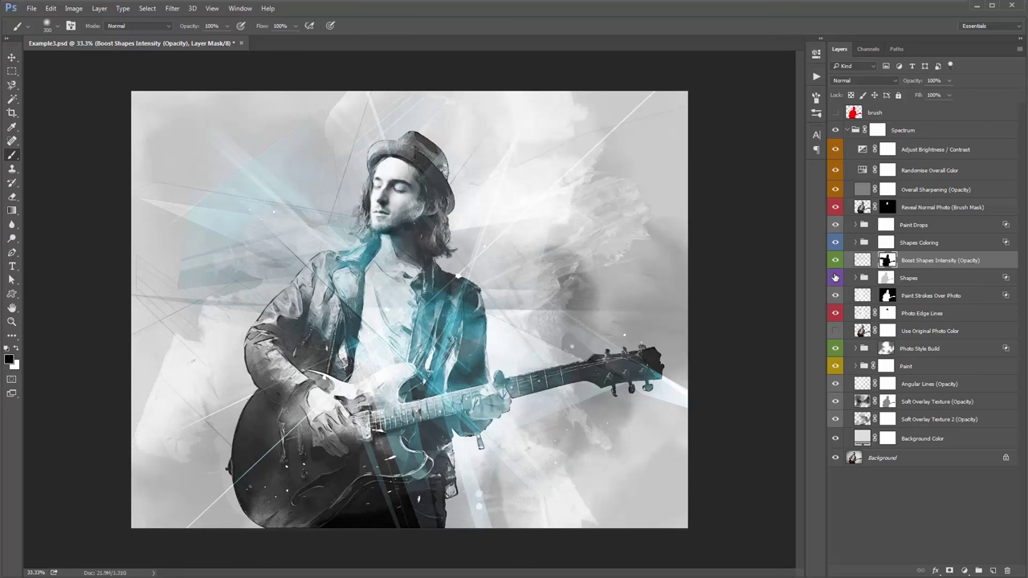
click(835, 277)
click(835, 277)
key(v)
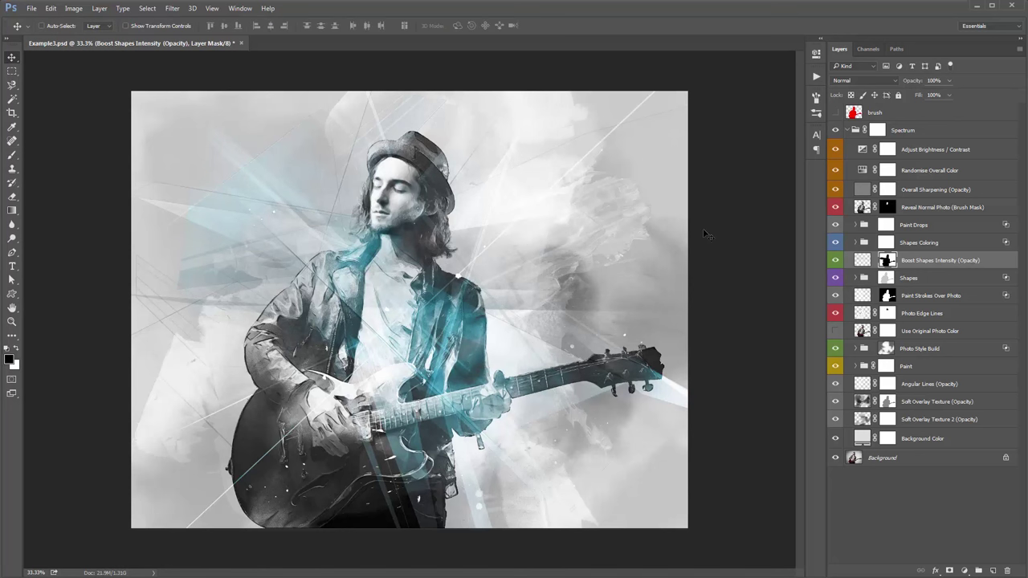
- Try shifting the Randomise Overall Color hue, then reset it to its default of 0
double_click(864, 170)
drag(724, 121, 663, 120)
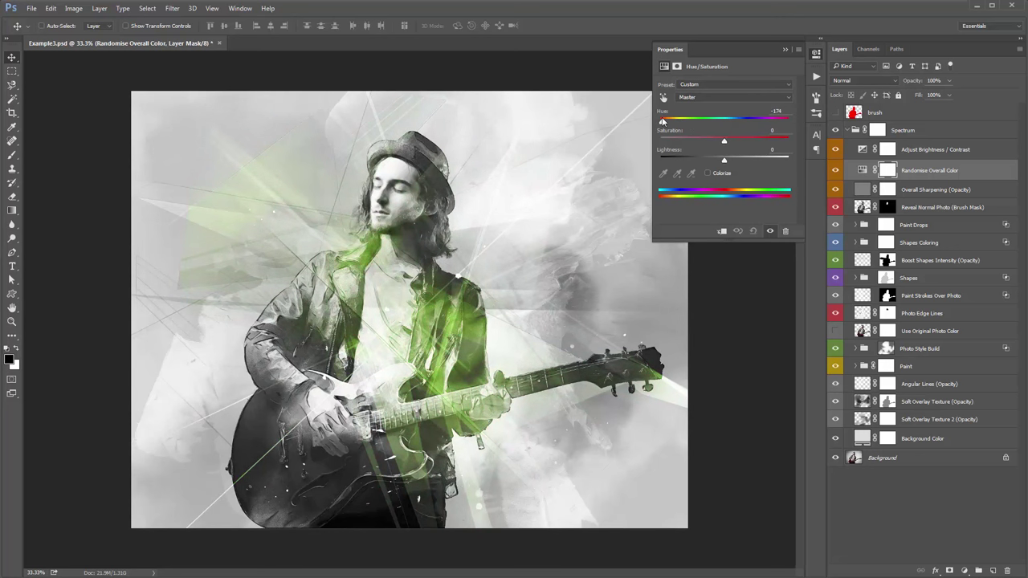
click(754, 231)
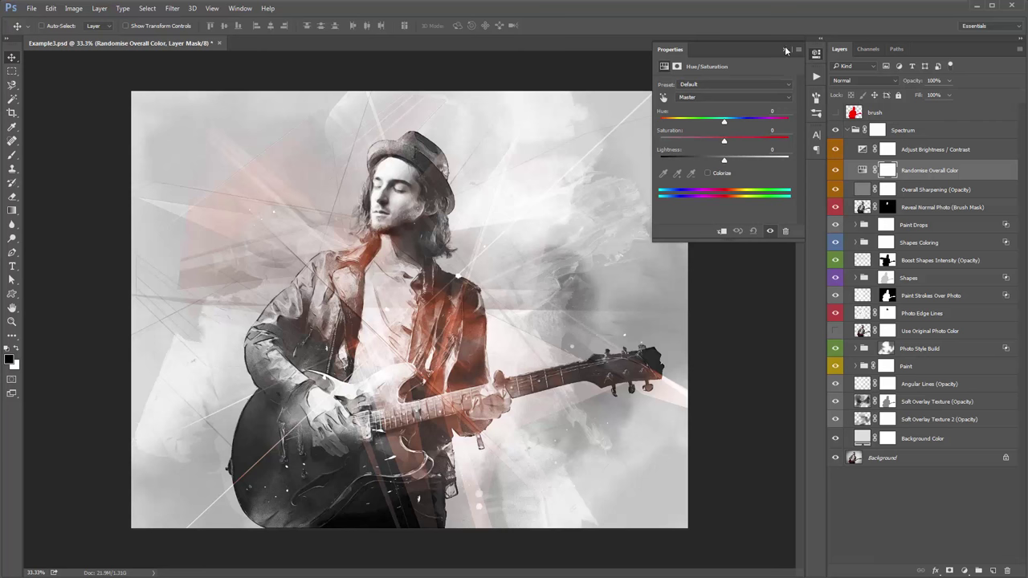
click(791, 52)
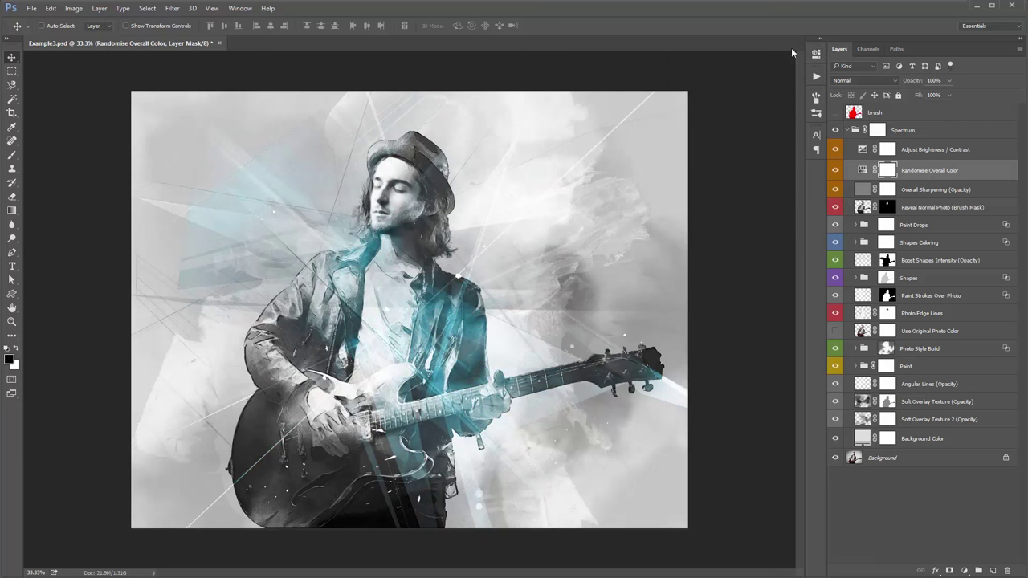
- Recolour Color 1 in the Shapes Coloring group to a red-orange
click(855, 242)
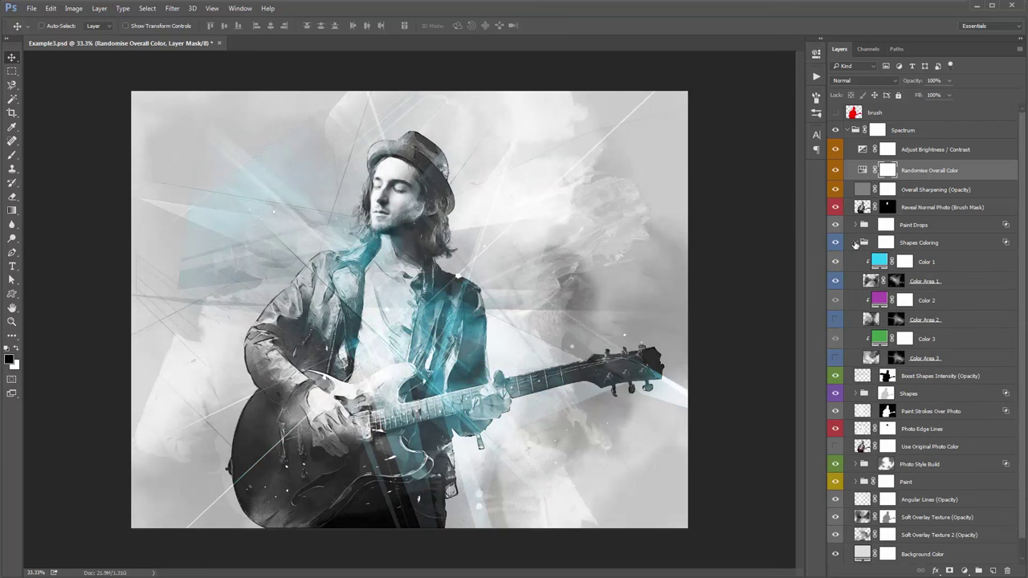
double_click(880, 262)
drag(894, 100, 894, 82)
click(883, 83)
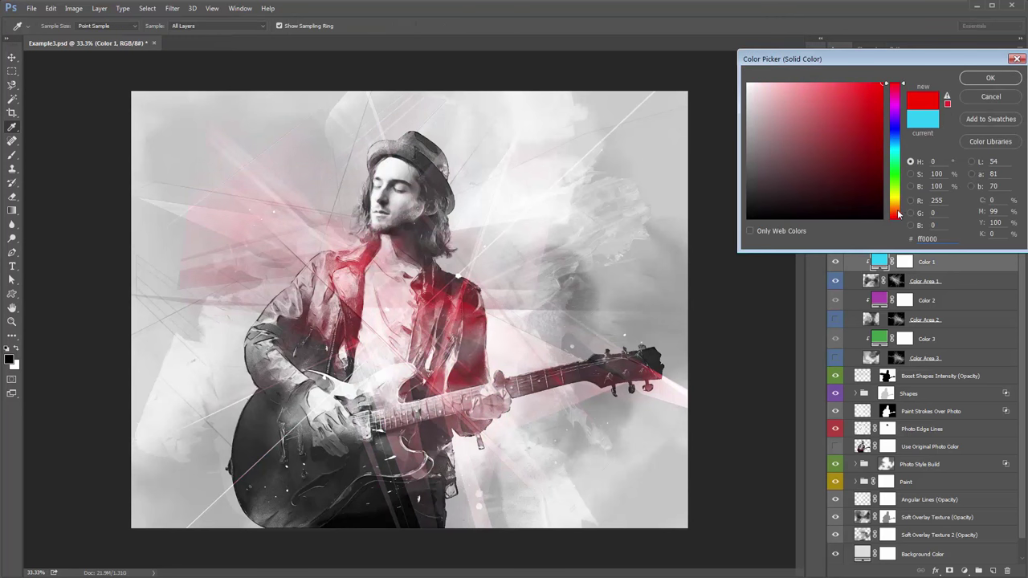
click(898, 213)
drag(899, 214, 898, 217)
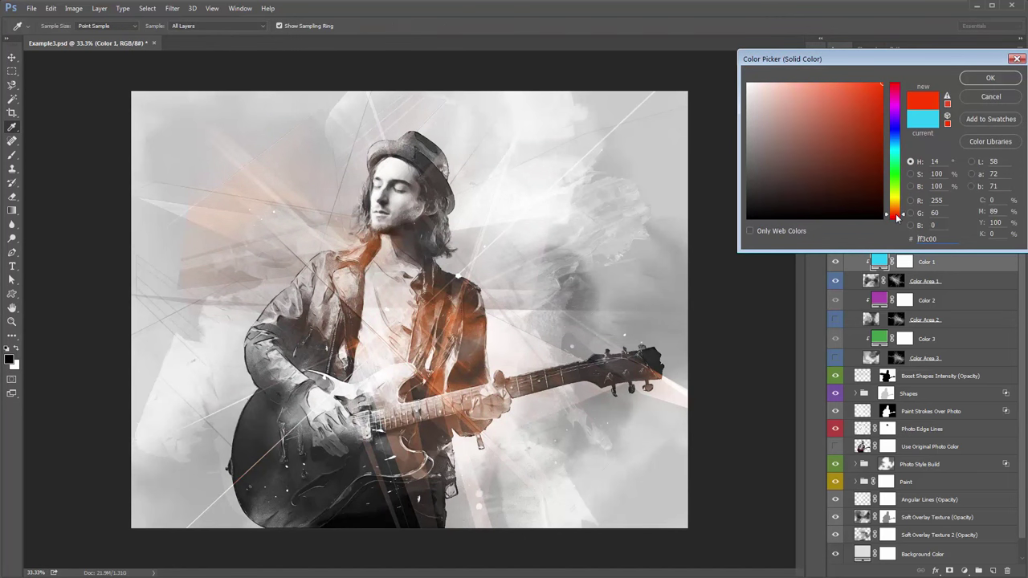
click(991, 78)
- Show Color Area 2 and recolour Color 2 to a bright saturated blue
click(836, 320)
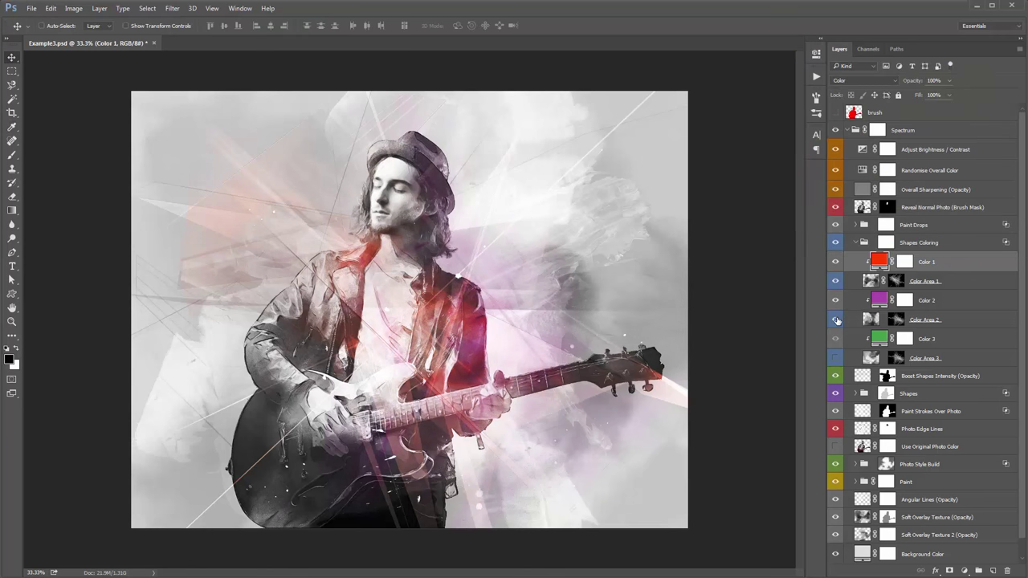
double_click(879, 300)
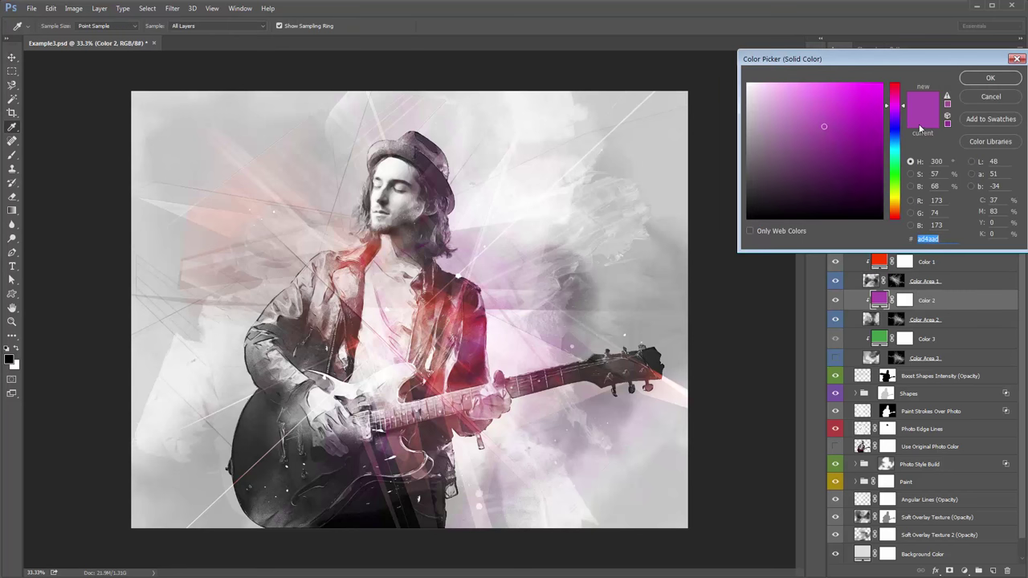
click(898, 141)
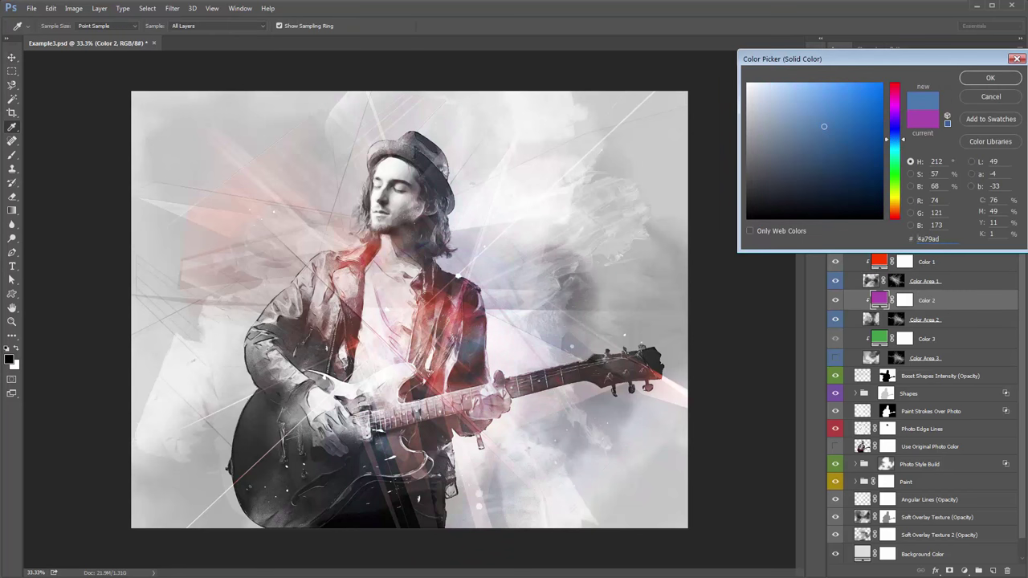
click(839, 96)
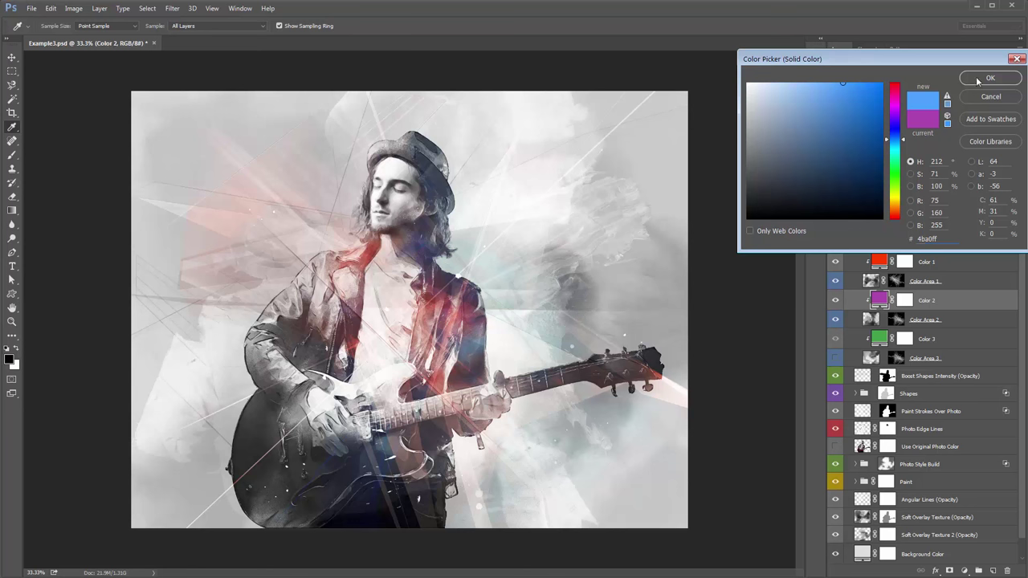
click(981, 80)
- Show Color Area 3 and preview other hues for Color 3, keeping it green
click(836, 358)
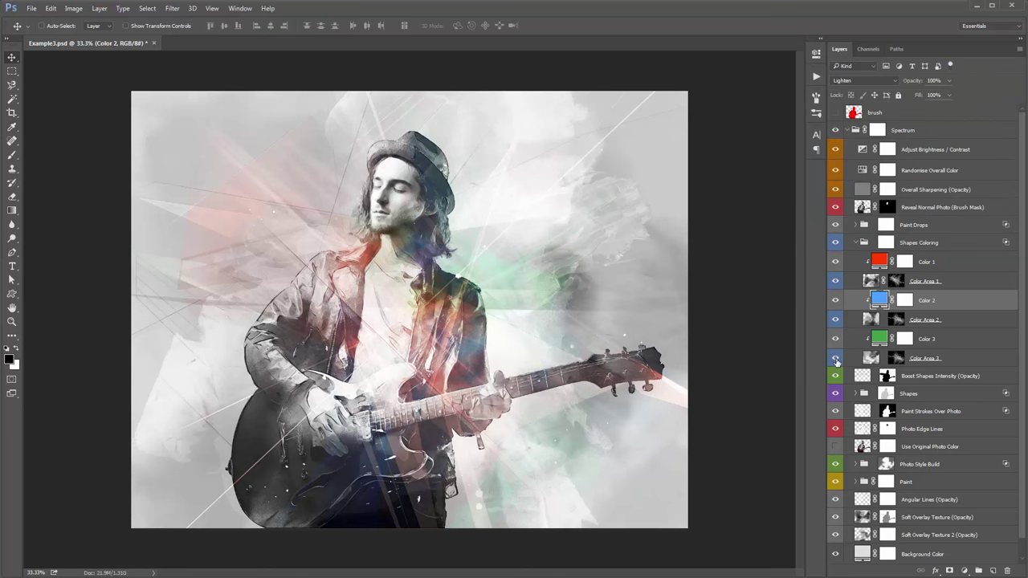
double_click(879, 338)
click(896, 105)
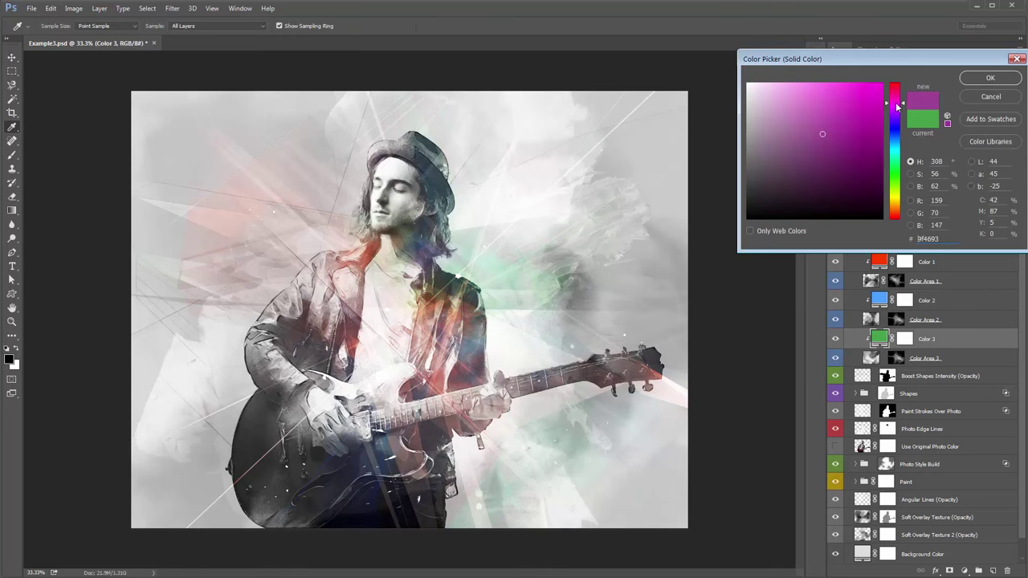
drag(897, 105, 897, 212)
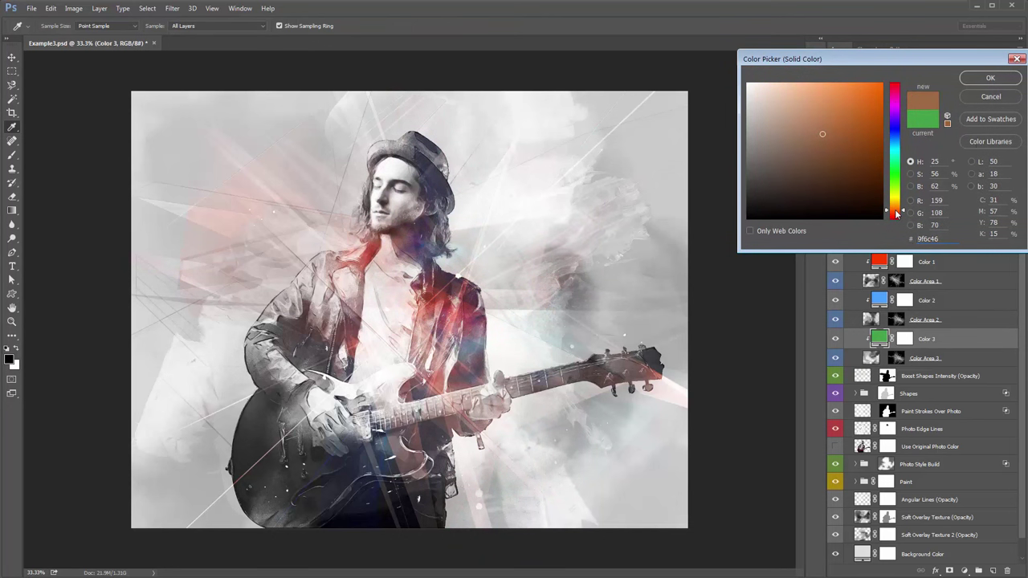
click(898, 216)
click(868, 83)
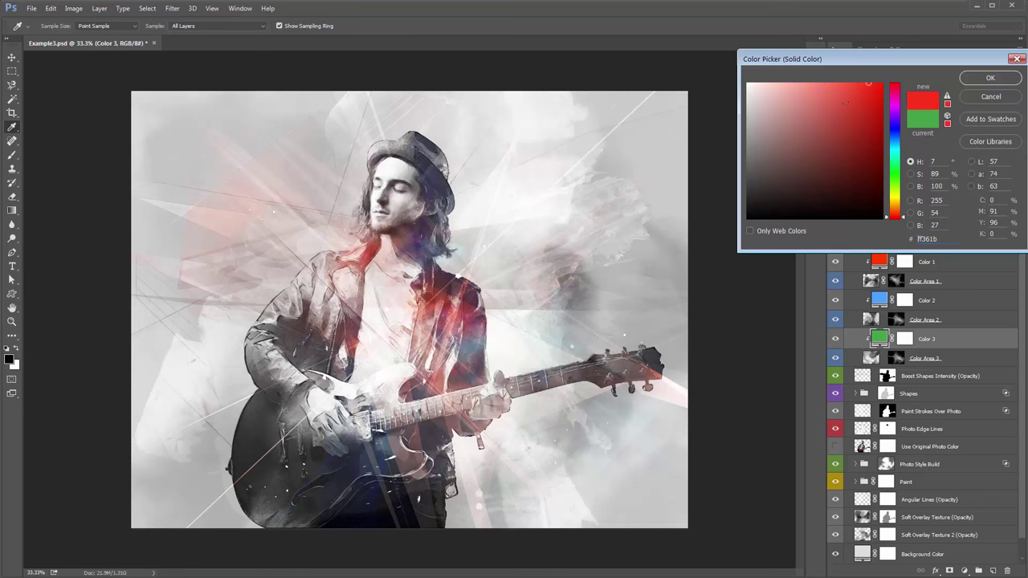
click(985, 97)
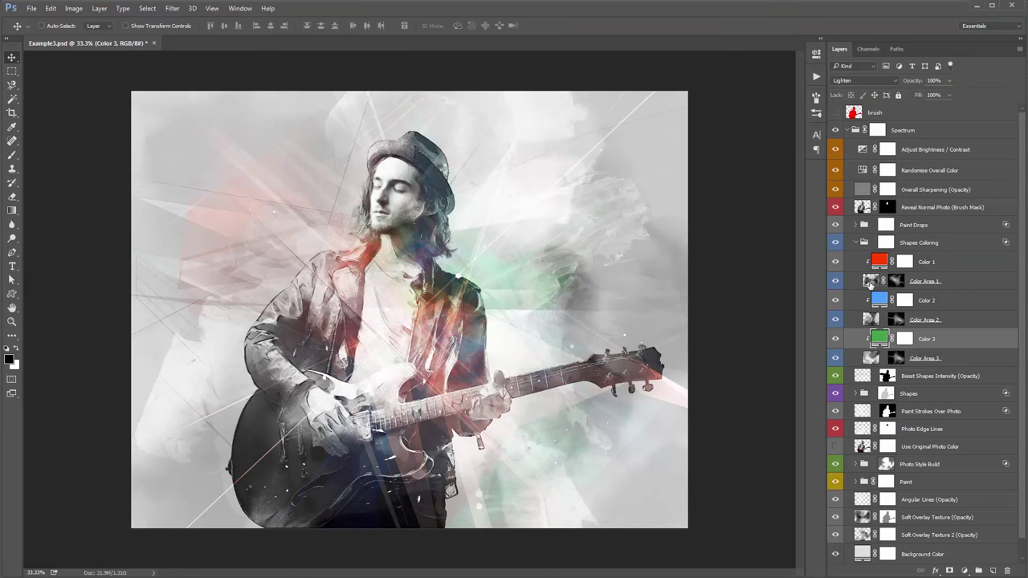
click(870, 283)
- Hide Color Area 3's green tint and rotate the Color Area 2 texture about -125°
click(875, 323)
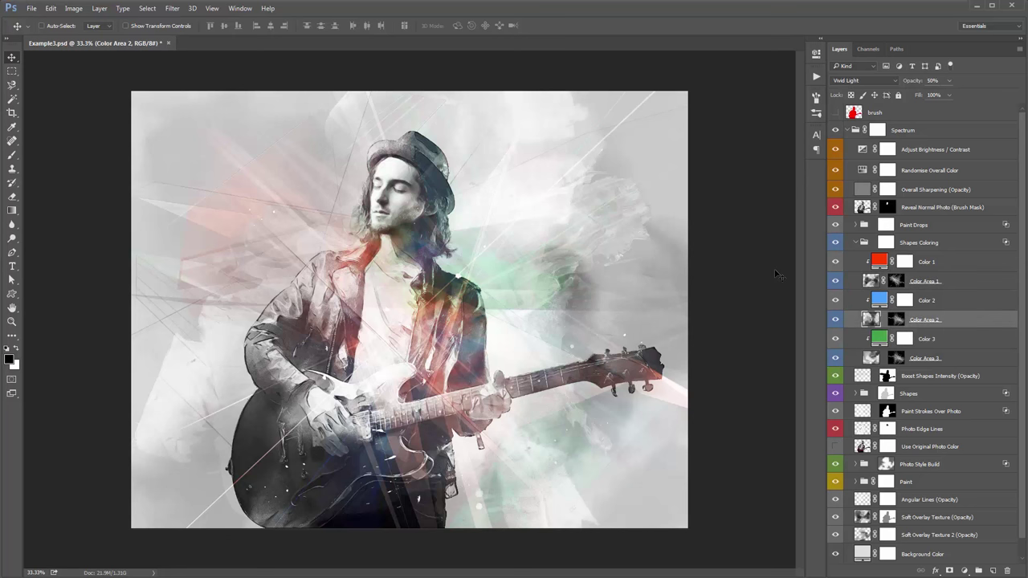
click(836, 359)
key(ctrl+minus)
key(ctrl+minus)
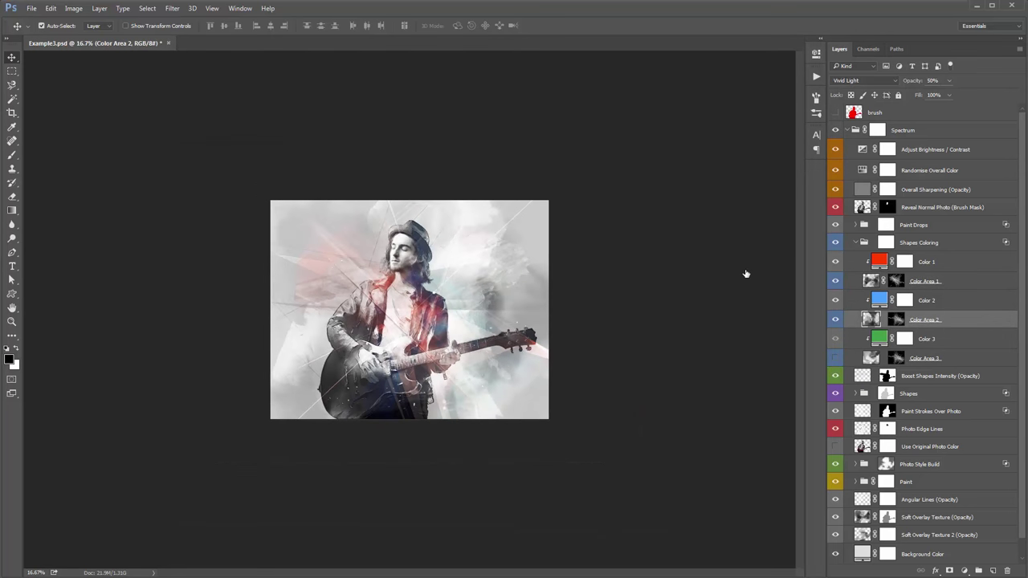
key(ctrl+t)
drag(689, 265, 441, 122)
drag(484, 316, 449, 302)
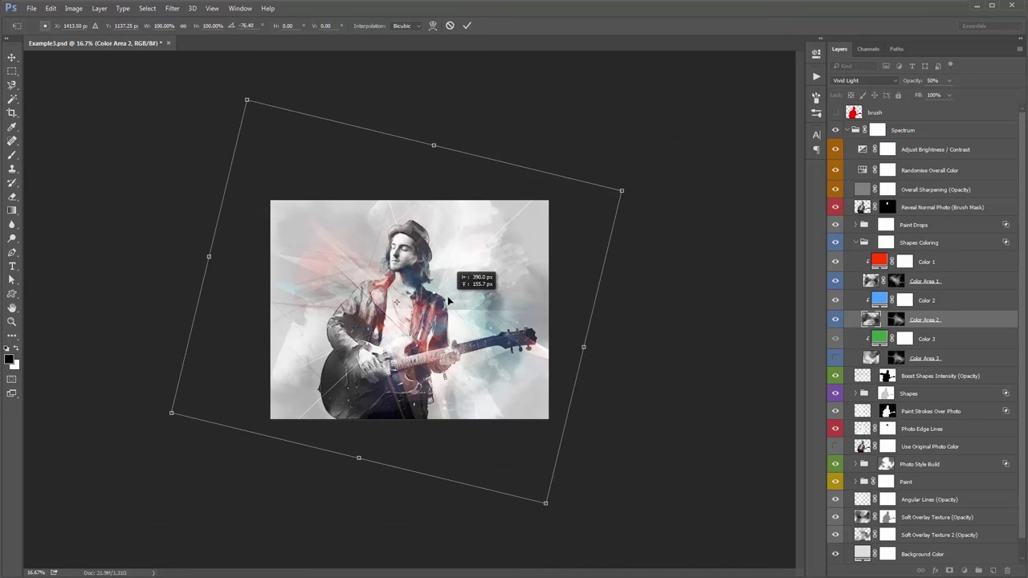
drag(659, 277, 591, 256)
key(Return)
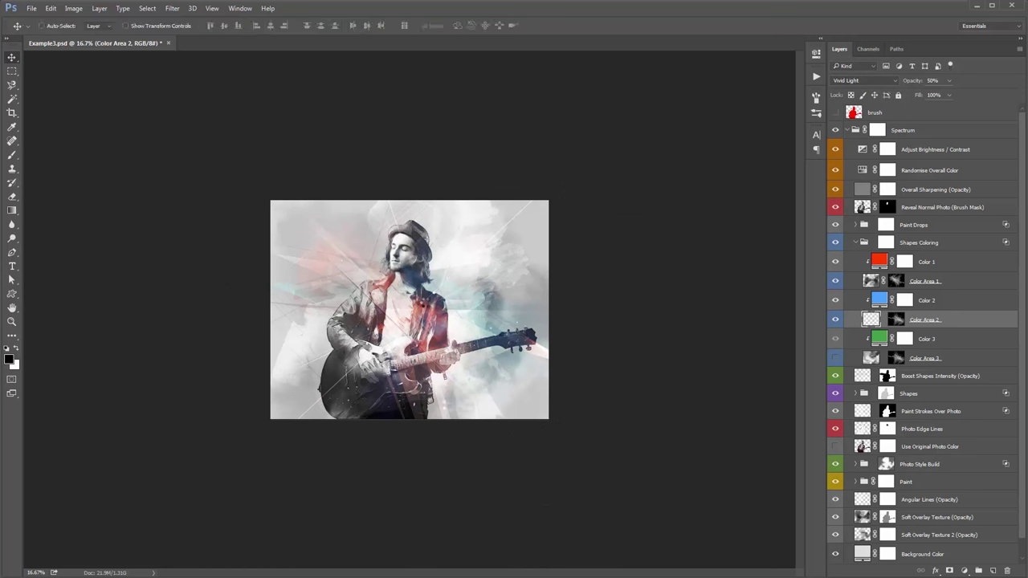
- Zoom the view back to 33.3% and select the Color 1 layer
key(z)
click(425, 302)
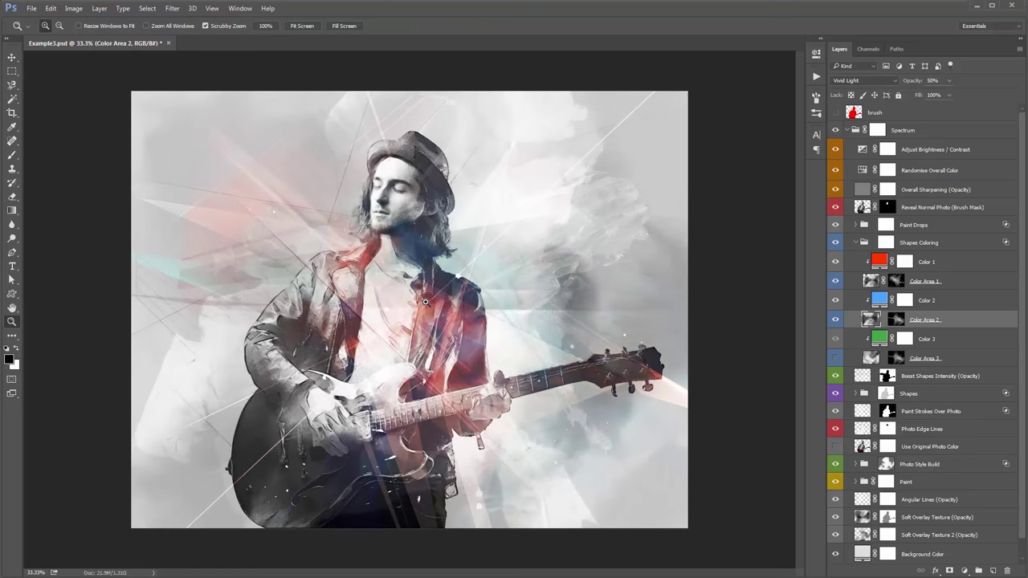
key(v)
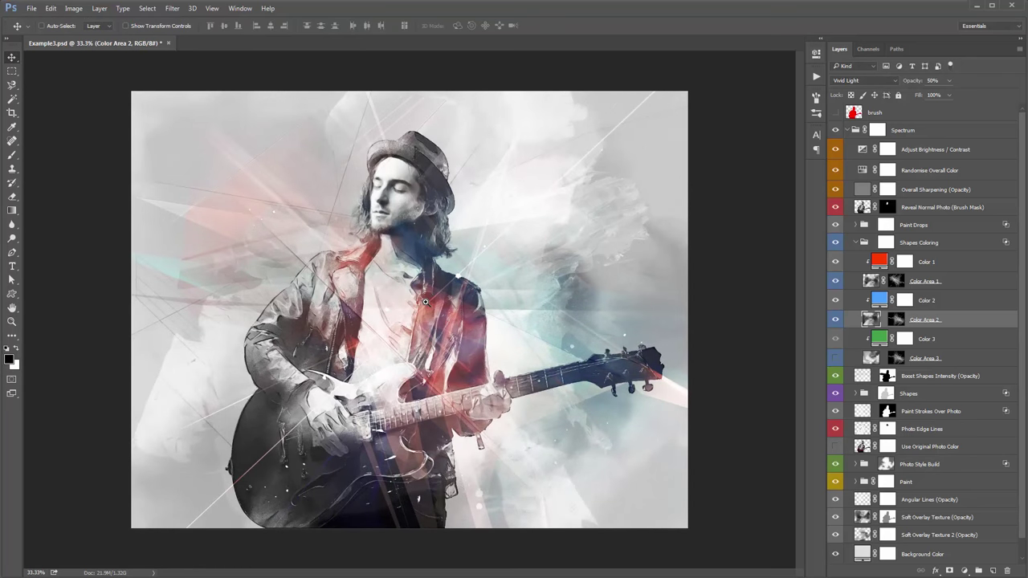
click(874, 265)
- Change Color 1's fill to orange ff9000 and collapse the Shapes Coloring group
double_click(875, 265)
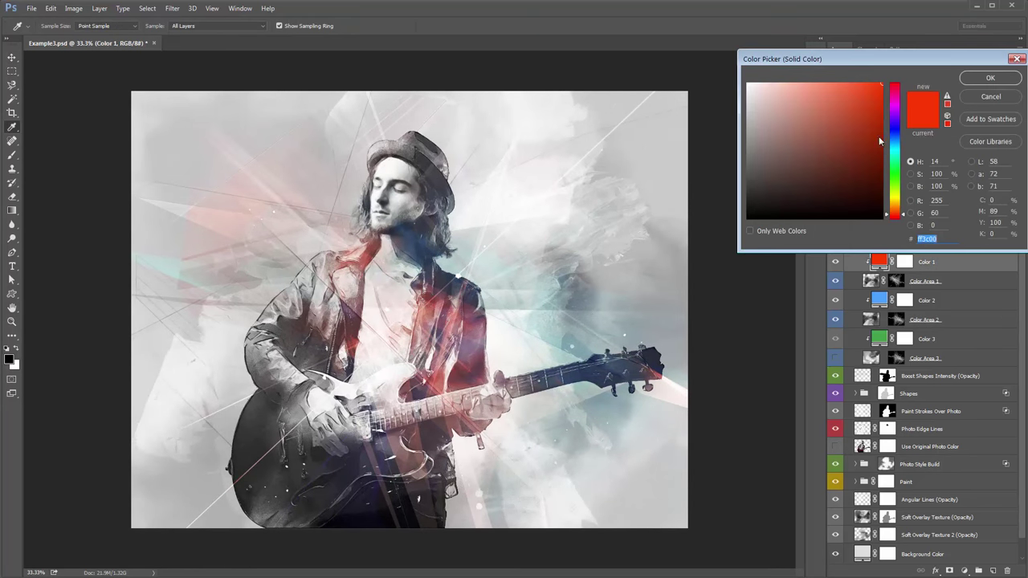
click(895, 97)
drag(895, 97, 895, 211)
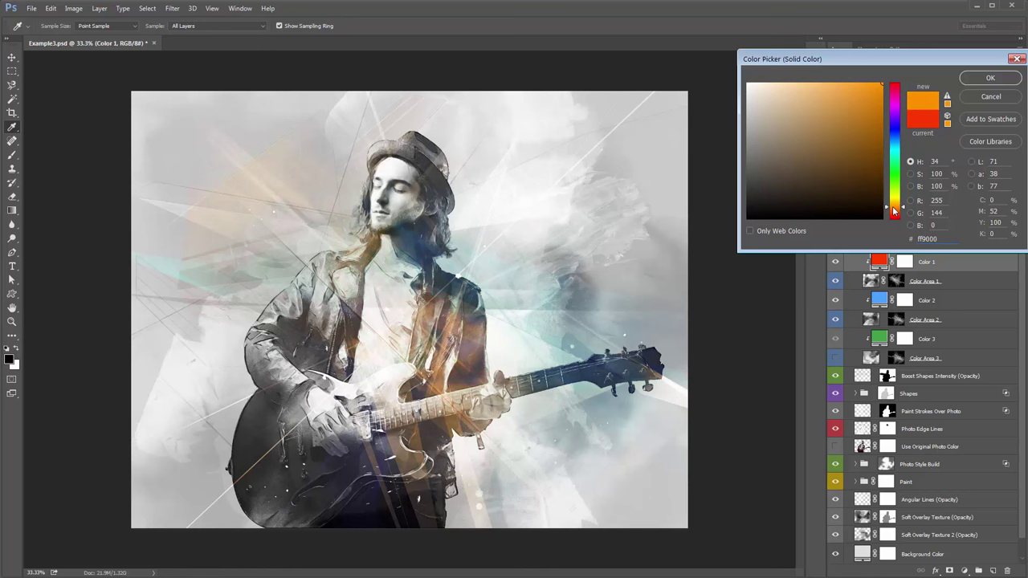
click(991, 78)
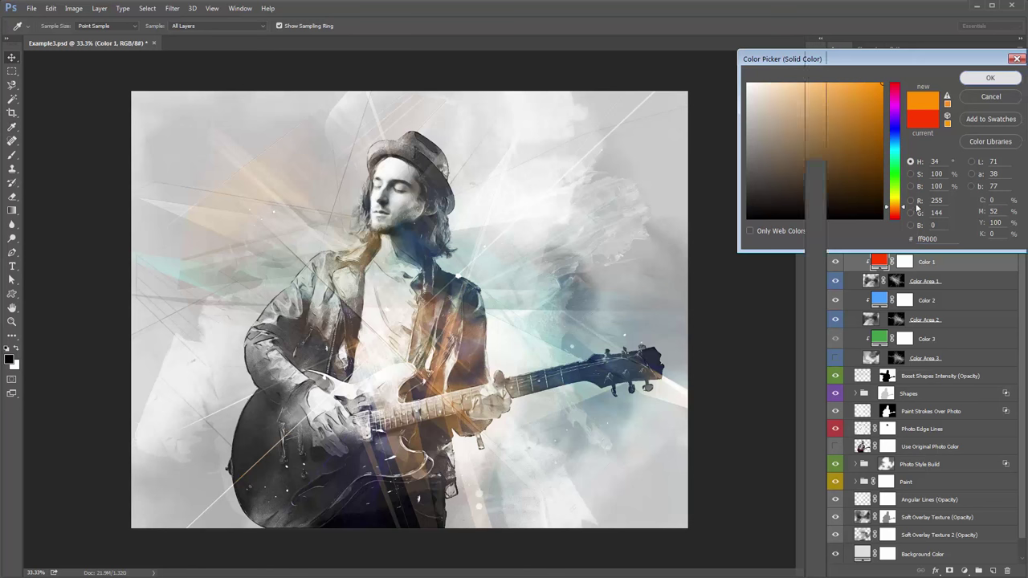
click(857, 243)
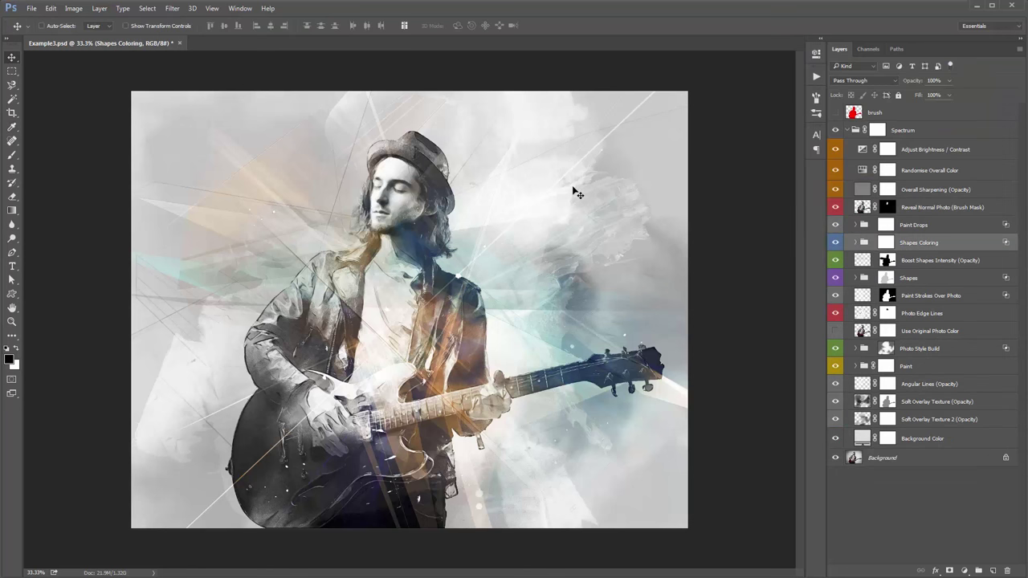
- Show Use Original Photo Color and paint black on its mask with a 700 px brush
click(836, 331)
click(946, 331)
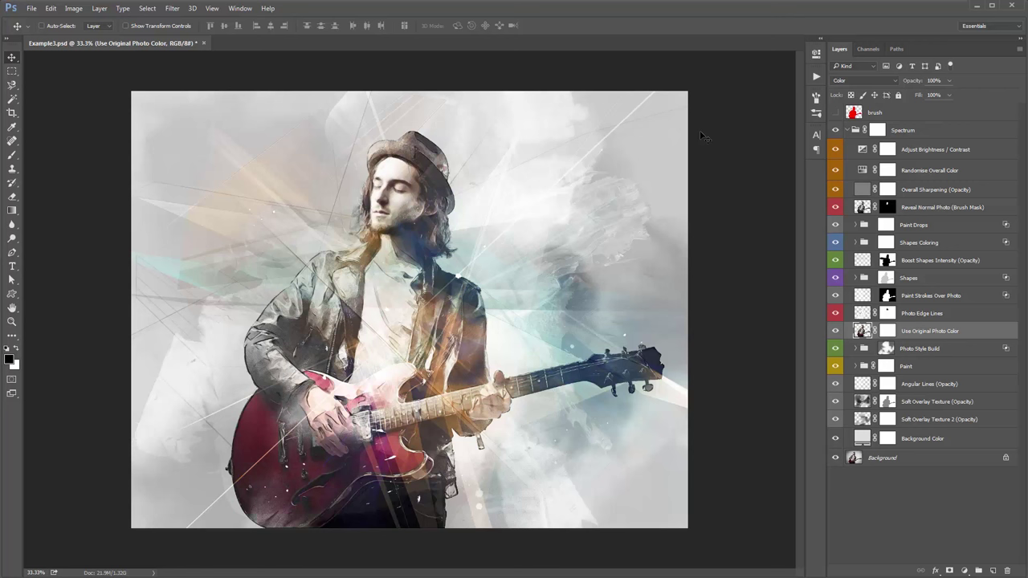
click(888, 330)
key(b)
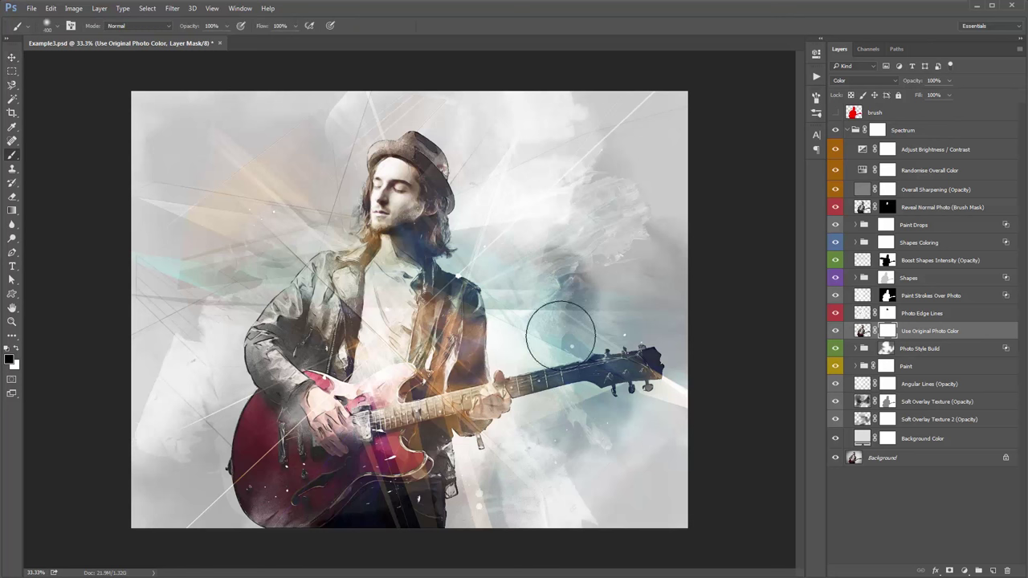
key(bracketright)
key(bracketright)
key(bracketright)
key(bracketright)
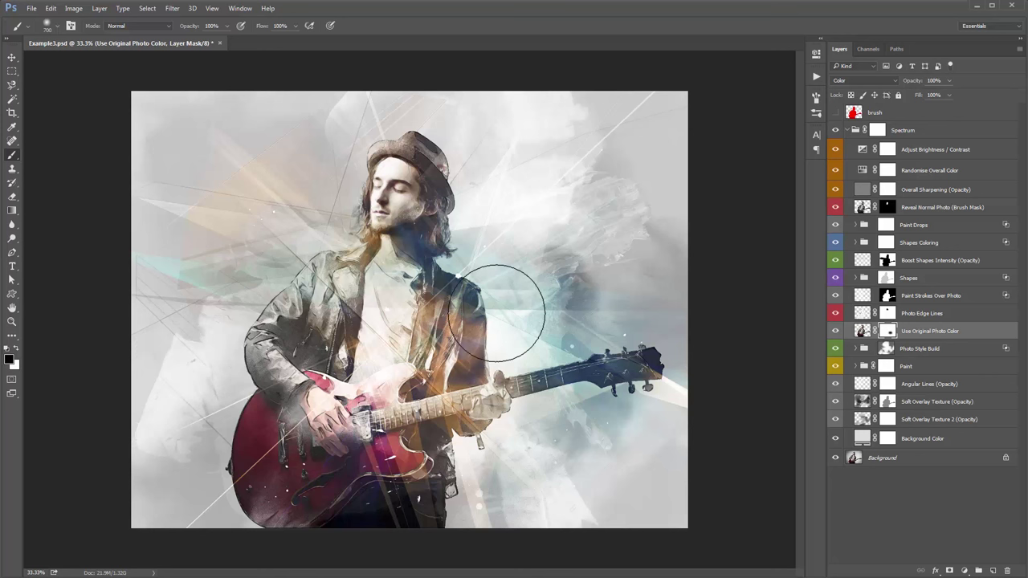
mouse_move(496, 313)
mouse_down()
mouse_move(464, 381)
mouse_move(402, 417)
mouse_up()
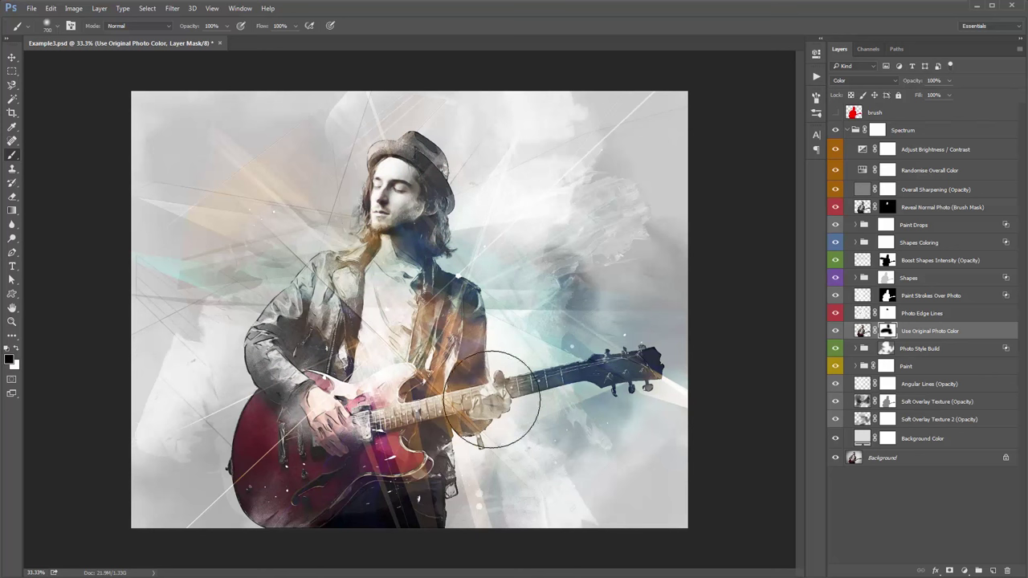
click(391, 392)
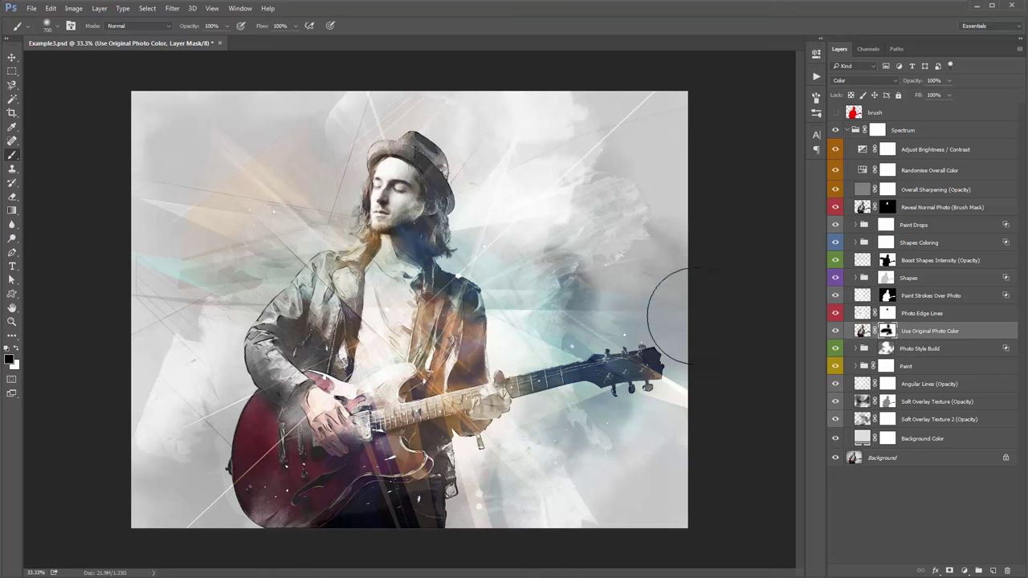
- Lower Use Original Photo Color's opacity to 62% and select Photo Edge Lines
key(v)
drag(912, 81, 892, 83)
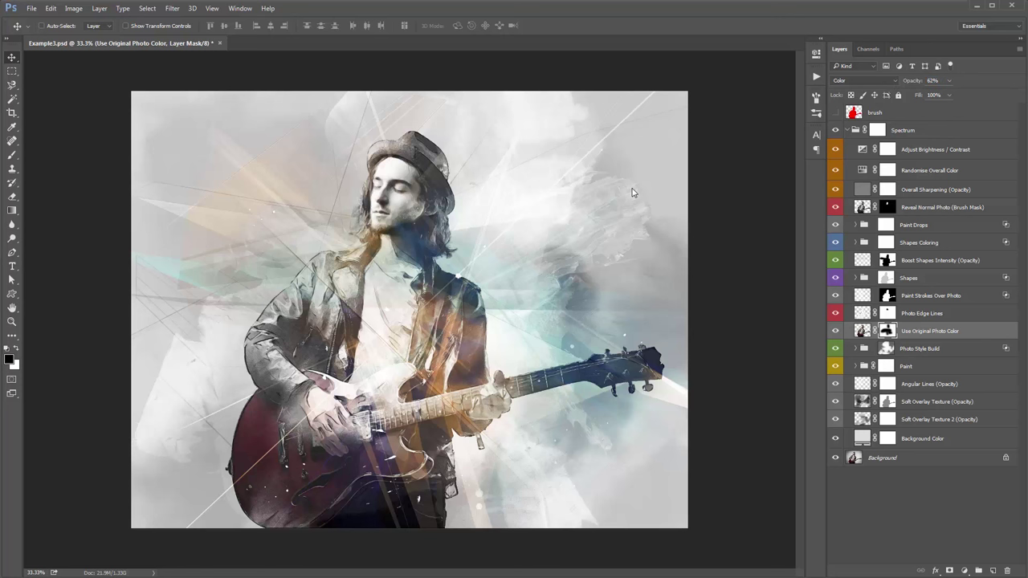
click(913, 316)
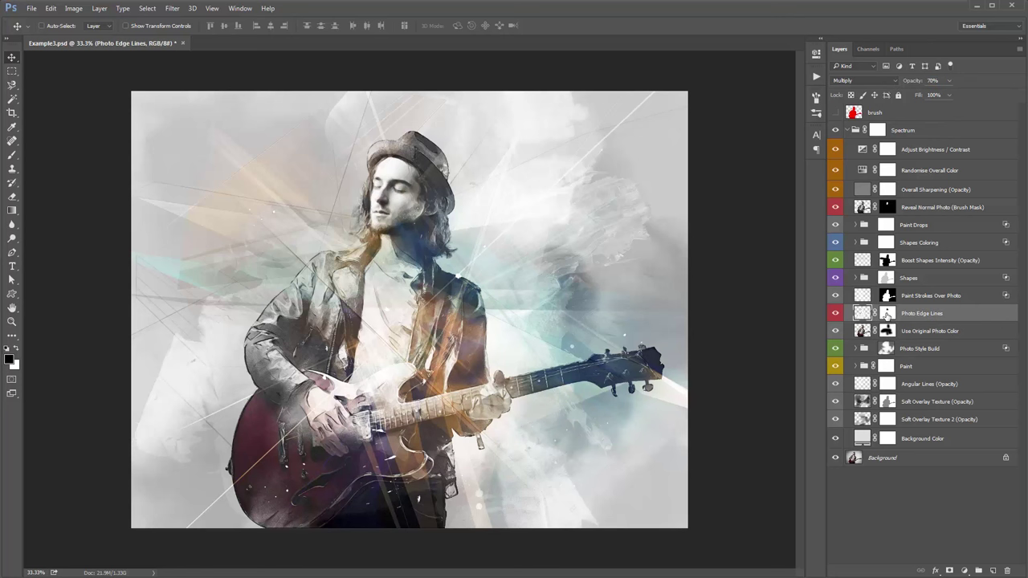
- Paint black on the Photo Edge Lines mask over the strumming hand and guitar neck
click(886, 313)
key(b)
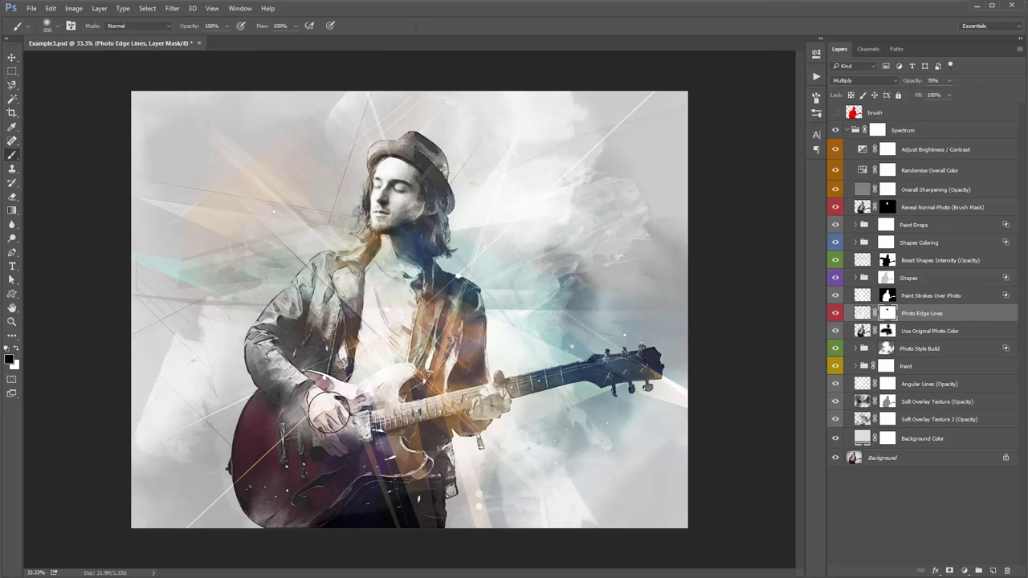
mouse_move(328, 423)
mouse_down()
mouse_move(339, 453)
mouse_move(493, 395)
mouse_move(329, 393)
mouse_move(310, 405)
mouse_move(455, 413)
mouse_up()
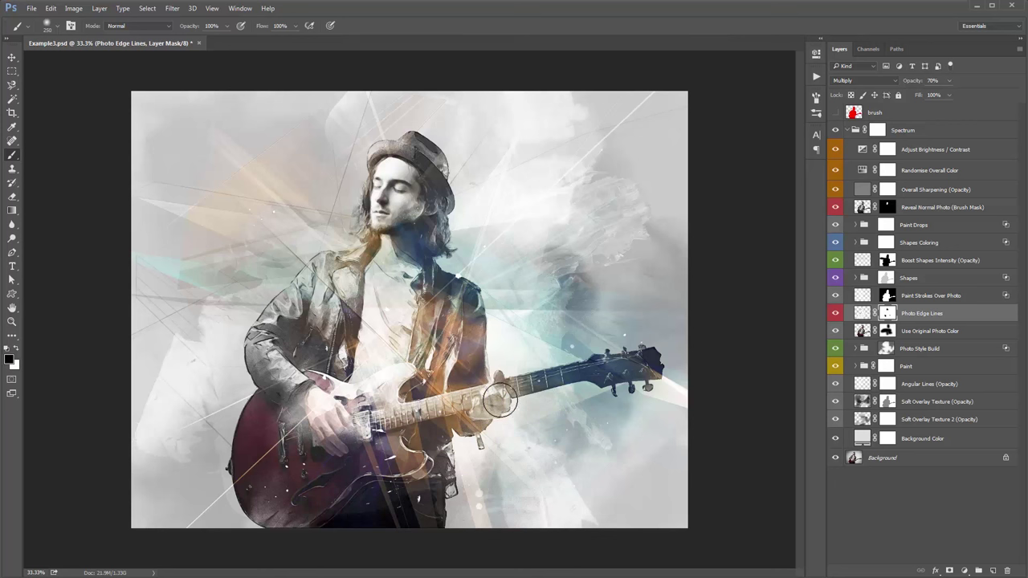
key(v)
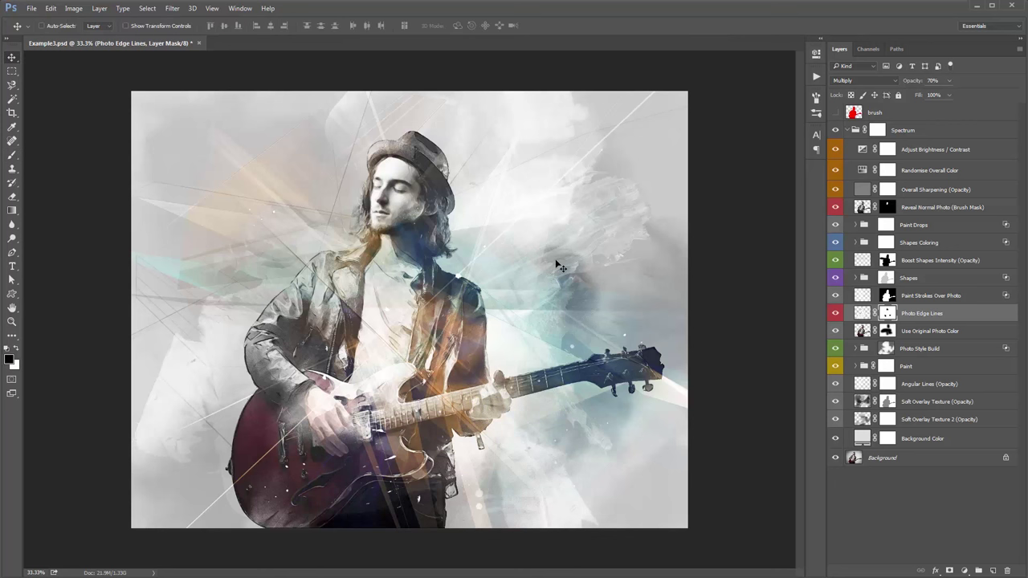
- Expand the Shapes group and change the s2 Color fill to grey
click(858, 278)
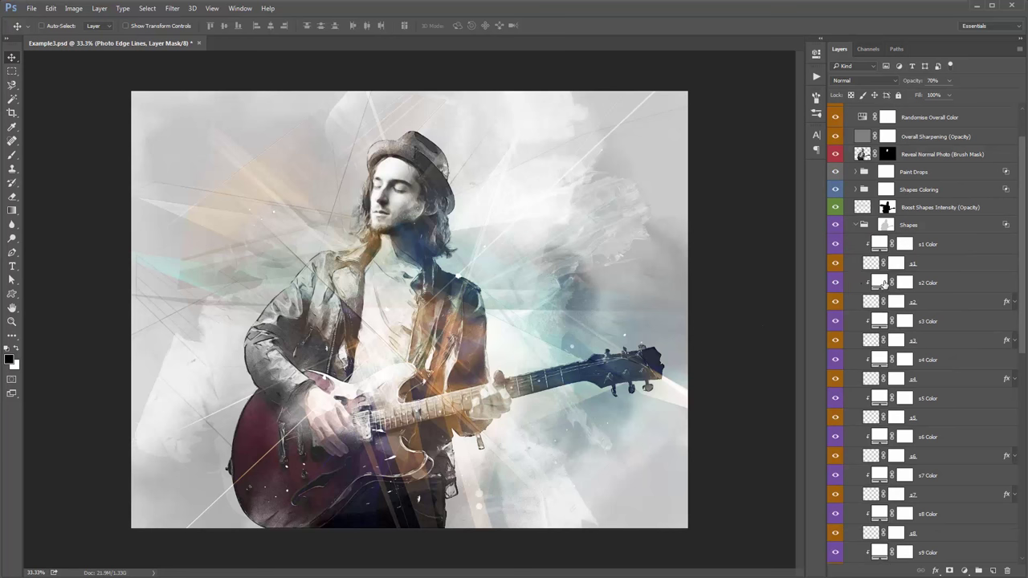
double_click(881, 282)
mouse_move(779, 190)
mouse_down()
mouse_move(725, 150)
mouse_move(707, 30)
mouse_up()
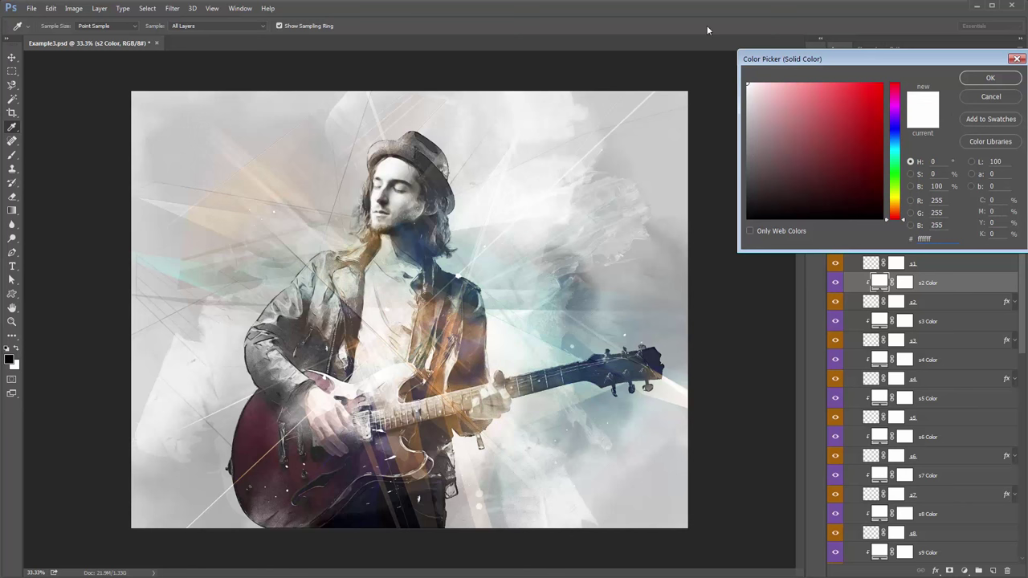
click(991, 78)
- Set the s3 Color fill to a light orange after trying several tones
double_click(879, 321)
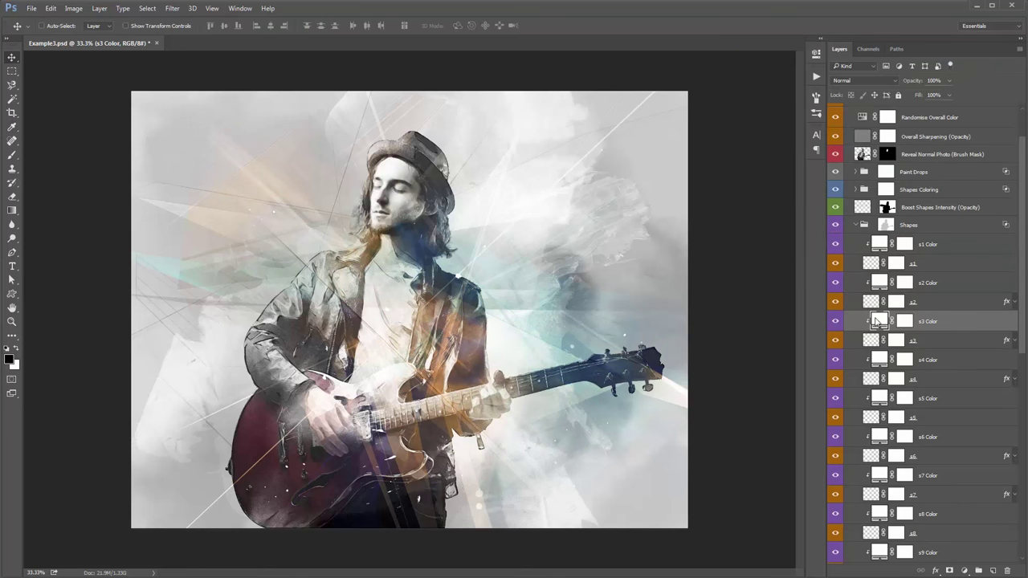
drag(764, 205, 710, 218)
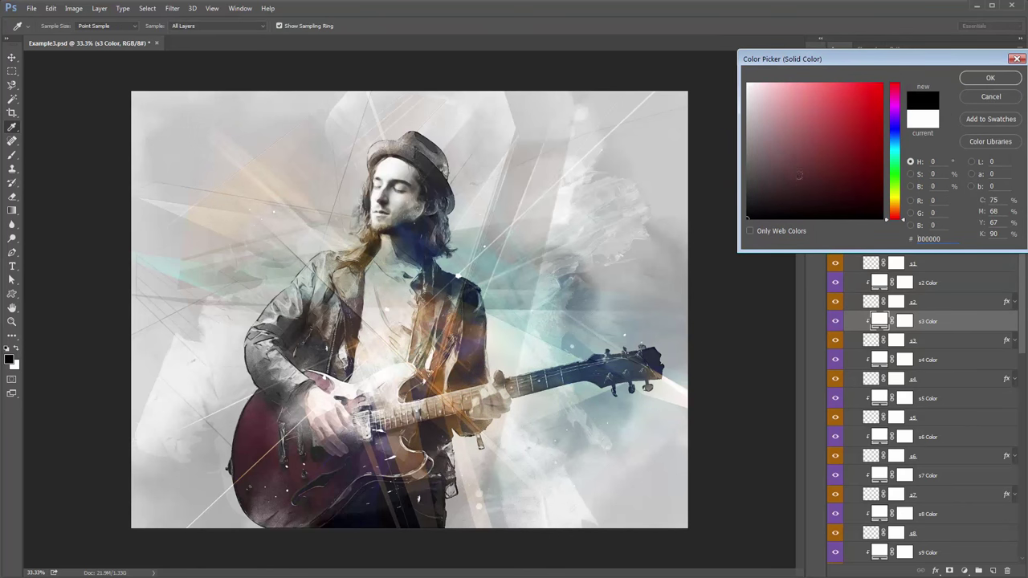
click(777, 134)
click(773, 162)
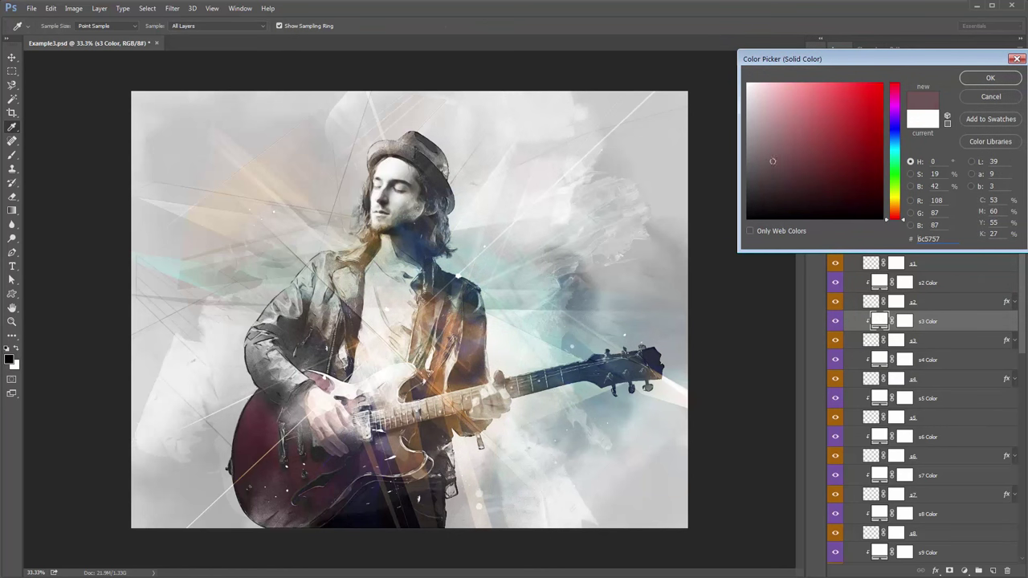
click(754, 151)
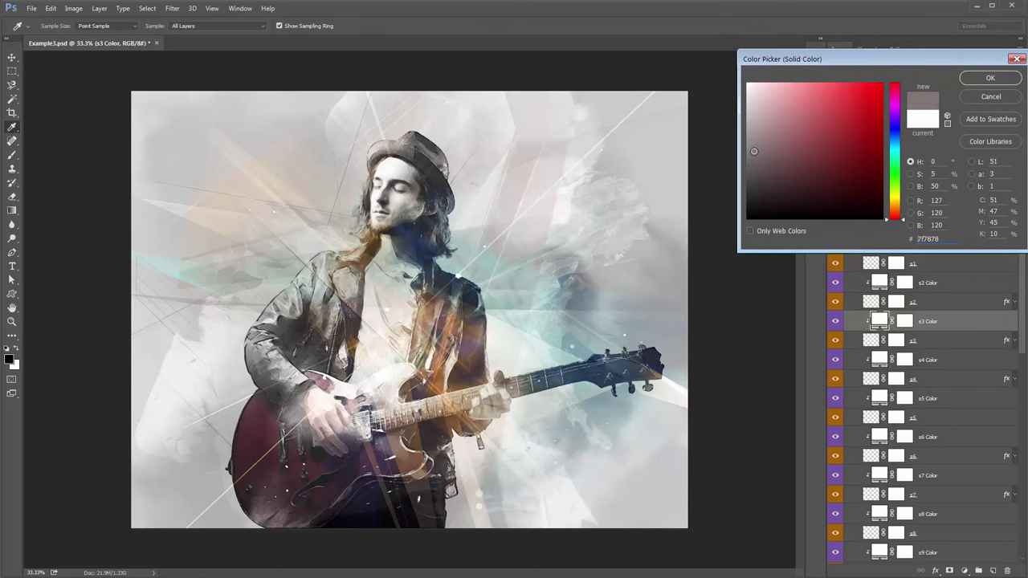
click(818, 103)
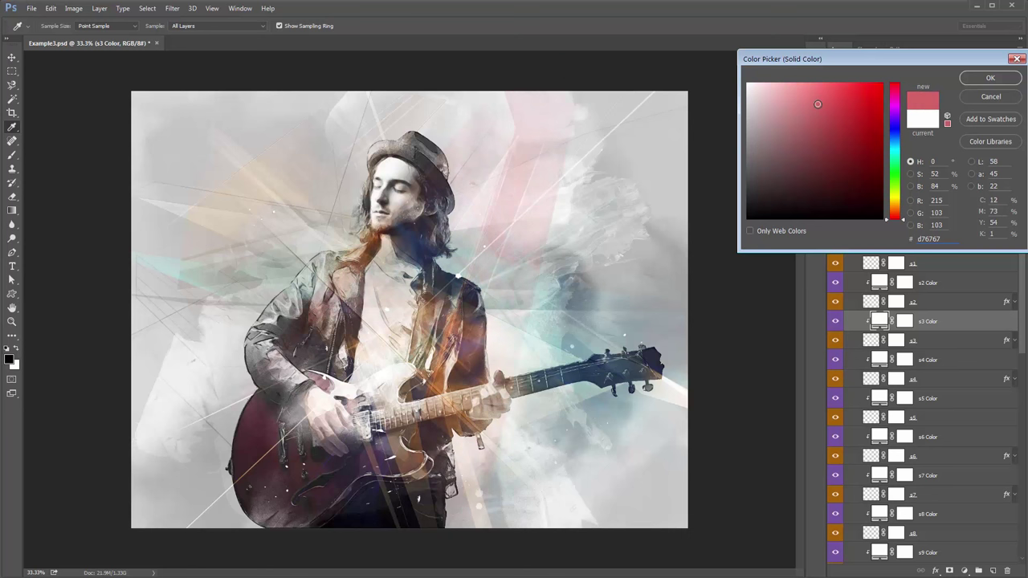
click(896, 210)
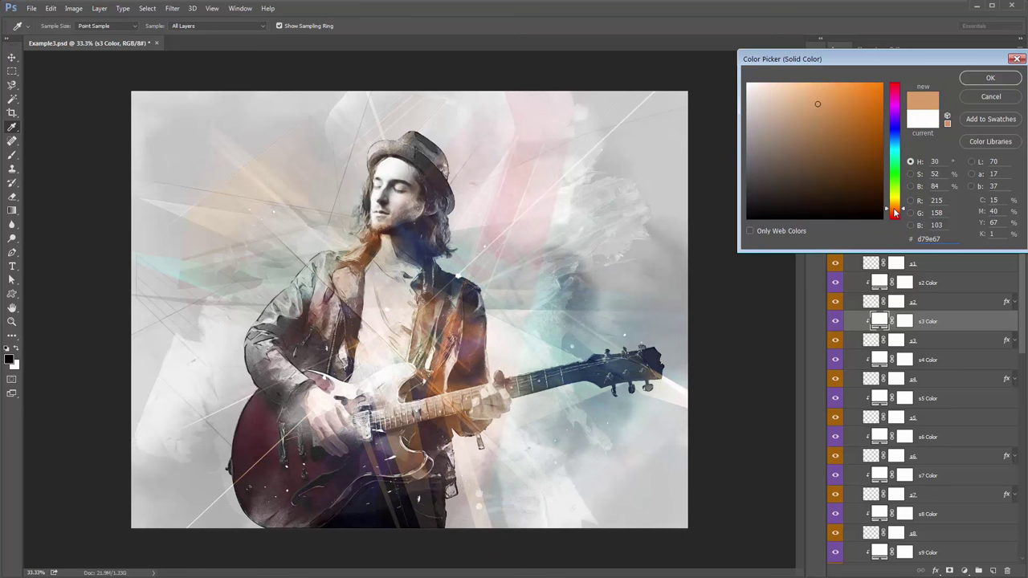
click(984, 86)
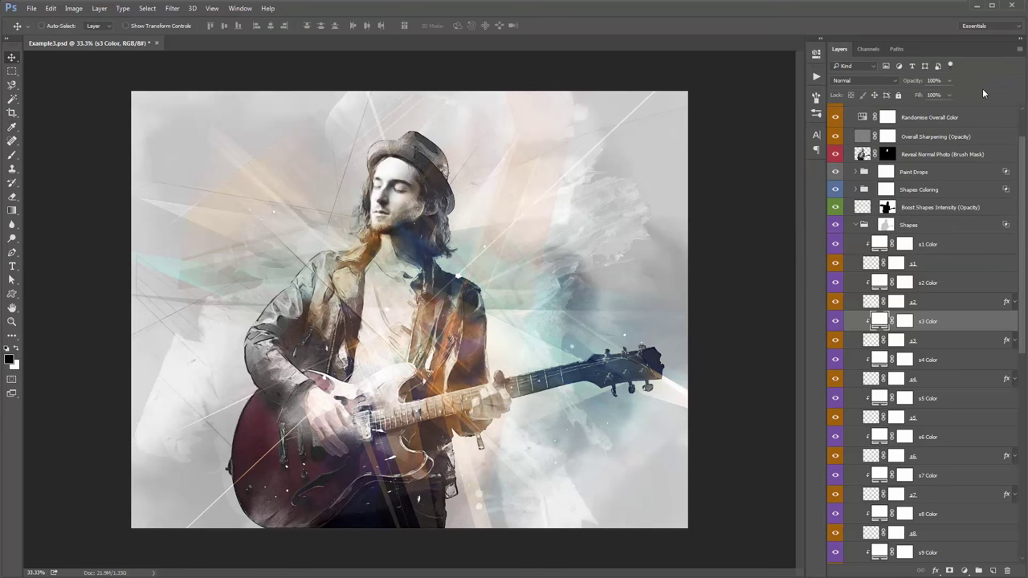
double_click(880, 321)
drag(895, 212, 895, 206)
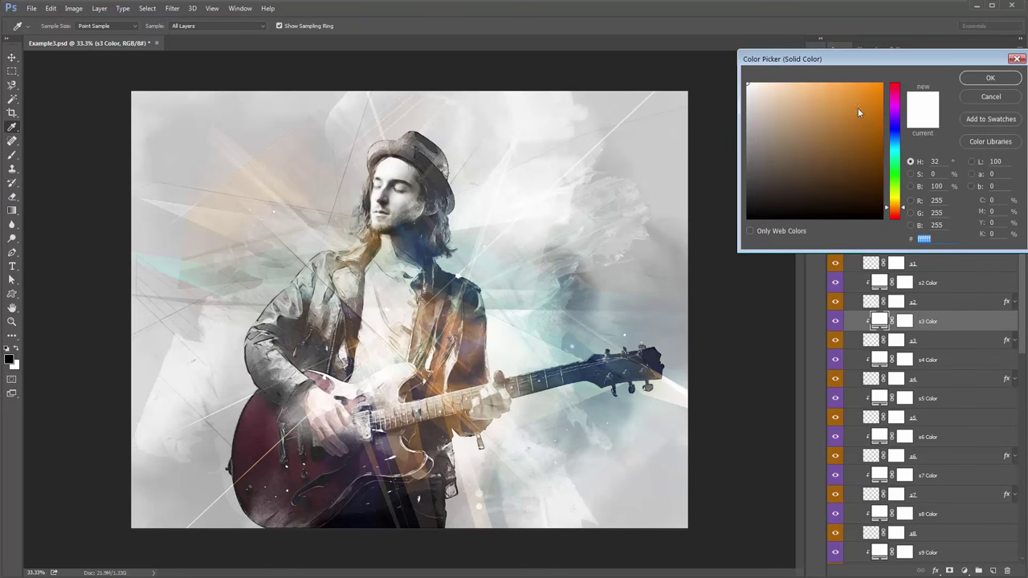
mouse_move(861, 114)
mouse_down()
mouse_move(847, 86)
mouse_move(841, 112)
mouse_move(821, 99)
mouse_up()
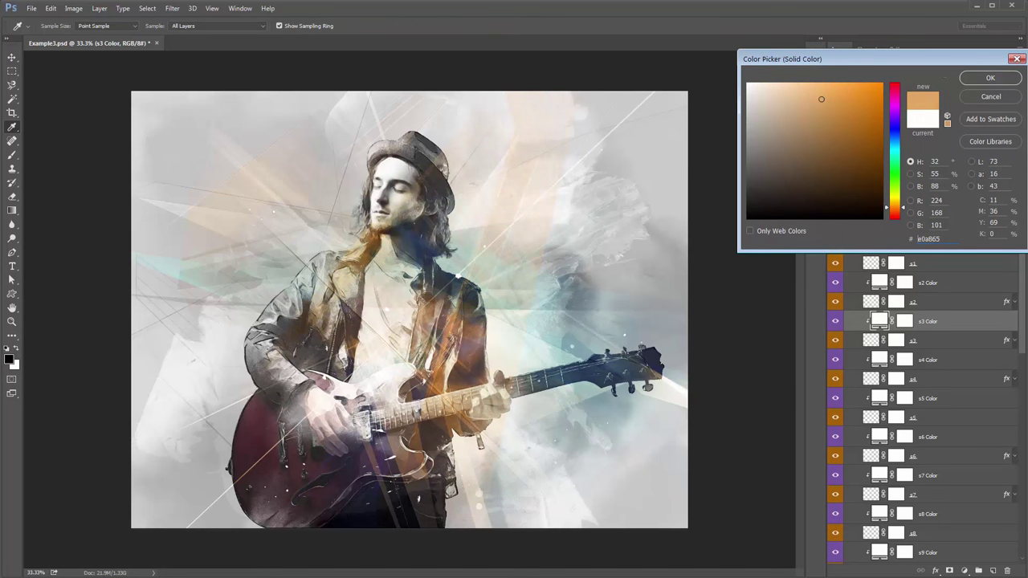
click(990, 78)
- Try black and mid grey for the s4 Color fill, then close its picker
double_click(879, 359)
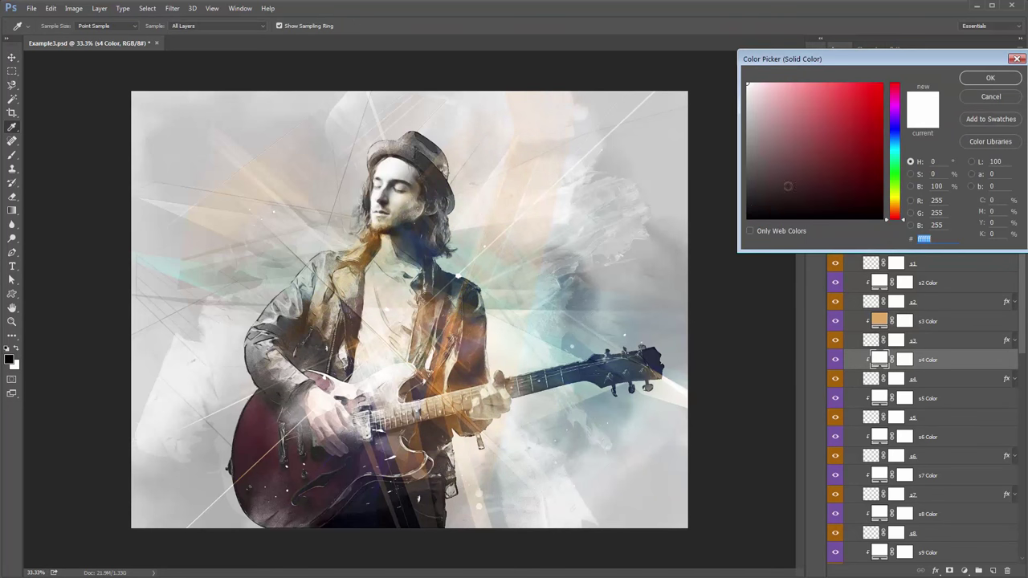
click(748, 217)
click(920, 120)
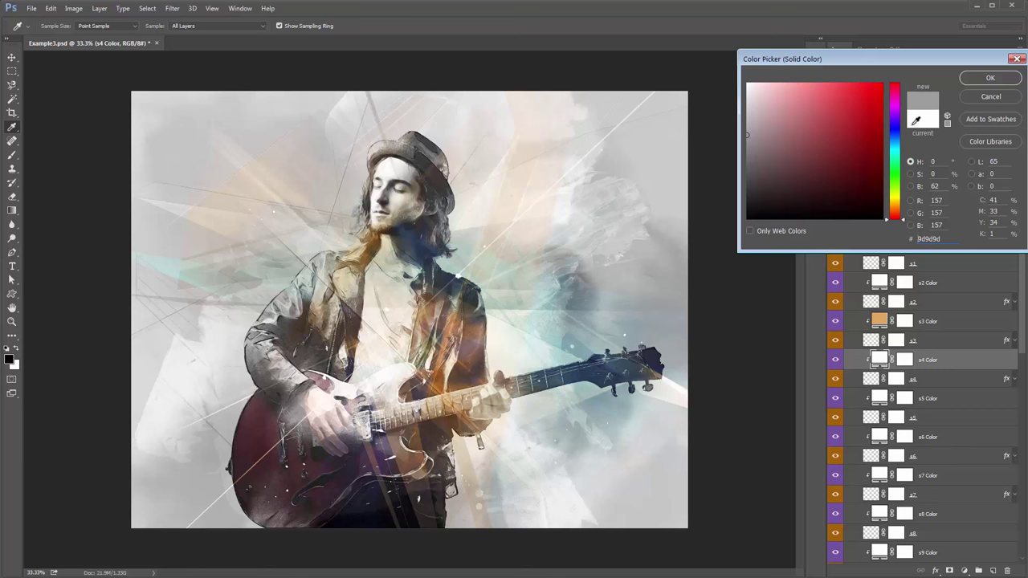
click(972, 100)
- Set the s5 Color fill to dark grey #4d4d4d and collapse the Shapes group
click(881, 395)
double_click(882, 395)
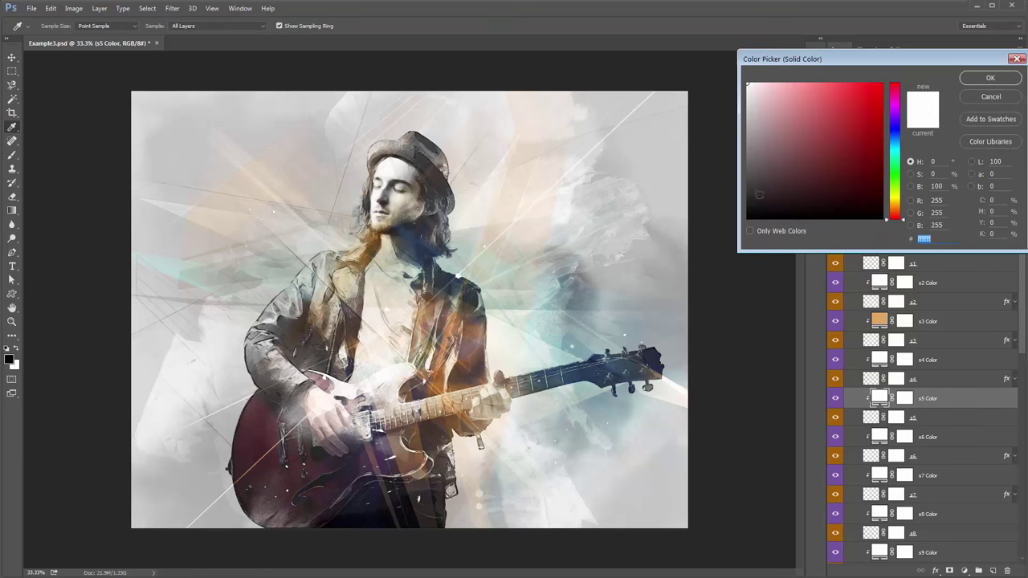
click(748, 218)
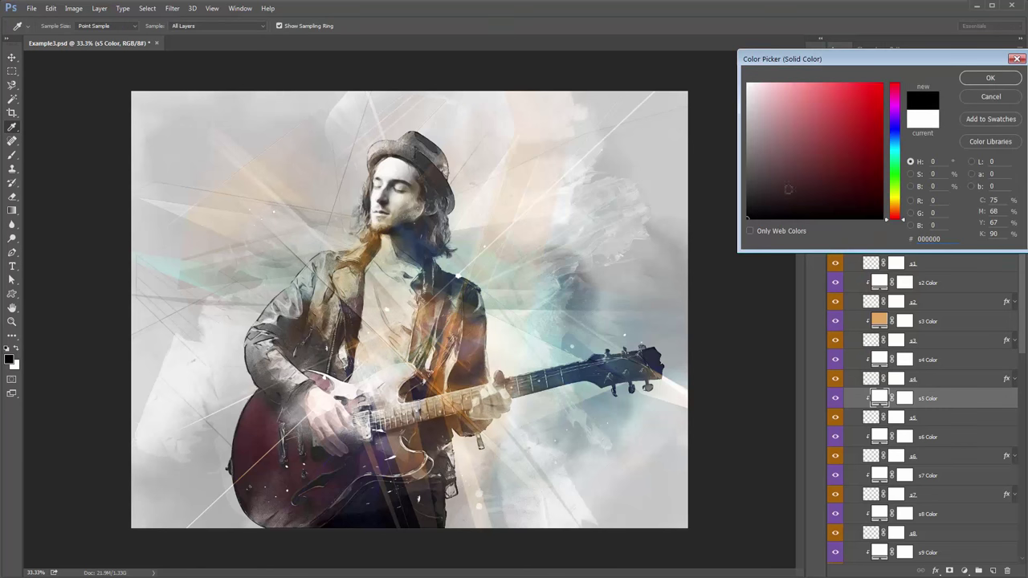
click(748, 84)
click(748, 218)
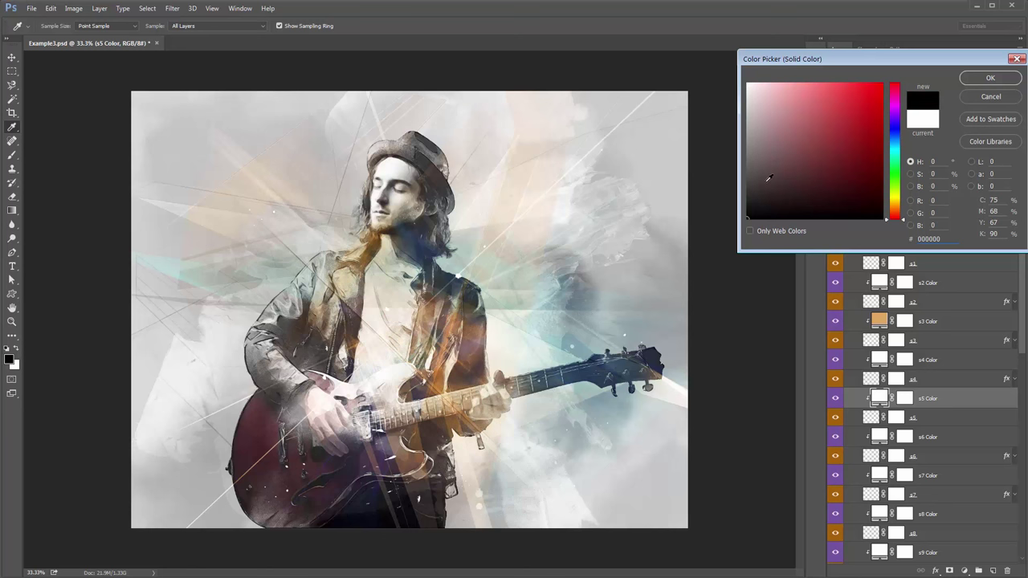
drag(769, 178, 748, 177)
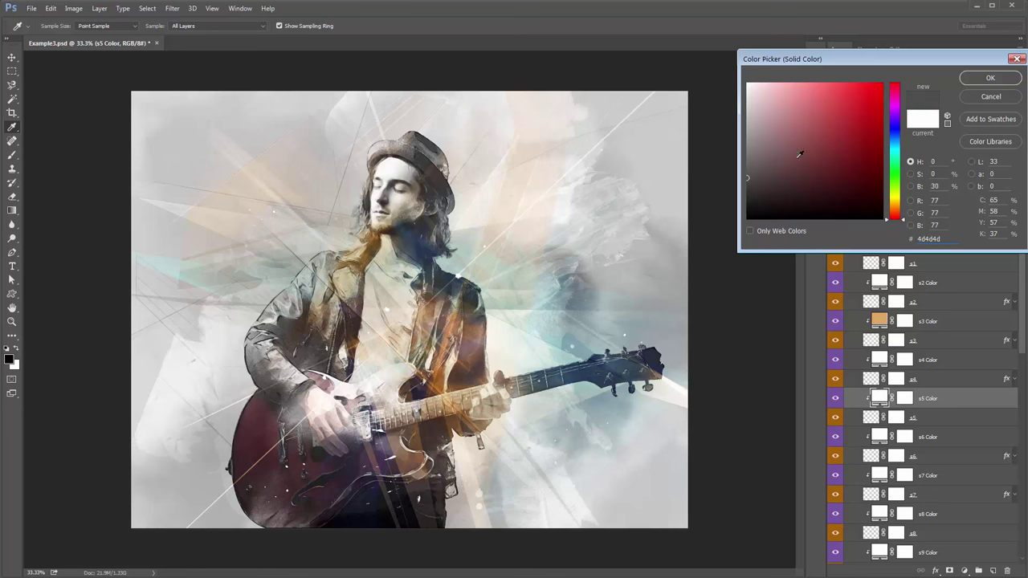
click(993, 78)
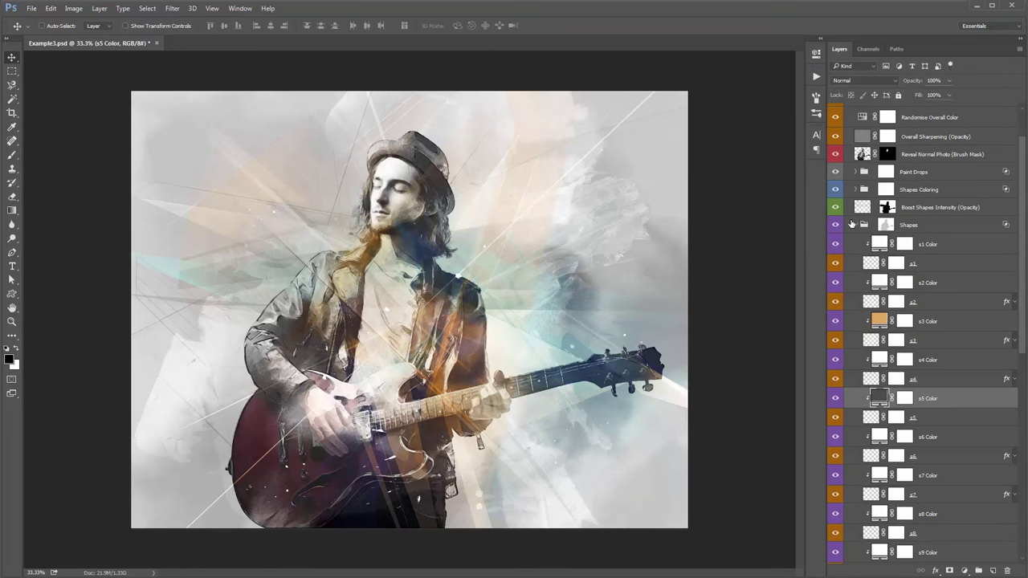
click(853, 224)
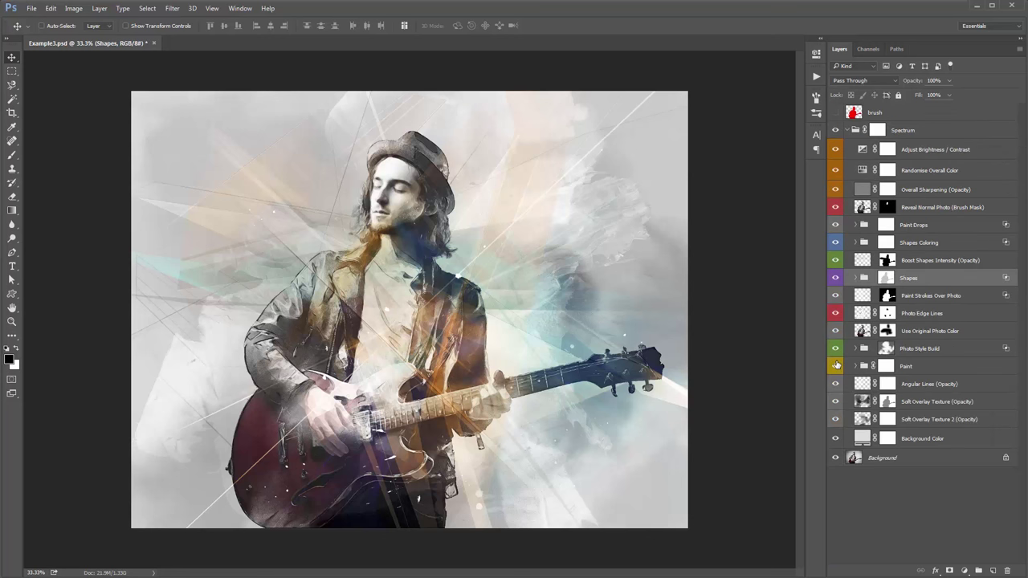
- Flip the Ps1 paint stroke in the Paint group horizontally via Edit > Transform
click(855, 367)
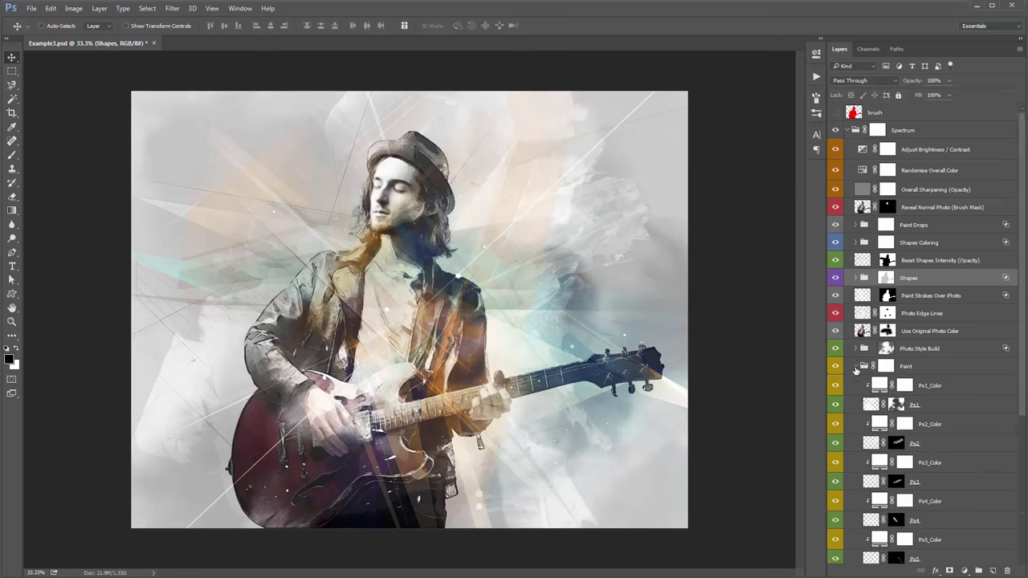
scroll(858, 366, down, 3)
click(930, 304)
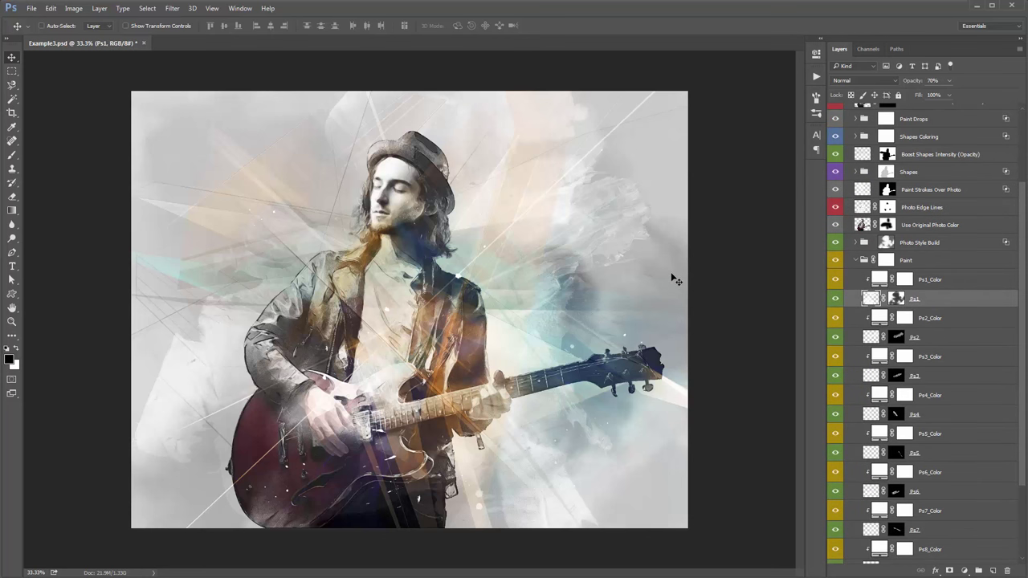
key(alt+e)
key(a)
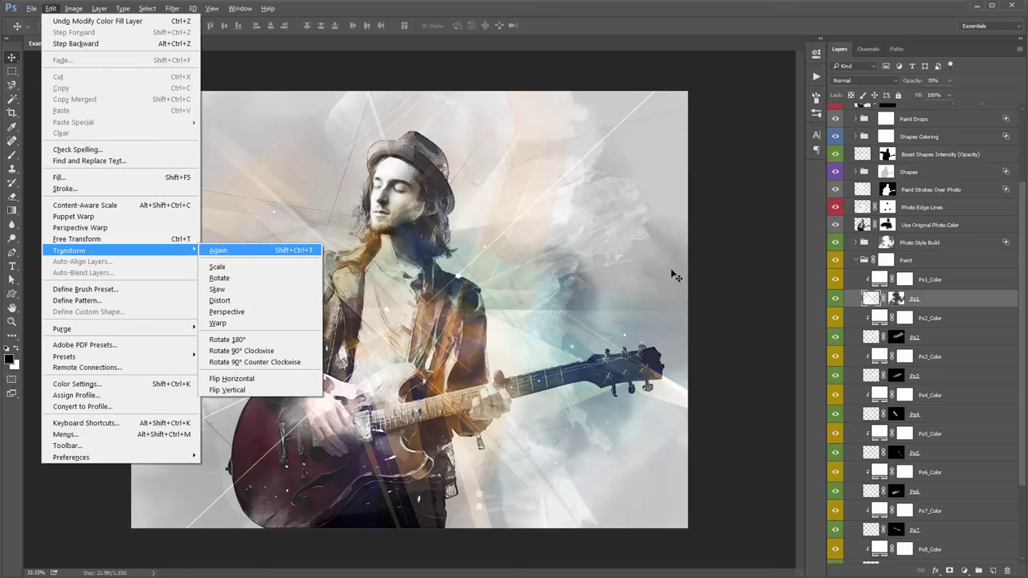
key(Up)
key(Up)
key(Return)
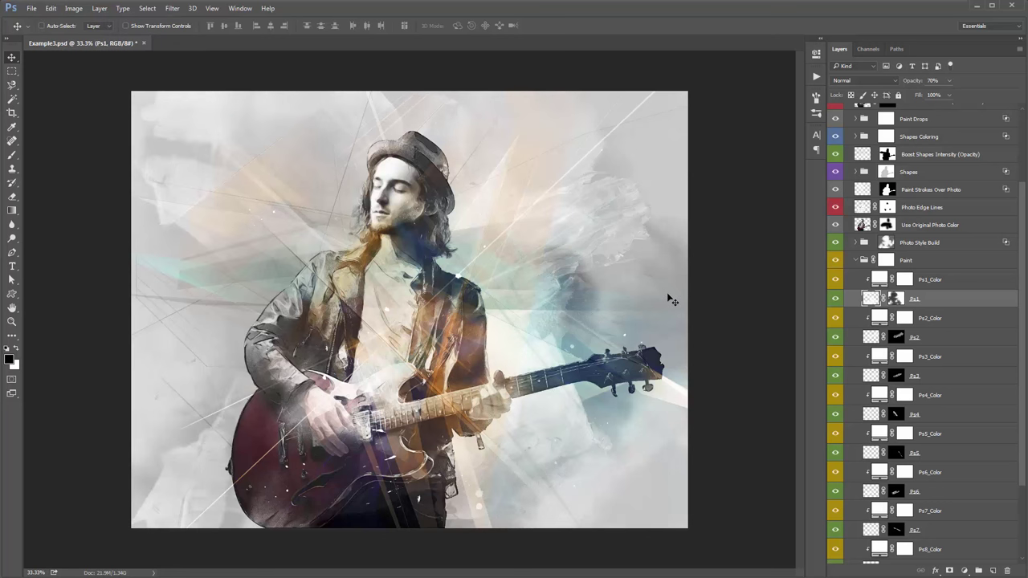
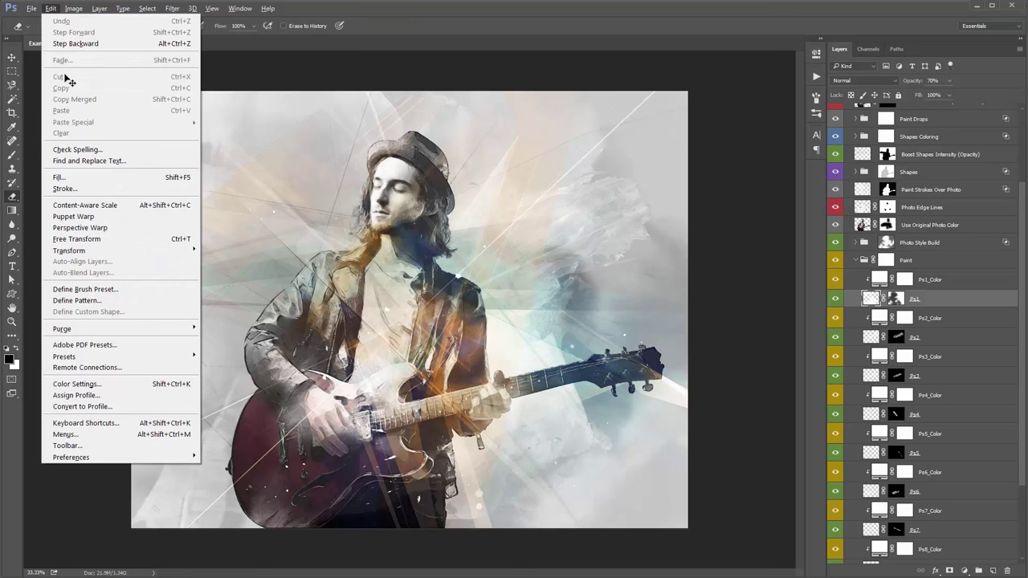
- Flip the Ps1 paint-stroke layer horizontally with Edit > Transform > Flip Horizontal
key(e)
key(alt+e)
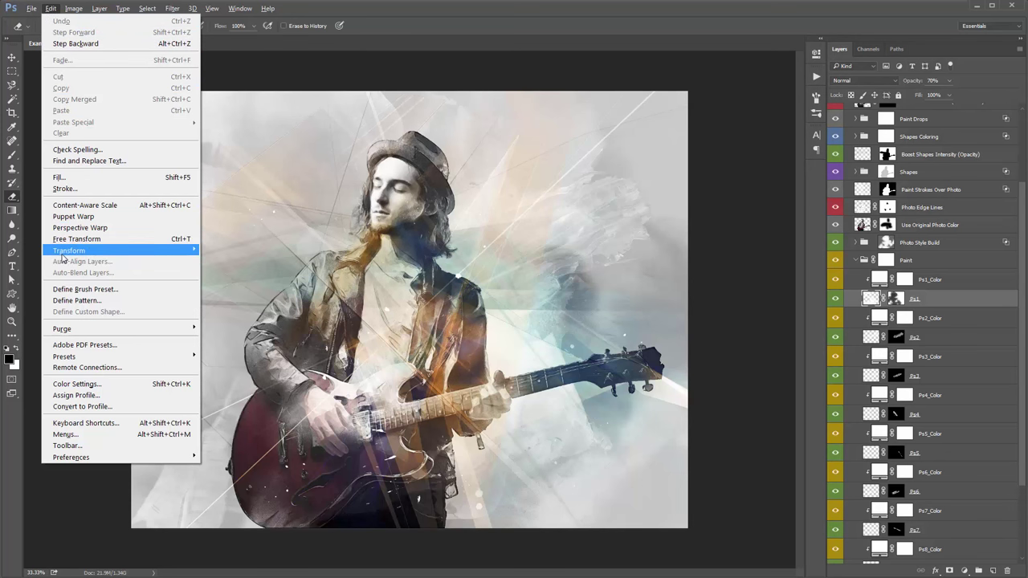
mouse_move(65, 258)
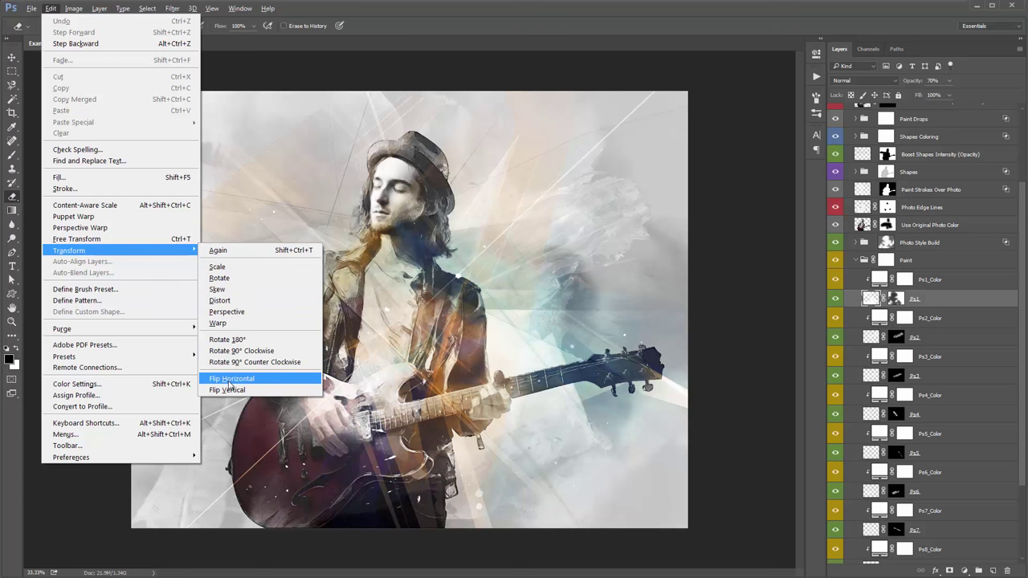
click(320, 169)
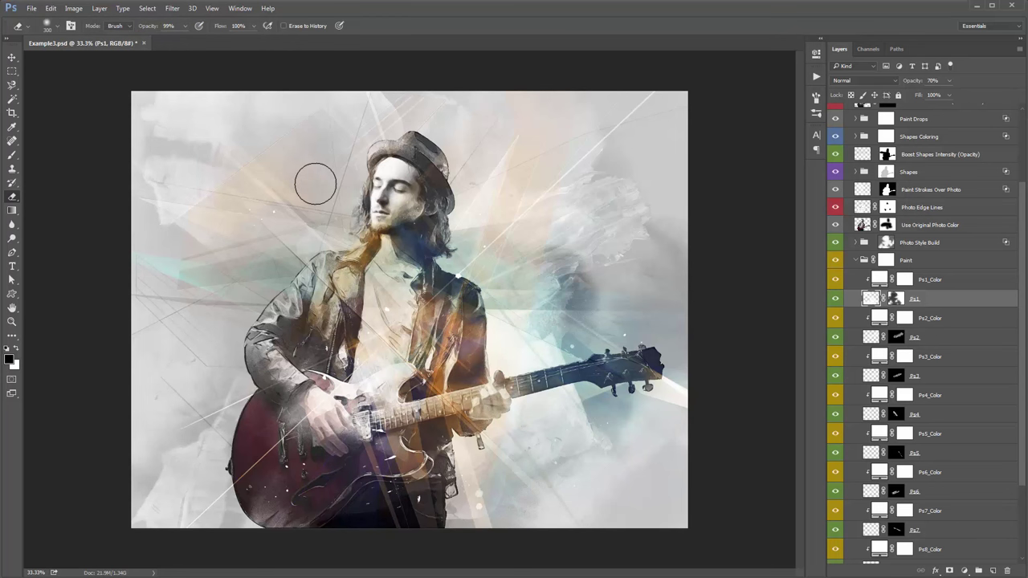
key(v)
key(alt+e)
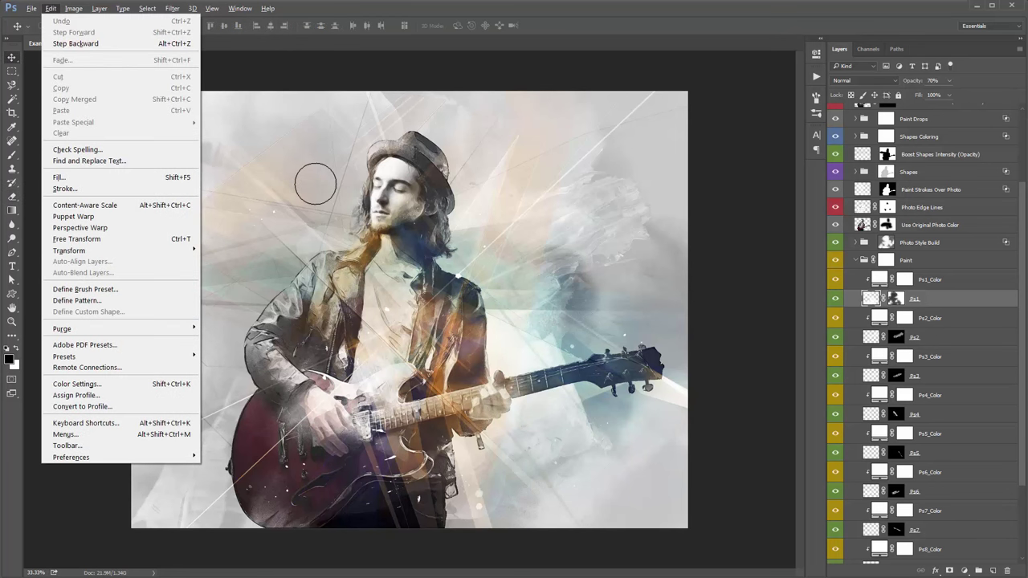
key(a)
key(Up)
key(Up)
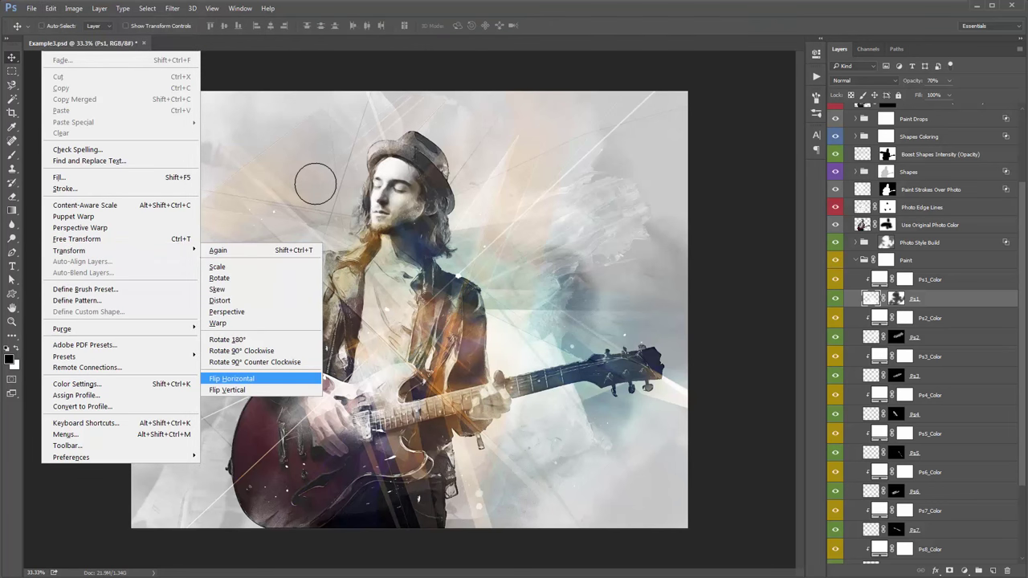
key(Return)
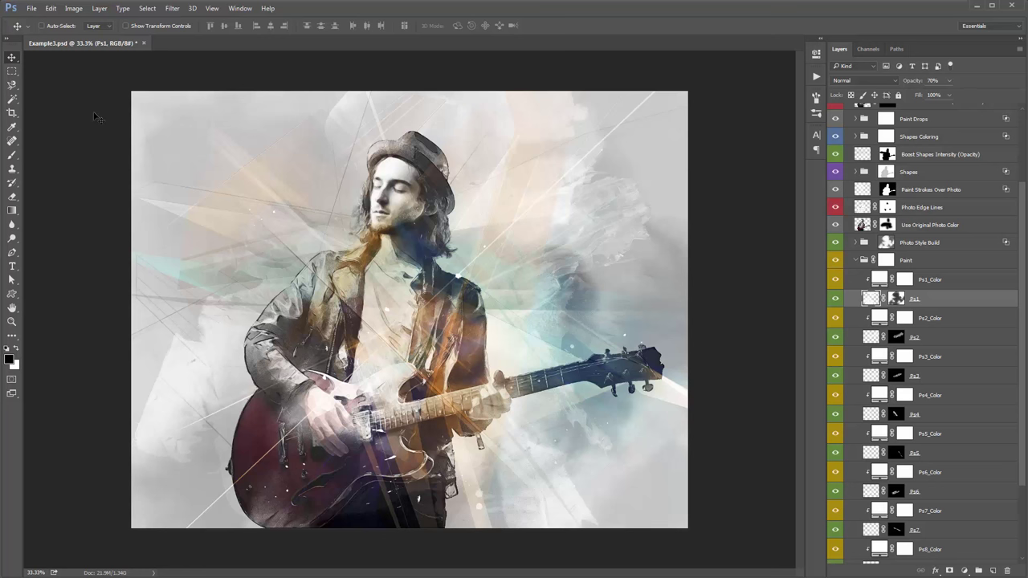
- Flip Ps1 vertically, then check the Transform and Filter menus without applying anything
key(alt+e)
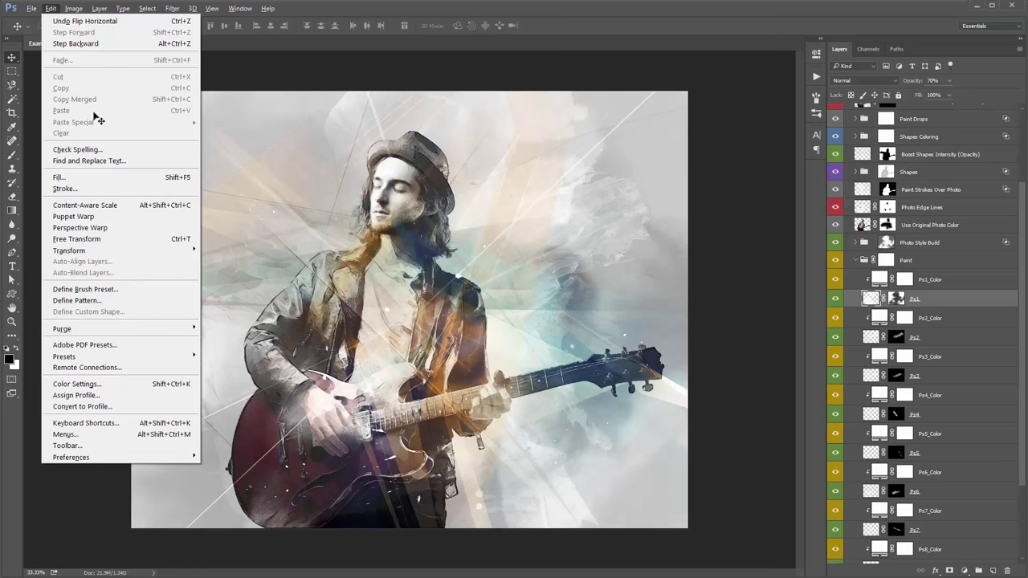
key(a)
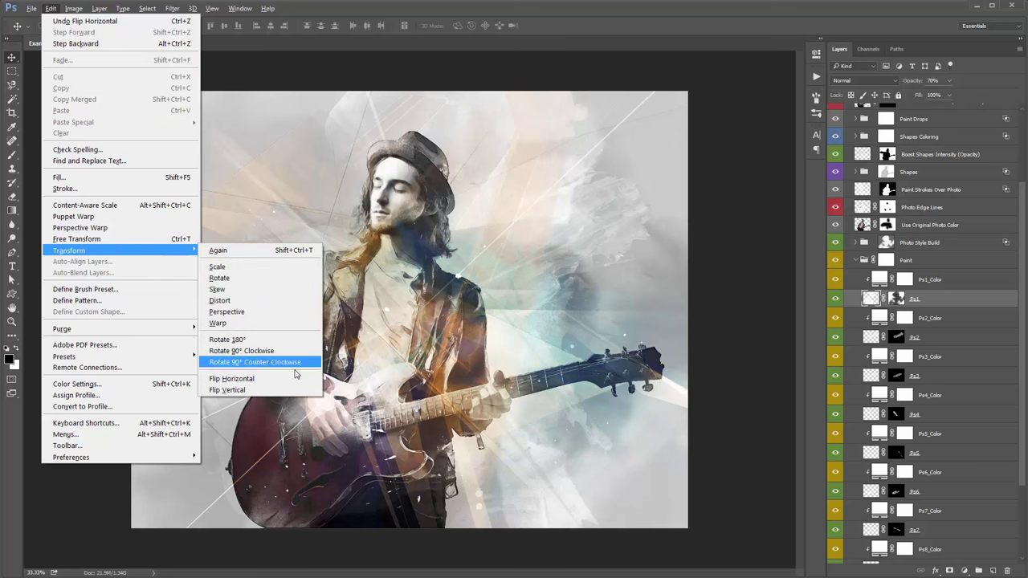
click(226, 391)
key(alt+e)
key(a)
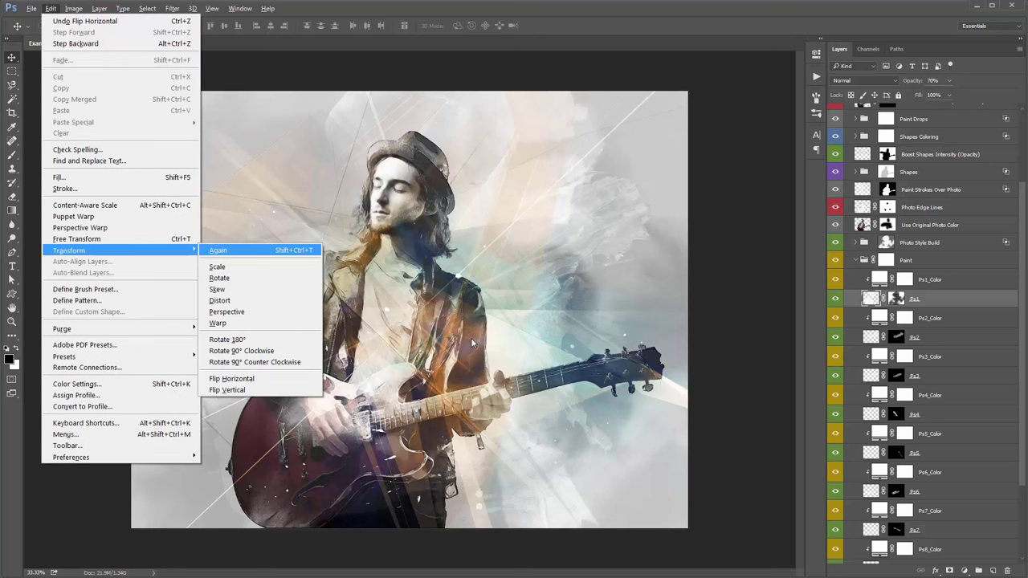
key(Escape)
key(Escape)
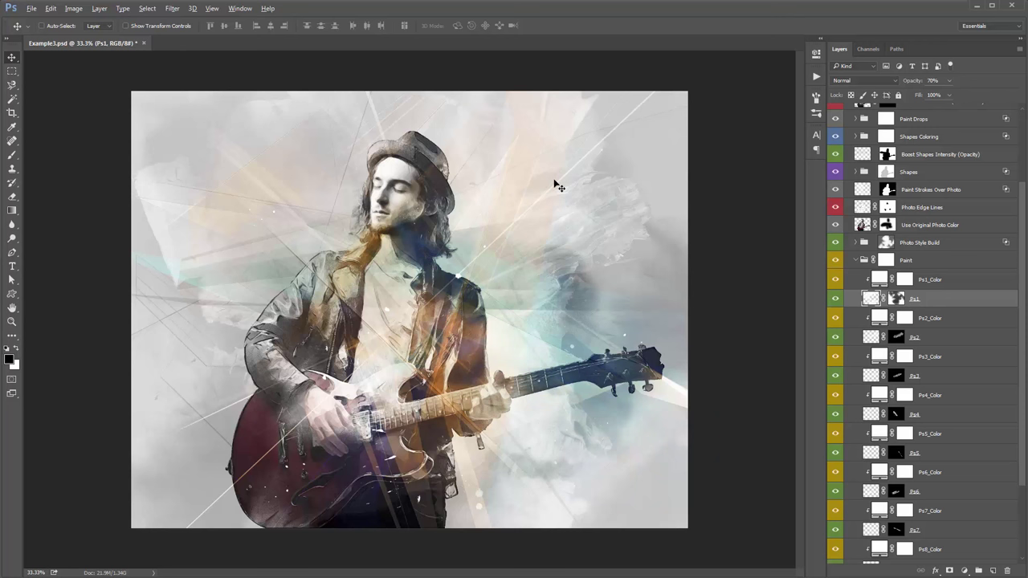
key(alt+t)
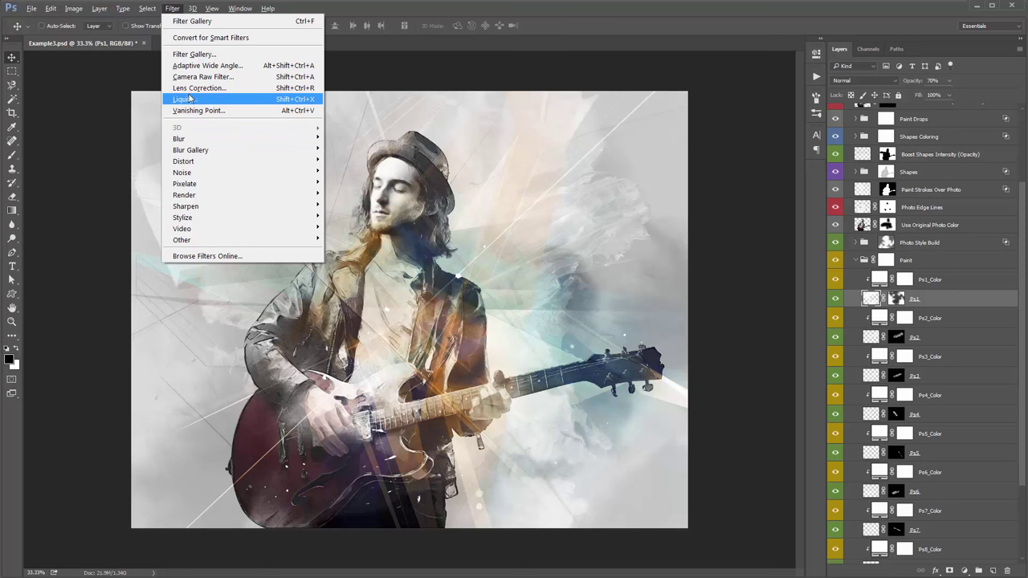
click(472, 137)
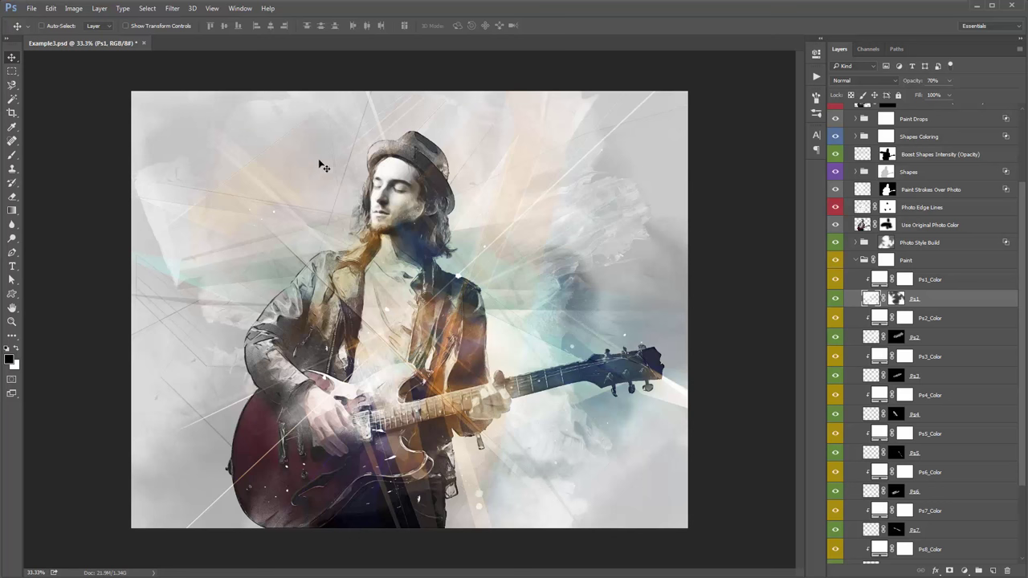
- Hide the Ps1 through Ps7 paint layers
scroll(910, 247, down, 5)
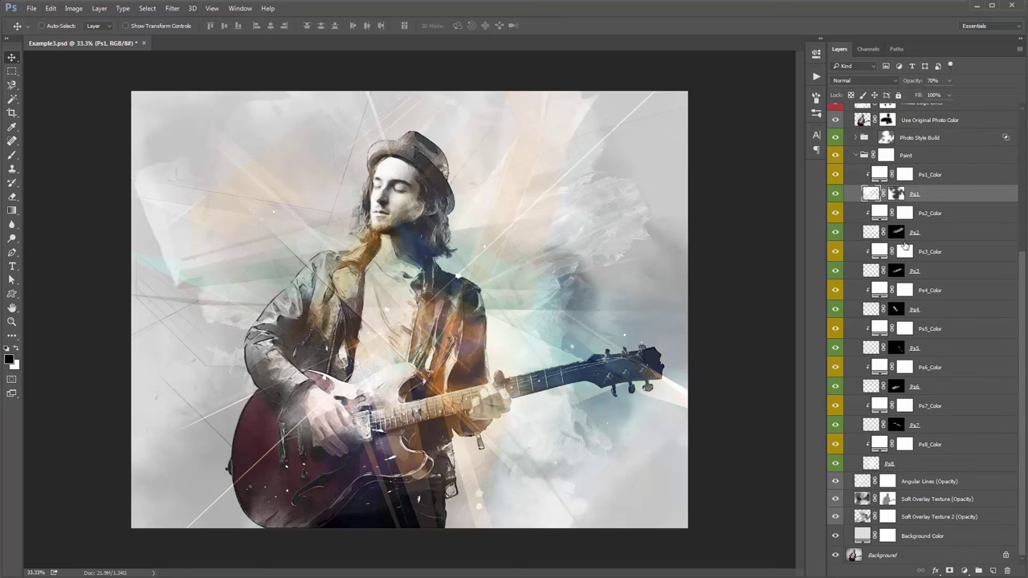
scroll(907, 247, up, 1)
click(835, 211)
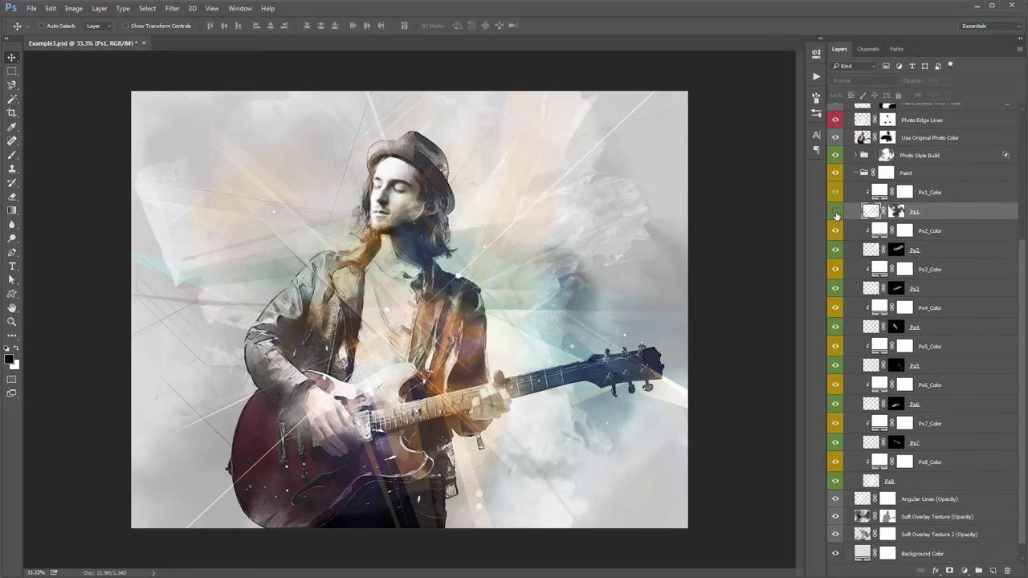
click(836, 250)
click(835, 288)
click(836, 327)
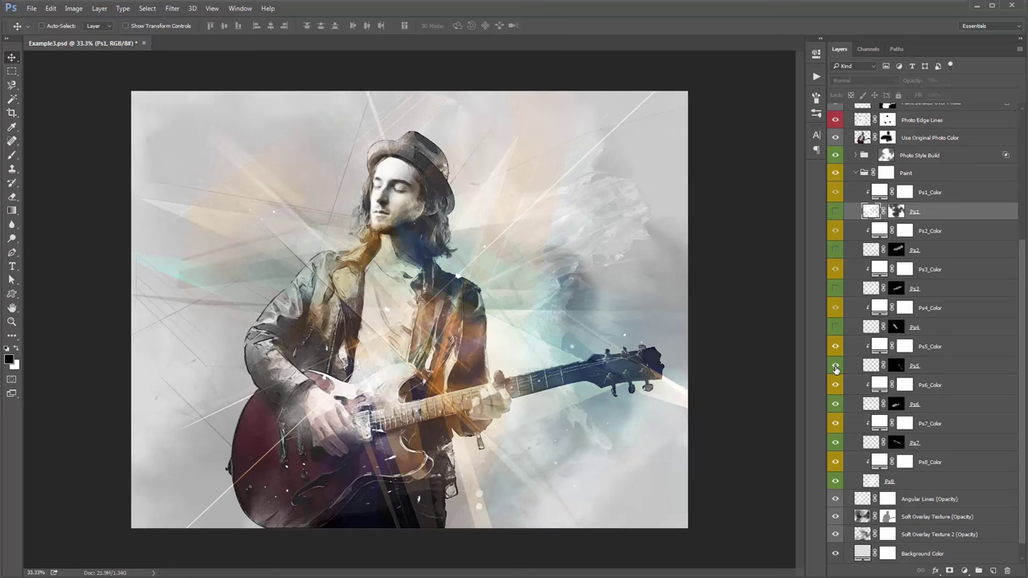
click(836, 366)
click(835, 404)
click(836, 443)
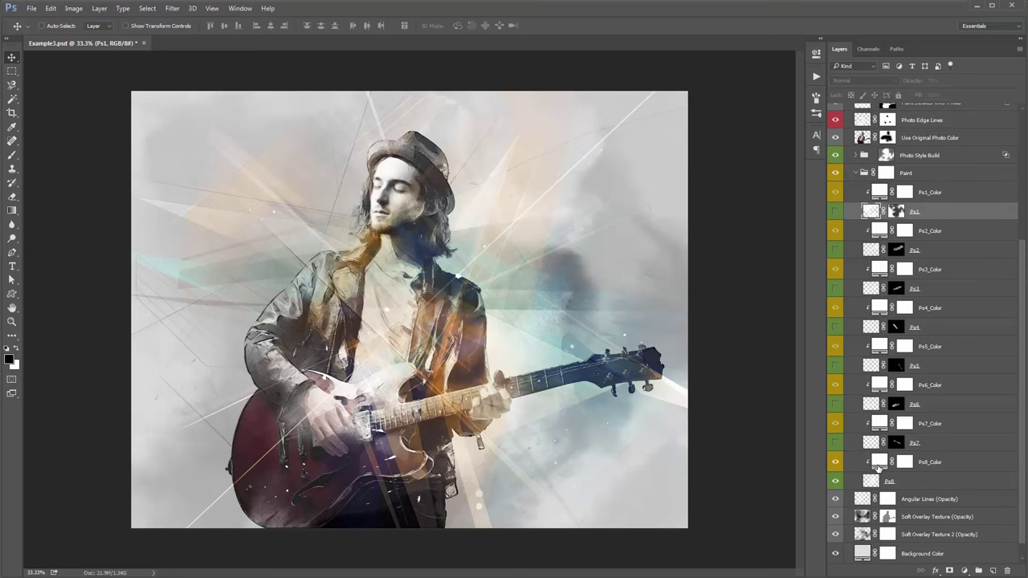
- Change the Ps8_Color fill colour to dark grey #4a4a4a
double_click(879, 462)
click(748, 218)
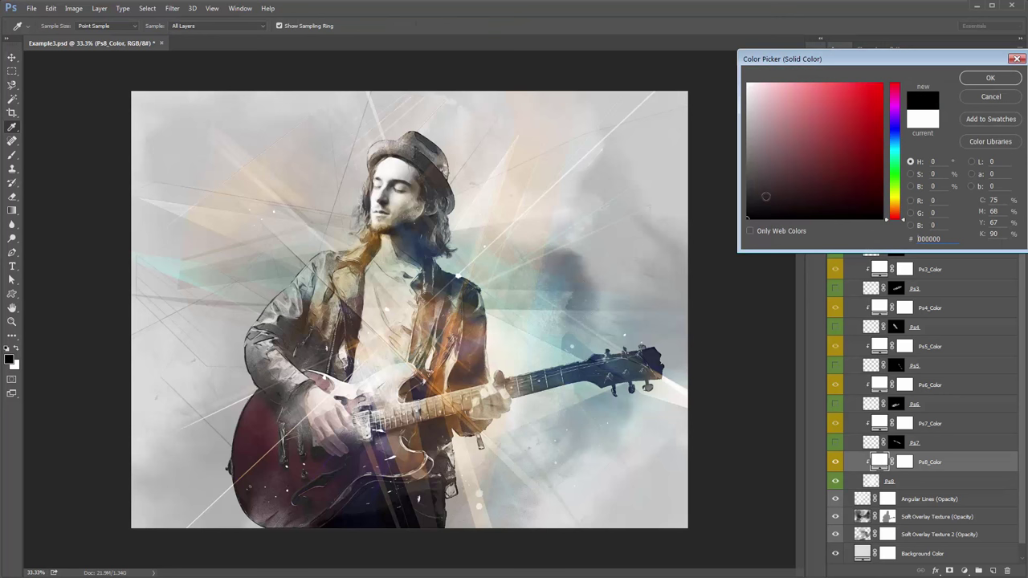
text(000001)
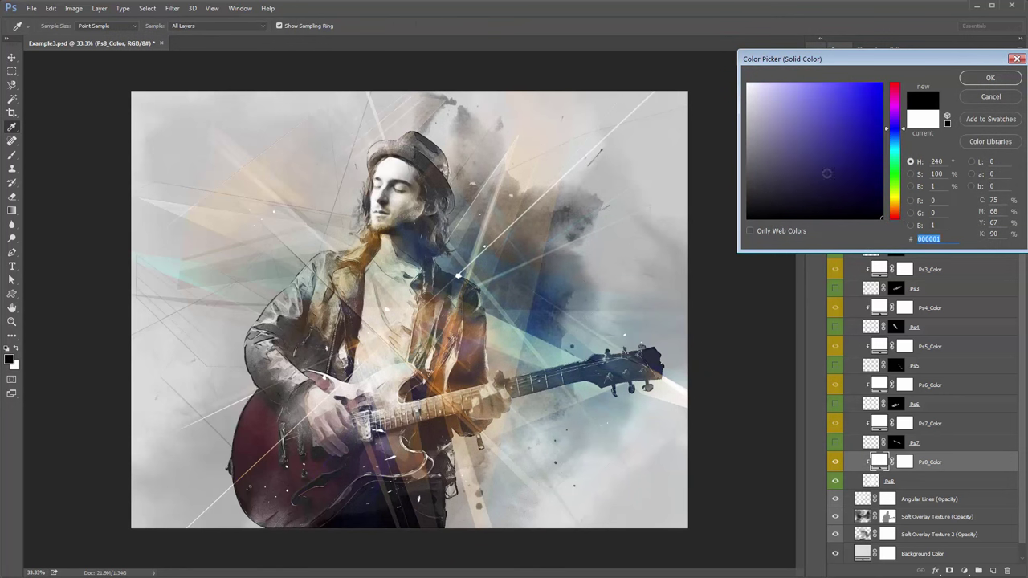
click(712, 196)
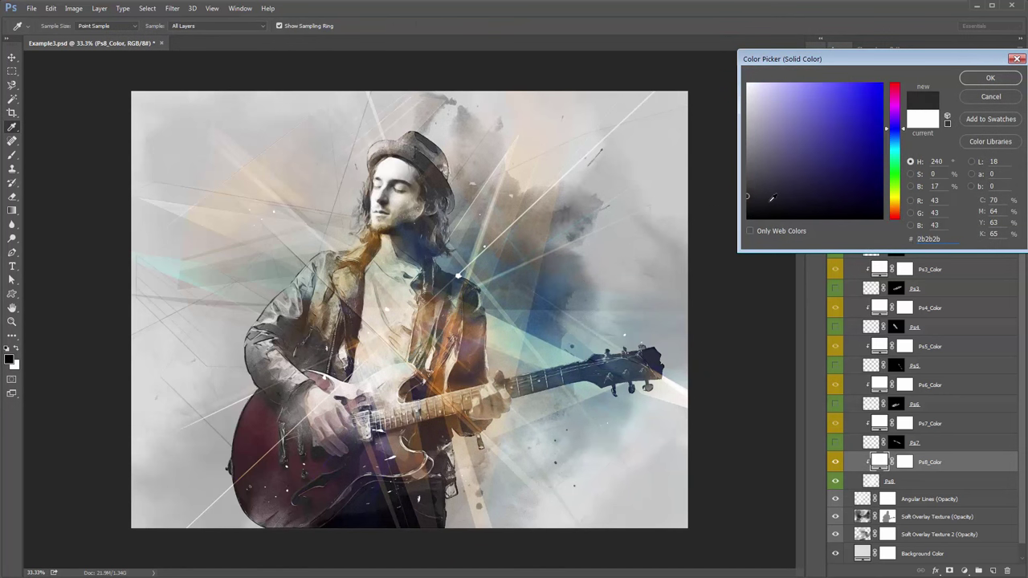
drag(772, 197, 734, 183)
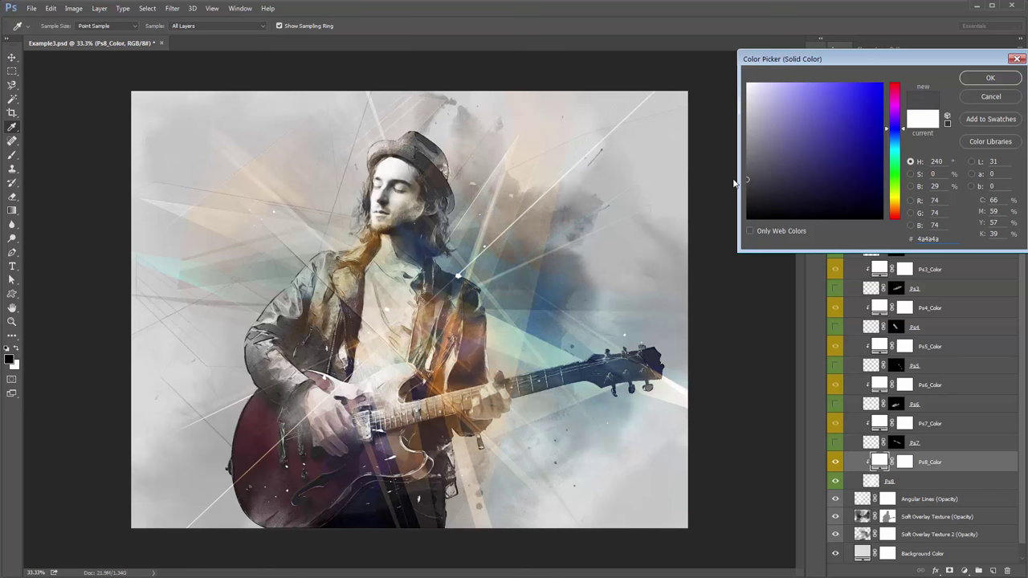
click(991, 78)
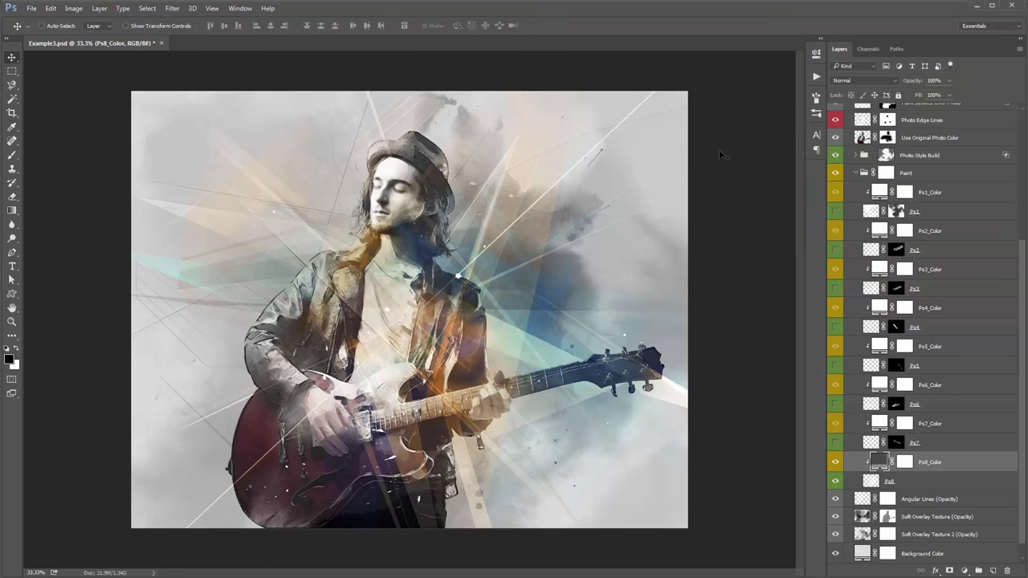
- Flip the Ps8 smoke strokes vertically and shift them slightly on the canvas
click(879, 483)
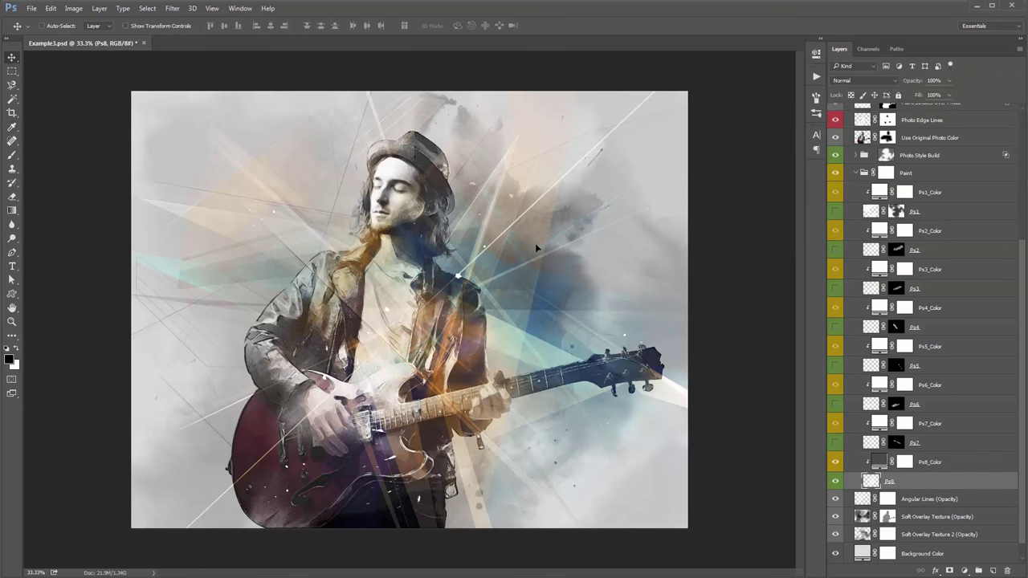
drag(535, 243, 526, 246)
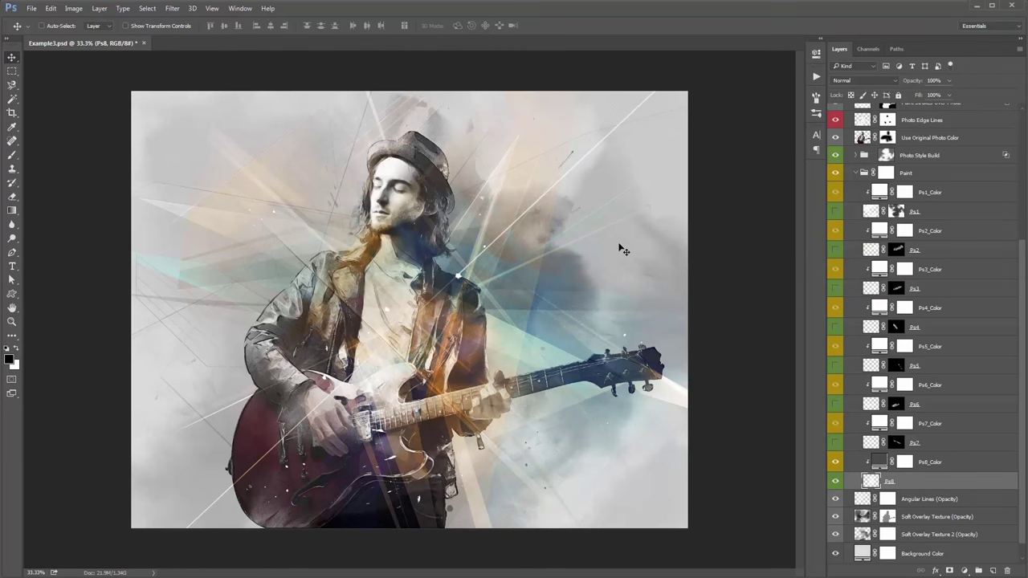
key(alt+e)
key(Return)
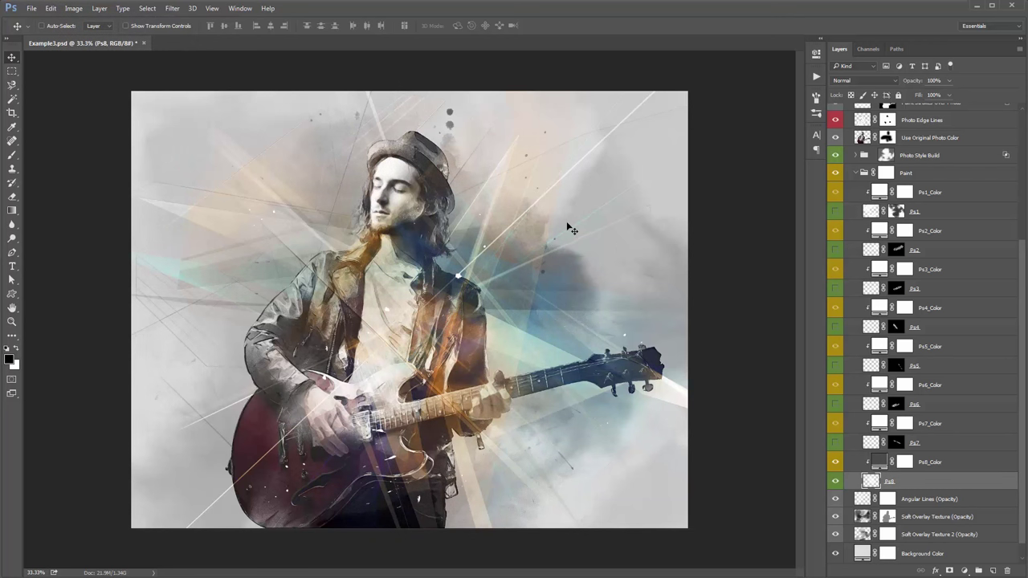
mouse_move(543, 297)
mouse_down()
mouse_move(530, 292)
mouse_move(577, 297)
mouse_move(552, 291)
mouse_up()
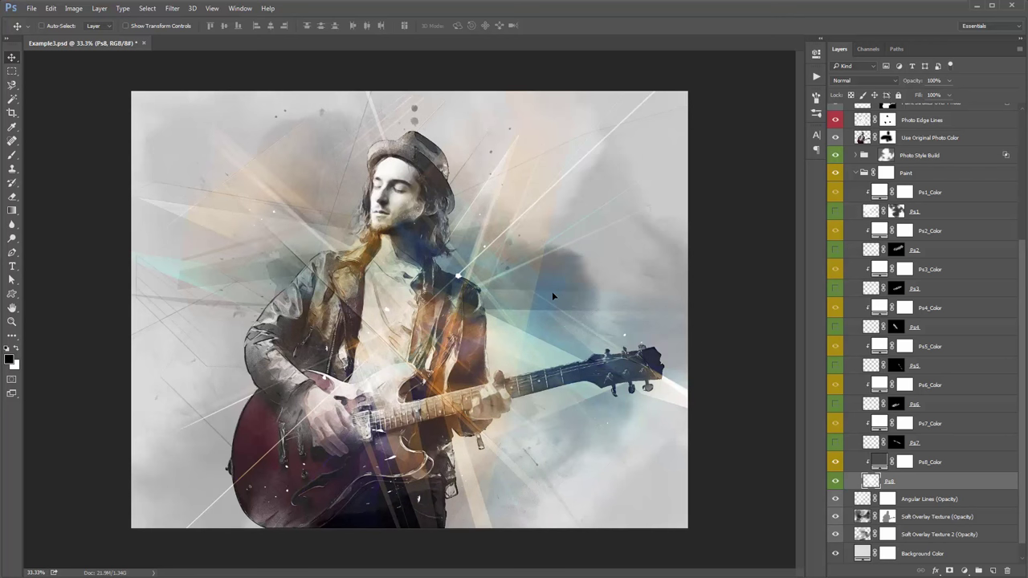
- Show Ps7, Ps6 and Ps5 and drag each layer's smoke strokes to new positions
click(836, 443)
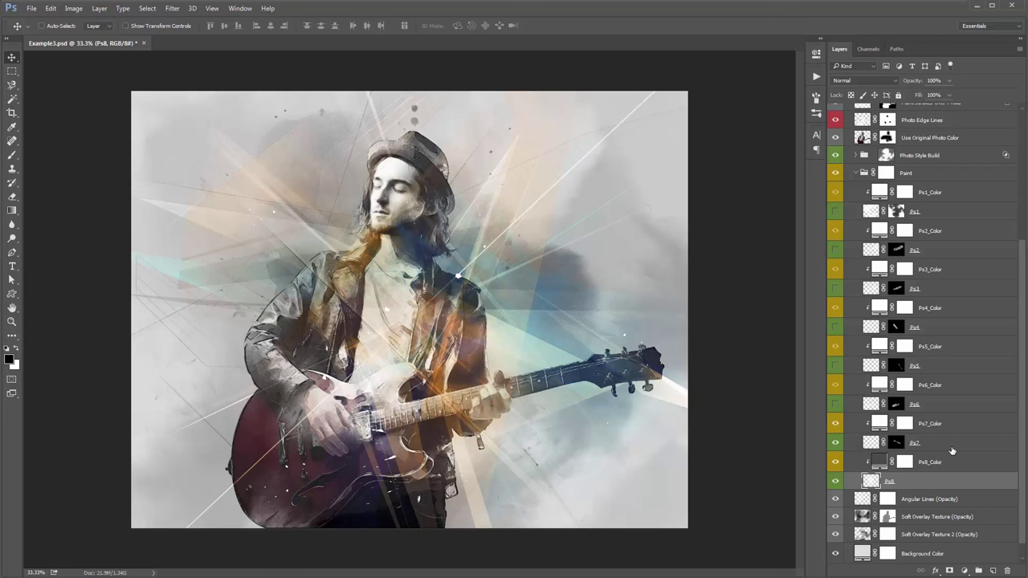
ctrl+click(473, 280)
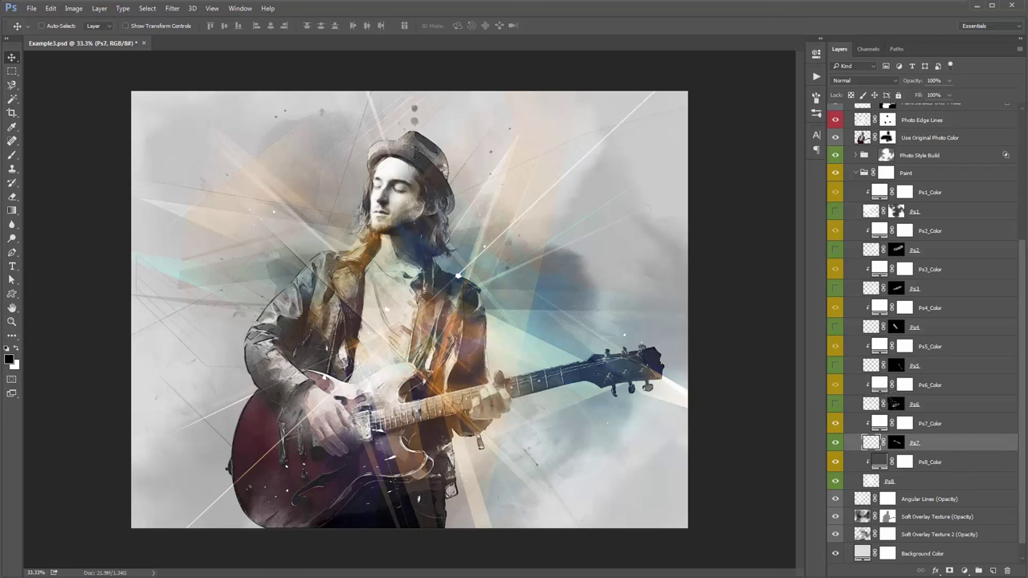
drag(397, 263, 377, 214)
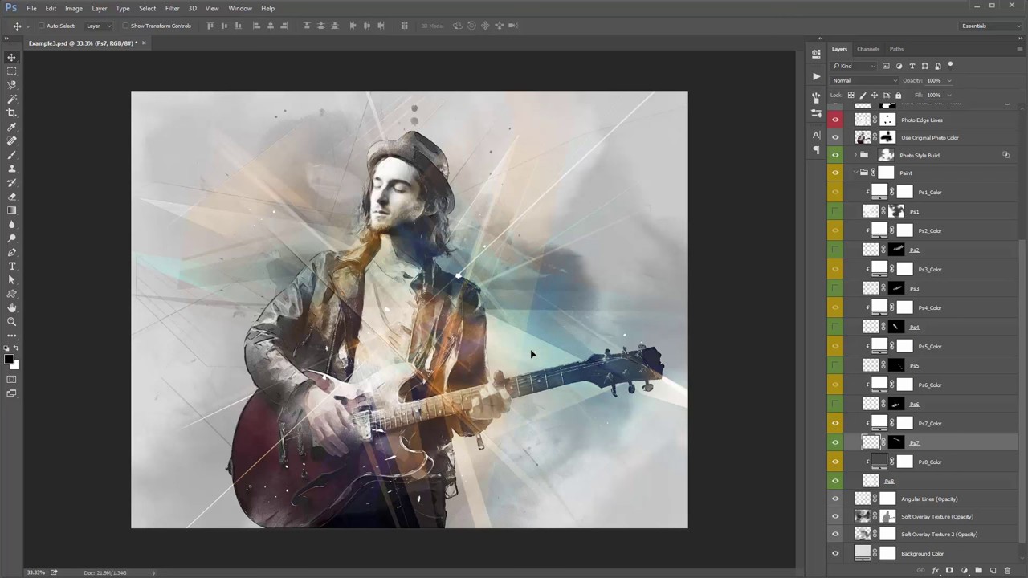
drag(530, 349, 536, 400)
click(835, 404)
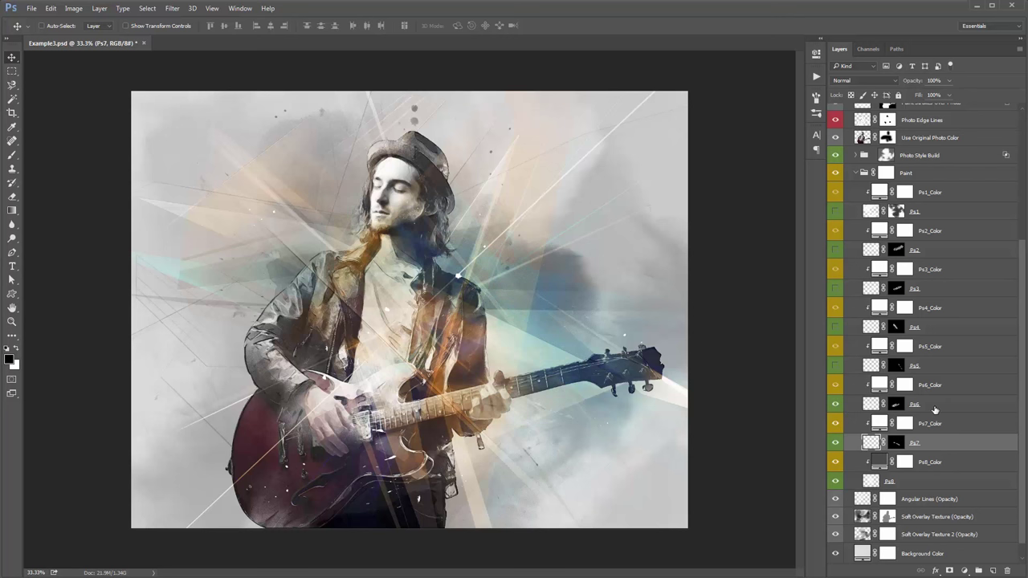
click(932, 404)
mouse_move(481, 264)
mouse_down()
mouse_move(476, 210)
mouse_move(530, 238)
mouse_up()
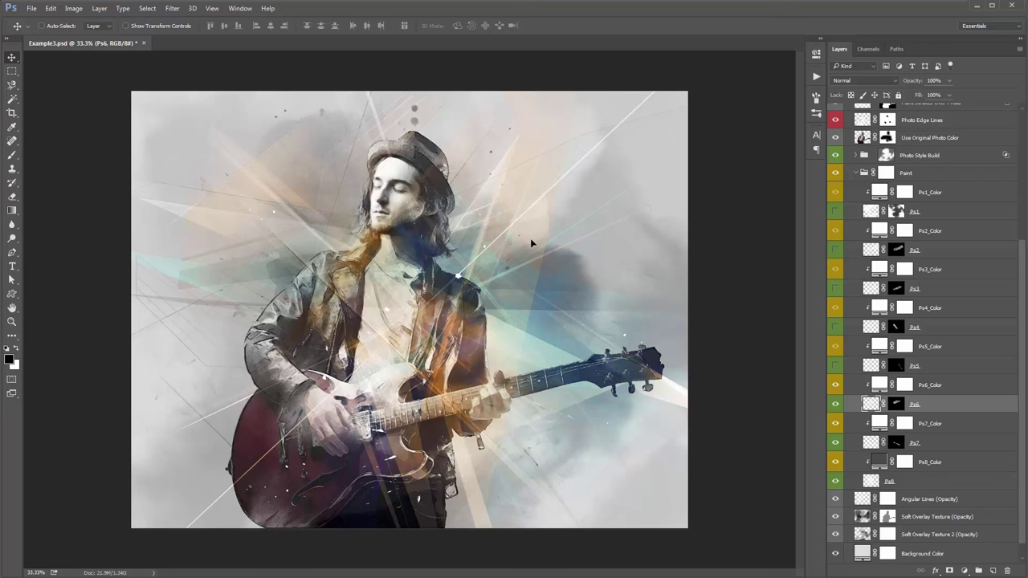
click(836, 365)
click(930, 367)
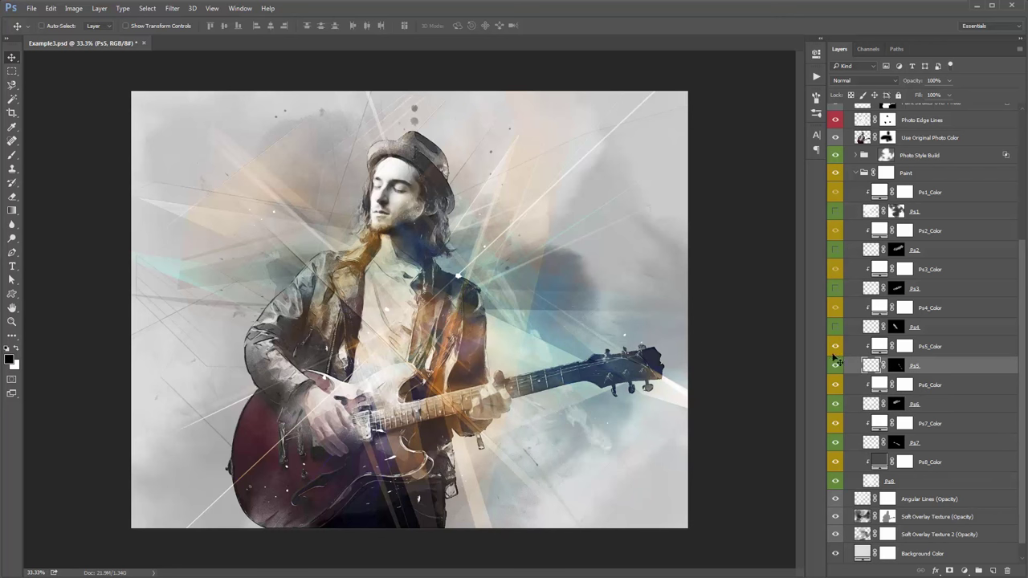
mouse_move(585, 247)
mouse_down()
mouse_move(452, 156)
mouse_move(393, 87)
mouse_move(393, 59)
mouse_up()
mouse_move(448, 173)
mouse_down()
mouse_move(392, 277)
mouse_move(300, 274)
mouse_move(331, 304)
mouse_move(317, 347)
mouse_move(482, 434)
mouse_move(506, 429)
mouse_up()
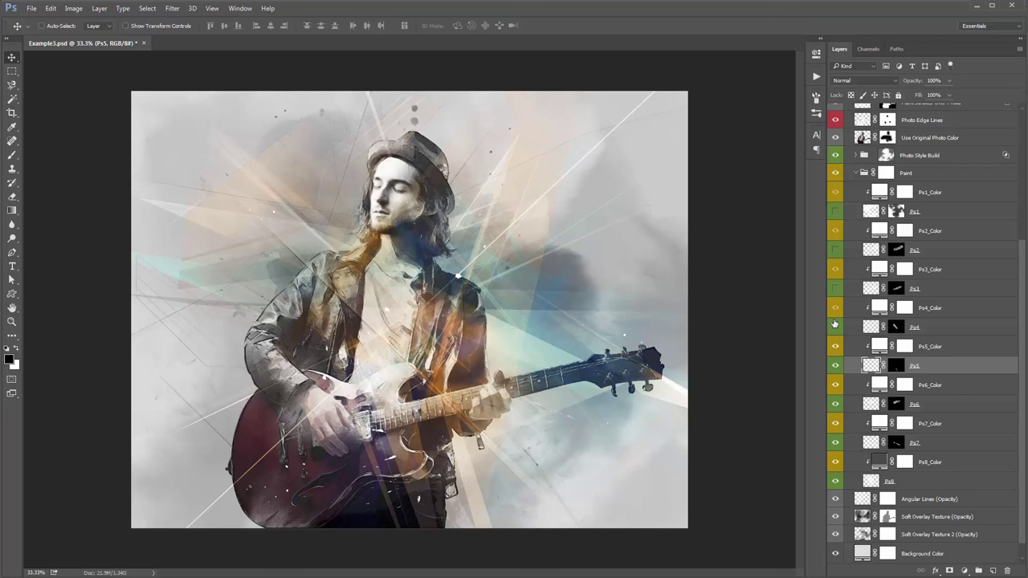
- Show Ps4, move its strokes toward the guitar head, flip them vertically, then hide Ps4
click(836, 328)
click(940, 328)
drag(530, 312, 511, 270)
mouse_move(605, 350)
mouse_down()
mouse_move(682, 361)
mouse_move(479, 323)
mouse_move(478, 335)
mouse_move(492, 273)
mouse_up()
key(alt+e)
key(a)
key(Up)
key(Return)
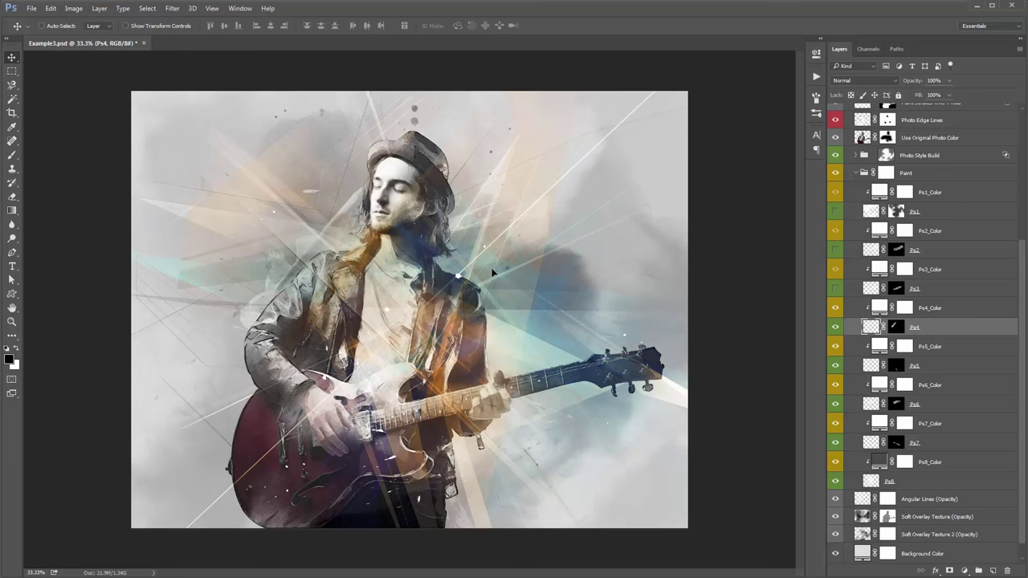
key(shift+Right)
key(shift+Right)
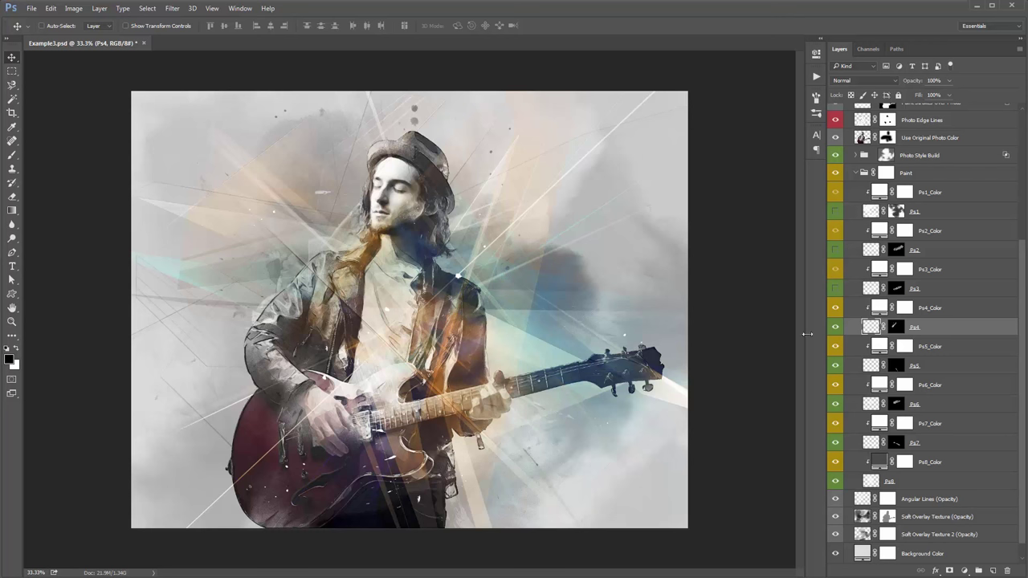
click(836, 327)
- Show Ps3 and shift its strokes slightly, then show Ps1 and make it active
click(836, 289)
click(948, 288)
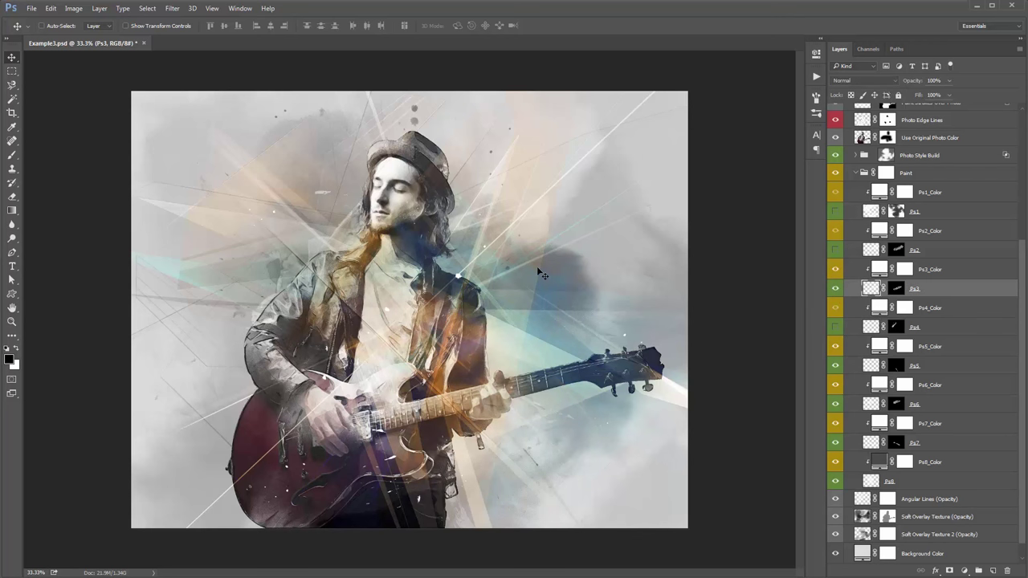
drag(380, 275, 399, 315)
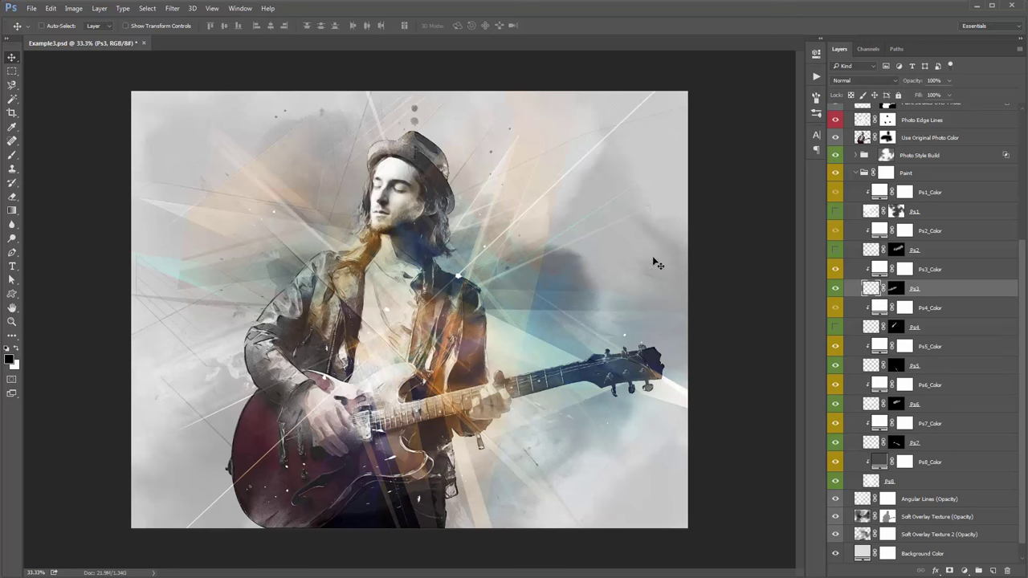
click(968, 252)
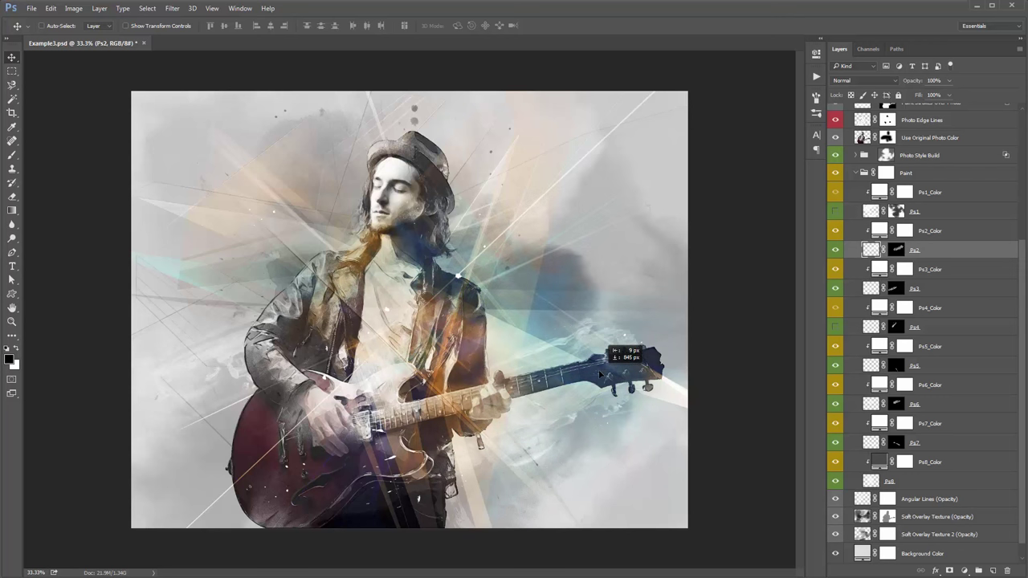
click(836, 211)
click(940, 211)
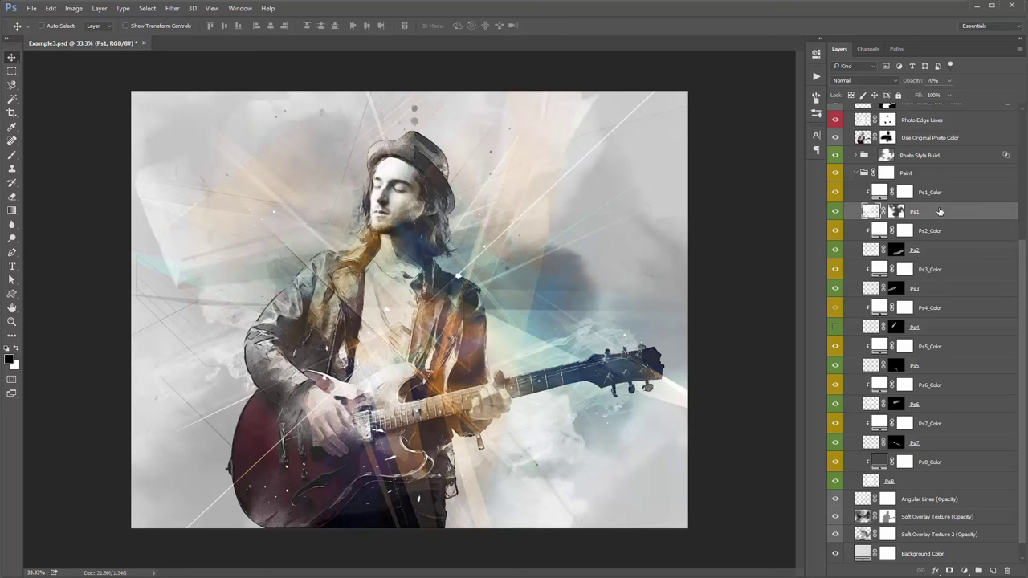
- Flip the Ps1 strokes horizontally, undoing and redoing once to compare
key(alt+e)
key(a)
key(Up)
key(Up)
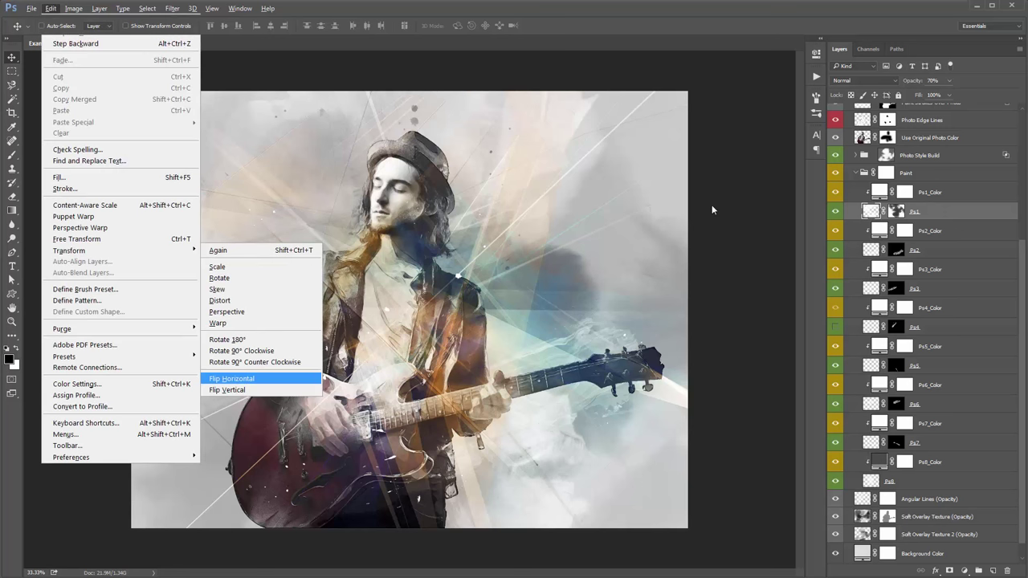
key(Return)
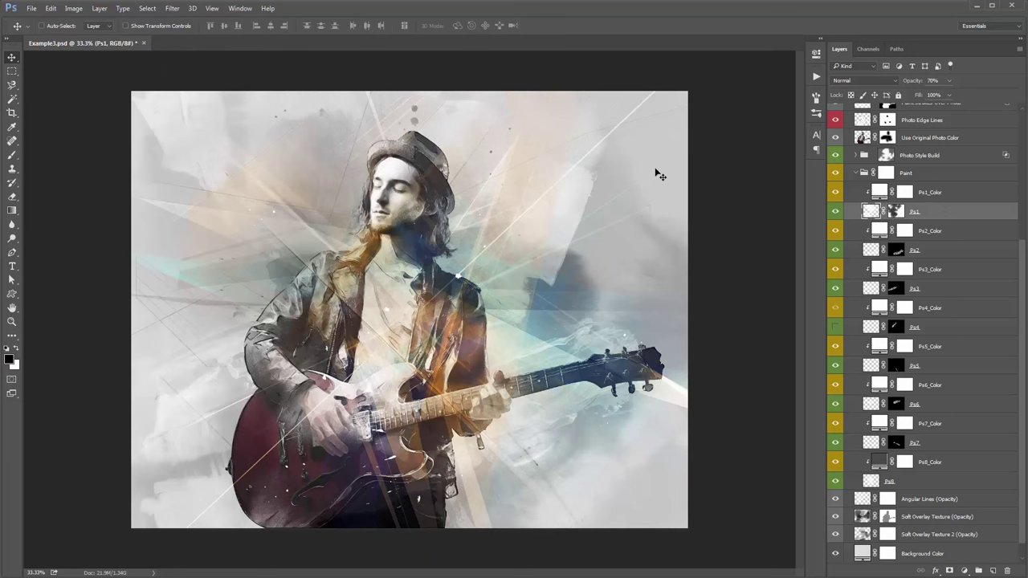
key(ctrl)
key(ctrl+z)
key(ctrl+z)
key(ctrl+z)
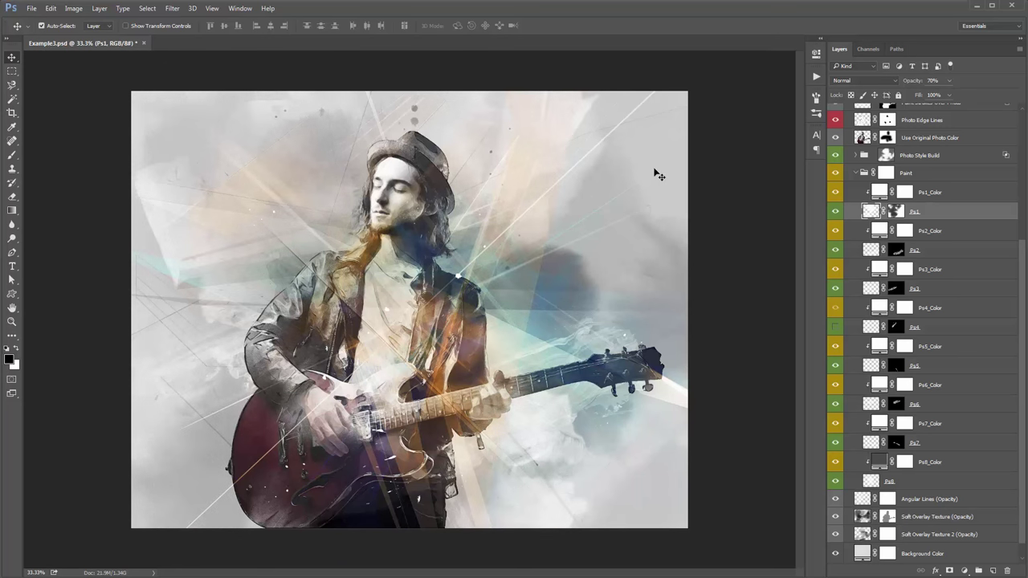
key(ctrl+z)
key(ctrl+z)
- Collapse the Paint group and set the Background Color layer to 72% opacity
click(861, 174)
click(856, 173)
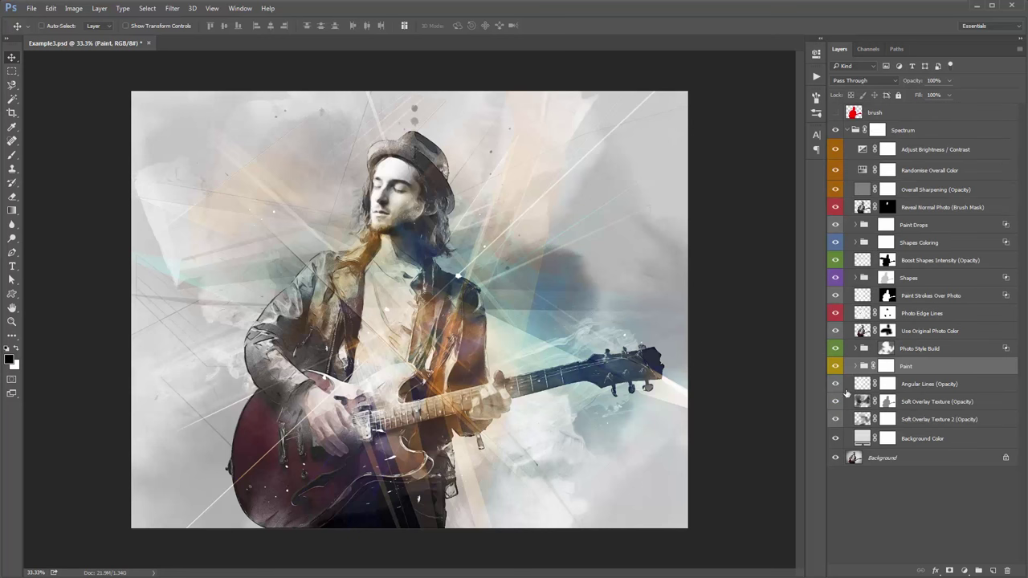
click(834, 439)
click(834, 439)
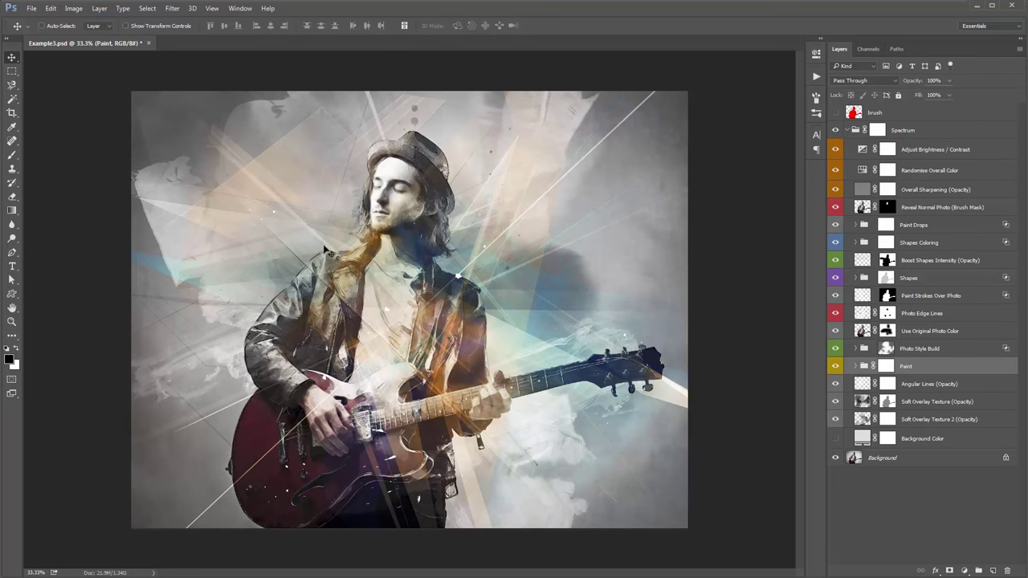
click(836, 439)
click(947, 443)
drag(919, 83, 903, 84)
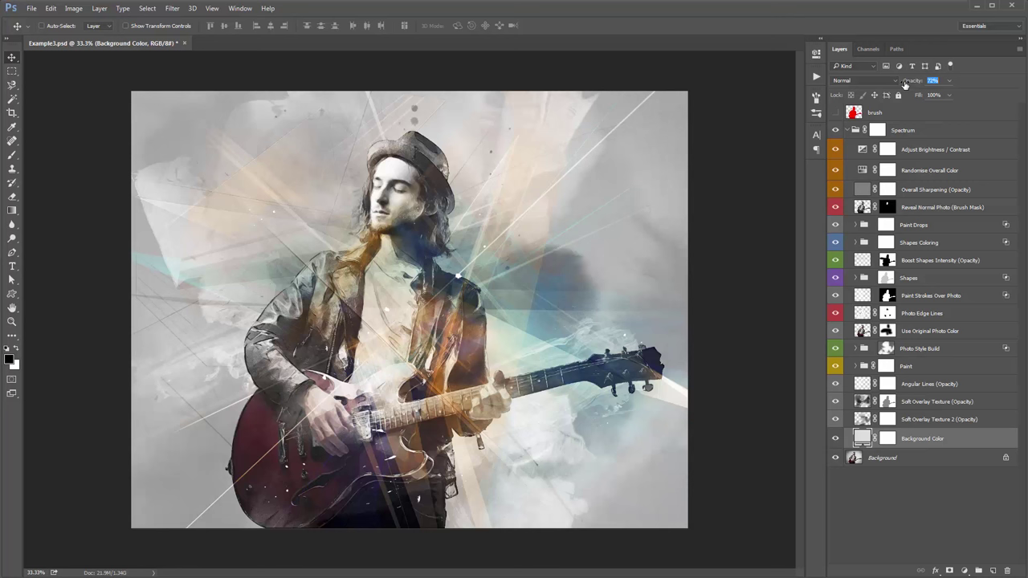
key(Return)
- Set the Adjust Brightness / Contrast exposure gamma to 0.71 and offset to +0.0167
double_click(863, 149)
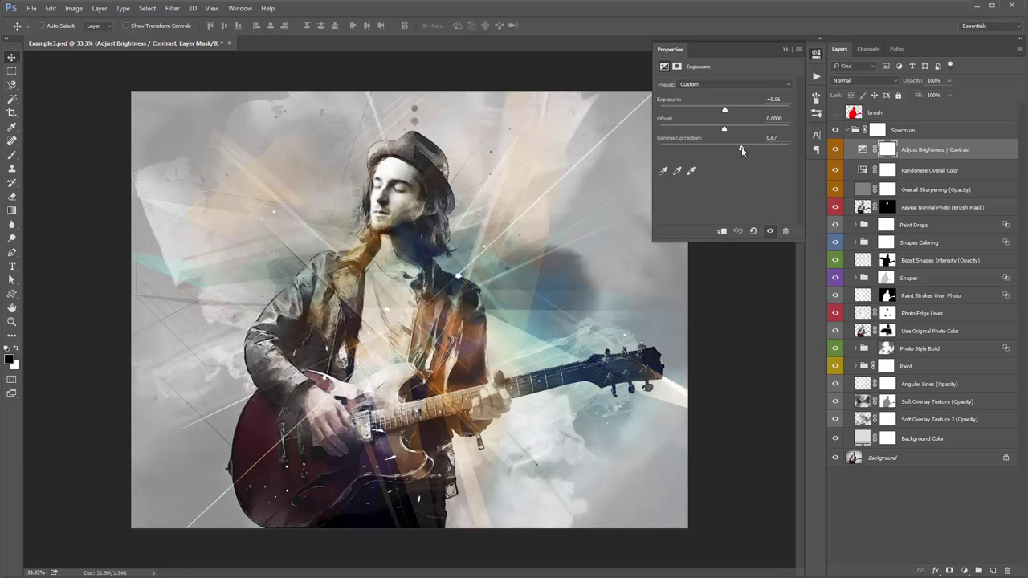
drag(742, 151, 729, 133)
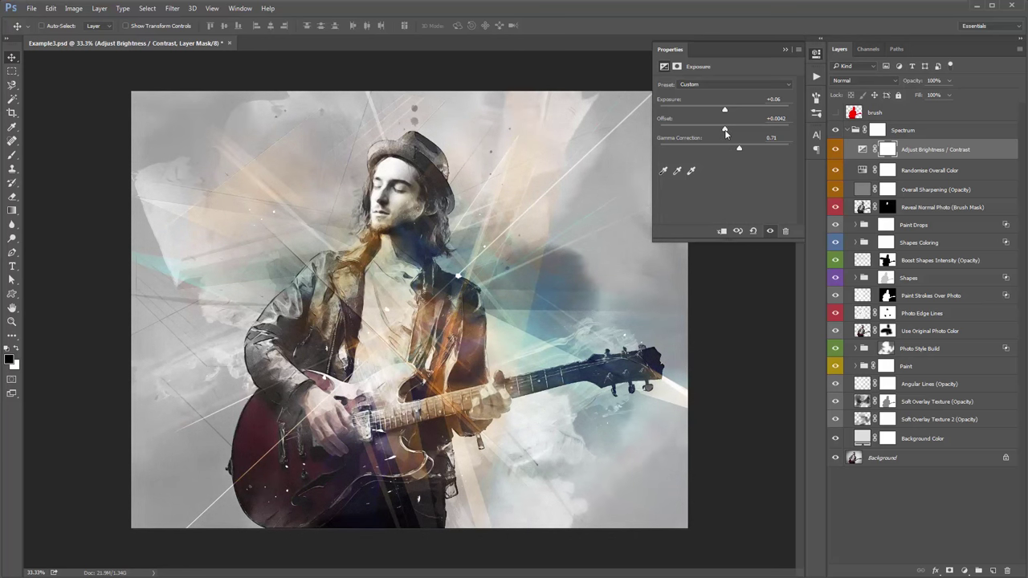
drag(726, 133, 726, 129)
- Raise the Randomise Overall Color saturation to +21 and close its Properties
click(785, 49)
click(946, 177)
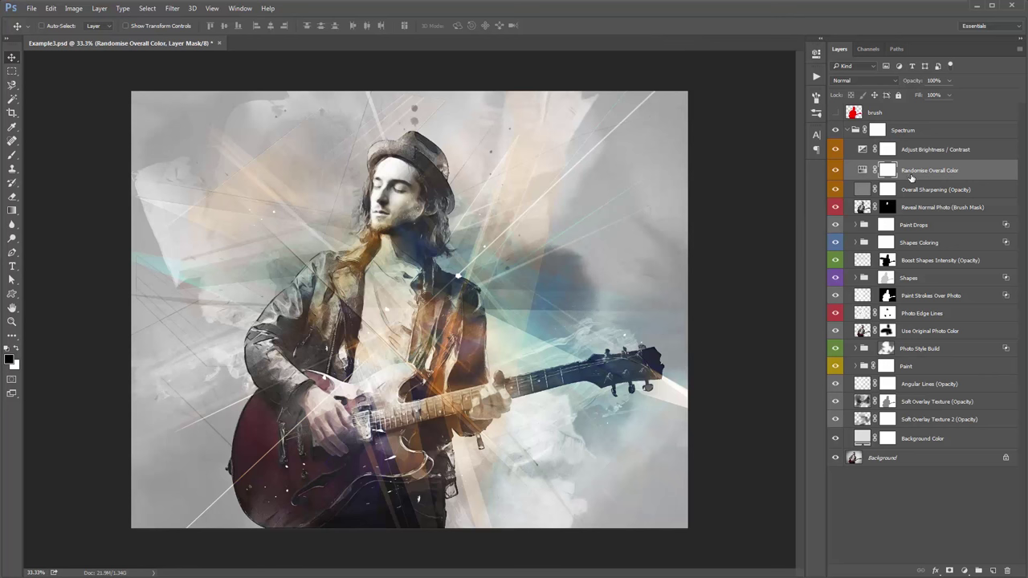
double_click(864, 170)
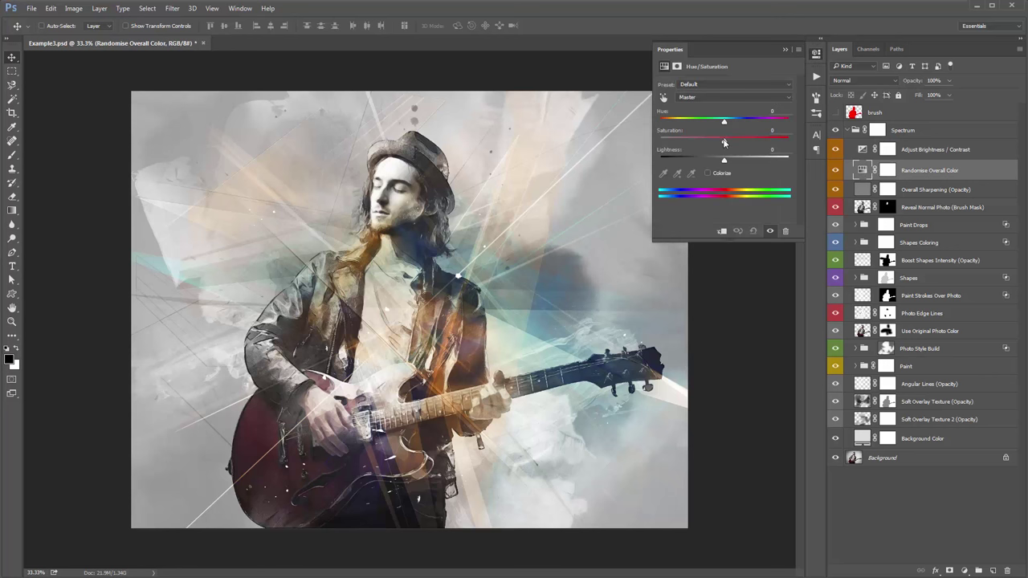
drag(725, 142, 739, 143)
click(802, 44)
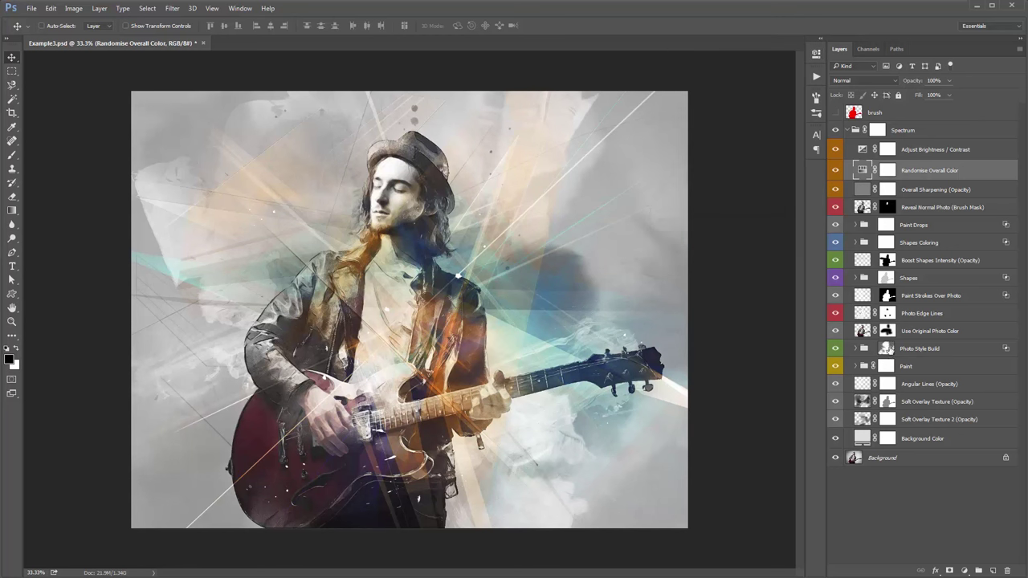
click(888, 331)
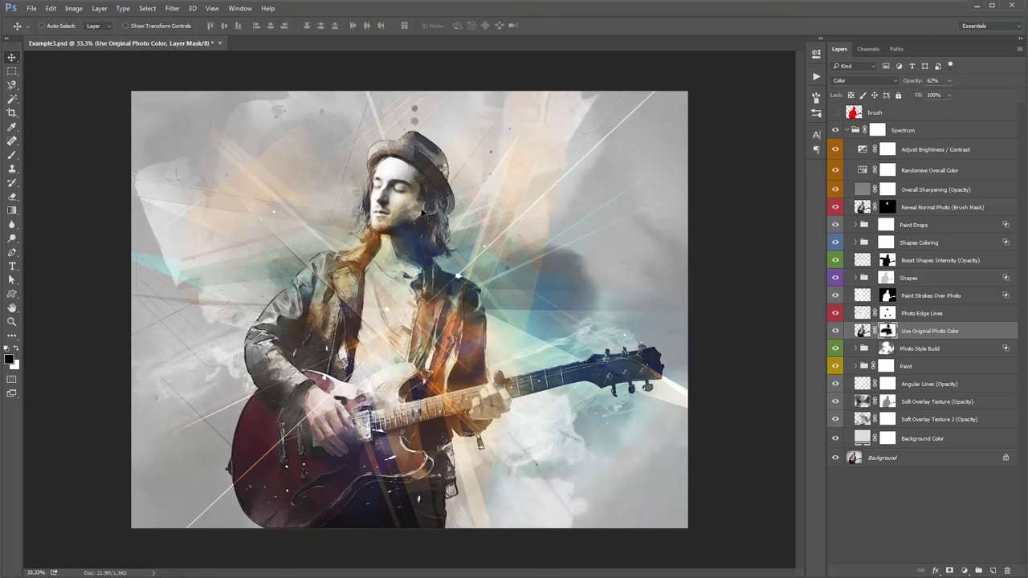
key(b)
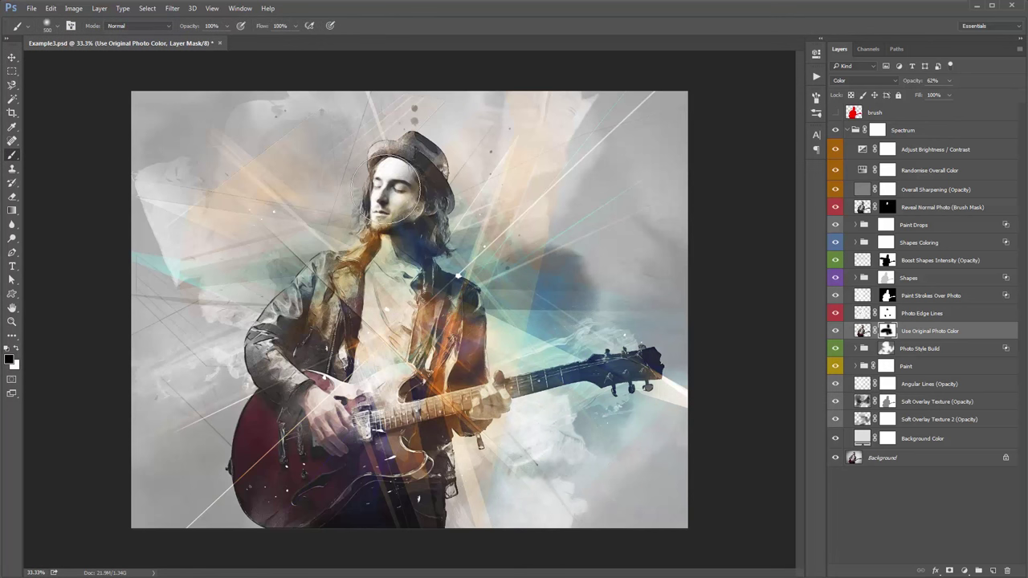
key(x)
key(v)
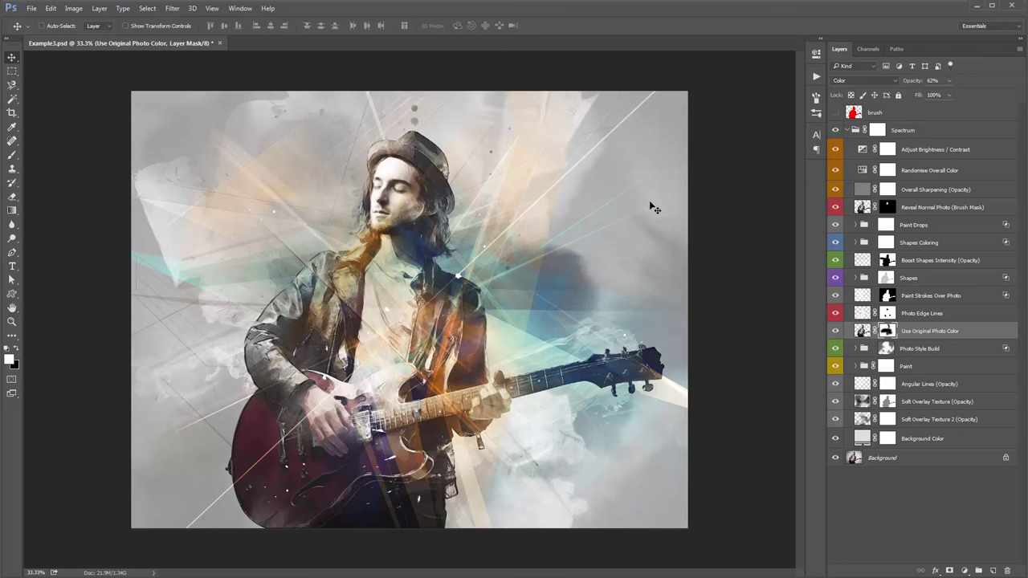
- Show Color Area 3 and change the Color 3 fill from green to orange #ff8048
click(856, 242)
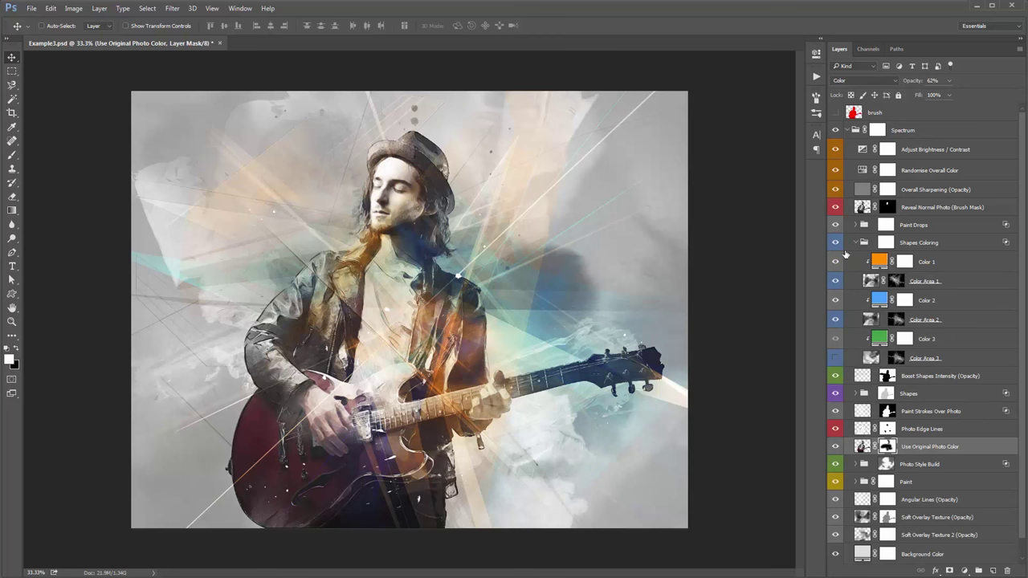
click(836, 358)
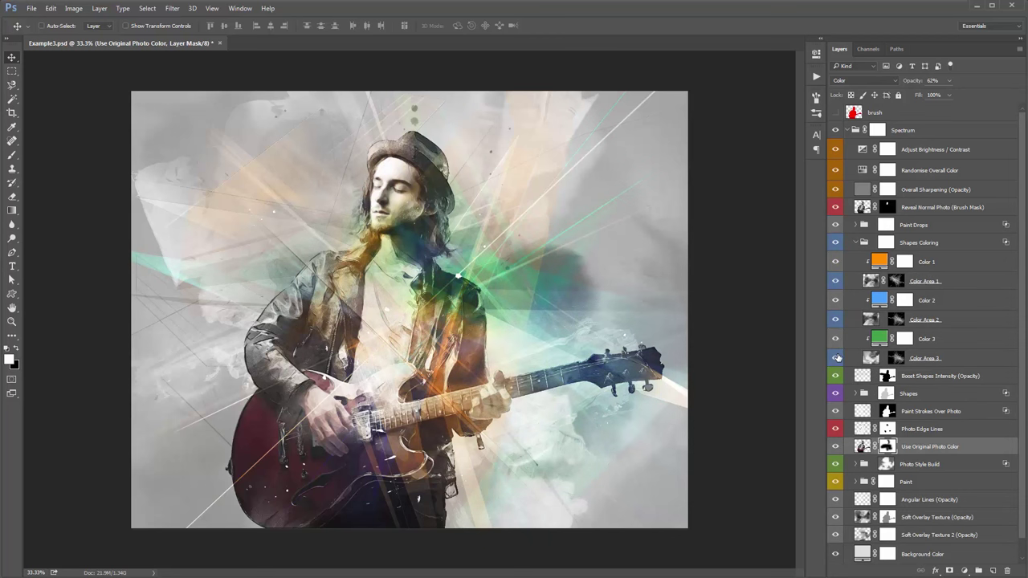
double_click(879, 338)
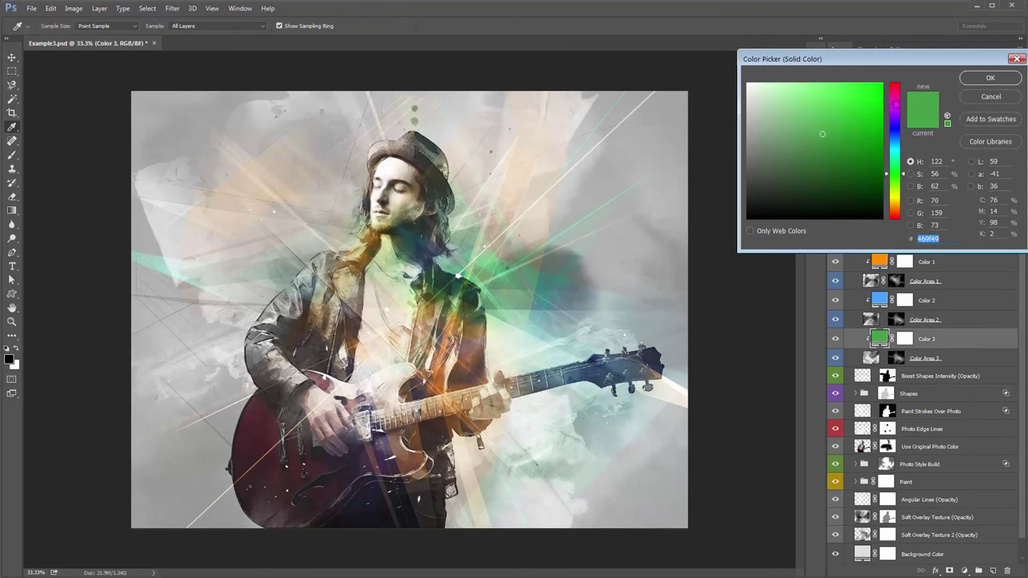
click(898, 103)
drag(897, 103, 896, 216)
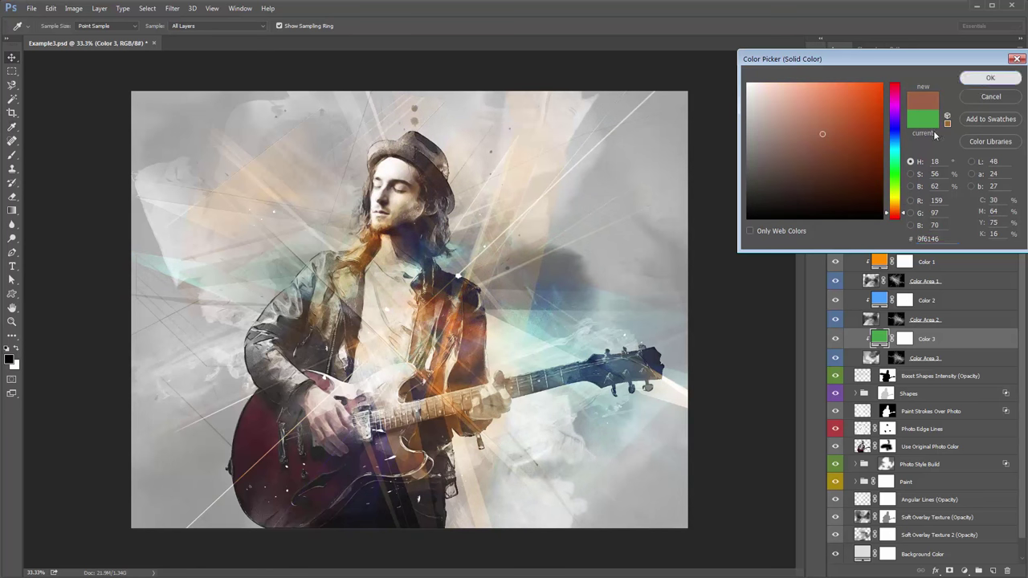
click(991, 78)
double_click(883, 337)
click(843, 85)
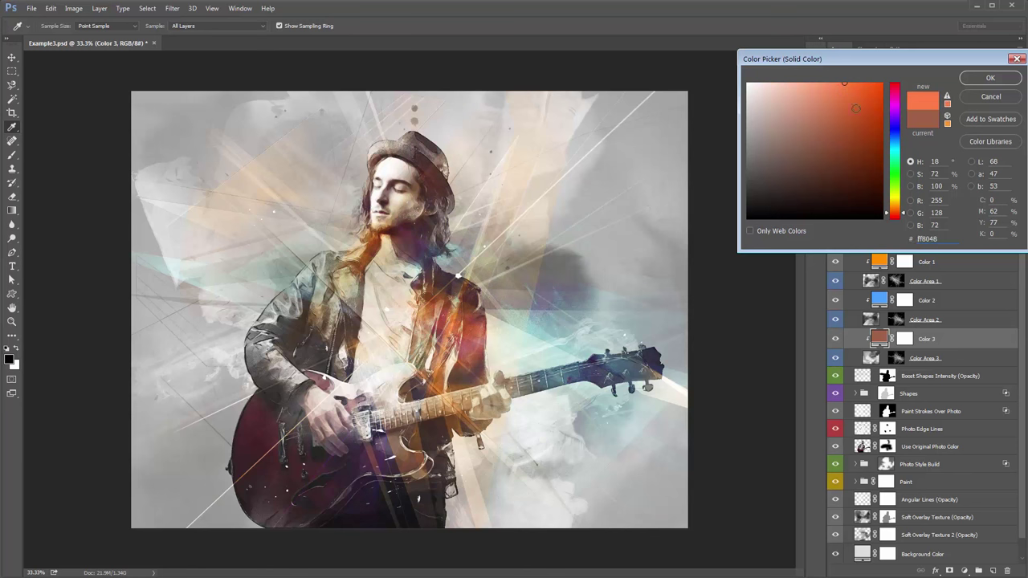
click(982, 80)
click(871, 359)
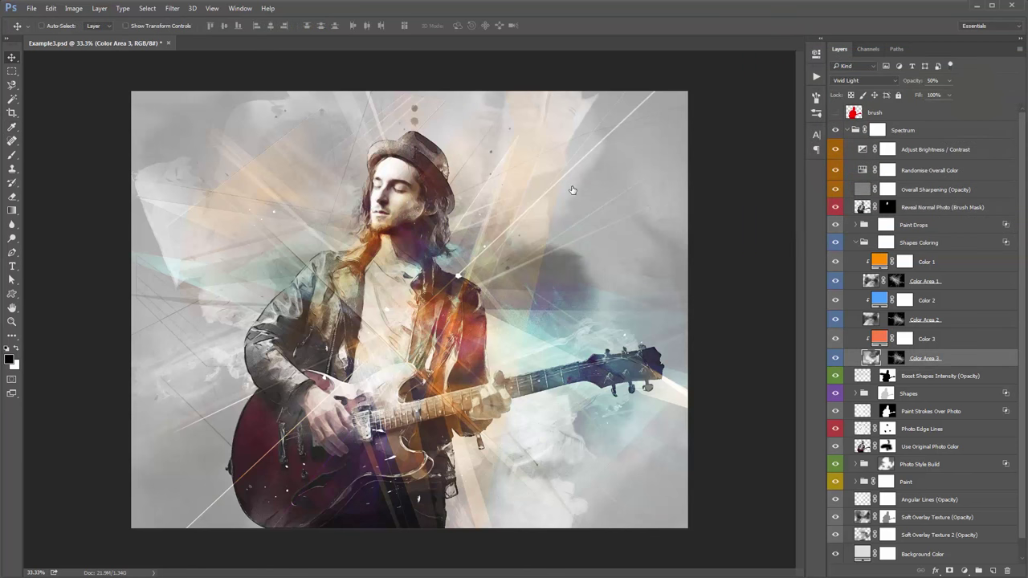
- Rotate the Color Area 3 texture to about -46°
key(ctrl+minus)
key(ctrl+t)
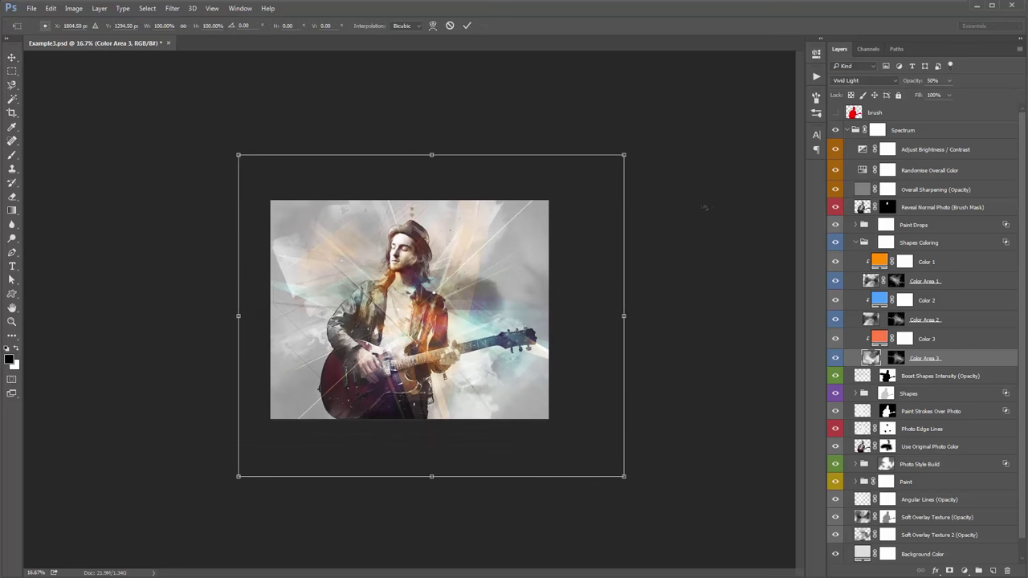
drag(577, 190, 309, 73)
drag(456, 88, 512, 116)
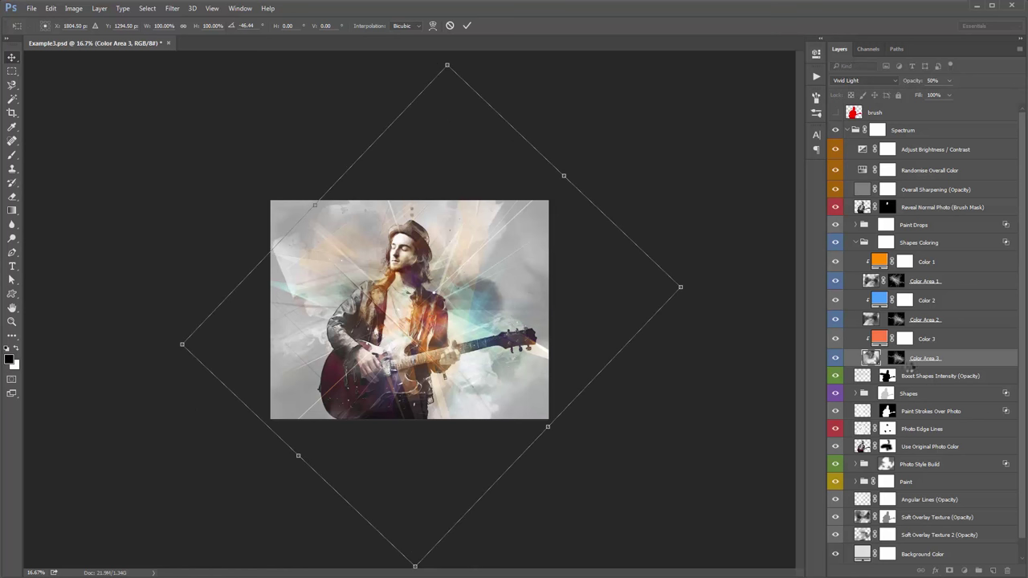
key(Return)
- Rotate the Color Area 3 layer mask to about -55°
click(895, 358)
key(ctrl+t)
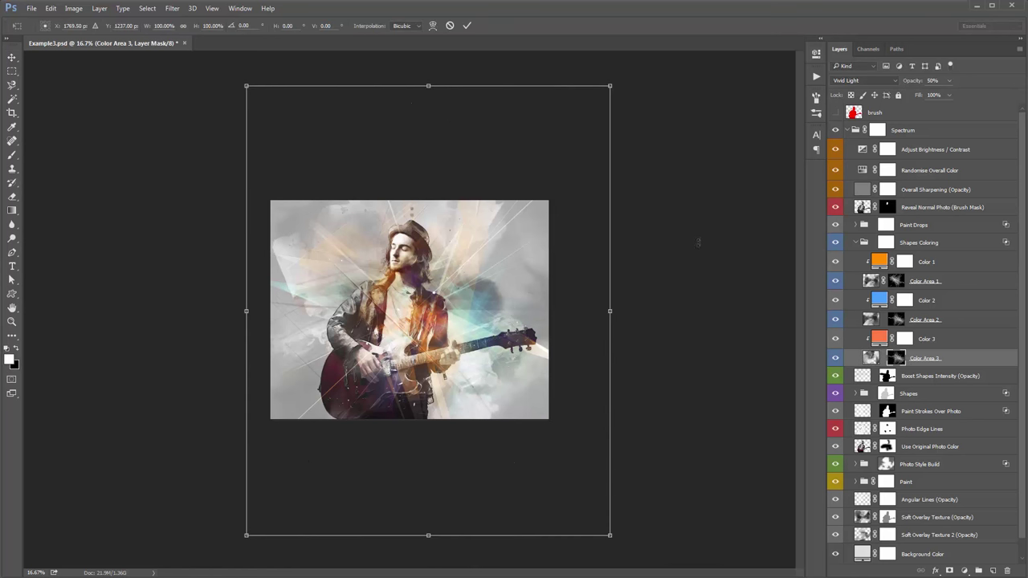
drag(689, 247, 546, 105)
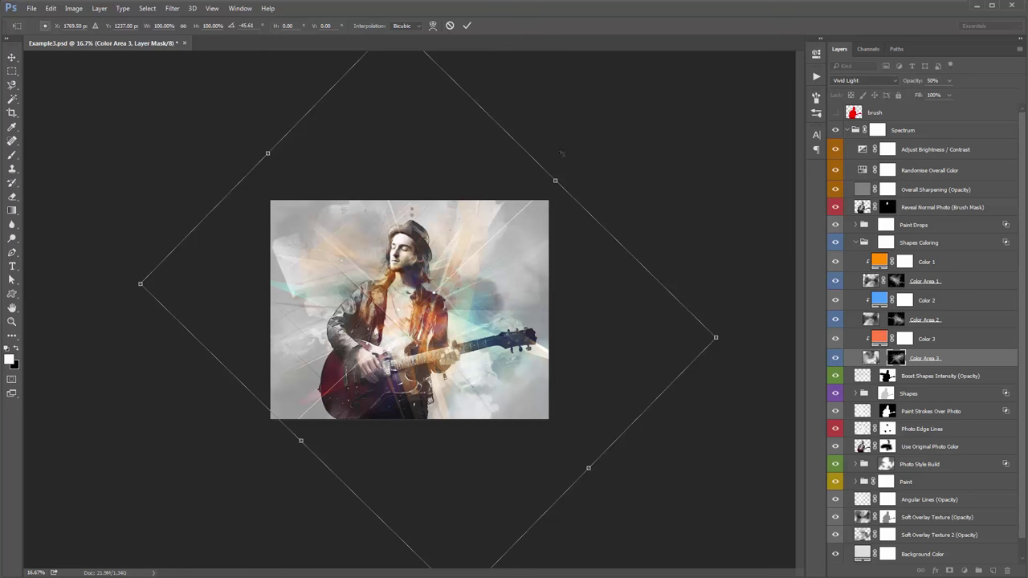
drag(561, 153, 590, 241)
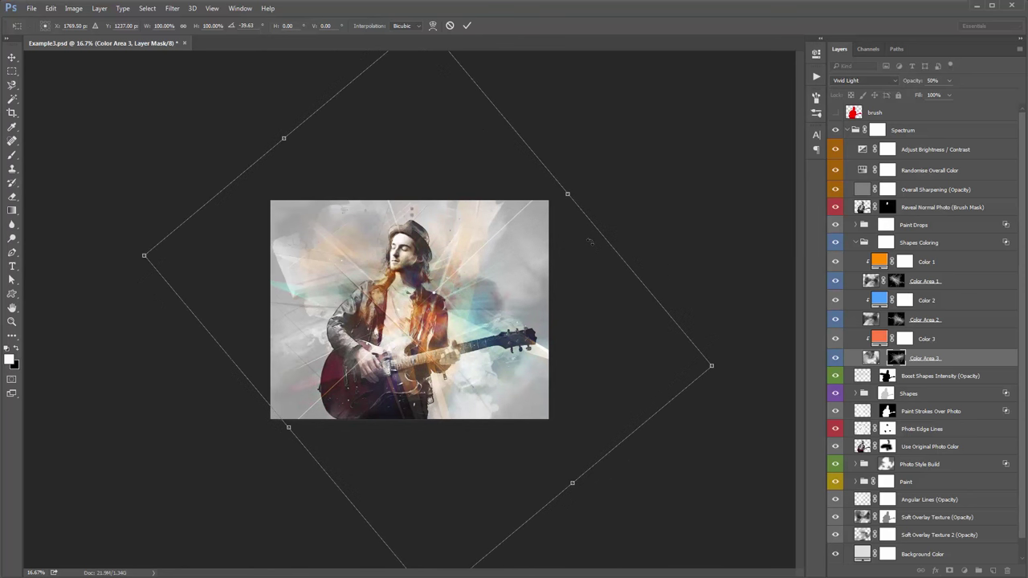
key(Return)
- Zoom the view back to 33.3% and collapse the Shapes Coloring group
key(z)
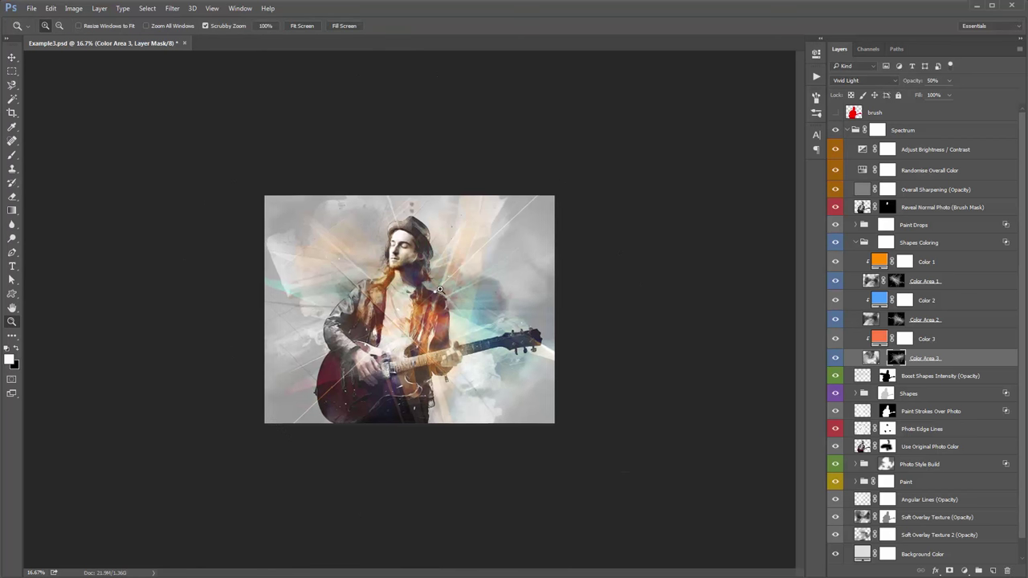
click(439, 290)
click(440, 289)
key(v)
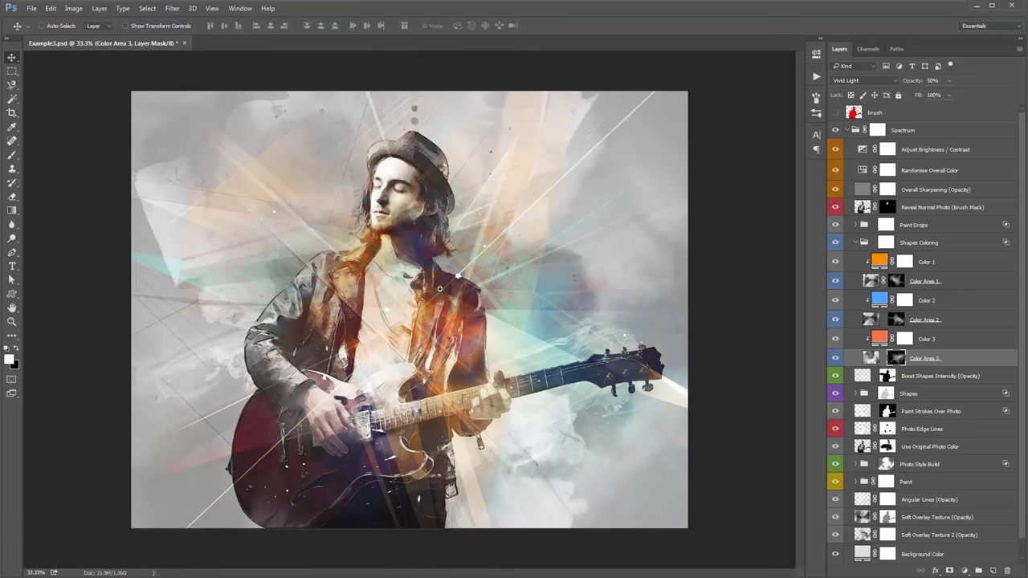
click(946, 341)
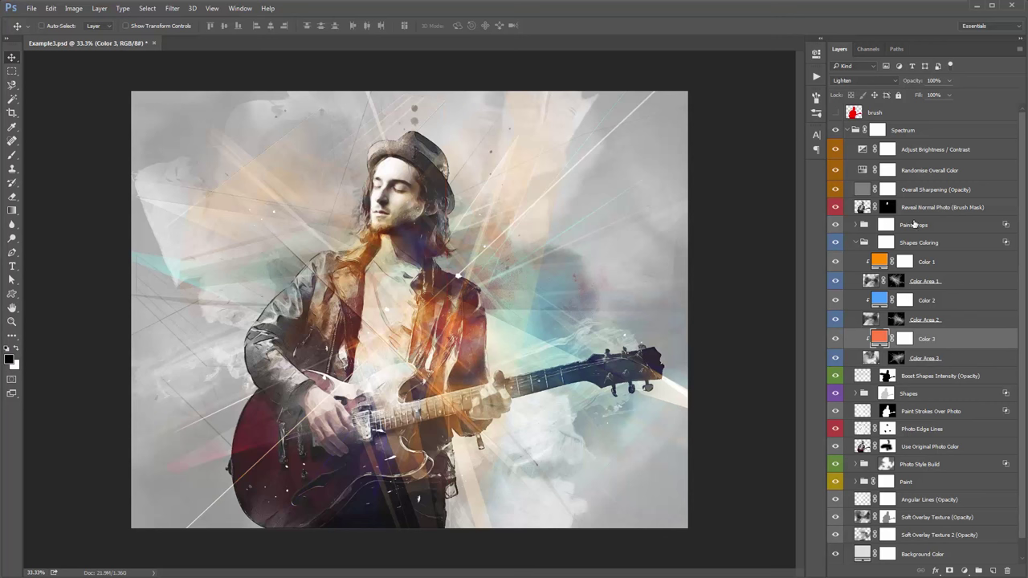
click(927, 286)
click(932, 306)
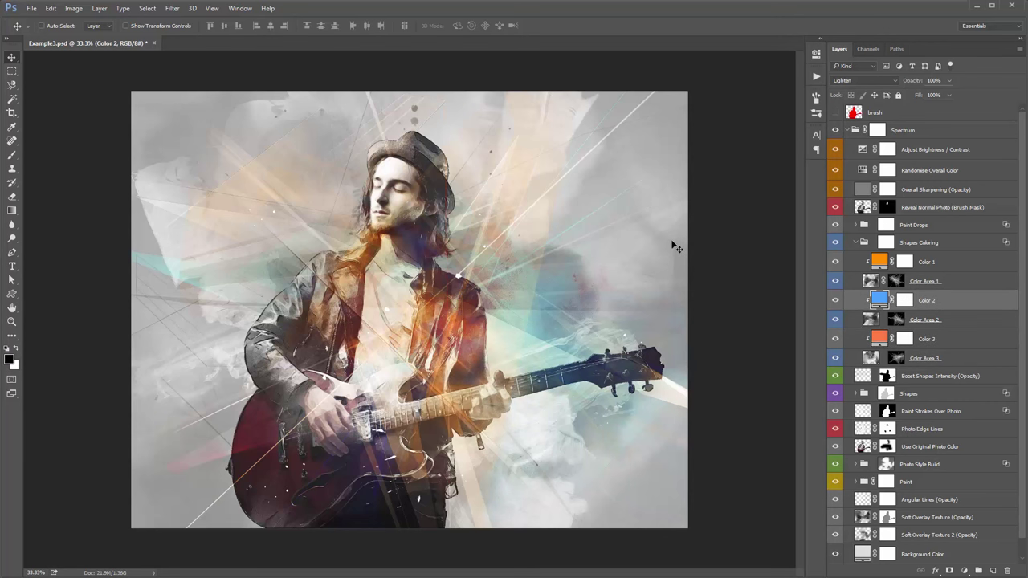
click(857, 243)
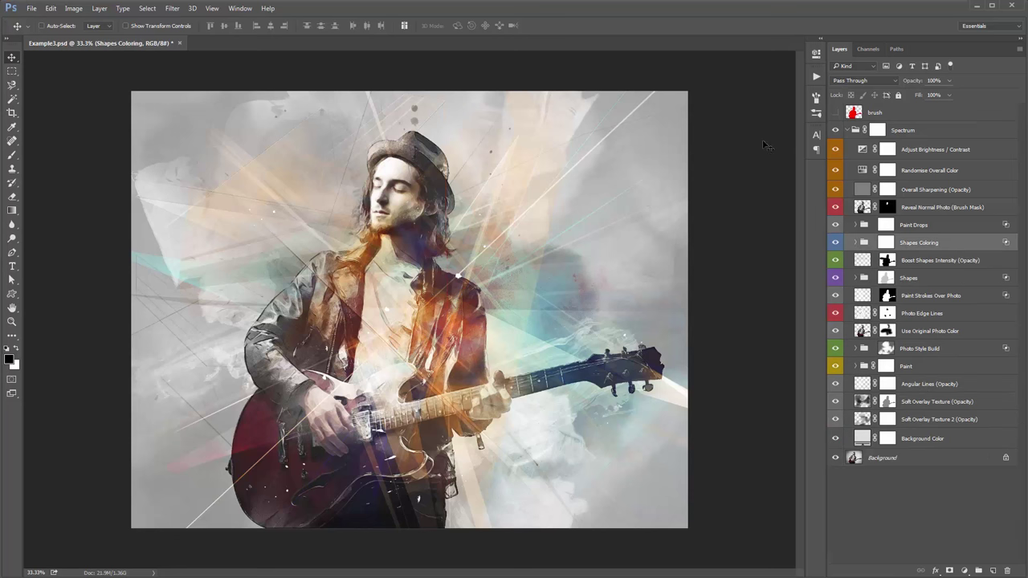
click(817, 77)
- Run the Add Soft Glow action and set the Overall Soft Glow layer to 33% opacity
click(739, 475)
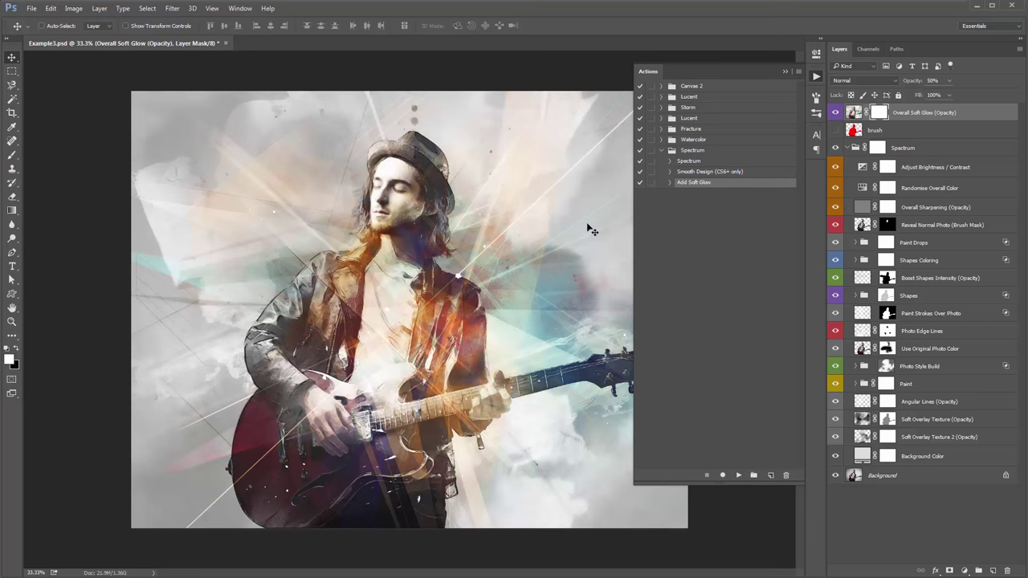
click(785, 71)
drag(921, 79, 137, 115)
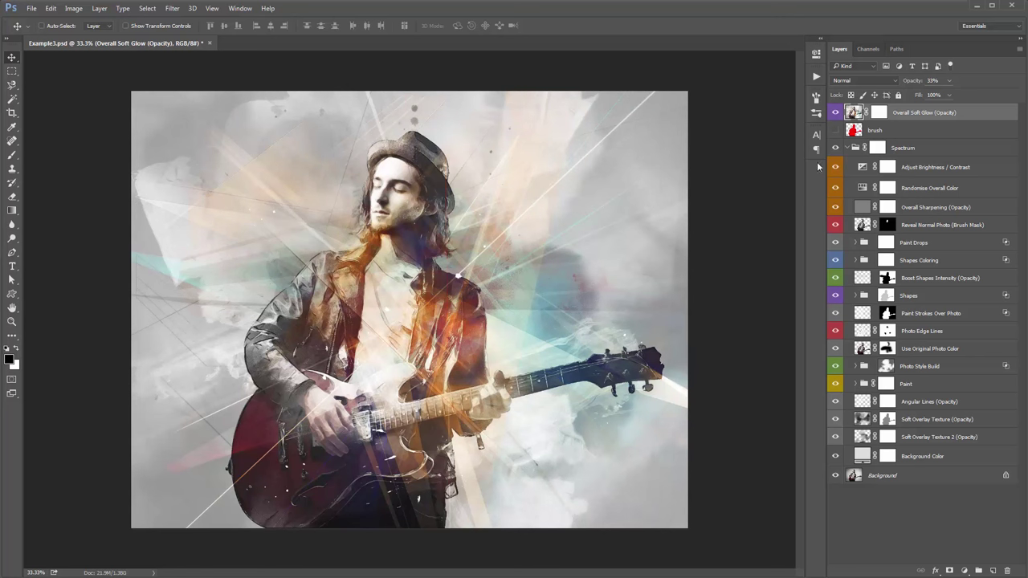
- Paint black on the soft glow mask to remove the glow from the guitarist's face
click(878, 115)
key(b)
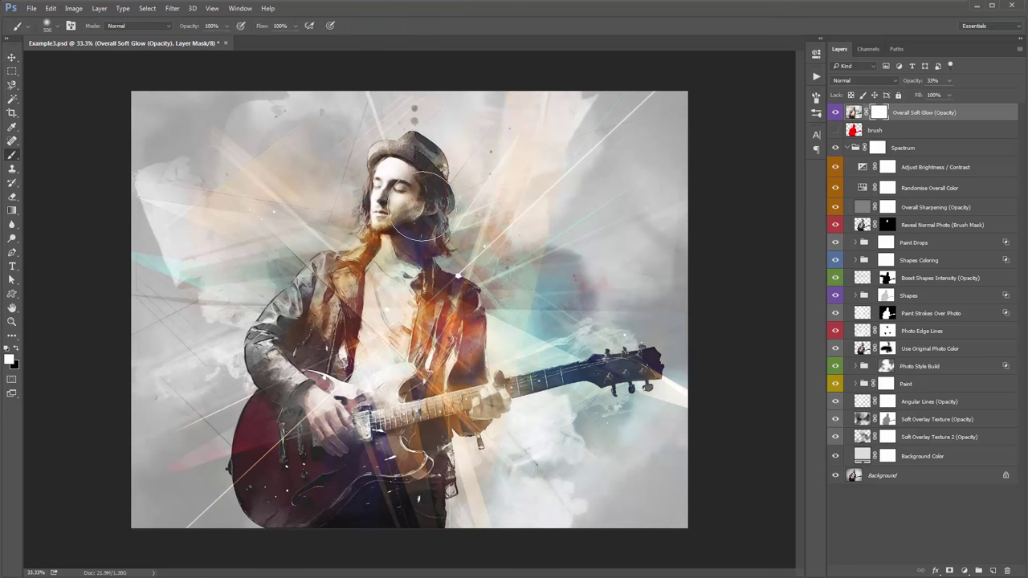
key(x)
mouse_move(435, 173)
mouse_down()
mouse_move(386, 183)
mouse_move(406, 185)
mouse_move(396, 185)
mouse_move(390, 233)
mouse_move(394, 187)
mouse_move(489, 157)
mouse_up()
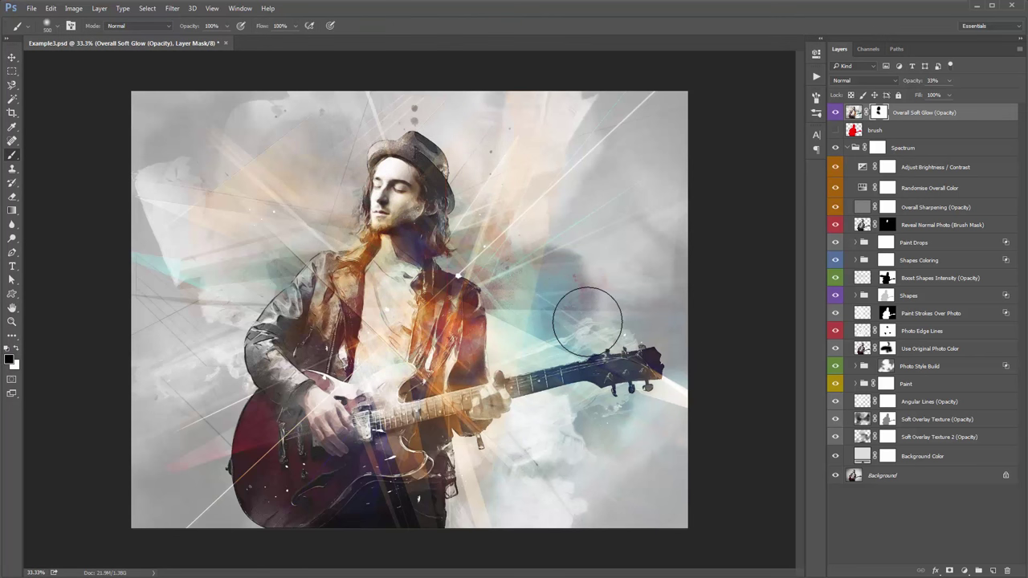
key(v)
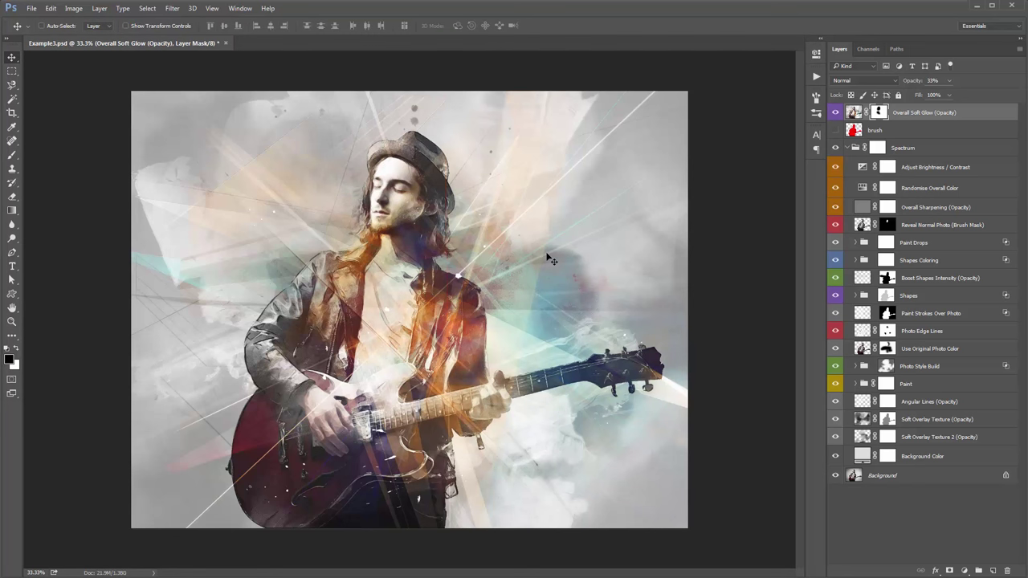
- Move the Ps2_Color through Ps3 layers out of the Paint group, above Photo Style Build
click(856, 384)
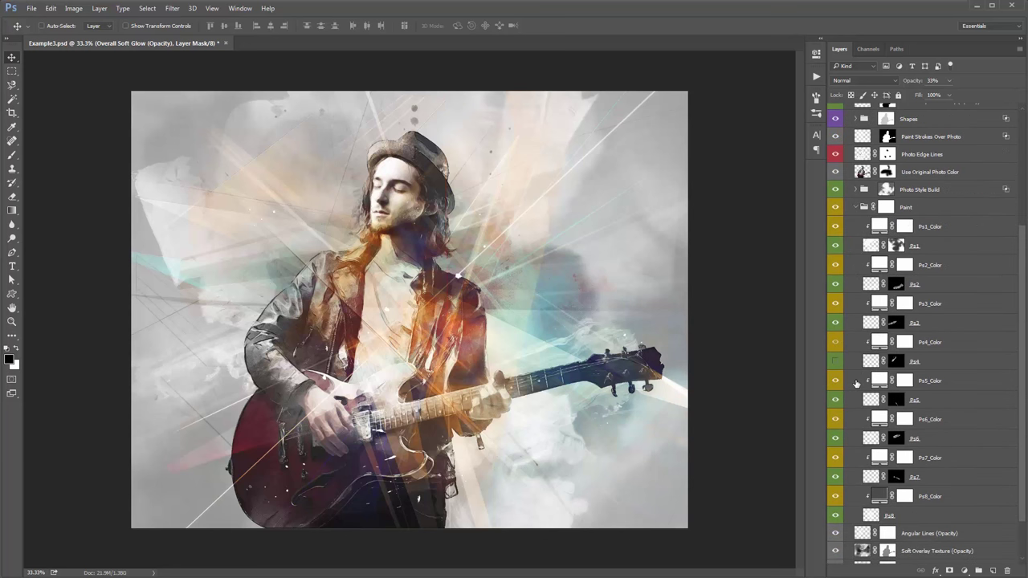
click(948, 381)
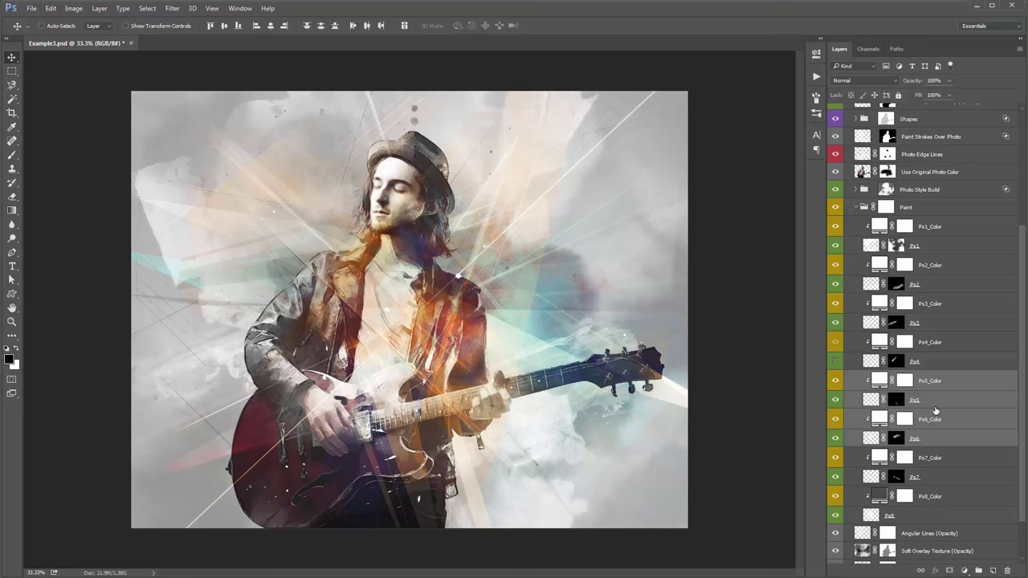
scroll(935, 419, up, 2)
drag(934, 418, 942, 217)
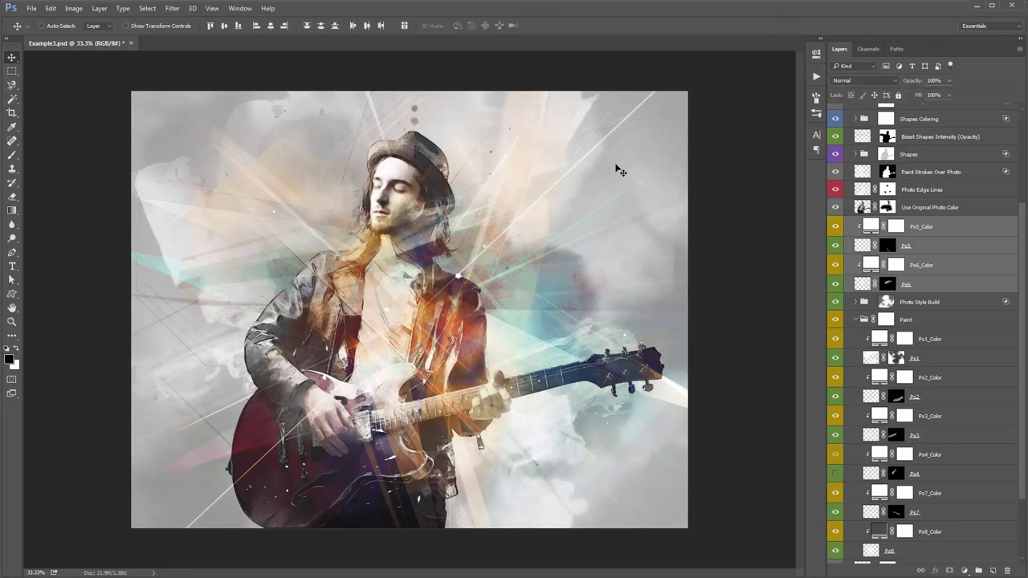
key(ctrl+z)
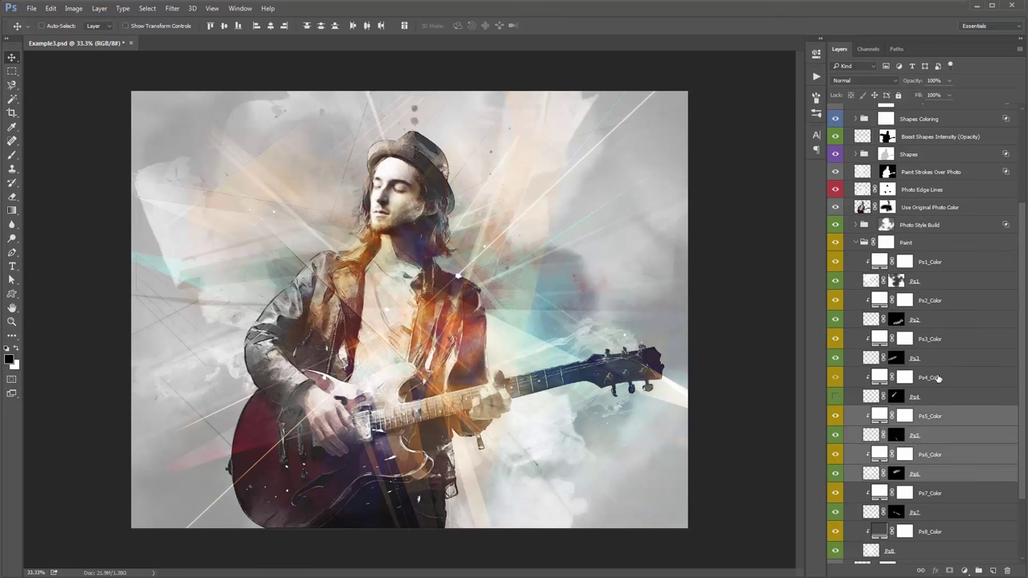
click(939, 378)
shift+click(945, 299)
drag(944, 300, 951, 216)
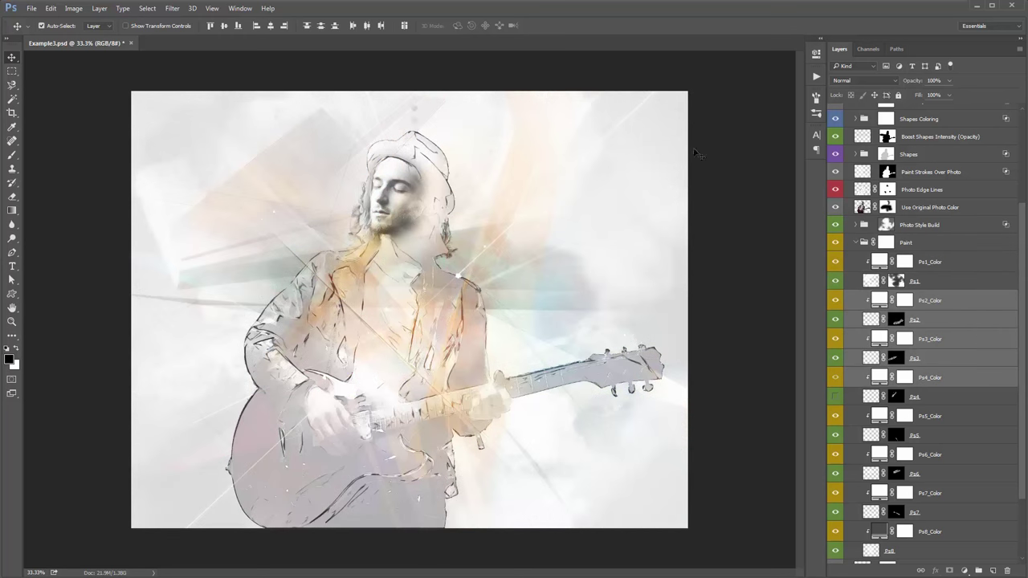
key(ctrl+z)
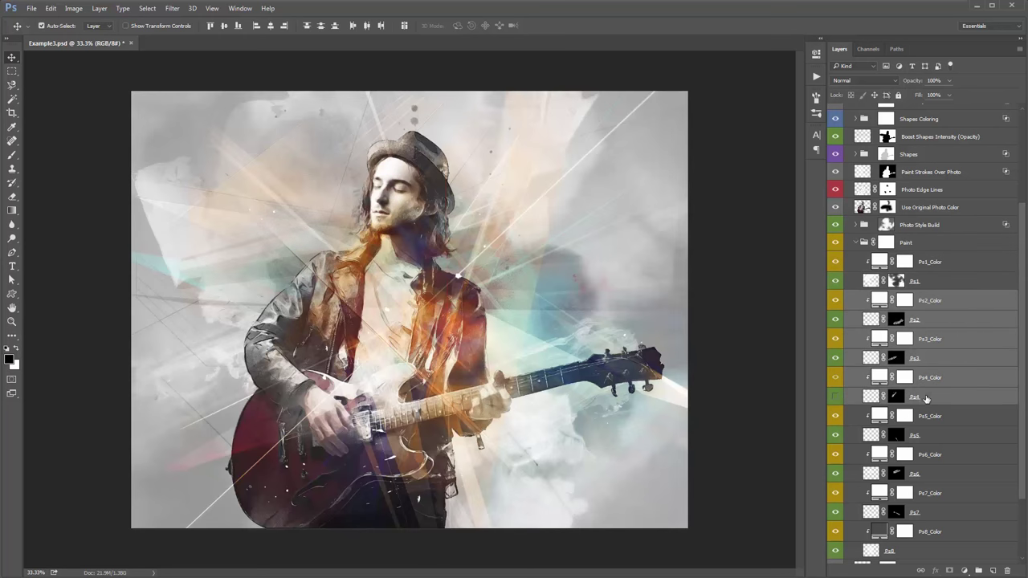
click(939, 306)
shift+click(939, 360)
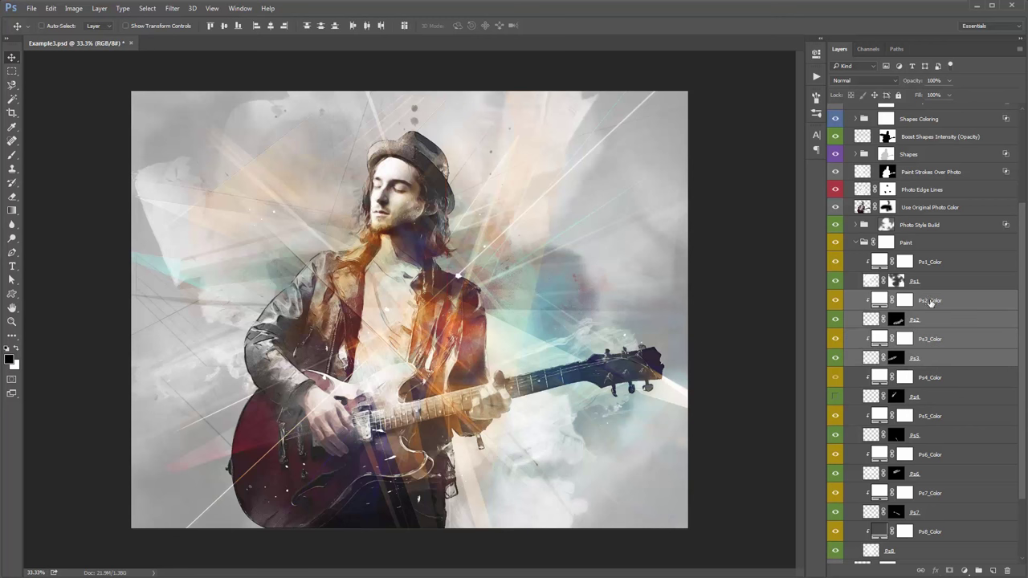
drag(930, 302, 932, 216)
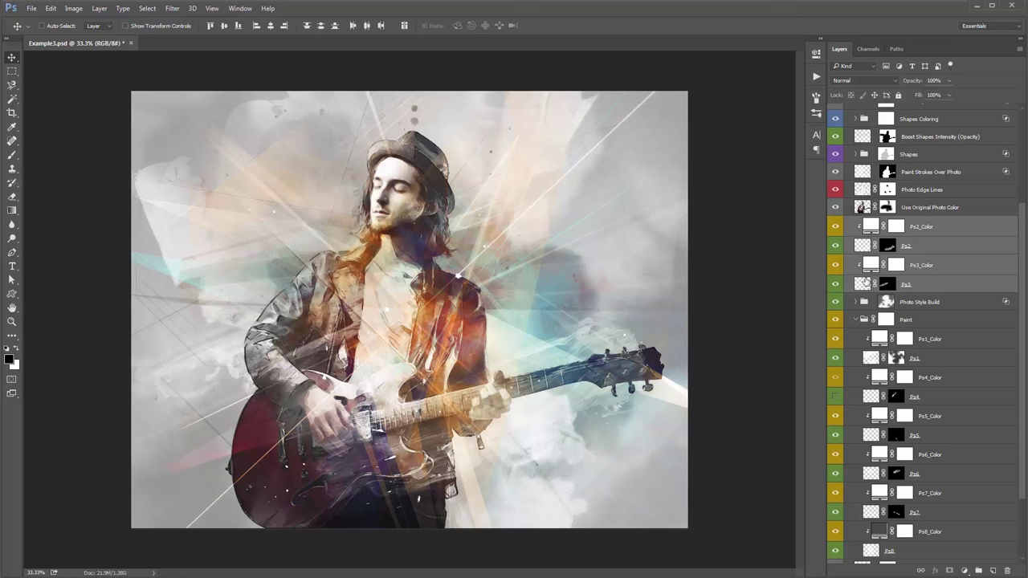
- Reposition Ps2's smoke strokes so they sit across the guitar
click(864, 283)
click(835, 246)
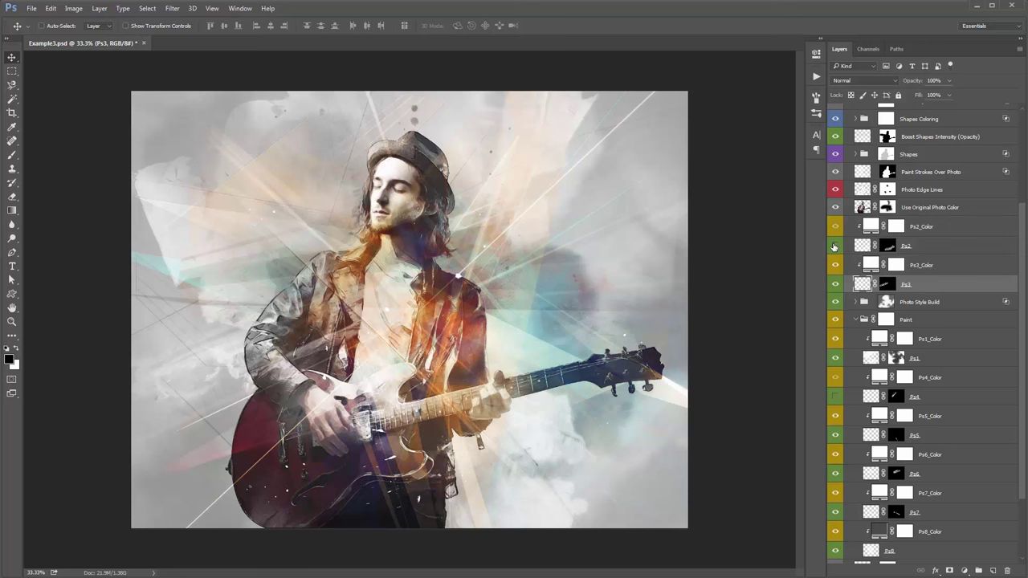
click(928, 249)
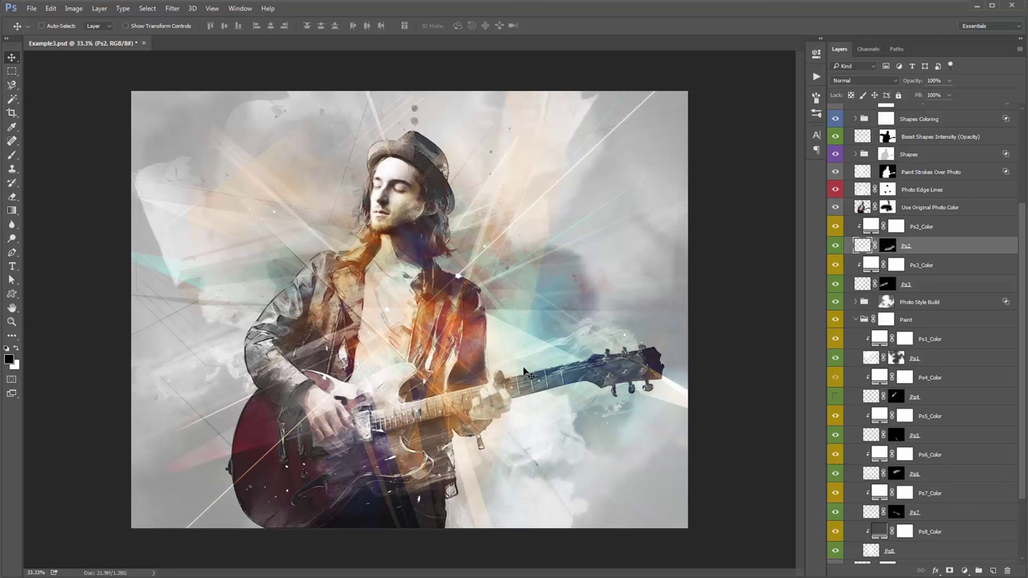
drag(486, 379, 372, 384)
mouse_move(457, 381)
mouse_down()
mouse_move(470, 375)
mouse_move(466, 356)
mouse_up()
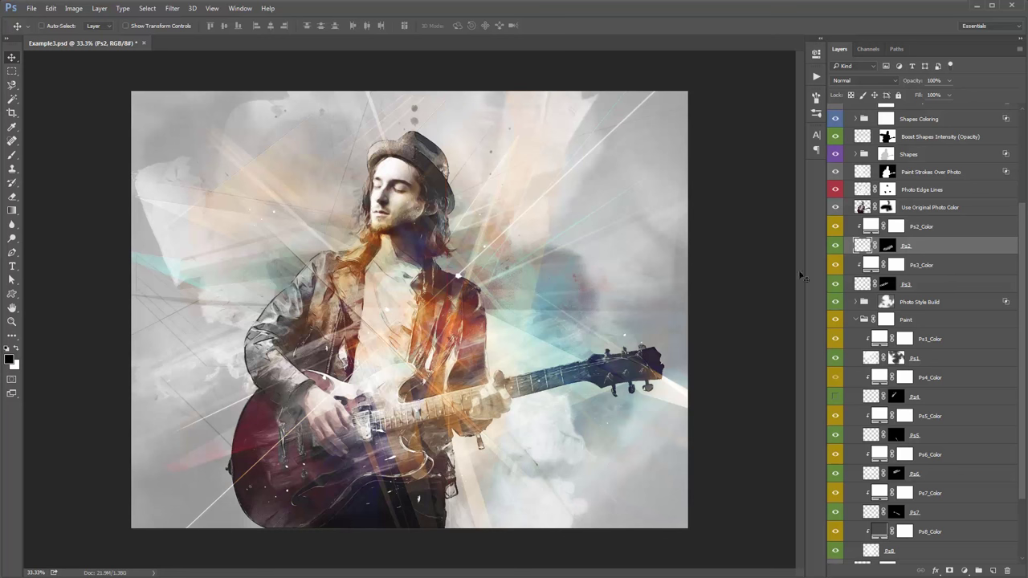
scroll(856, 321, up, 4)
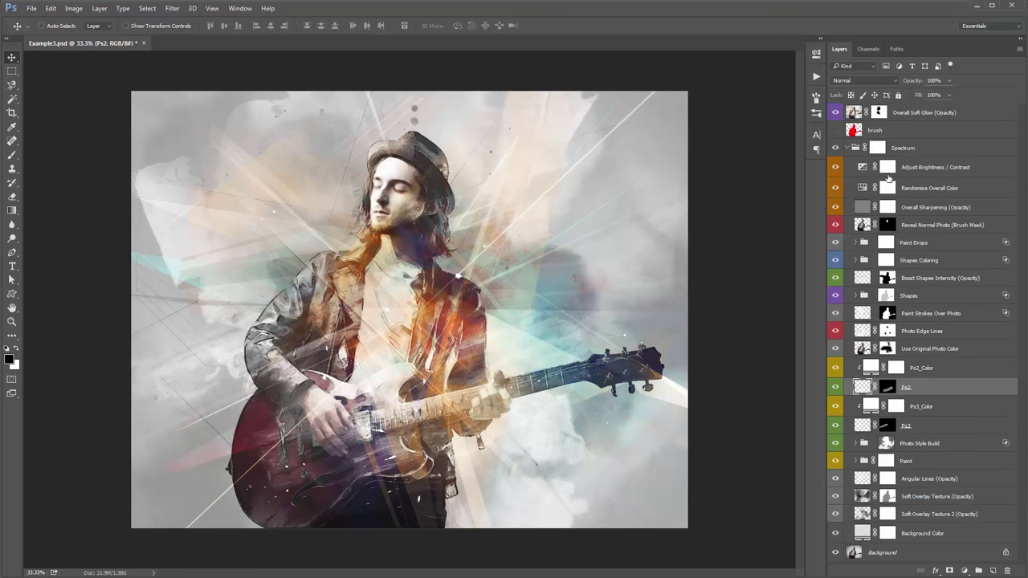
- Group Overall Soft Glow, Brightness/Contrast and Spectrum into Group 1, comparing with and without it
click(888, 171)
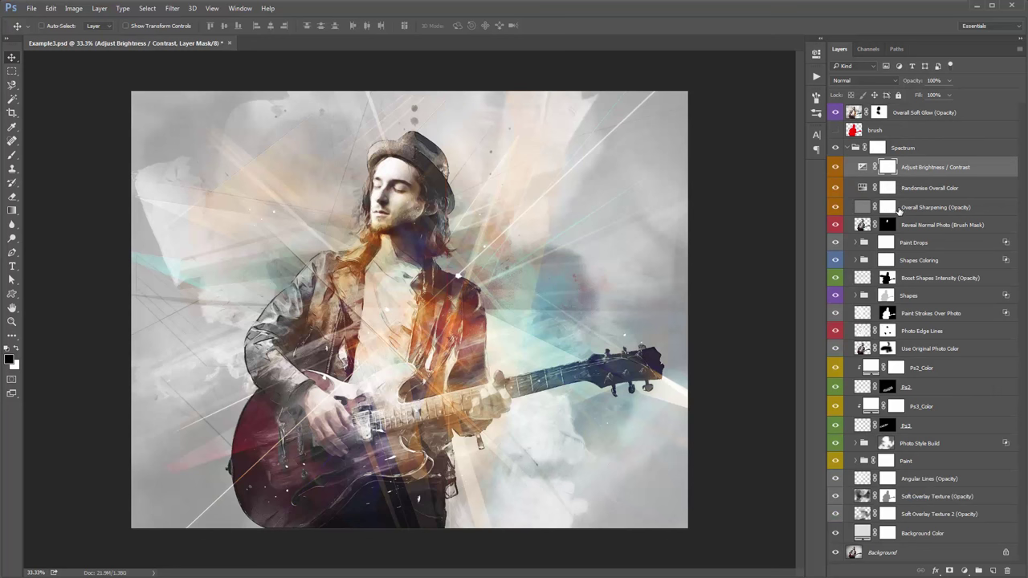
click(850, 147)
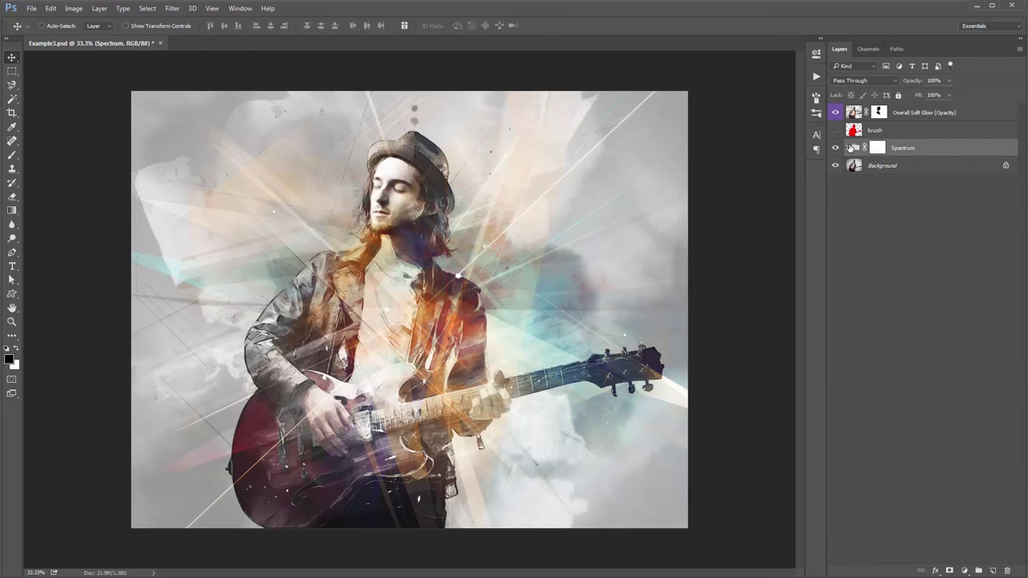
click(915, 113)
shift+click(926, 149)
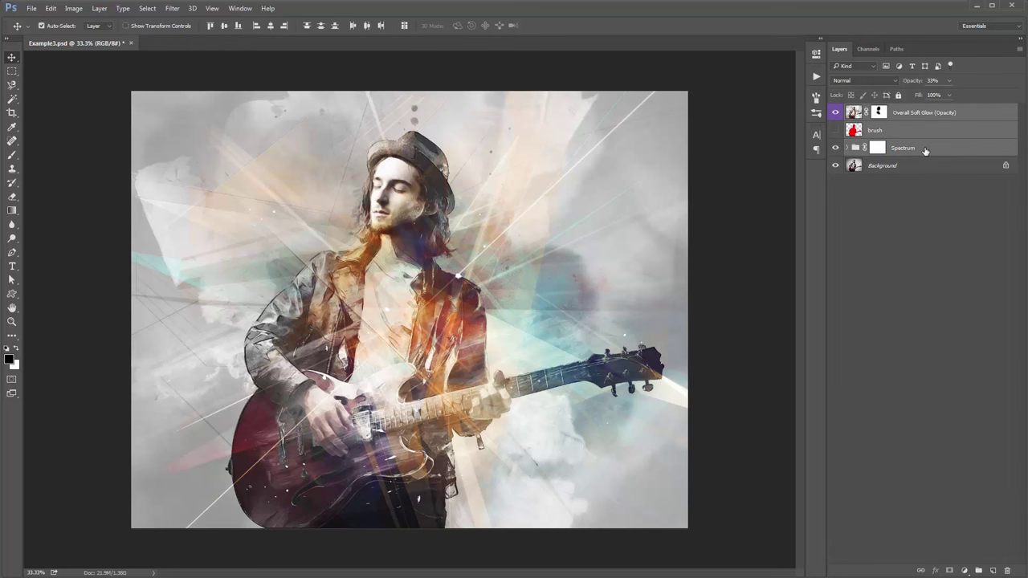
key(ctrl+g)
click(834, 110)
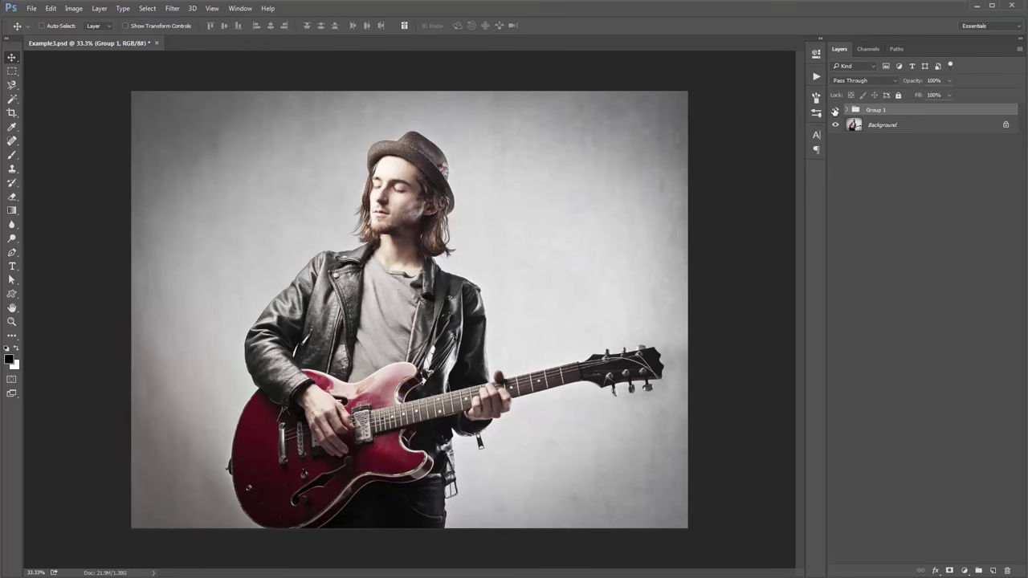
click(835, 110)
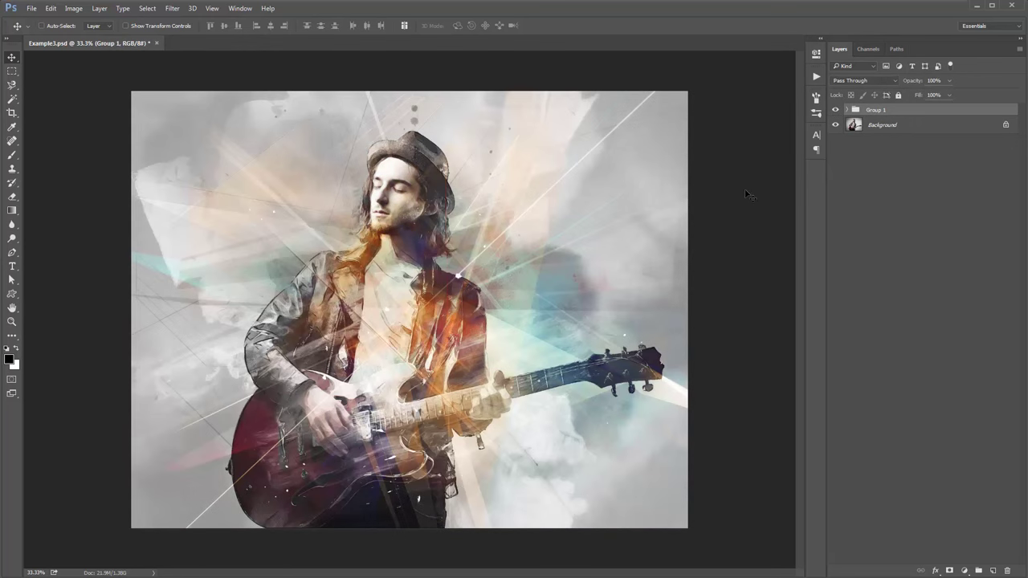
- Expand Group 1 and Spectrum to inspect the Paint Drops and Shapes Coloring masks
click(847, 110)
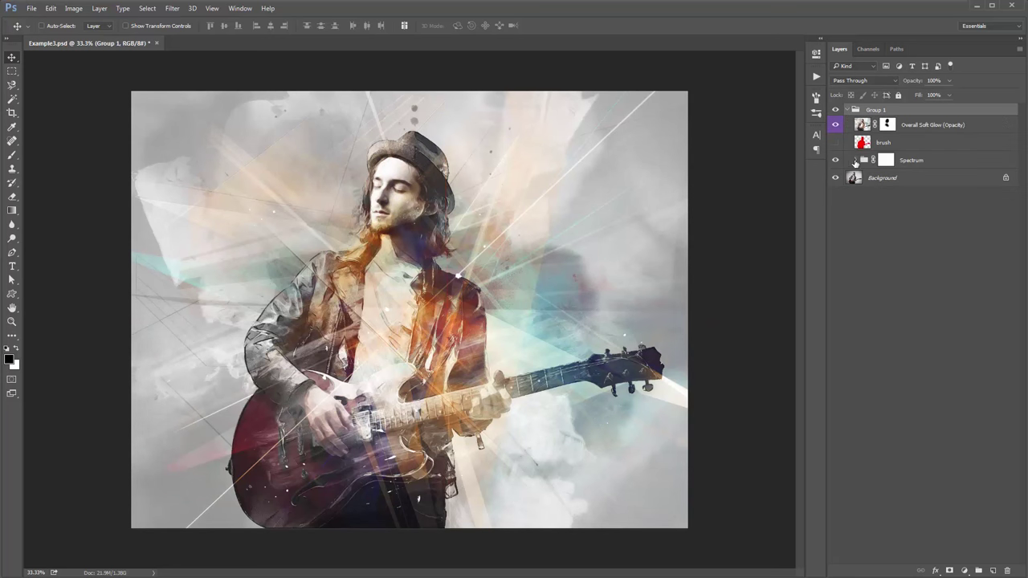
click(853, 161)
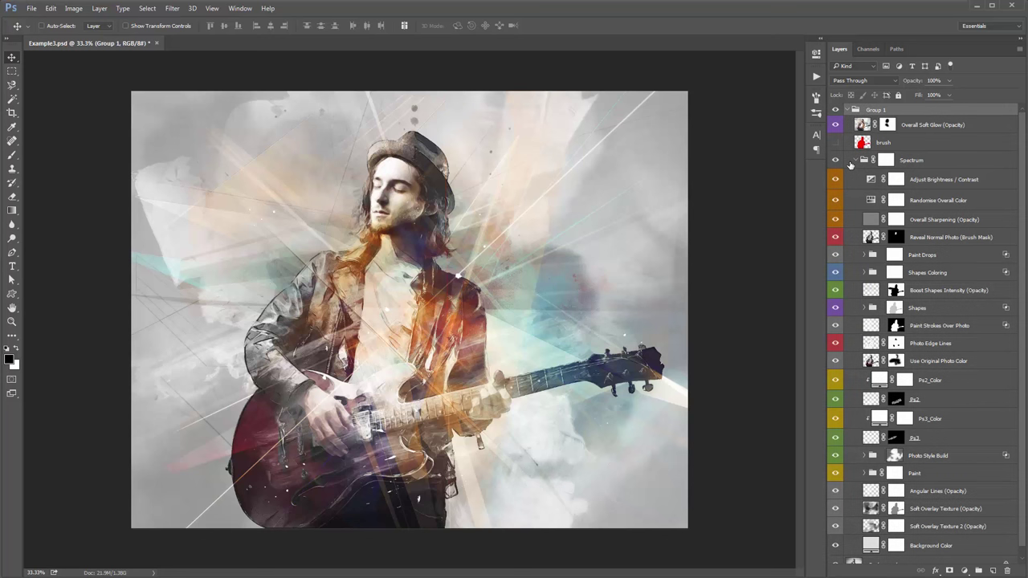
click(897, 253)
scroll(898, 252, down, 1)
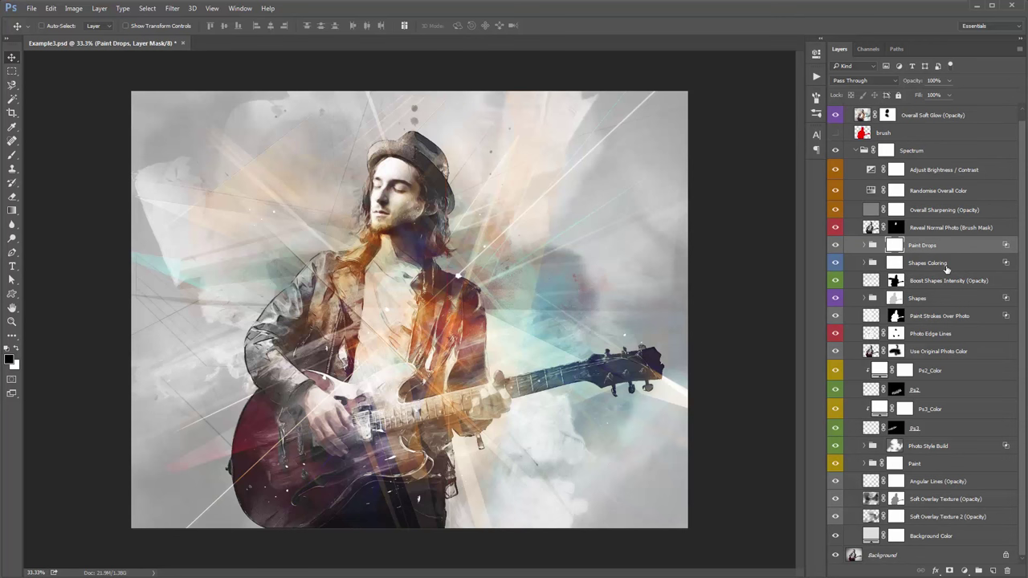
click(899, 264)
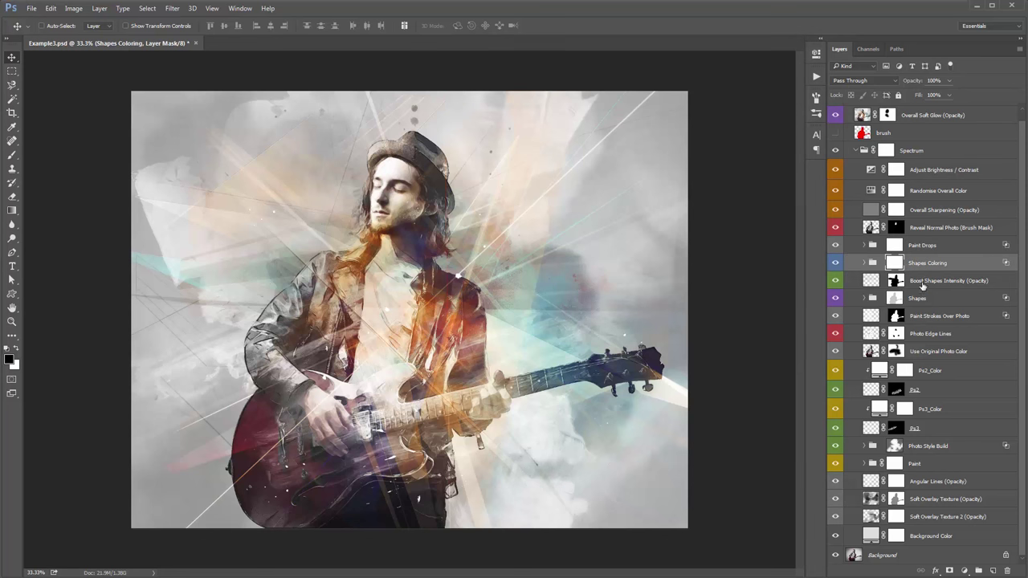
- Hide Overall Soft Glow and briefly toggle the three shapes layers off and on
click(836, 115)
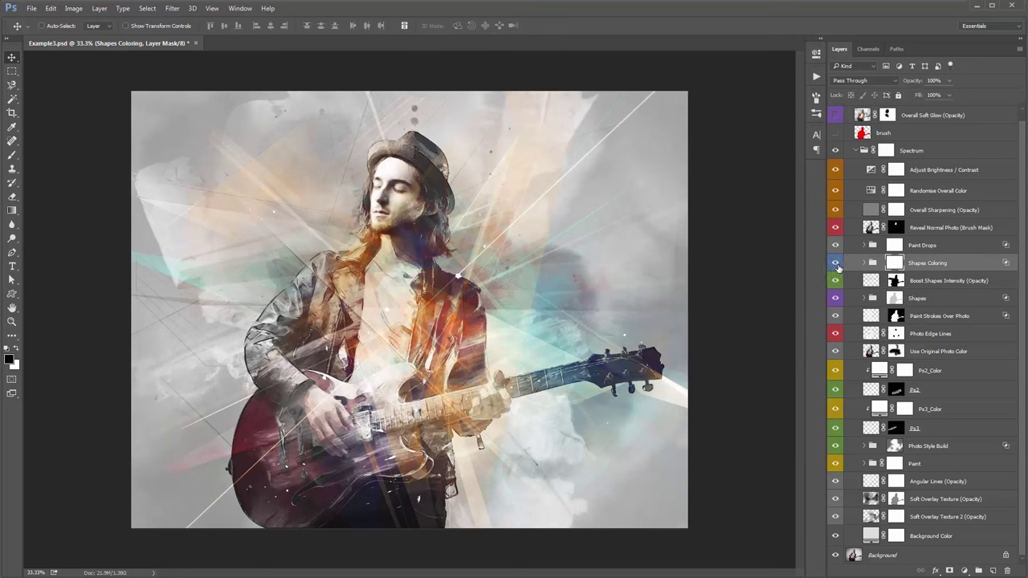
drag(836, 263, 837, 299)
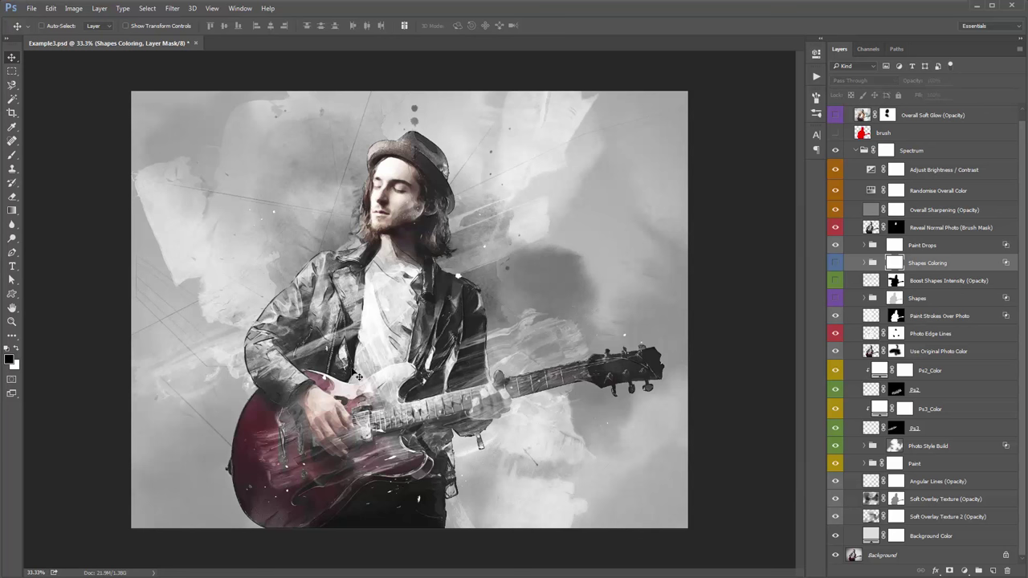
drag(836, 263, 835, 299)
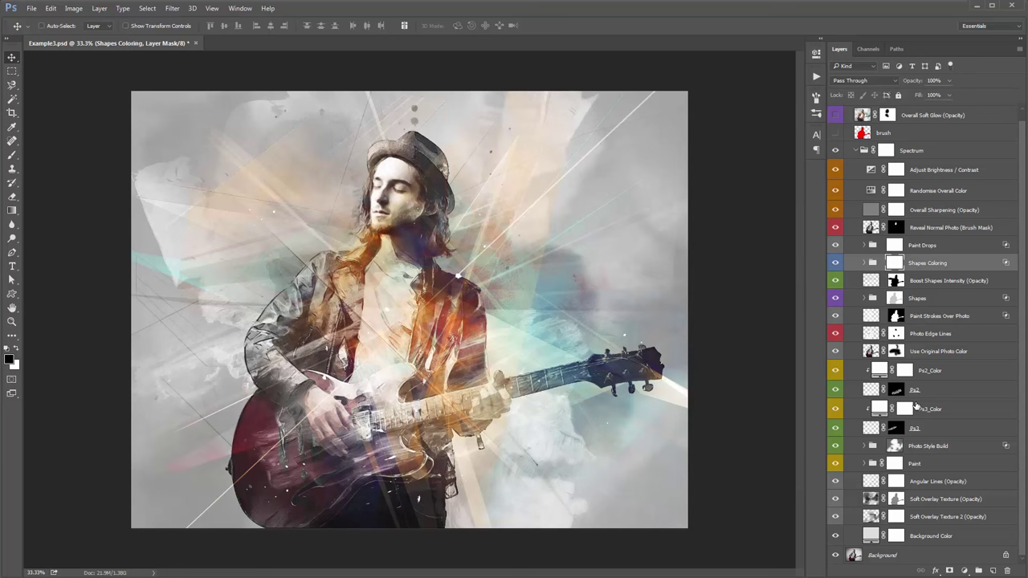